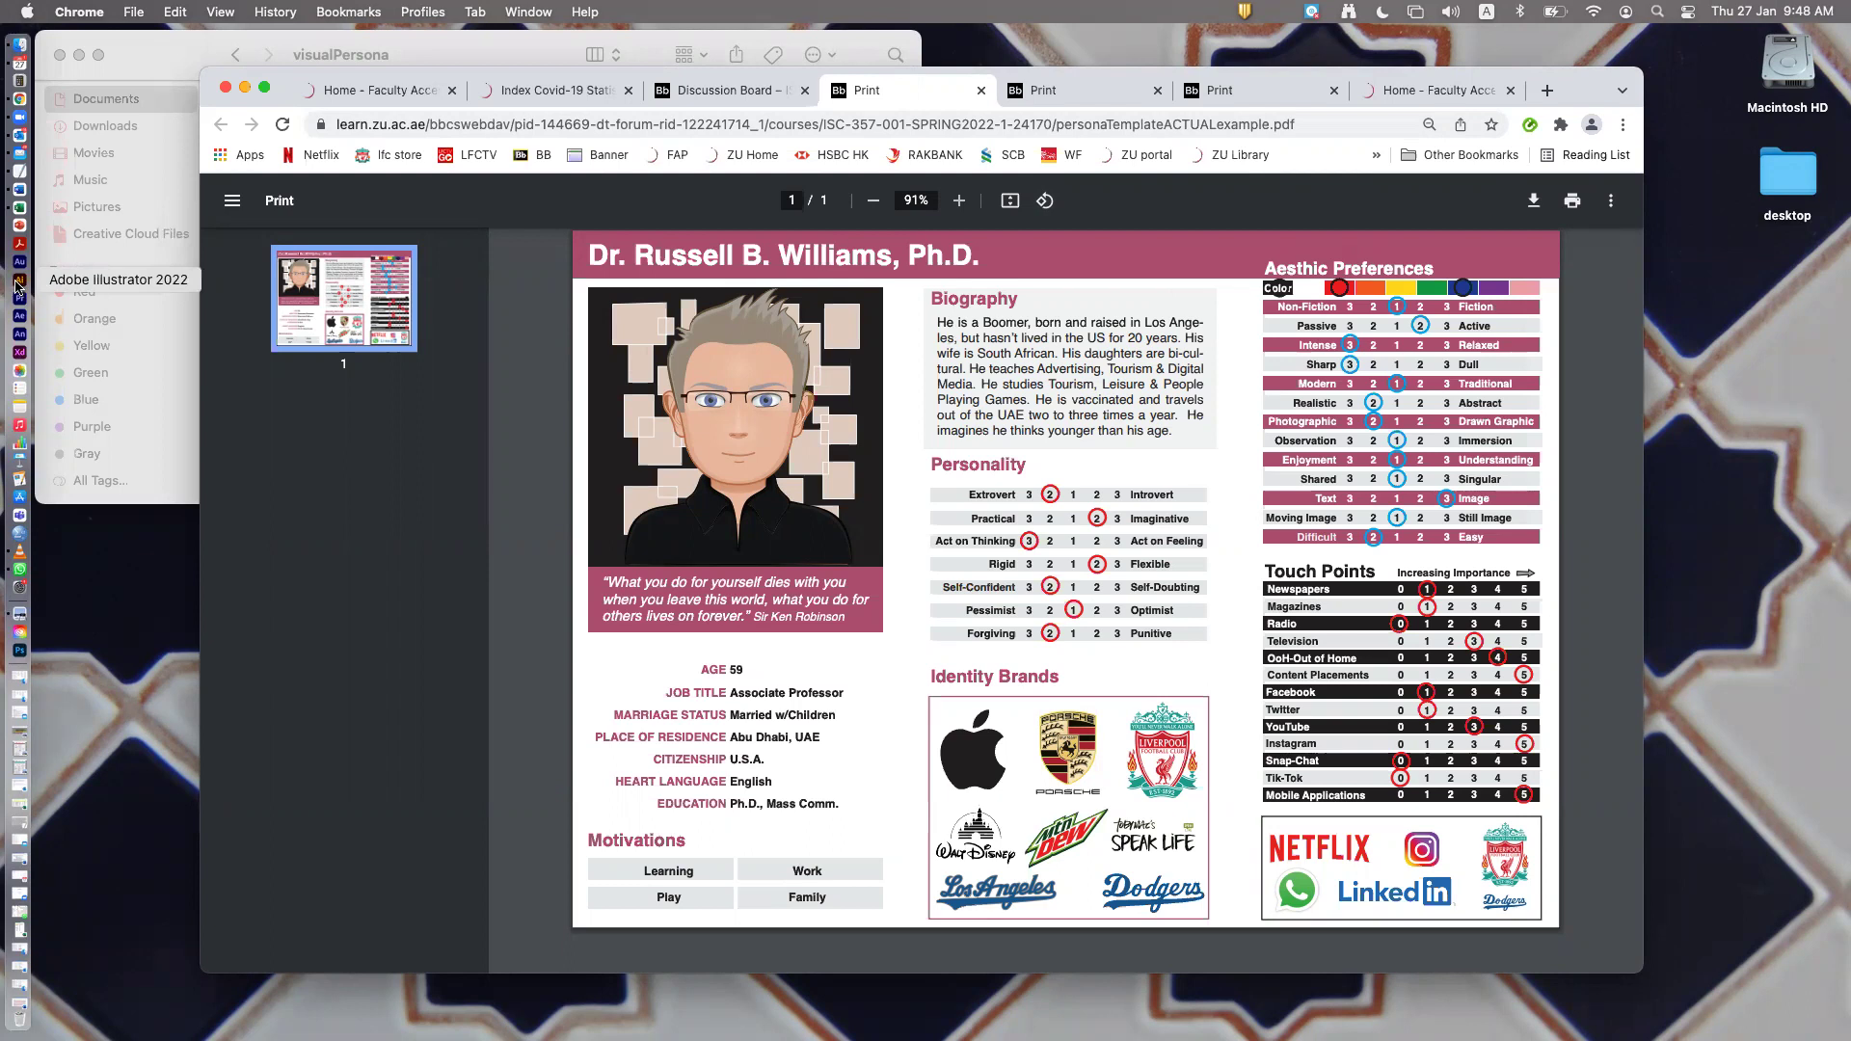
# Bring the Finder window forward, move it aside, and show the Applications folder
pyautogui.click(152, 388)
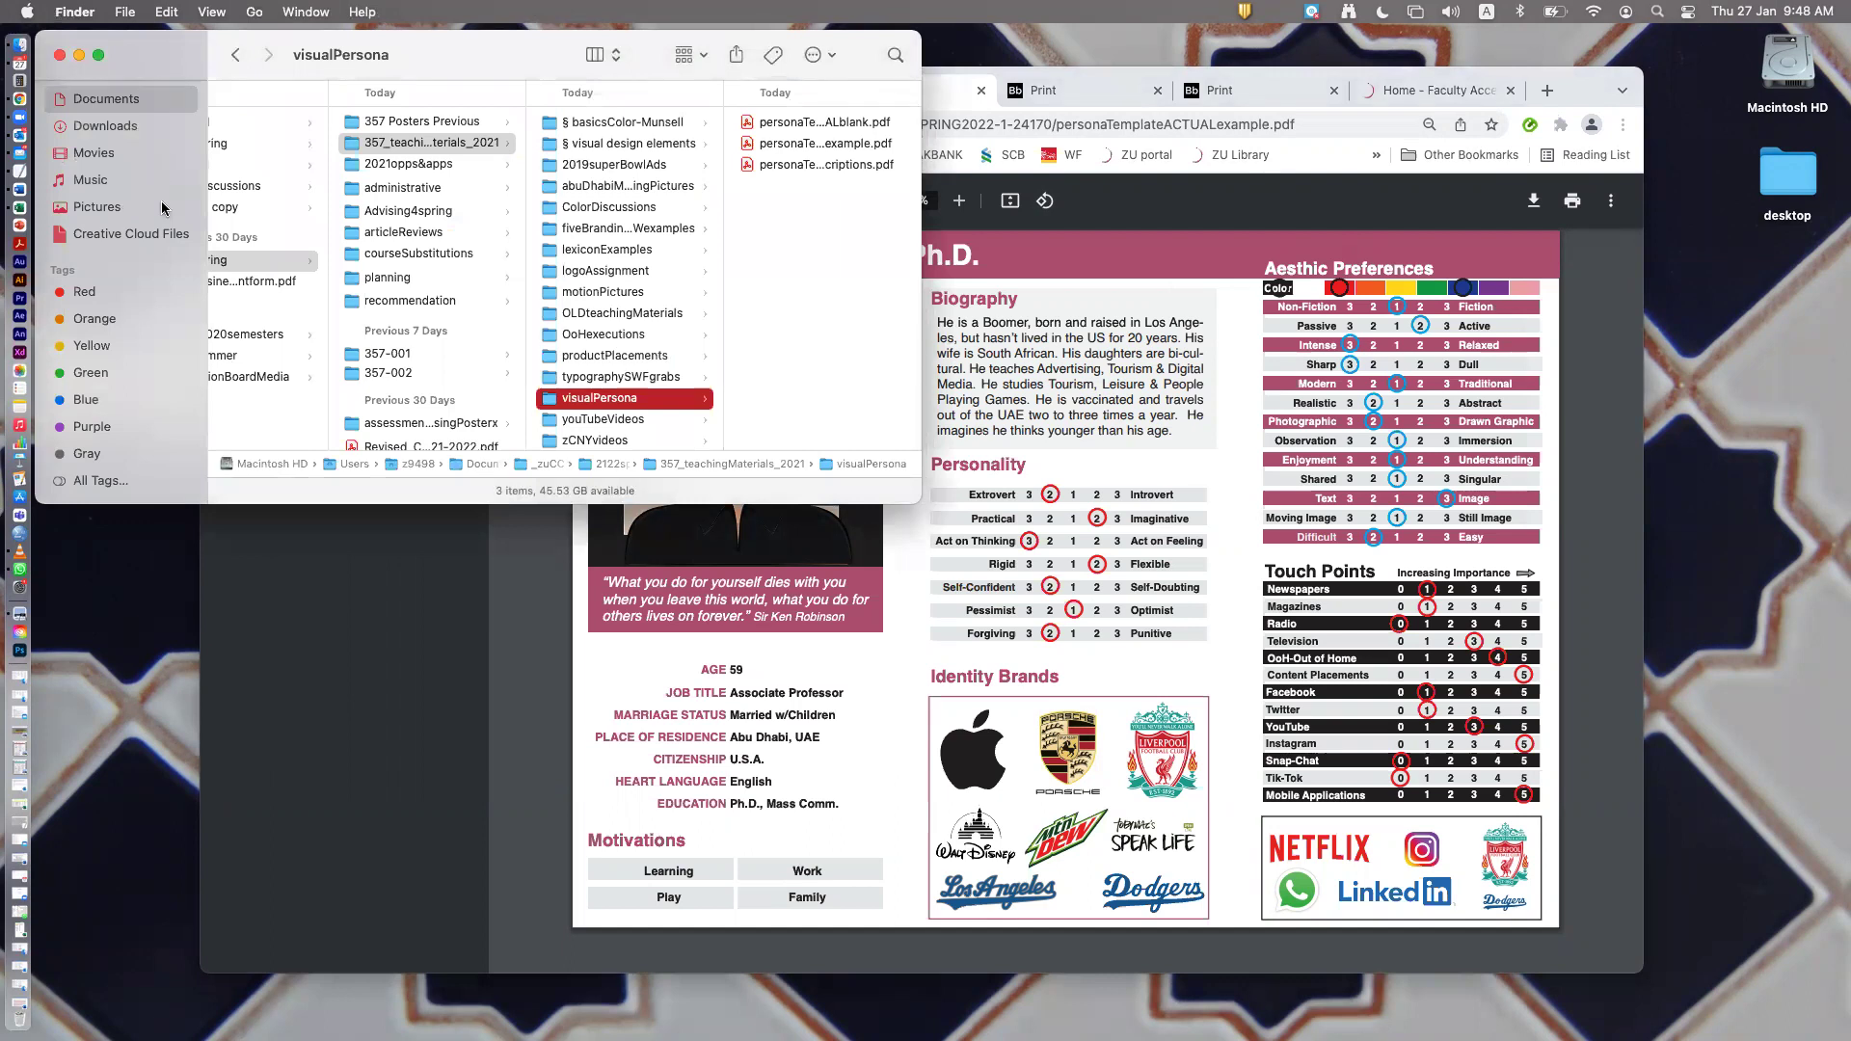
pyautogui.scroll(3, 172, 203)
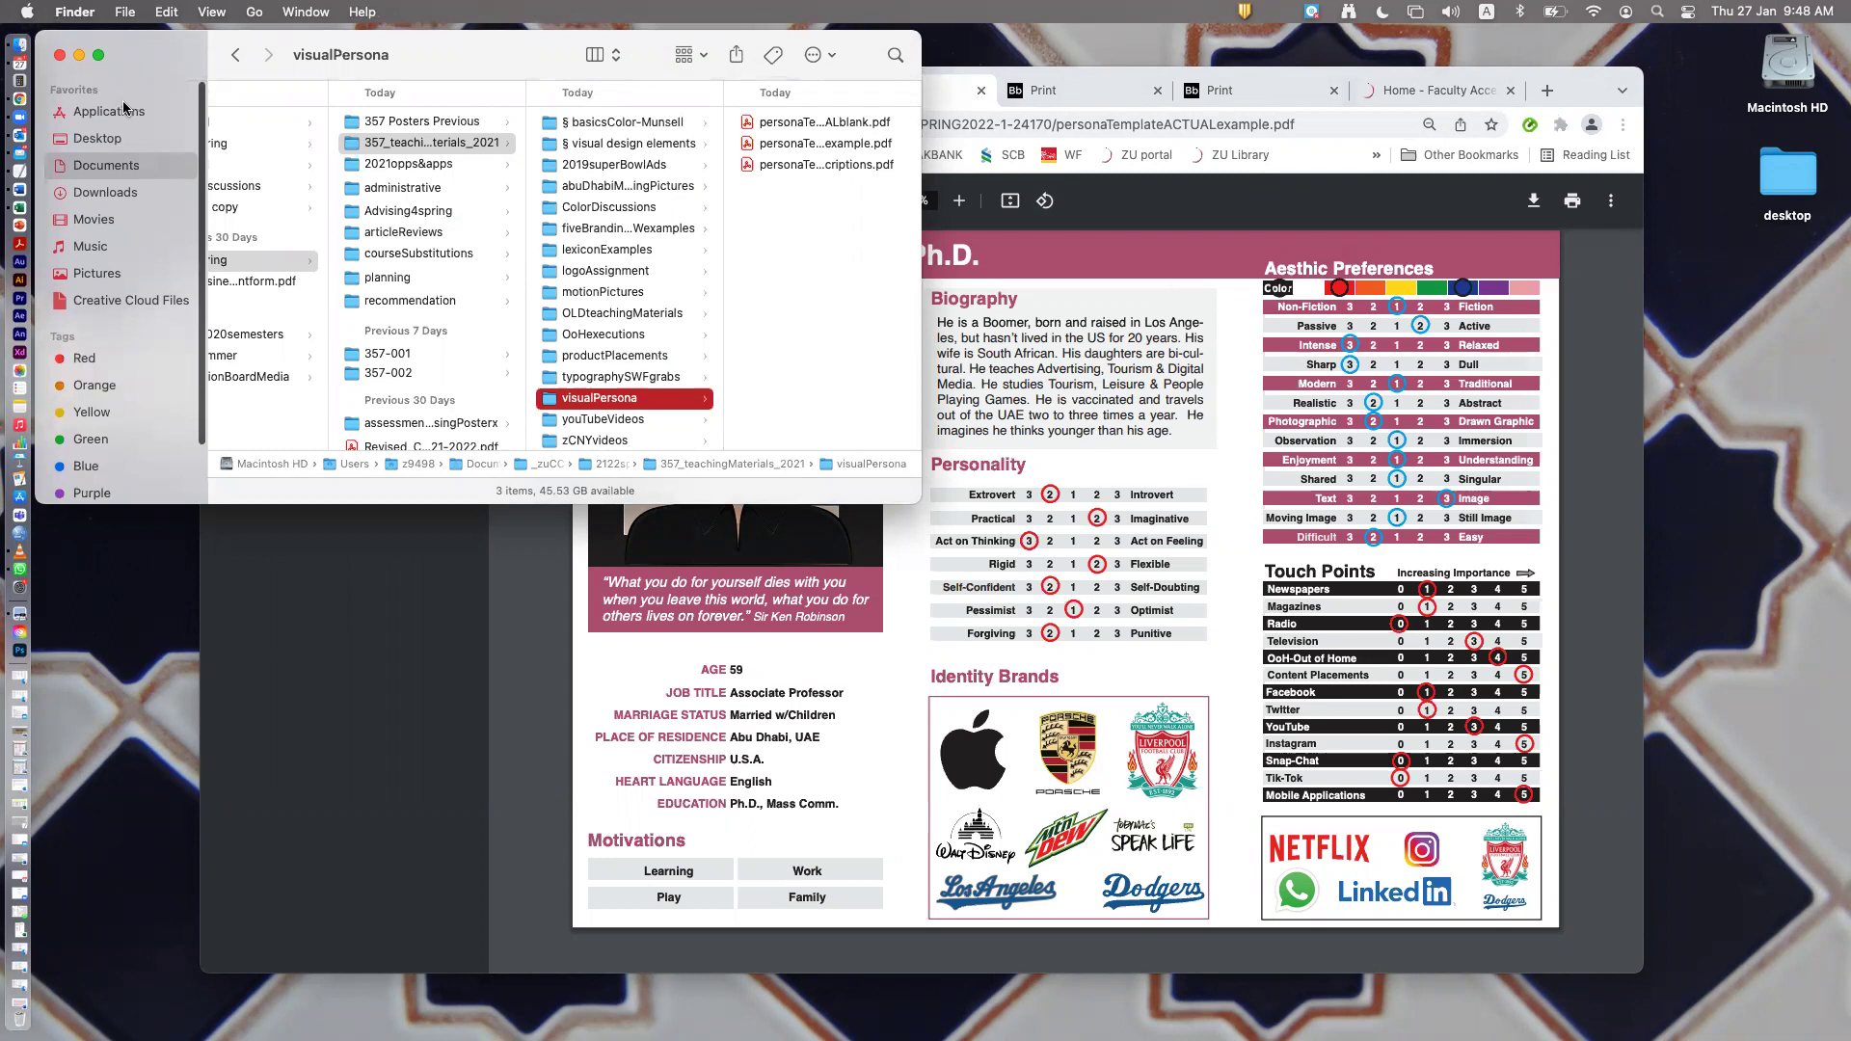
pyautogui.moveTo(157, 57); pyautogui.dragTo(226, 146)
pyautogui.click(195, 201)
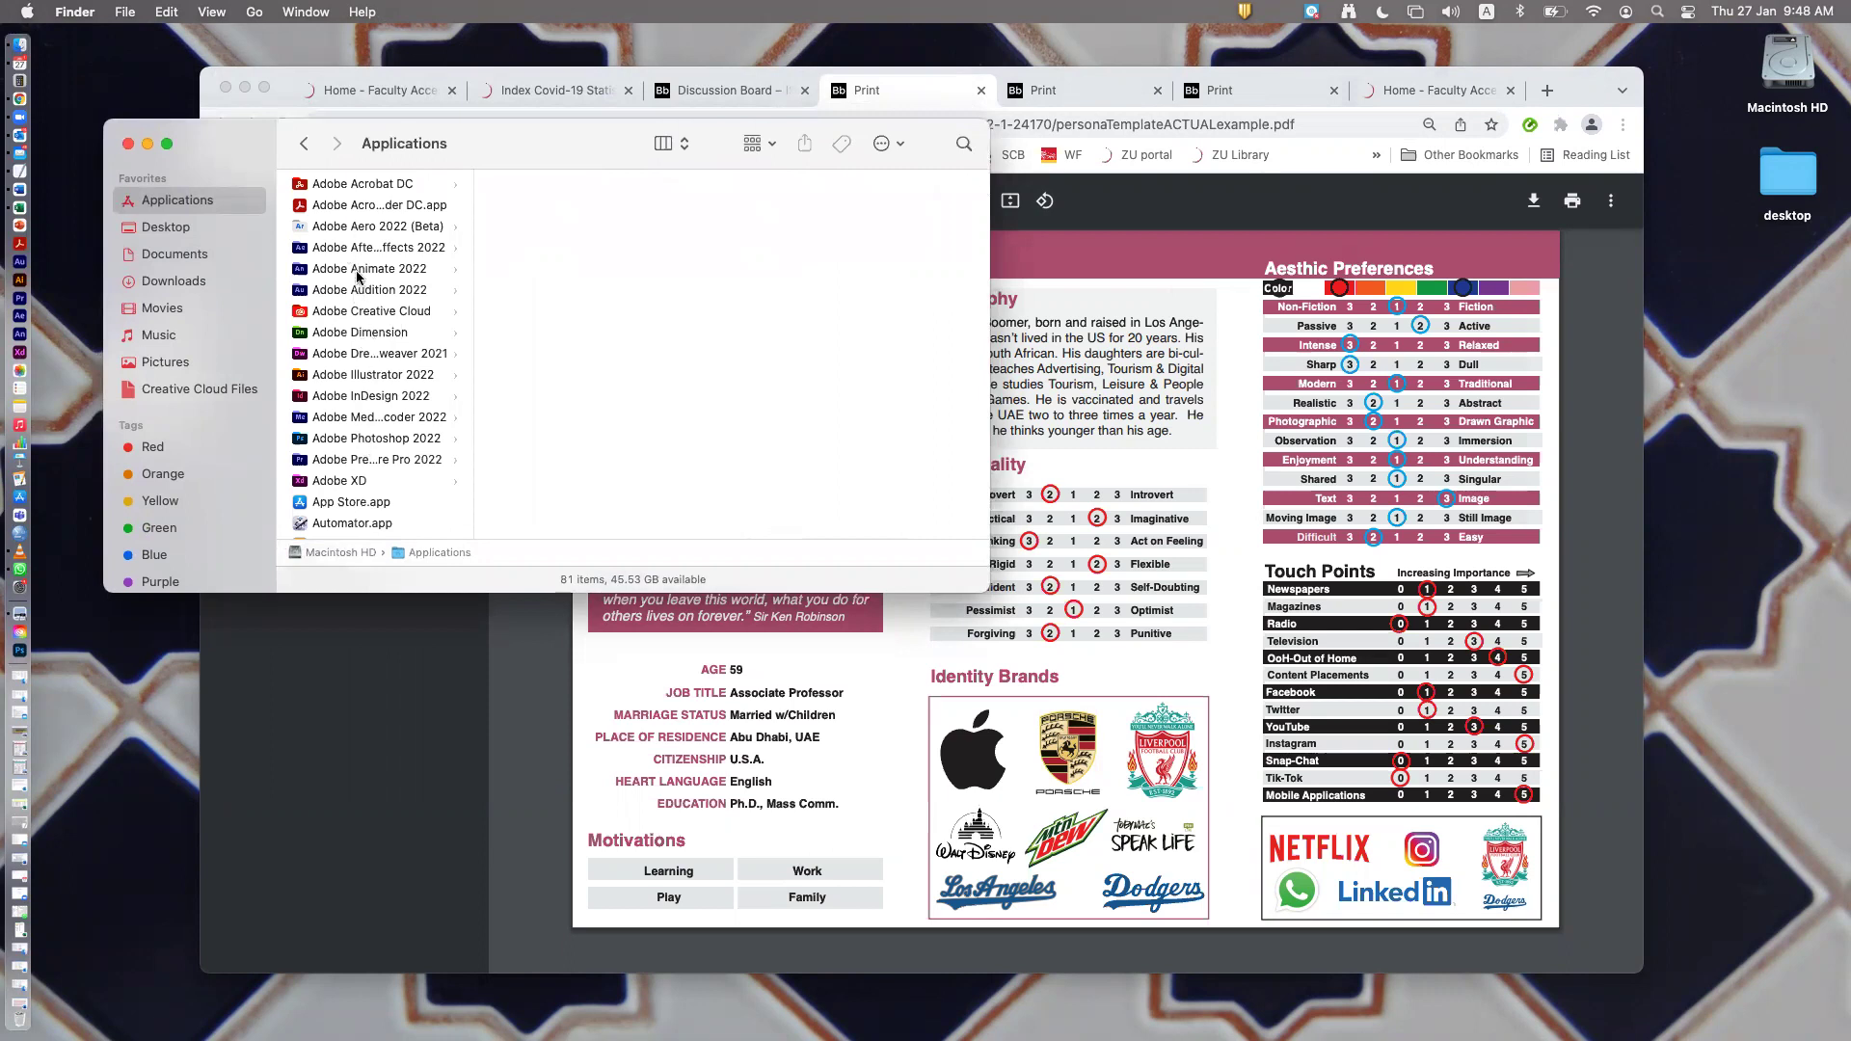
# Launch Adobe Illustrator 2022.app from its folder in Applications
pyautogui.click(369, 377)
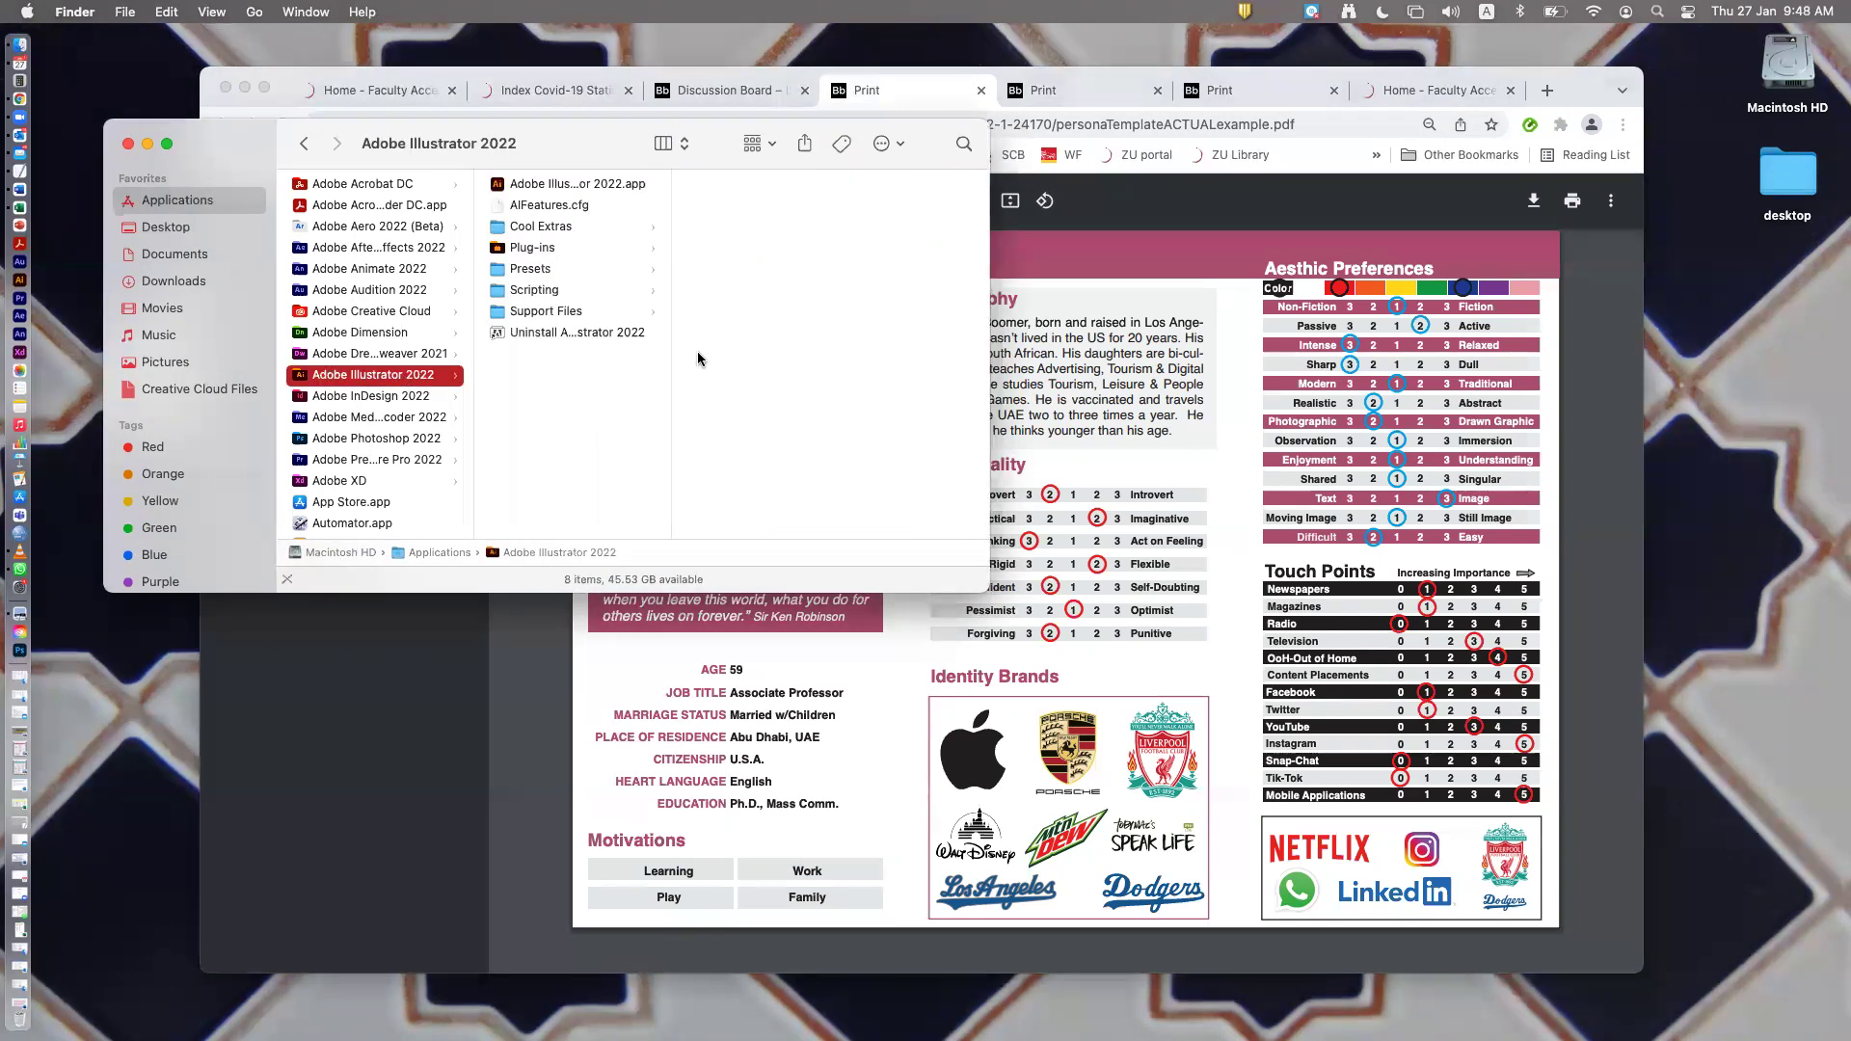
pyautogui.click(537, 183)
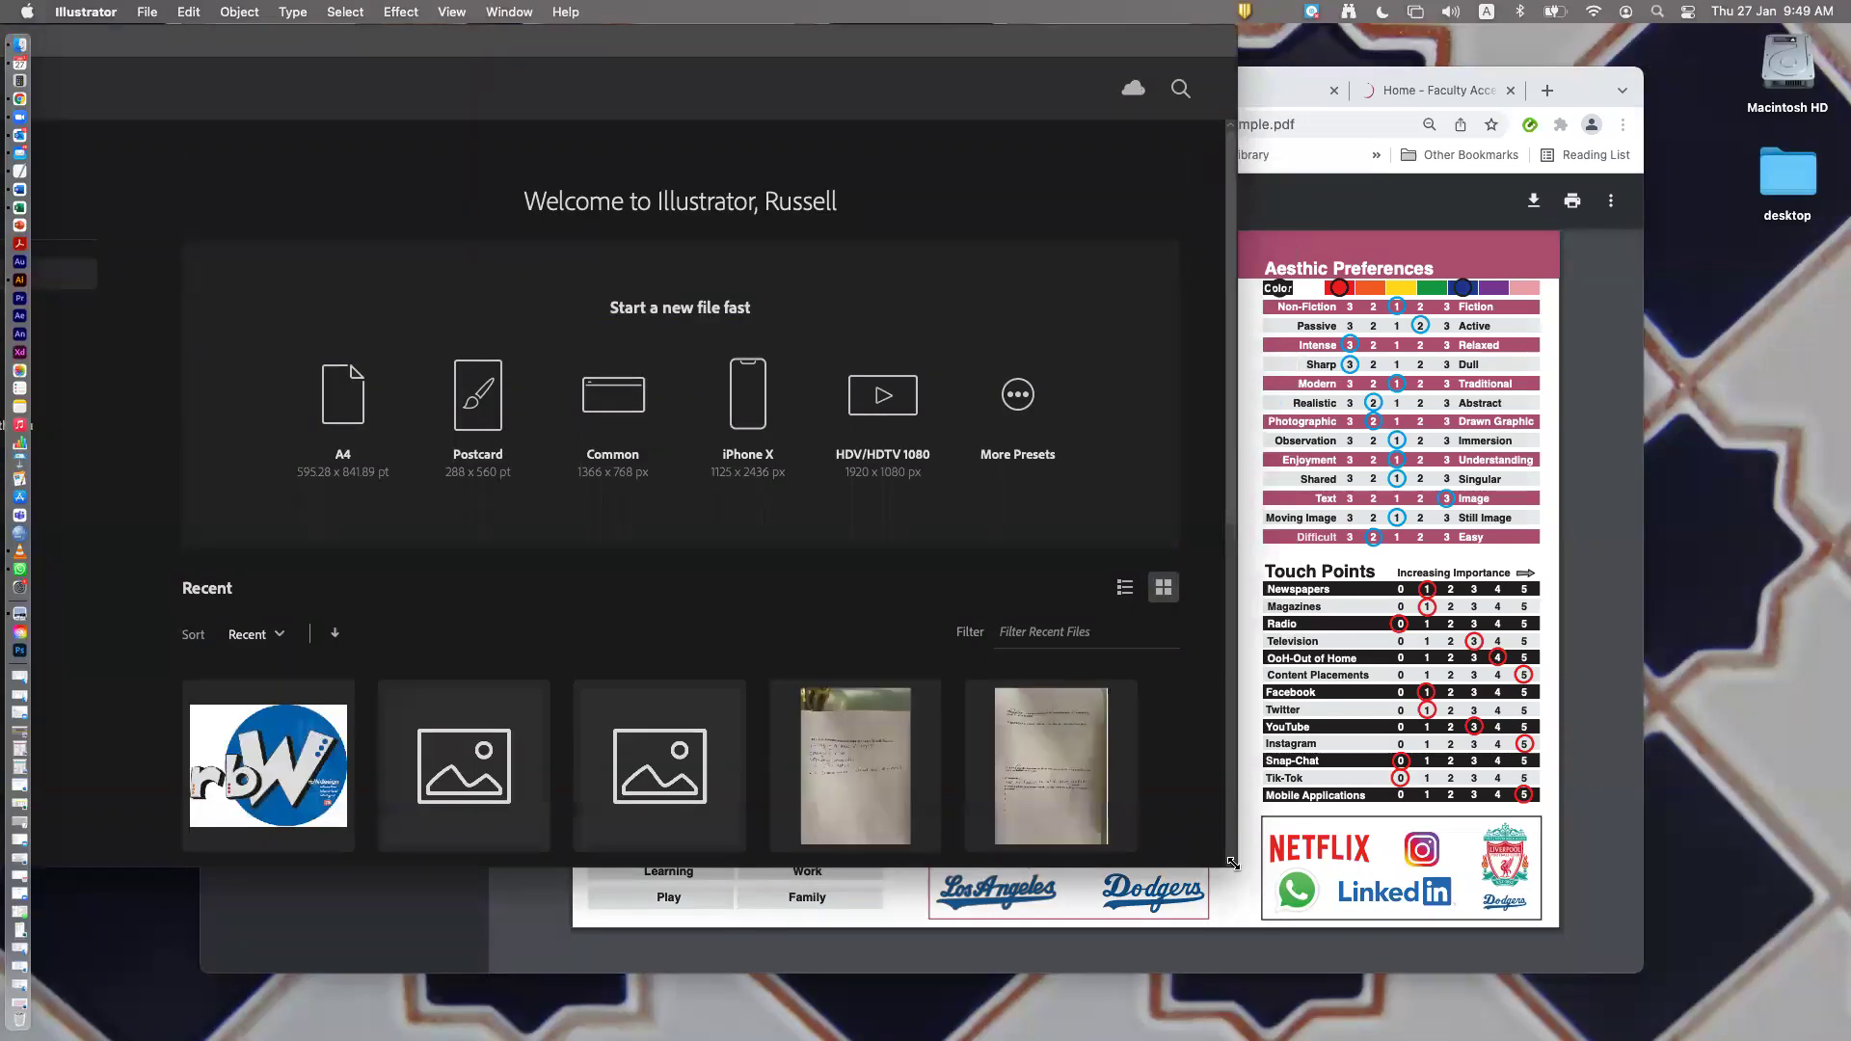
# Enlarge the Illustrator home window and scroll through its contents
pyautogui.moveTo(1232, 861); pyautogui.dragTo(1629, 1027)
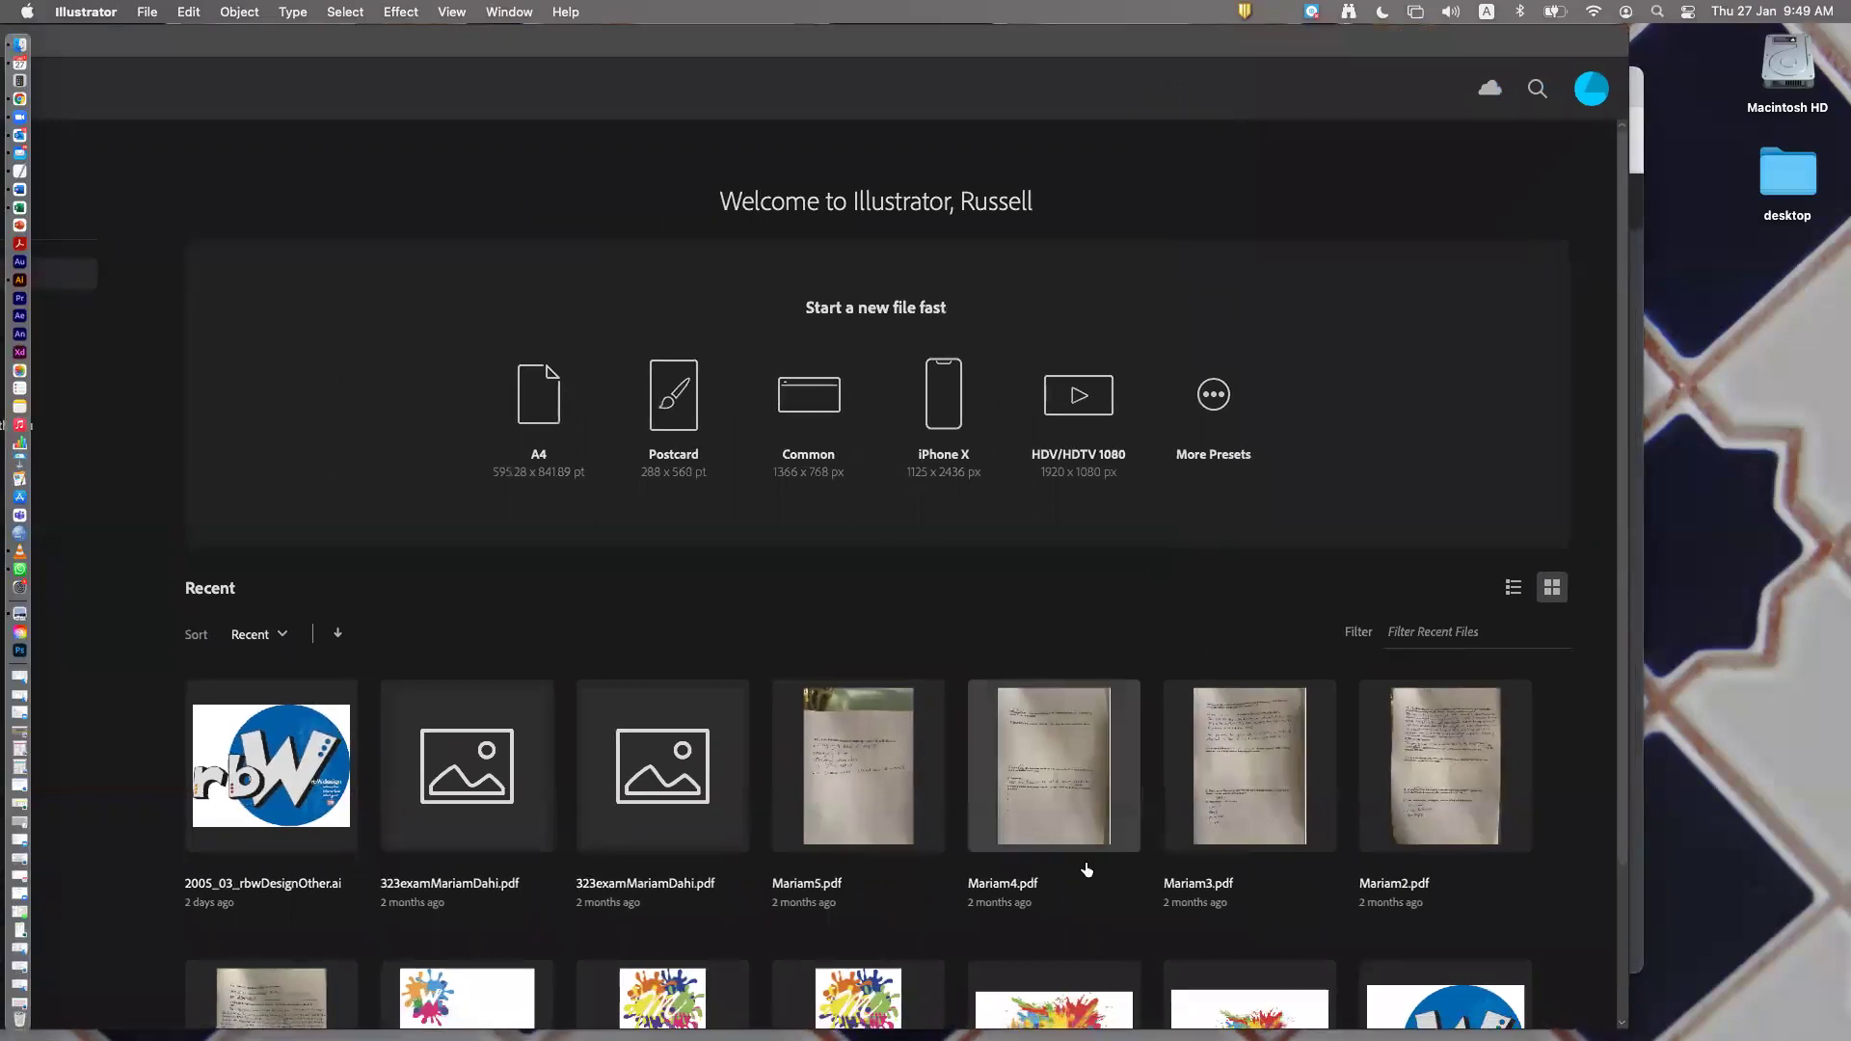
pyautogui.scroll(-3, 1079, 871)
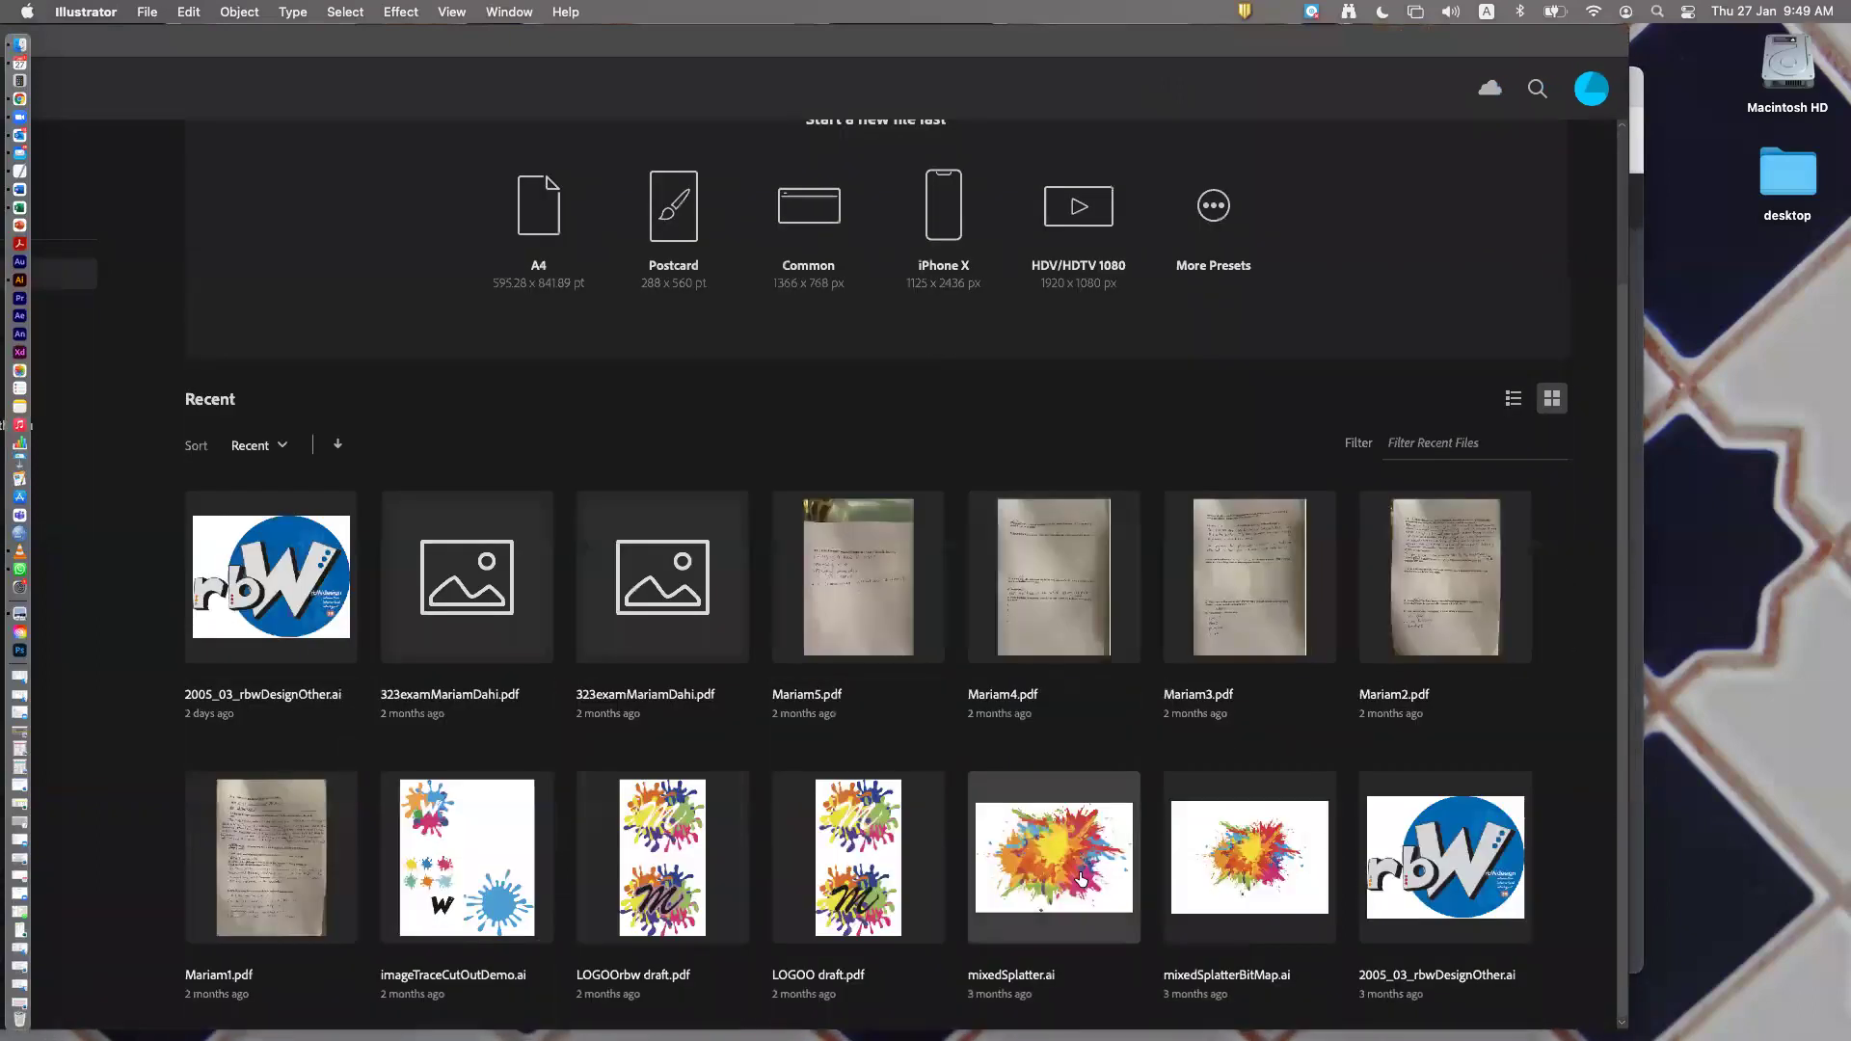
pyautogui.scroll(3, 1082, 879)
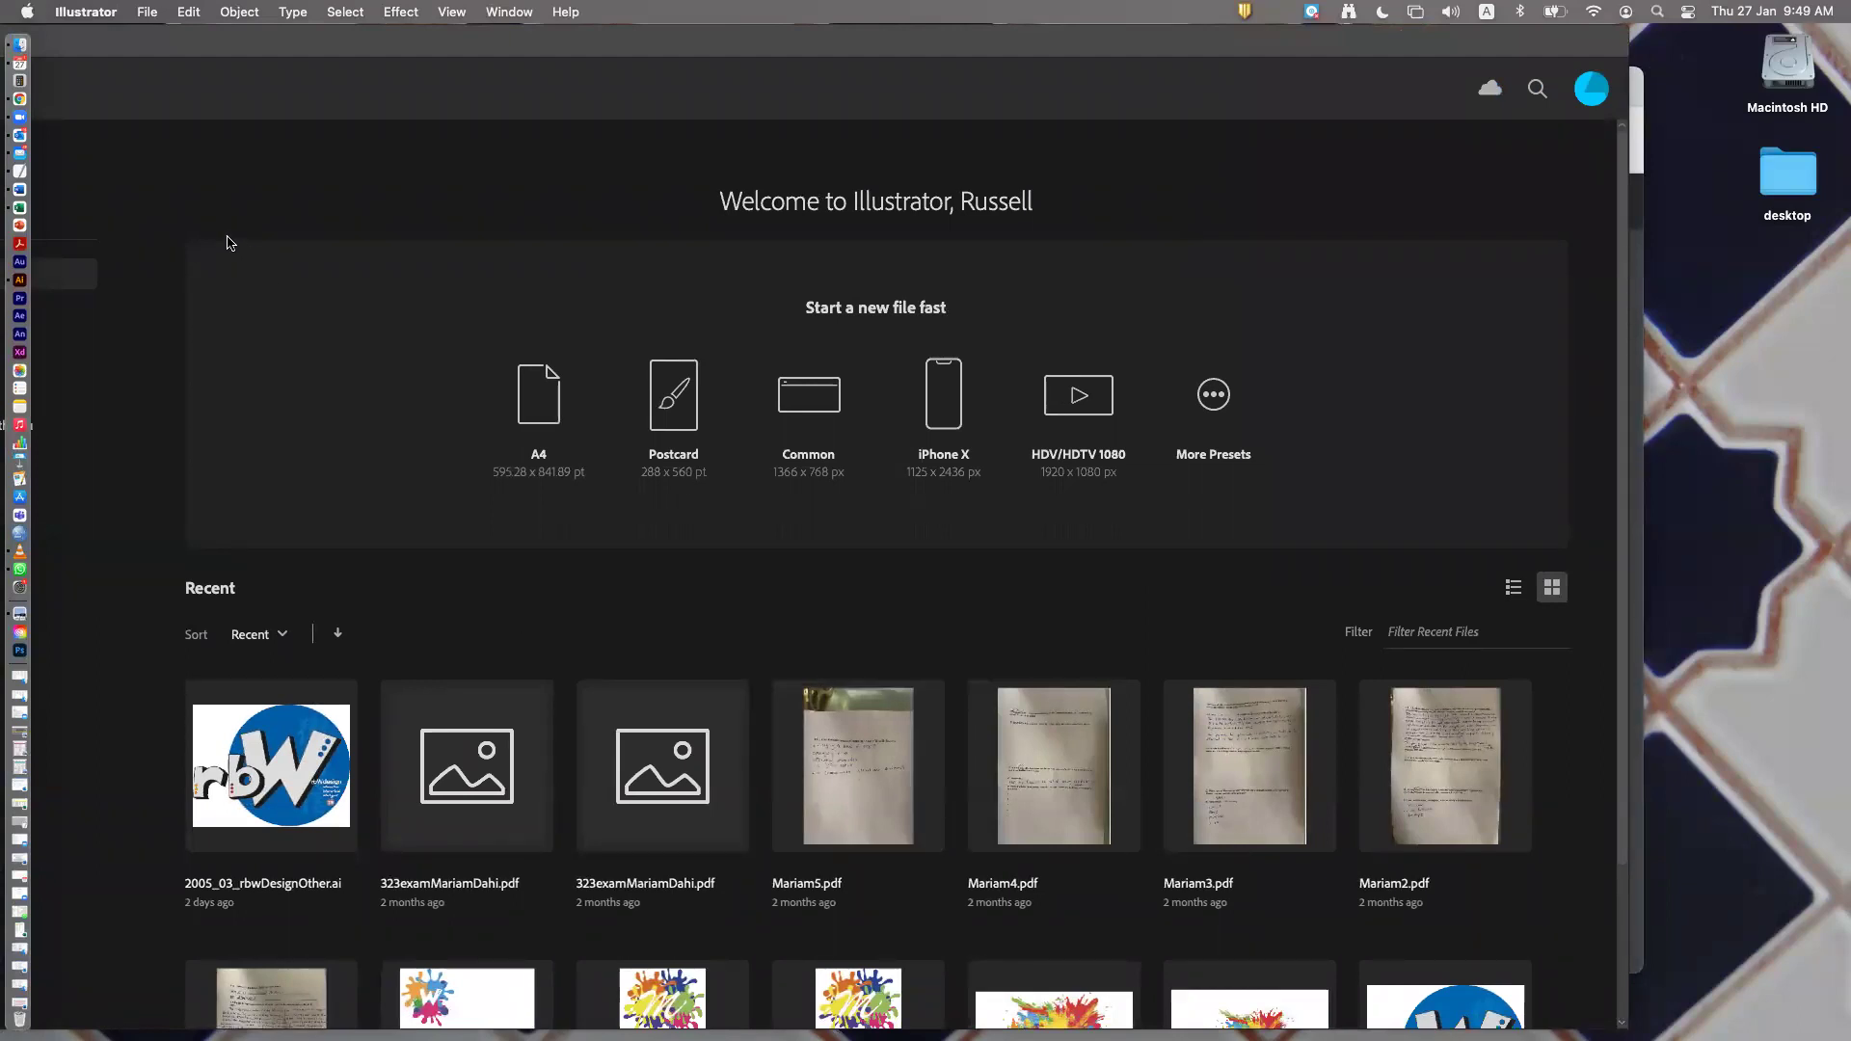
# Open personaTemplateACTUALexample.pdf from Documents > _zuCCMS > 2122spring > 357_teachingMaterials_2021 > visualPersona
pyautogui.click(146, 12)
pyautogui.click(162, 82)
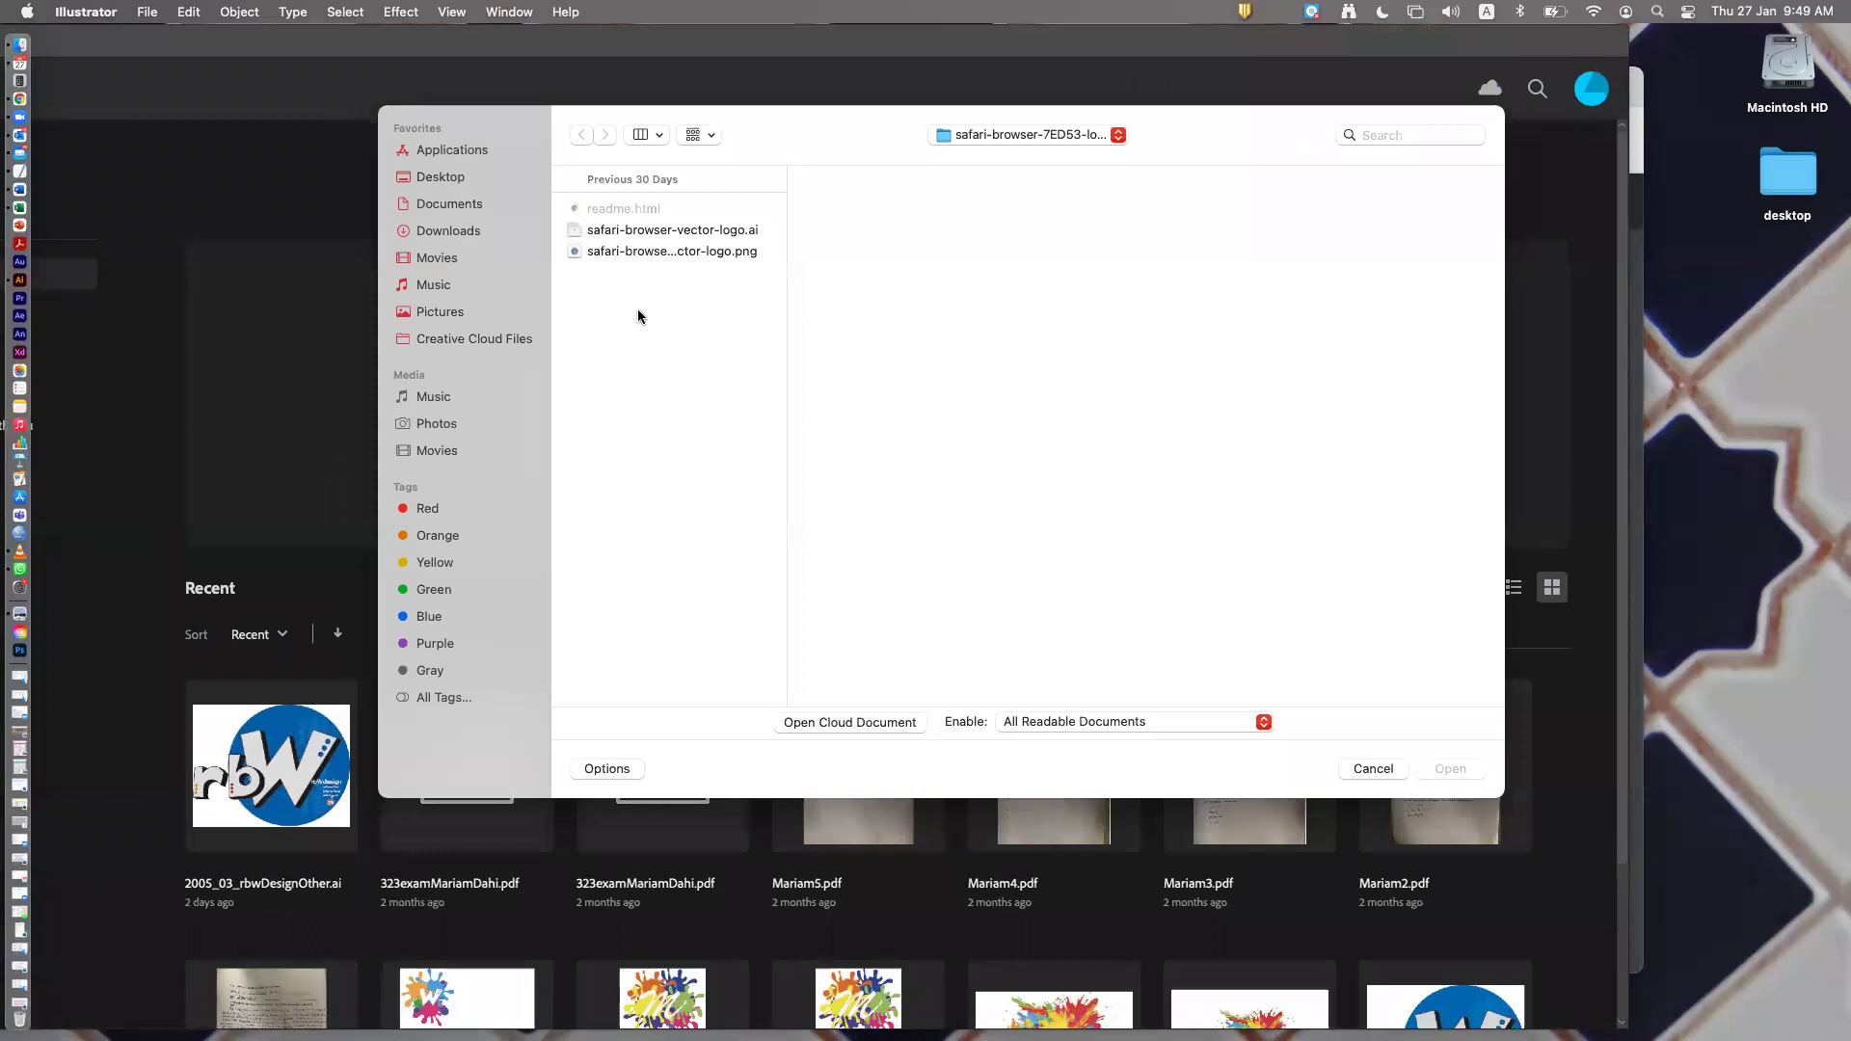
pyautogui.click(461, 204)
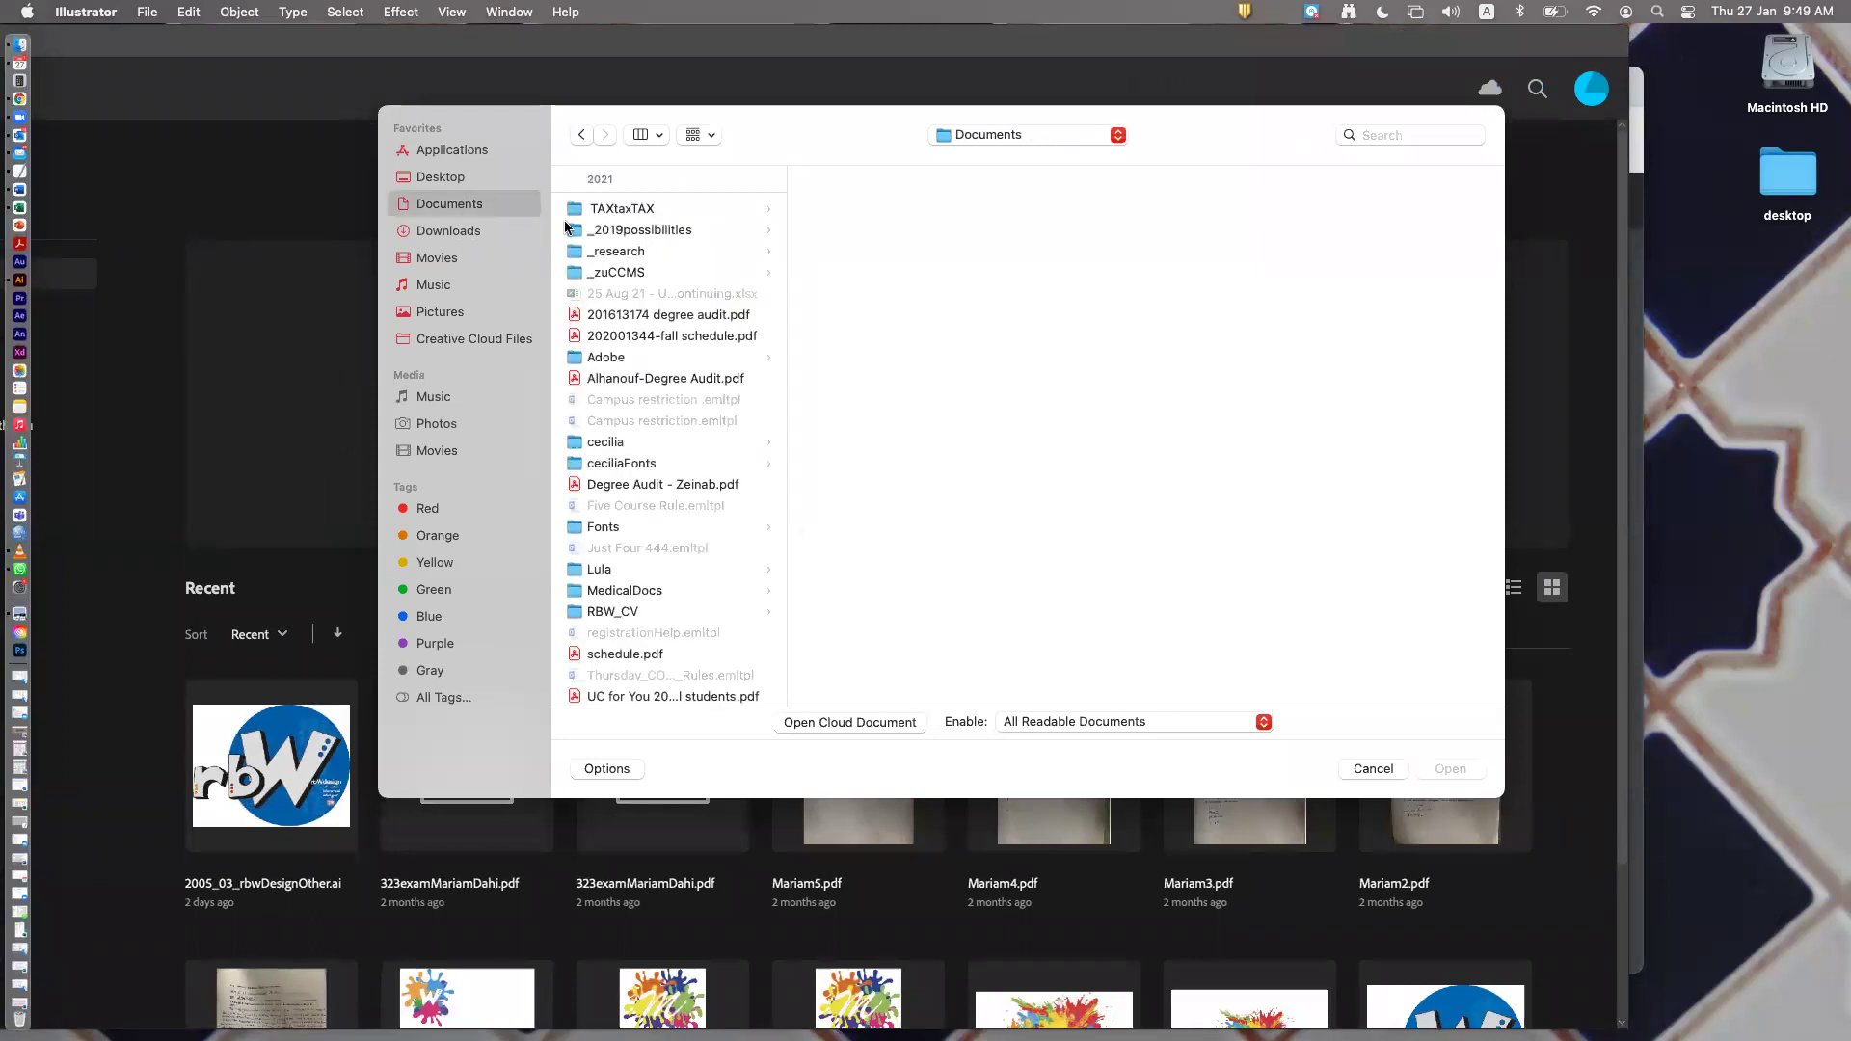
pyautogui.click(622, 271)
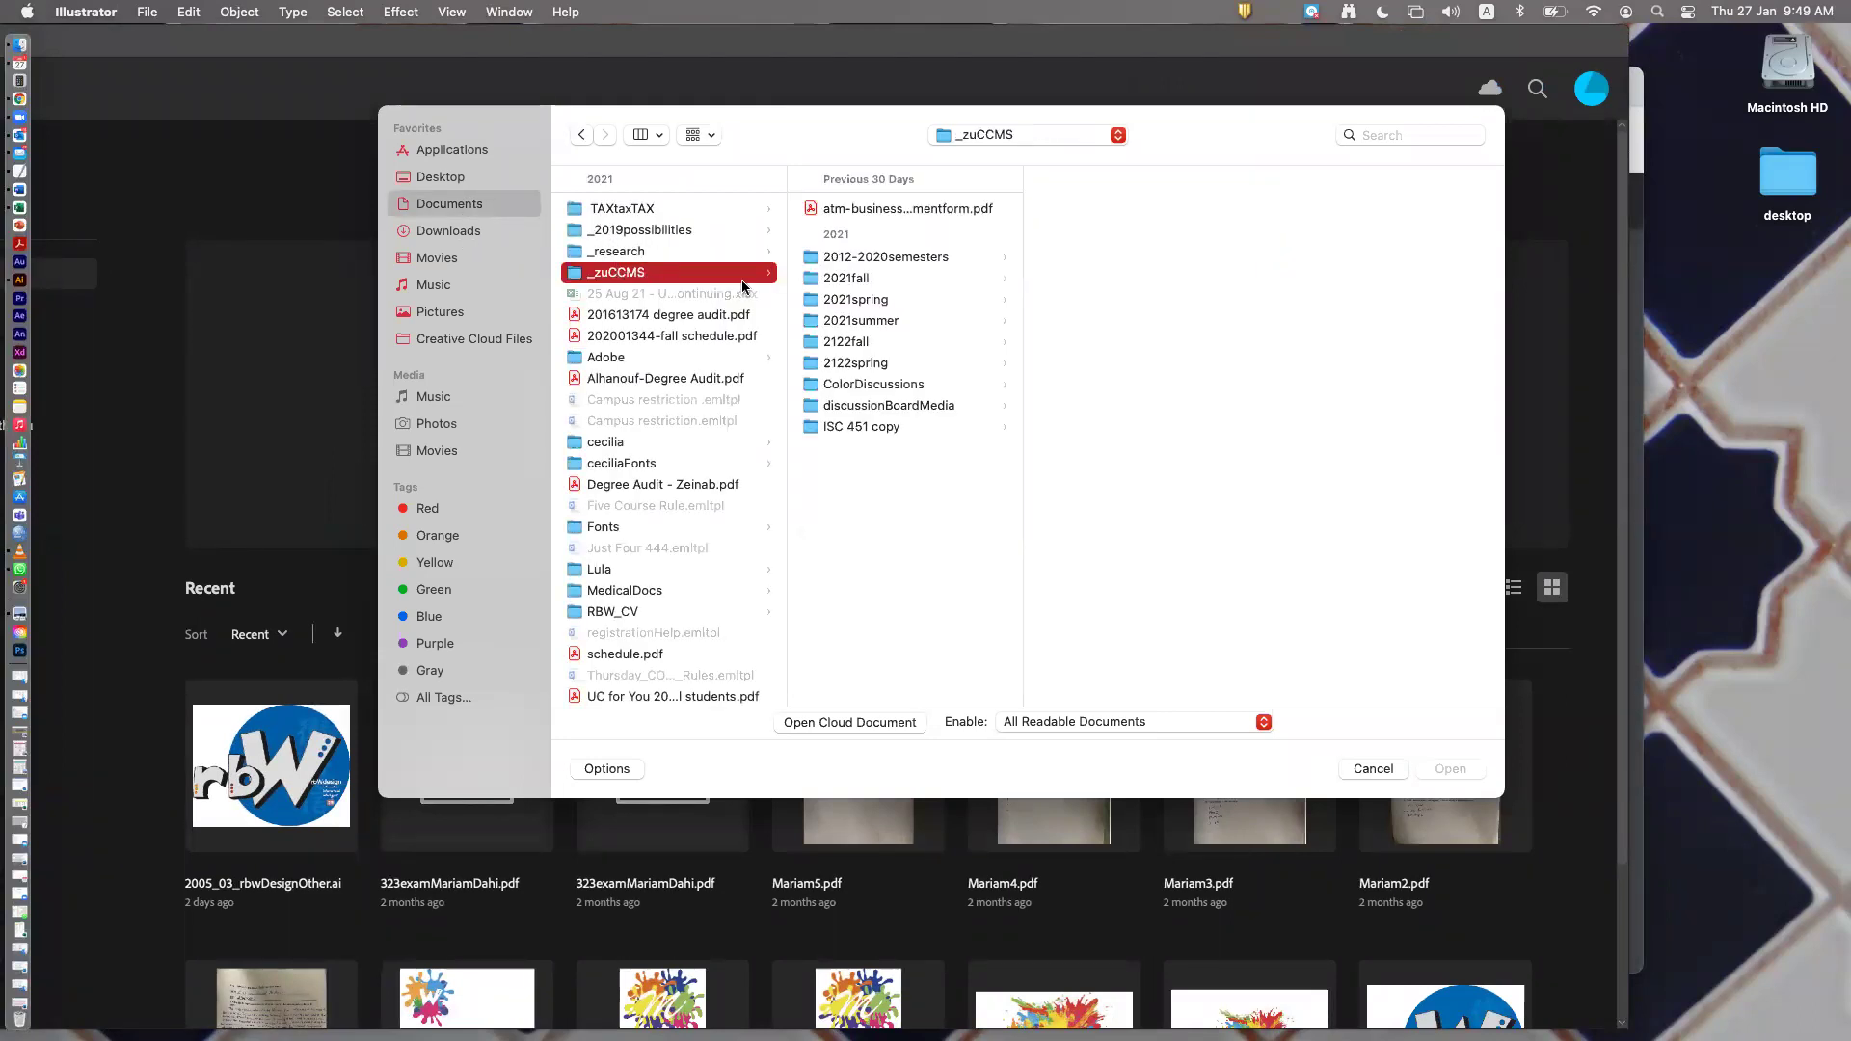
pyautogui.click(901, 365)
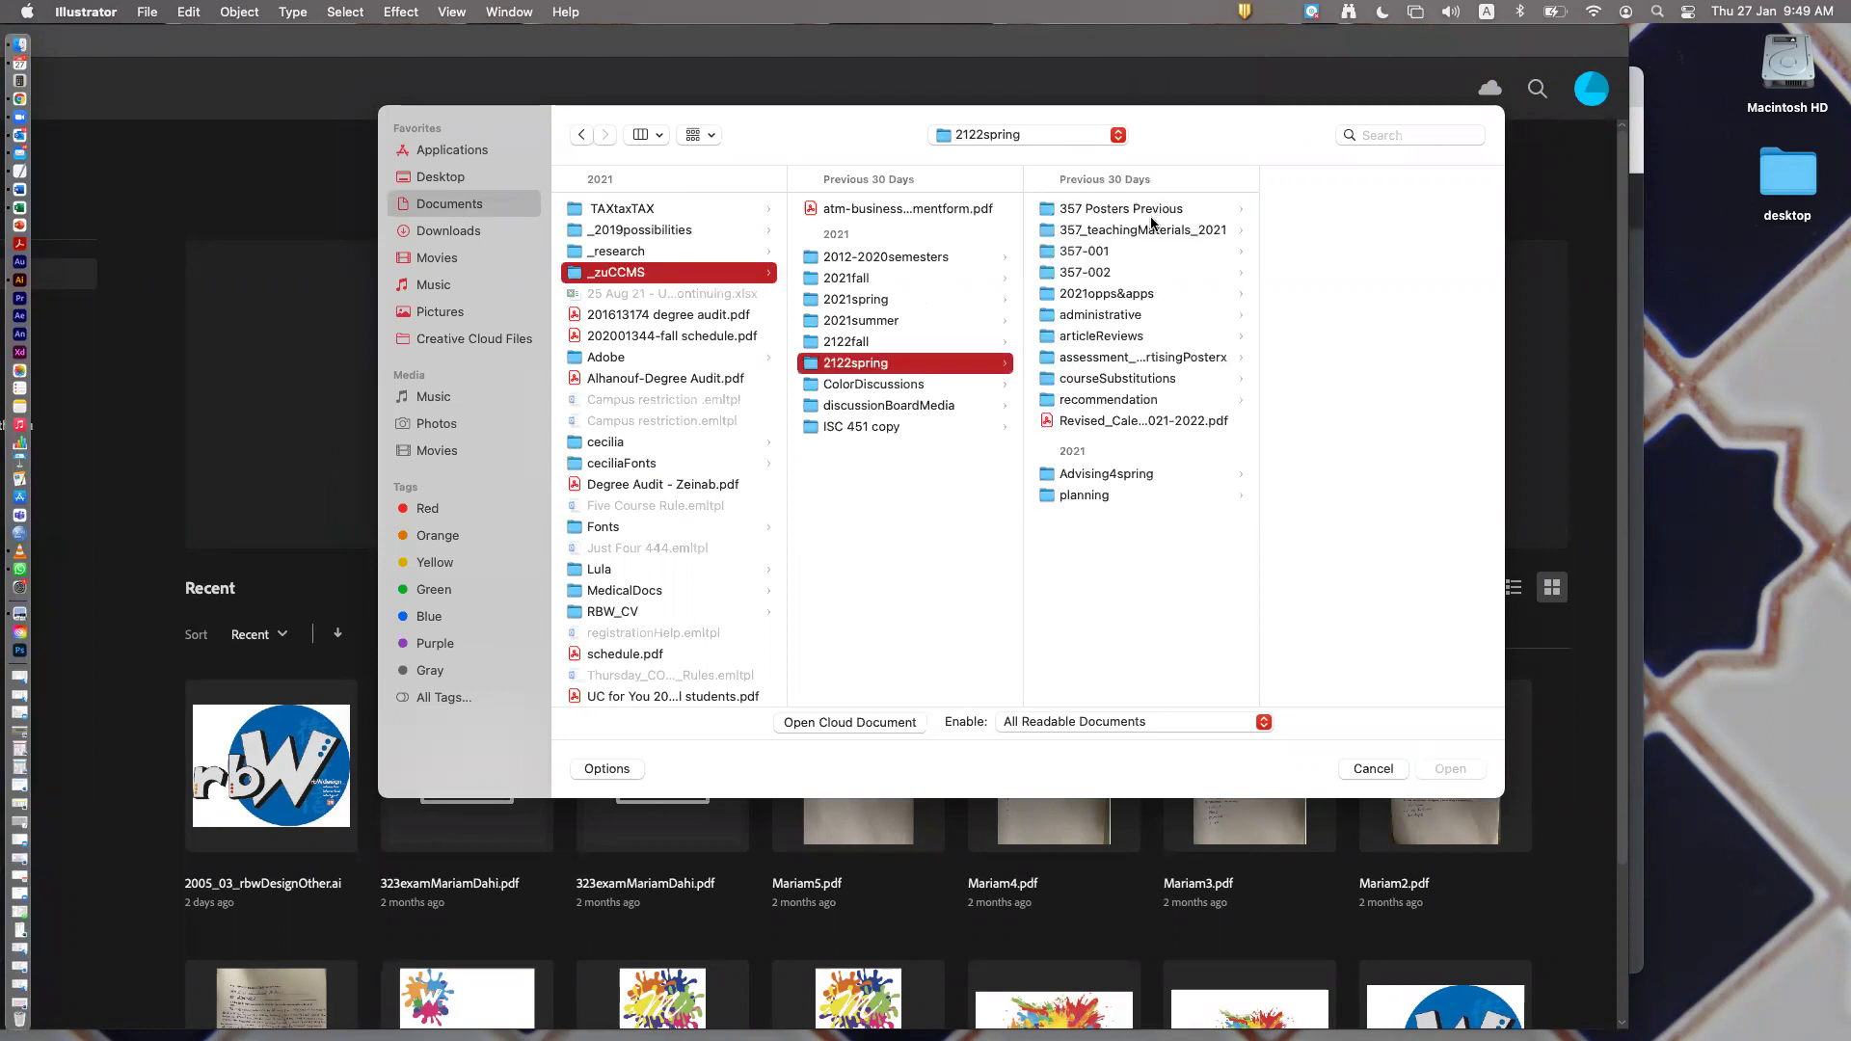
pyautogui.click(1152, 227)
pyautogui.click(1321, 210)
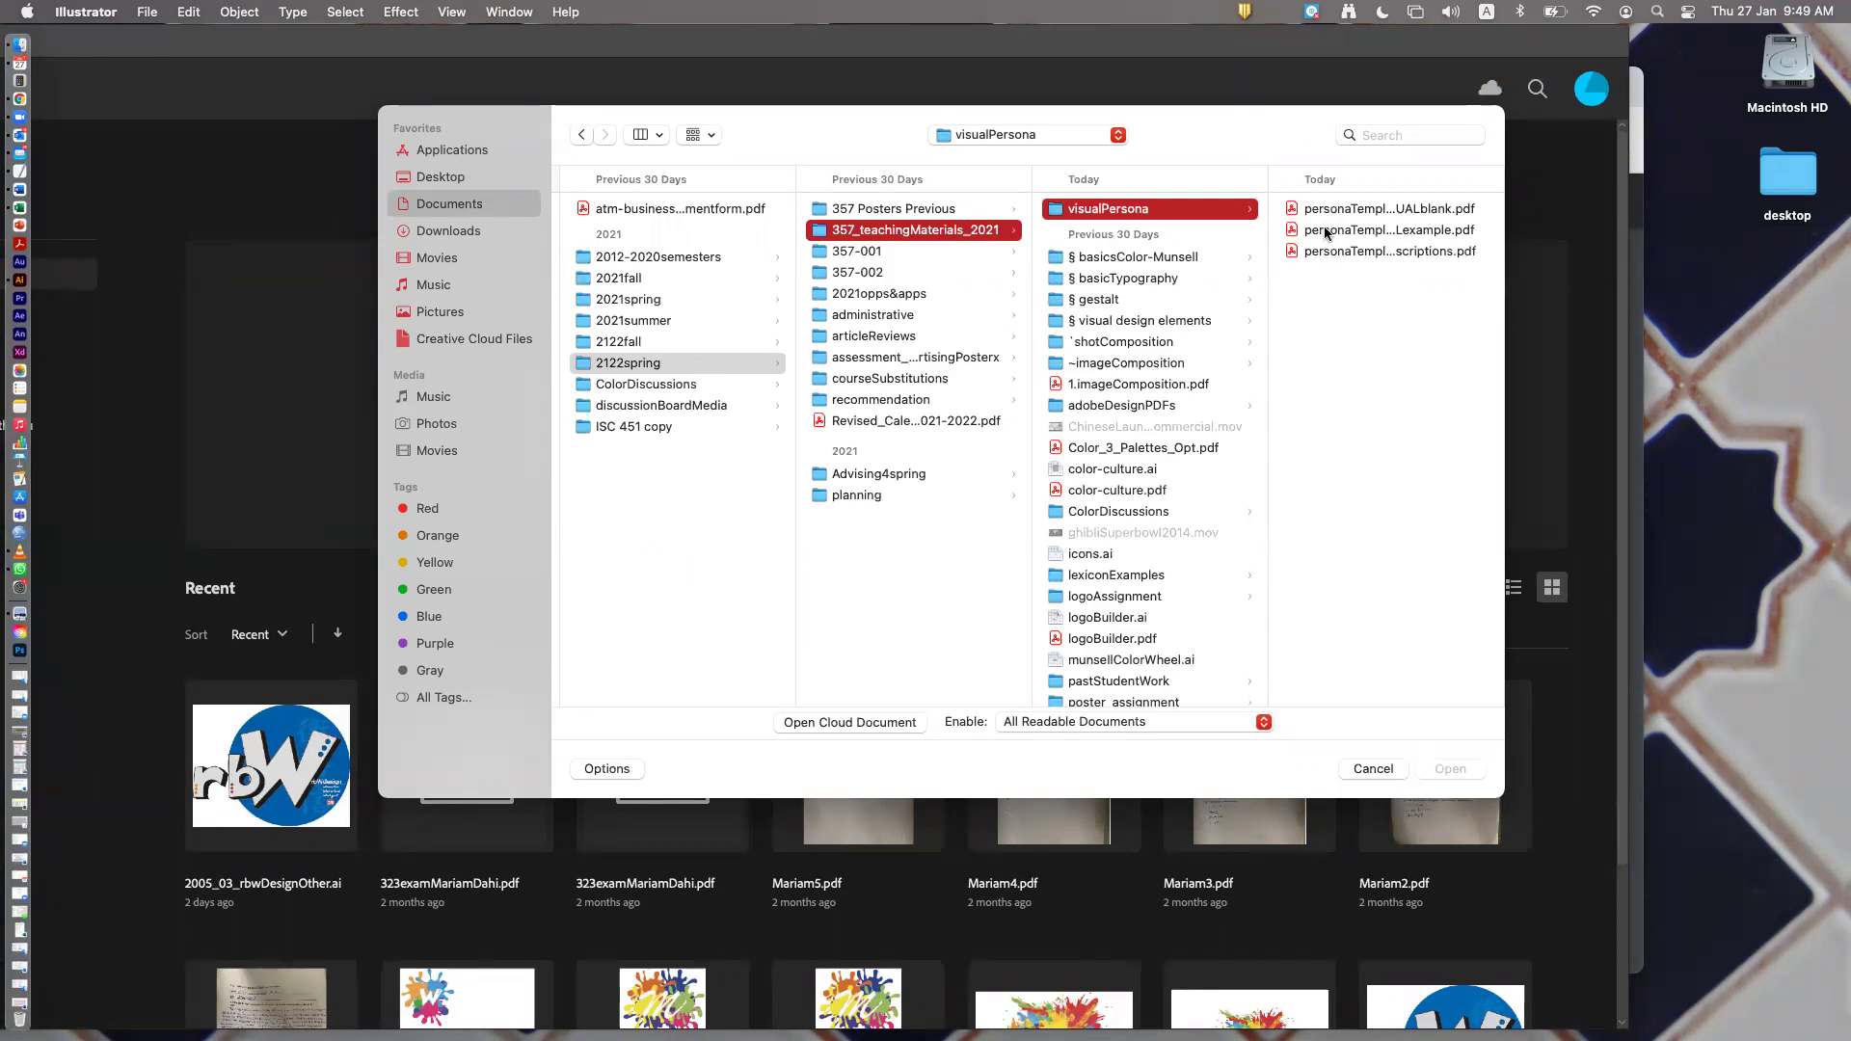
pyautogui.click(1324, 231)
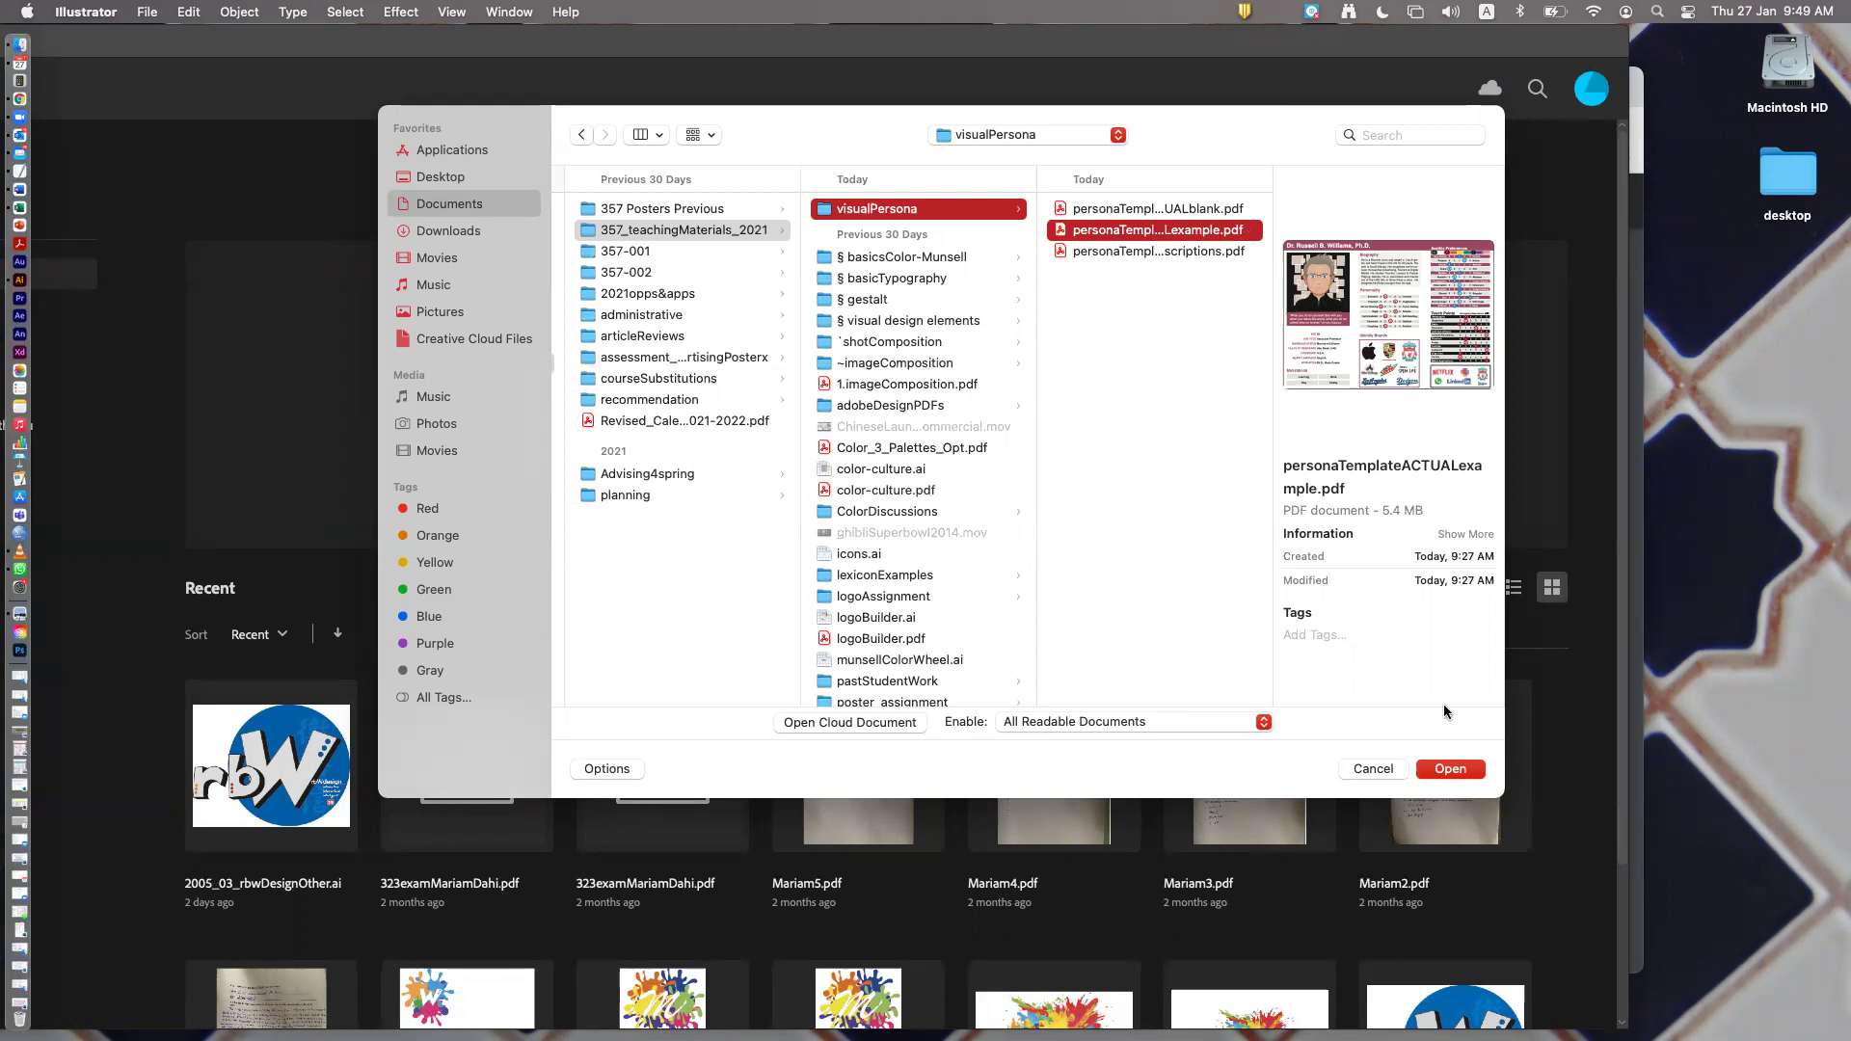
pyautogui.click(1450, 770)
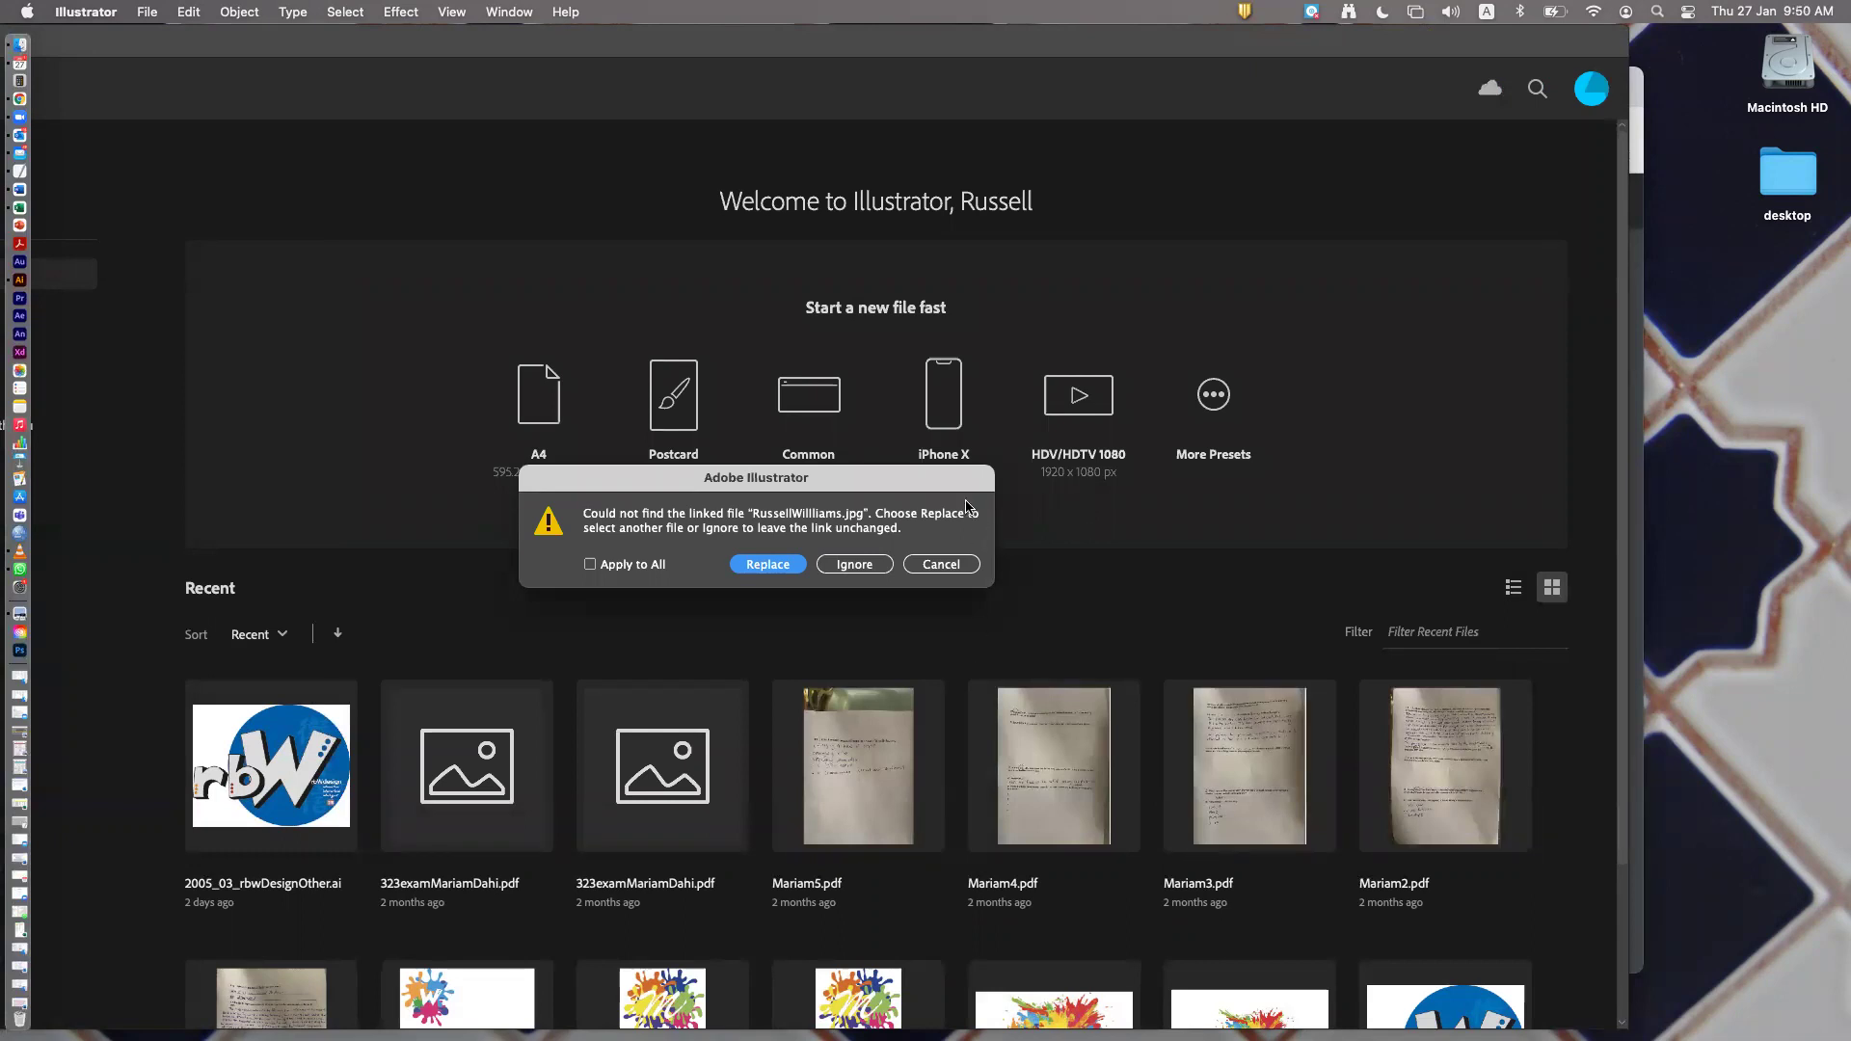
# Ignore all missing image links, with Apply to All ticked, to open the PDF
pyautogui.moveTo(951, 479); pyautogui.dragTo(1402, 265)
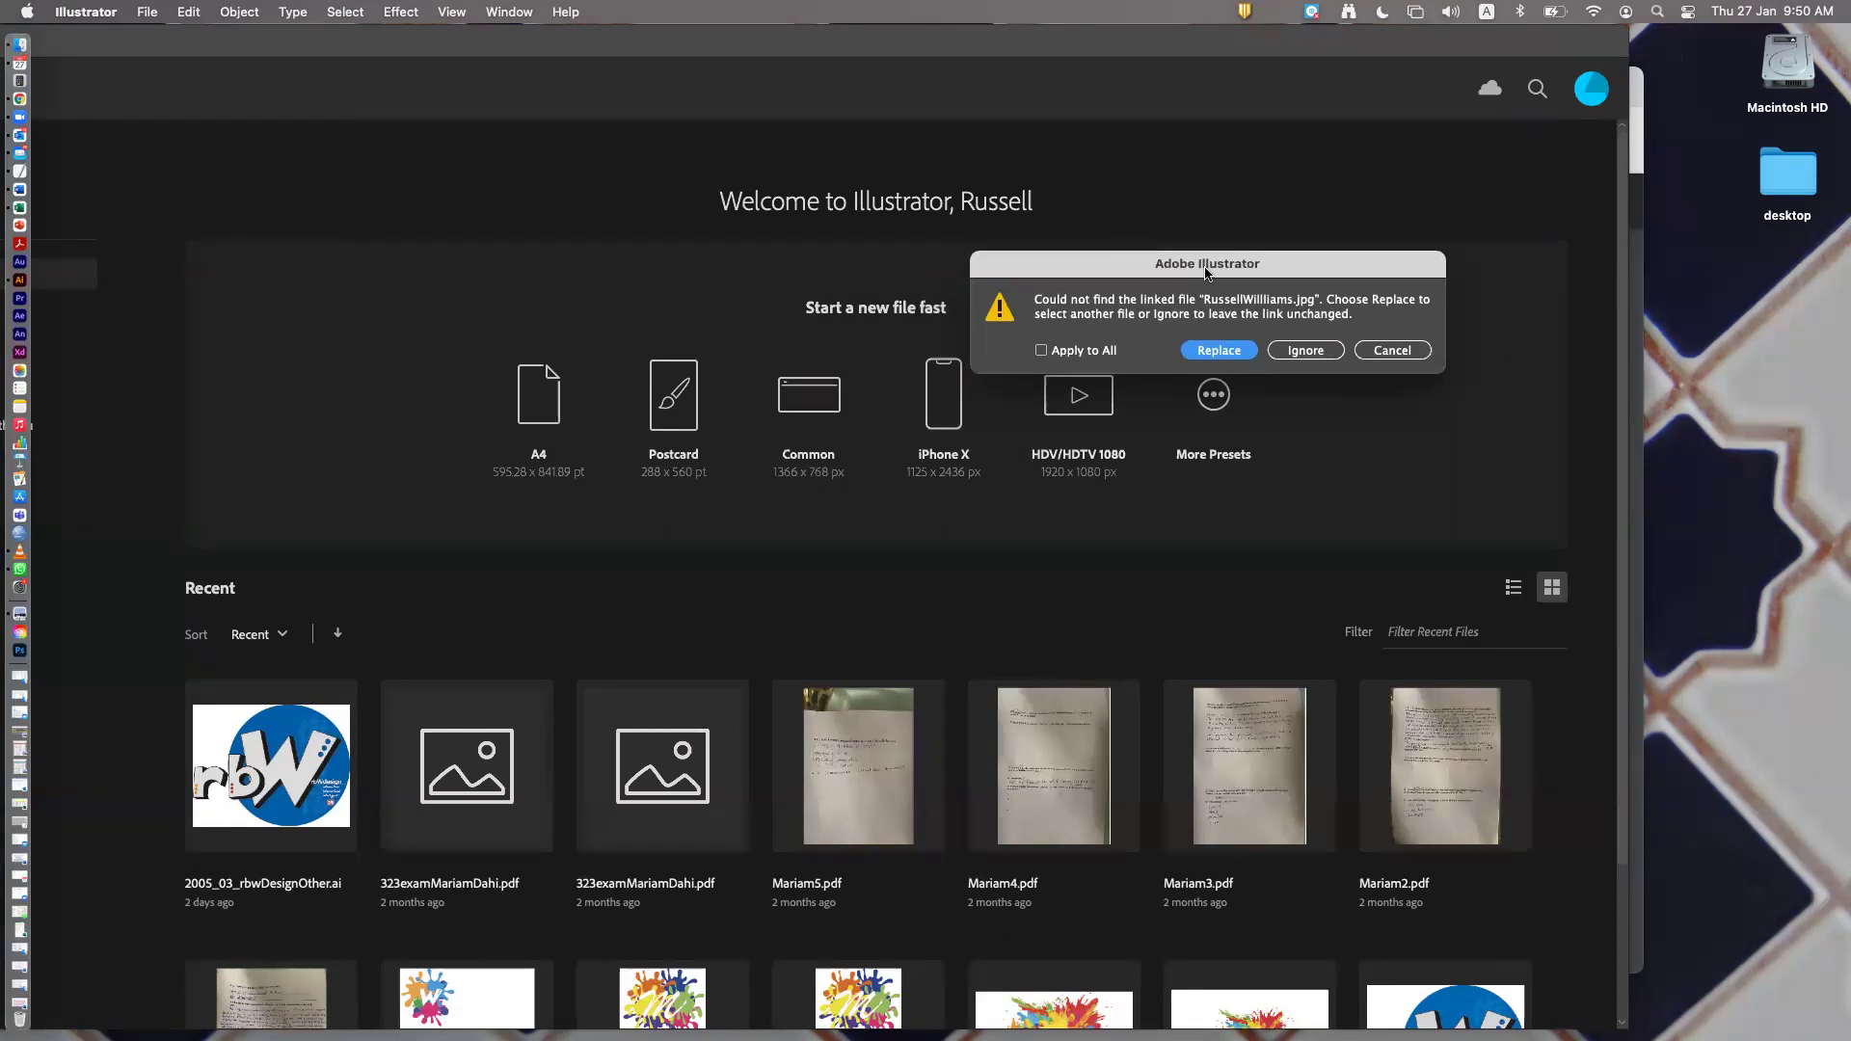
pyautogui.moveTo(1204, 269); pyautogui.dragTo(1242, 240)
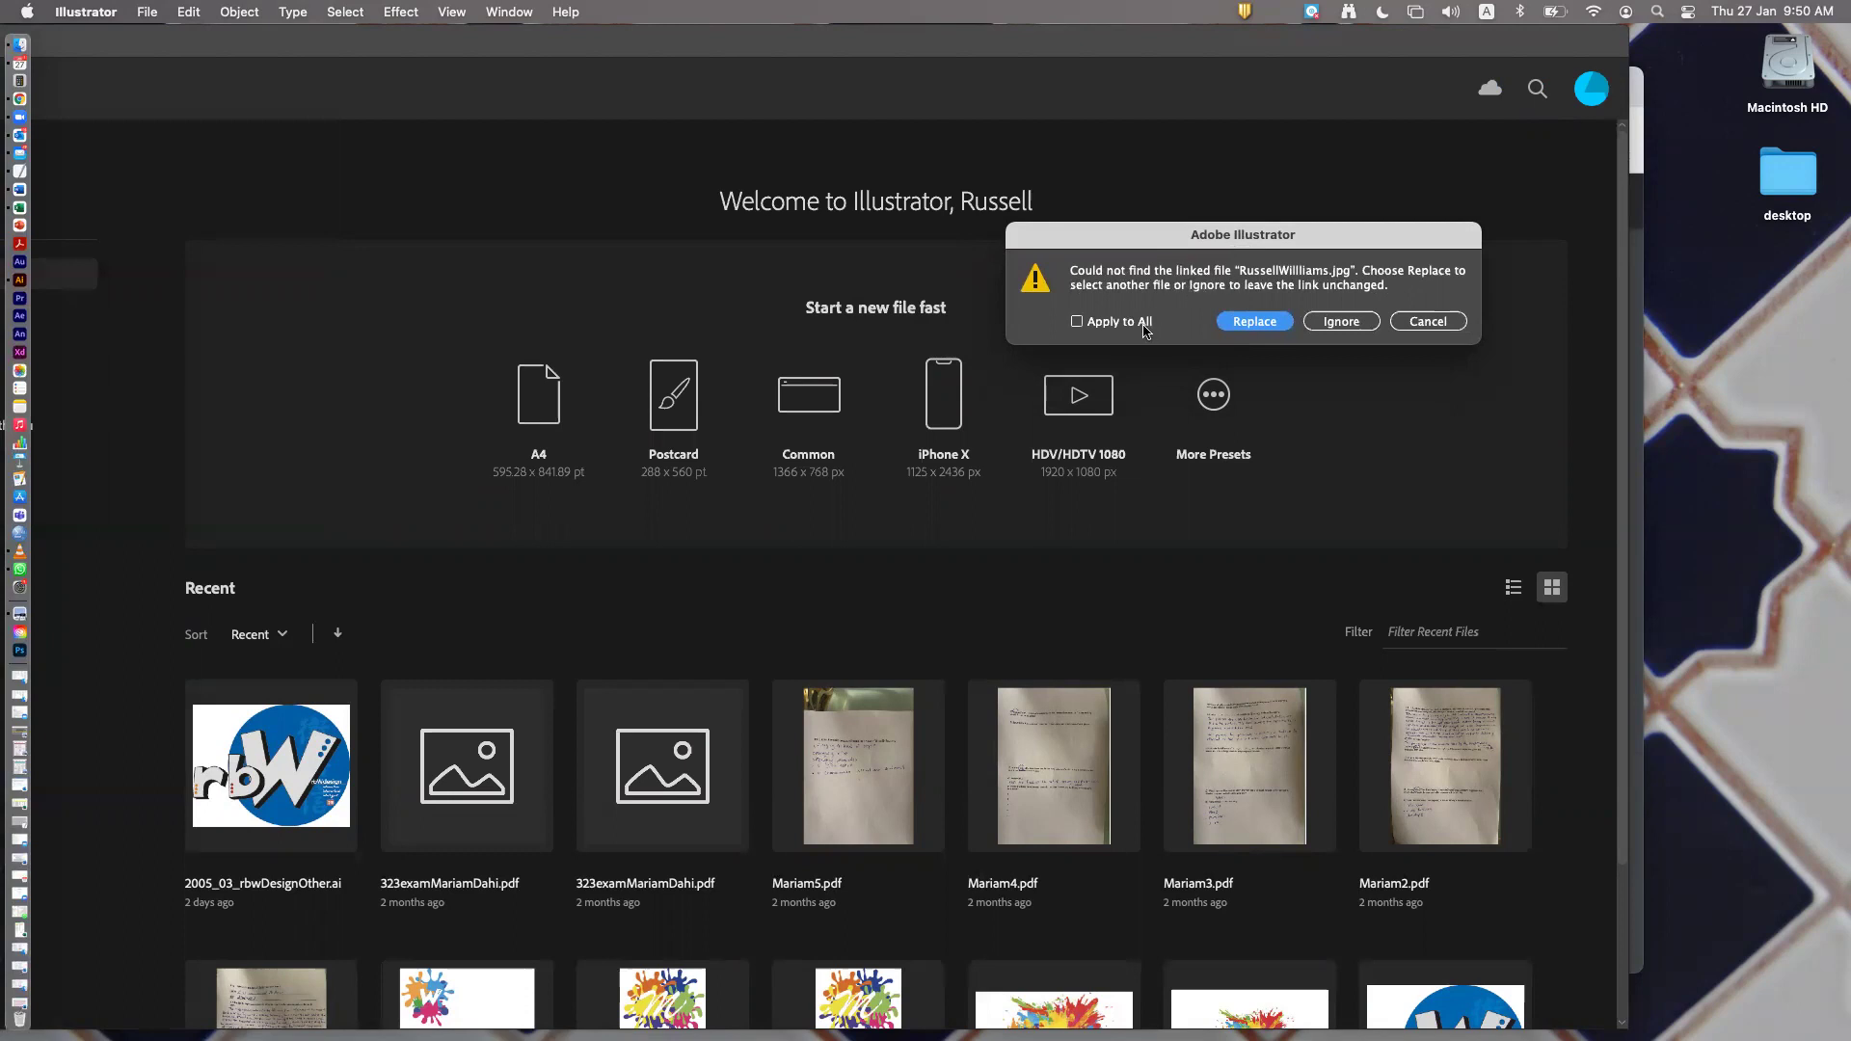
pyautogui.click(1075, 323)
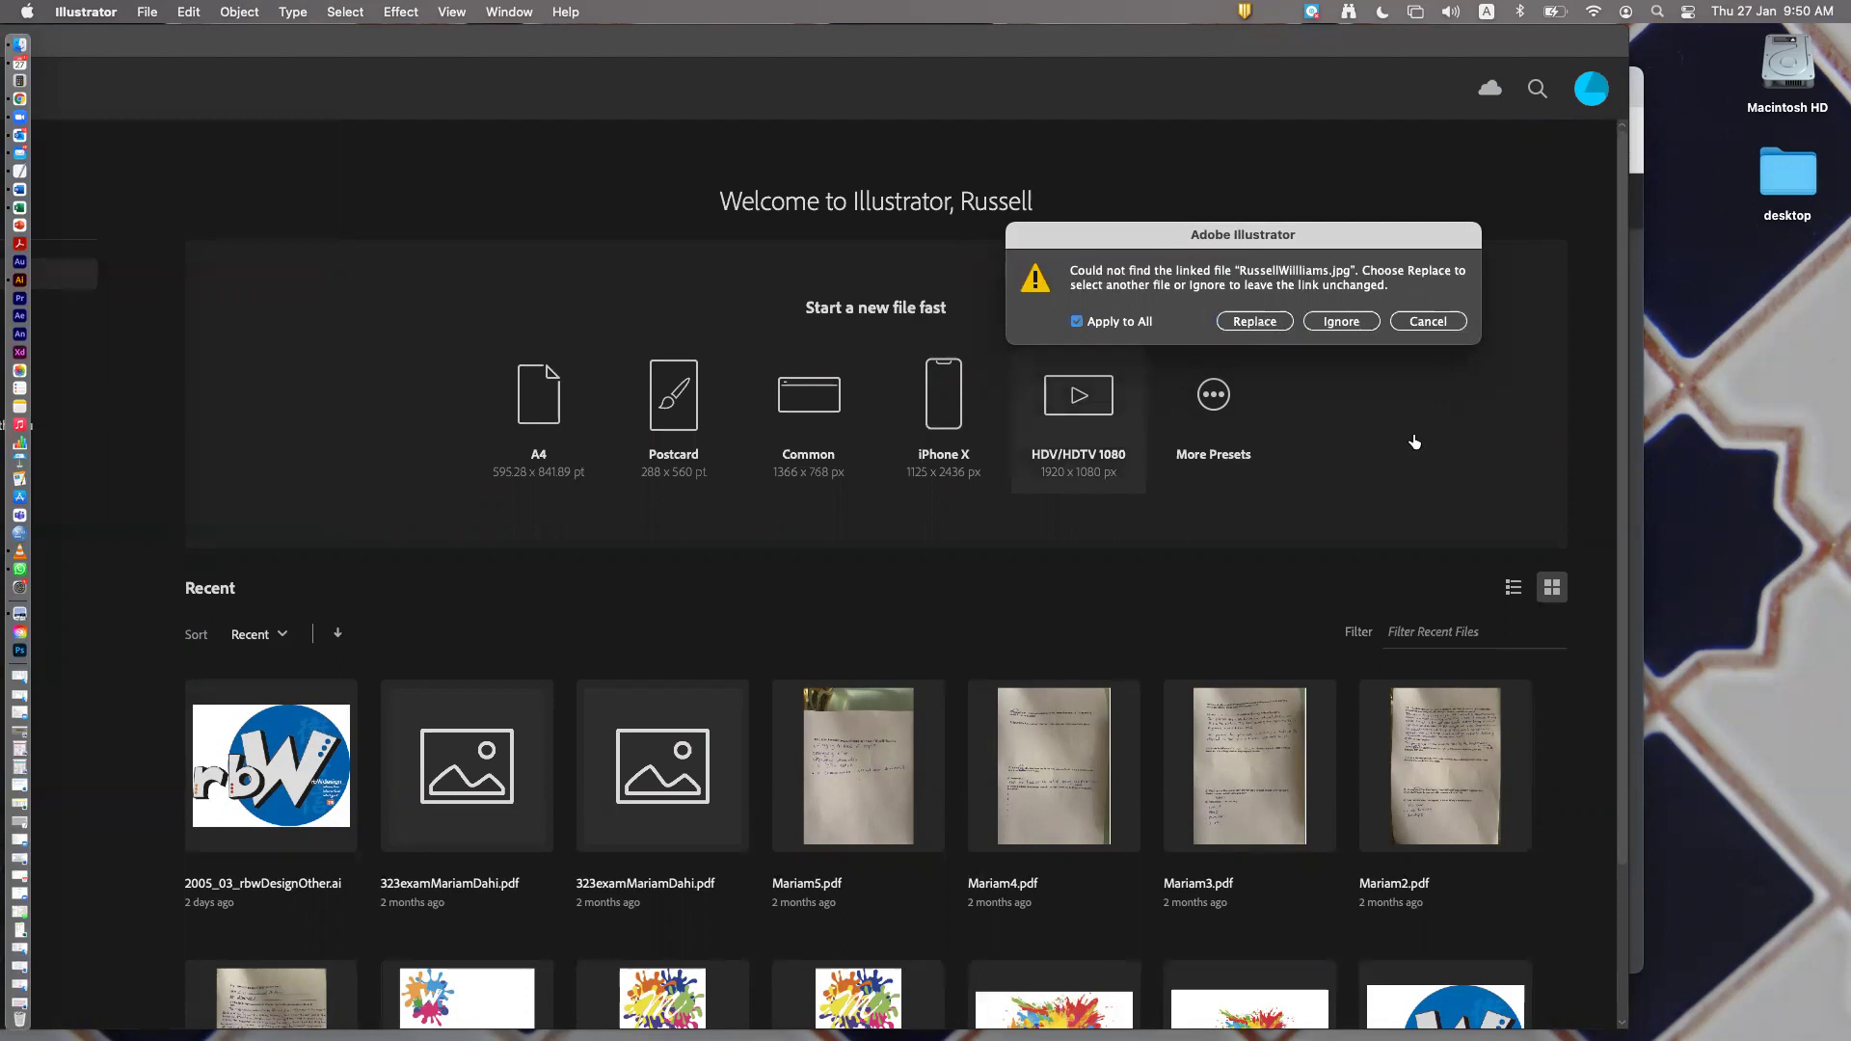
pyautogui.click(1340, 321)
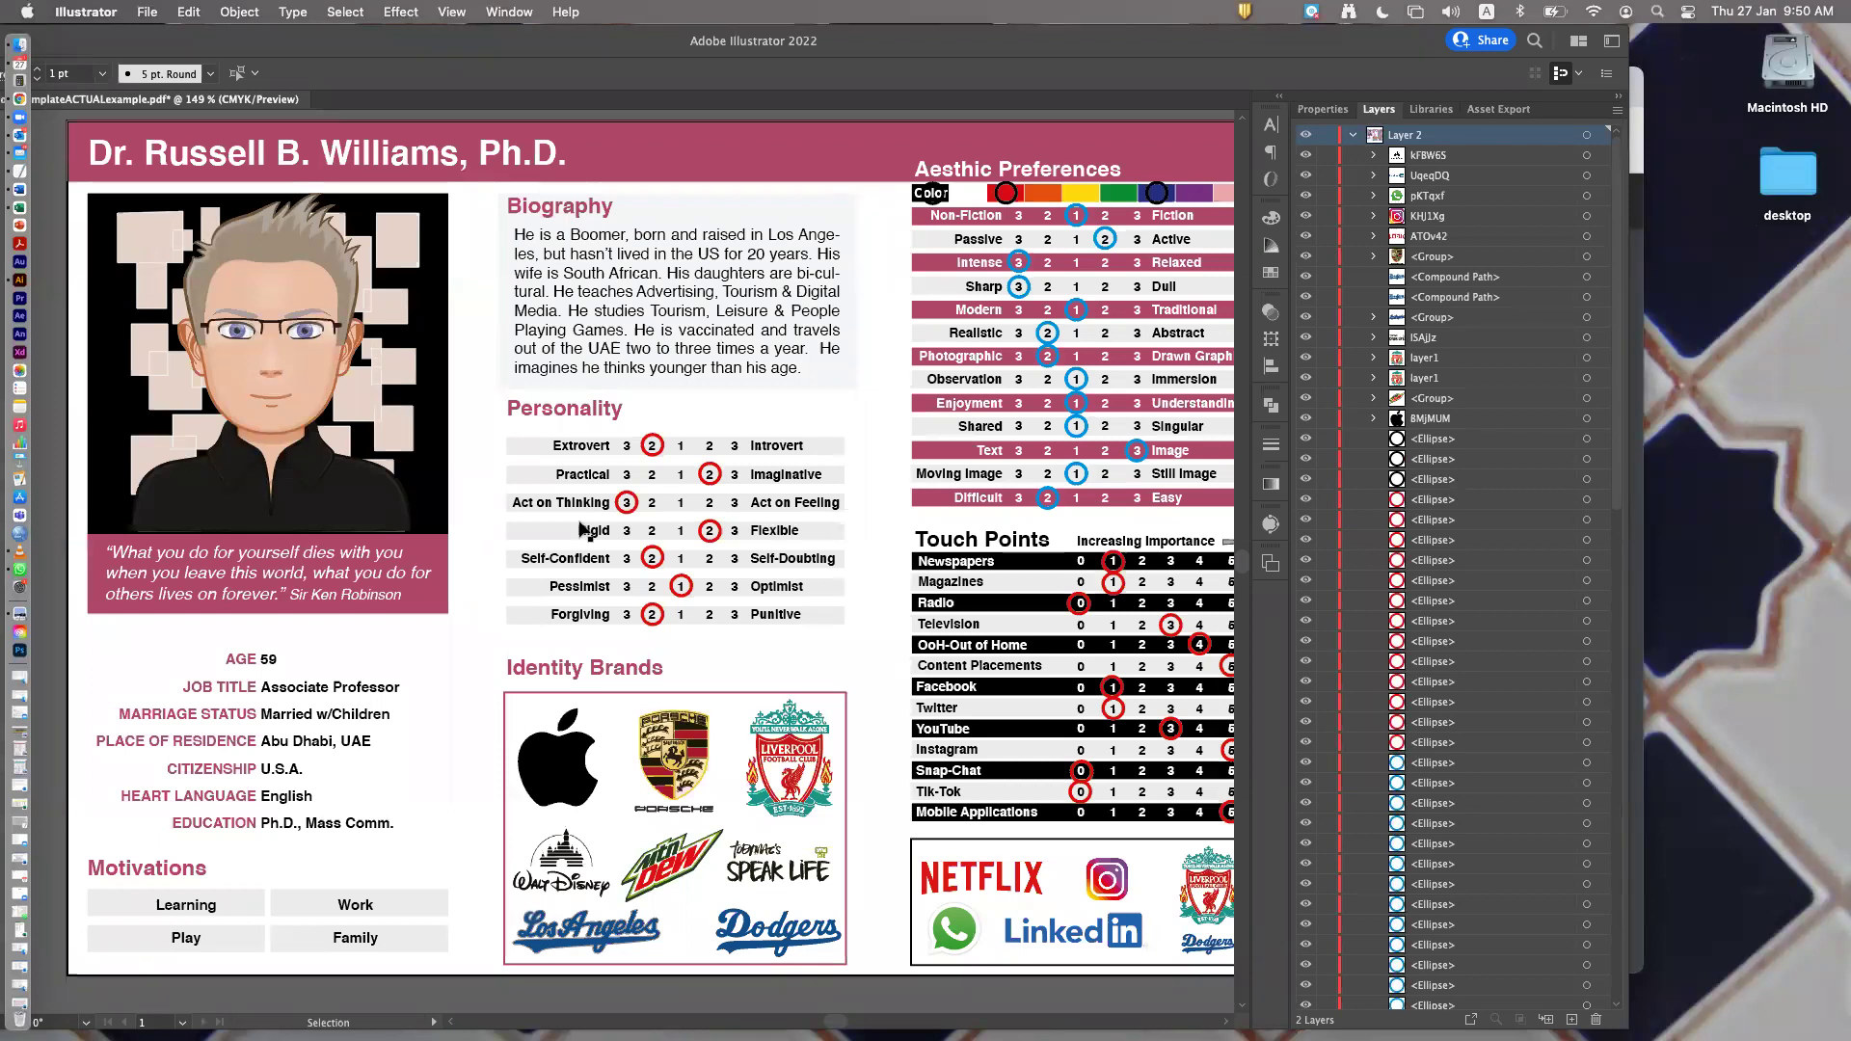
# Inspect the avatar and the Porsche, Apple, Liverpool, Speak Life, Dodgers and Los Angeles logos, then maximize the window
pyautogui.click(256, 368)
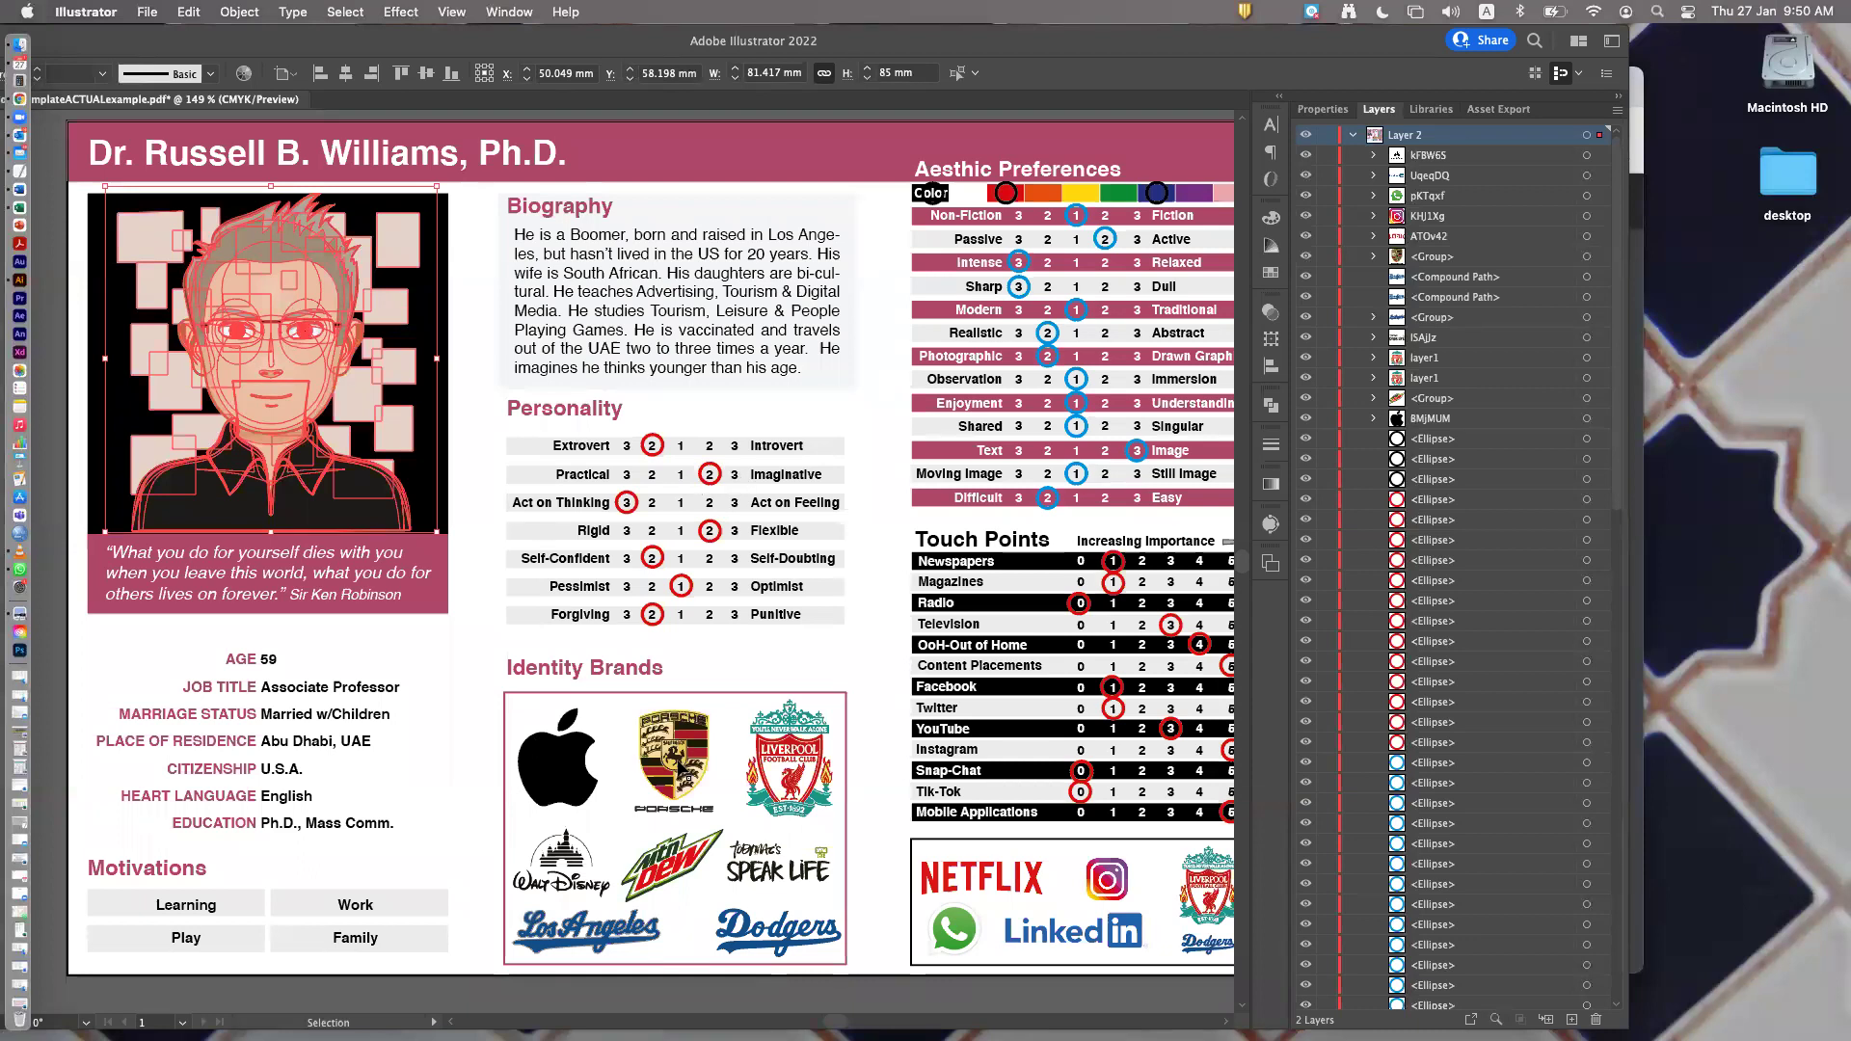
pyautogui.click(680, 767)
pyautogui.click(569, 783)
pyautogui.click(811, 779)
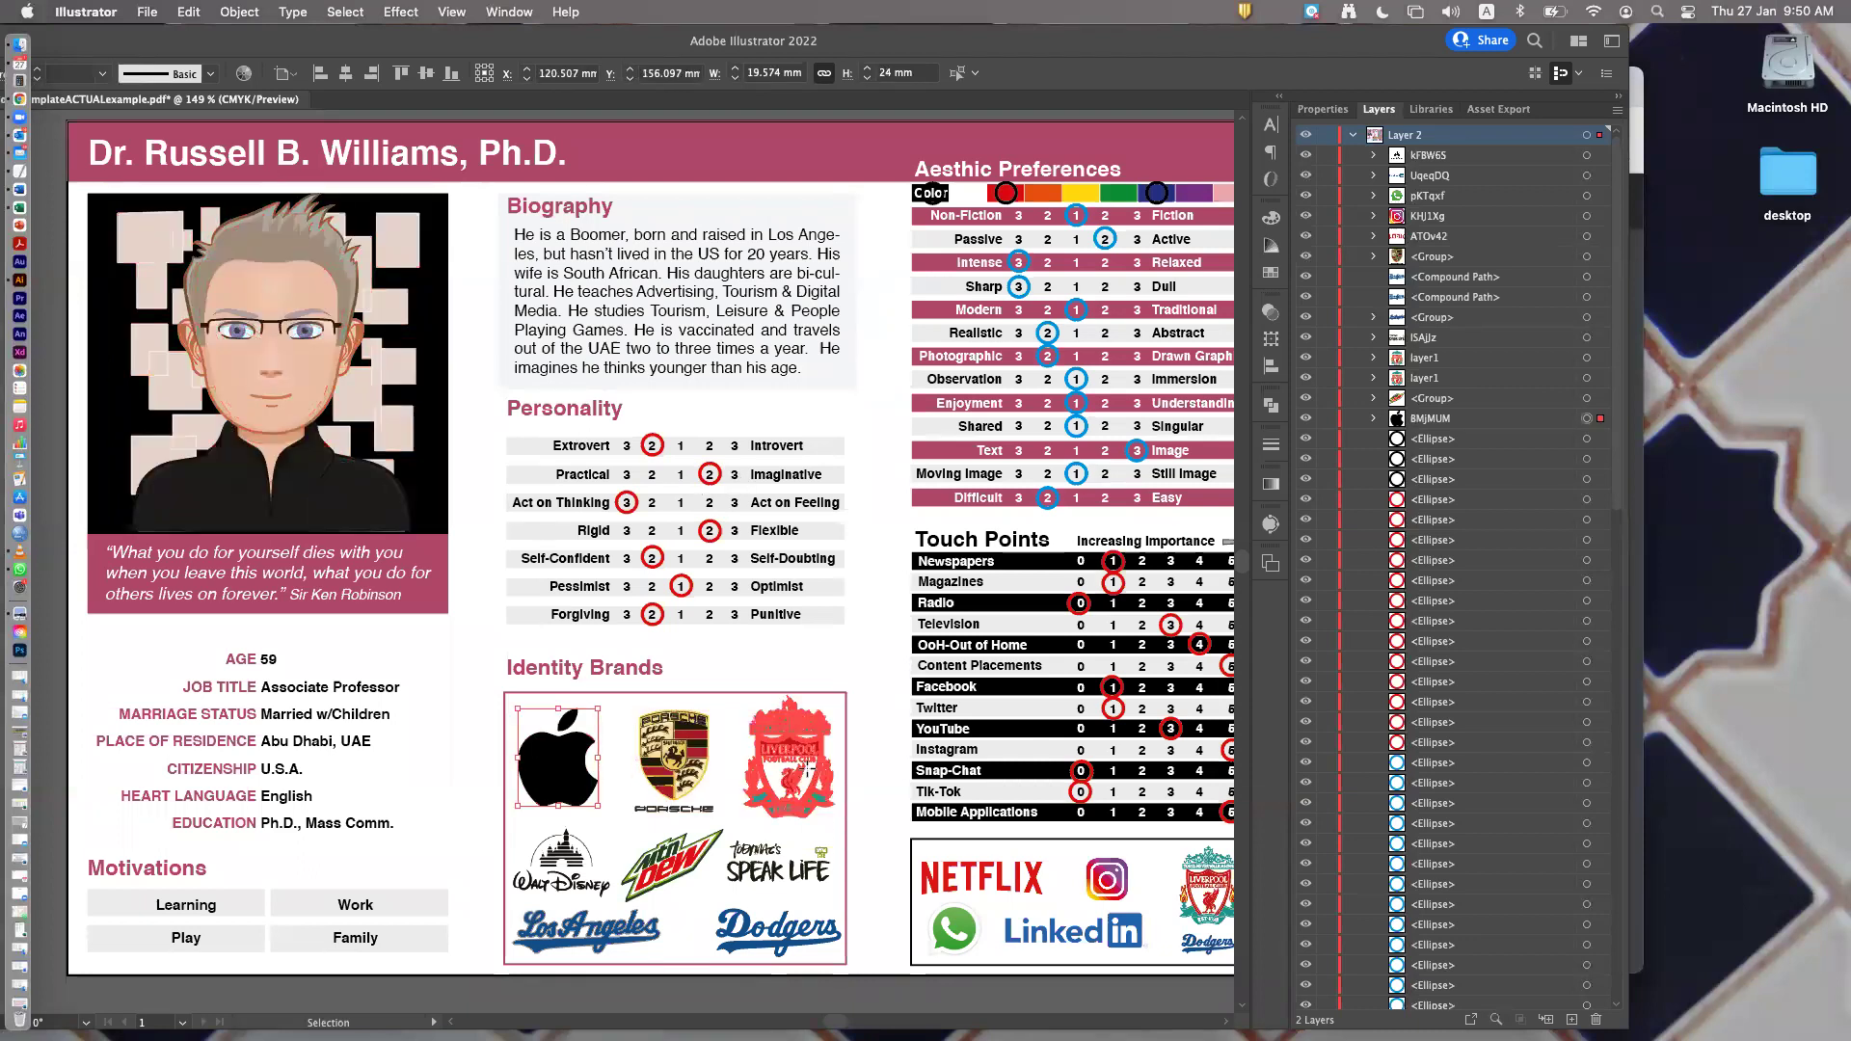
pyautogui.click(800, 870)
pyautogui.click(796, 922)
pyautogui.click(586, 928)
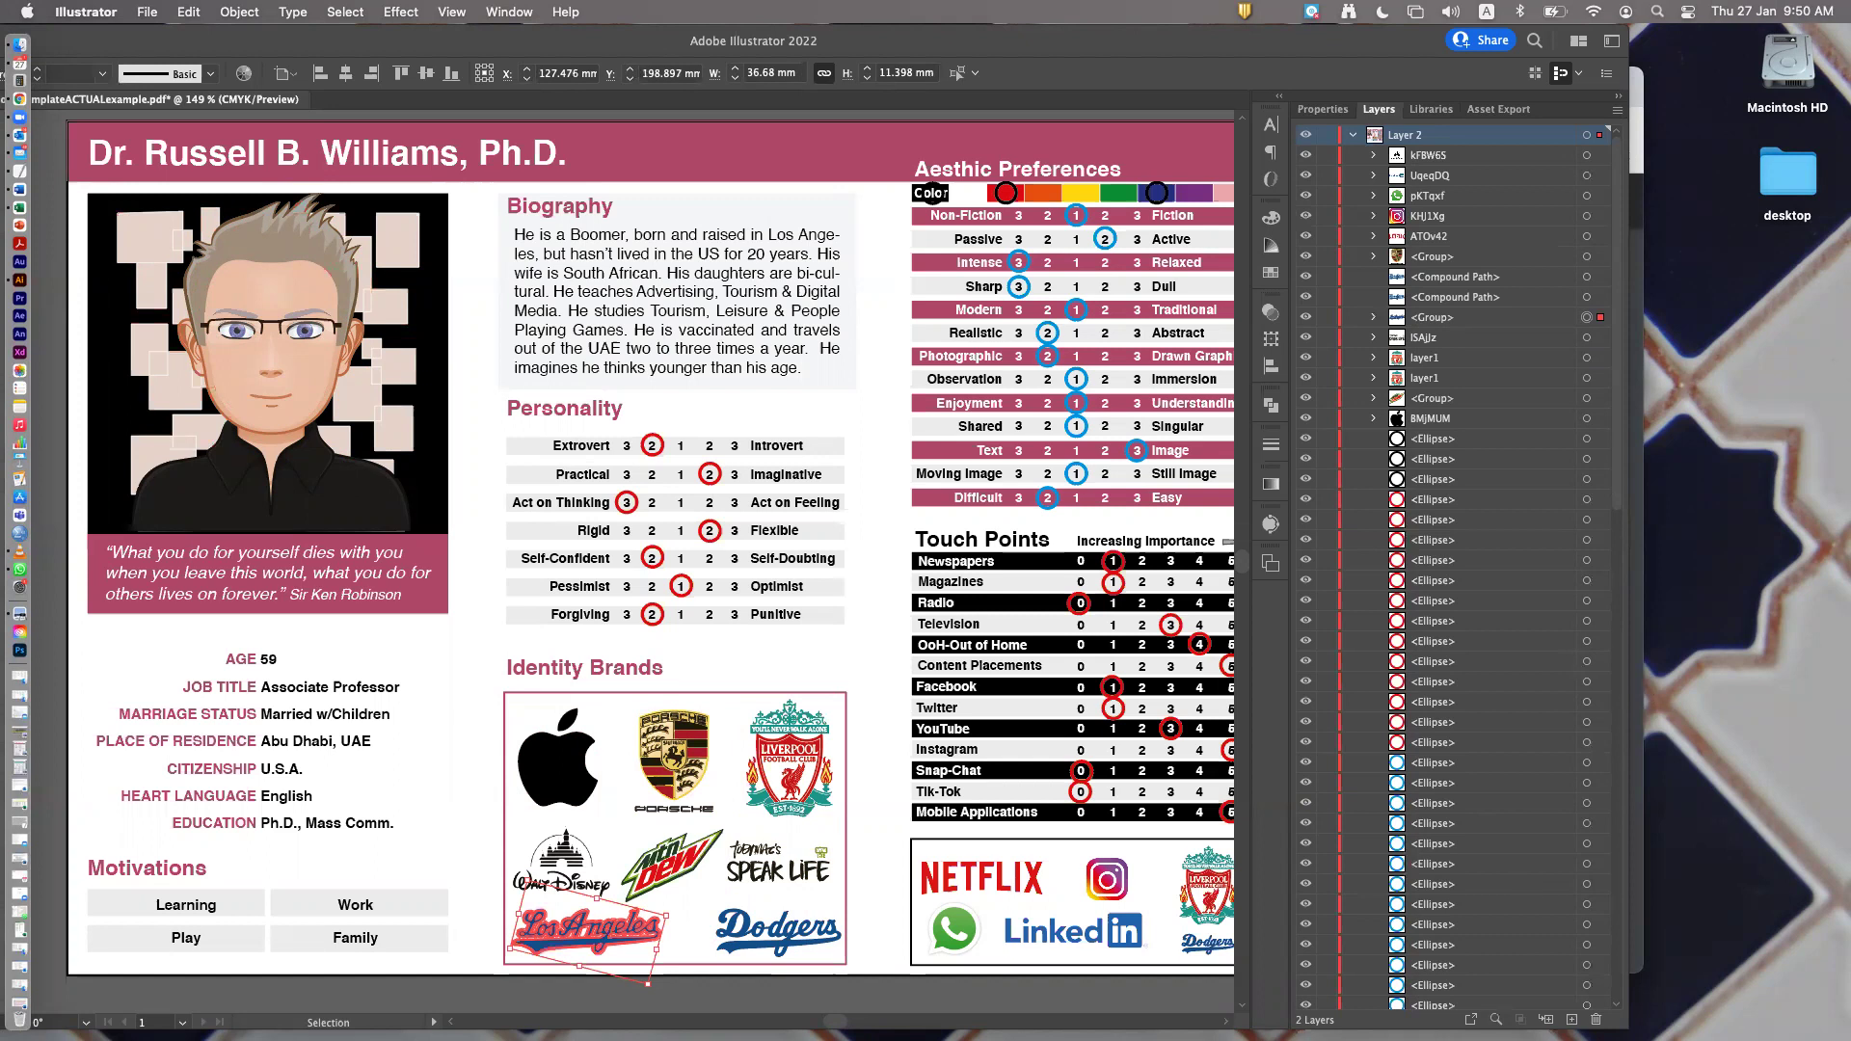
pyautogui.hotkey('ctrl', 'alt', 'Return')
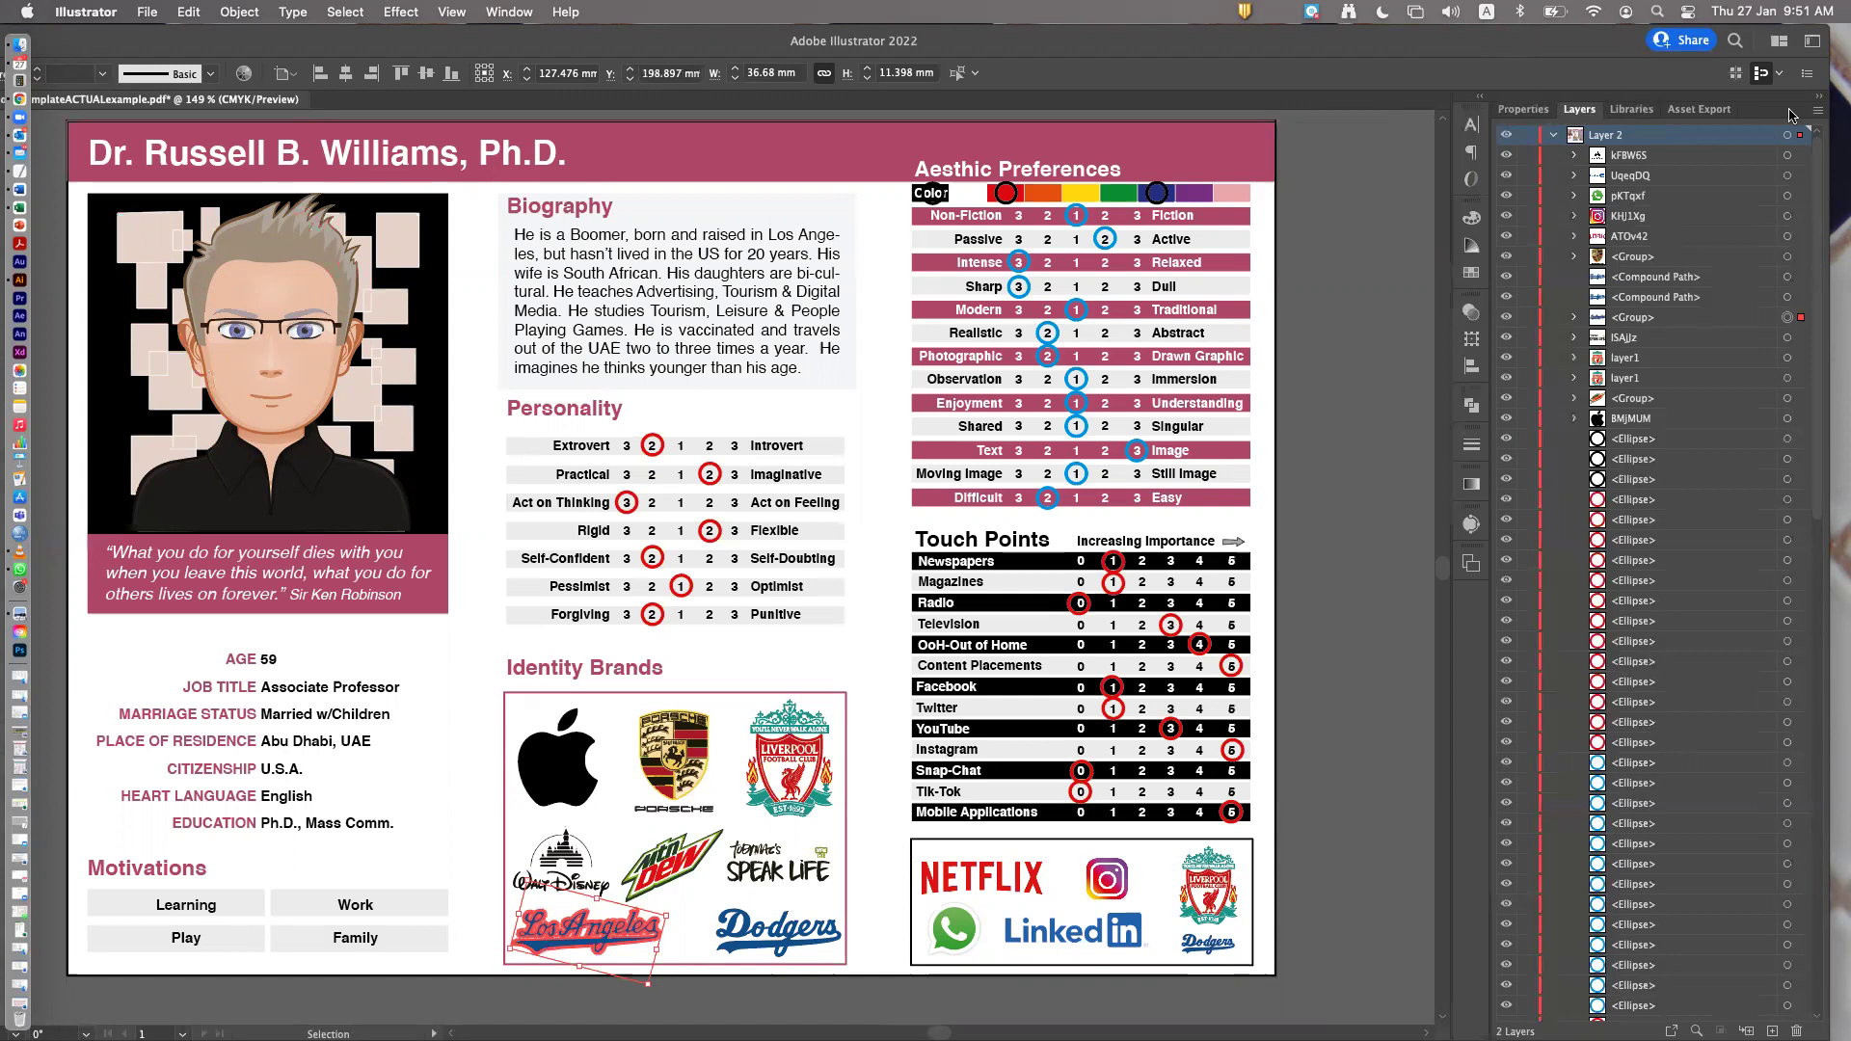
# Switch the workspace to Essentials from Window > Workspace
pyautogui.click(508, 12)
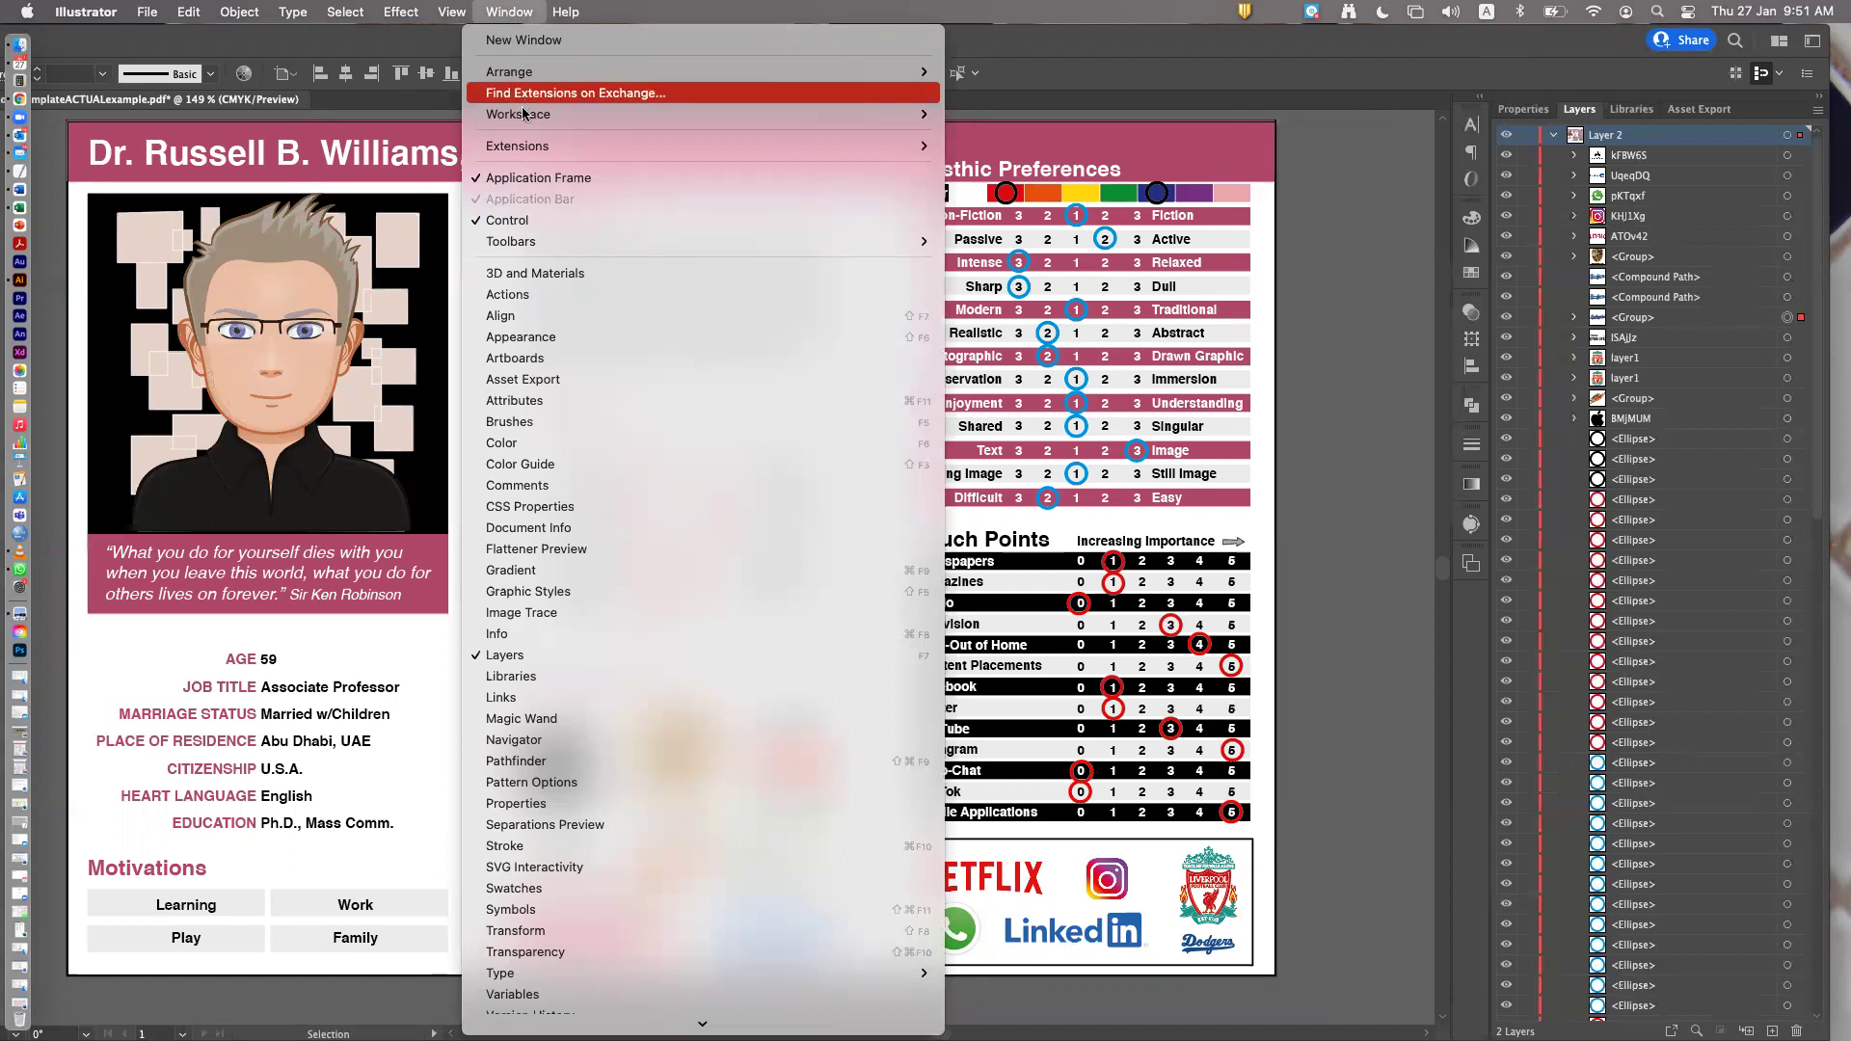
pyautogui.moveTo(528, 122)
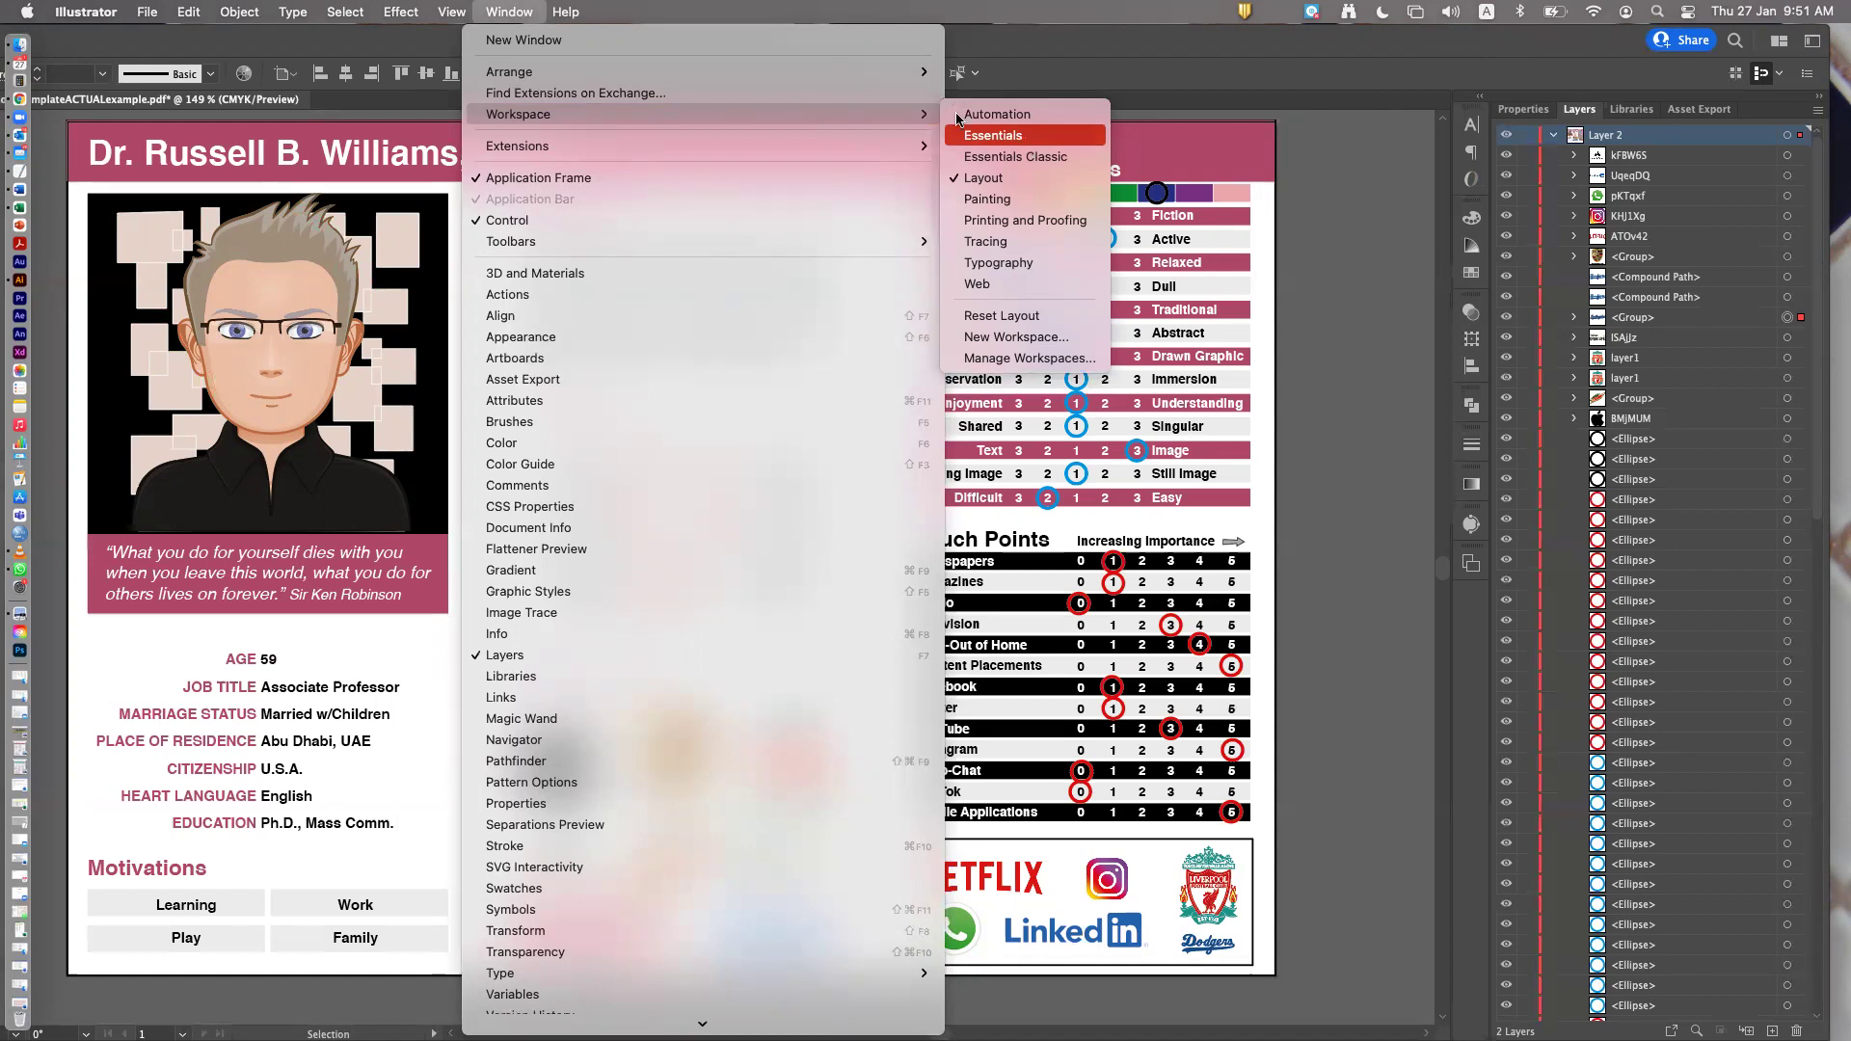
pyautogui.click(1029, 143)
pyautogui.click(494, 11)
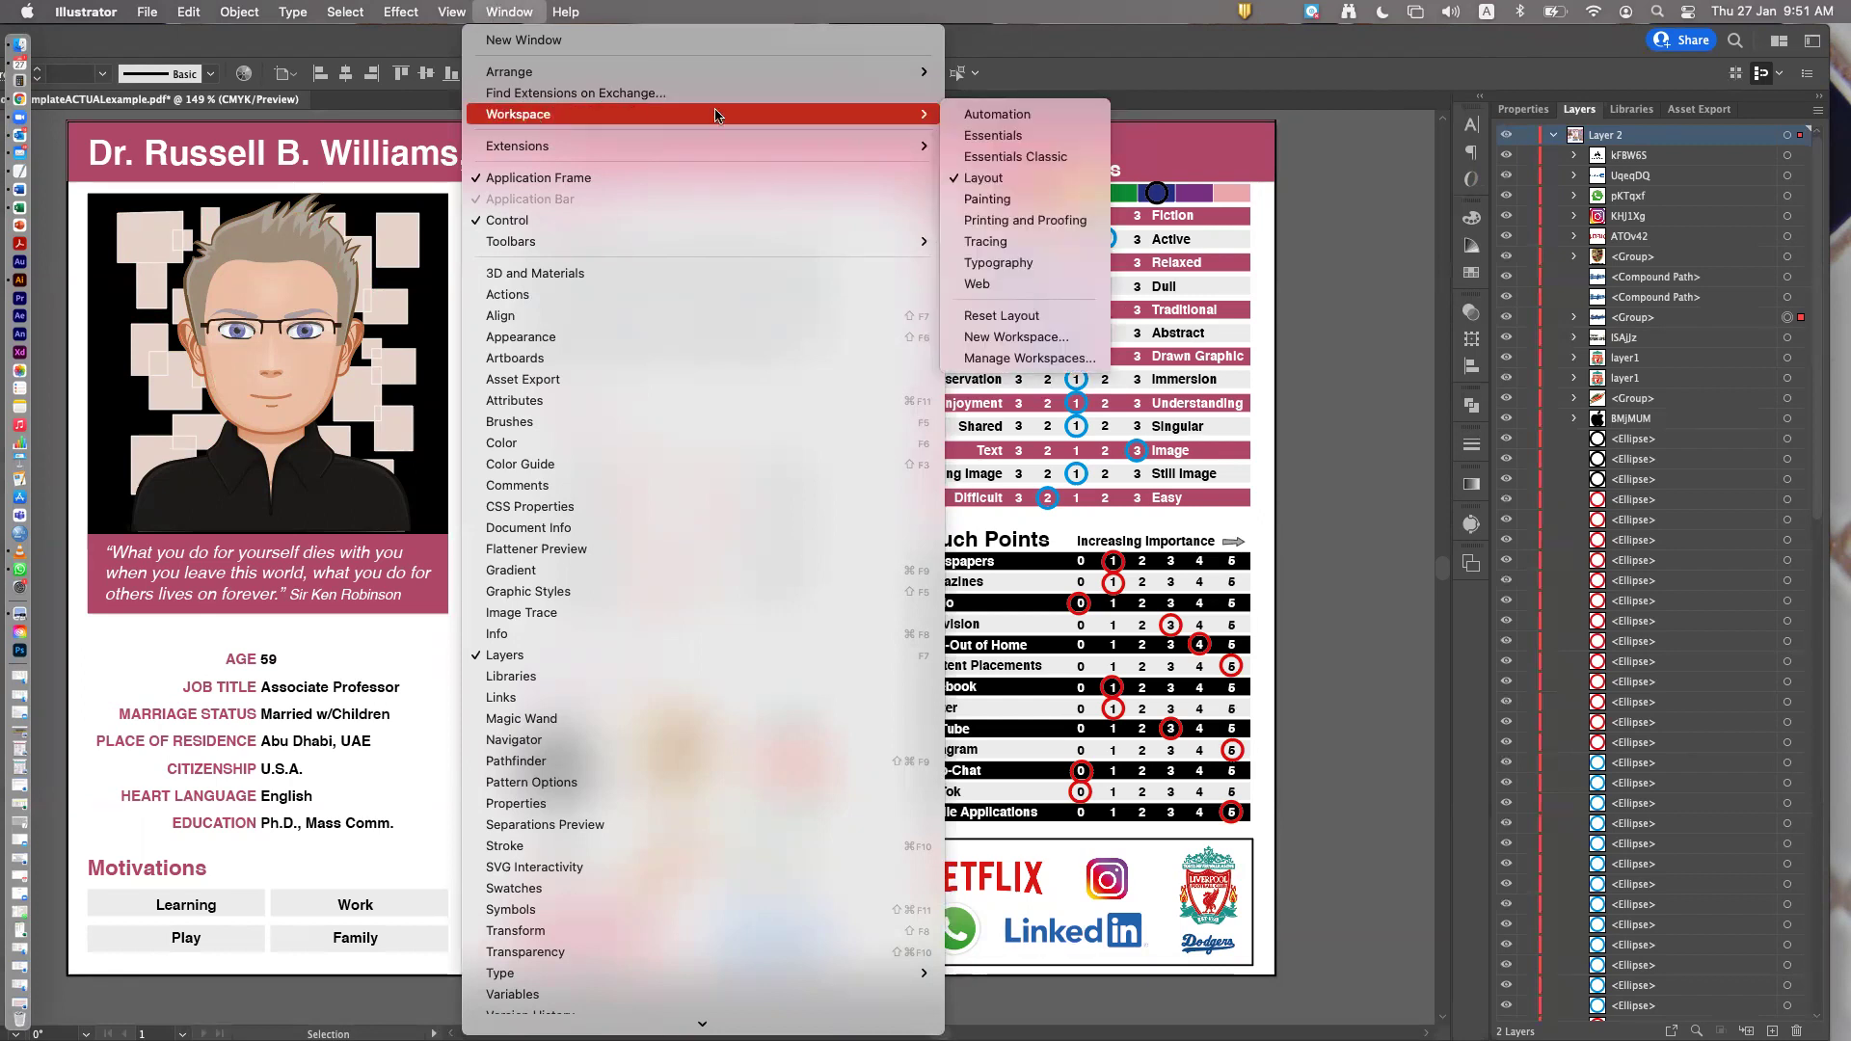
pyautogui.click(993, 138)
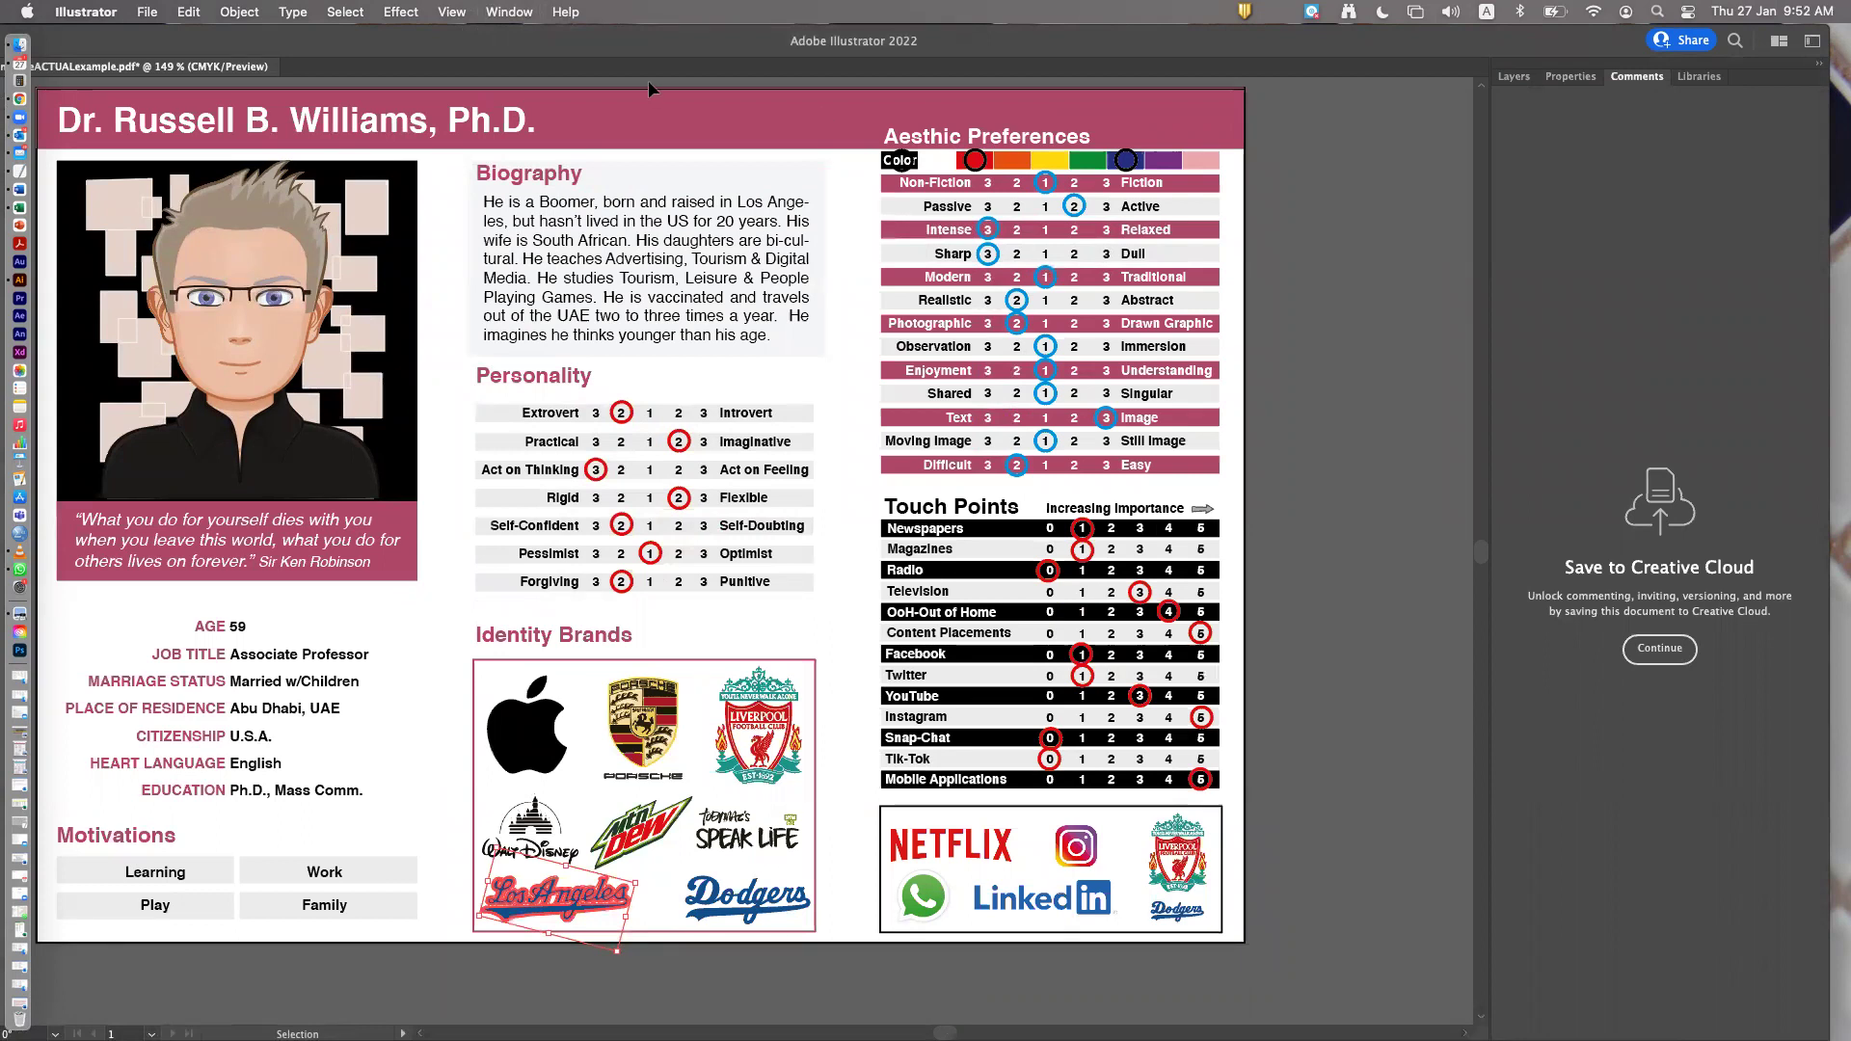
# Show the Layers panel and collapse then re-expand Layer 2 to list its objects
pyautogui.moveTo(408, 39); pyautogui.dragTo(429, 40)
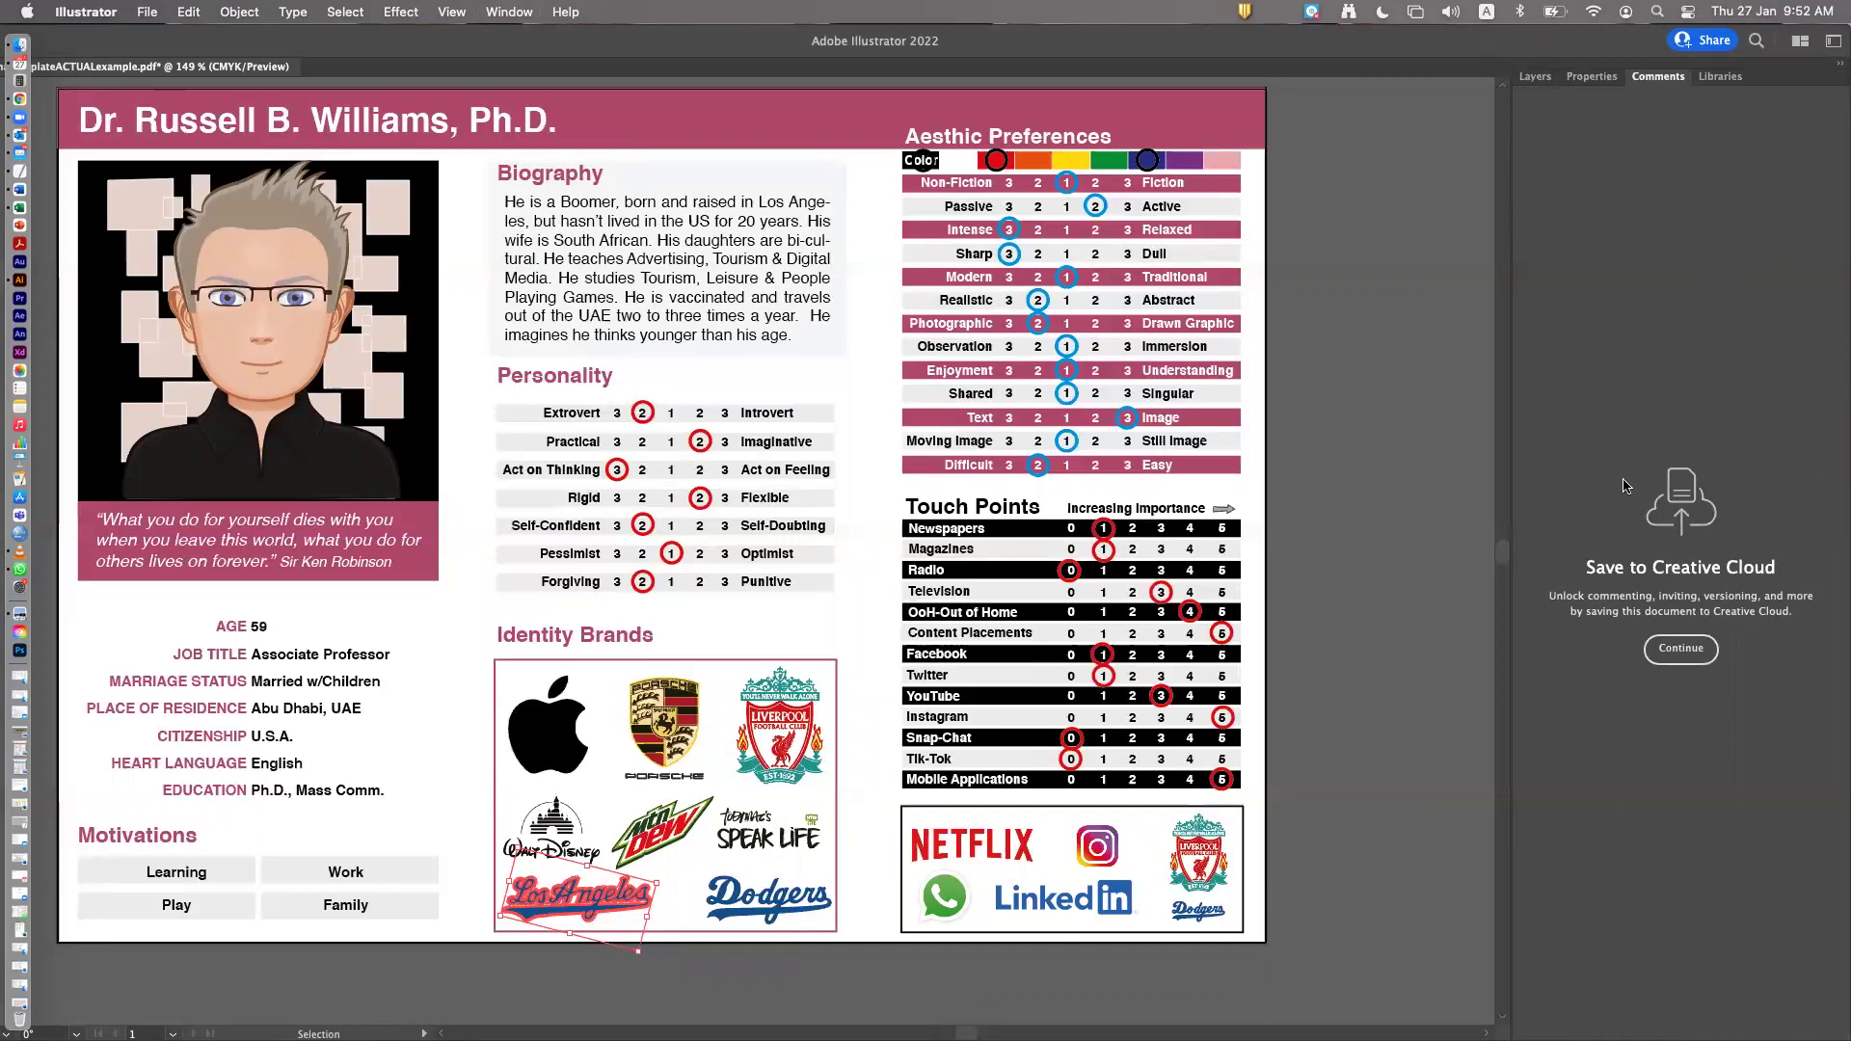
pyautogui.click(1536, 78)
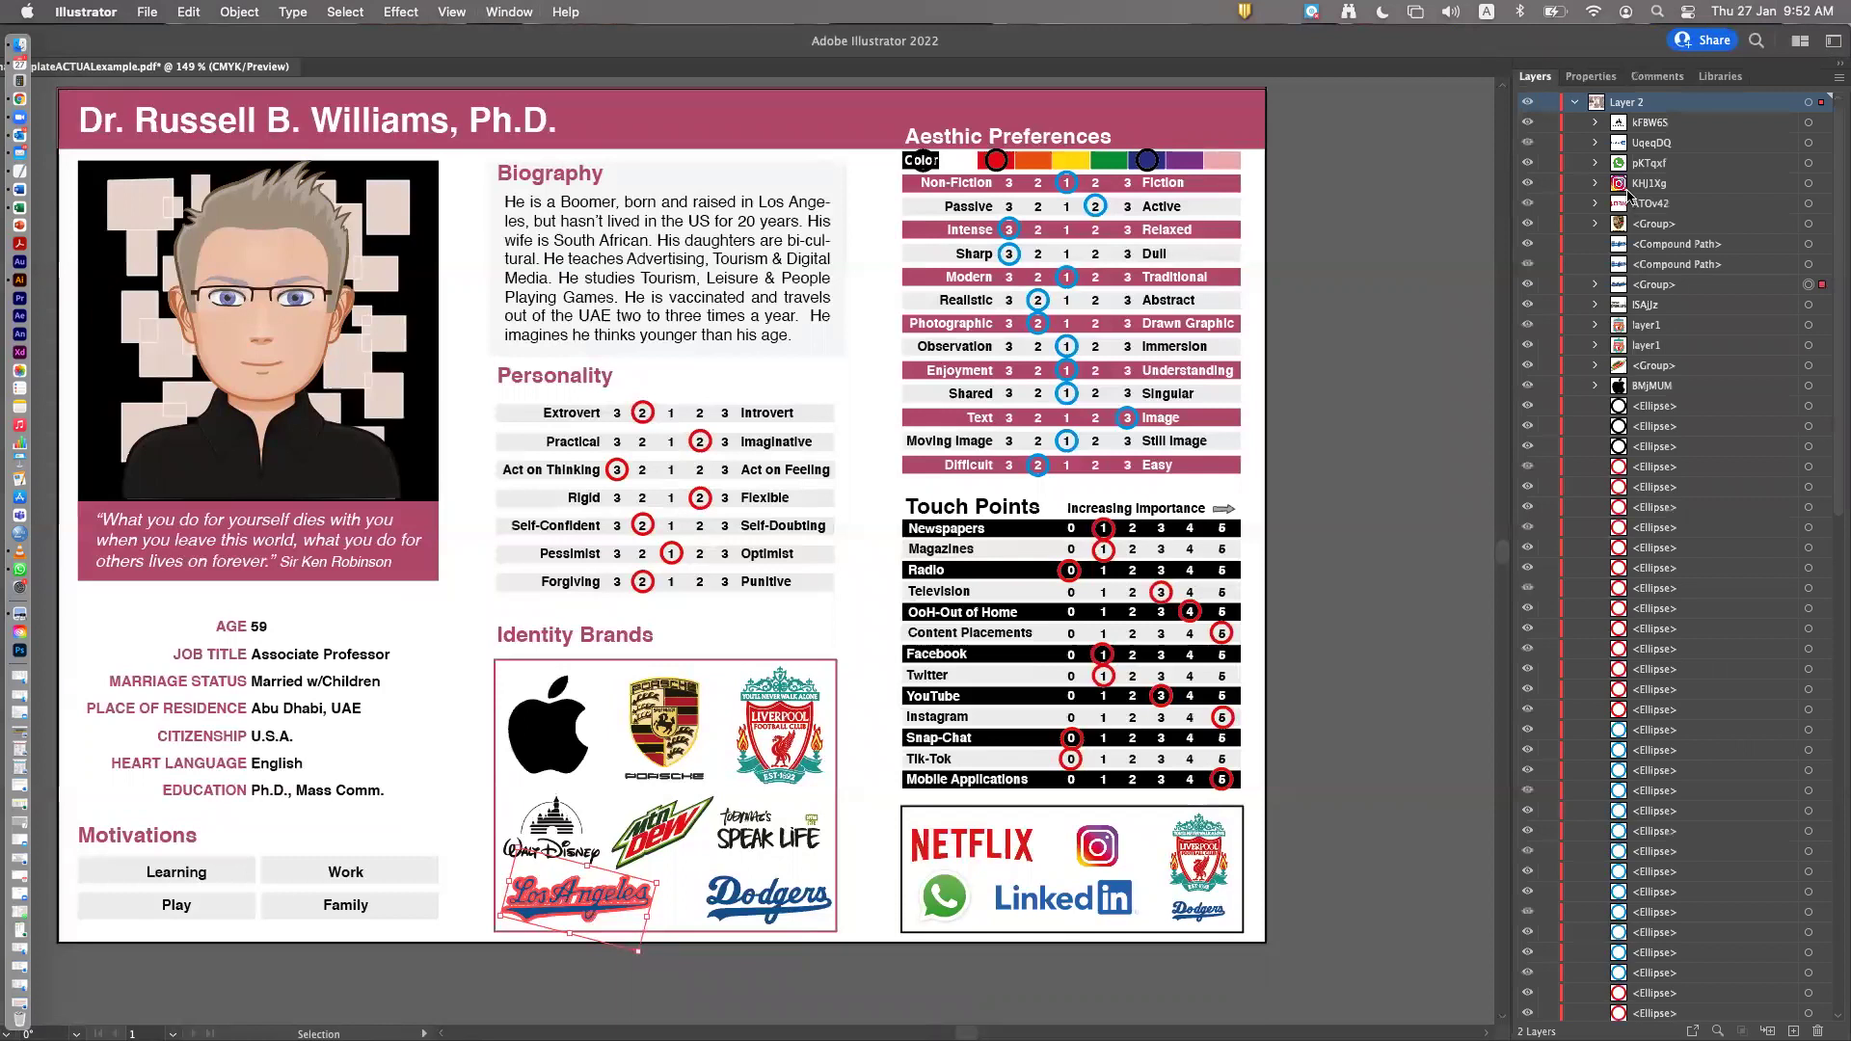
pyautogui.click(1575, 103)
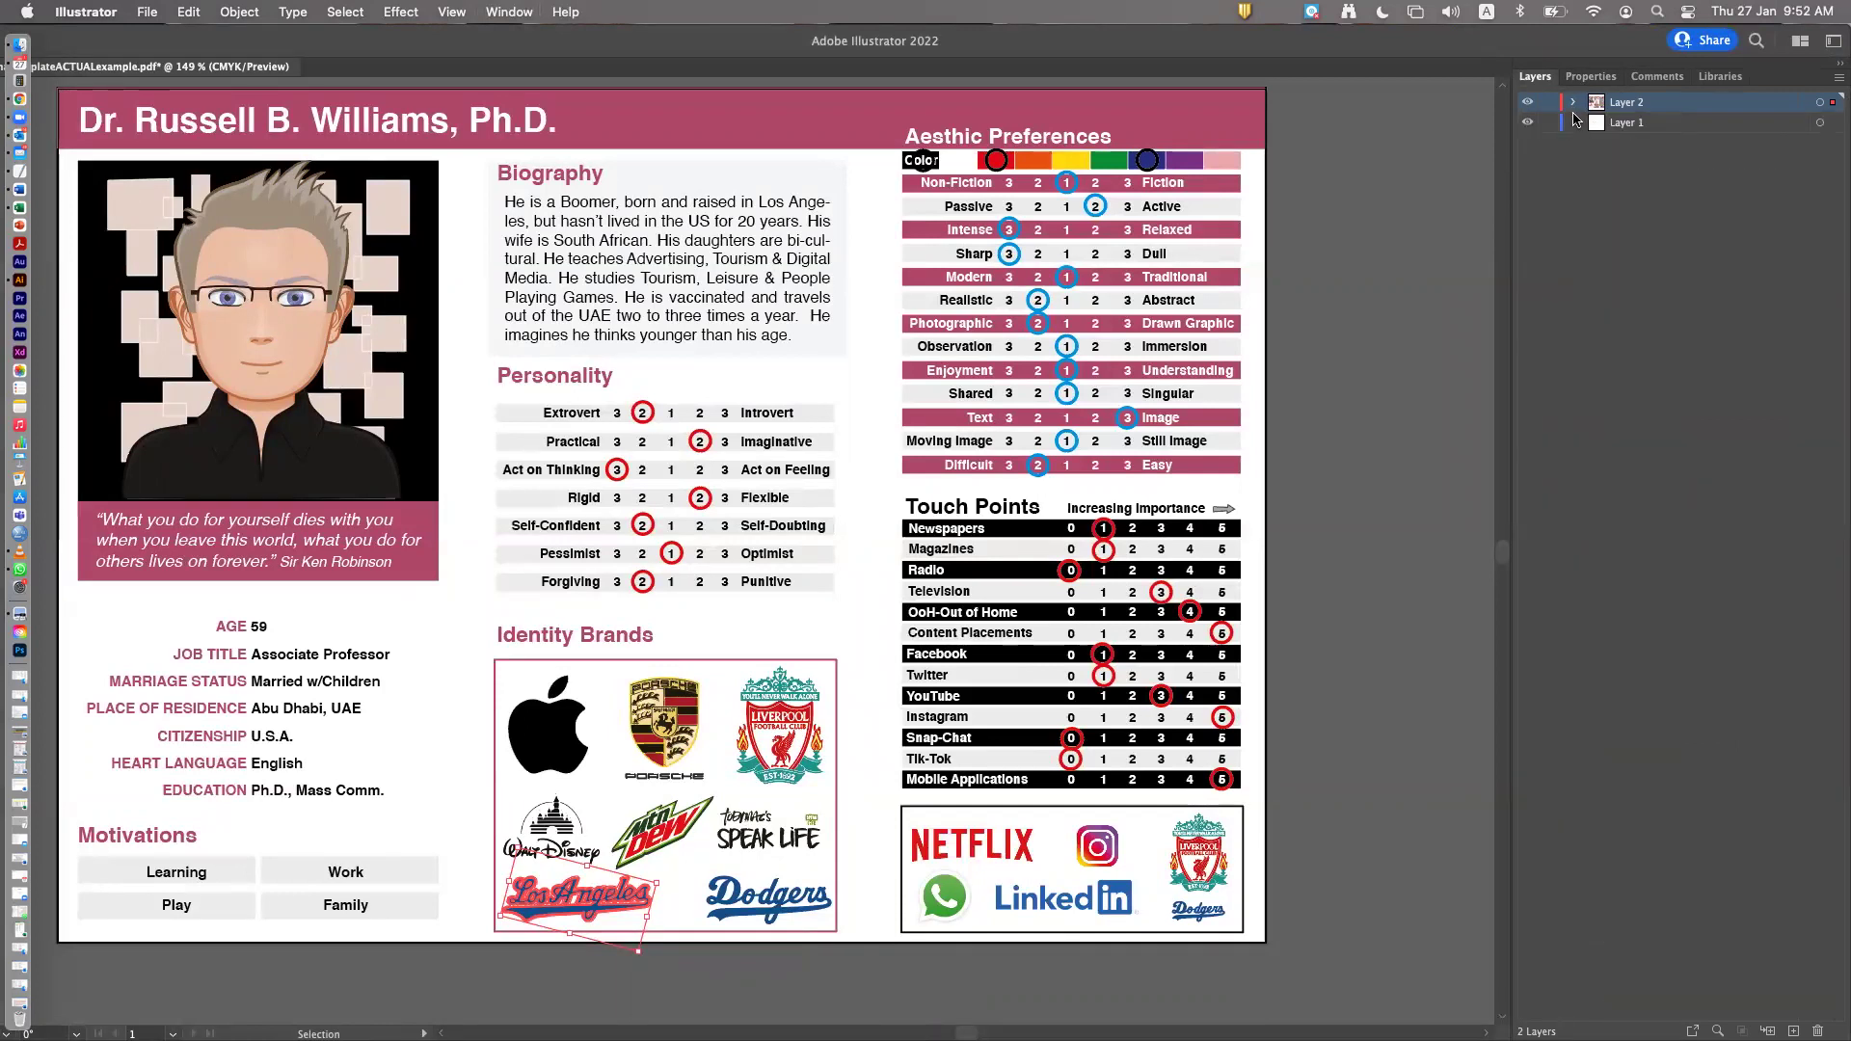
pyautogui.click(1573, 103)
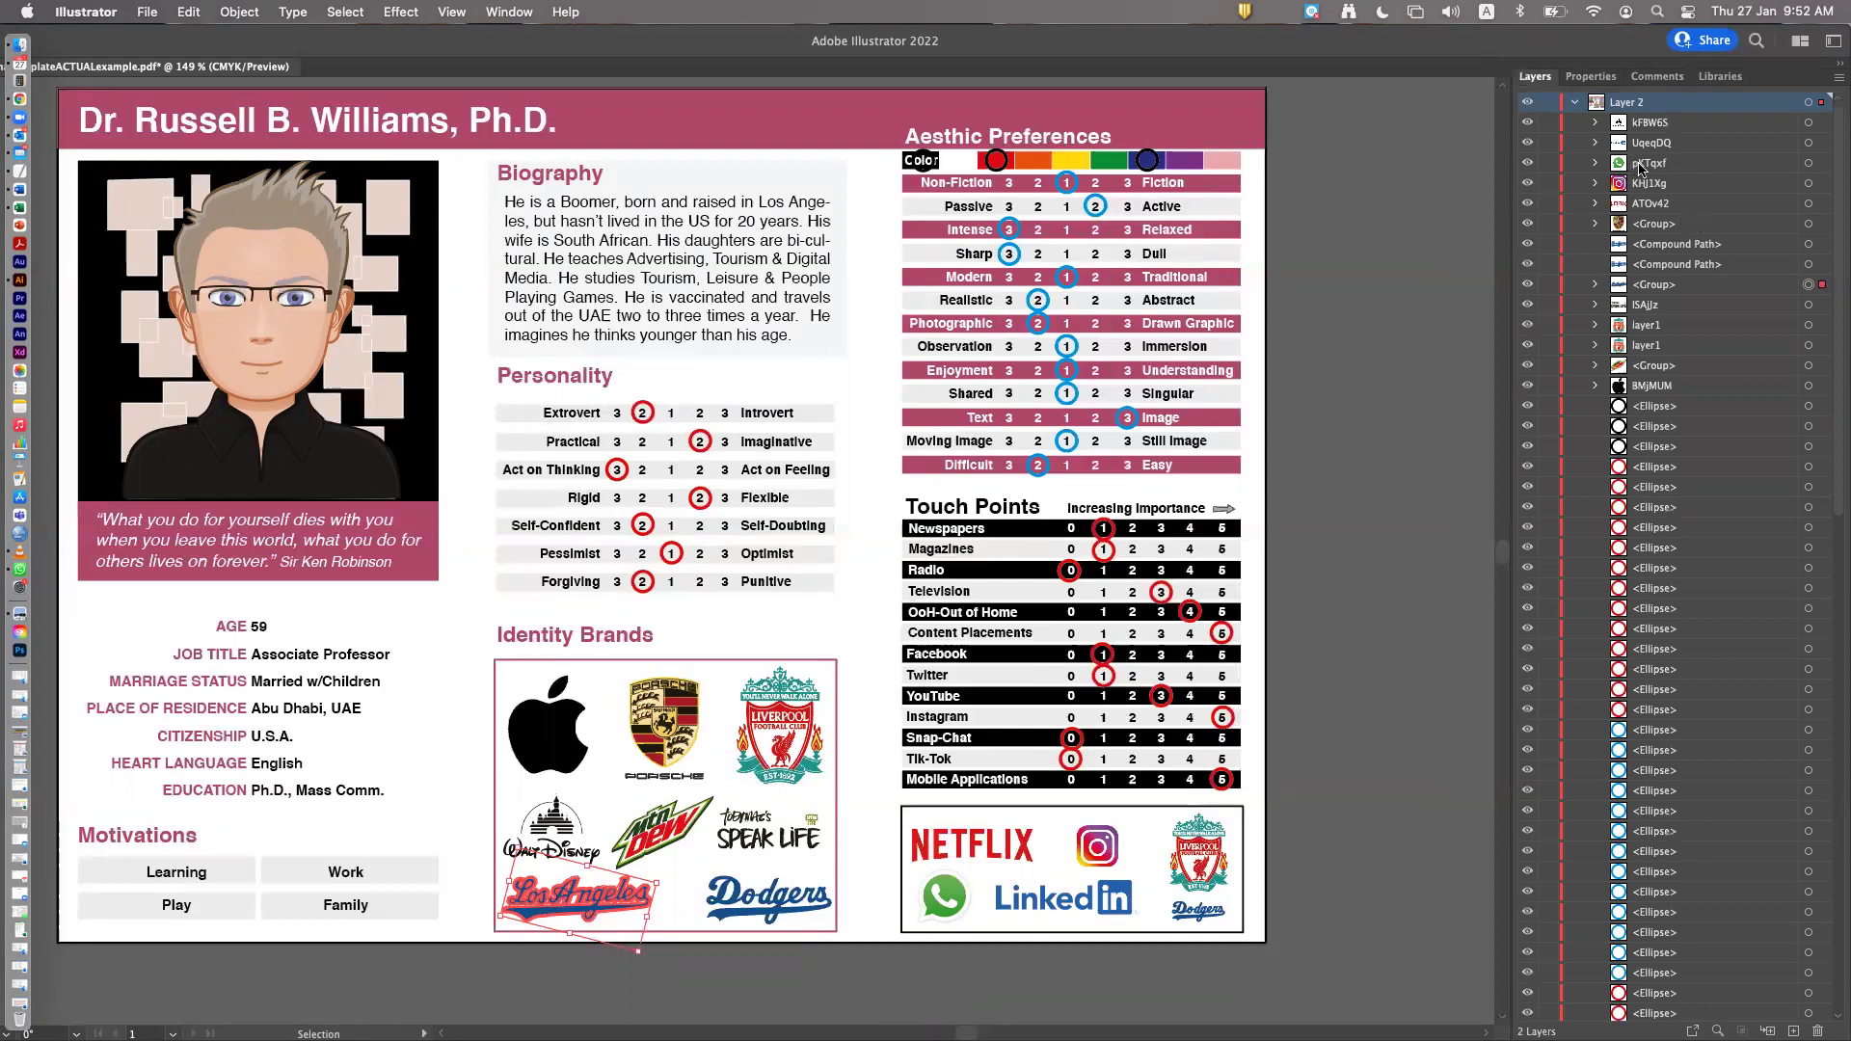
# Select the avatar portrait and scroll the Layers panel to its svga-group-wrapper row
pyautogui.click(234, 345)
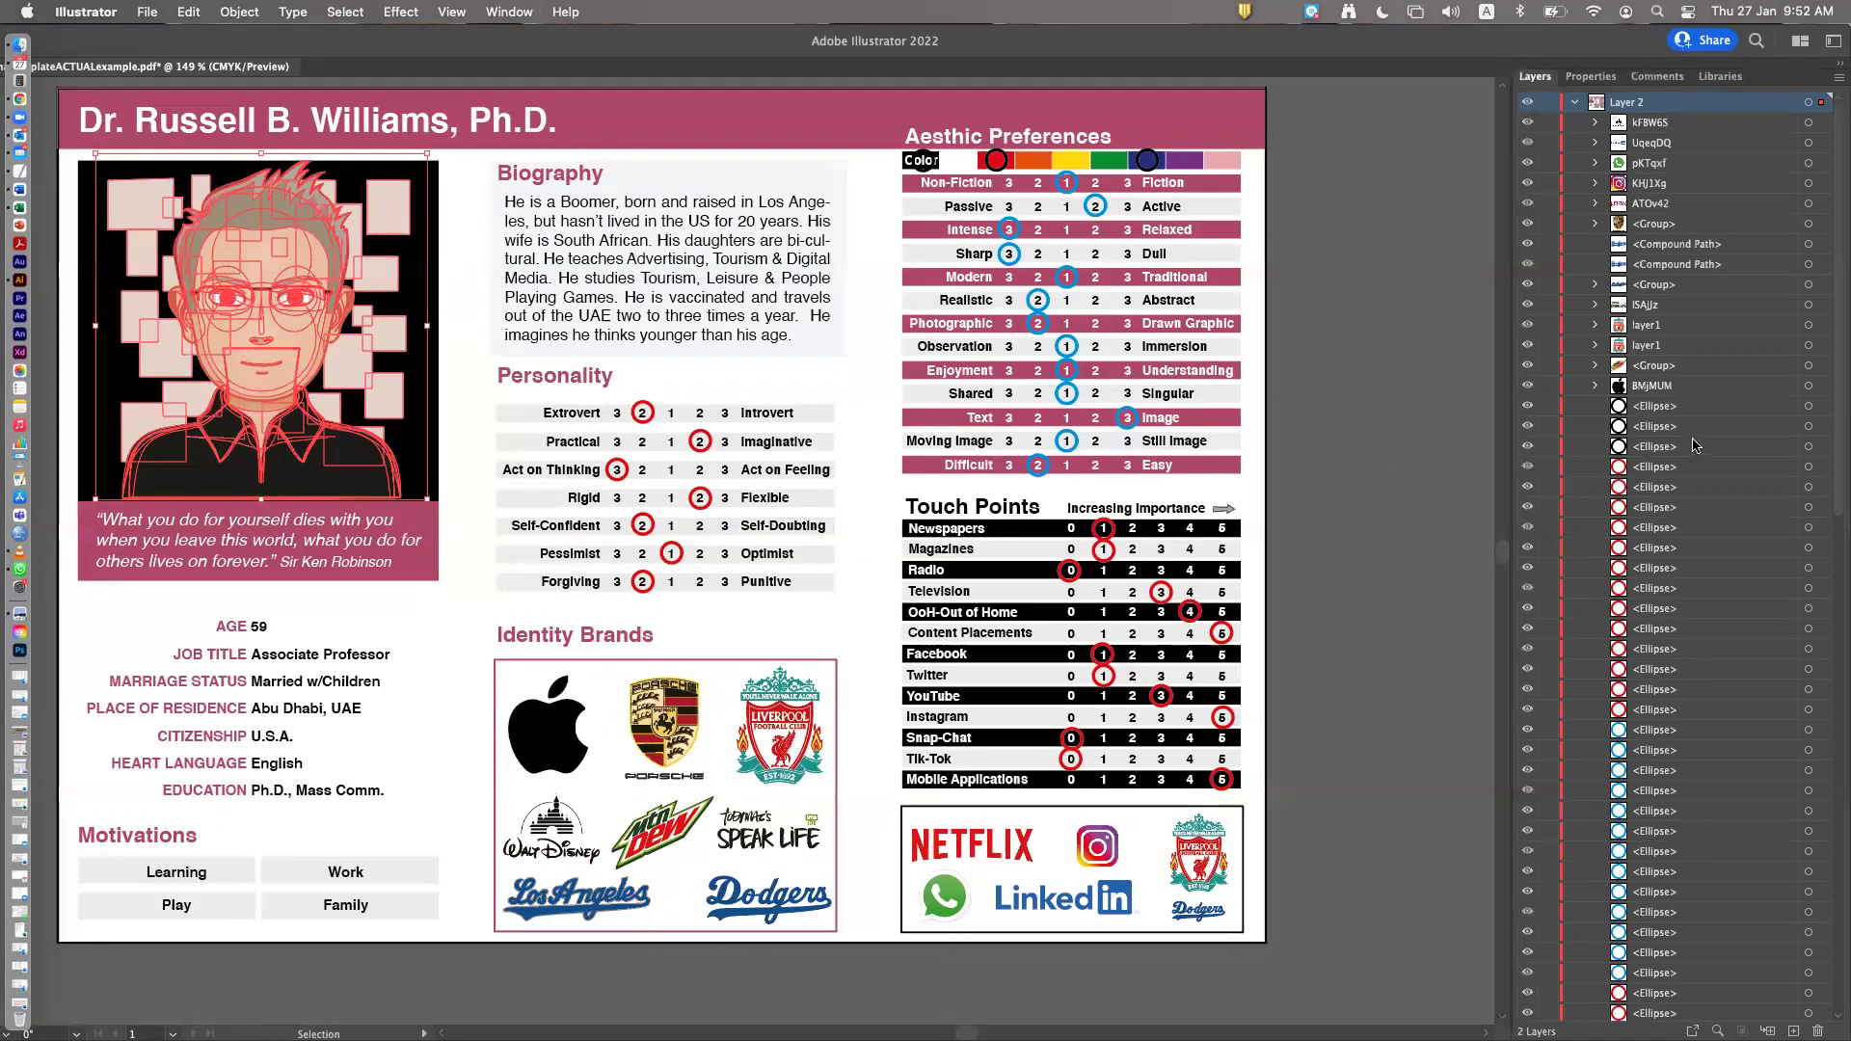
pyautogui.scroll(-6, 1694, 486)
pyautogui.scroll(-6, 1694, 487)
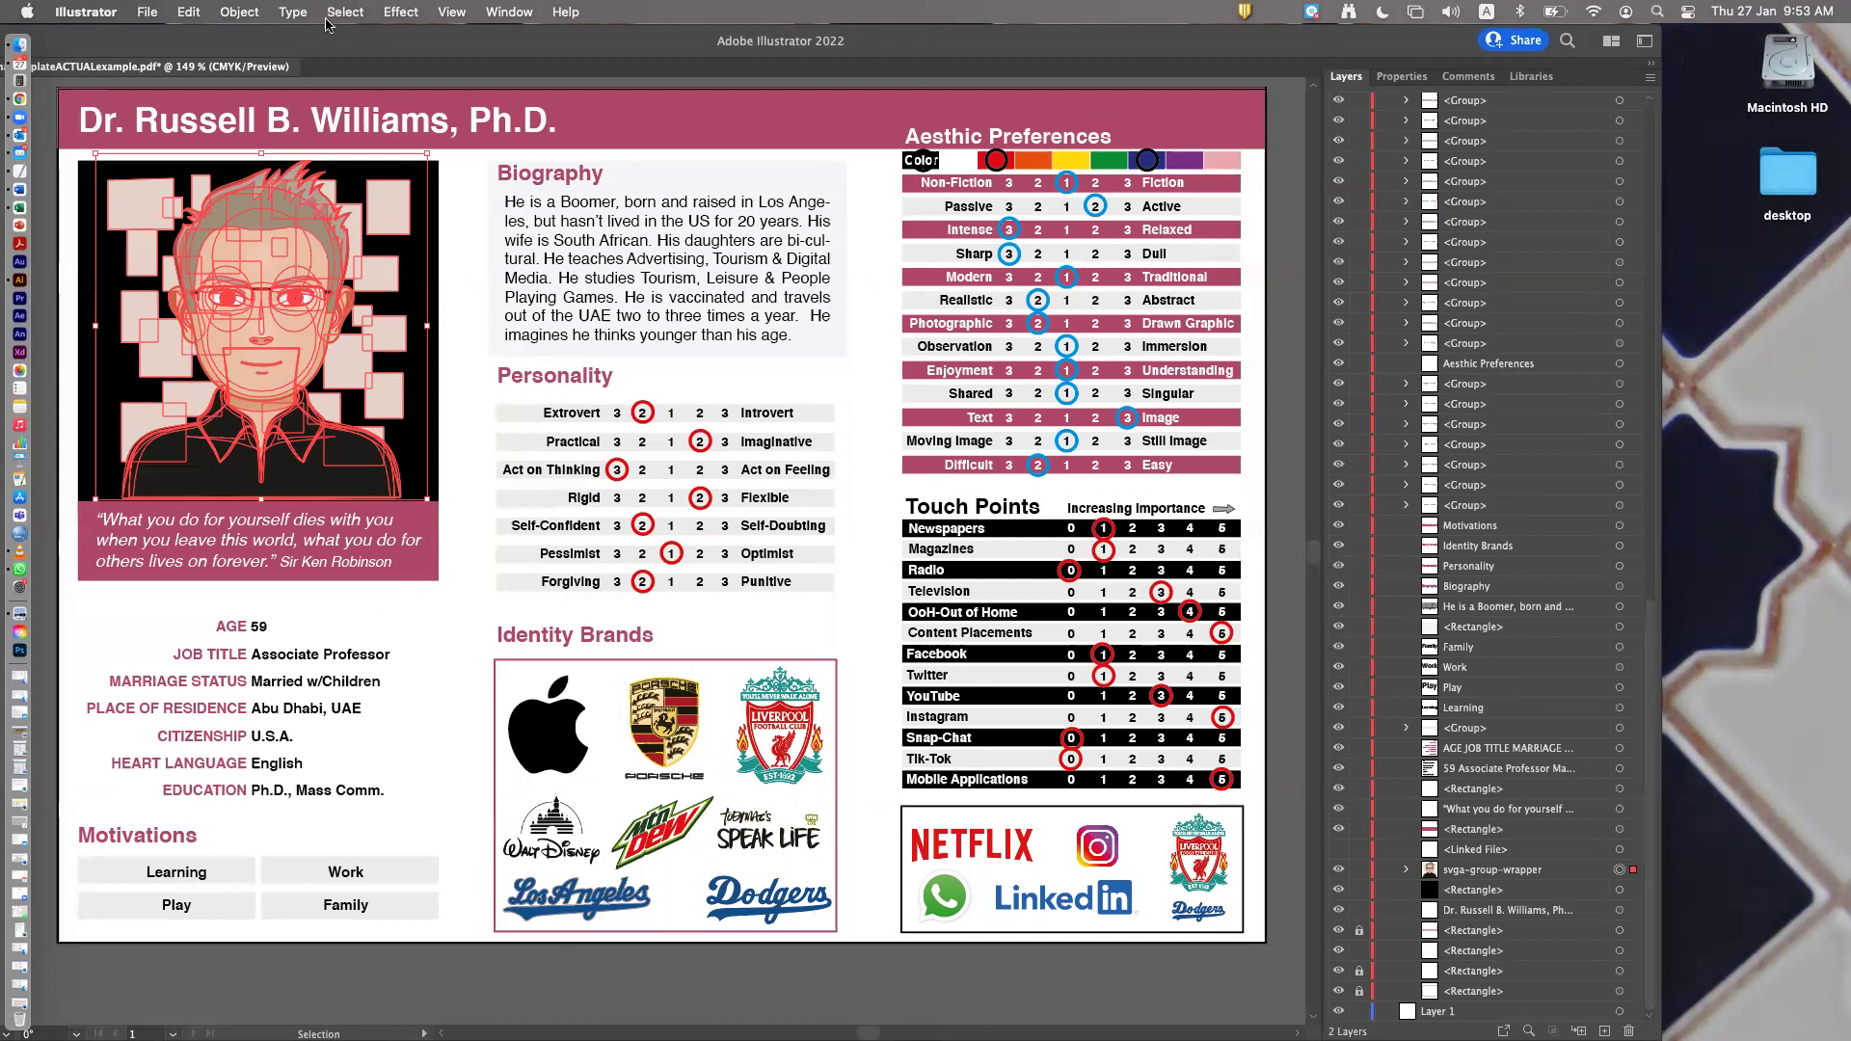
# Slide the Illustrator window right so its left edge and toolbar are visible
pyautogui.moveTo(333, 44); pyautogui.dragTo(463, 46)
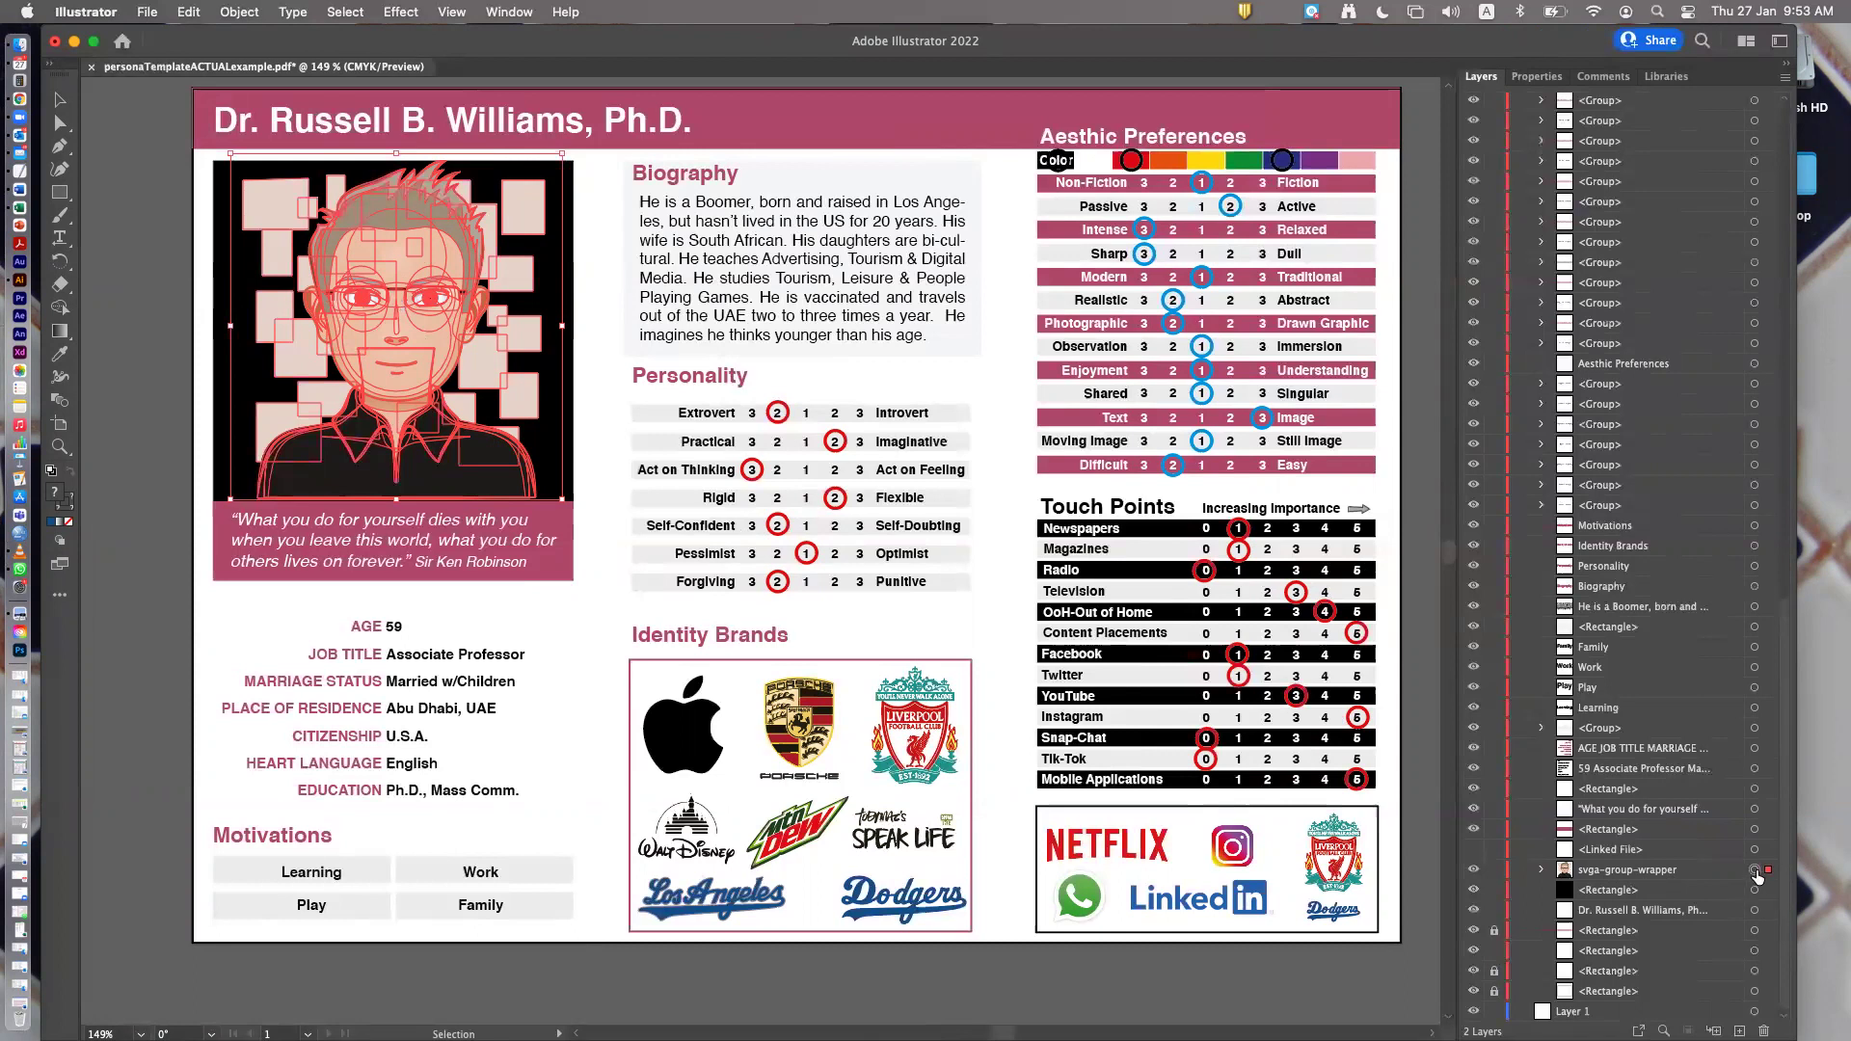
pyautogui.click(1473, 871)
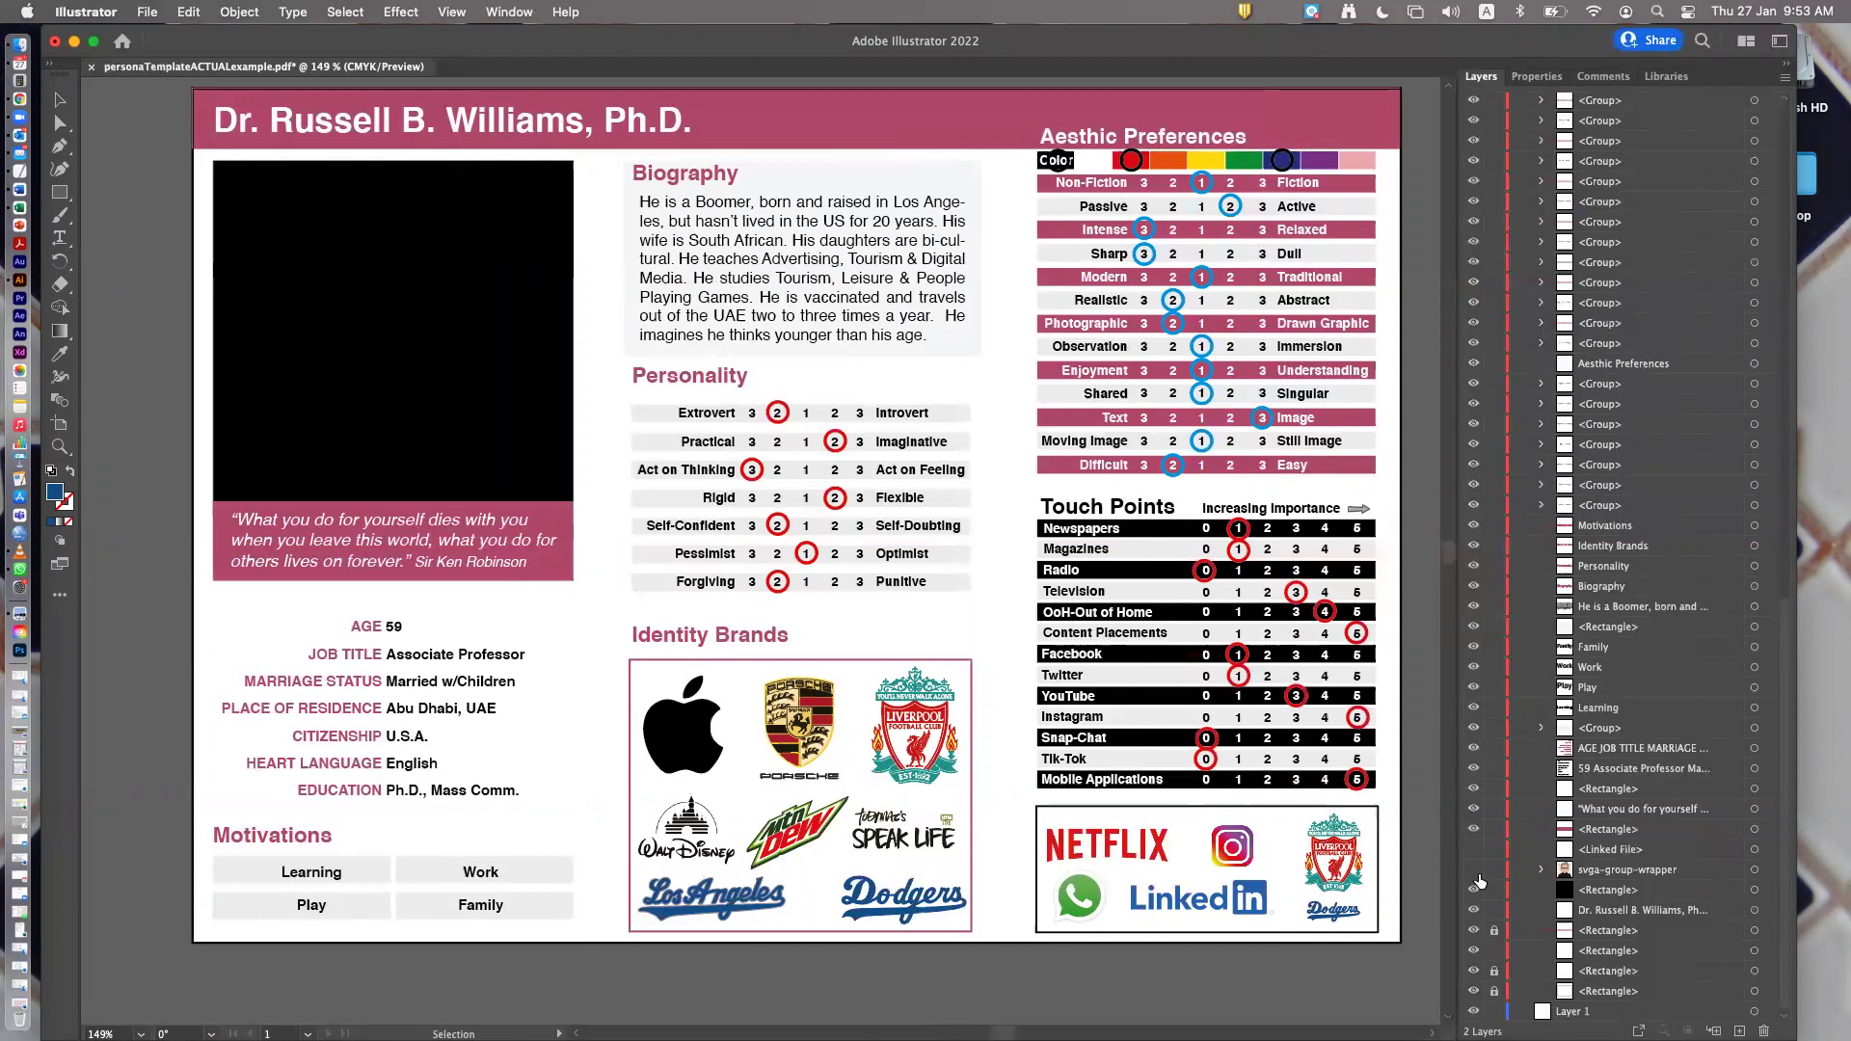
pyautogui.click(1473, 872)
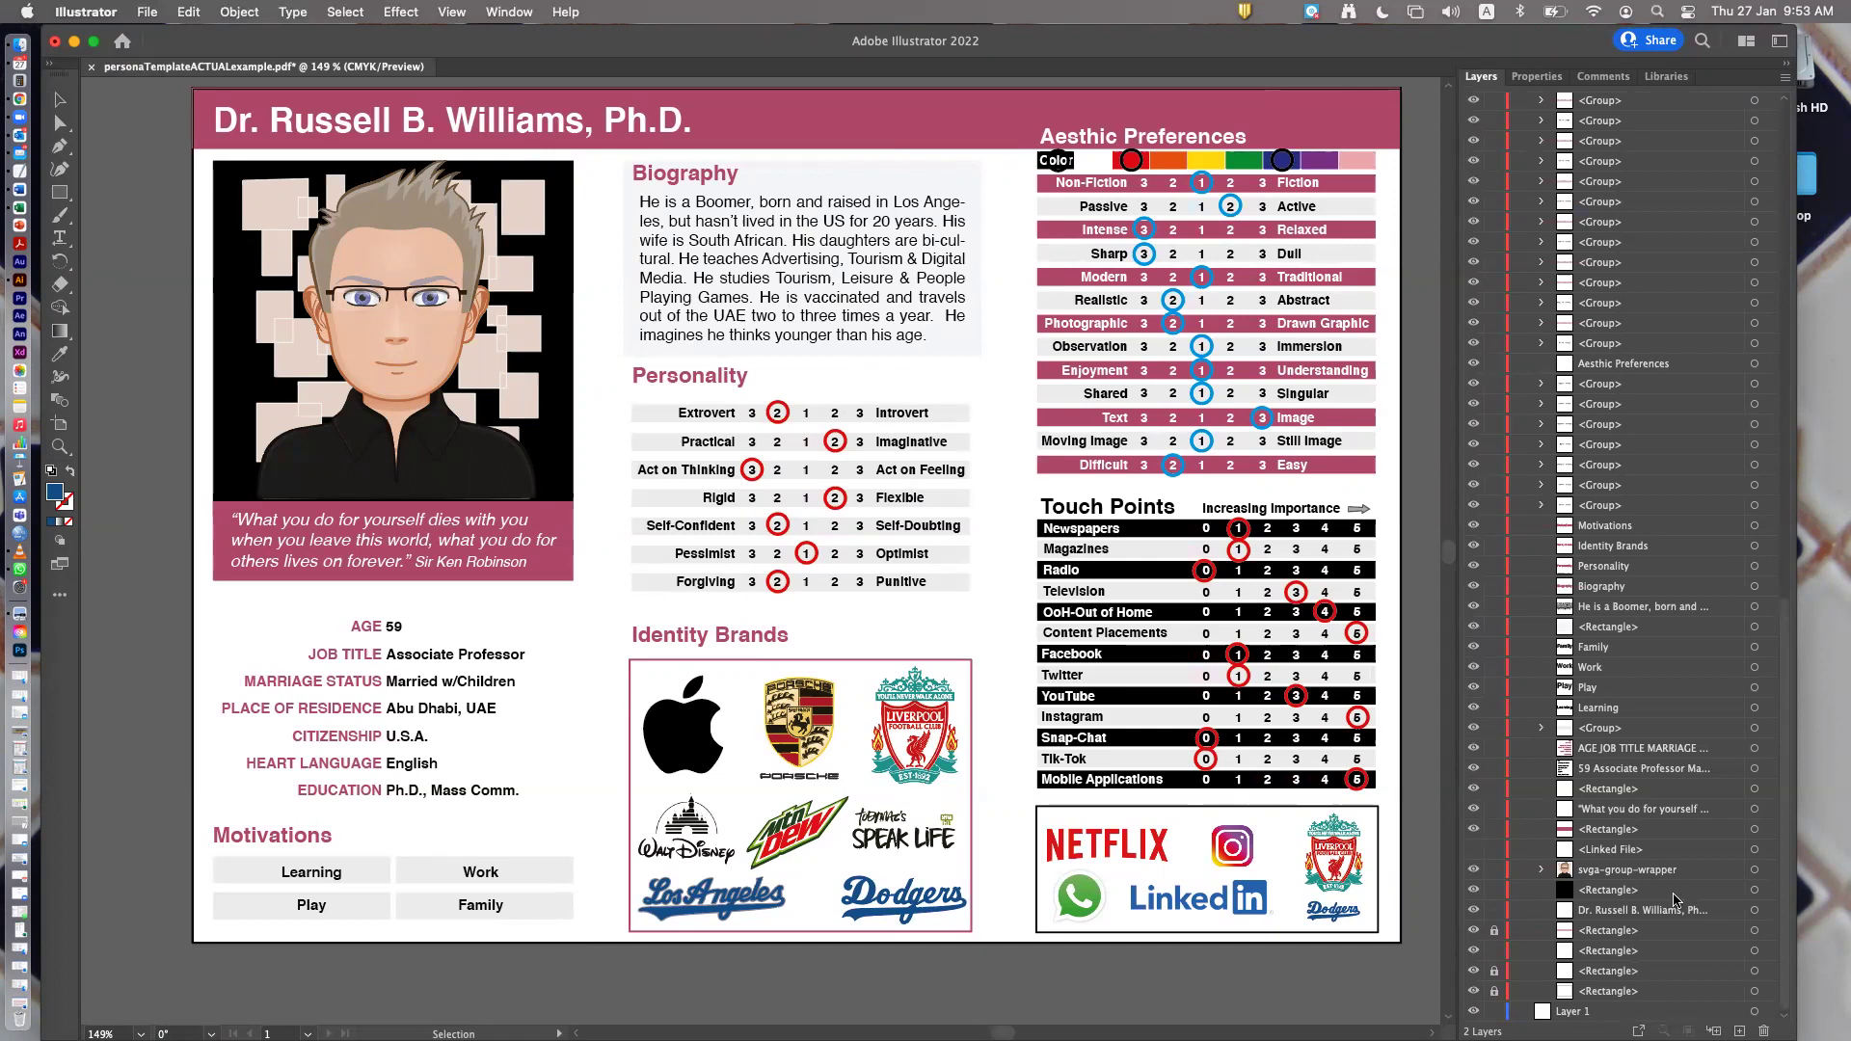
pyautogui.click(1754, 871)
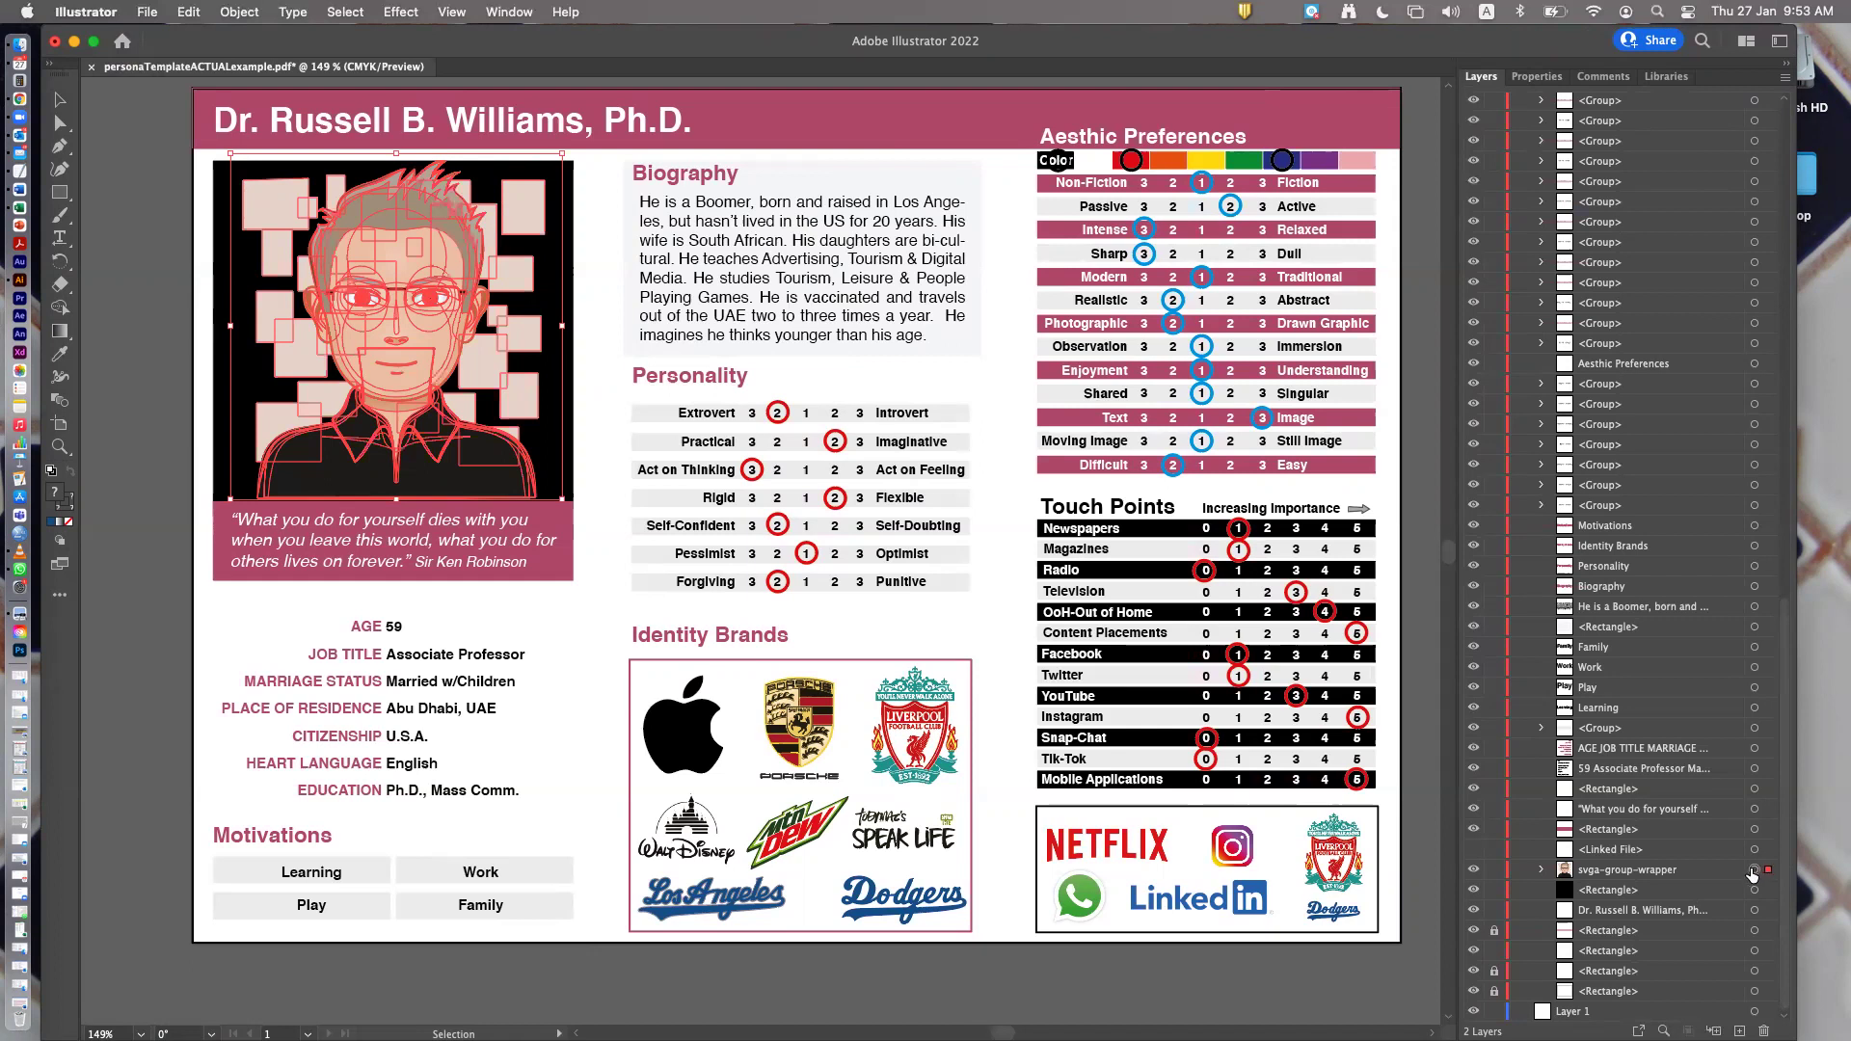
pyautogui.click(1174, 979)
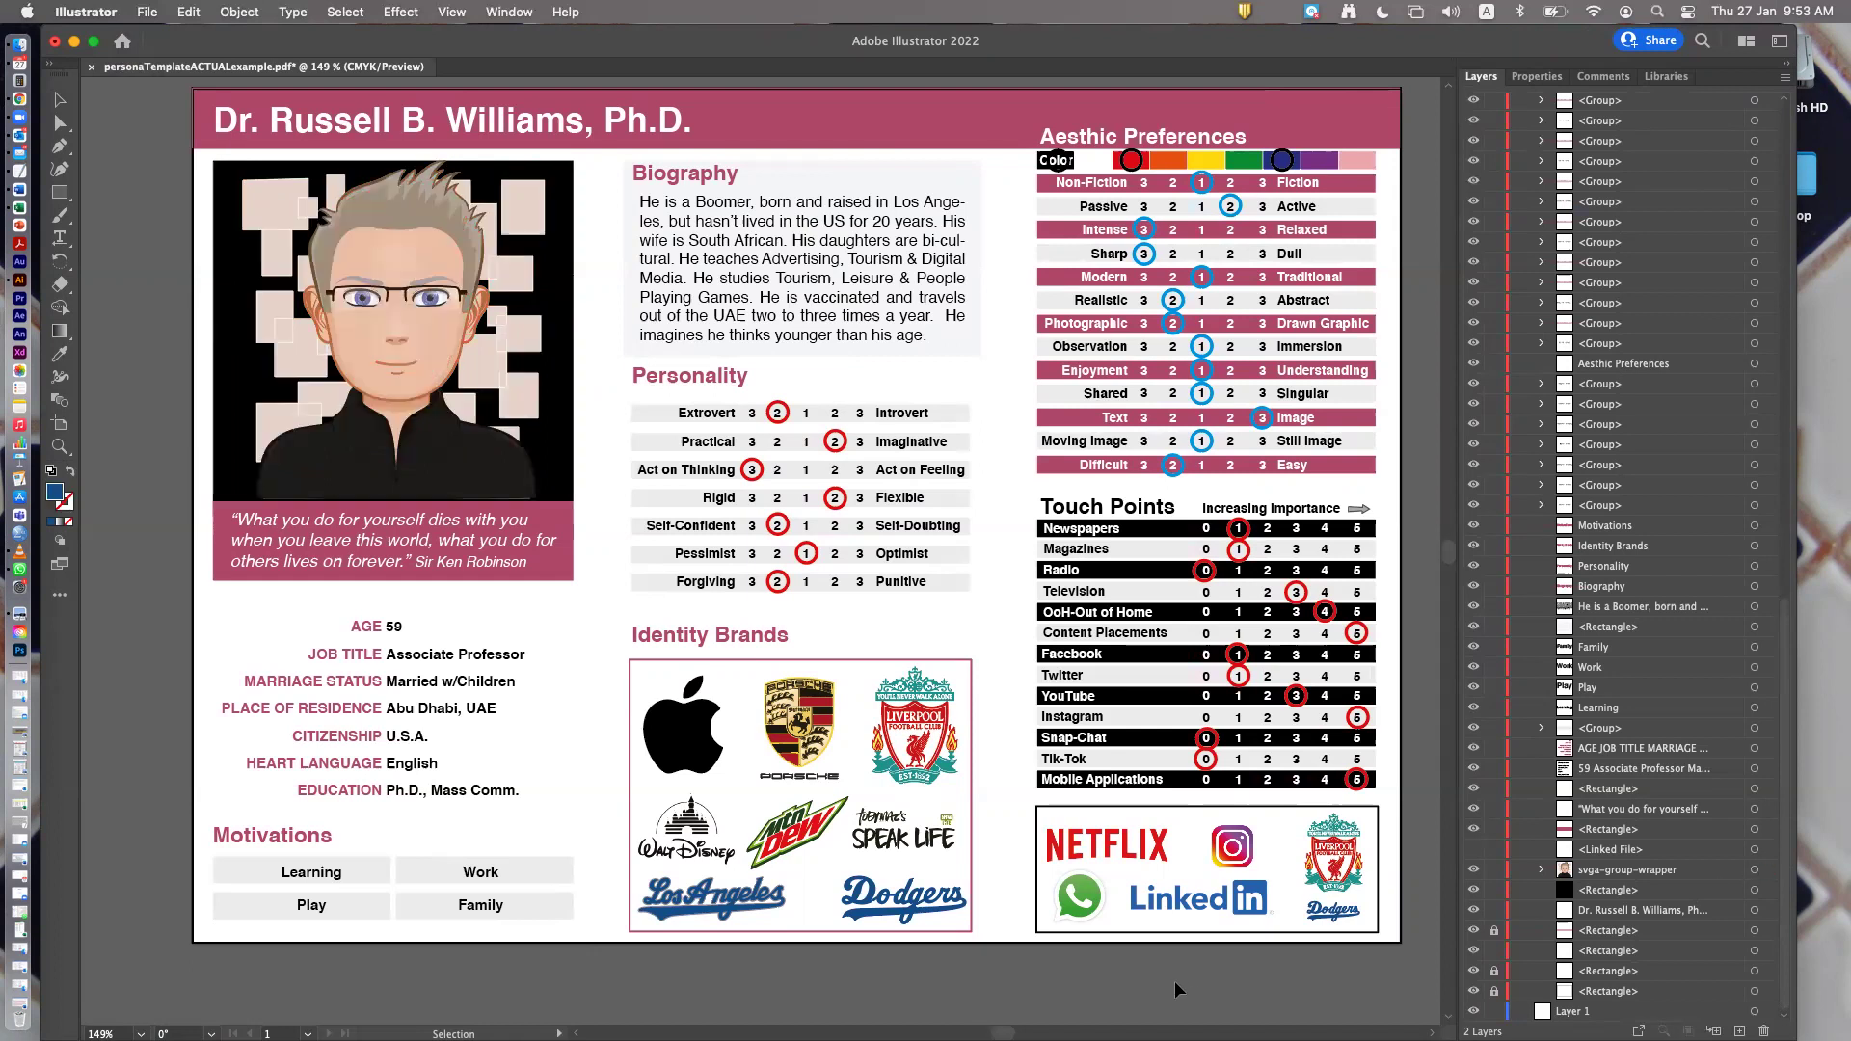
pyautogui.click(394, 310)
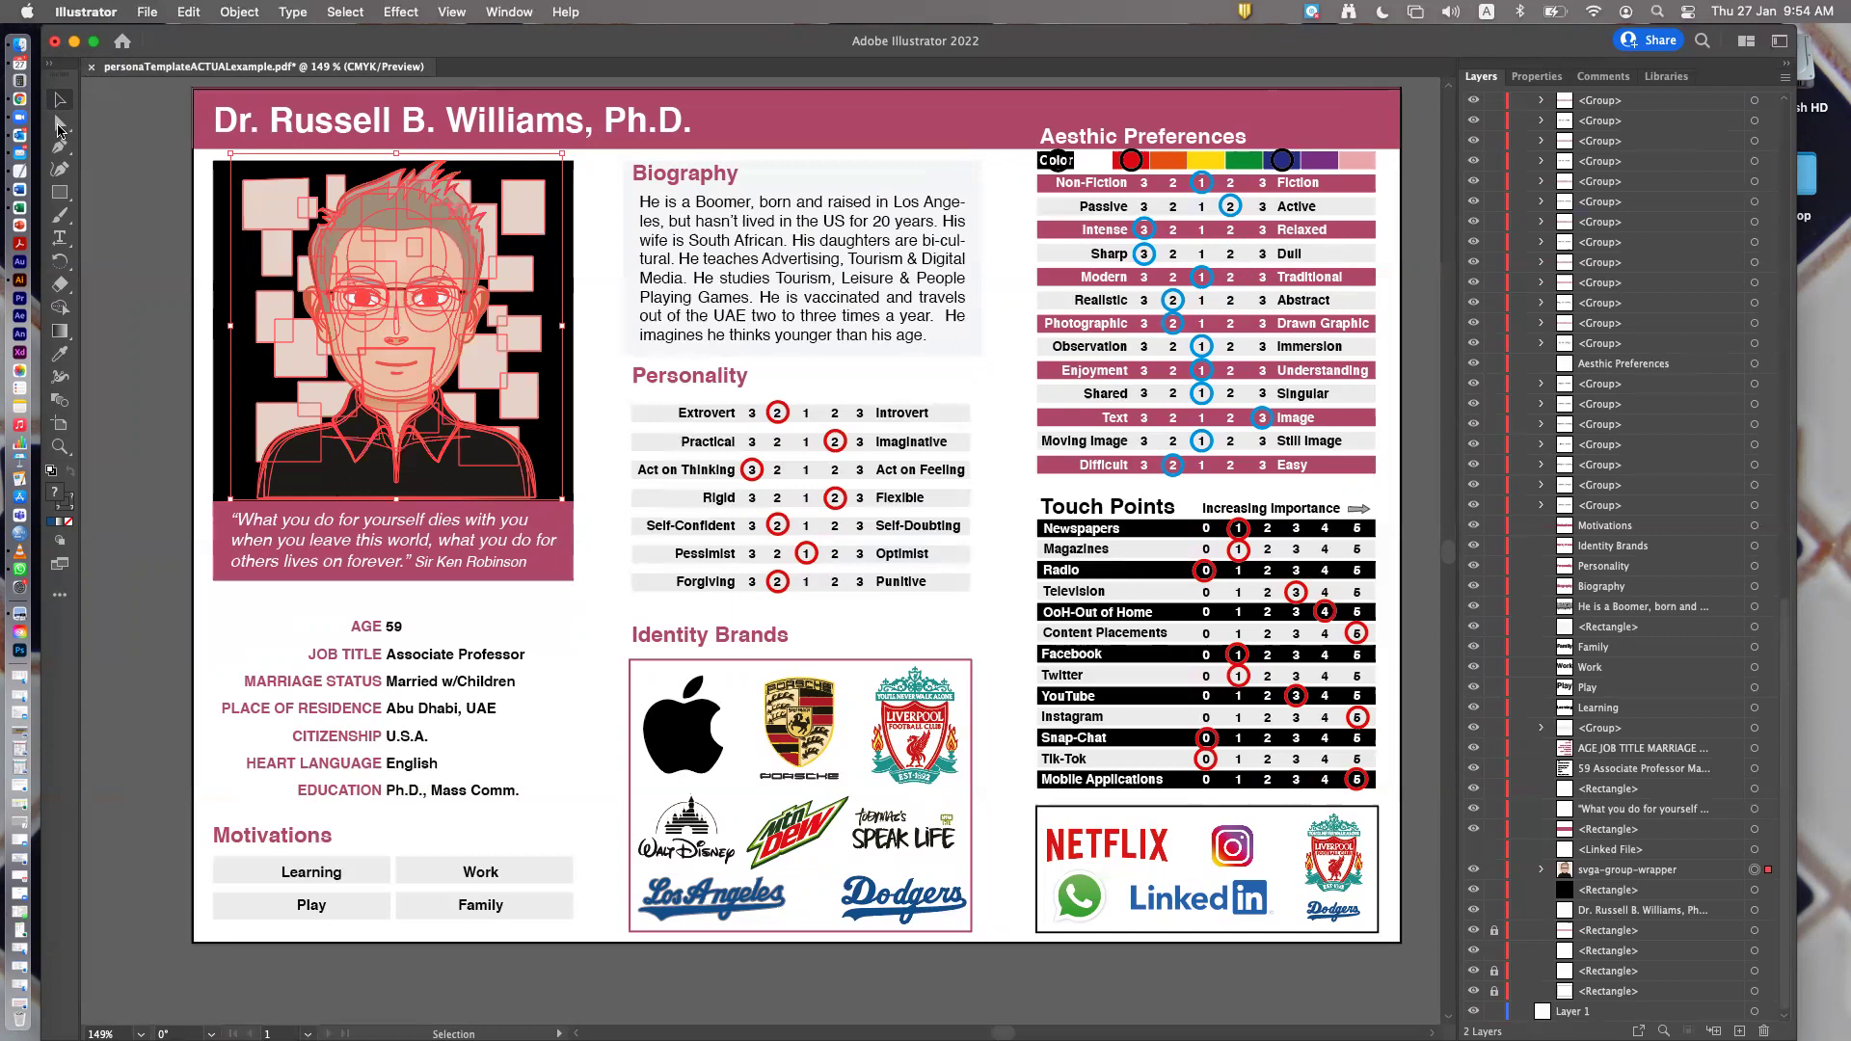
# Choose the Direct Selection tool to pick individual paths inside groups
pyautogui.click(59, 126)
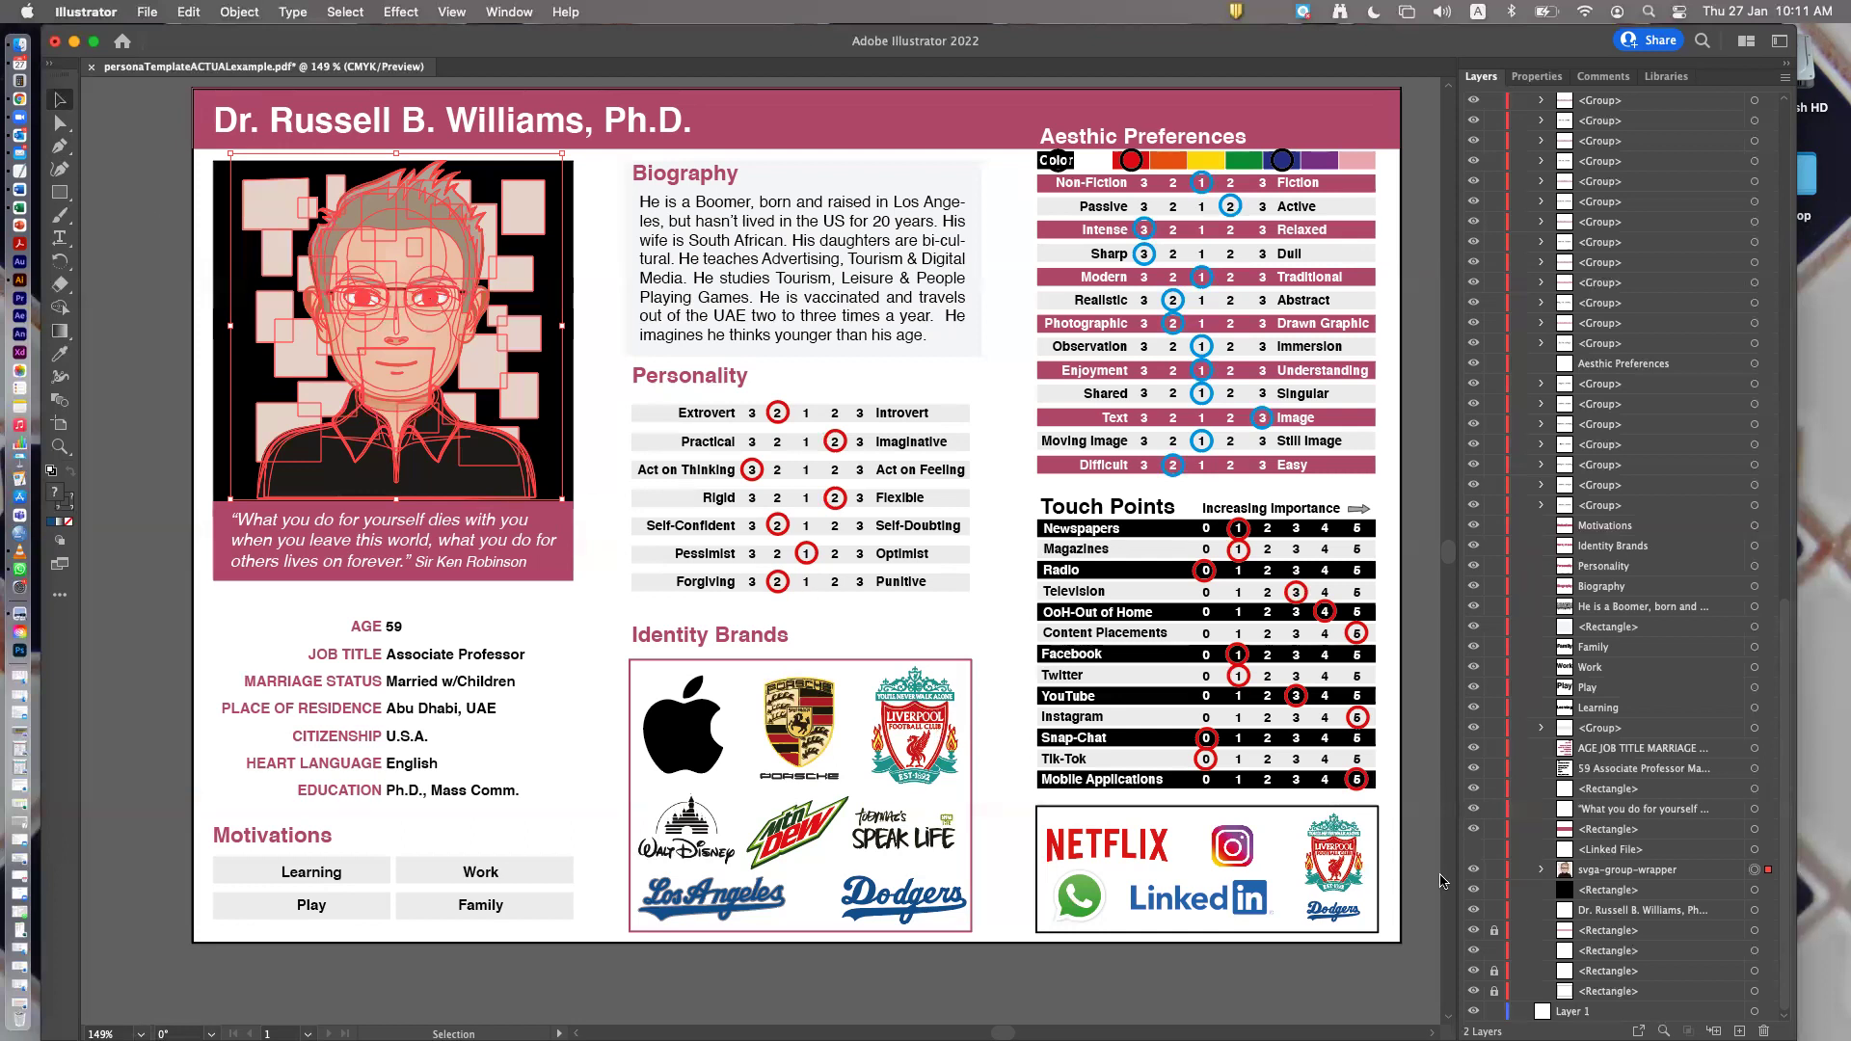
# Expand the avatar's svga-group-wrapper layer to inspect its sublayers, then collapse it
pyautogui.click(1543, 873)
pyautogui.click(1564, 930)
pyautogui.scroll(-2, 1598, 913)
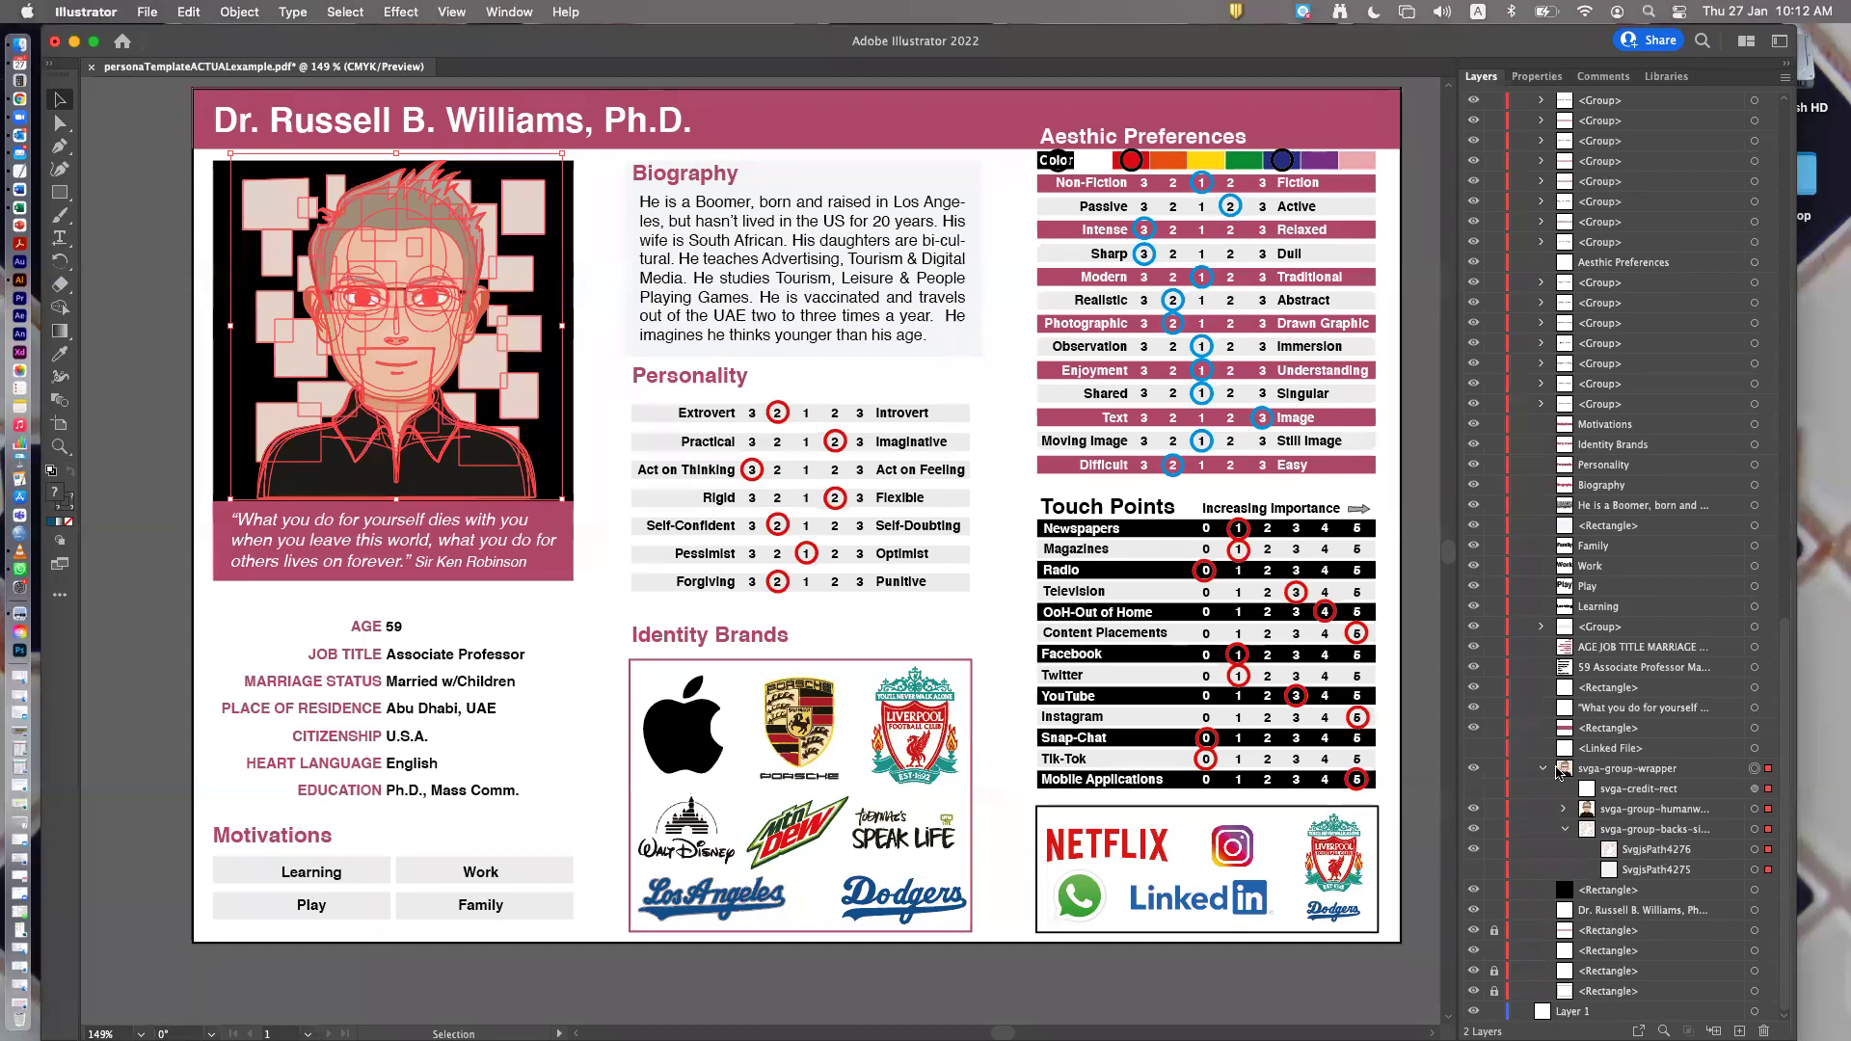
pyautogui.click(1544, 769)
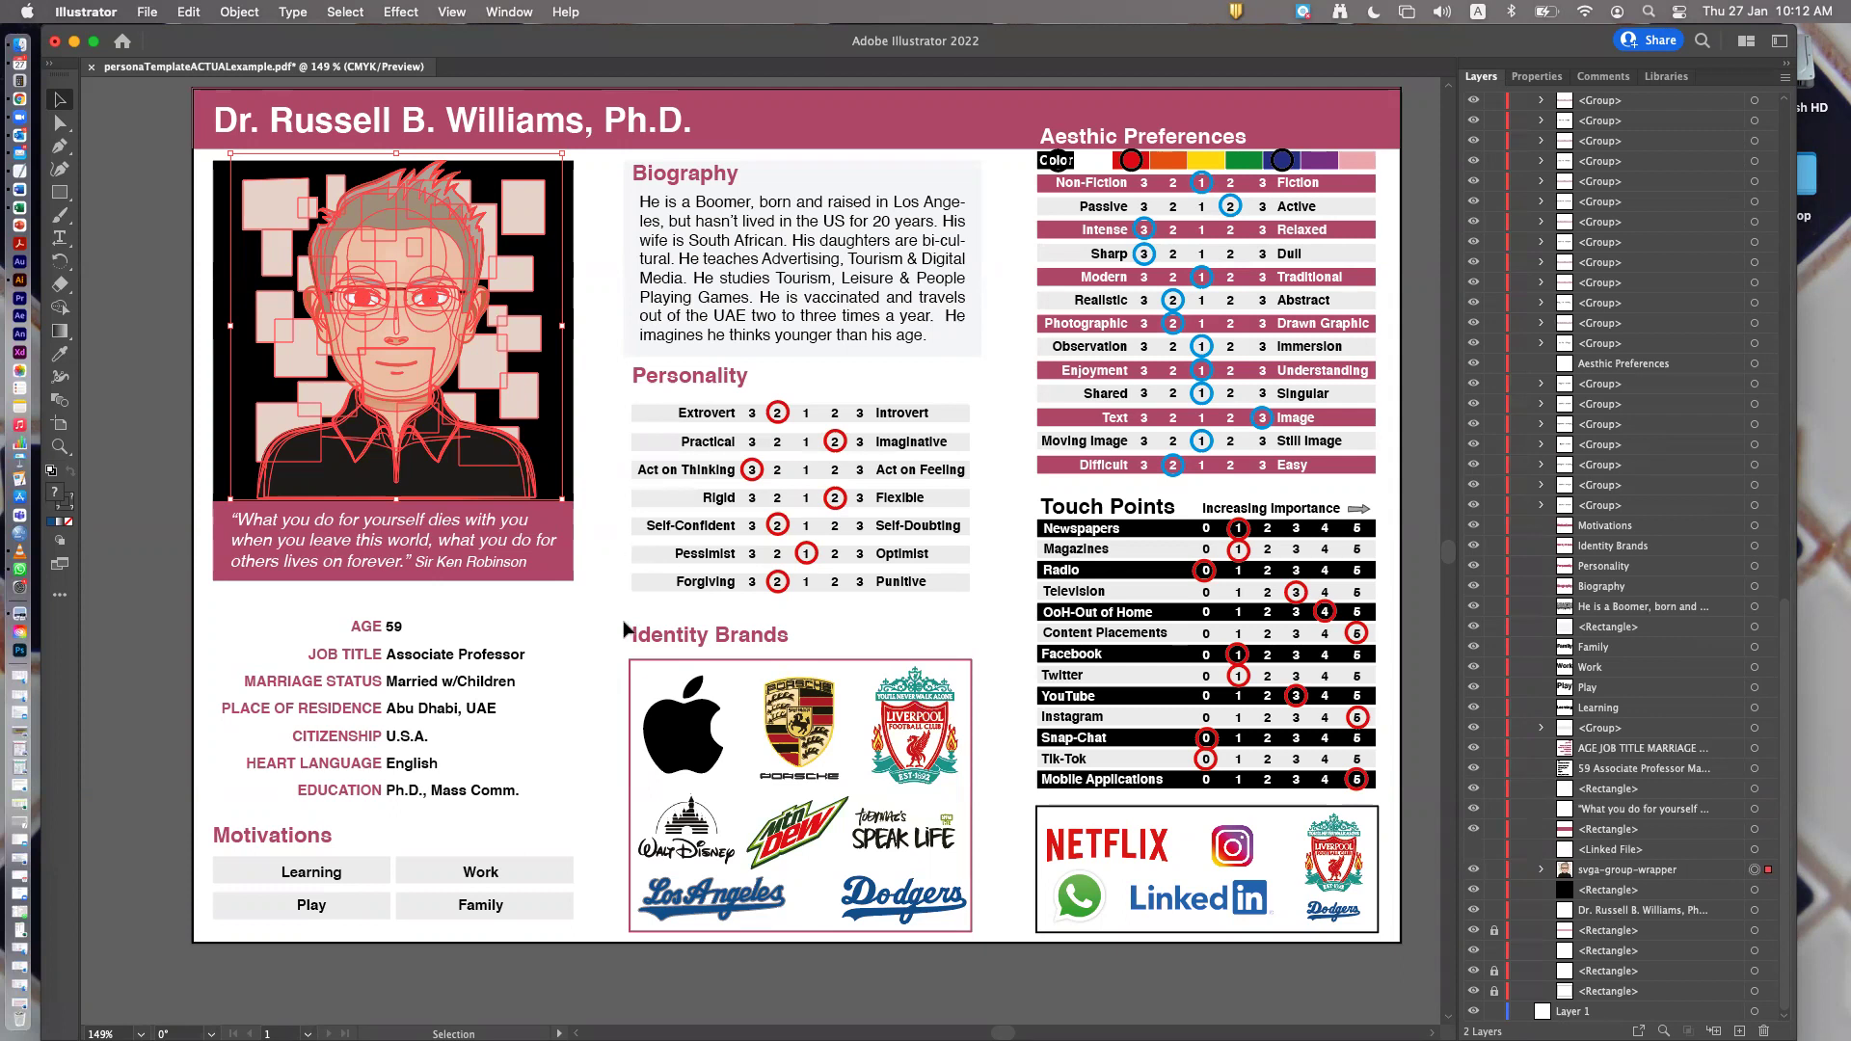
# Clear the selection and use the Direct Selection tool to select the avatar's face outline
pyautogui.click(554, 657)
pyautogui.click(600, 609)
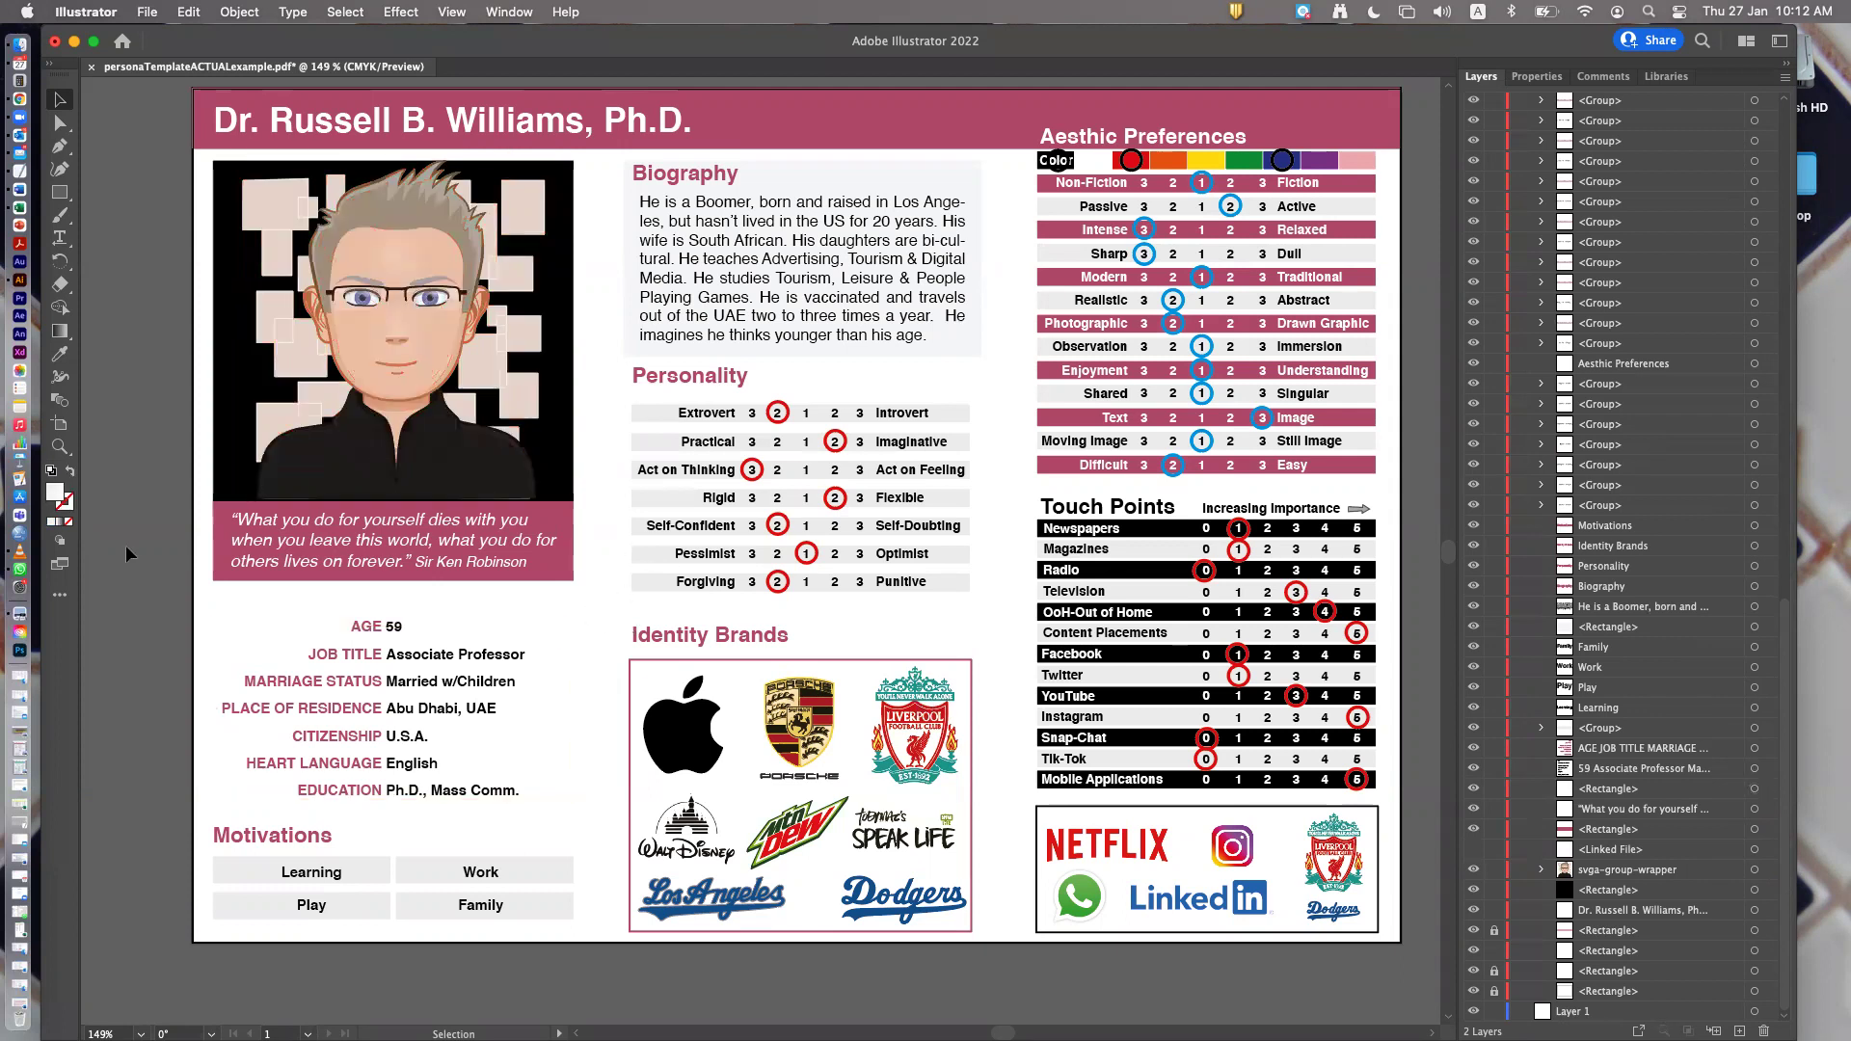
pyautogui.click(399, 364)
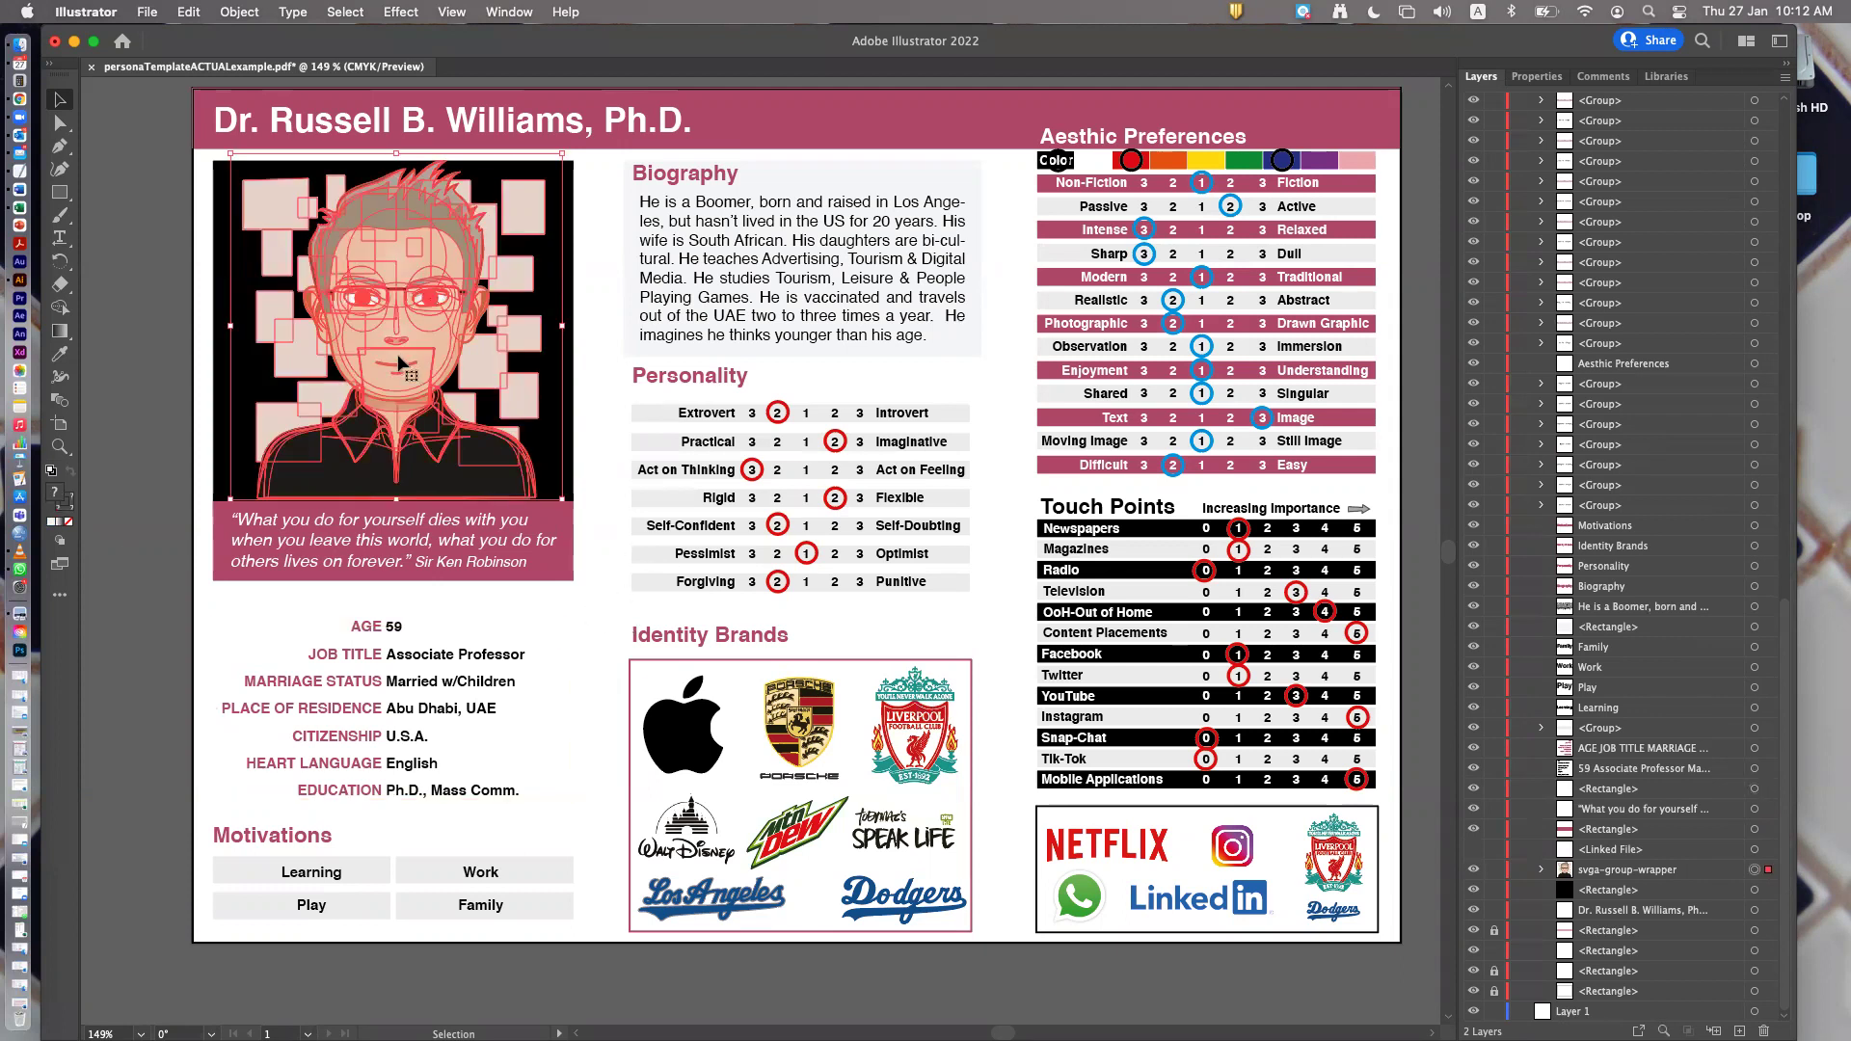
pyautogui.click(118, 390)
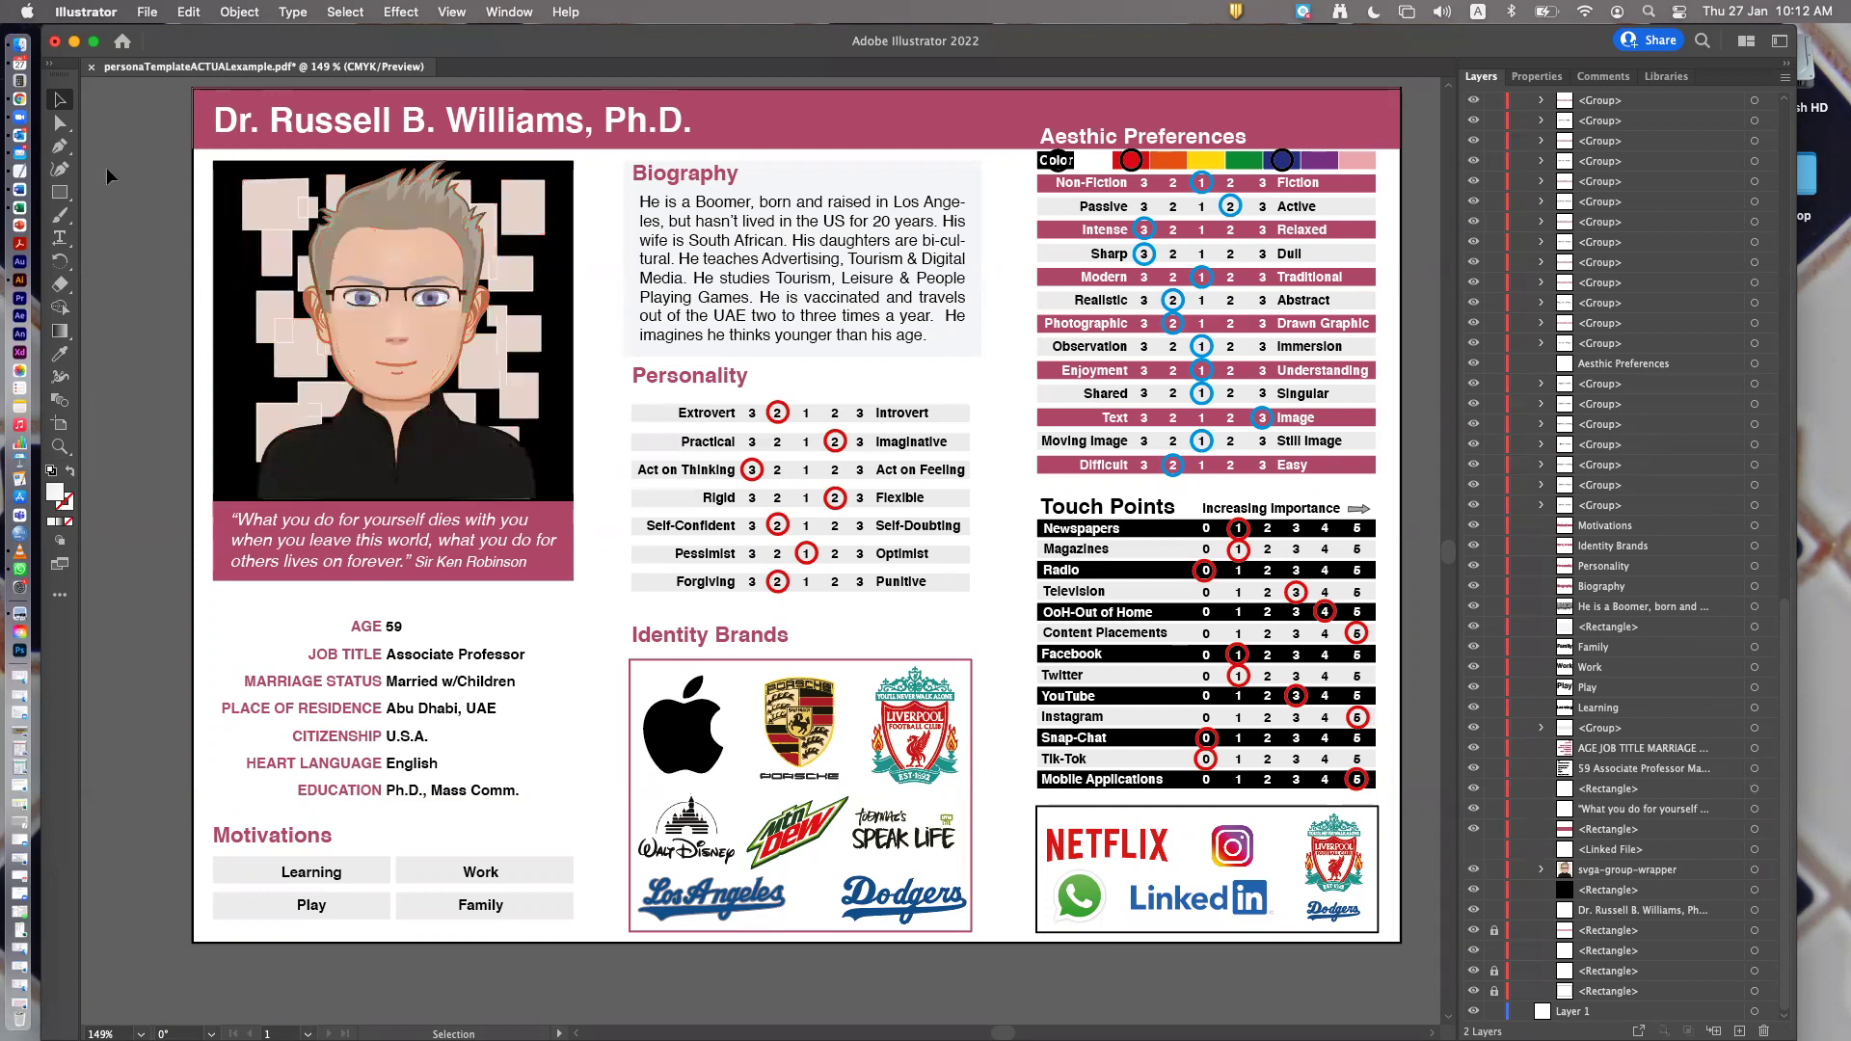
pyautogui.click(60, 122)
pyautogui.click(363, 350)
# Expand svga-group-wrapper, the human figure sublayer and its nested avatar-parts group
pyautogui.click(1542, 870)
pyautogui.scroll(-5, 1549, 880)
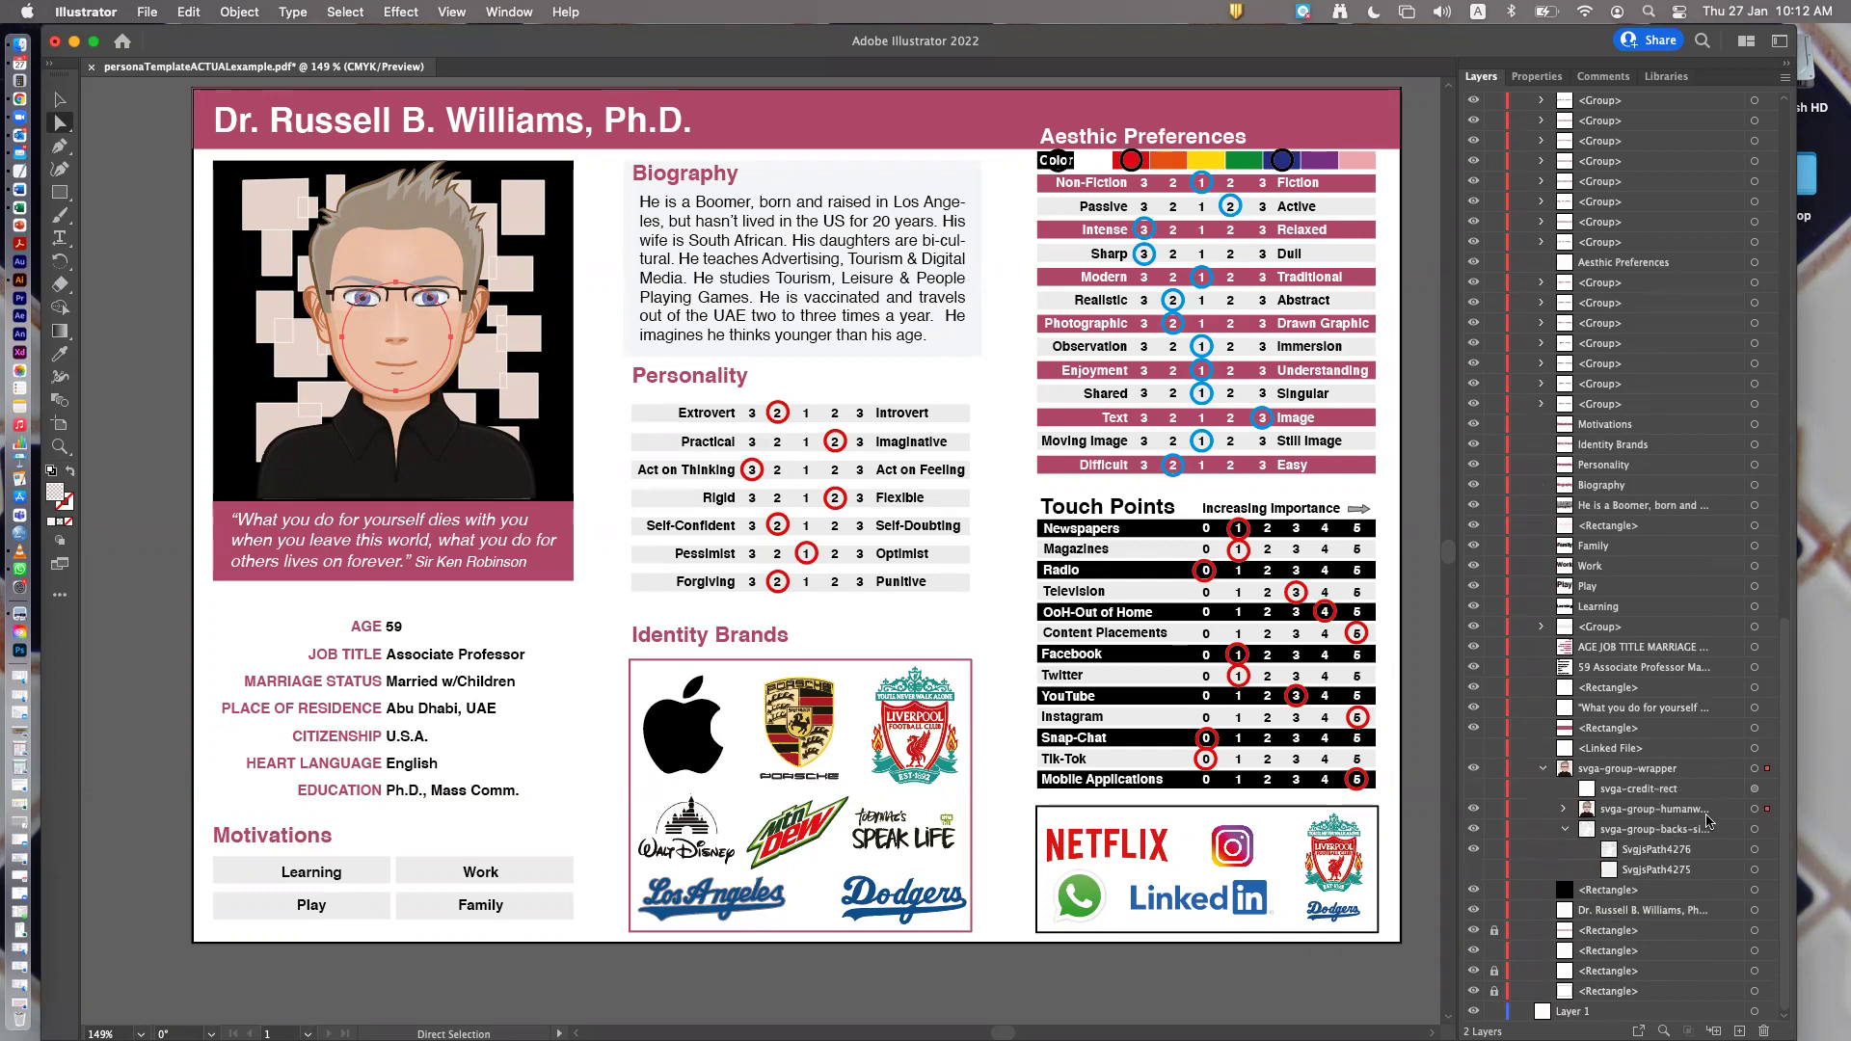
pyautogui.click(1566, 813)
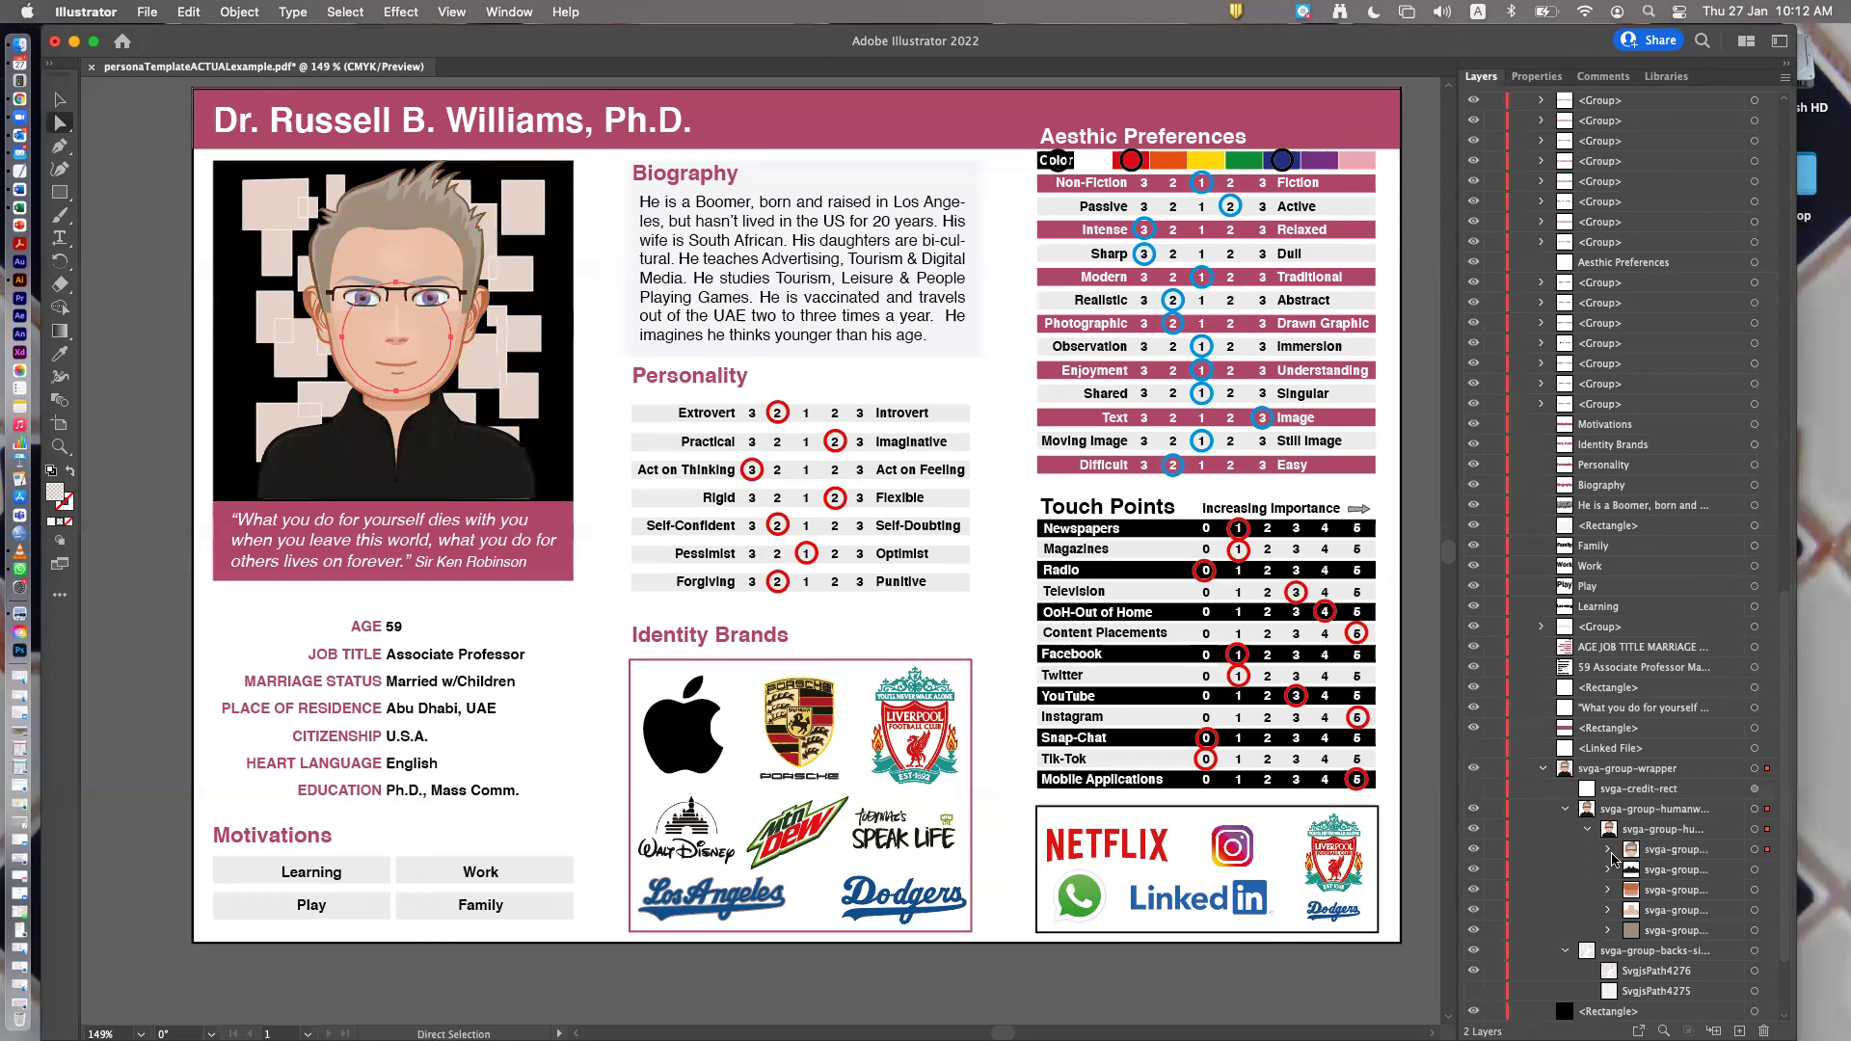
pyautogui.click(1608, 852)
pyautogui.scroll(-6, 1658, 771)
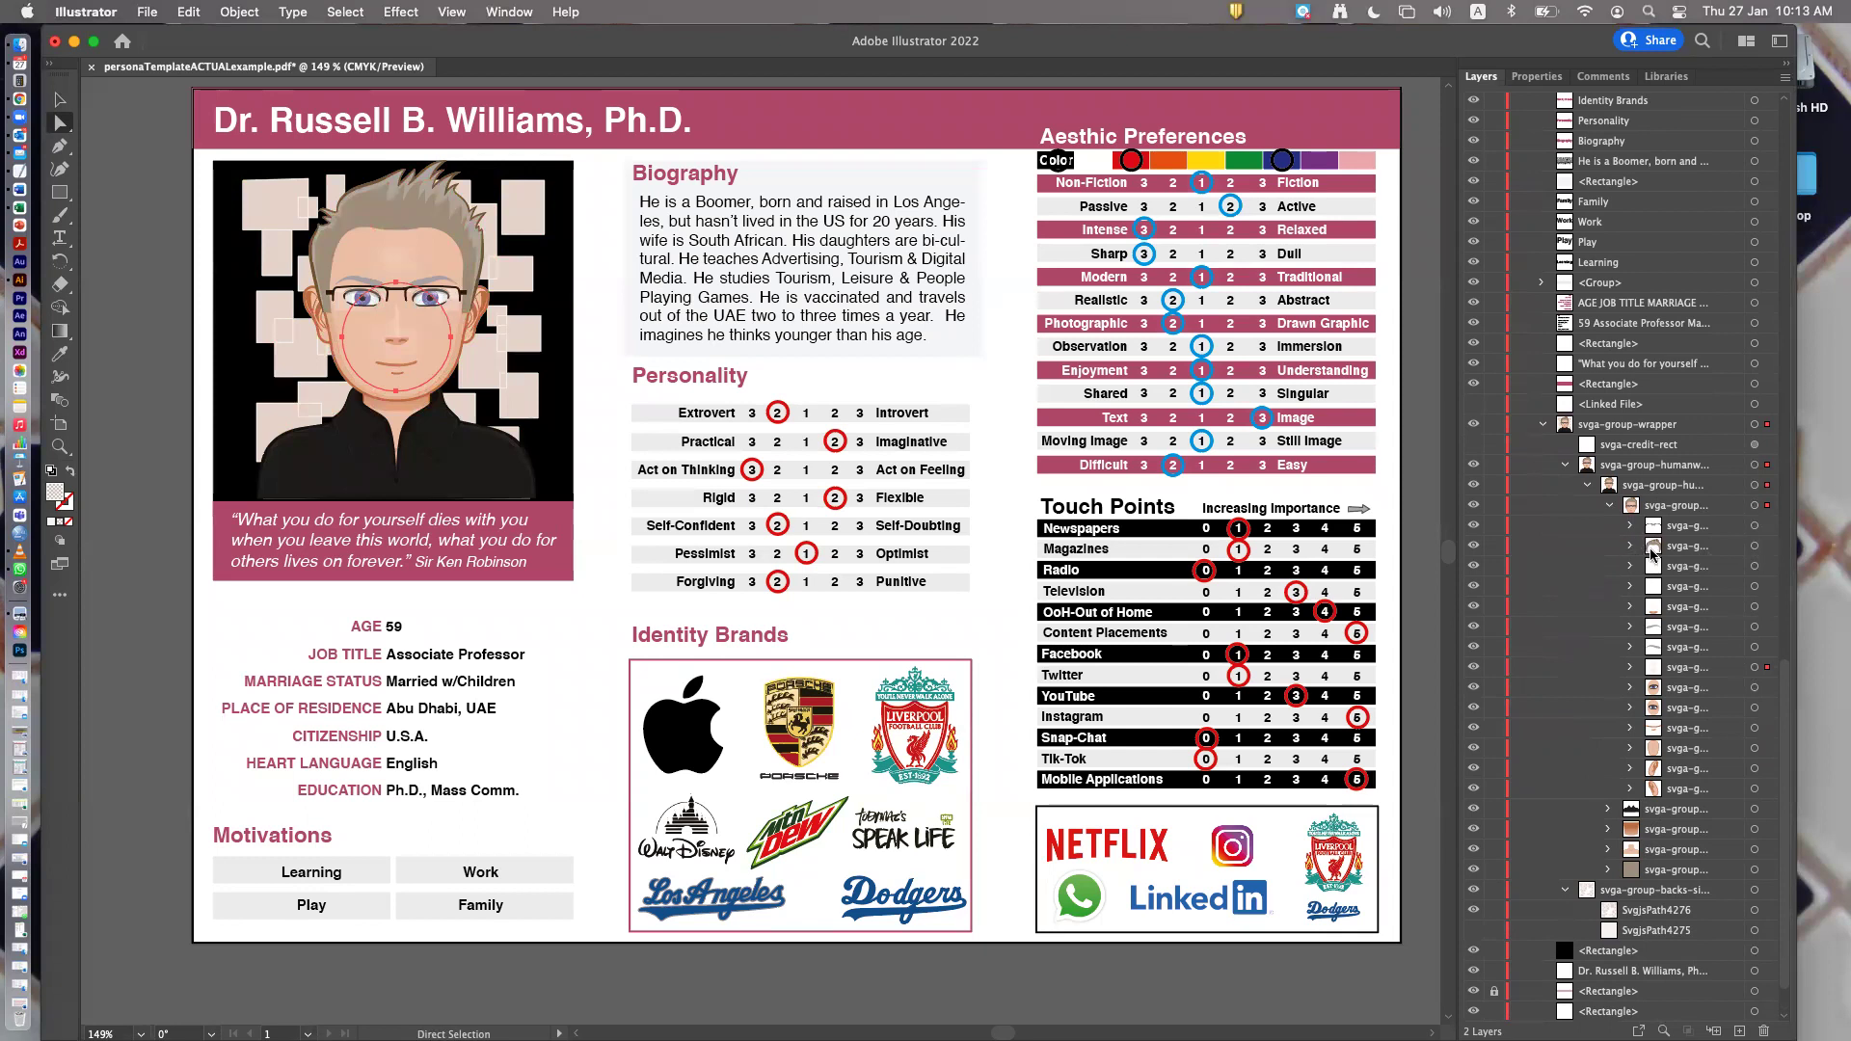
# Open the hair group and target each of its three shapes, ending on the third
pyautogui.click(1754, 547)
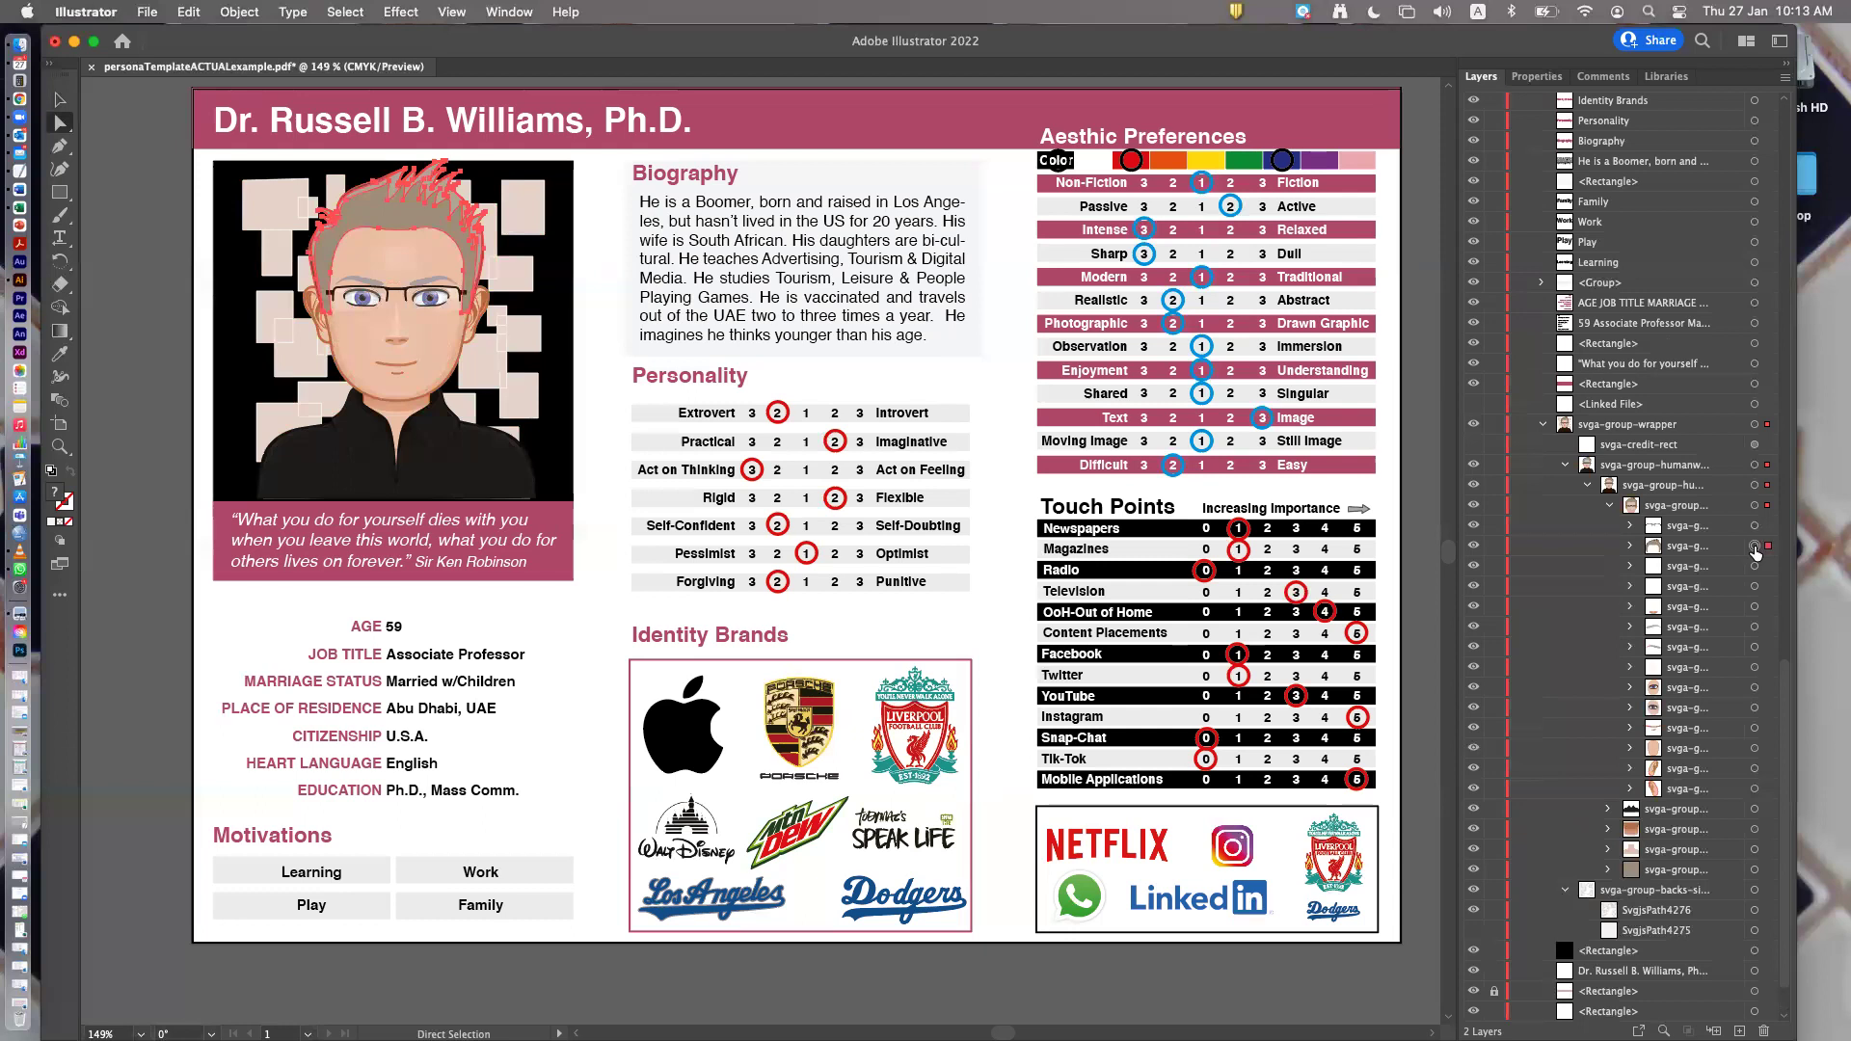
pyautogui.click(1631, 548)
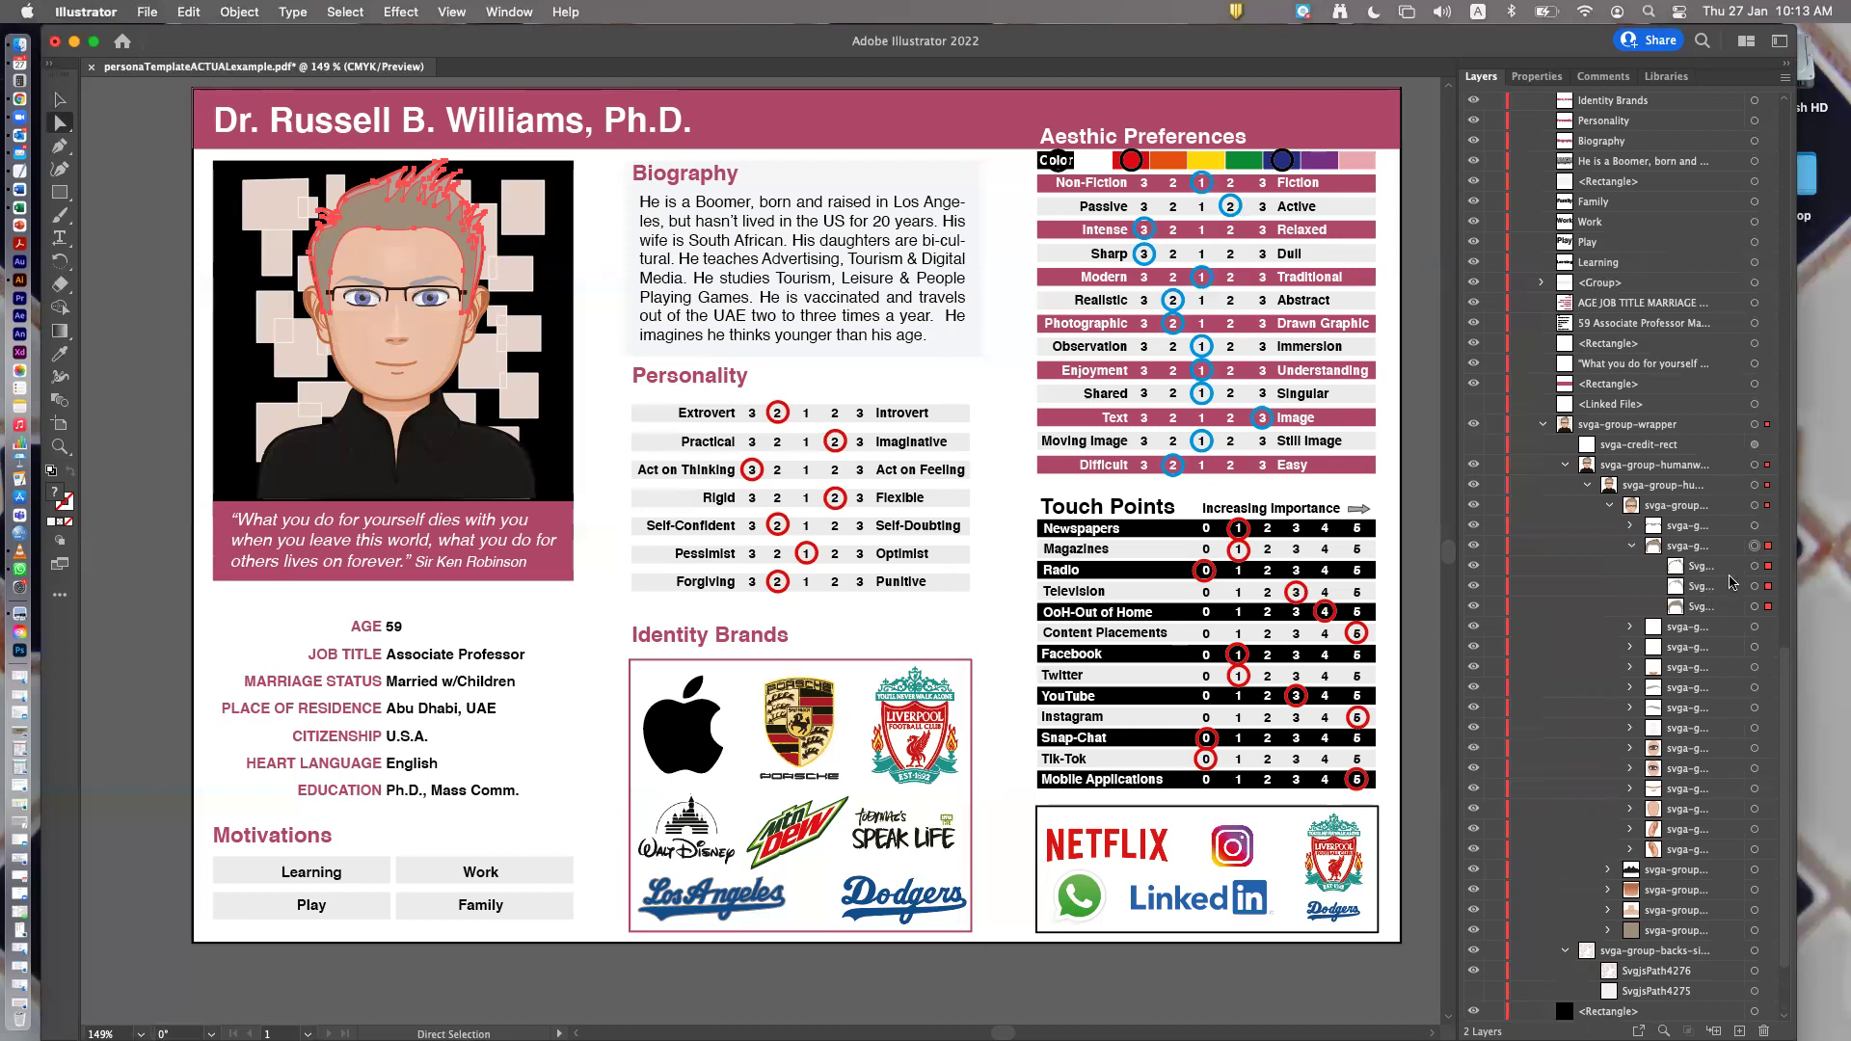
pyautogui.click(1754, 567)
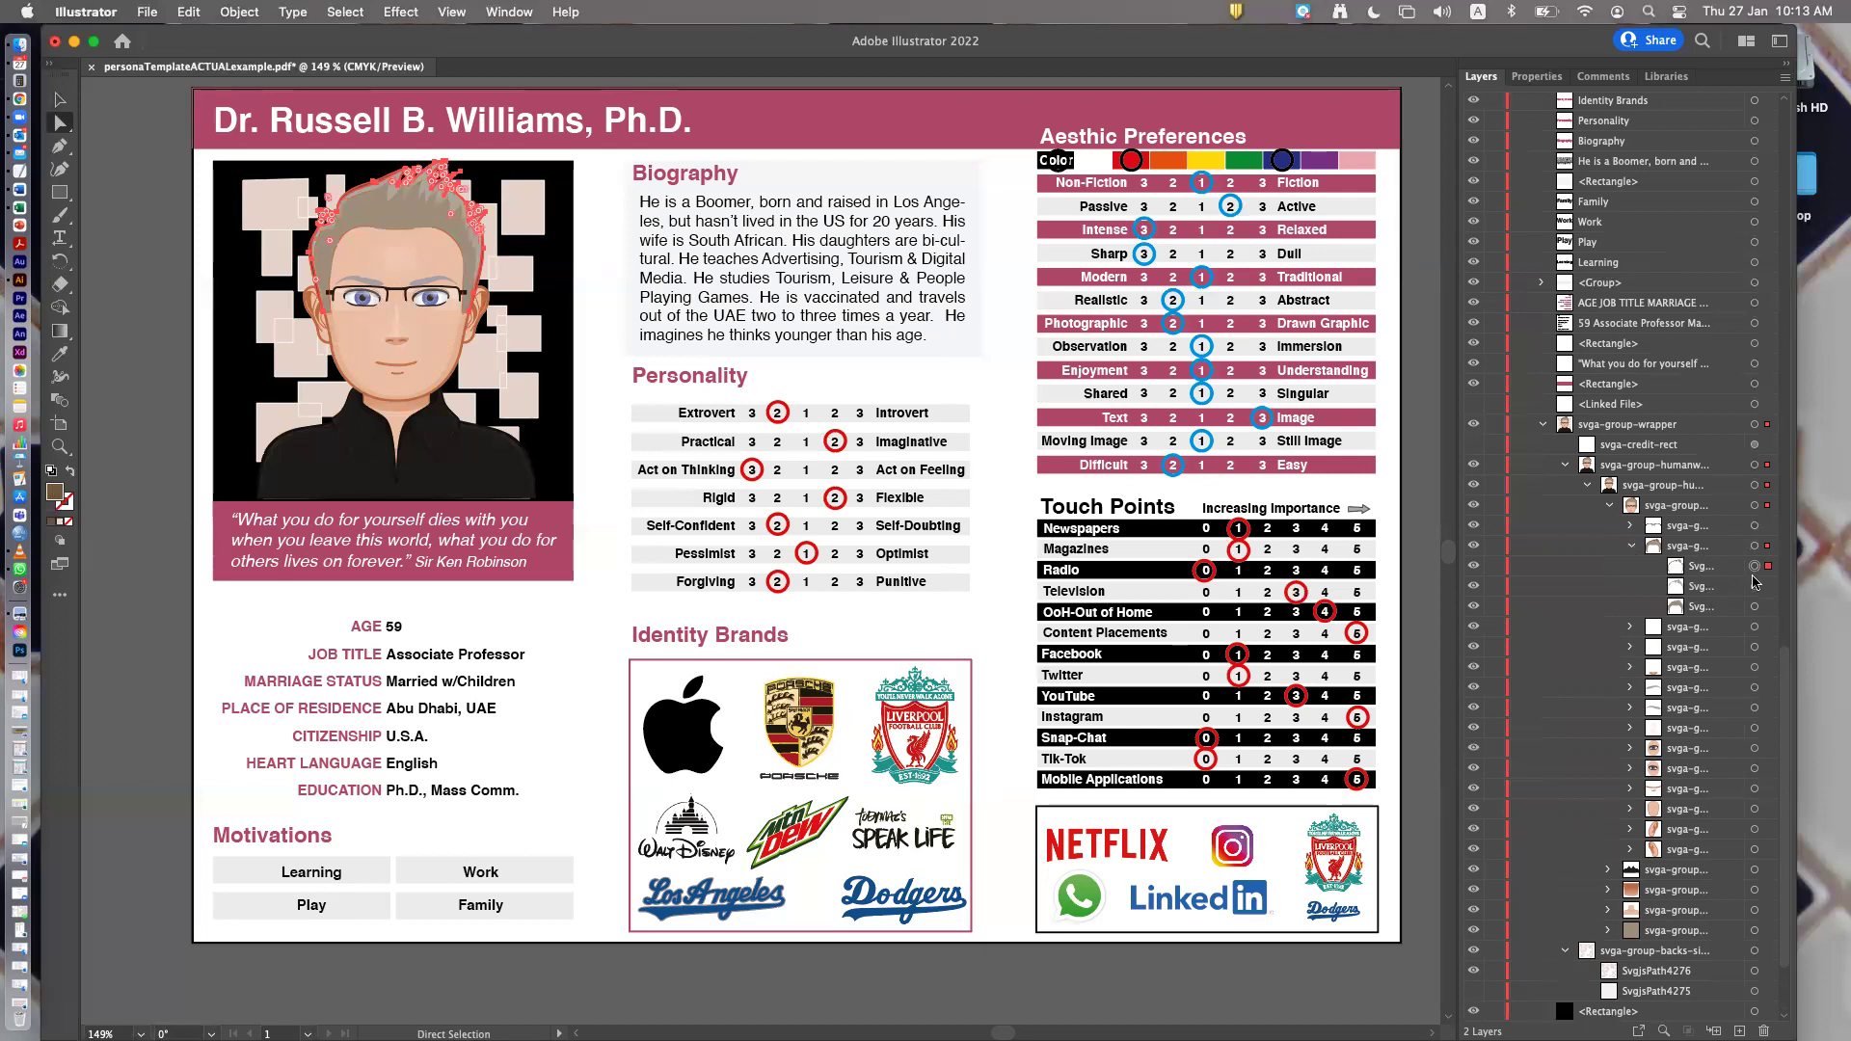
pyautogui.click(1754, 586)
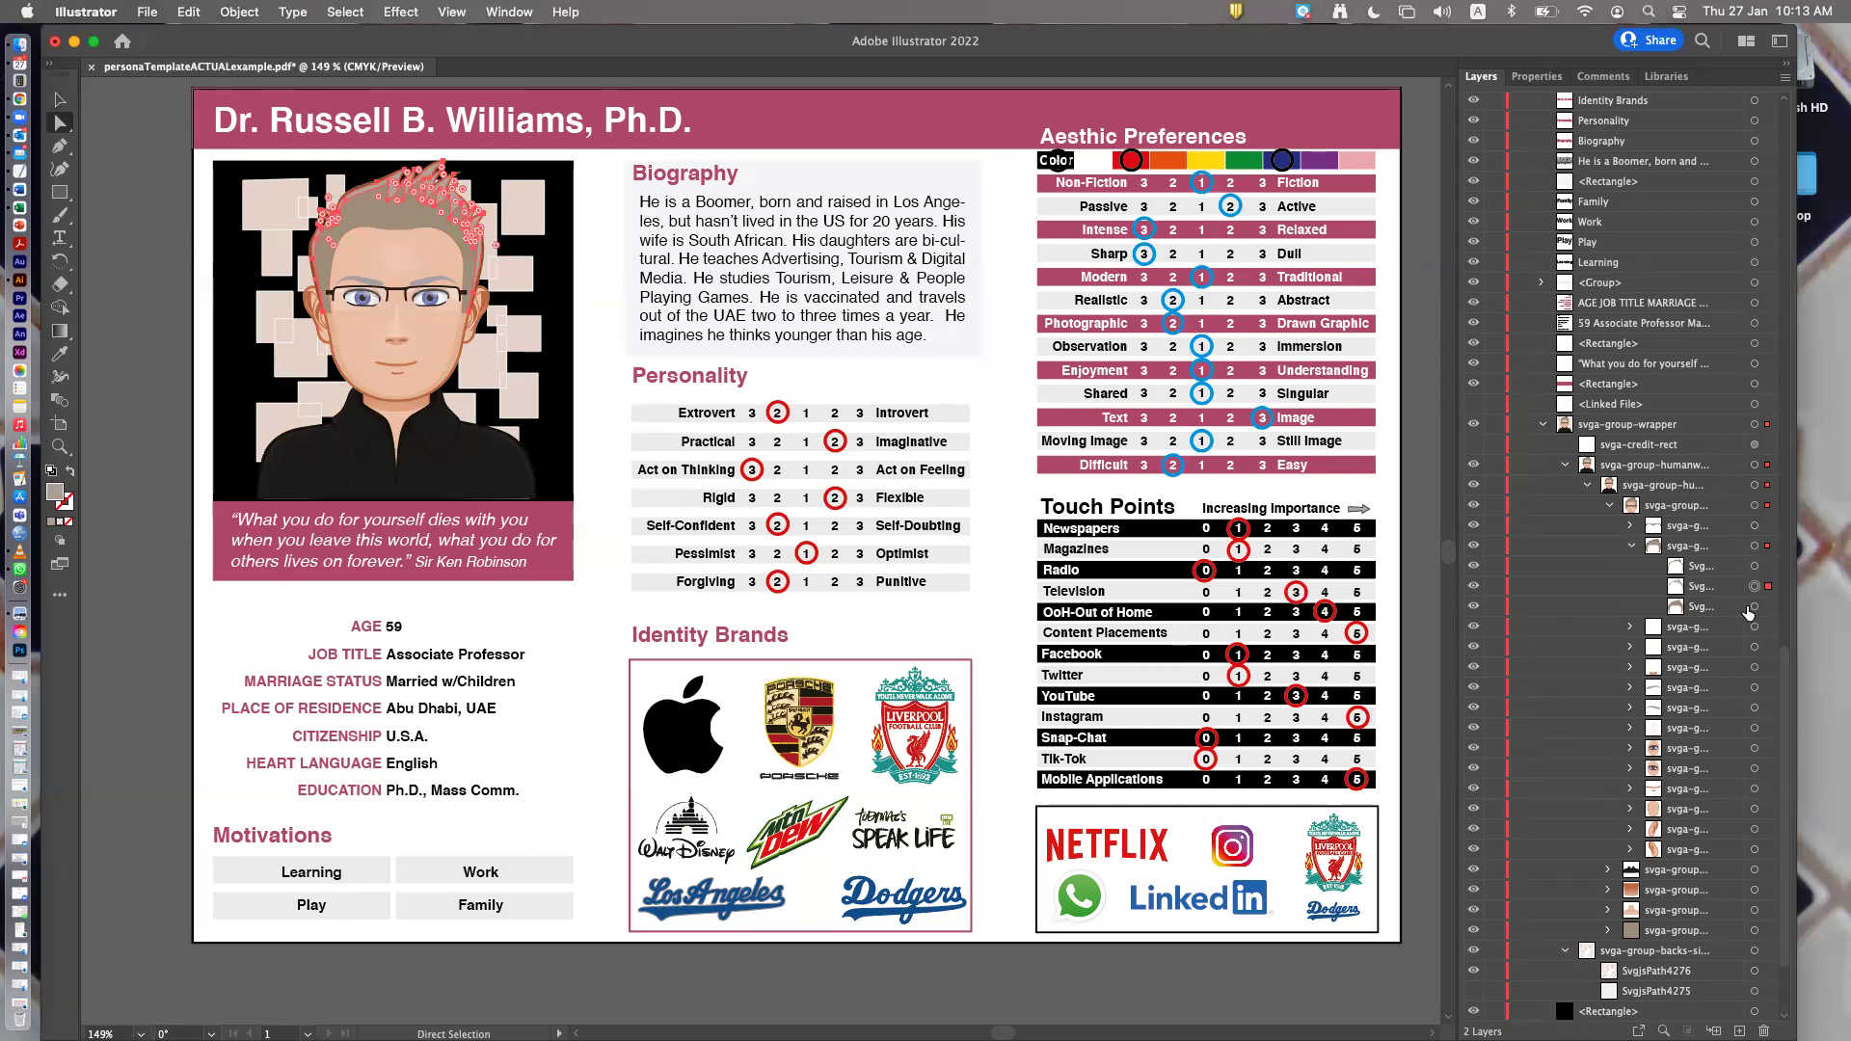
pyautogui.click(1754, 607)
pyautogui.click(1754, 545)
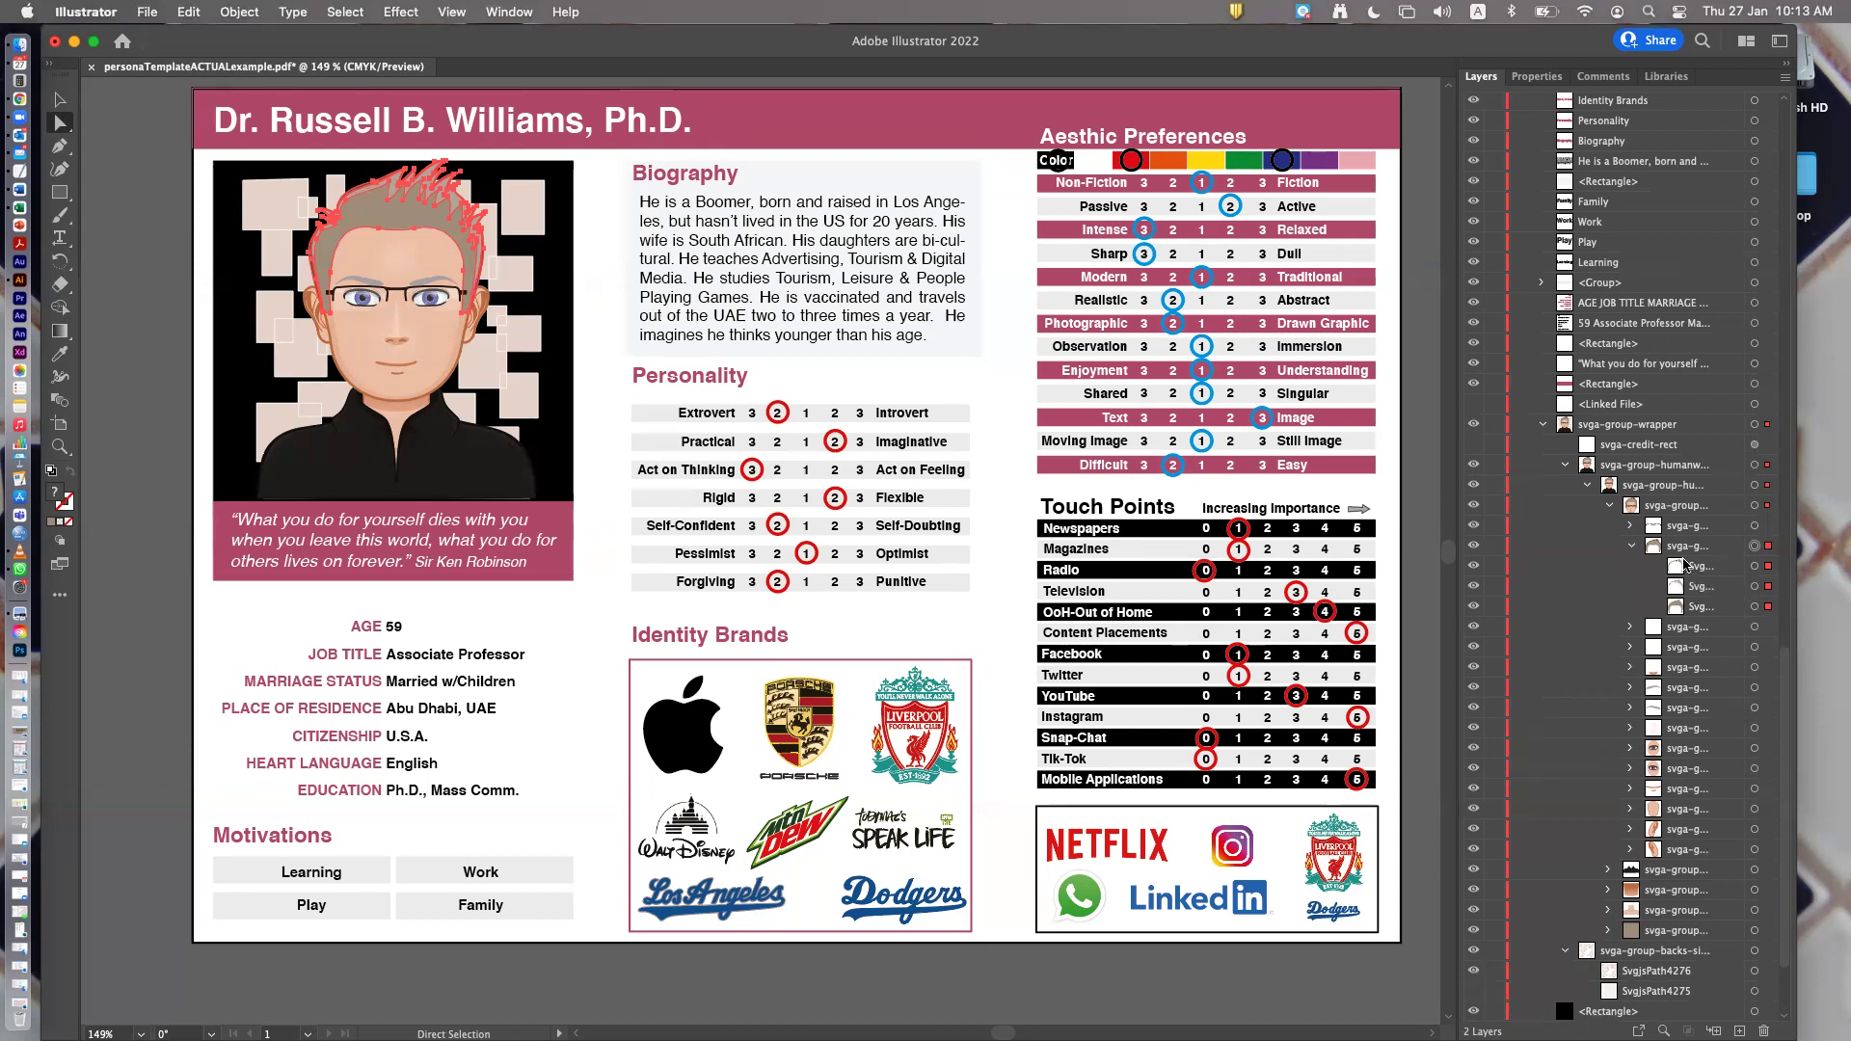
pyautogui.click(1759, 606)
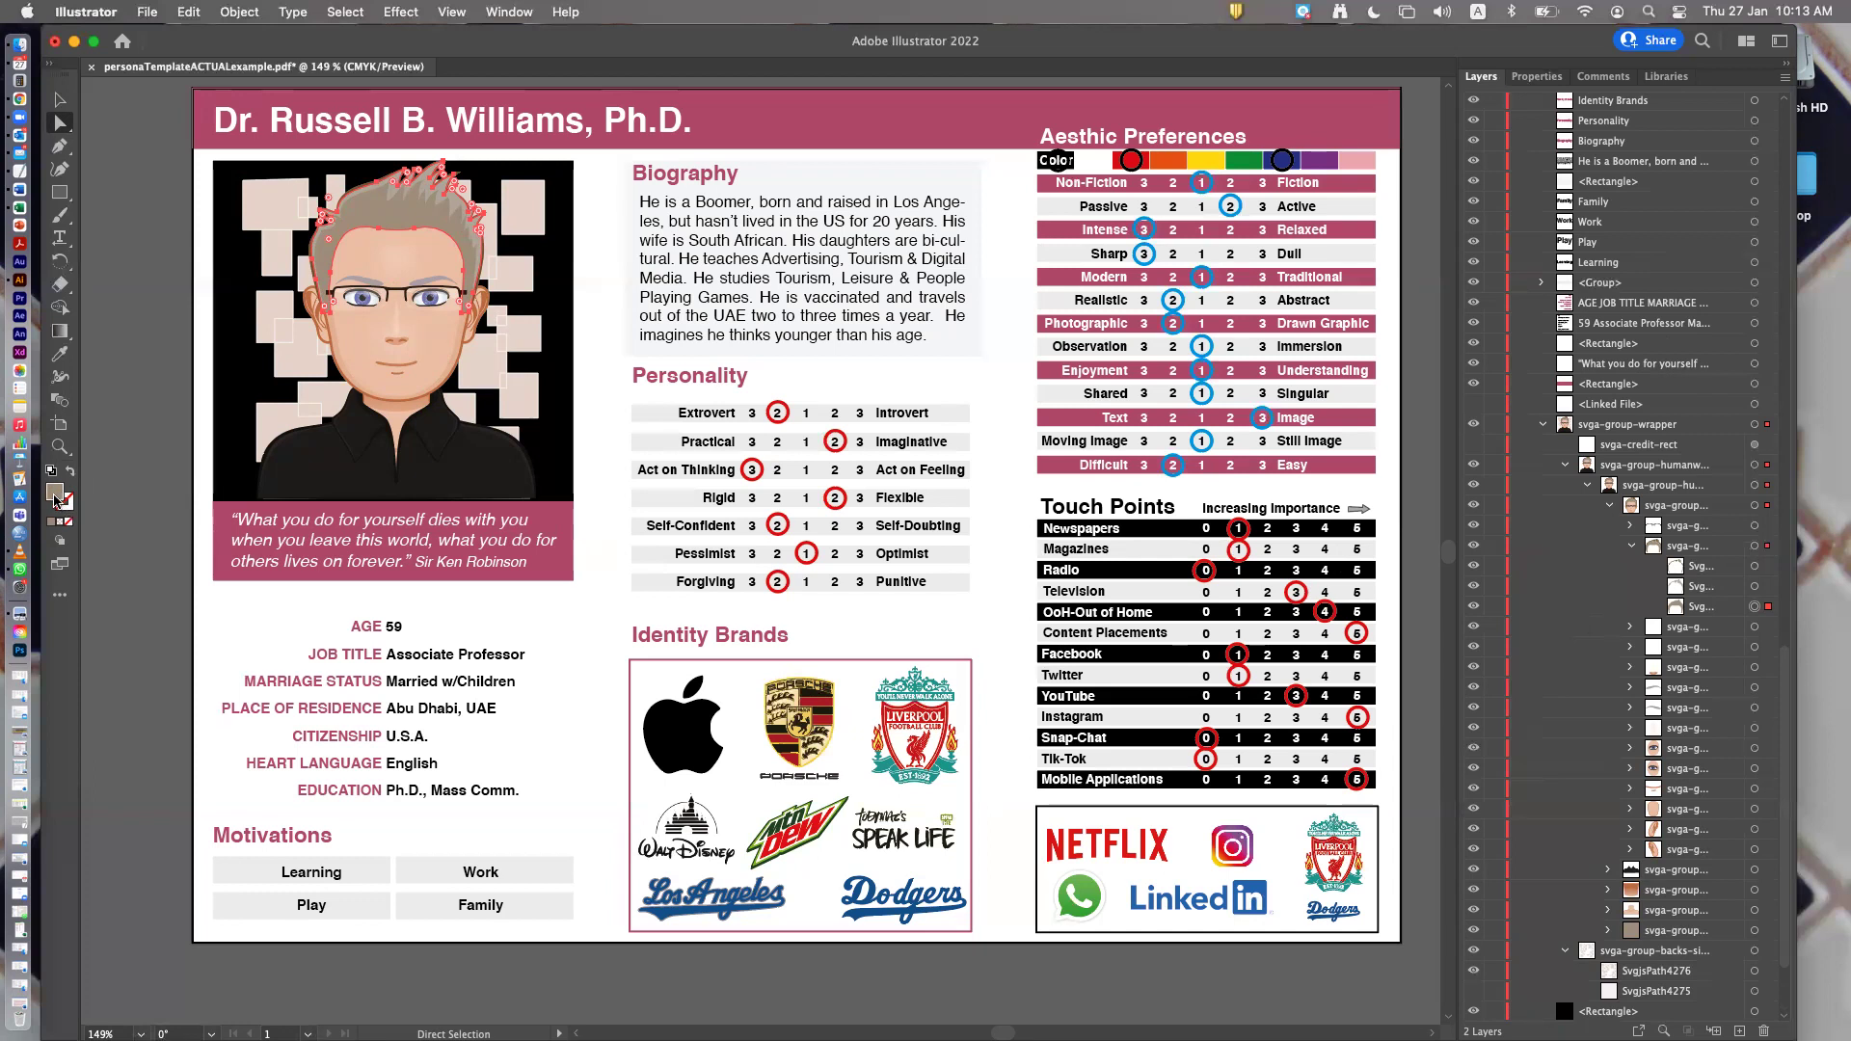
# Set the selected hair's fill to magenta #E017D2 in the Color Picker
pyautogui.doubleClick(57, 498)
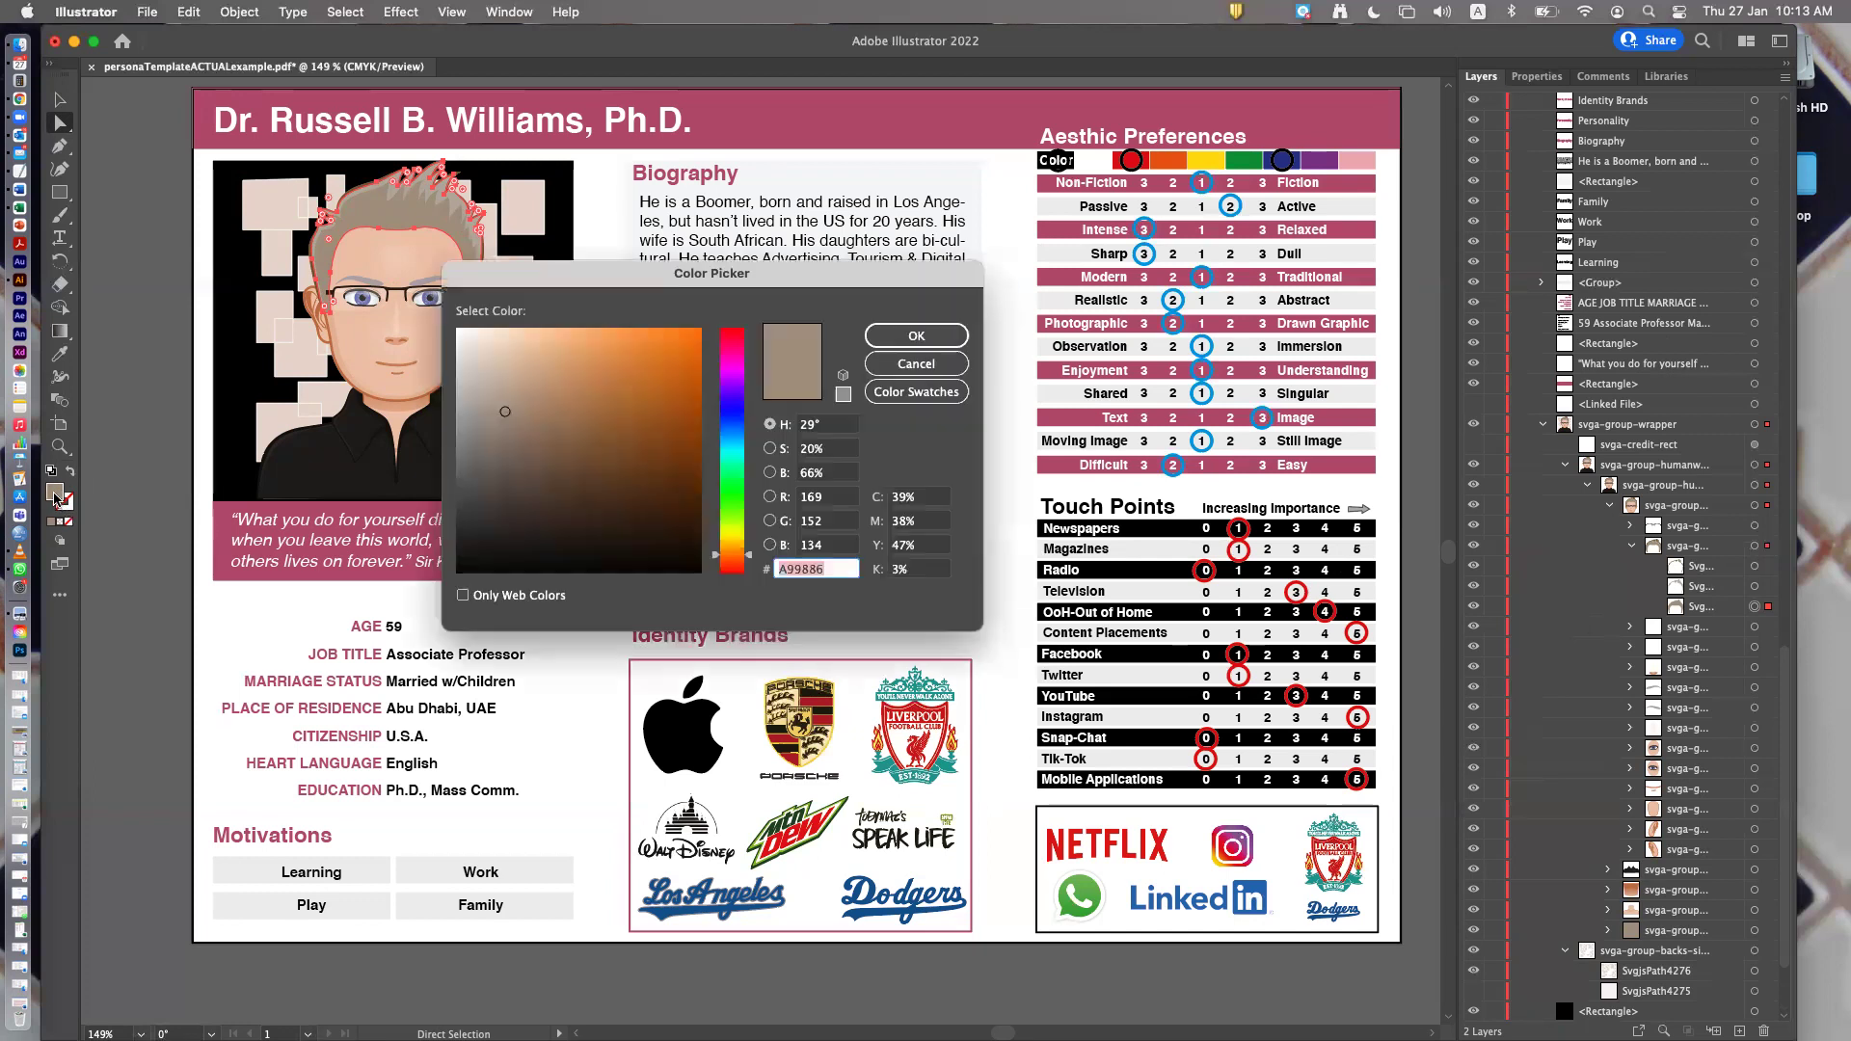
pyautogui.moveTo(641, 289); pyautogui.dragTo(1003, 285)
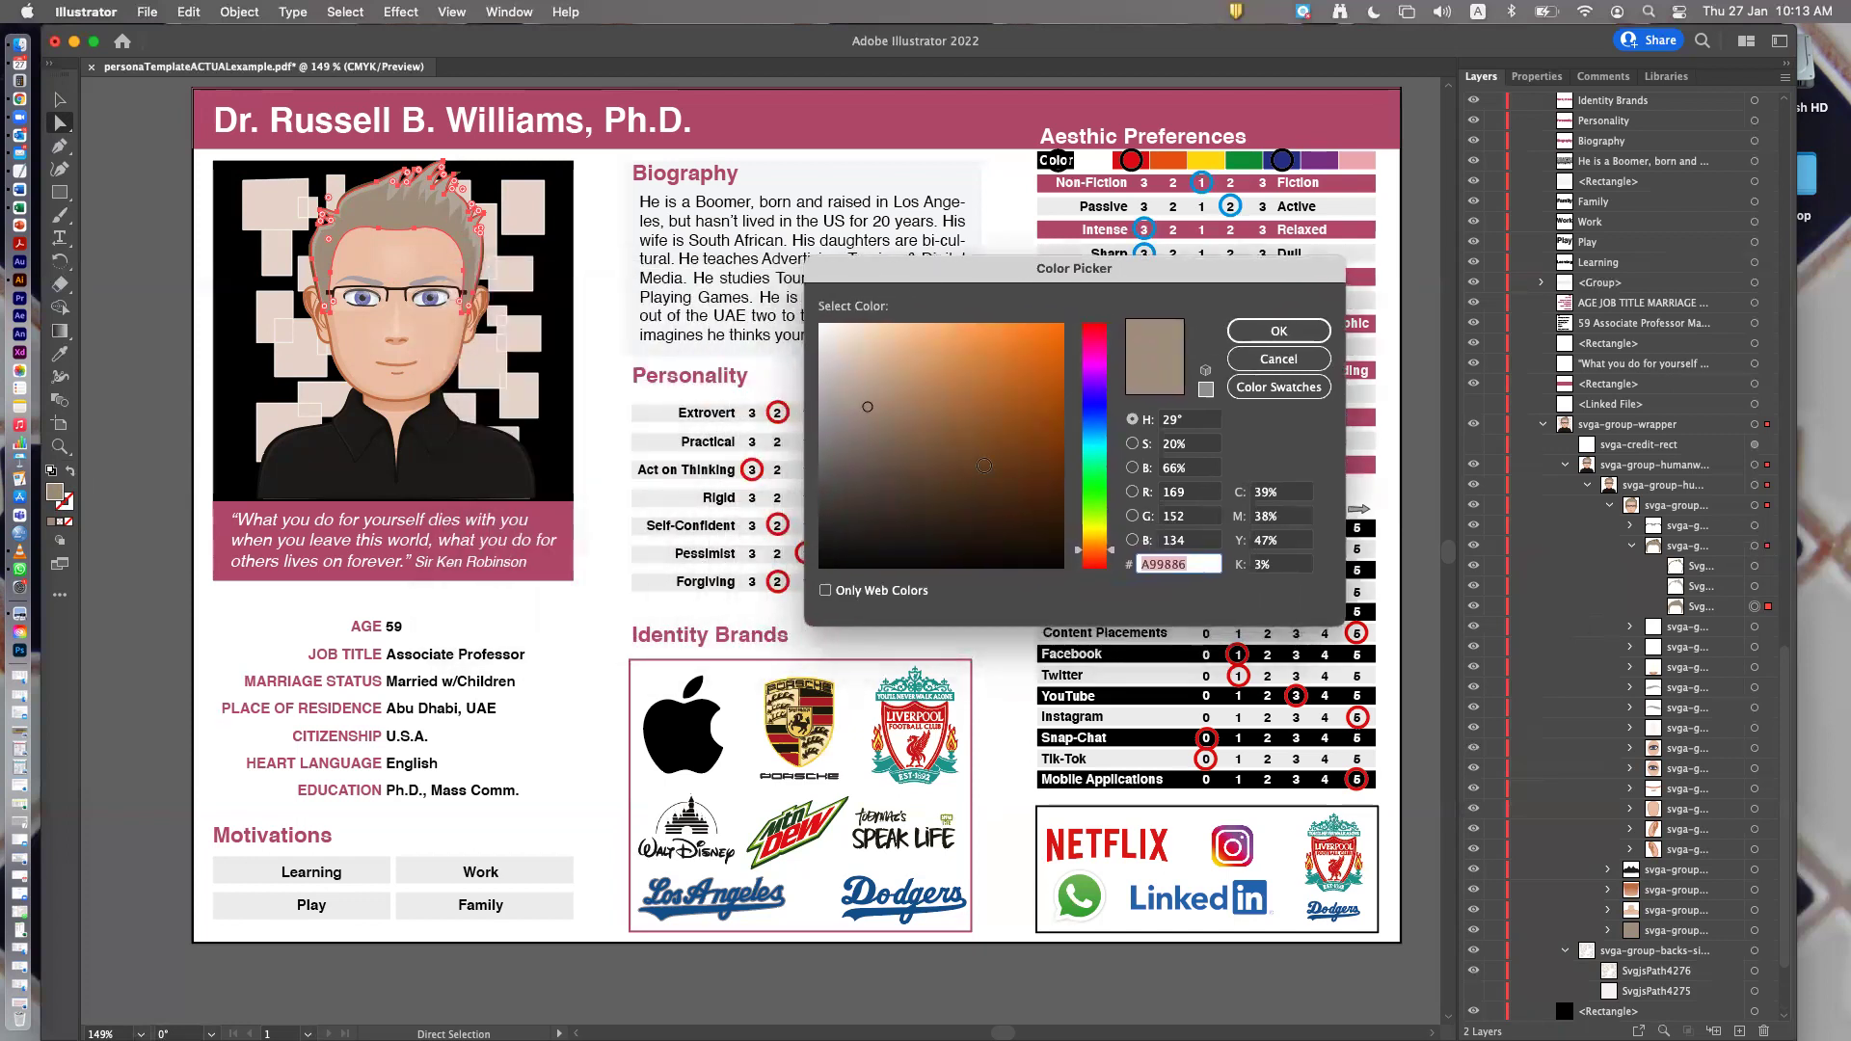
pyautogui.click(1095, 362)
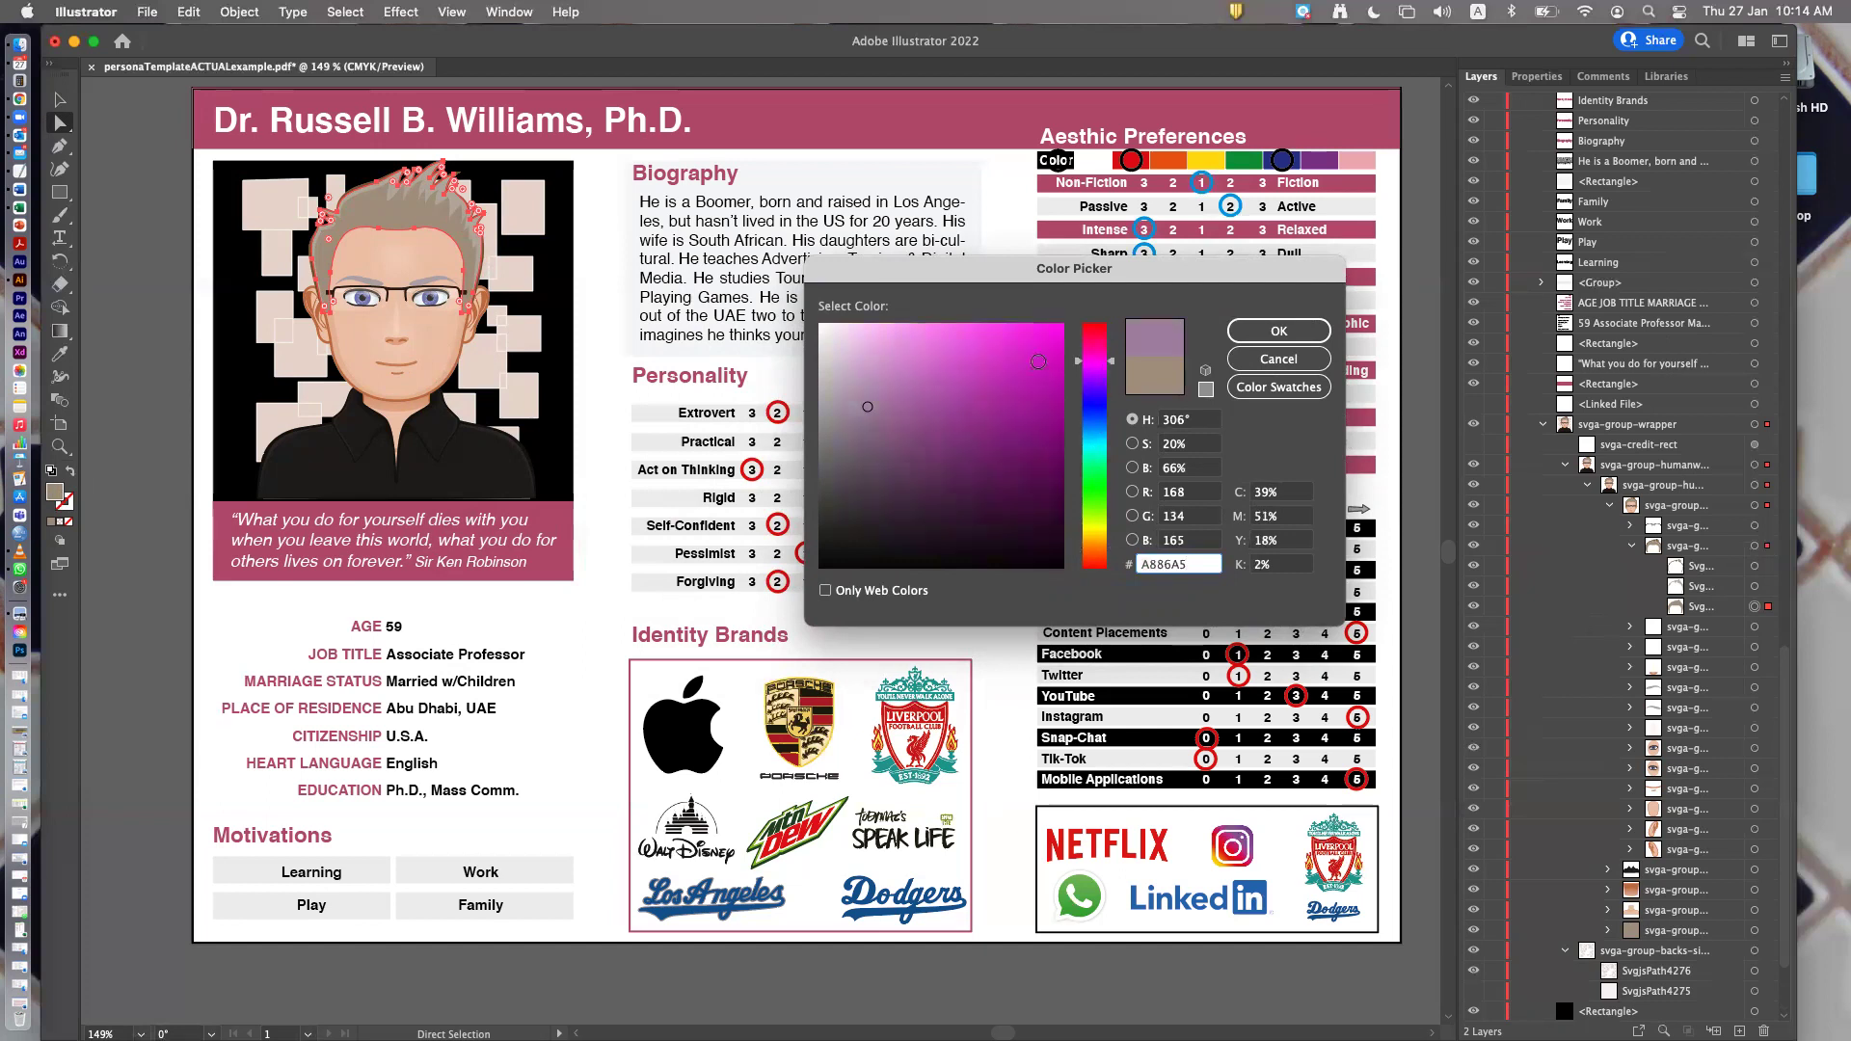
pyautogui.click(1040, 351)
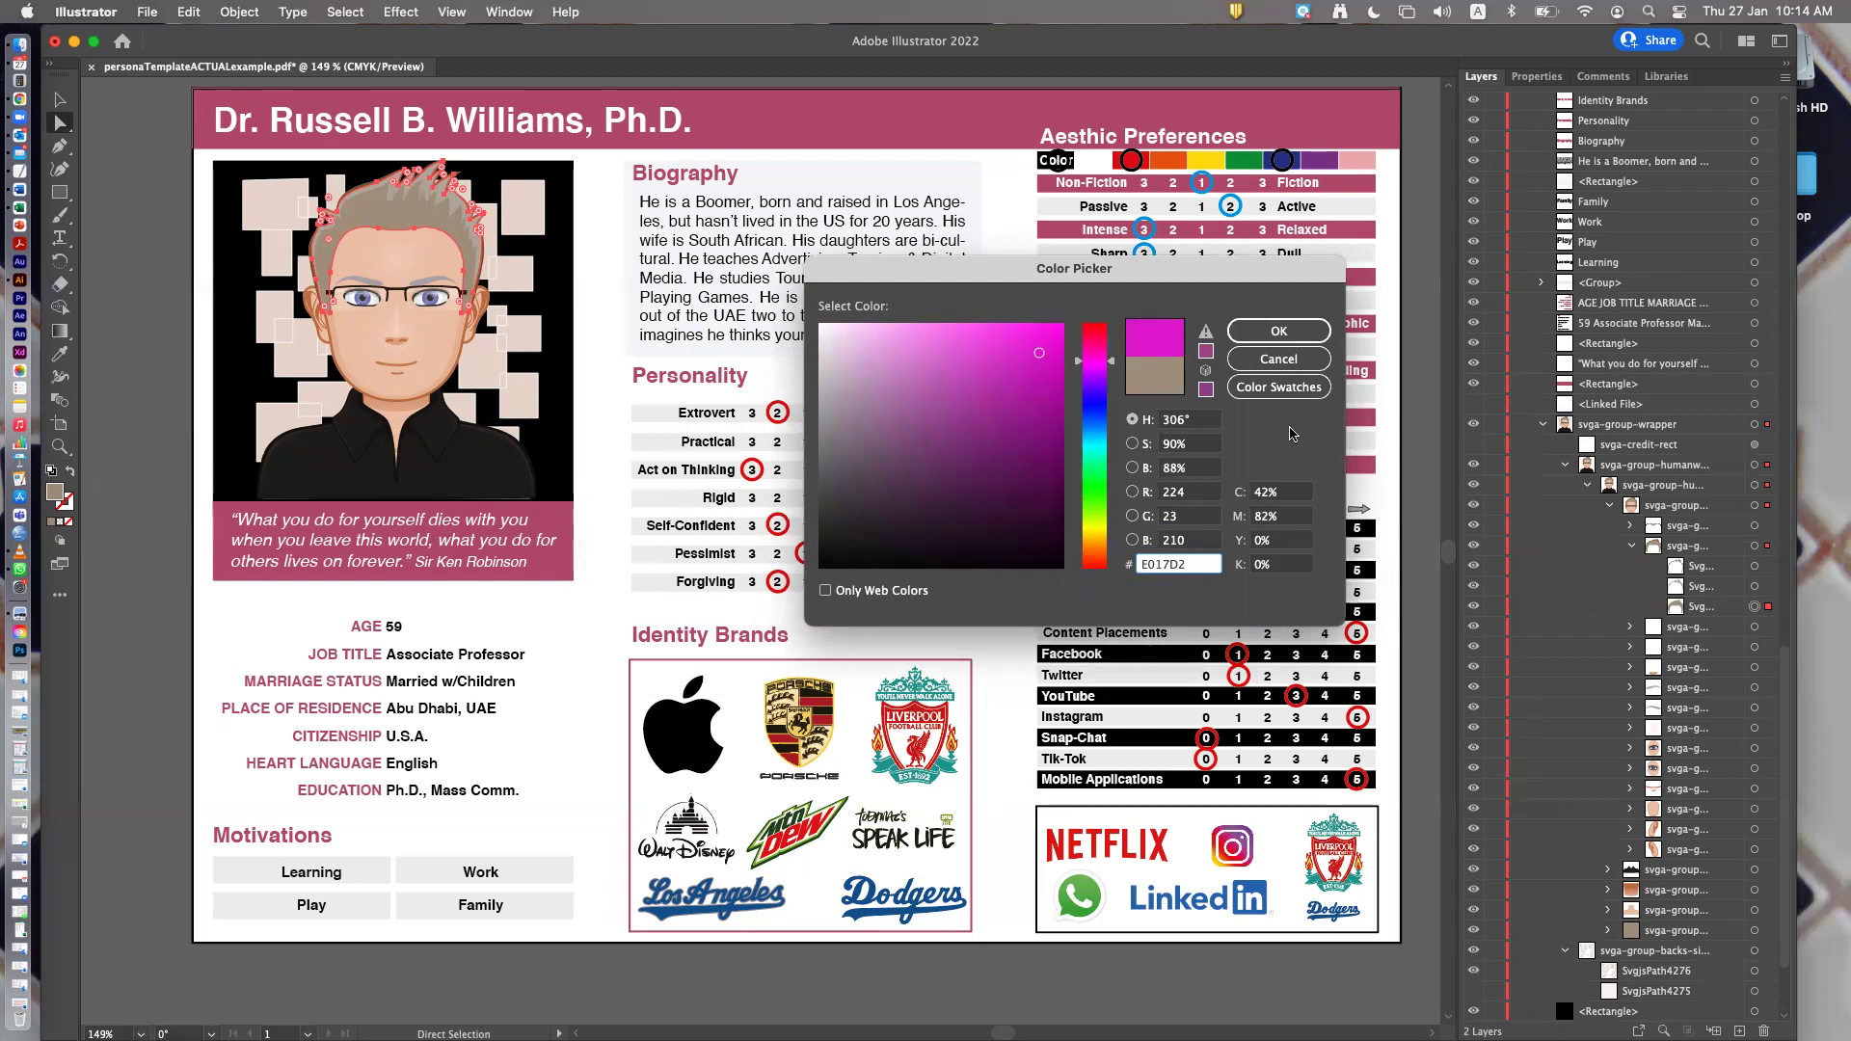
pyautogui.click(1286, 333)
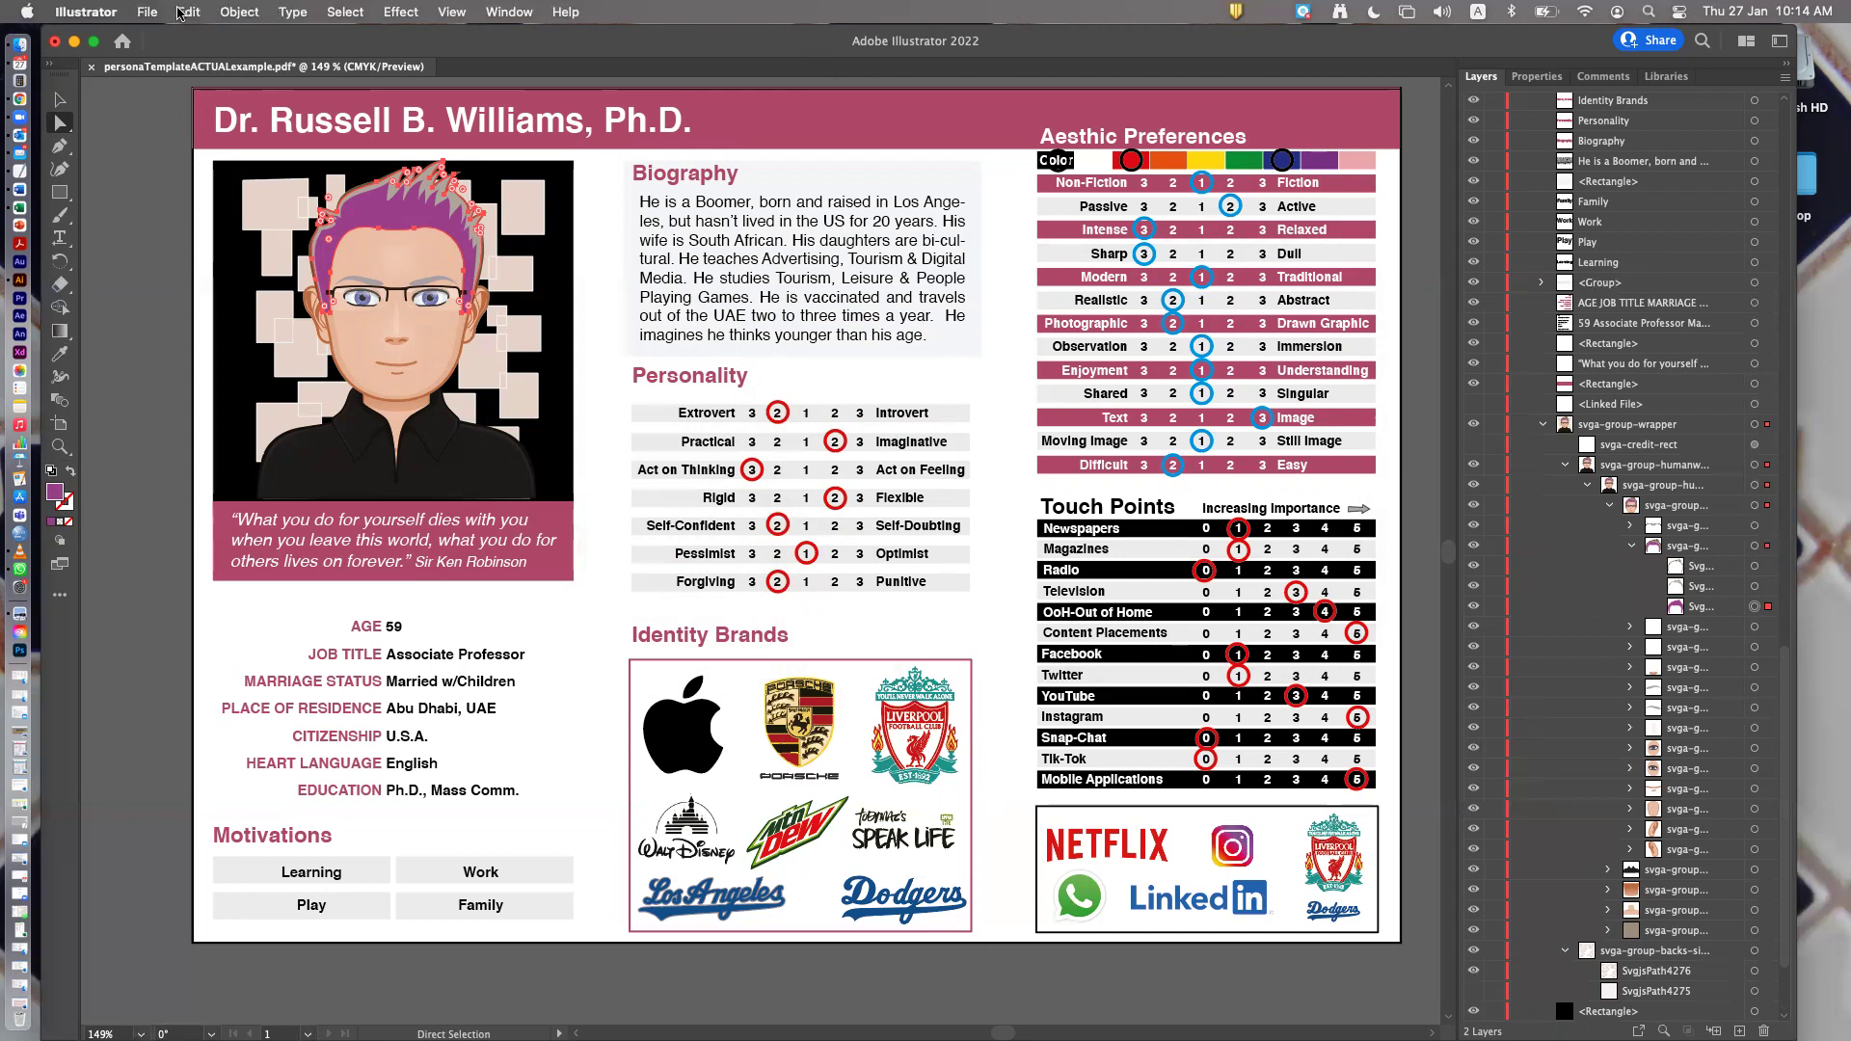
# Undo the magenta hair recolour with Edit > Undo
pyautogui.click(190, 12)
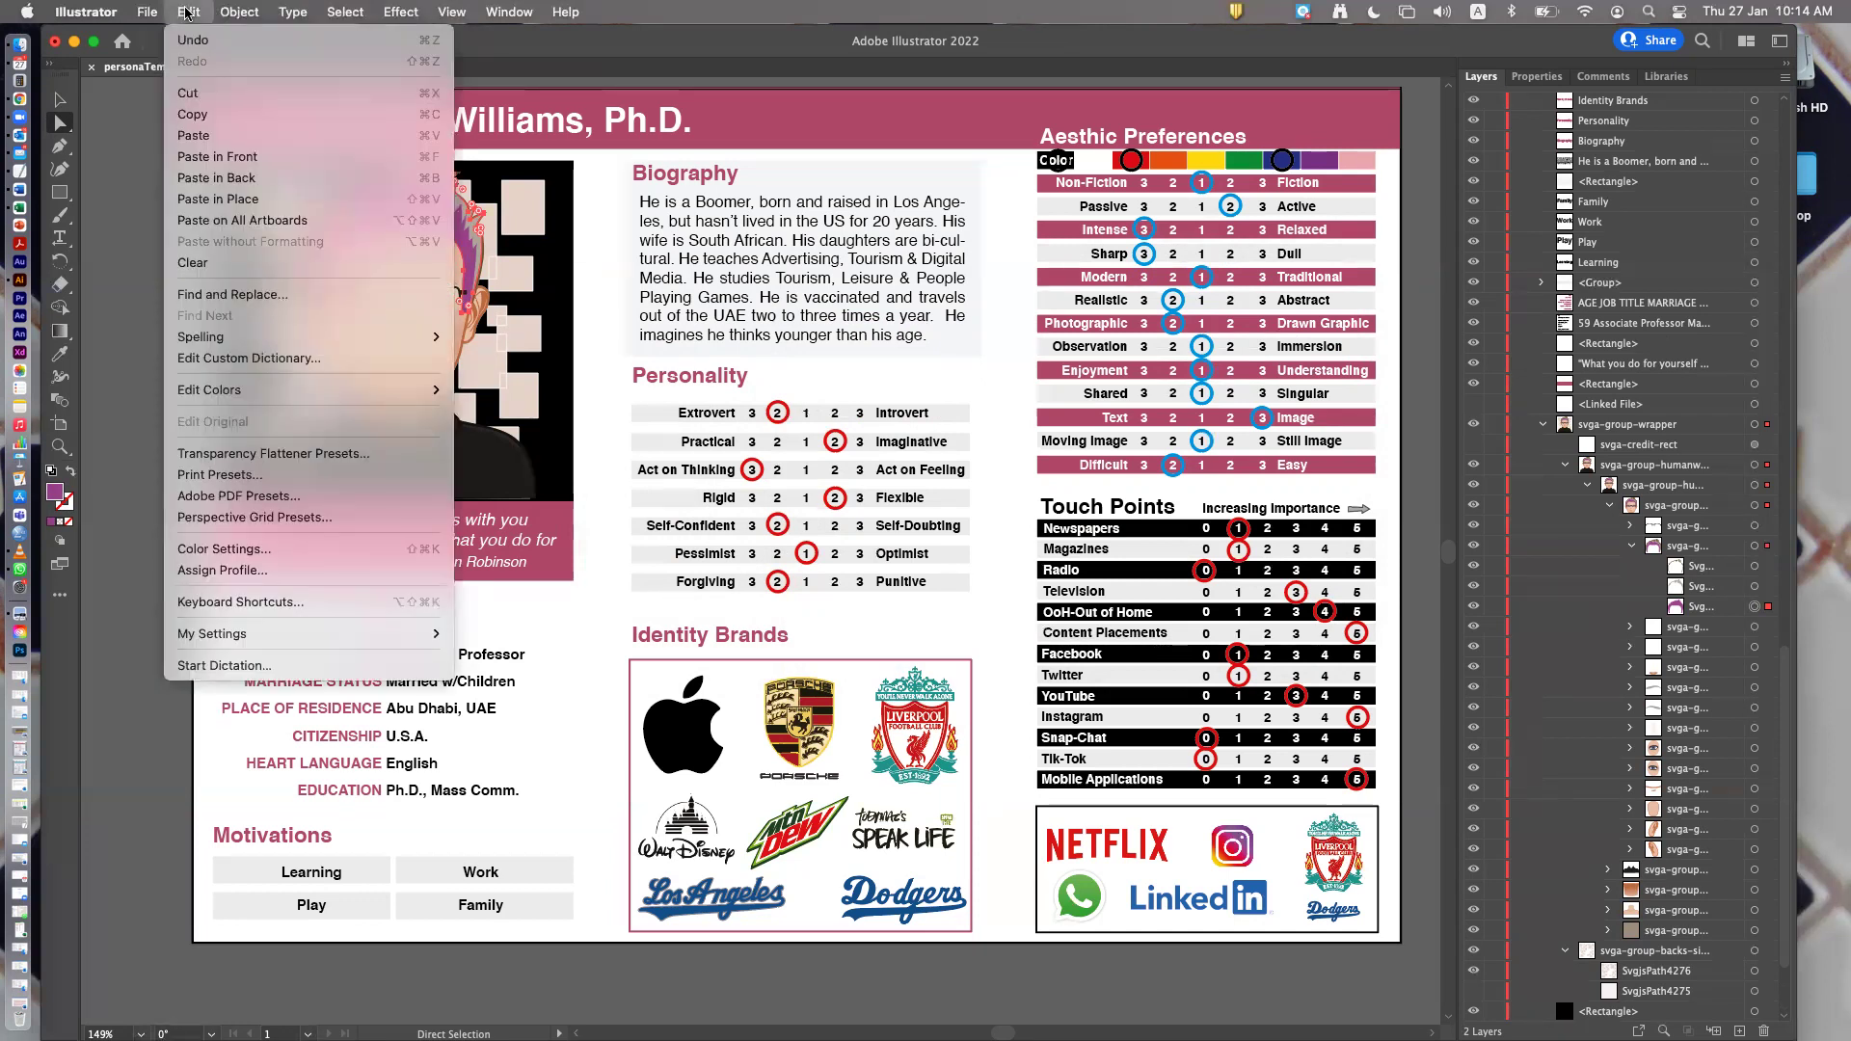
pyautogui.click(186, 42)
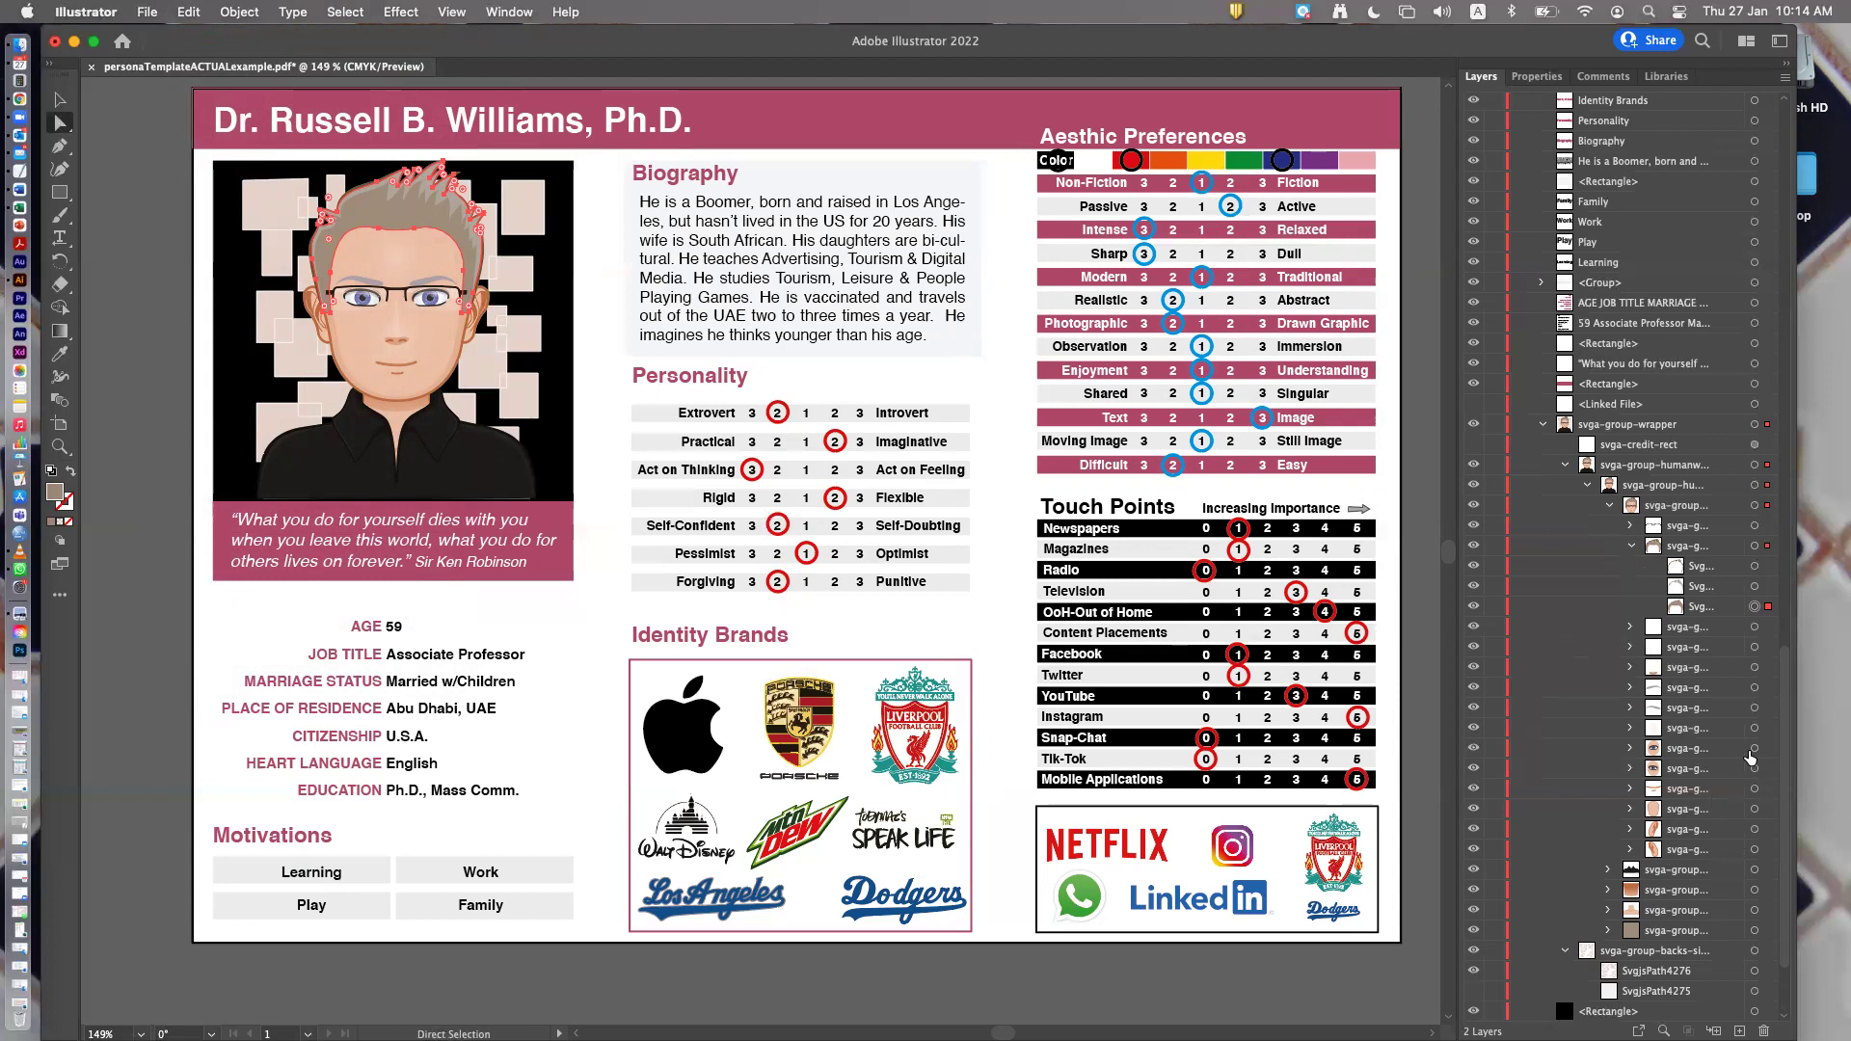
# Expand the eye group down to its deepest eyeball sublayer, then return to the Selection tool
pyautogui.click(1630, 749)
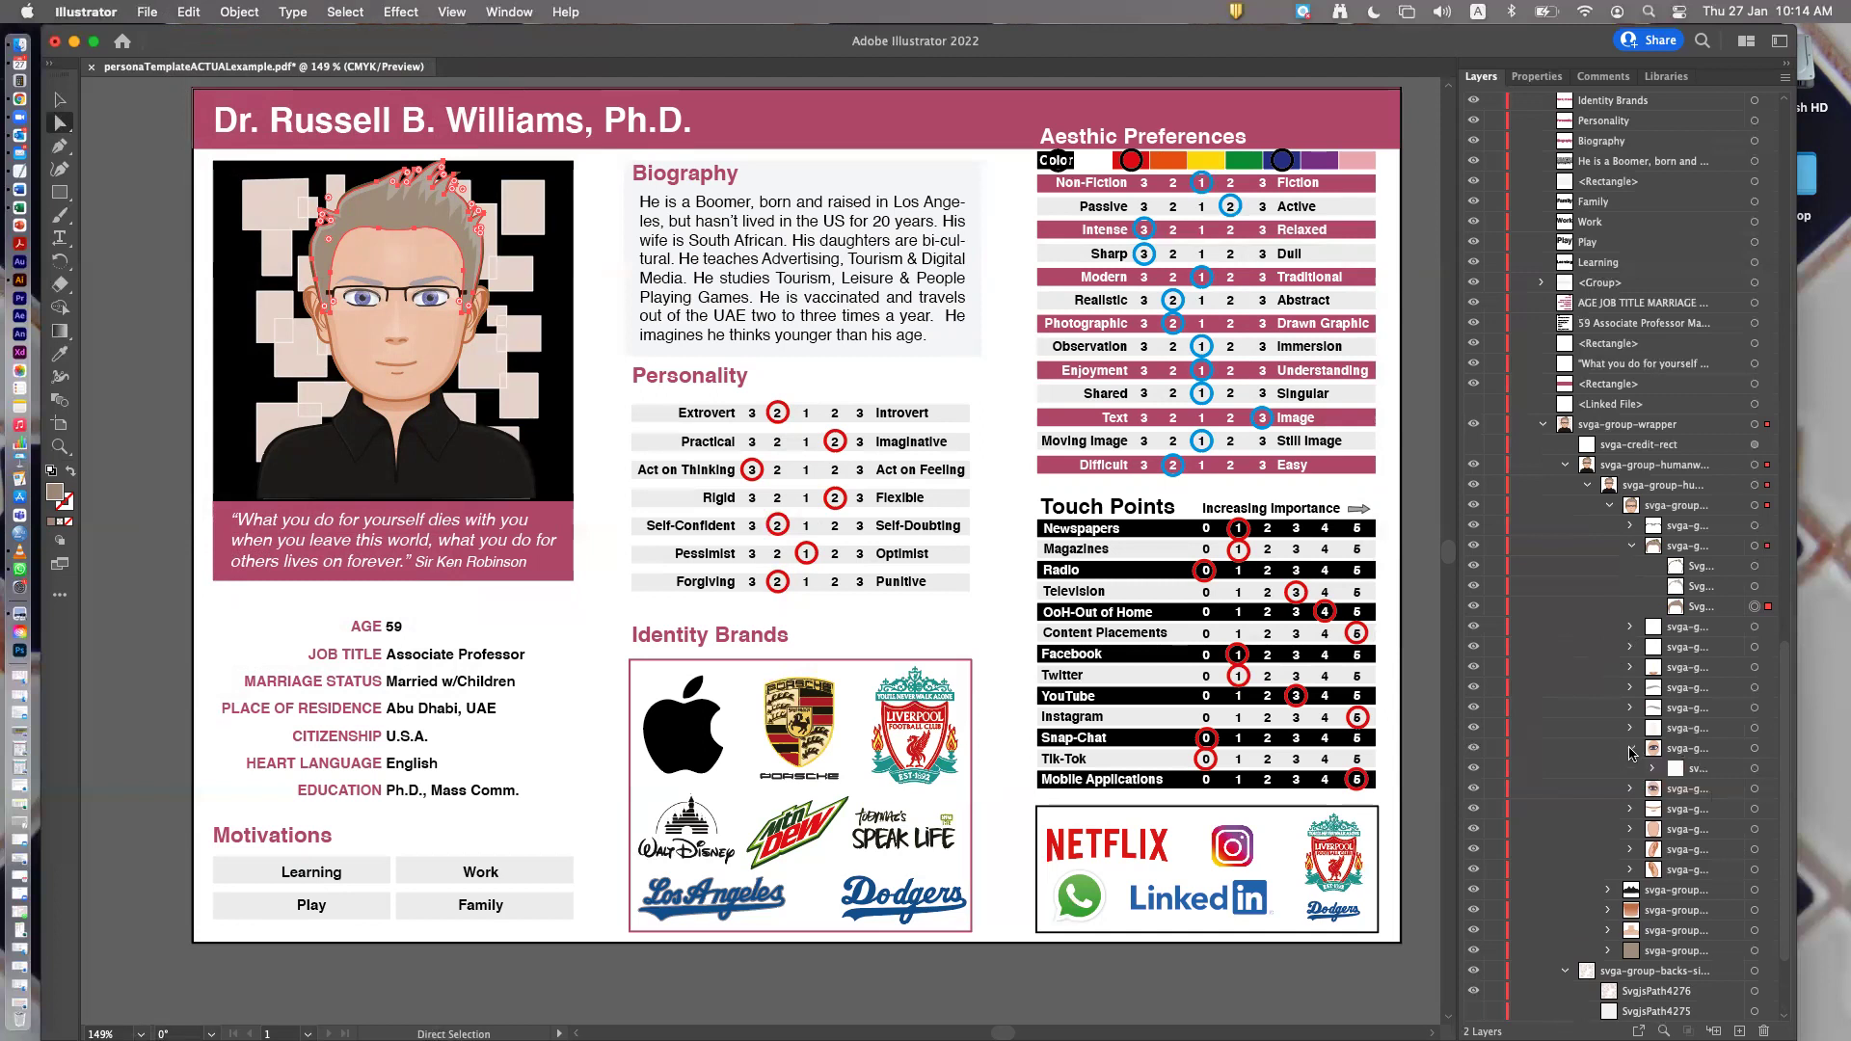
pyautogui.click(1652, 768)
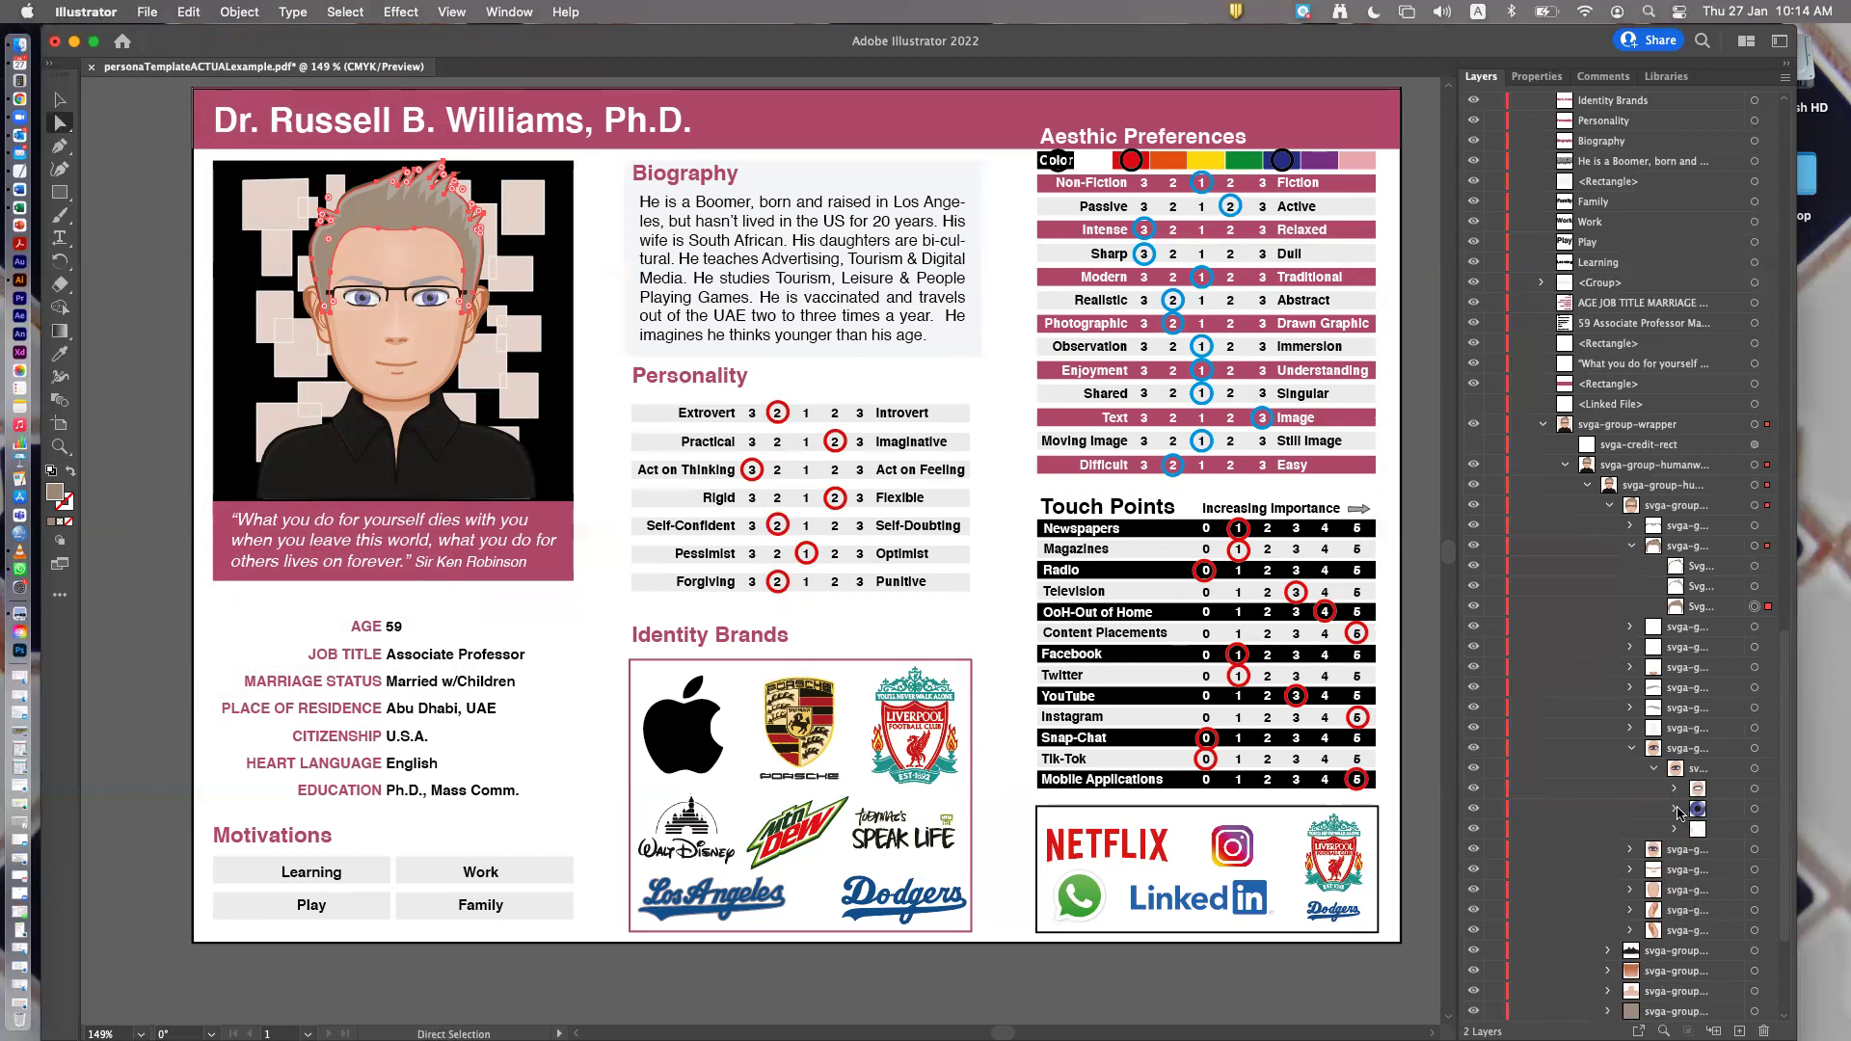
pyautogui.click(1674, 810)
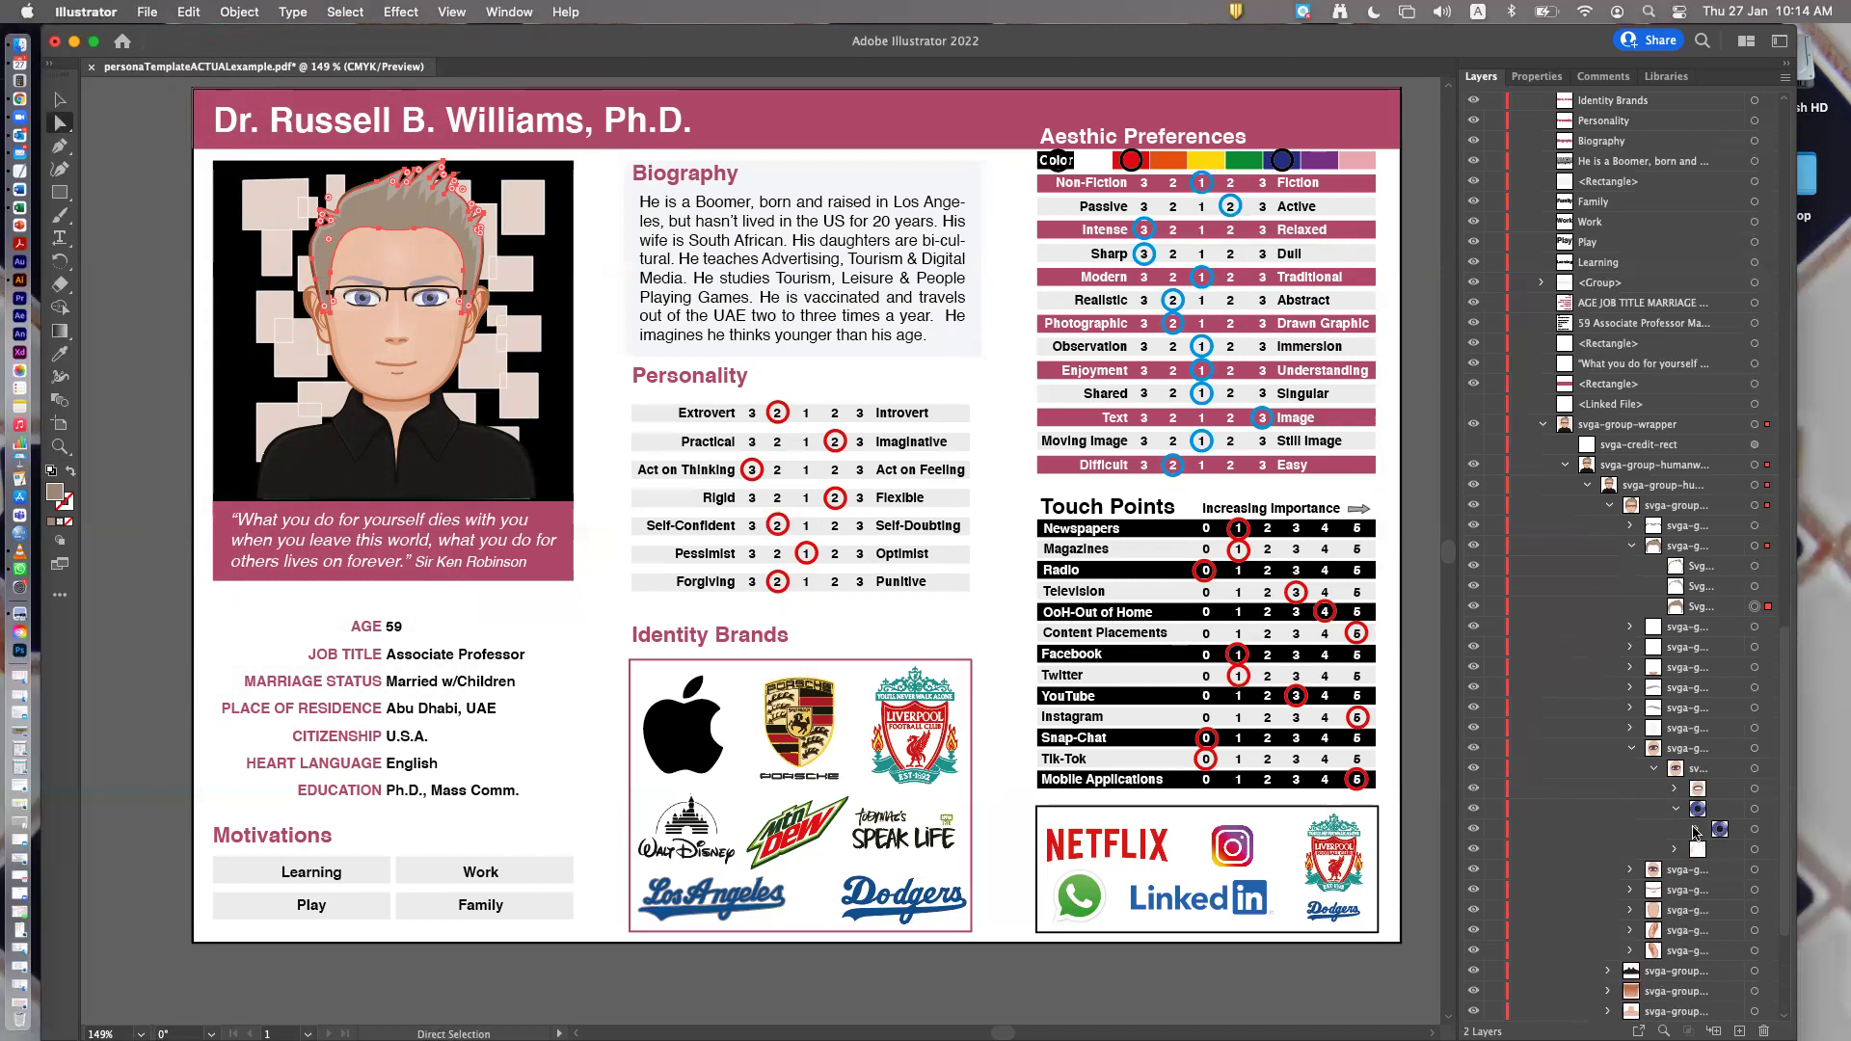
pyautogui.click(1699, 830)
pyautogui.click(1719, 849)
pyautogui.scroll(-5, 1724, 861)
pyautogui.scroll(-10, 1725, 861)
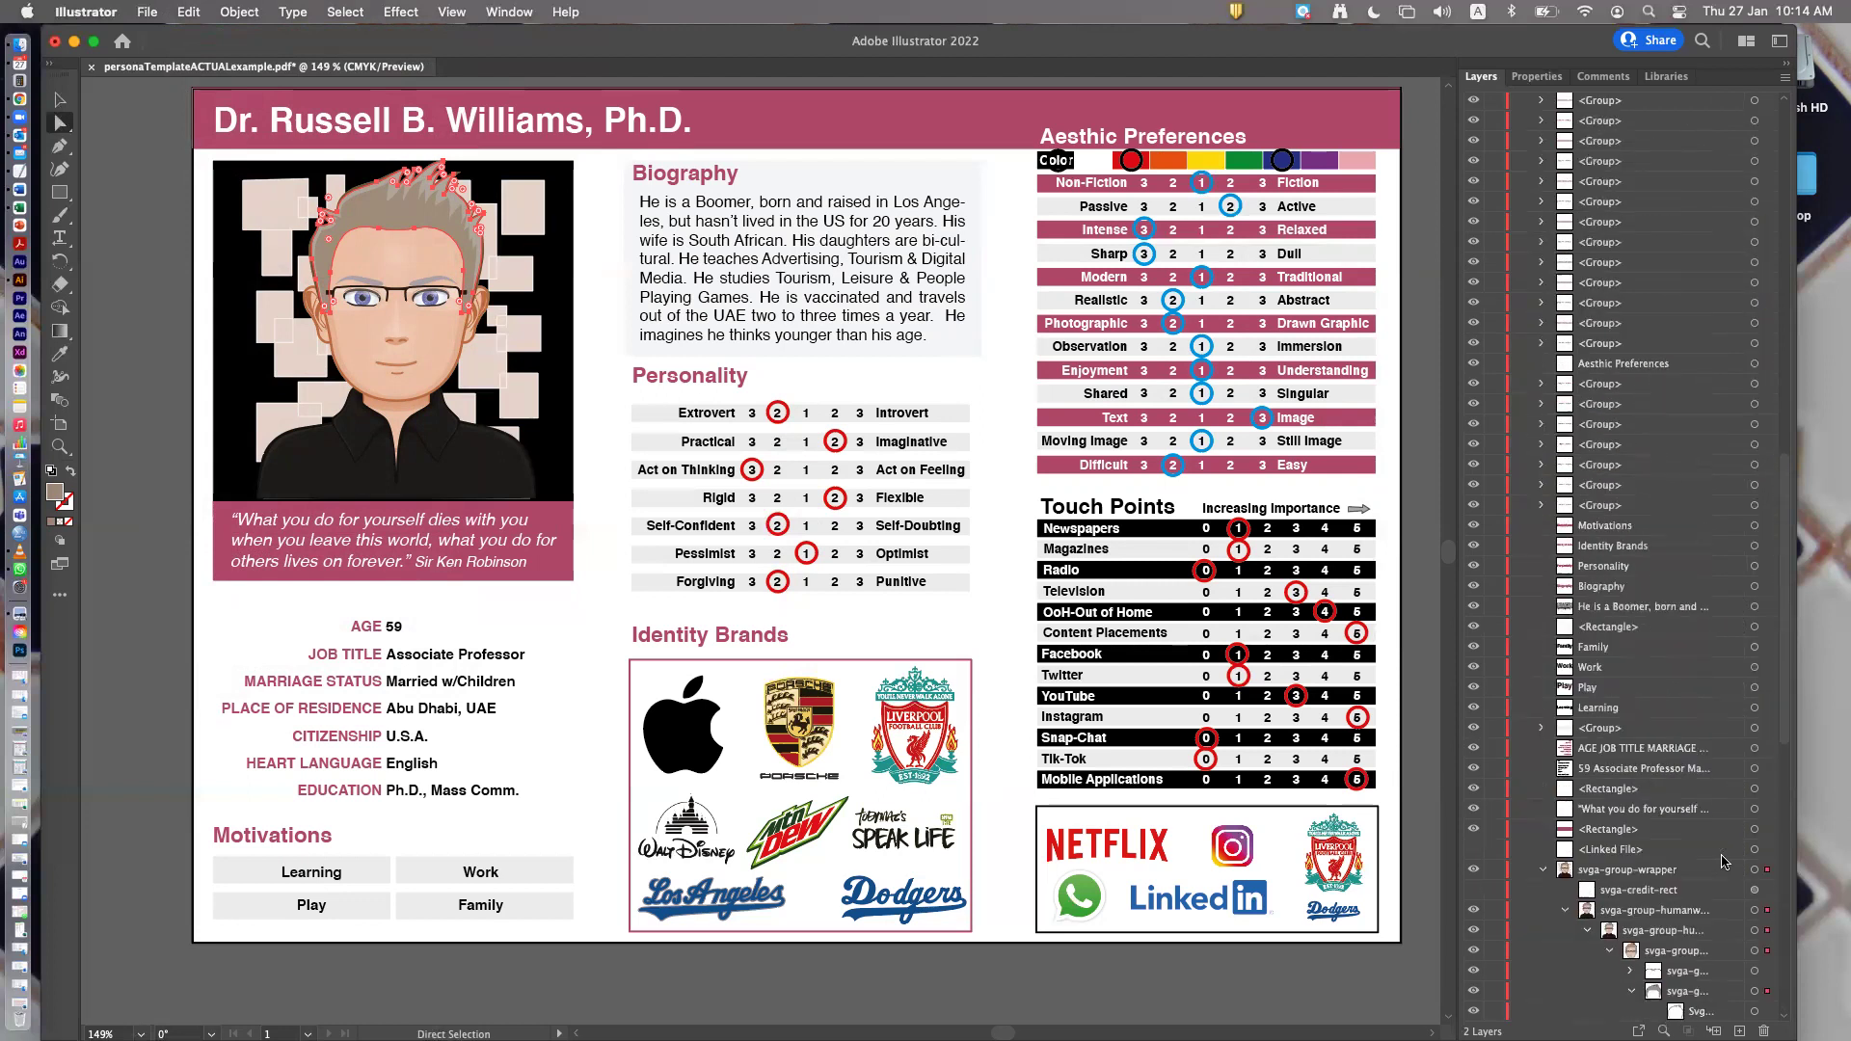
pyautogui.scroll(-10, 1639, 725)
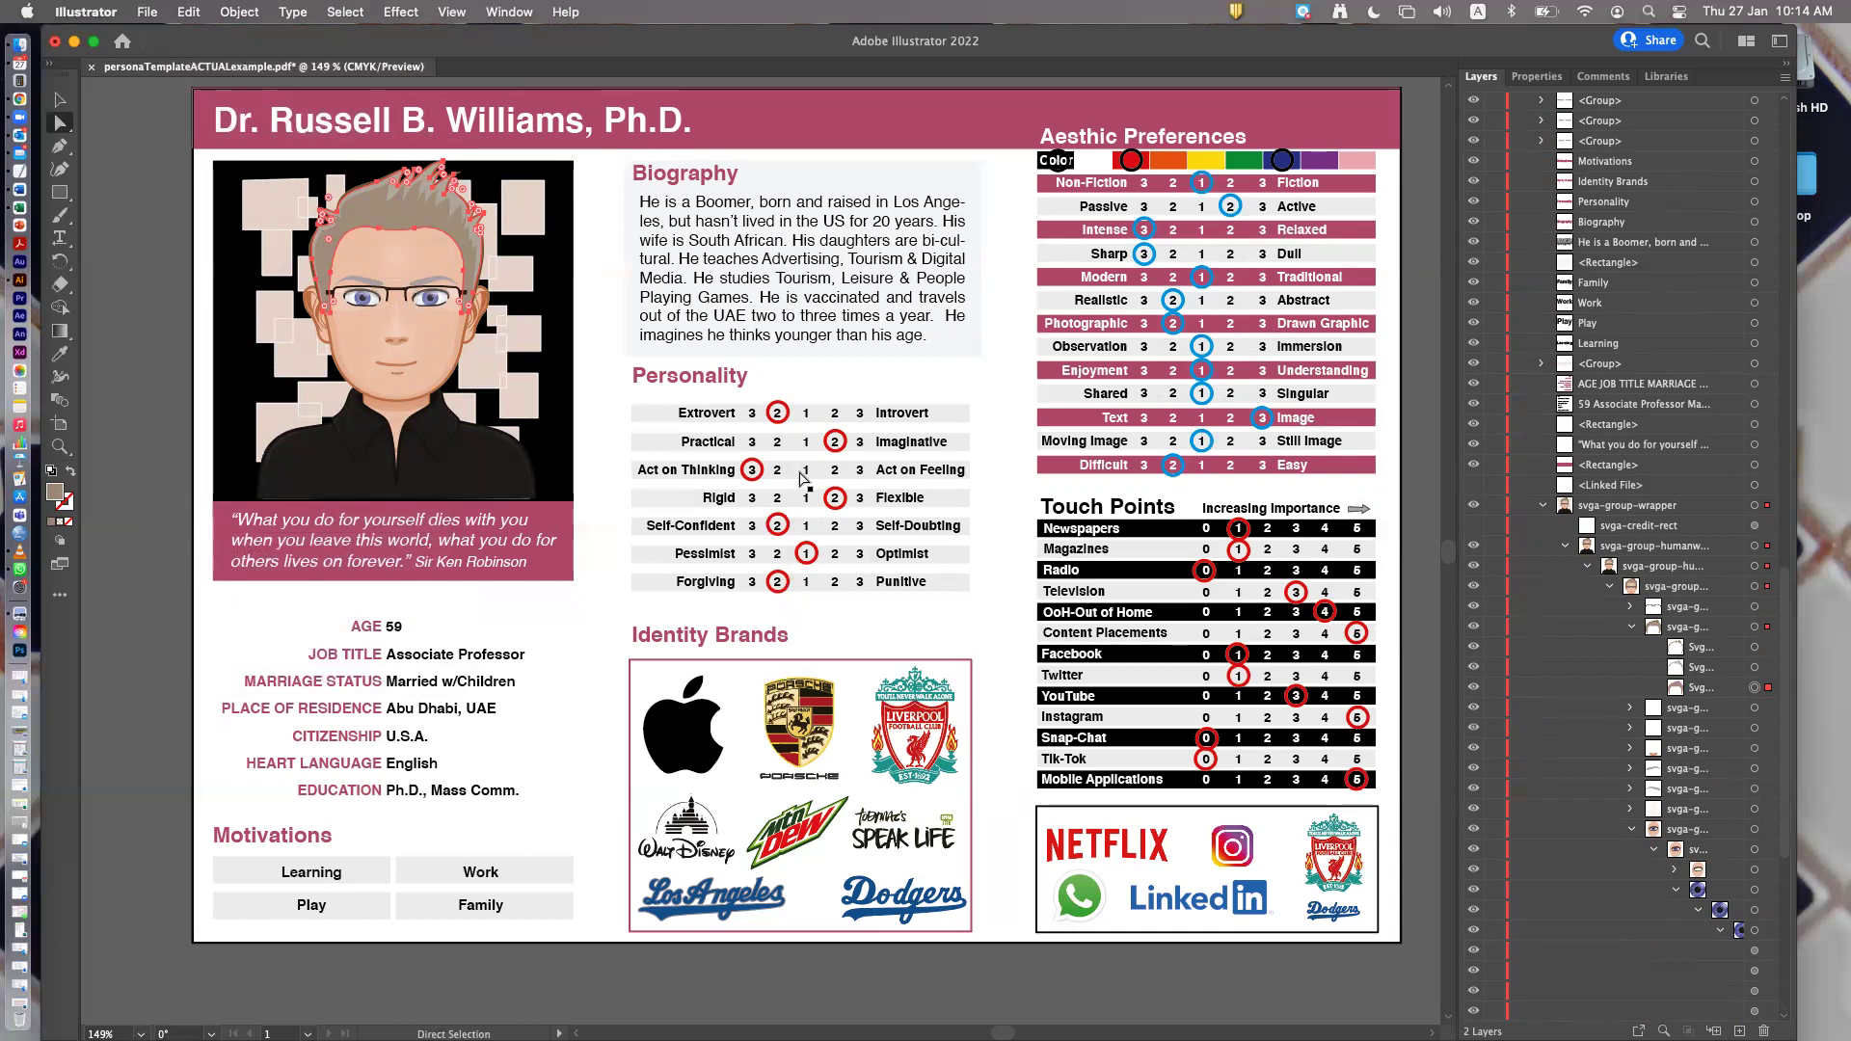
pyautogui.click(58, 100)
# In the Biography text frame, delete 'He tea' and retype it
pyautogui.click(140, 137)
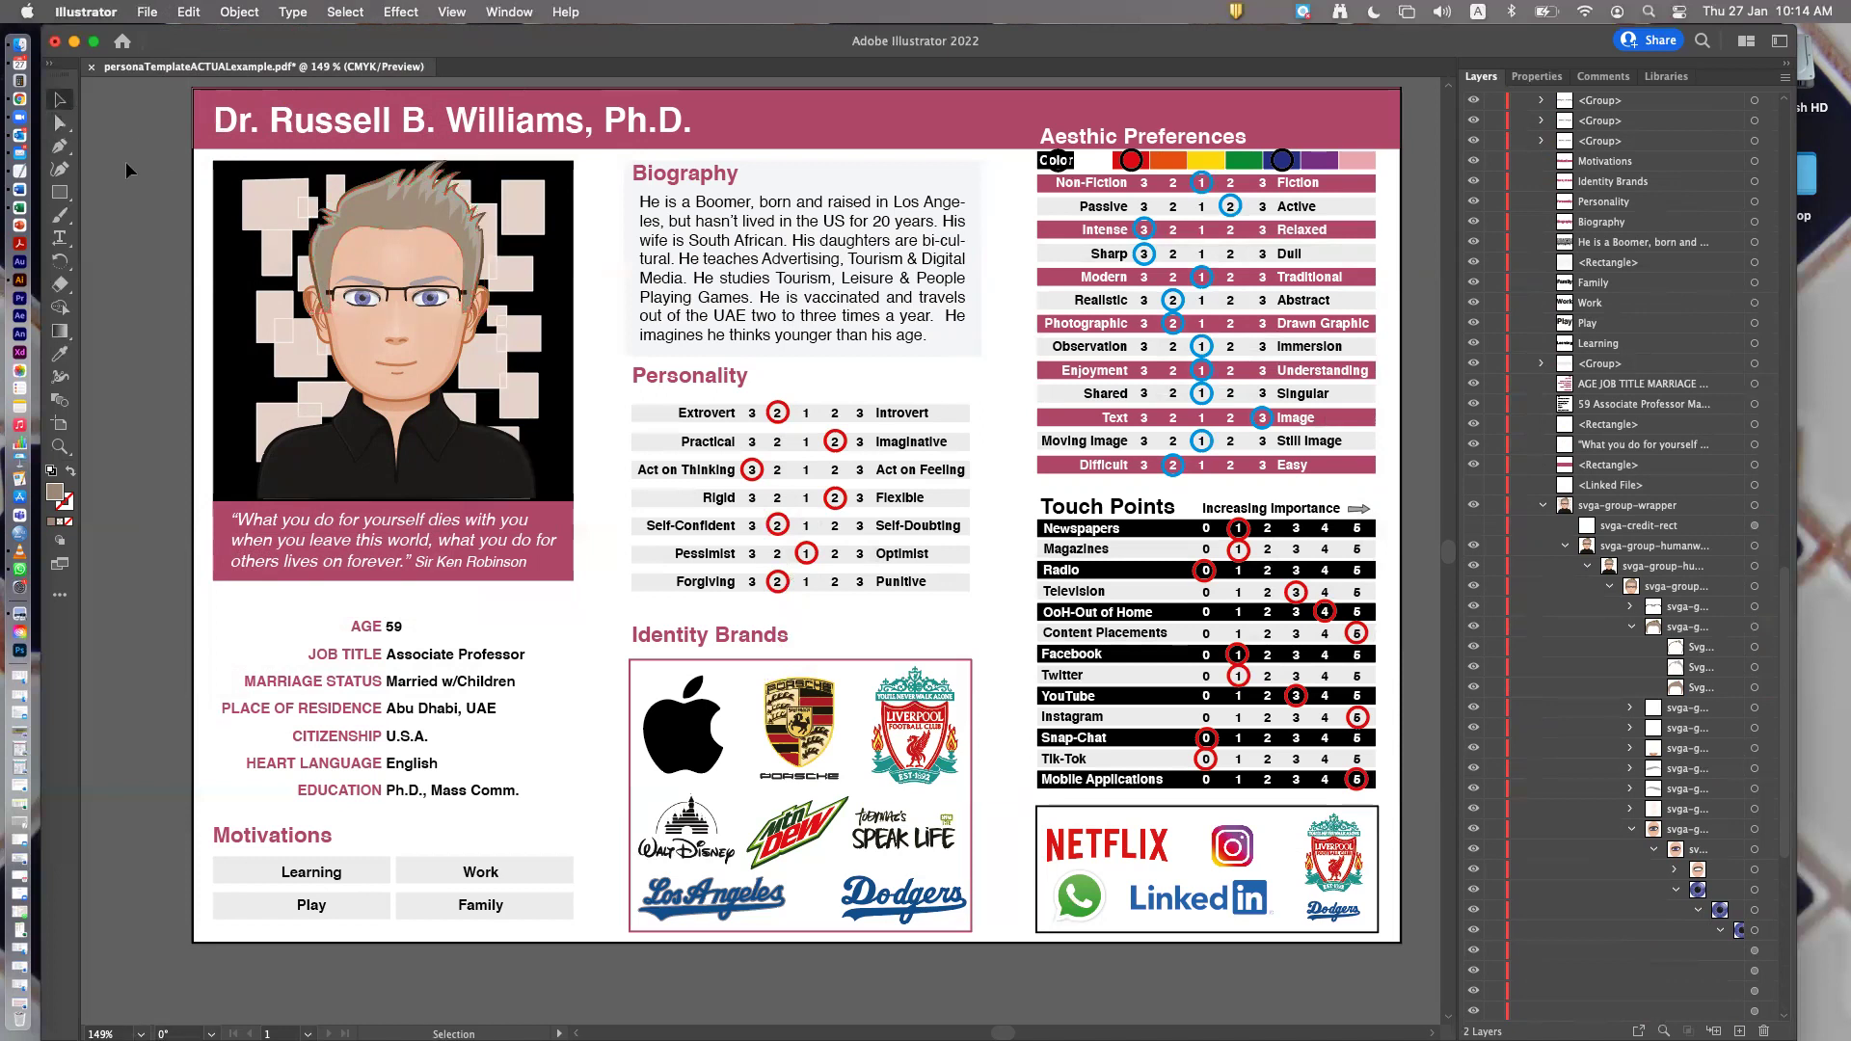
pyautogui.click(838, 239)
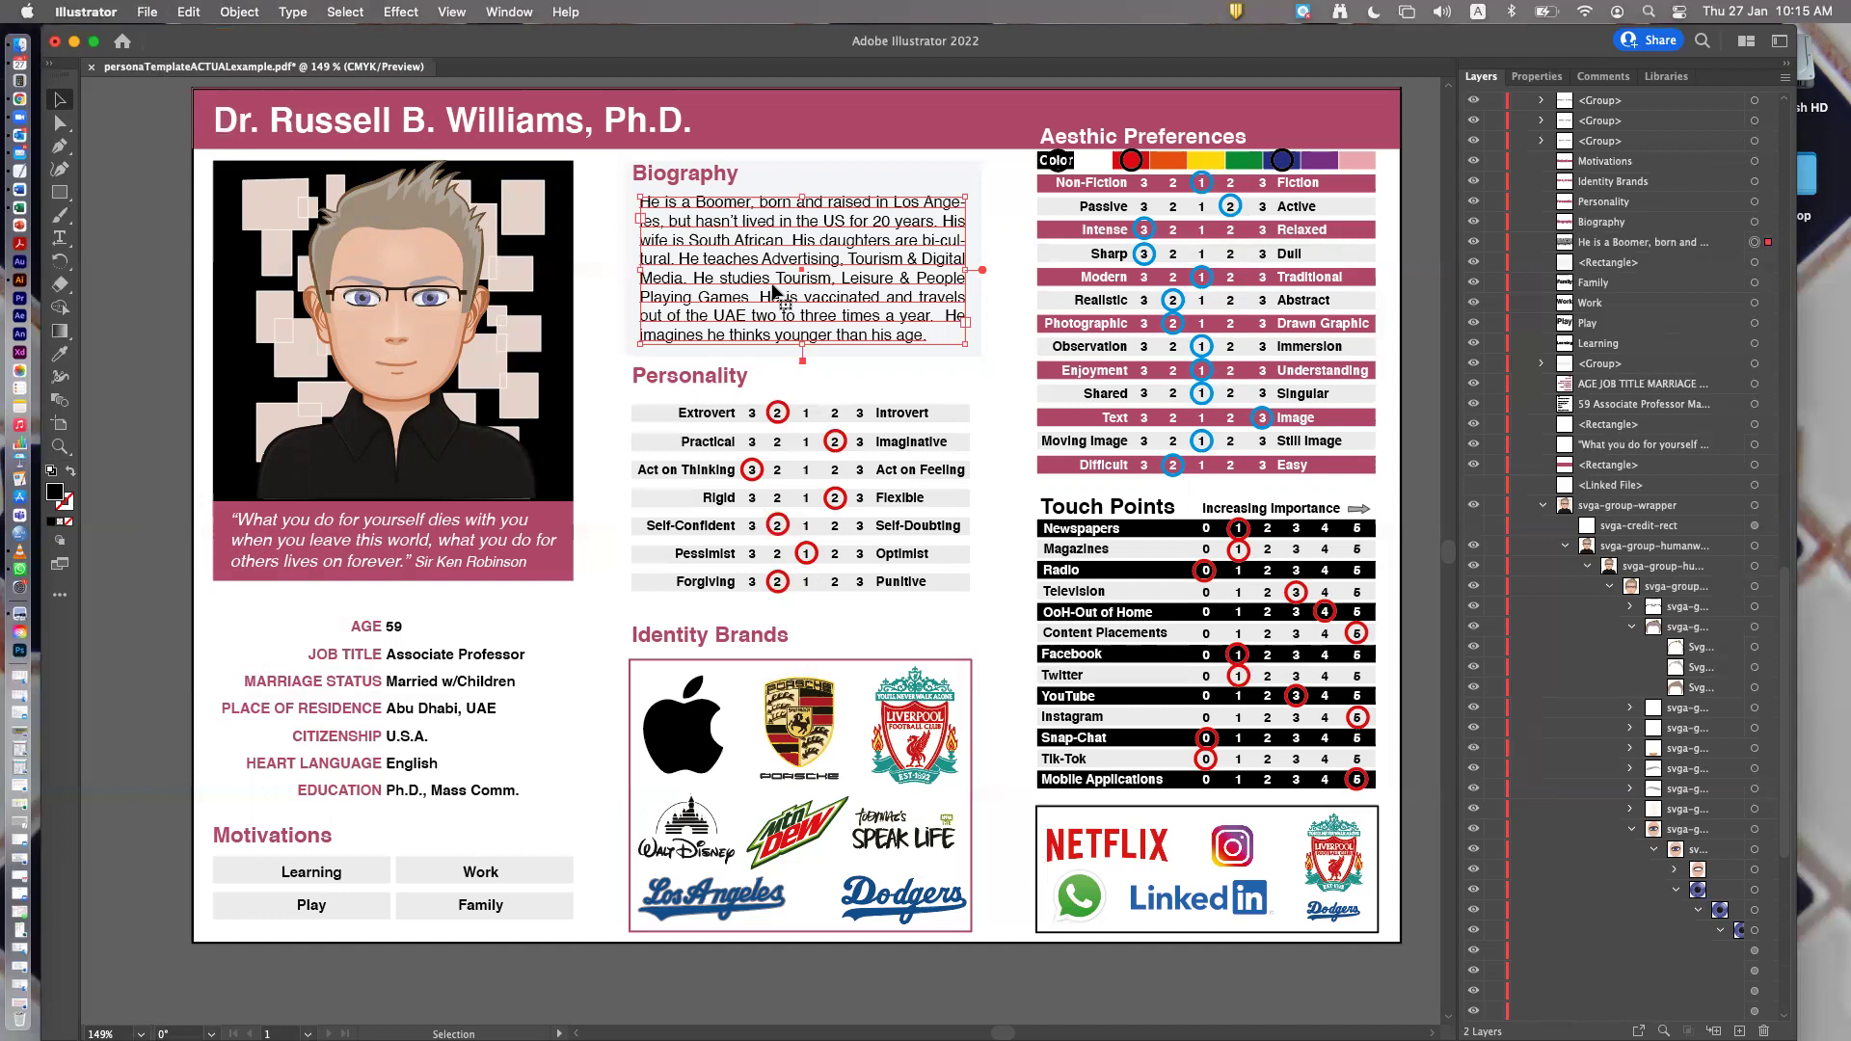
pyautogui.doubleClick(726, 258)
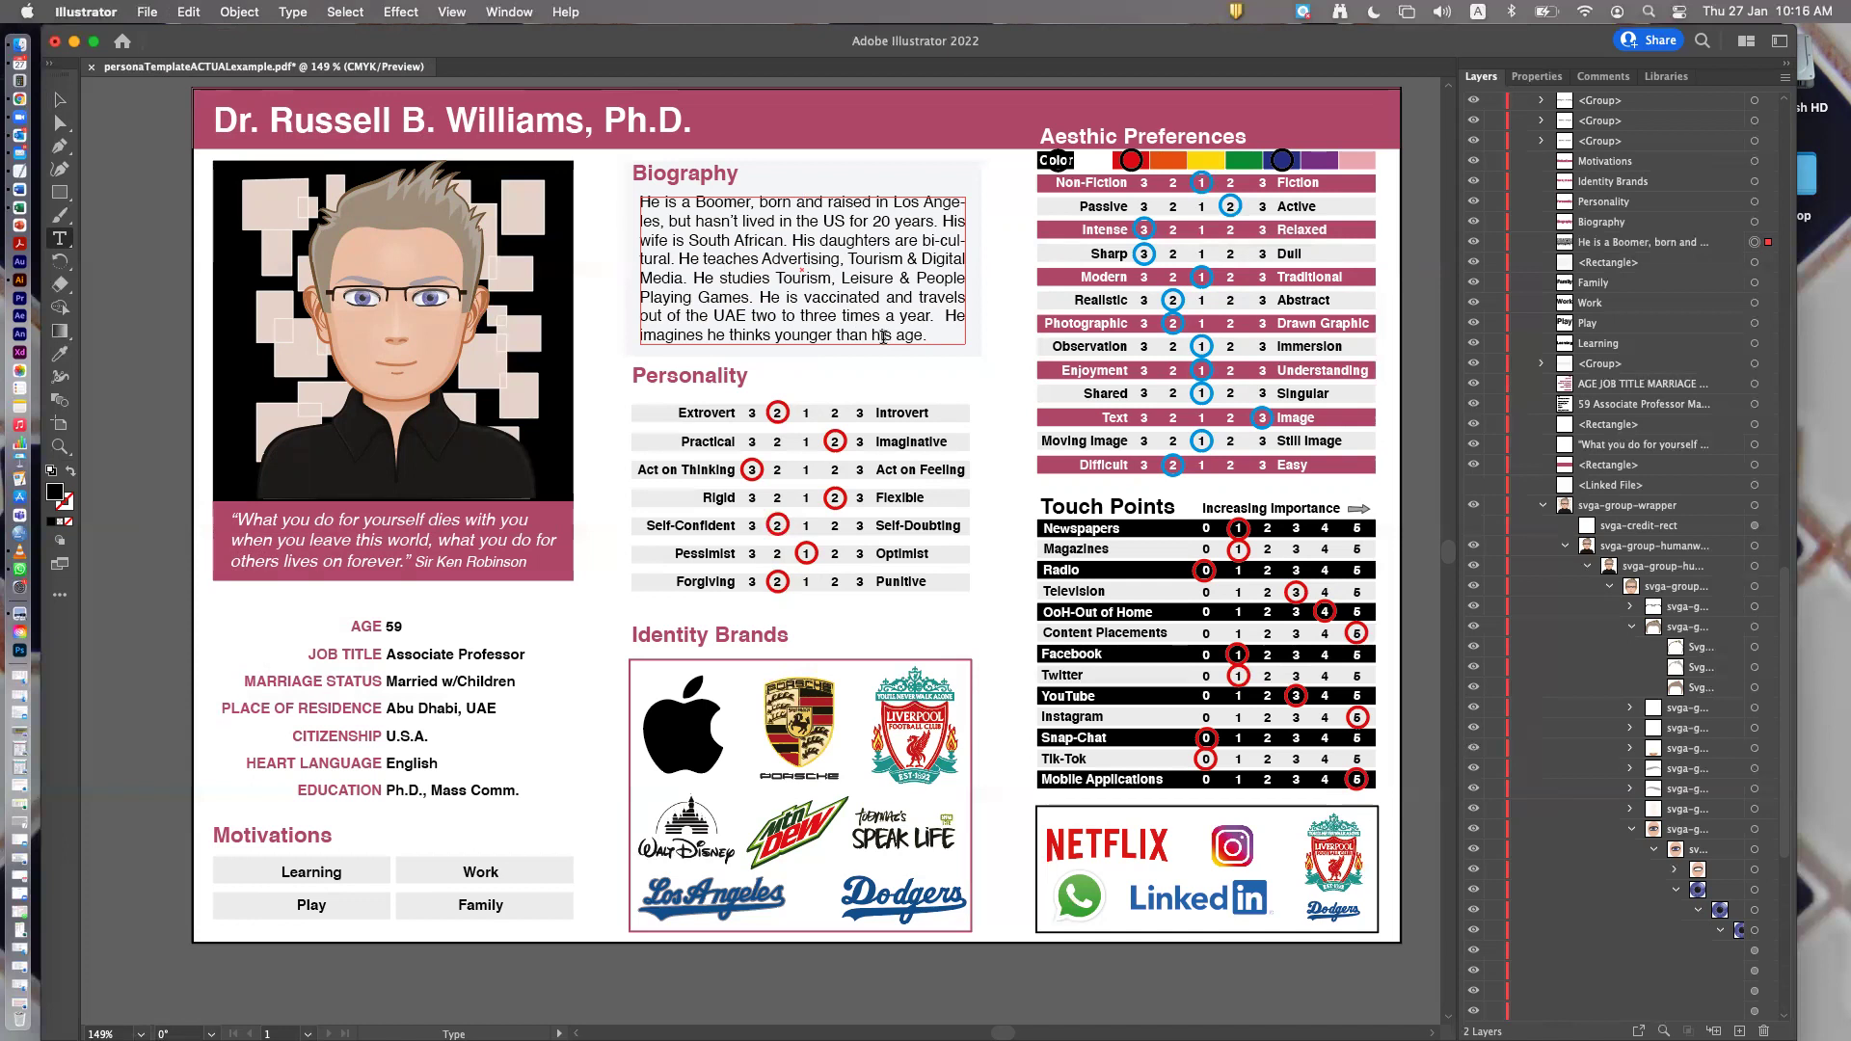
pyautogui.press('BackSpace')
pyautogui.press('BackSpace')
pyautogui.press('BackSpace')
pyautogui.press('BackSpace')
pyautogui.press('BackSpace')
pyautogui.press('BackSpace')
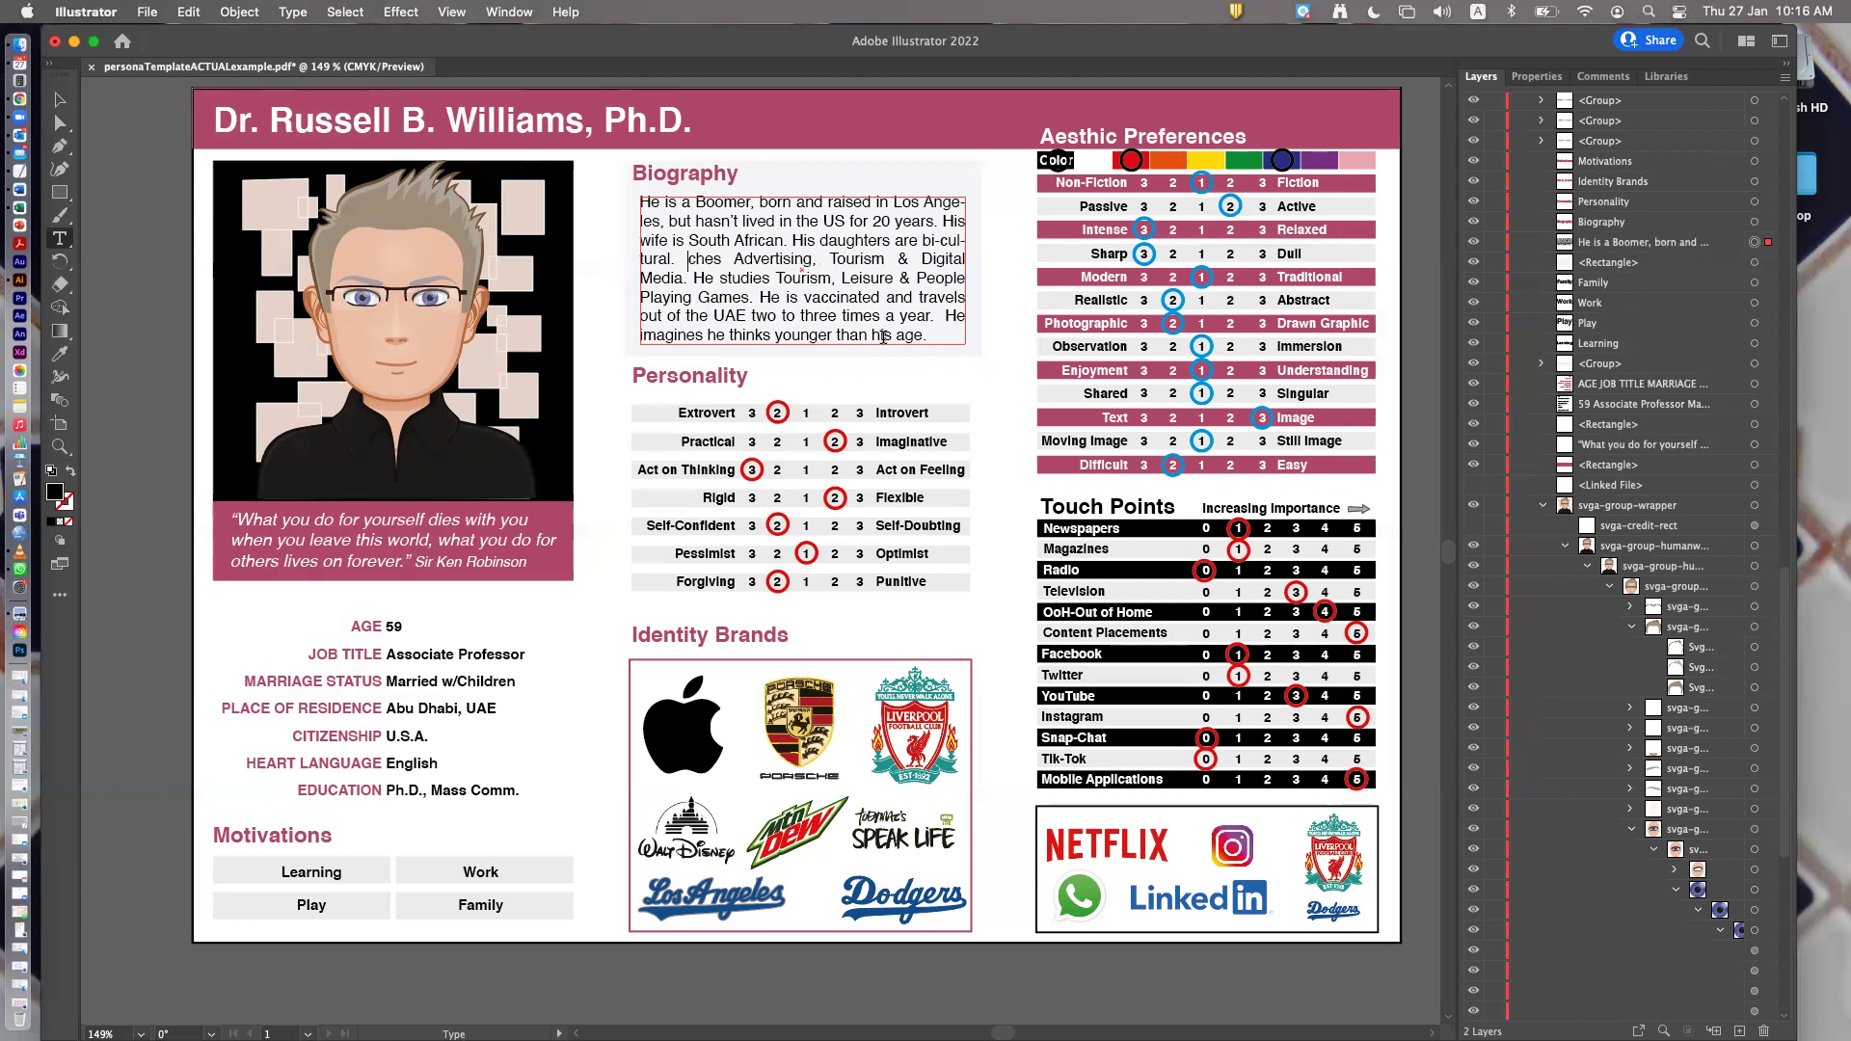
pyautogui.write('He tea')
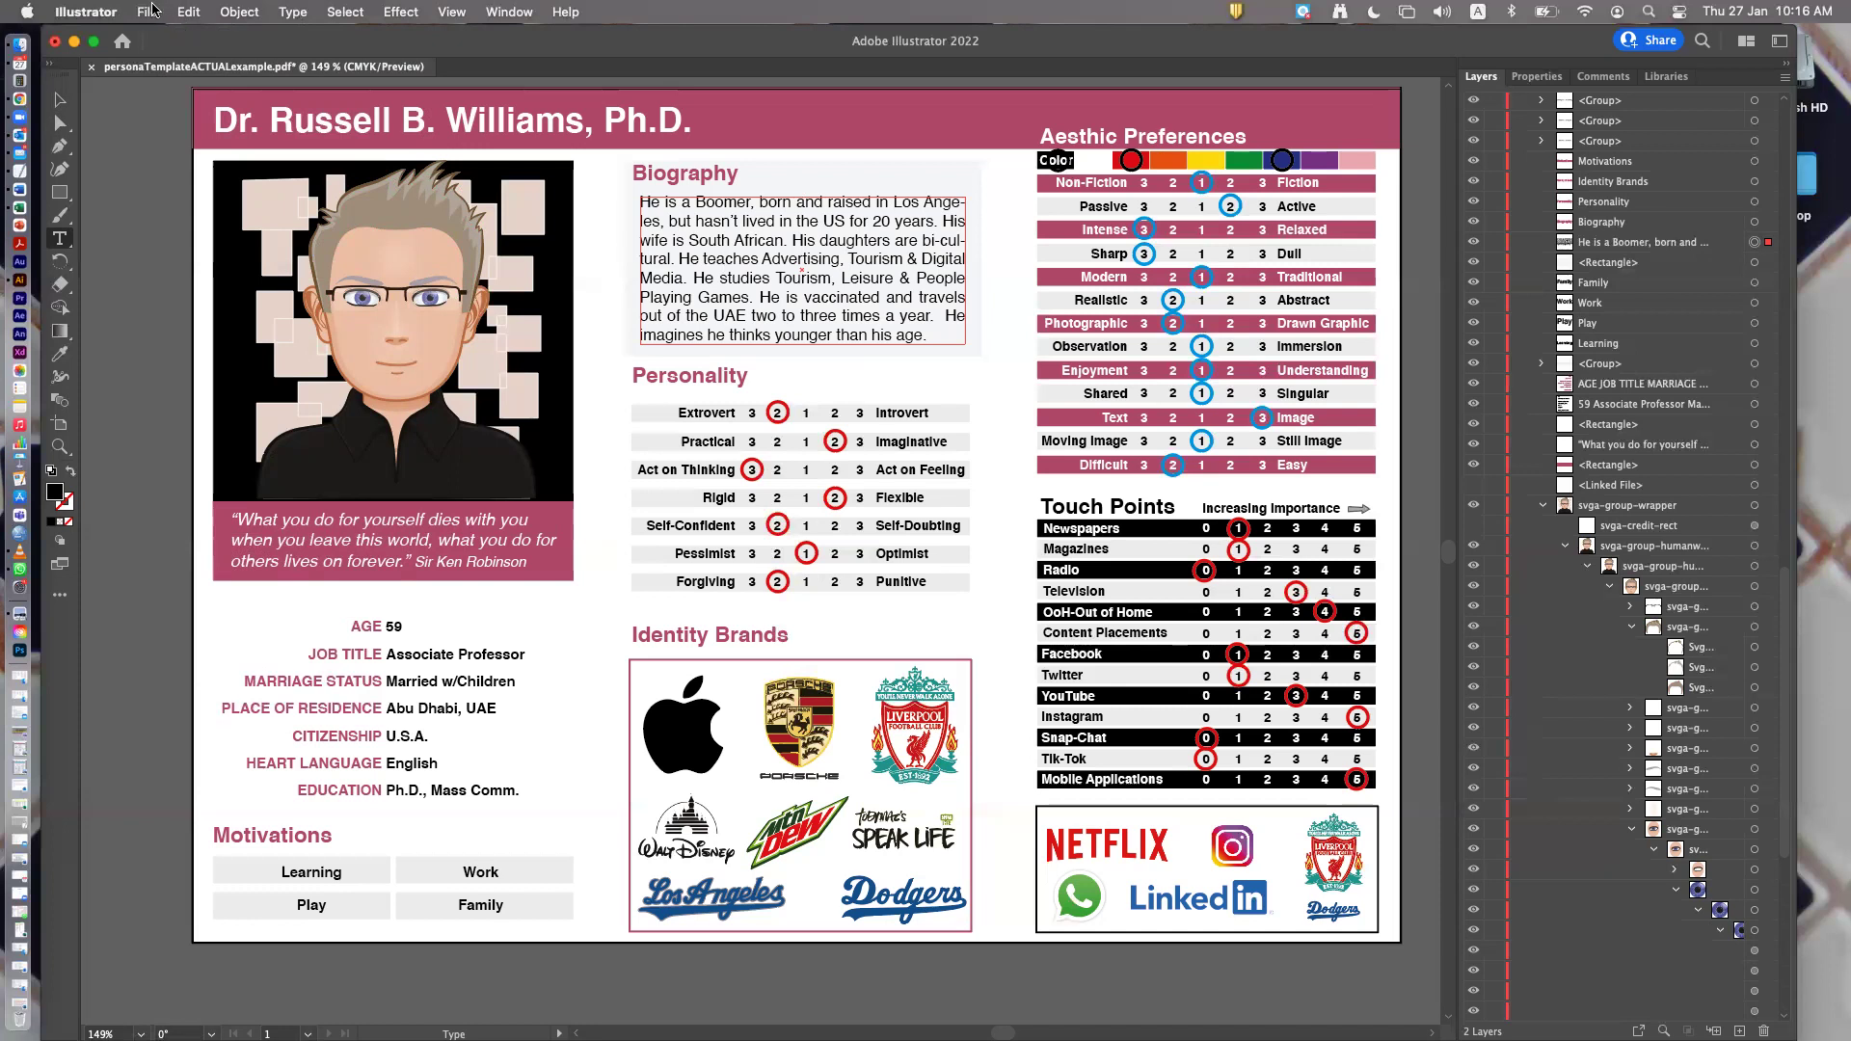
# Open personaTemplateACTUALwithDescriptions.pdf from the visualPersona folder
pyautogui.click(149, 12)
pyautogui.click(159, 84)
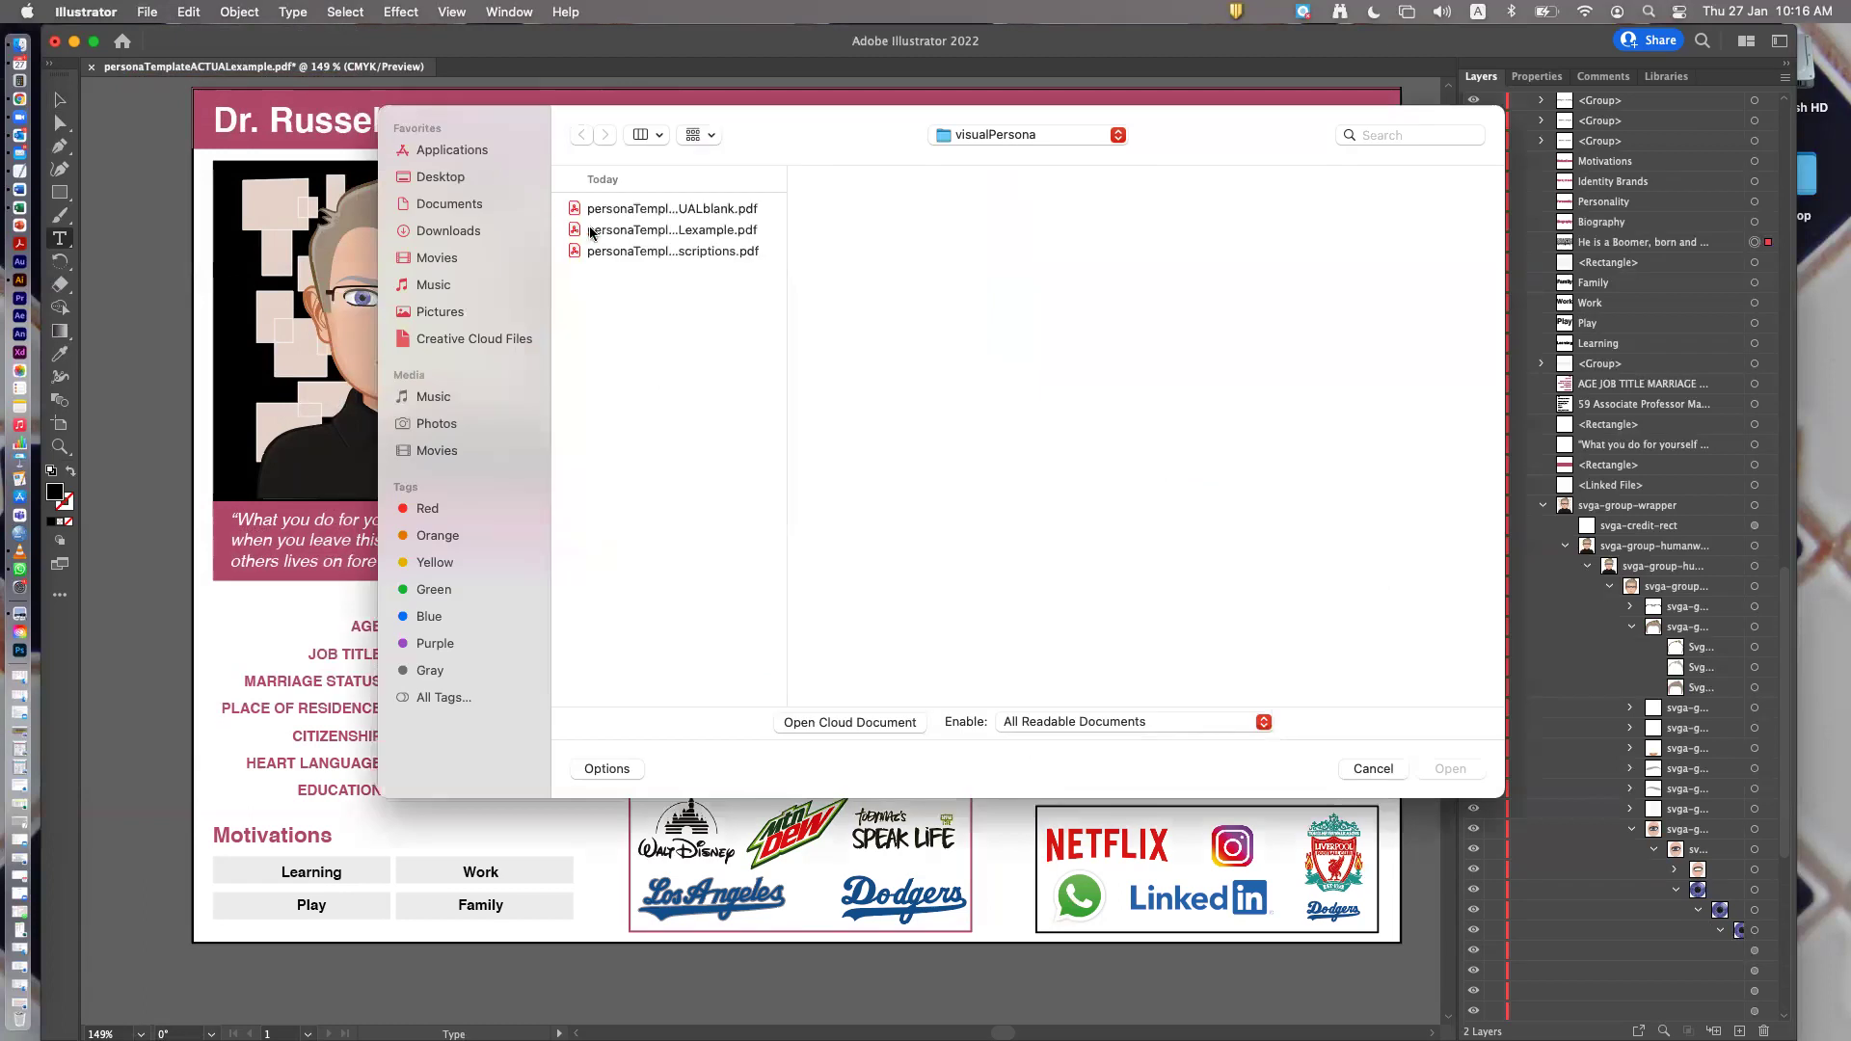
pyautogui.click(599, 255)
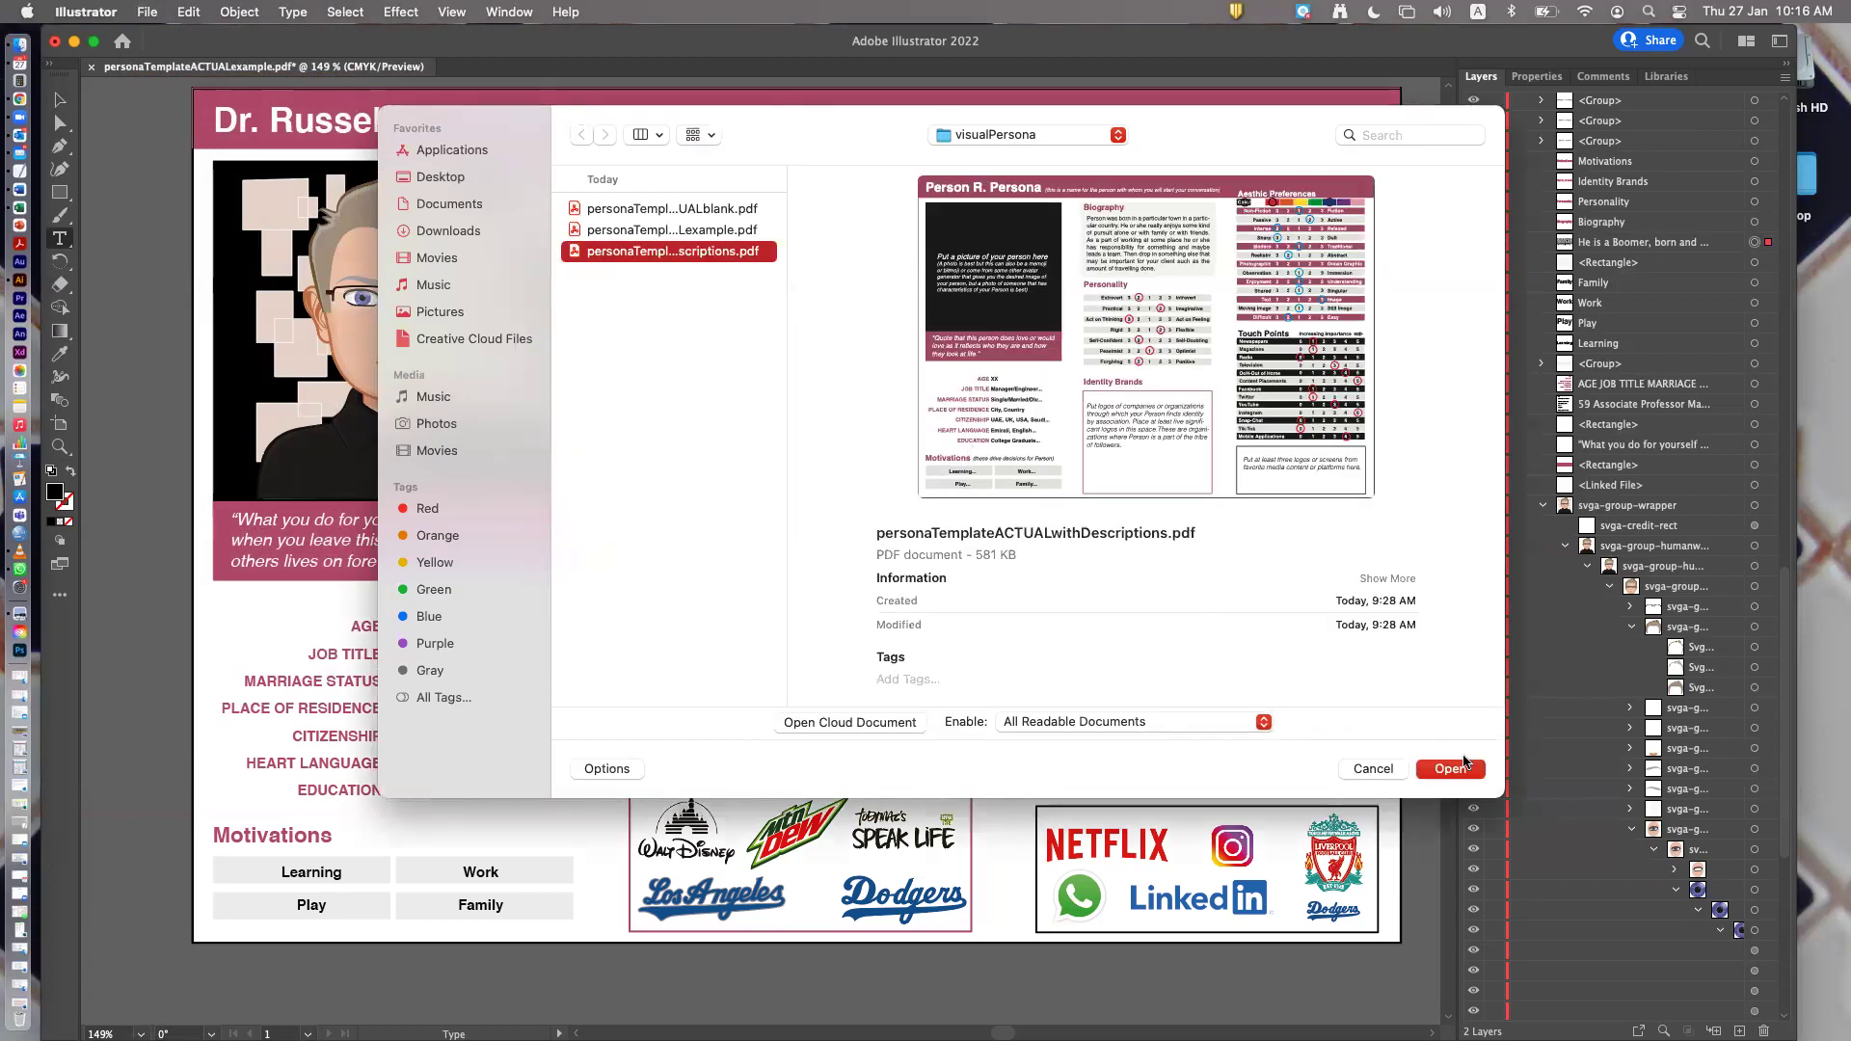
pyautogui.click(1461, 767)
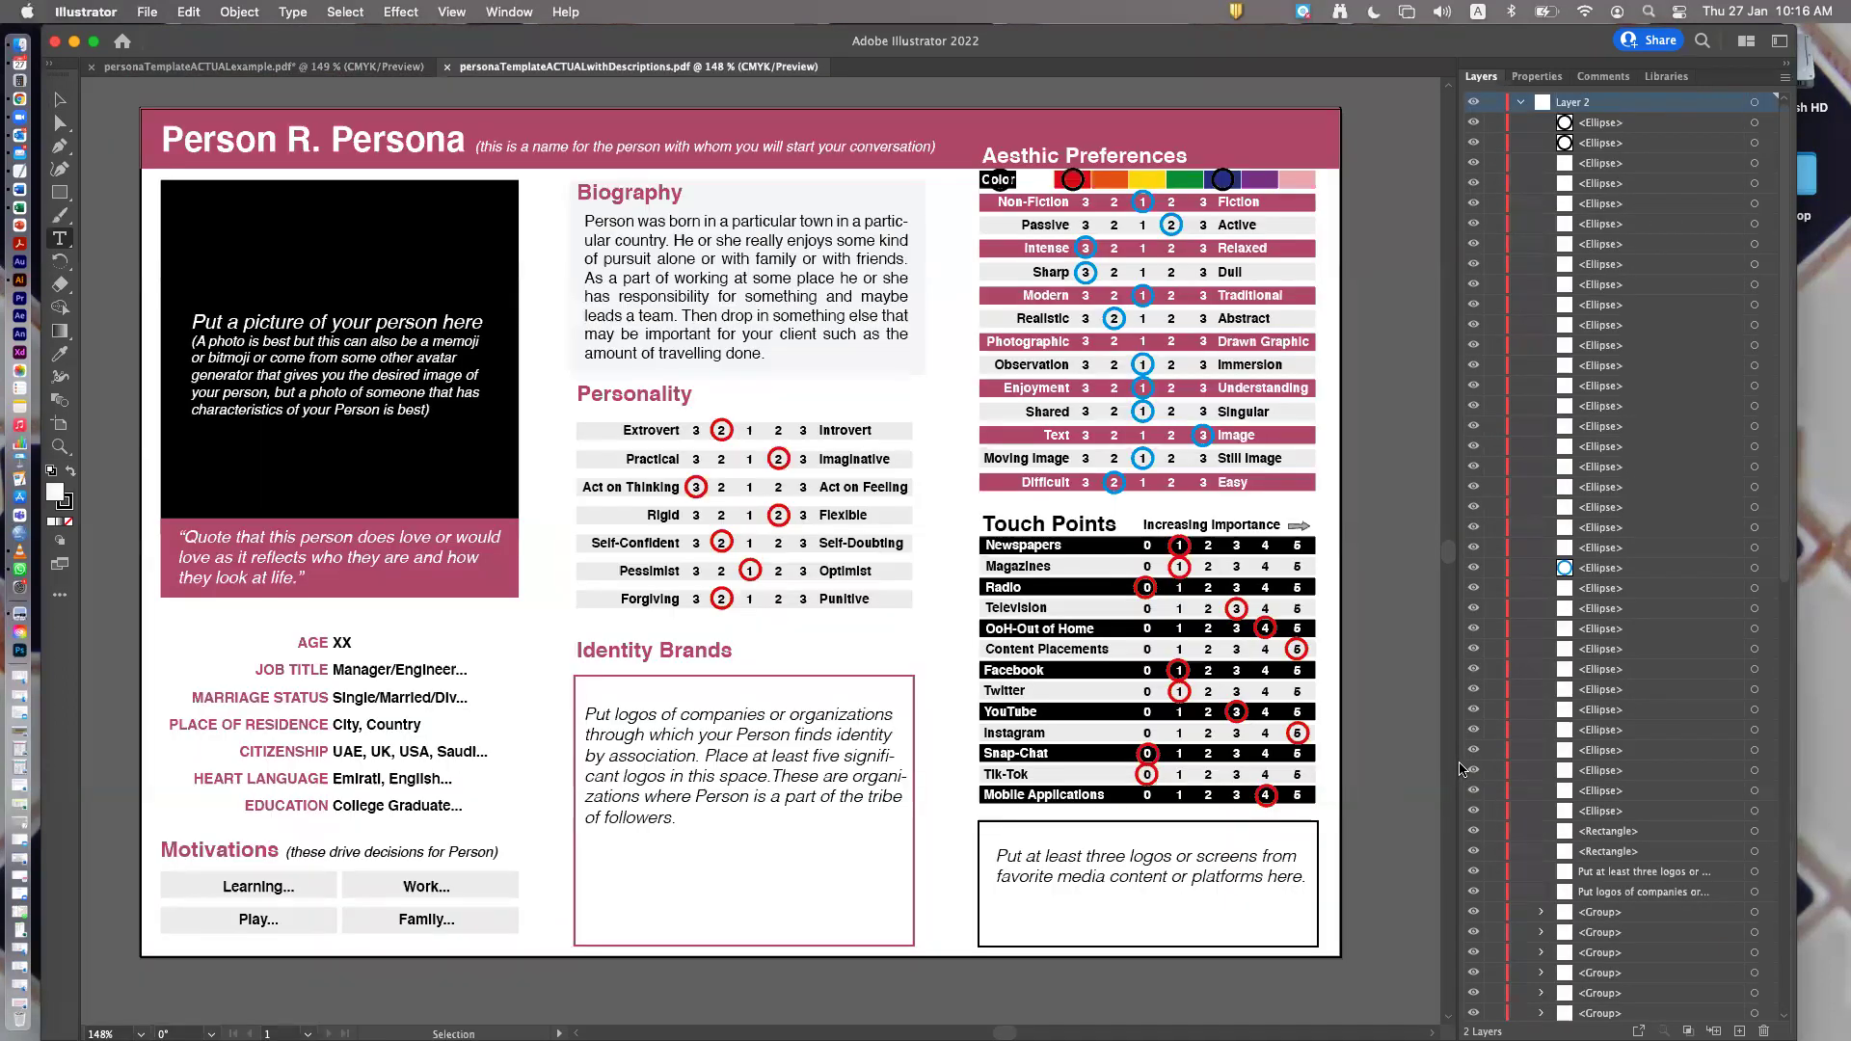
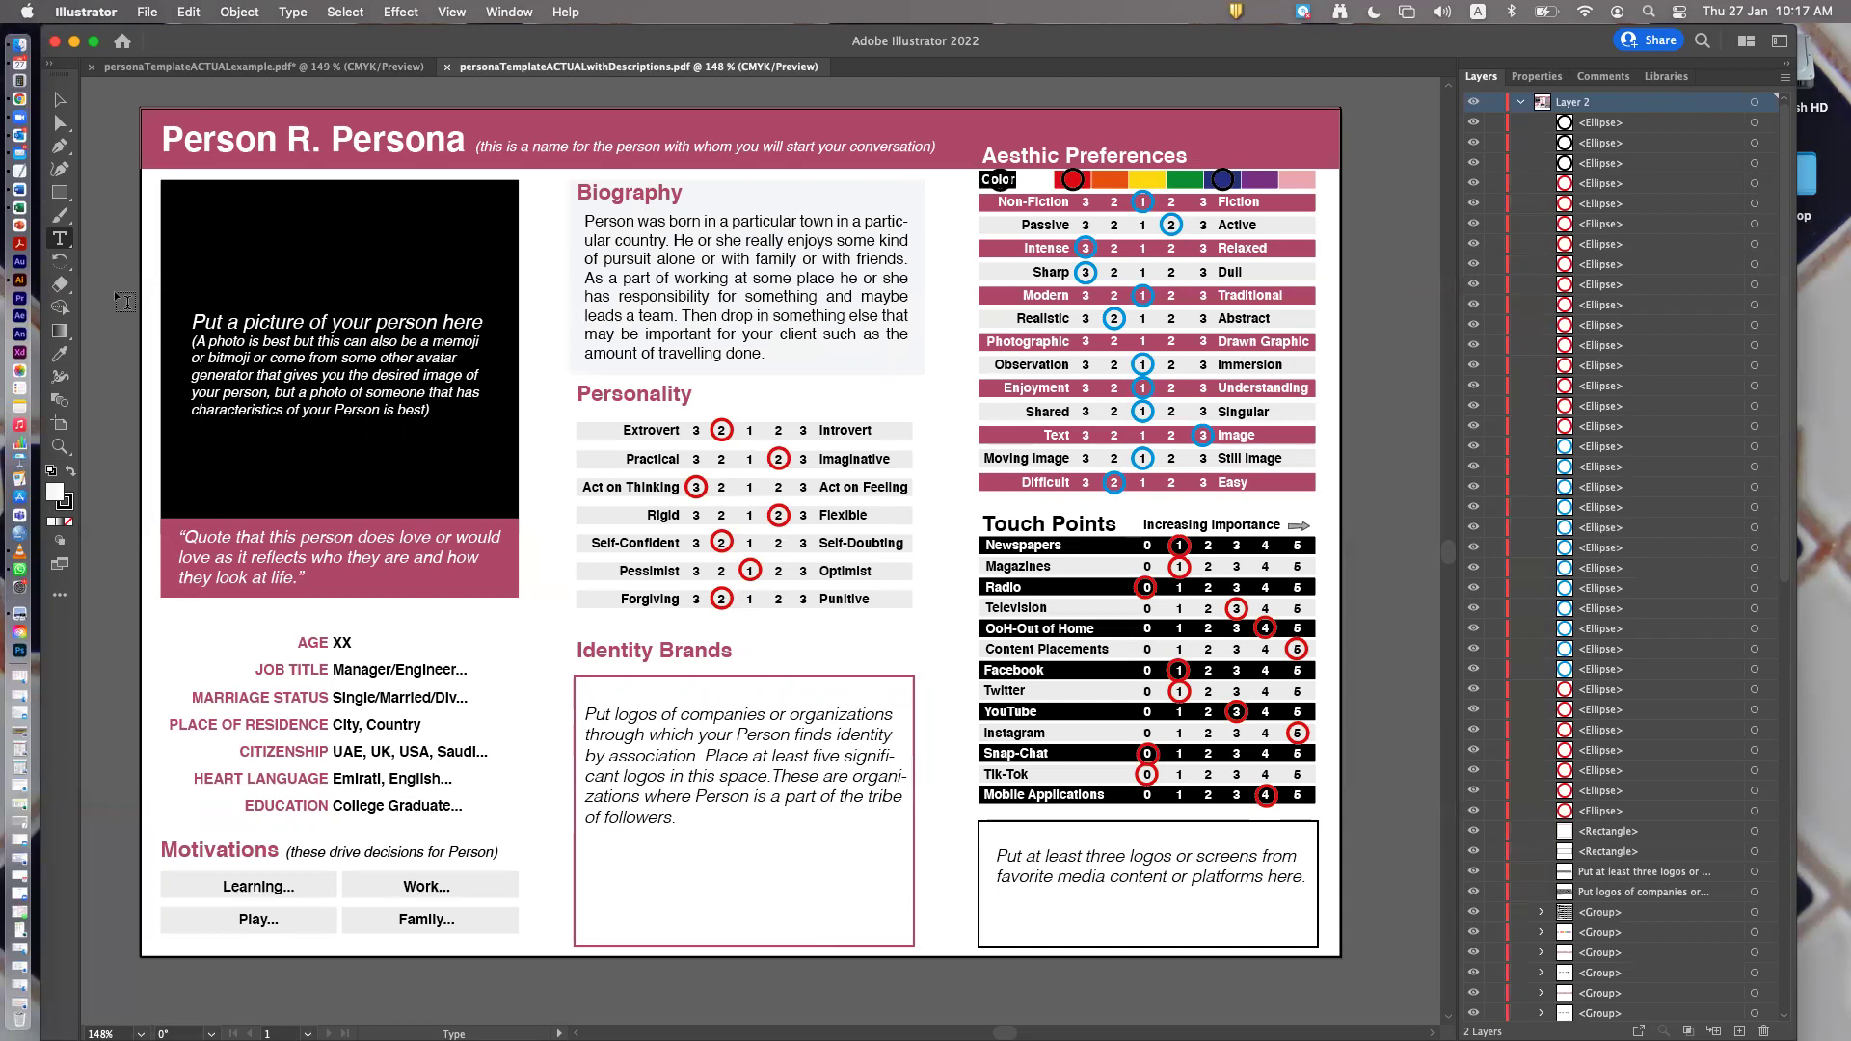
# Select the Biography text frame, enter text editing briefly, then exit
pyautogui.click(61, 100)
pyautogui.click(62, 126)
pyautogui.click(762, 286)
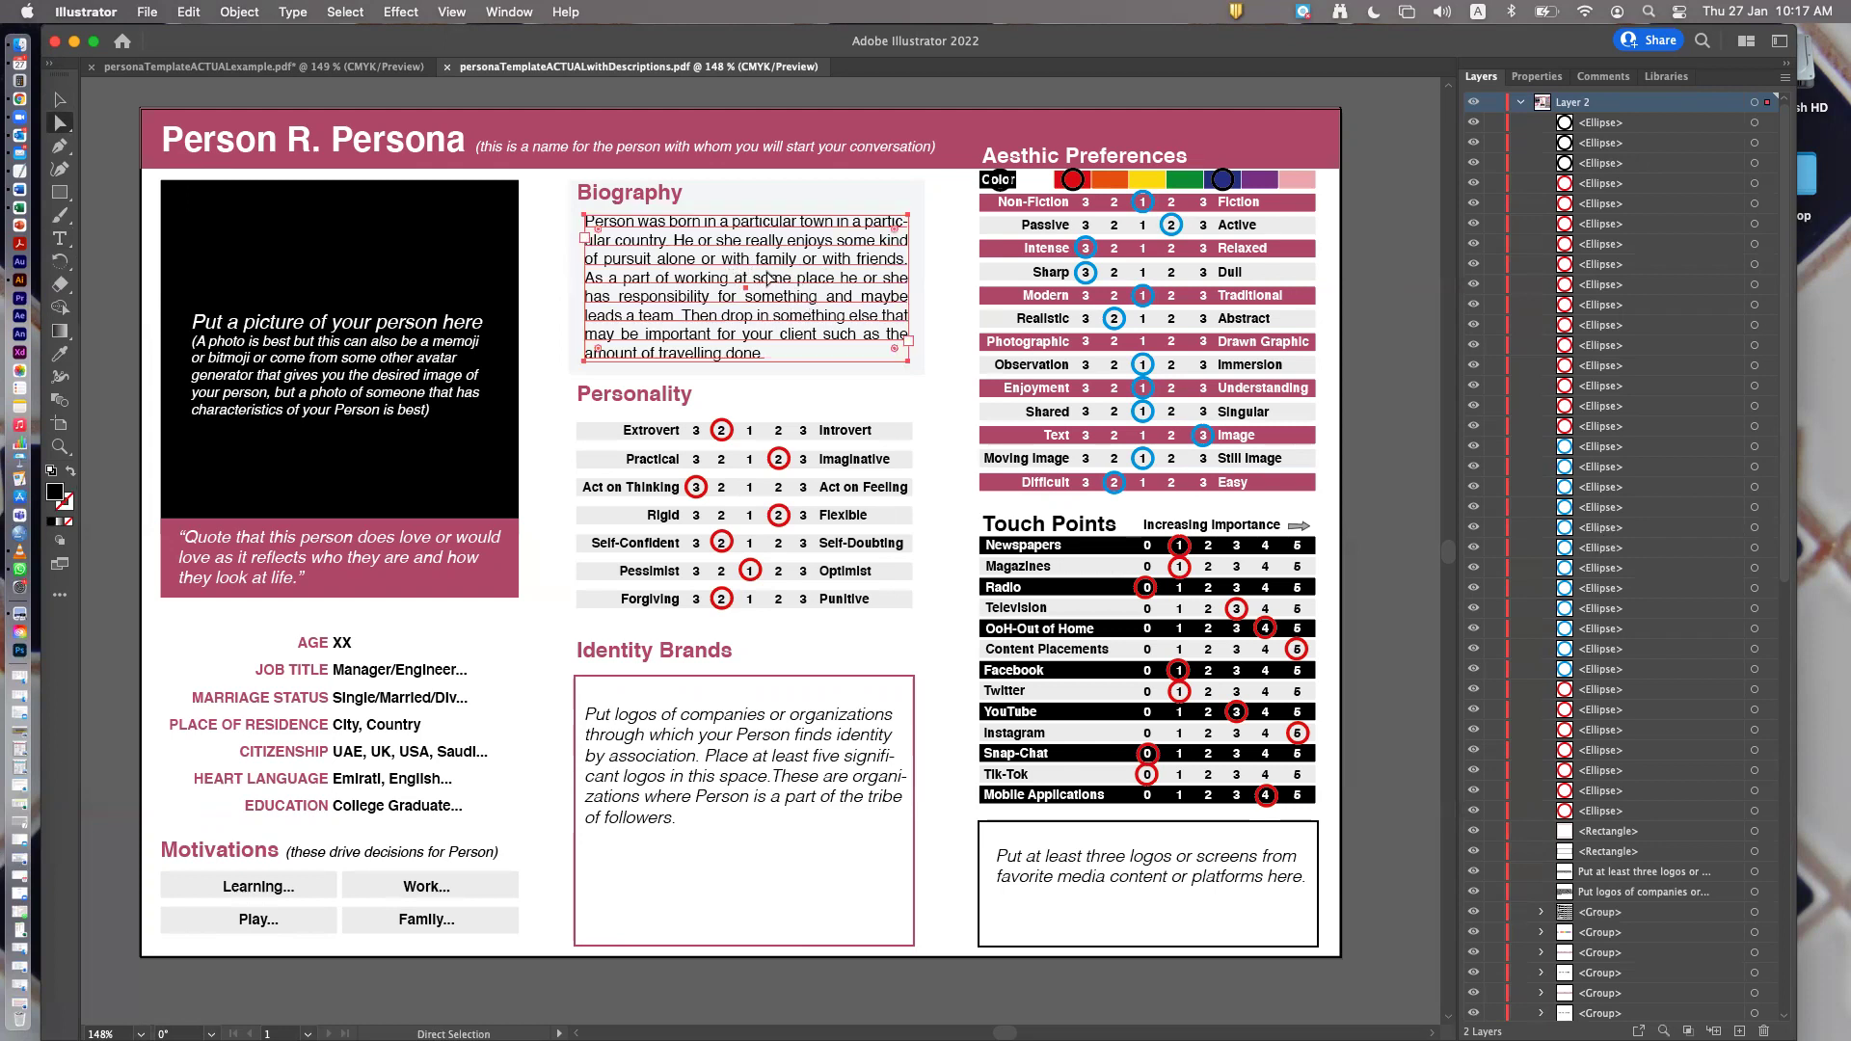
pyautogui.doubleClick(770, 277)
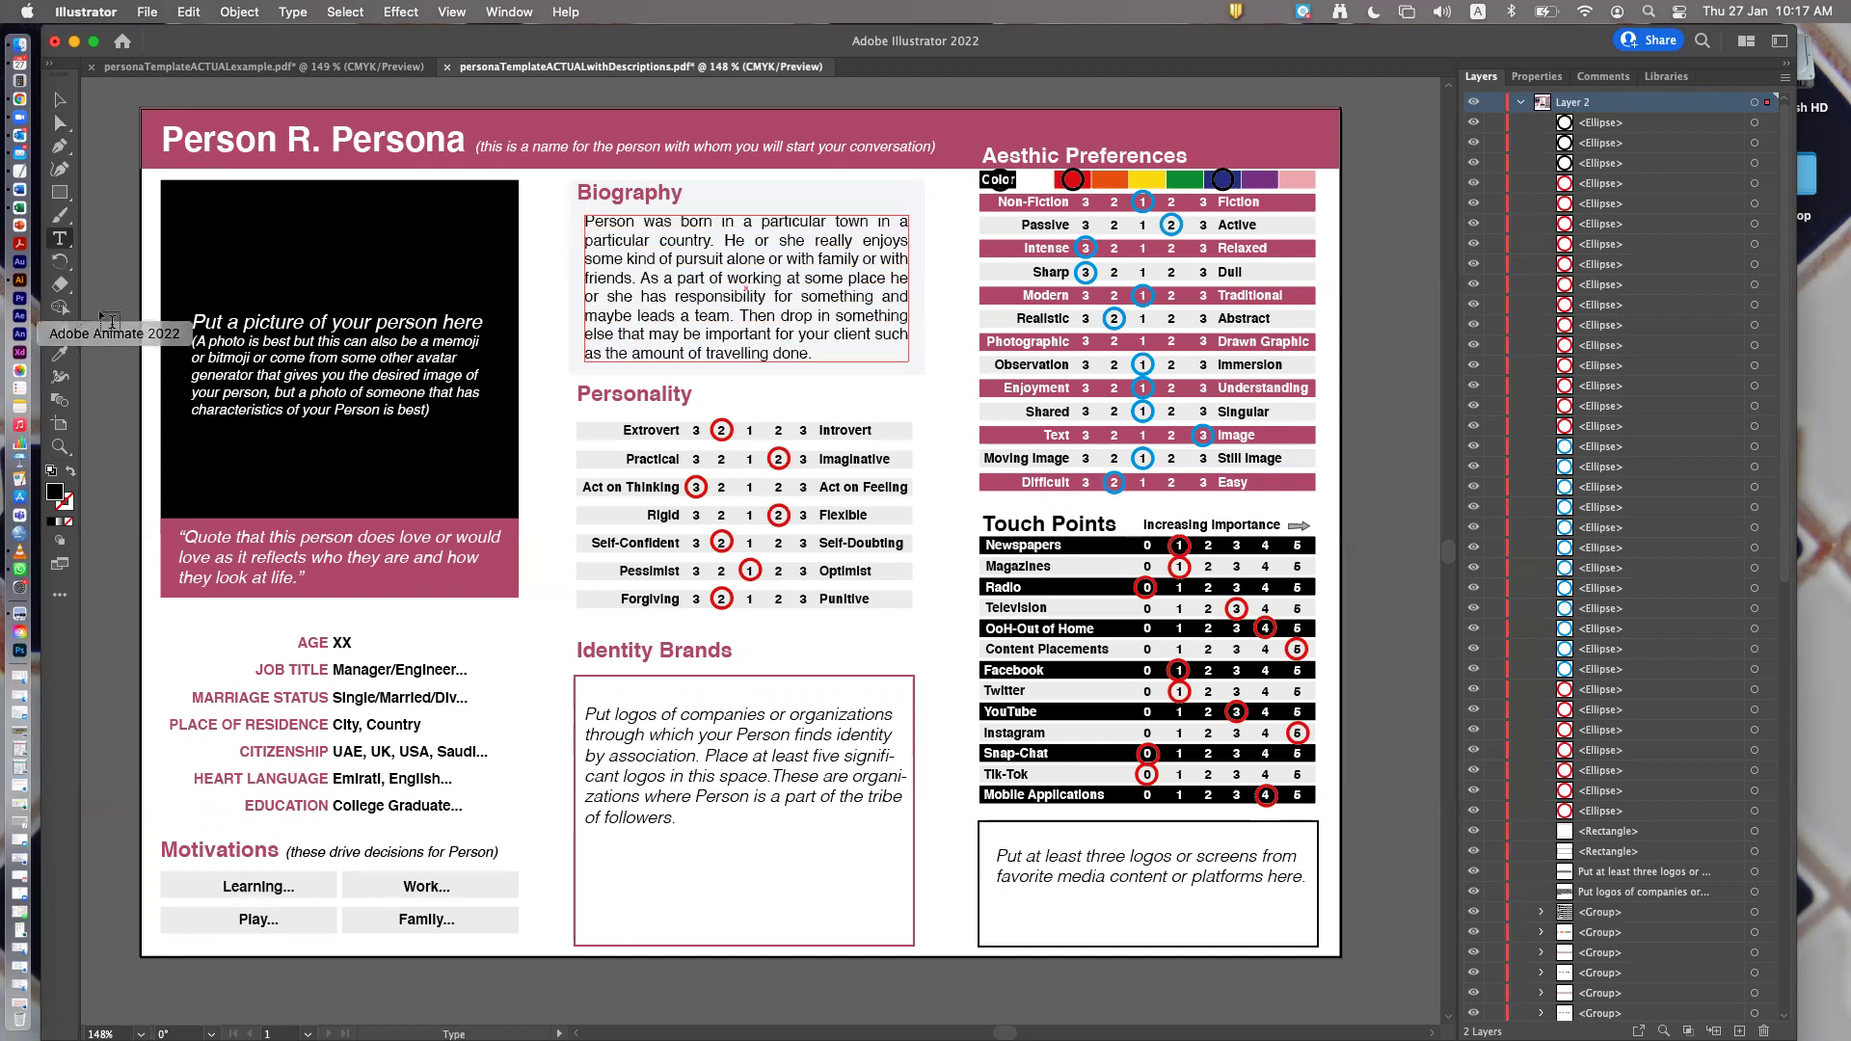
pyautogui.click(55, 245)
pyautogui.press('Escape')
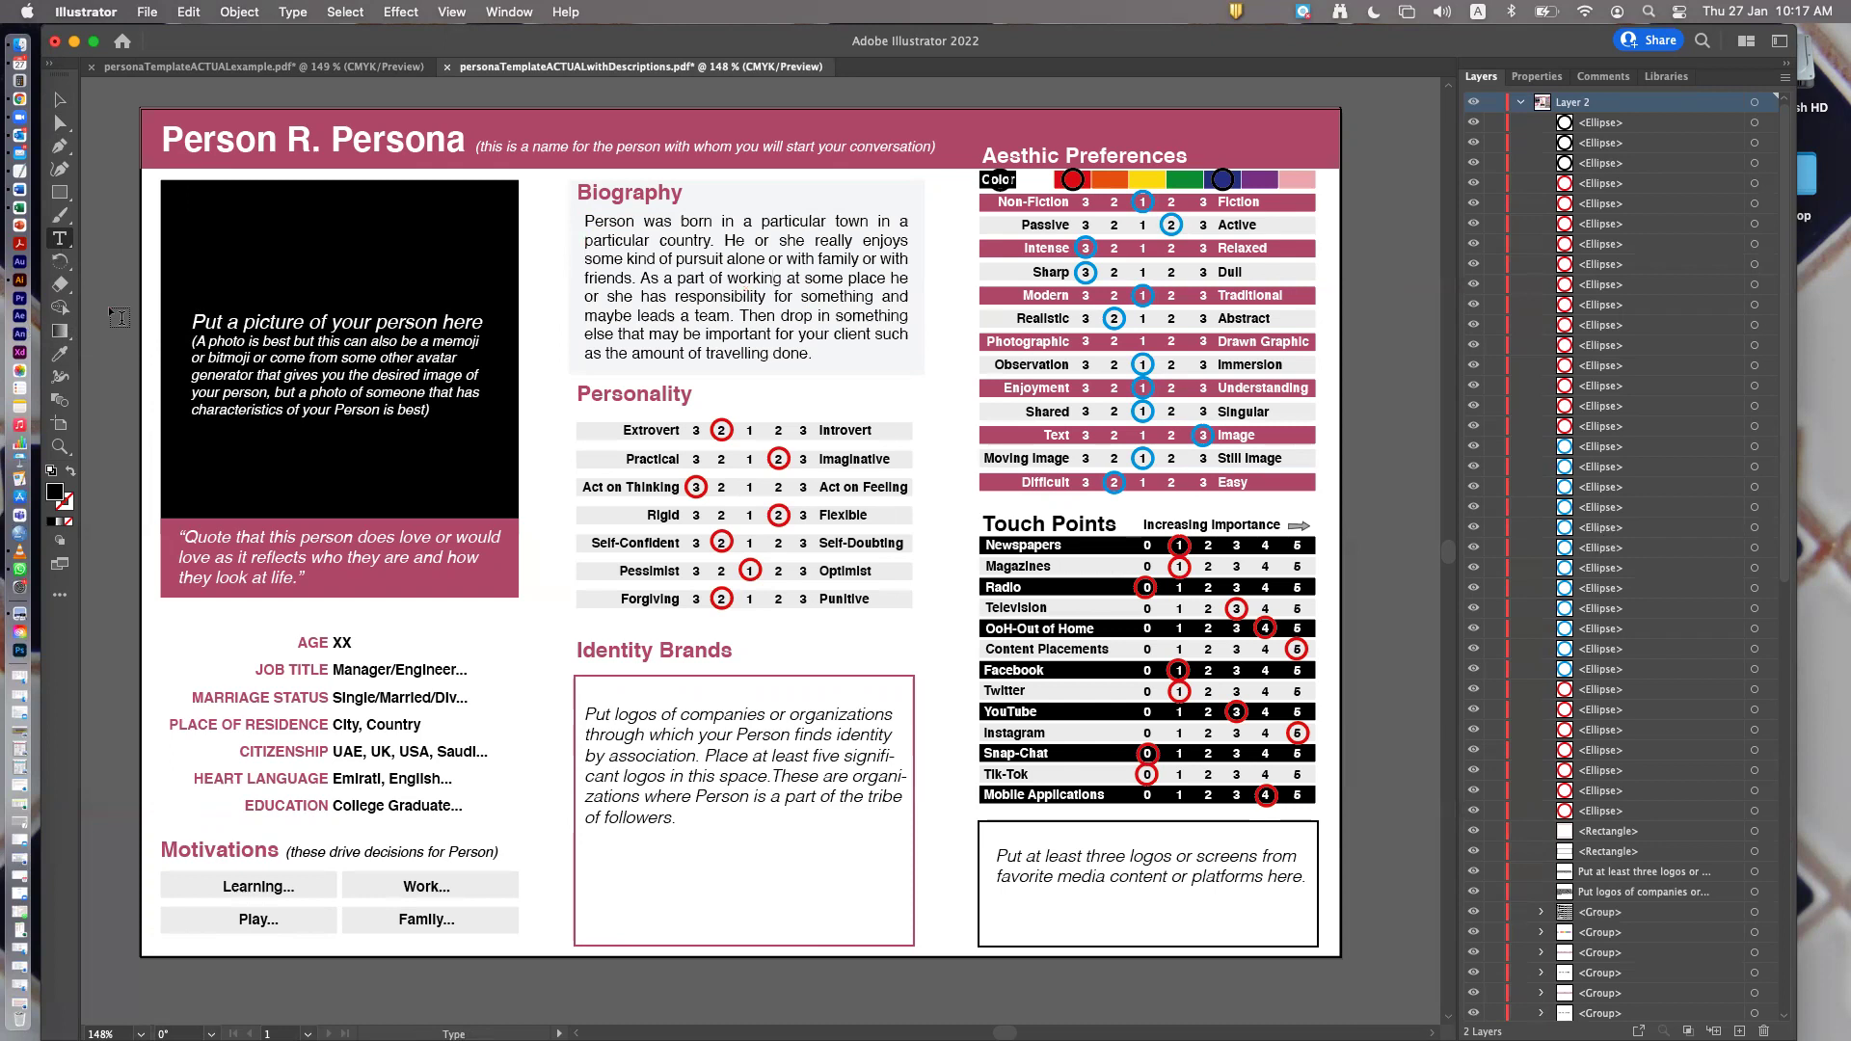
pyautogui.click(59, 122)
# Highlight the whole Biography paragraph with the Type tool, then stop editing it
pyautogui.click(58, 238)
pyautogui.moveTo(611, 240); pyautogui.dragTo(770, 297)
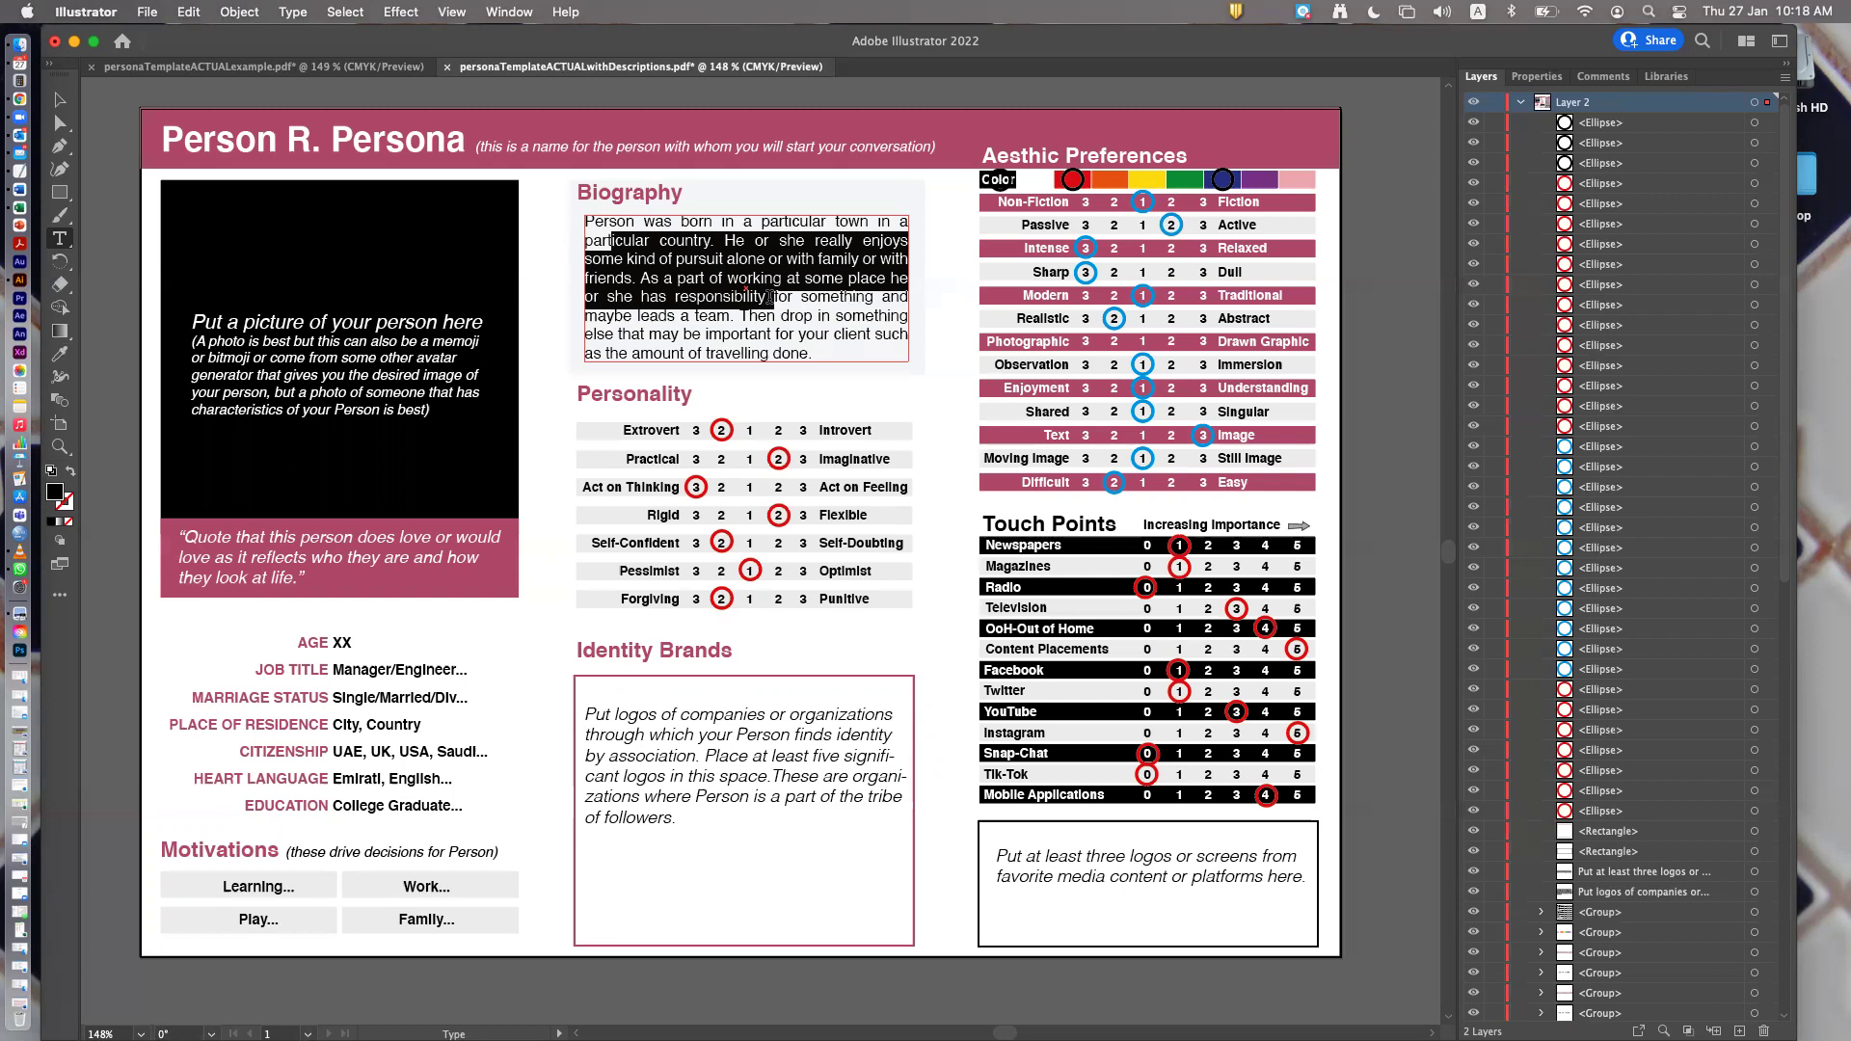
pyautogui.click(588, 220)
pyautogui.moveTo(588, 220); pyautogui.dragTo(826, 347)
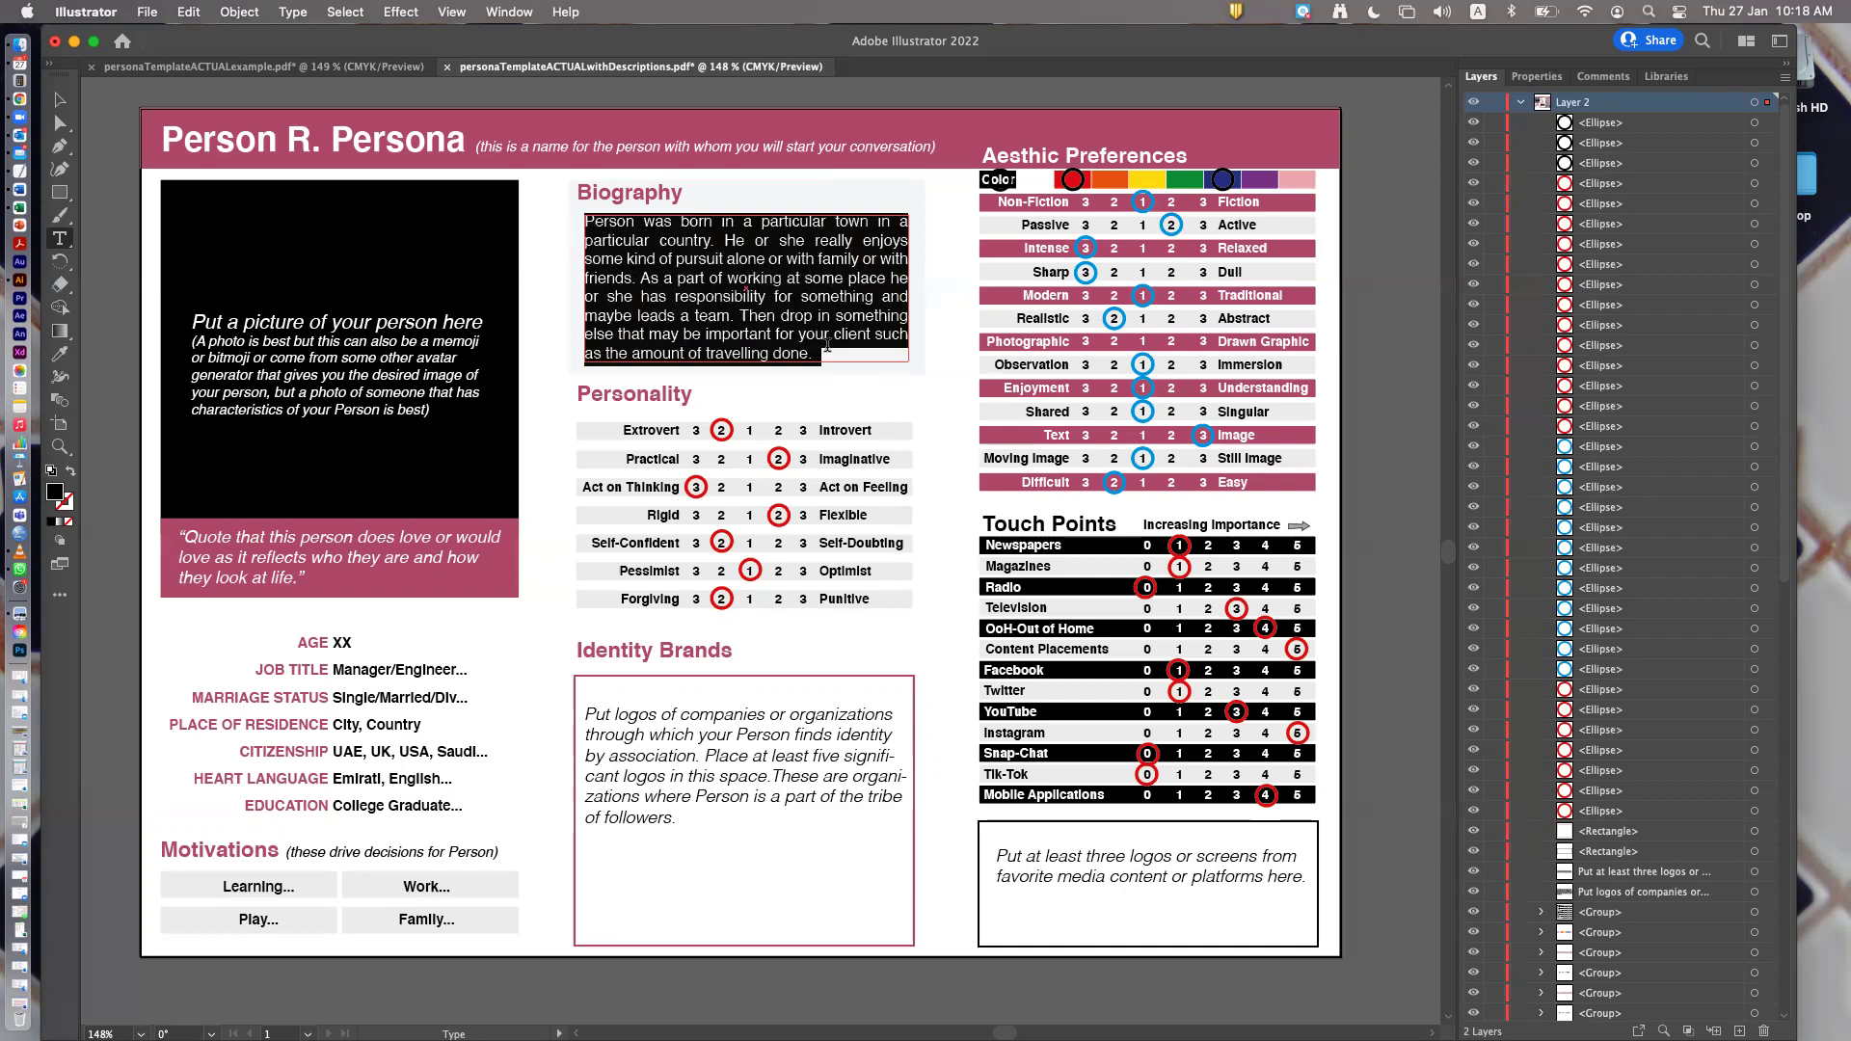
pyautogui.scroll(-1, 826, 345)
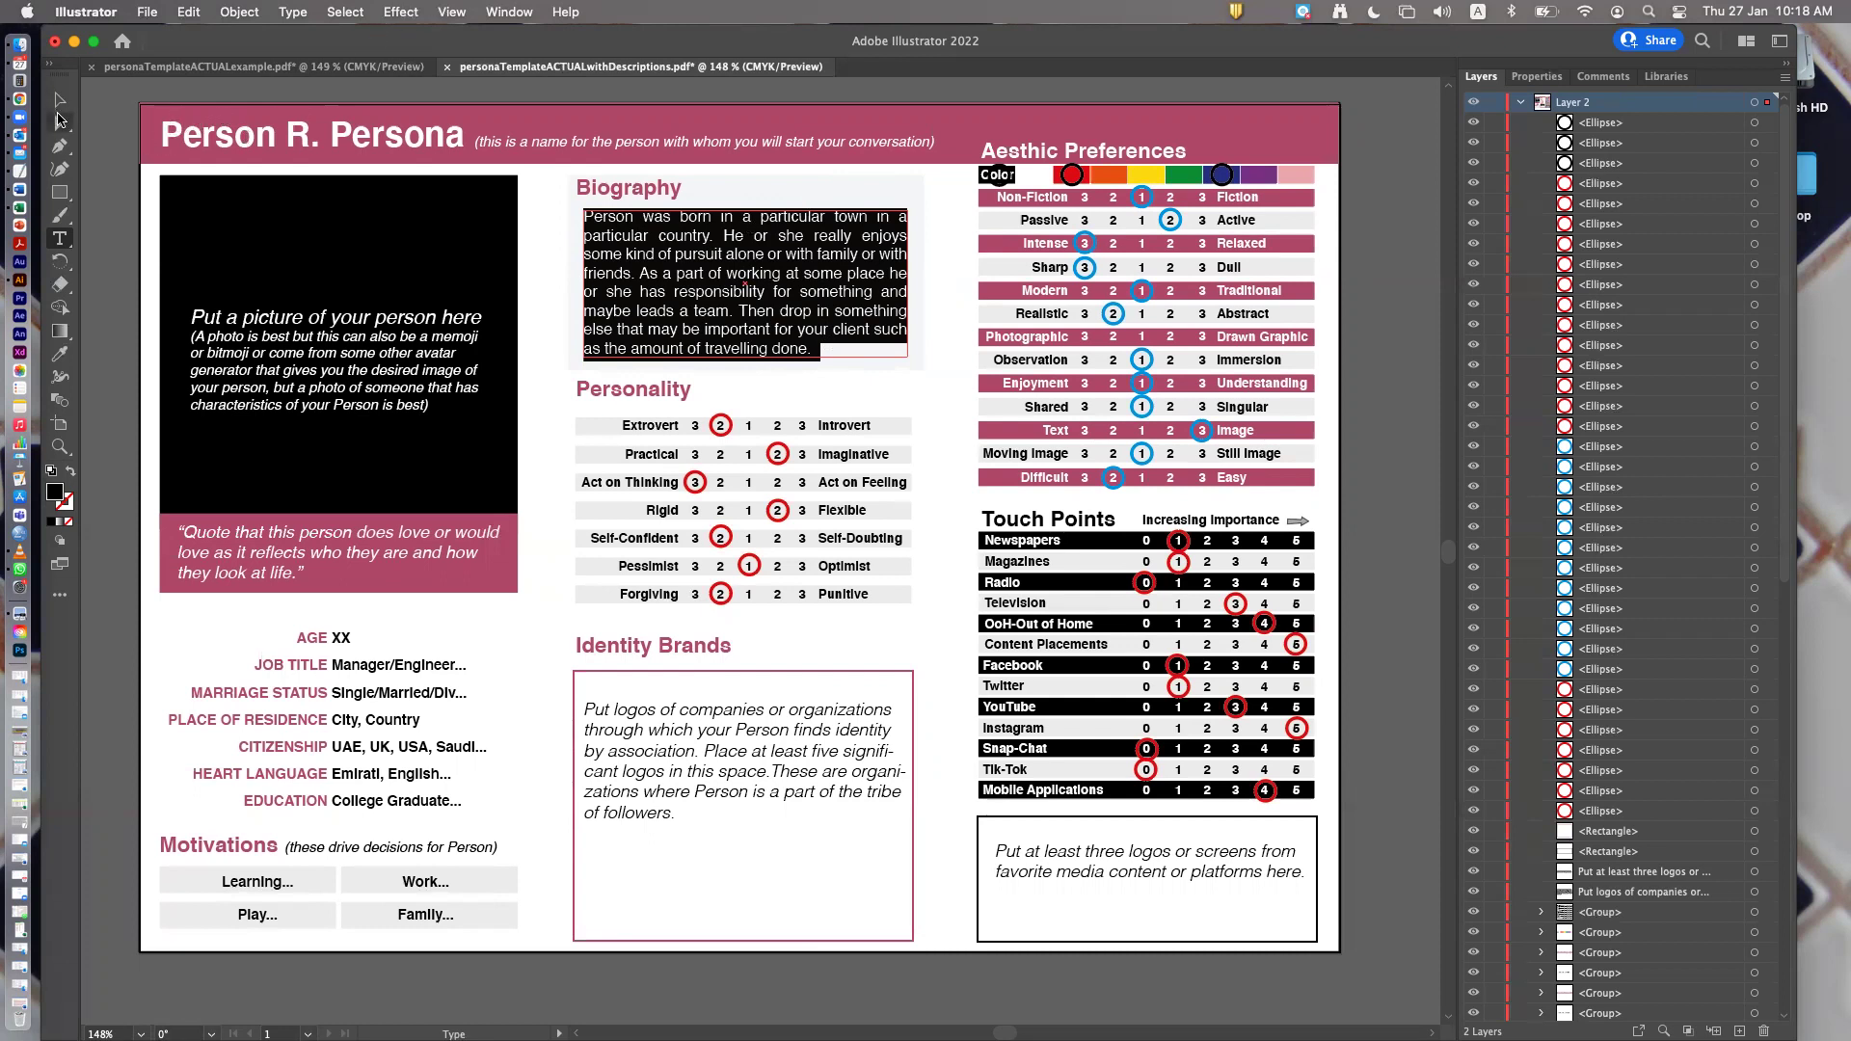
pyautogui.click(60, 120)
pyautogui.click(171, 135)
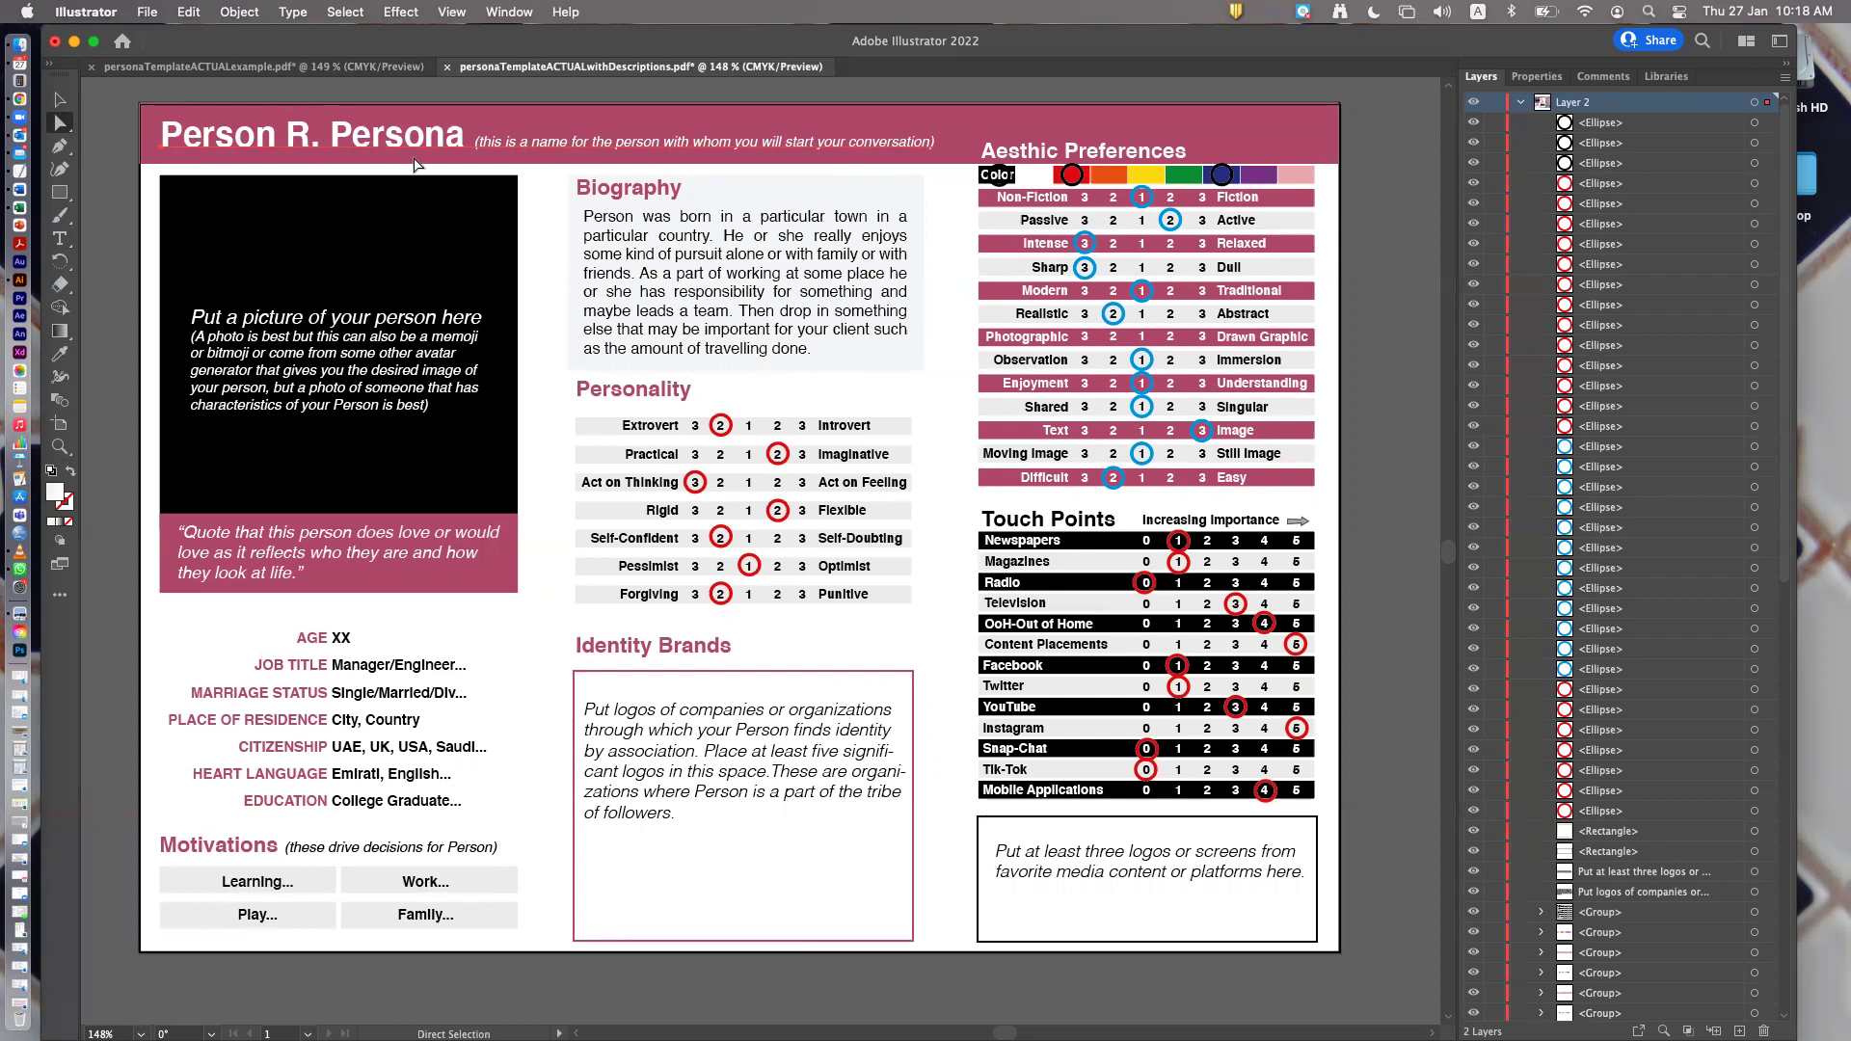
# Replace the placeholder title 'Person R. Persona' with the persona's full name
pyautogui.doubleClick(273, 140)
pyautogui.moveTo(166, 135); pyautogui.dragTo(463, 136)
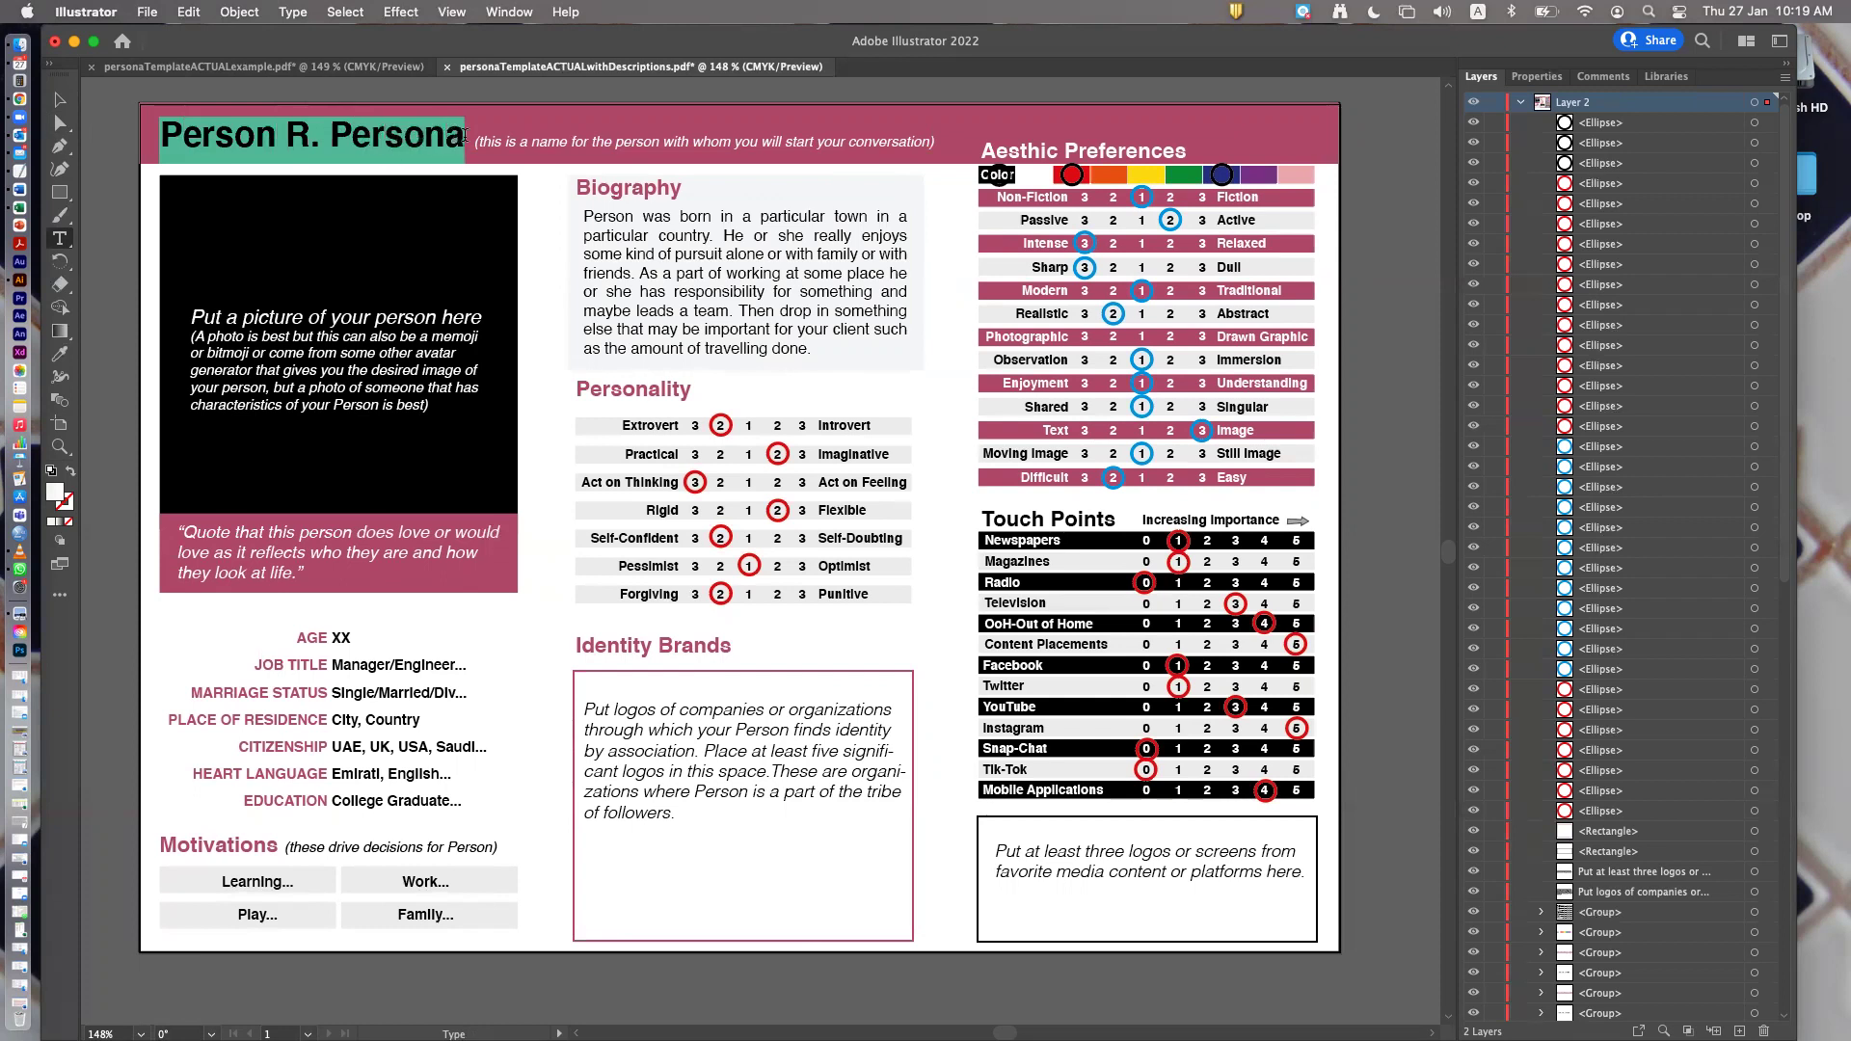
pyautogui.write('Ru')
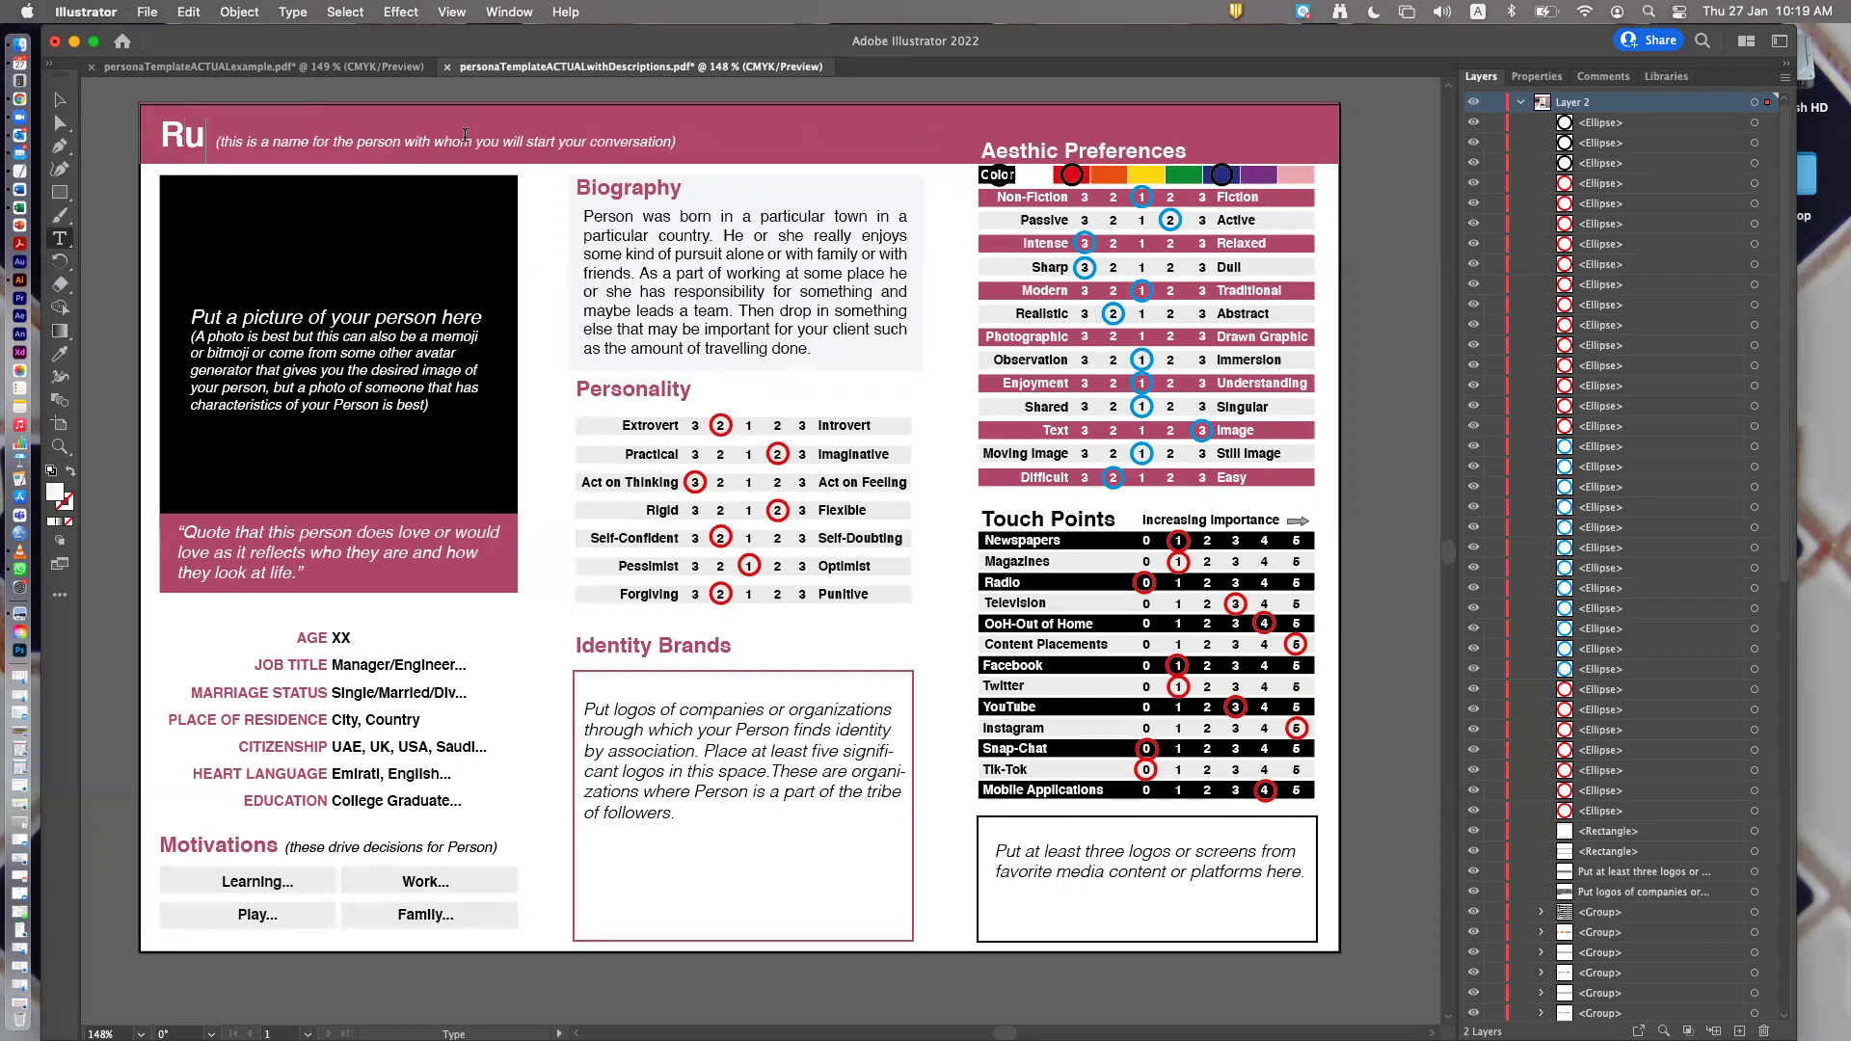
pyautogui.write('ssell')
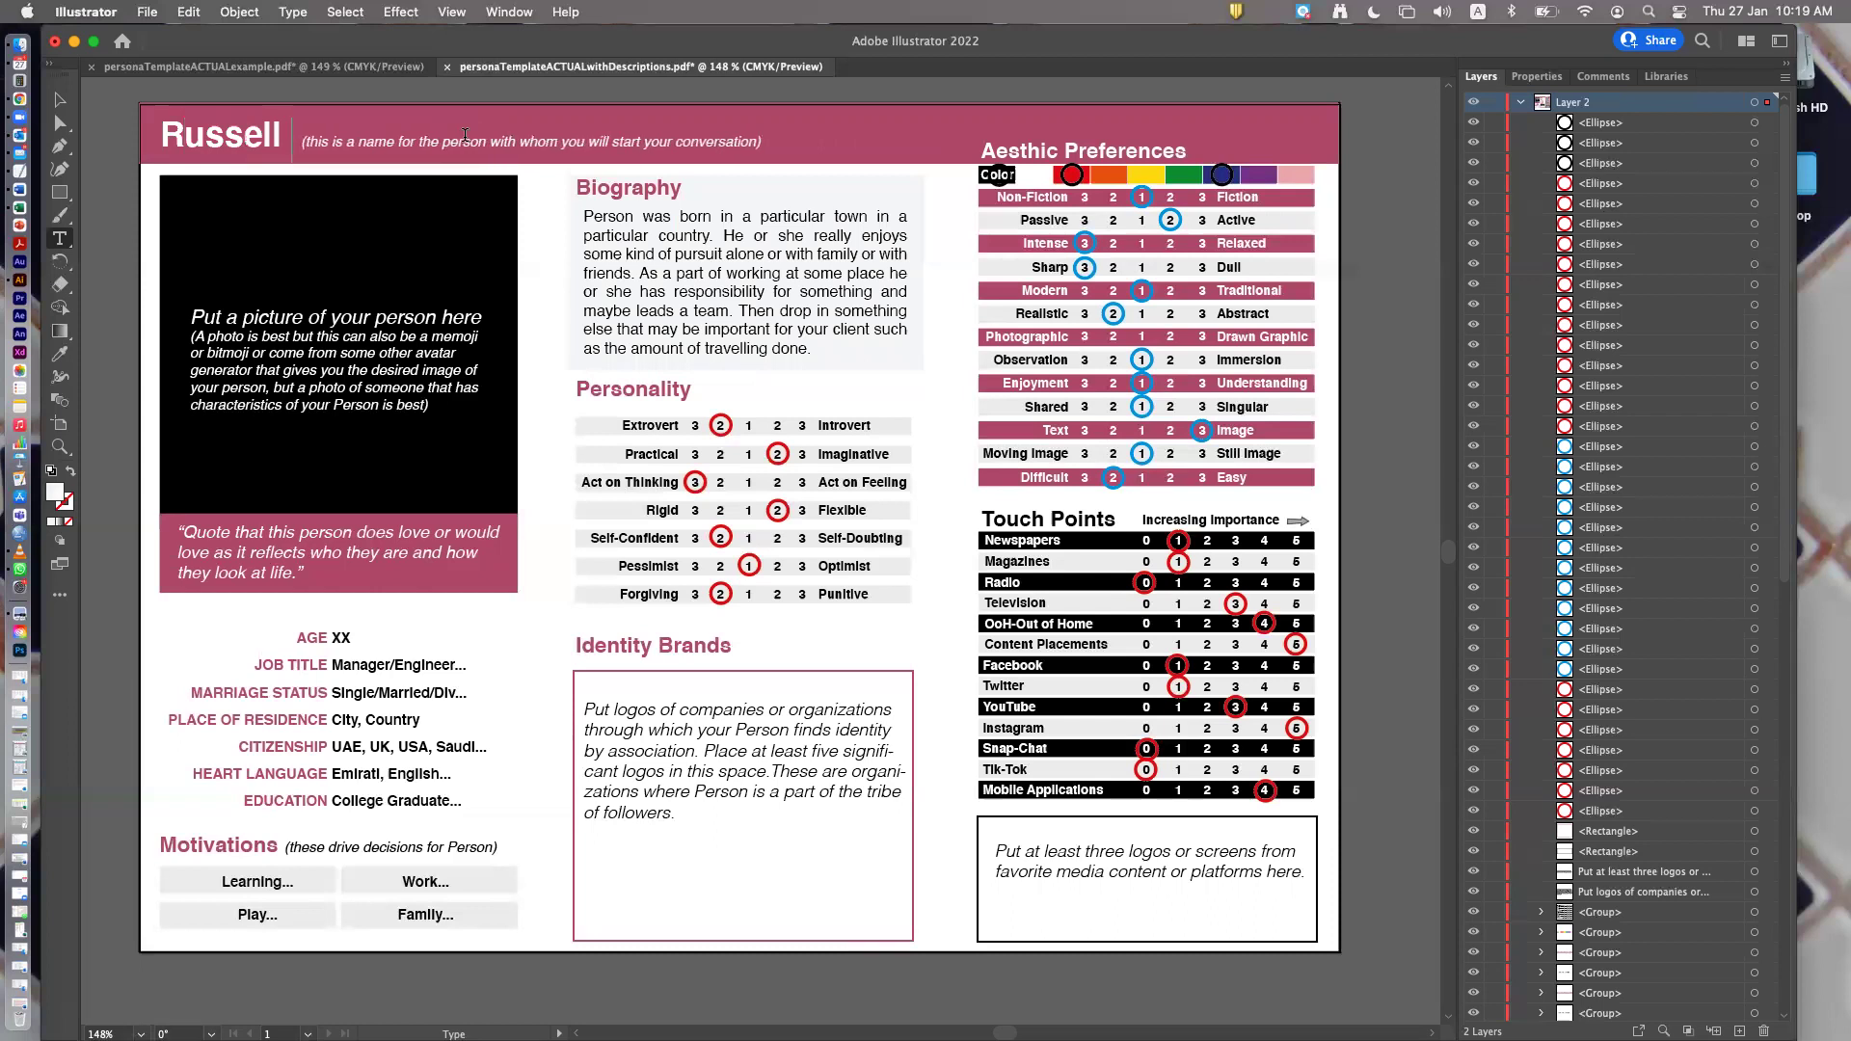
pyautogui.write(' B. Williams')
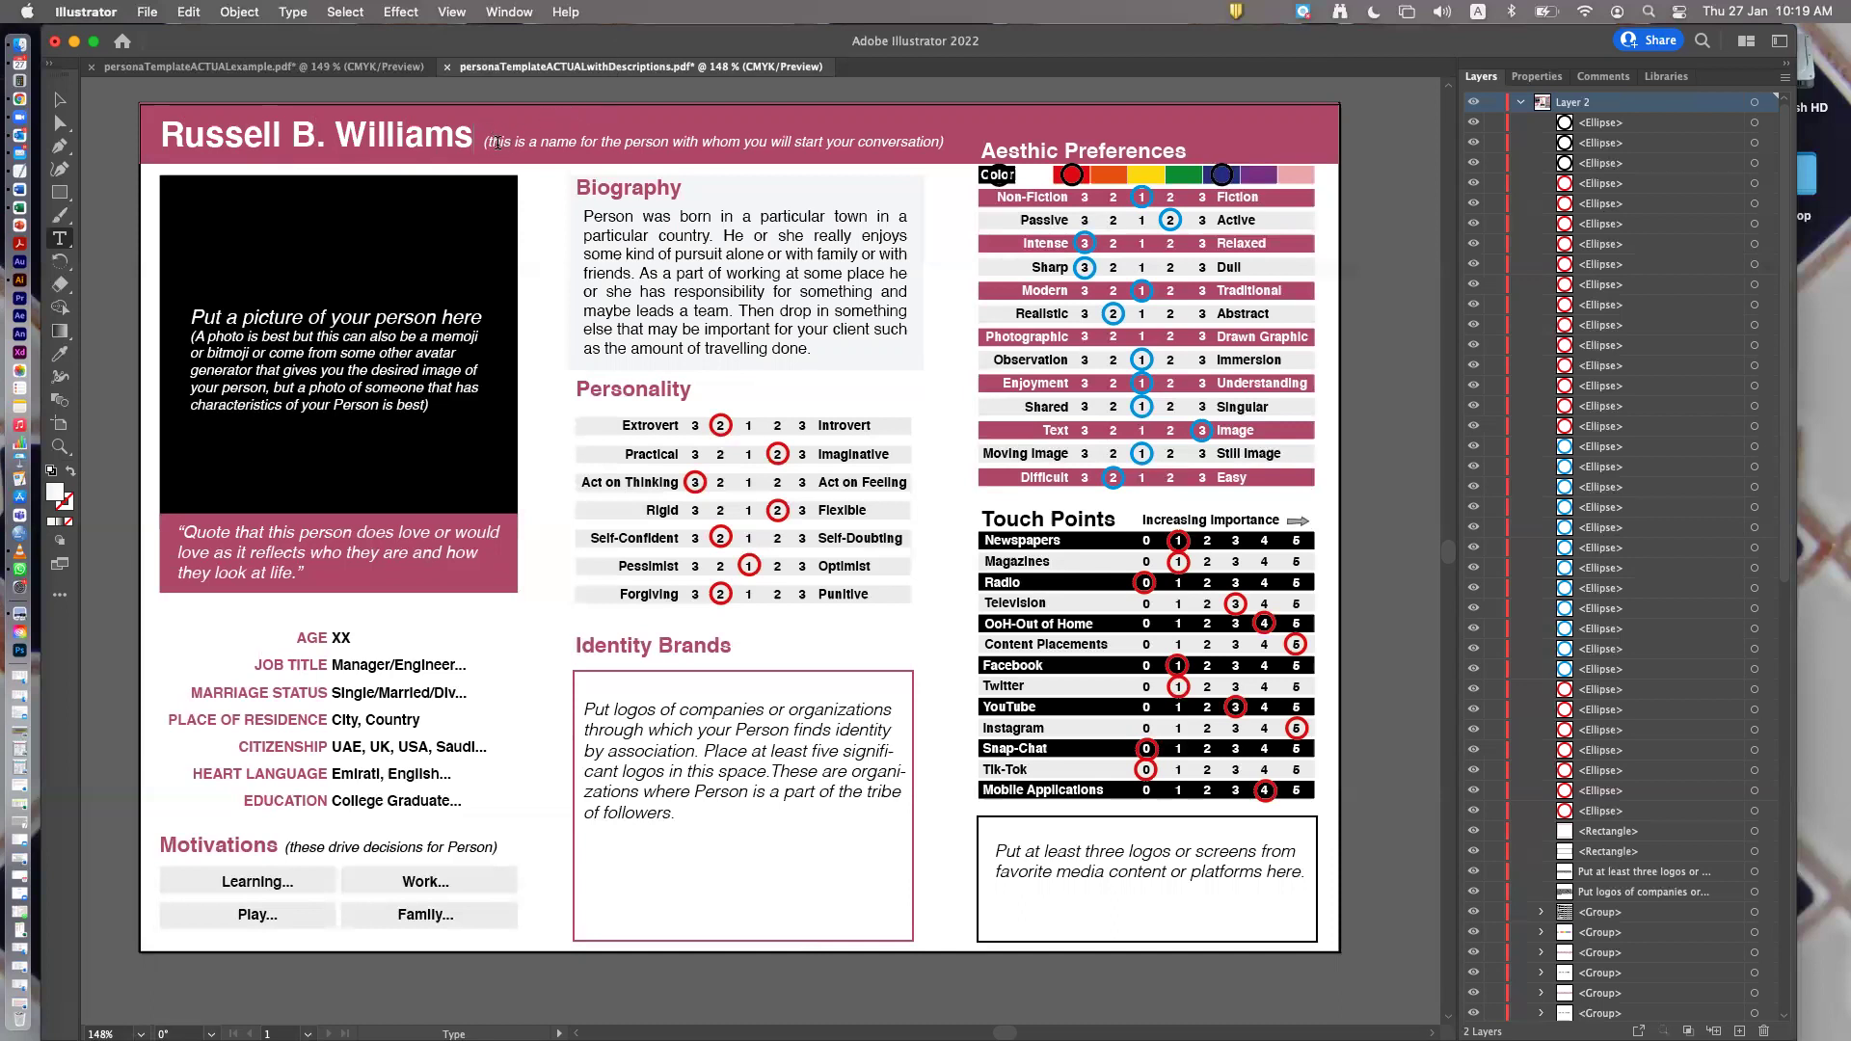
# Delete the parenthetical subtitle note beside the title
pyautogui.moveTo(496, 142); pyautogui.dragTo(606, 135)
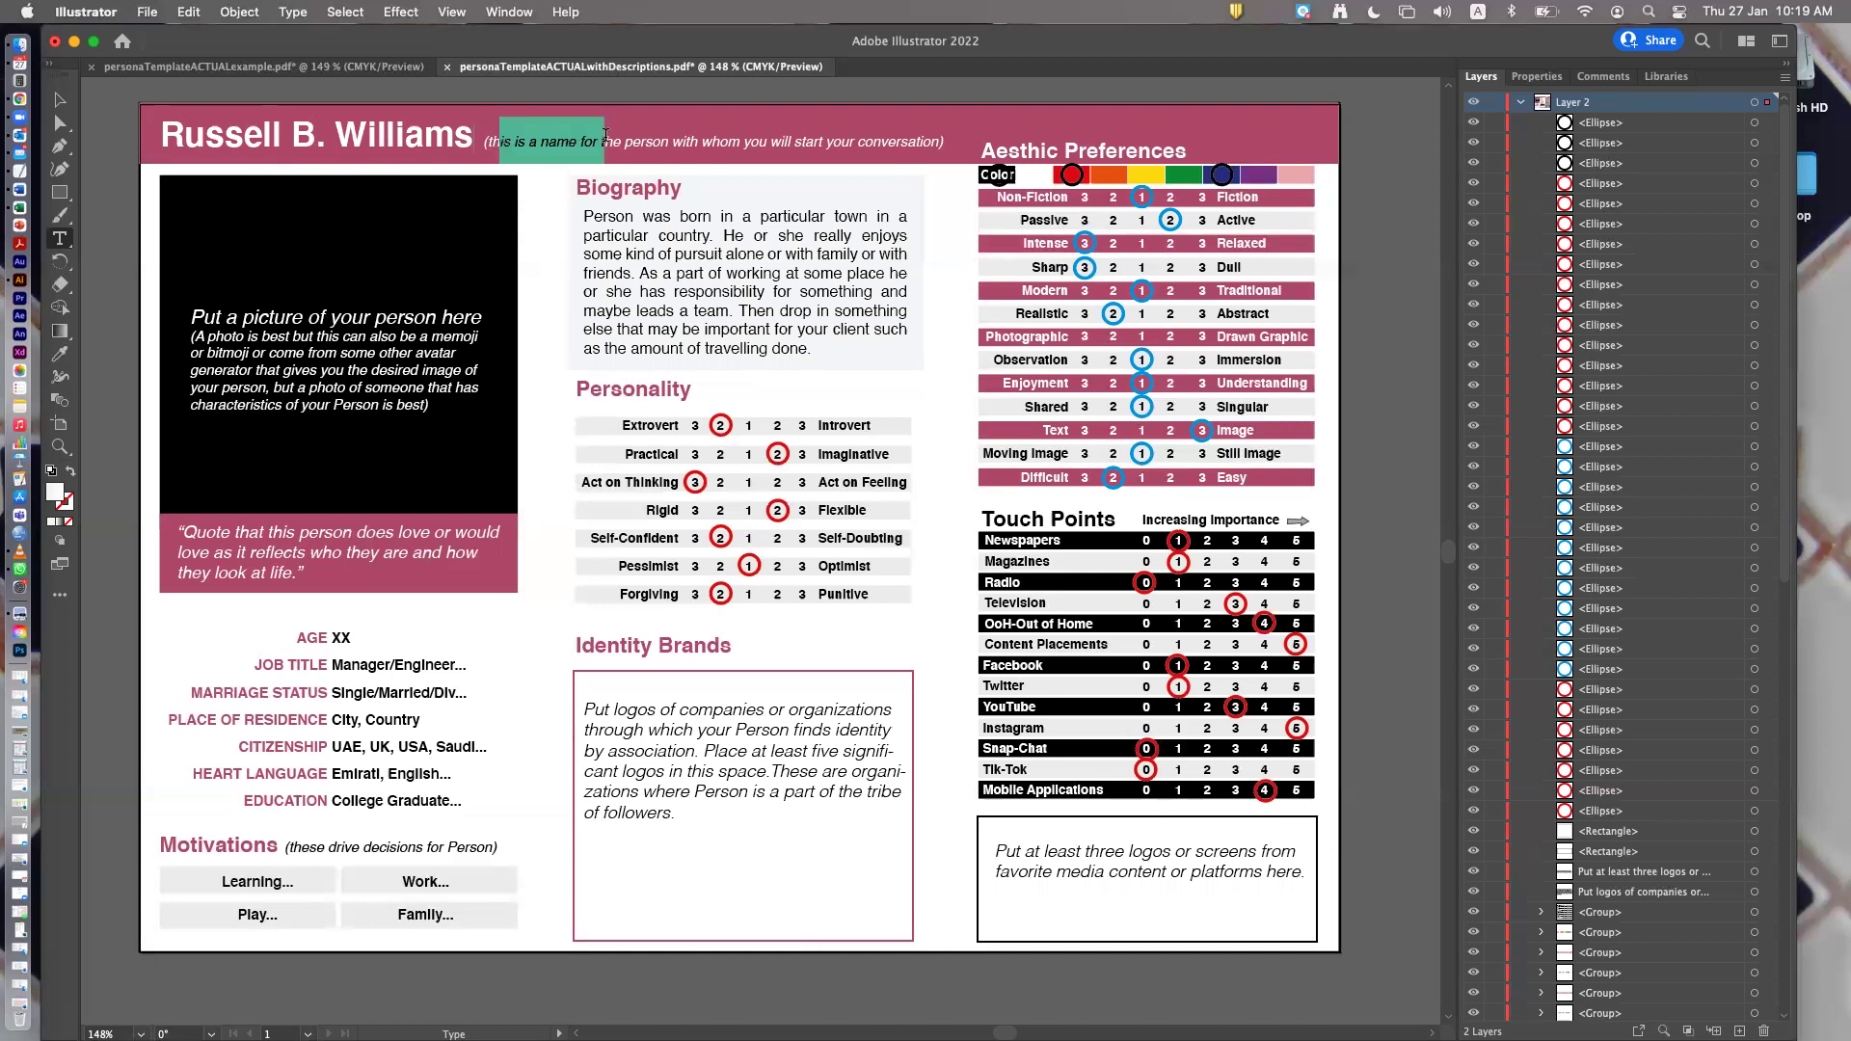
pyautogui.write('Russell')
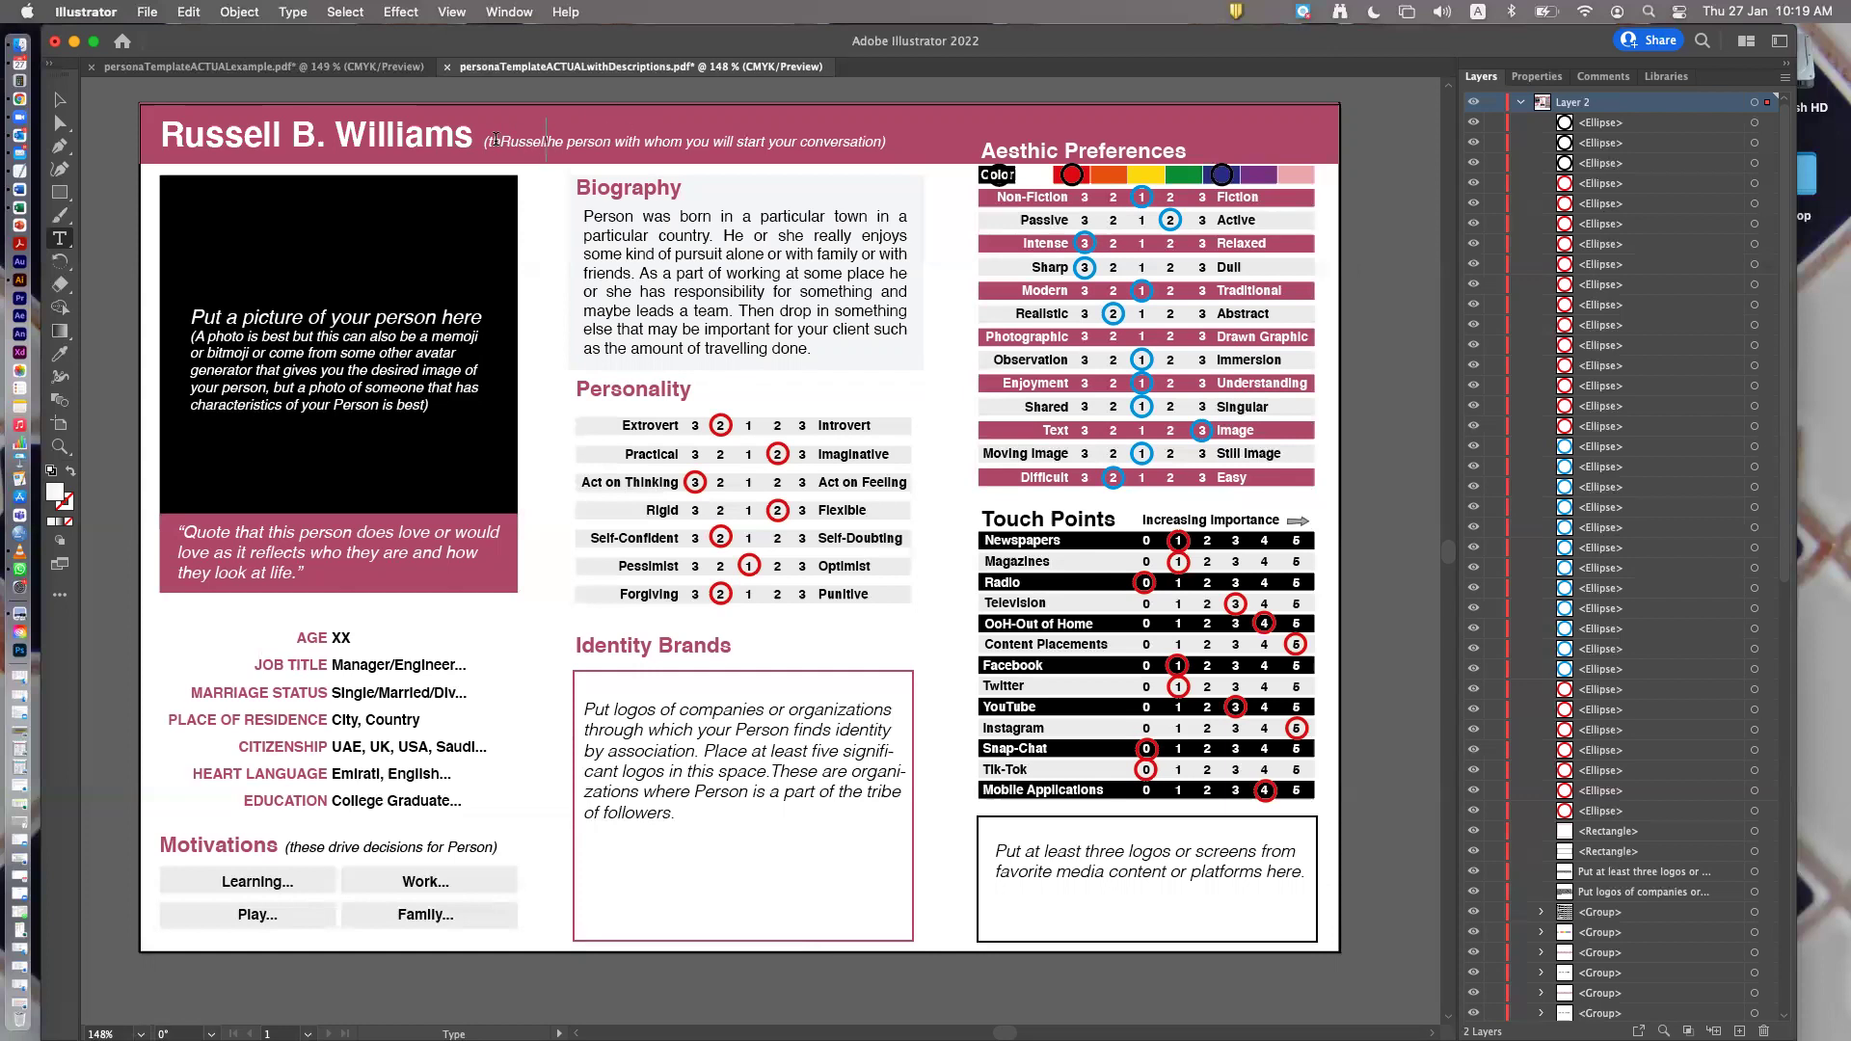
pyautogui.moveTo(484, 144); pyautogui.dragTo(893, 146)
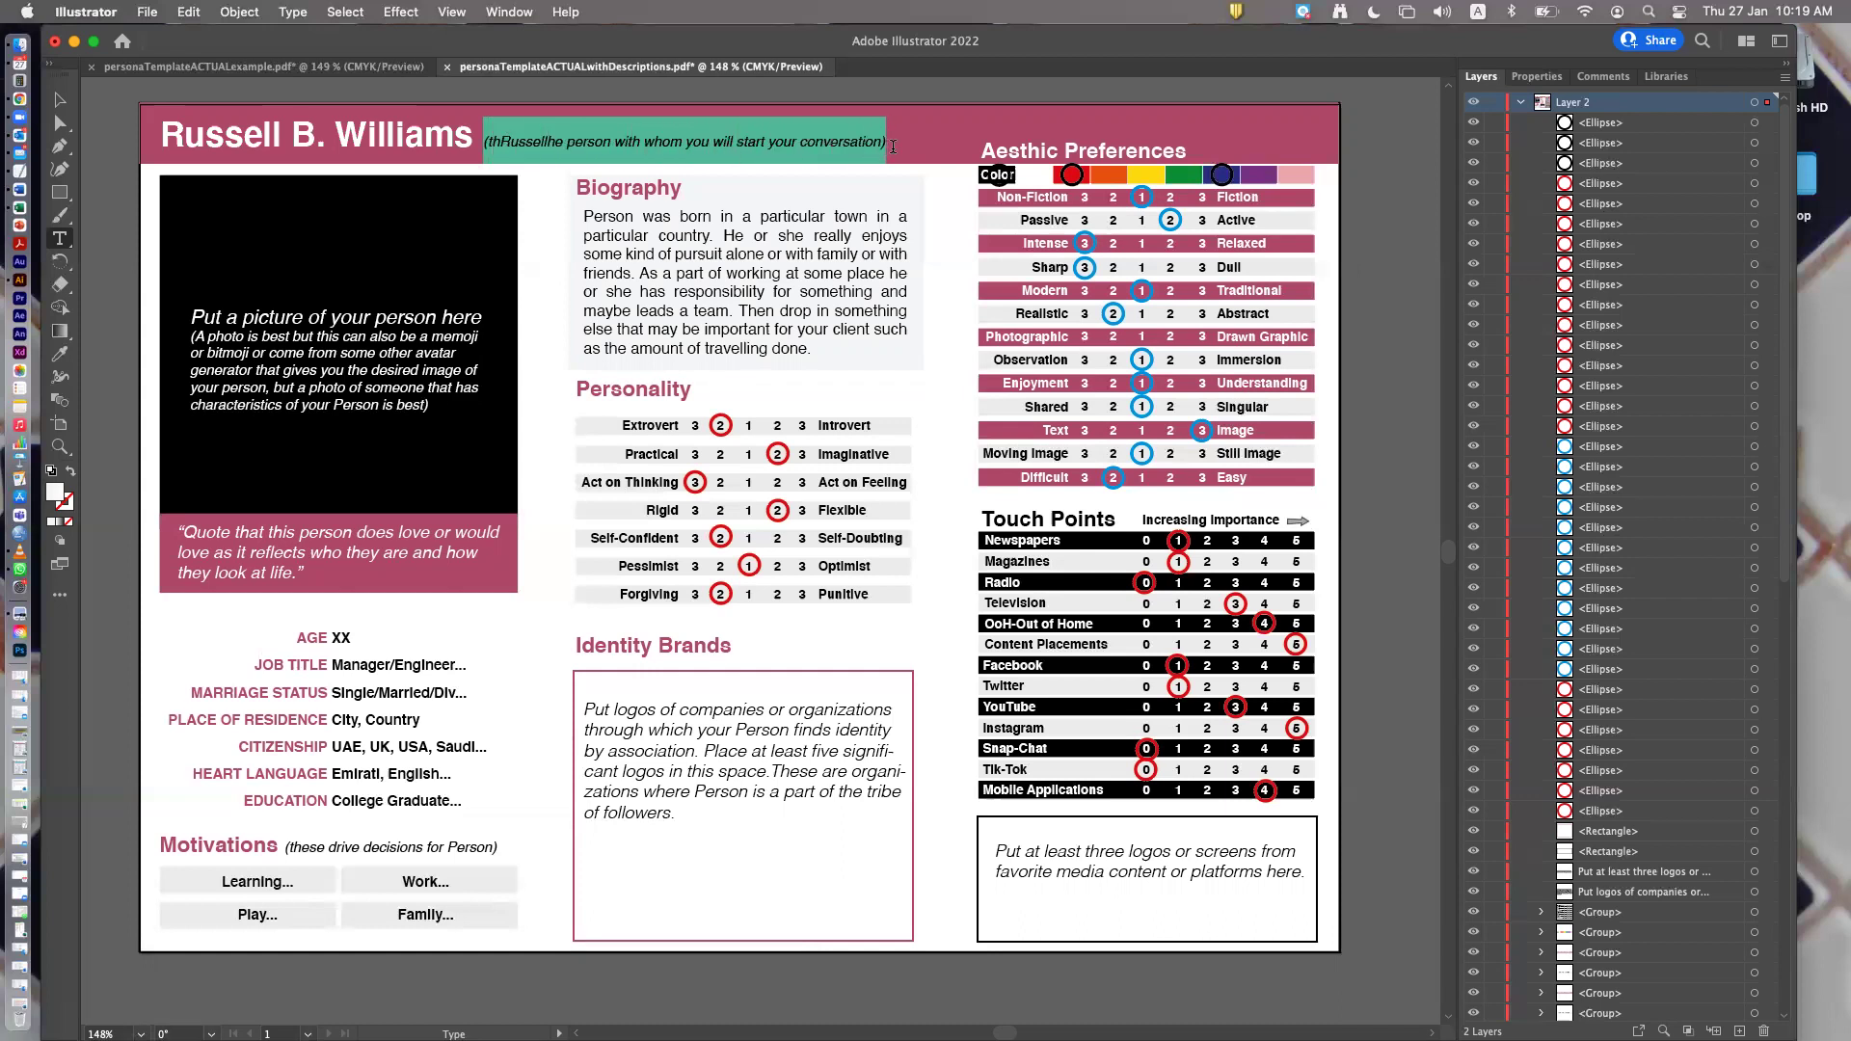
pyautogui.press('BackSpace')
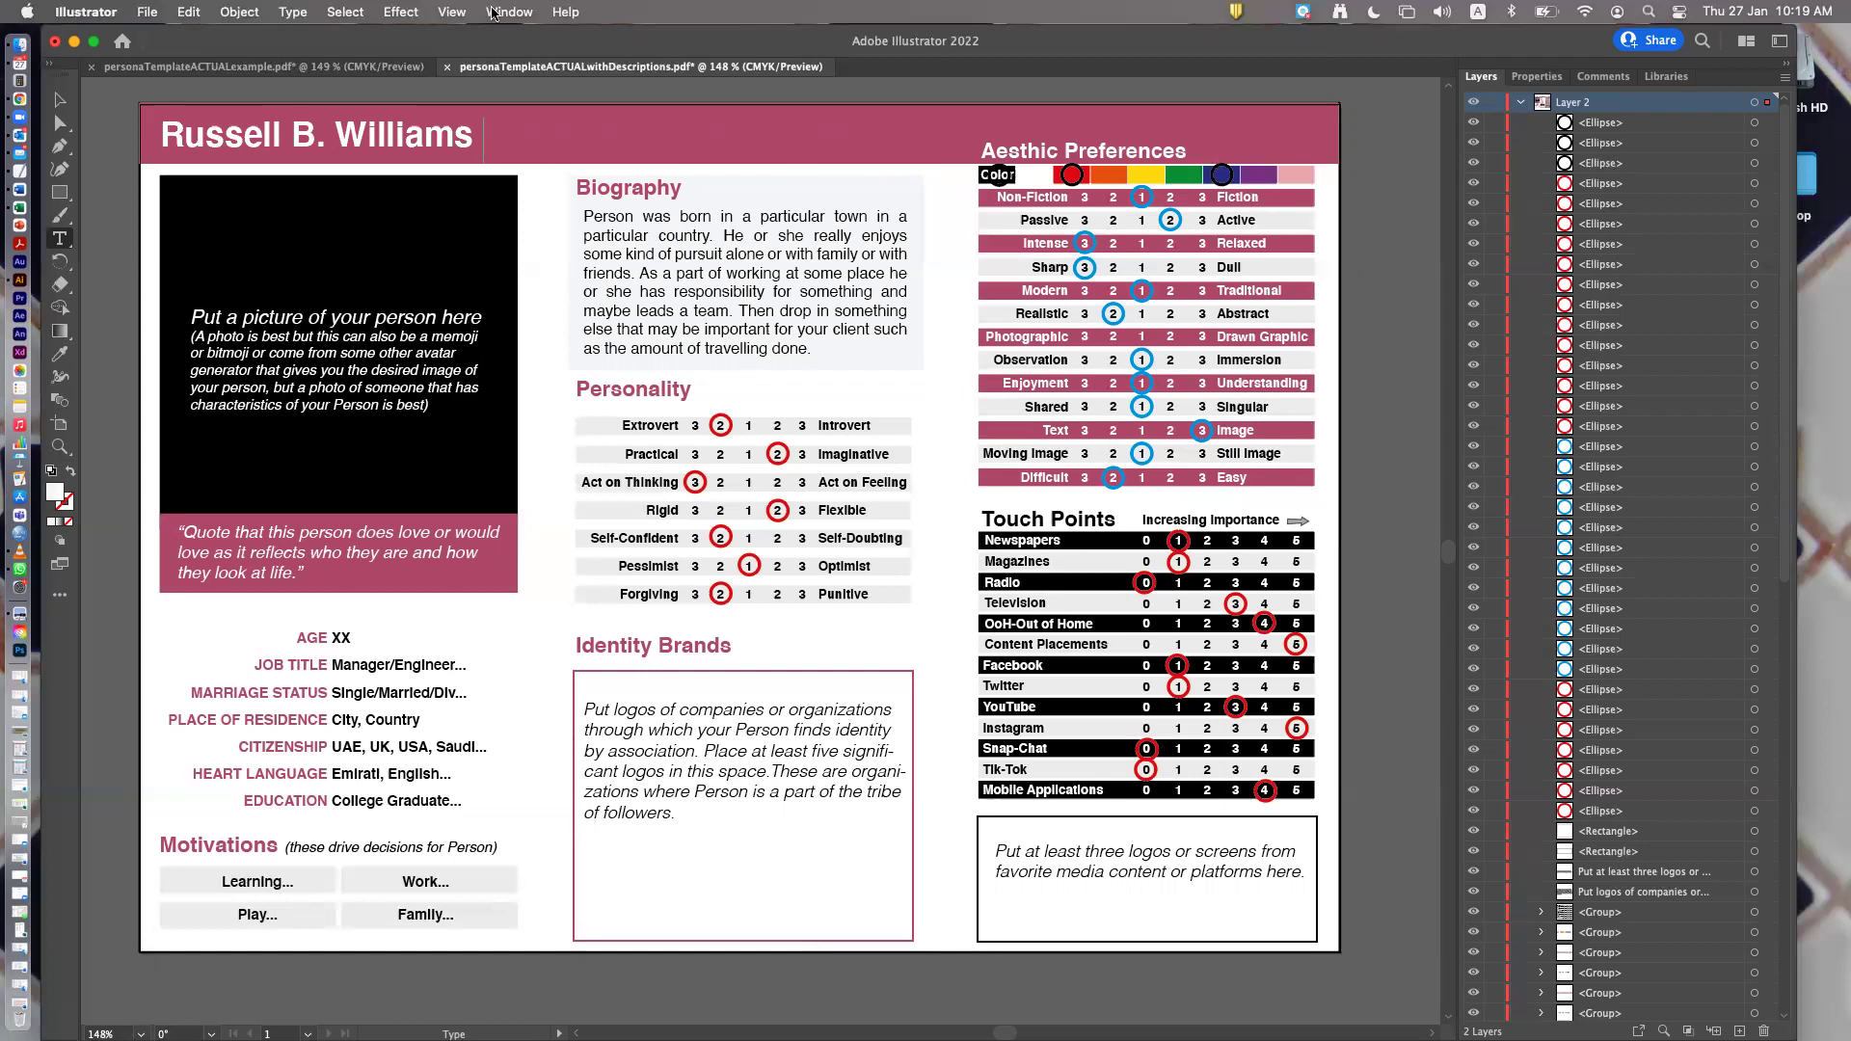
# Save a copy named personaTemplateACTUALdemo.pdf with default PDF options
pyautogui.click(150, 12)
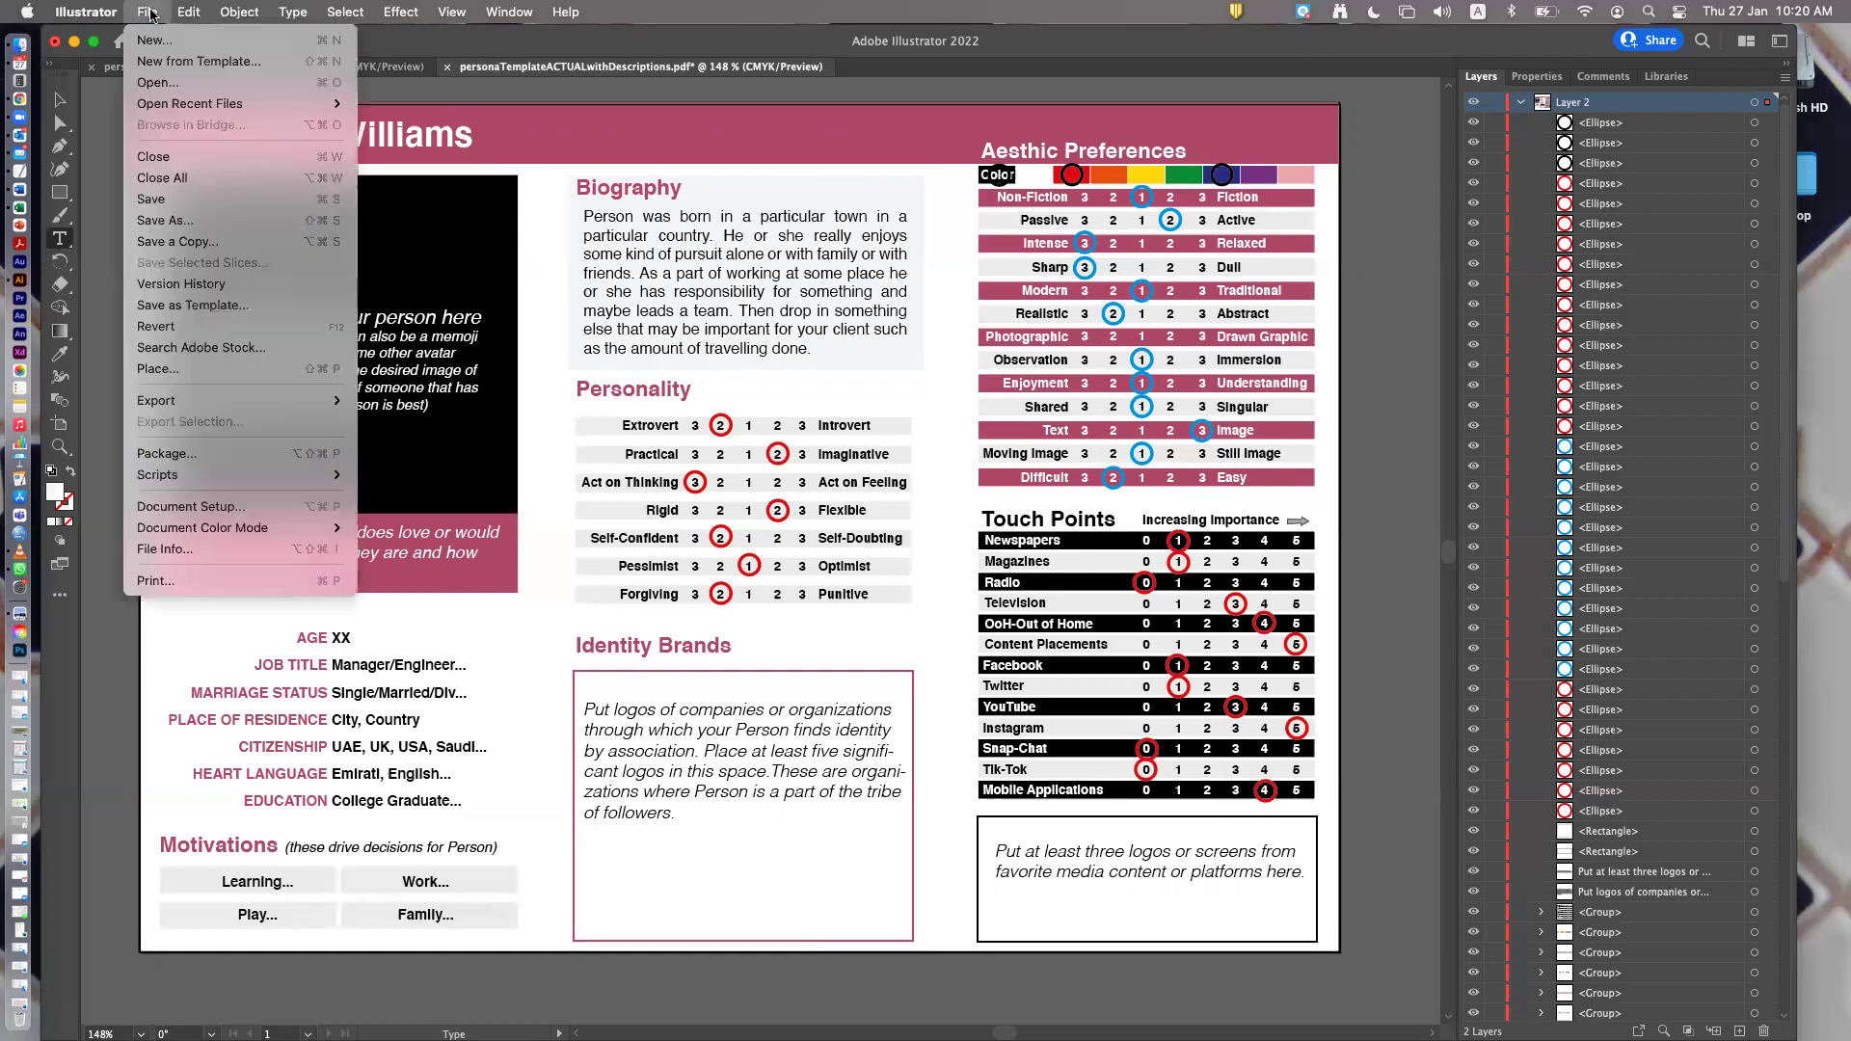
pyautogui.click(173, 225)
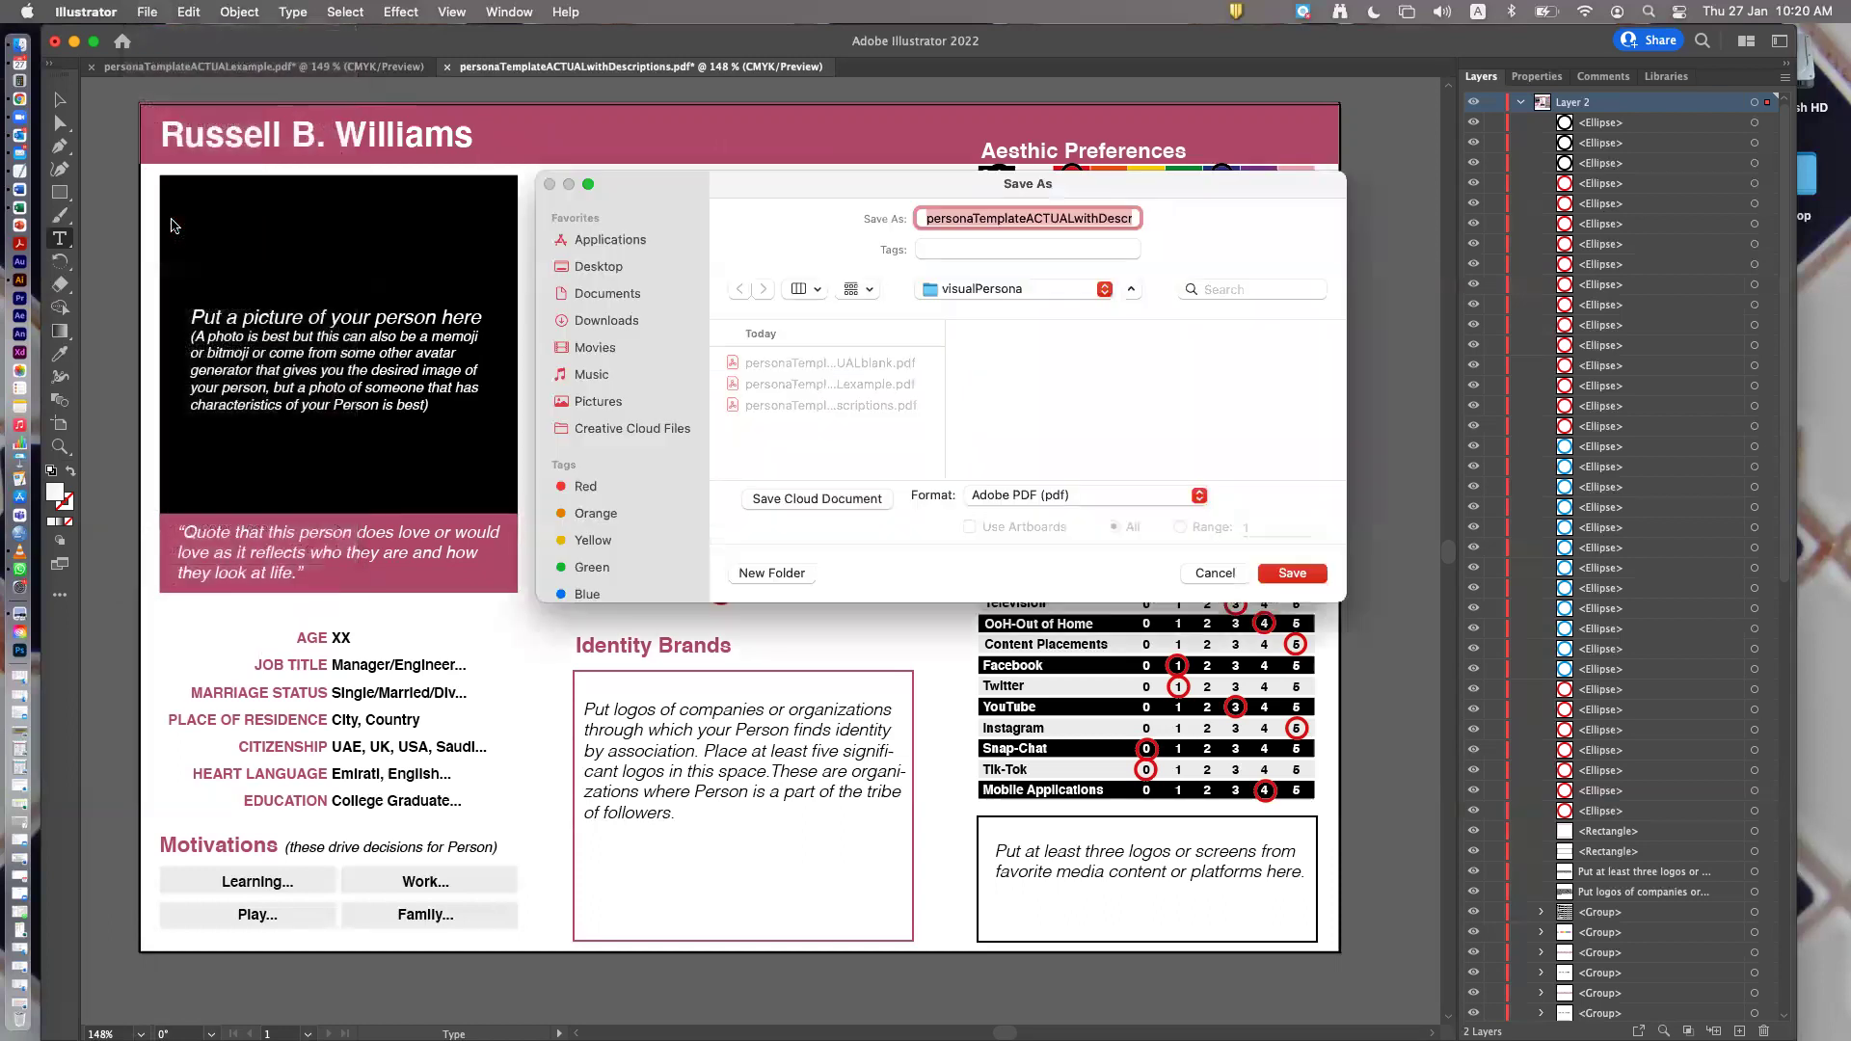
pyautogui.click(1080, 218)
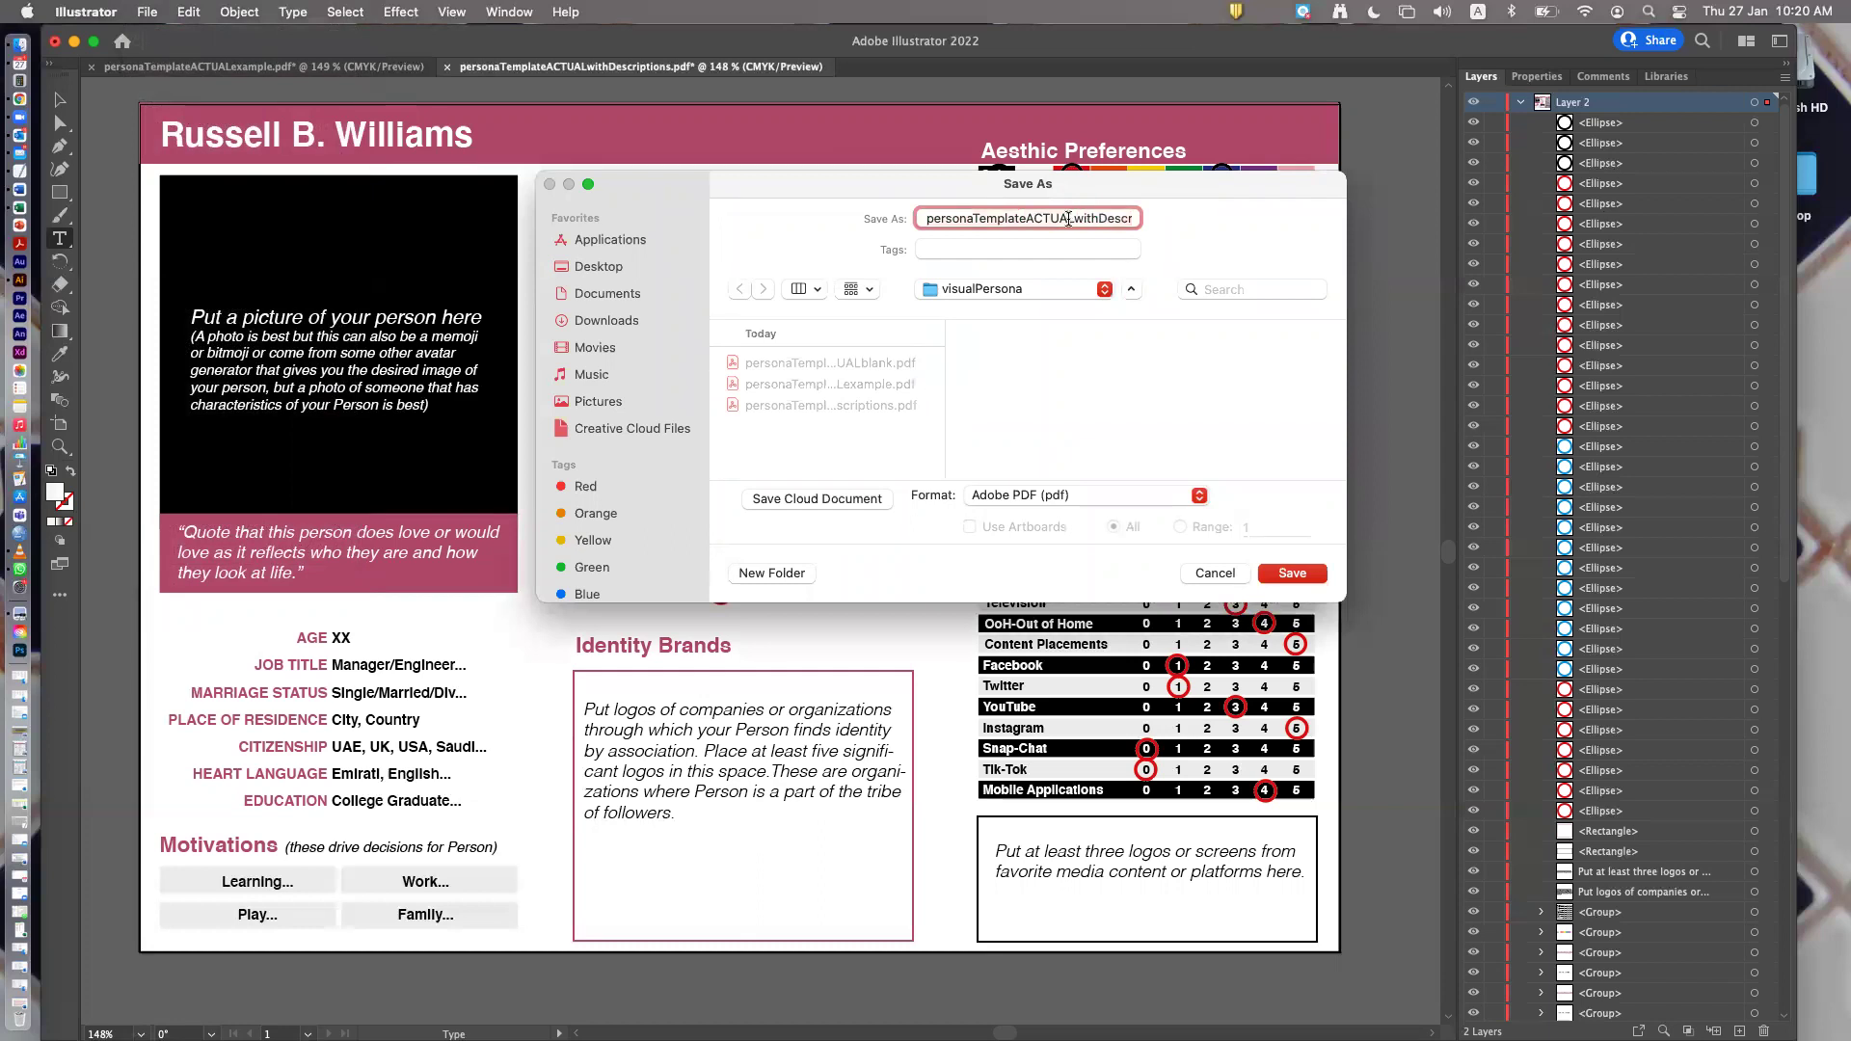
pyautogui.moveTo(1074, 218); pyautogui.dragTo(1172, 227)
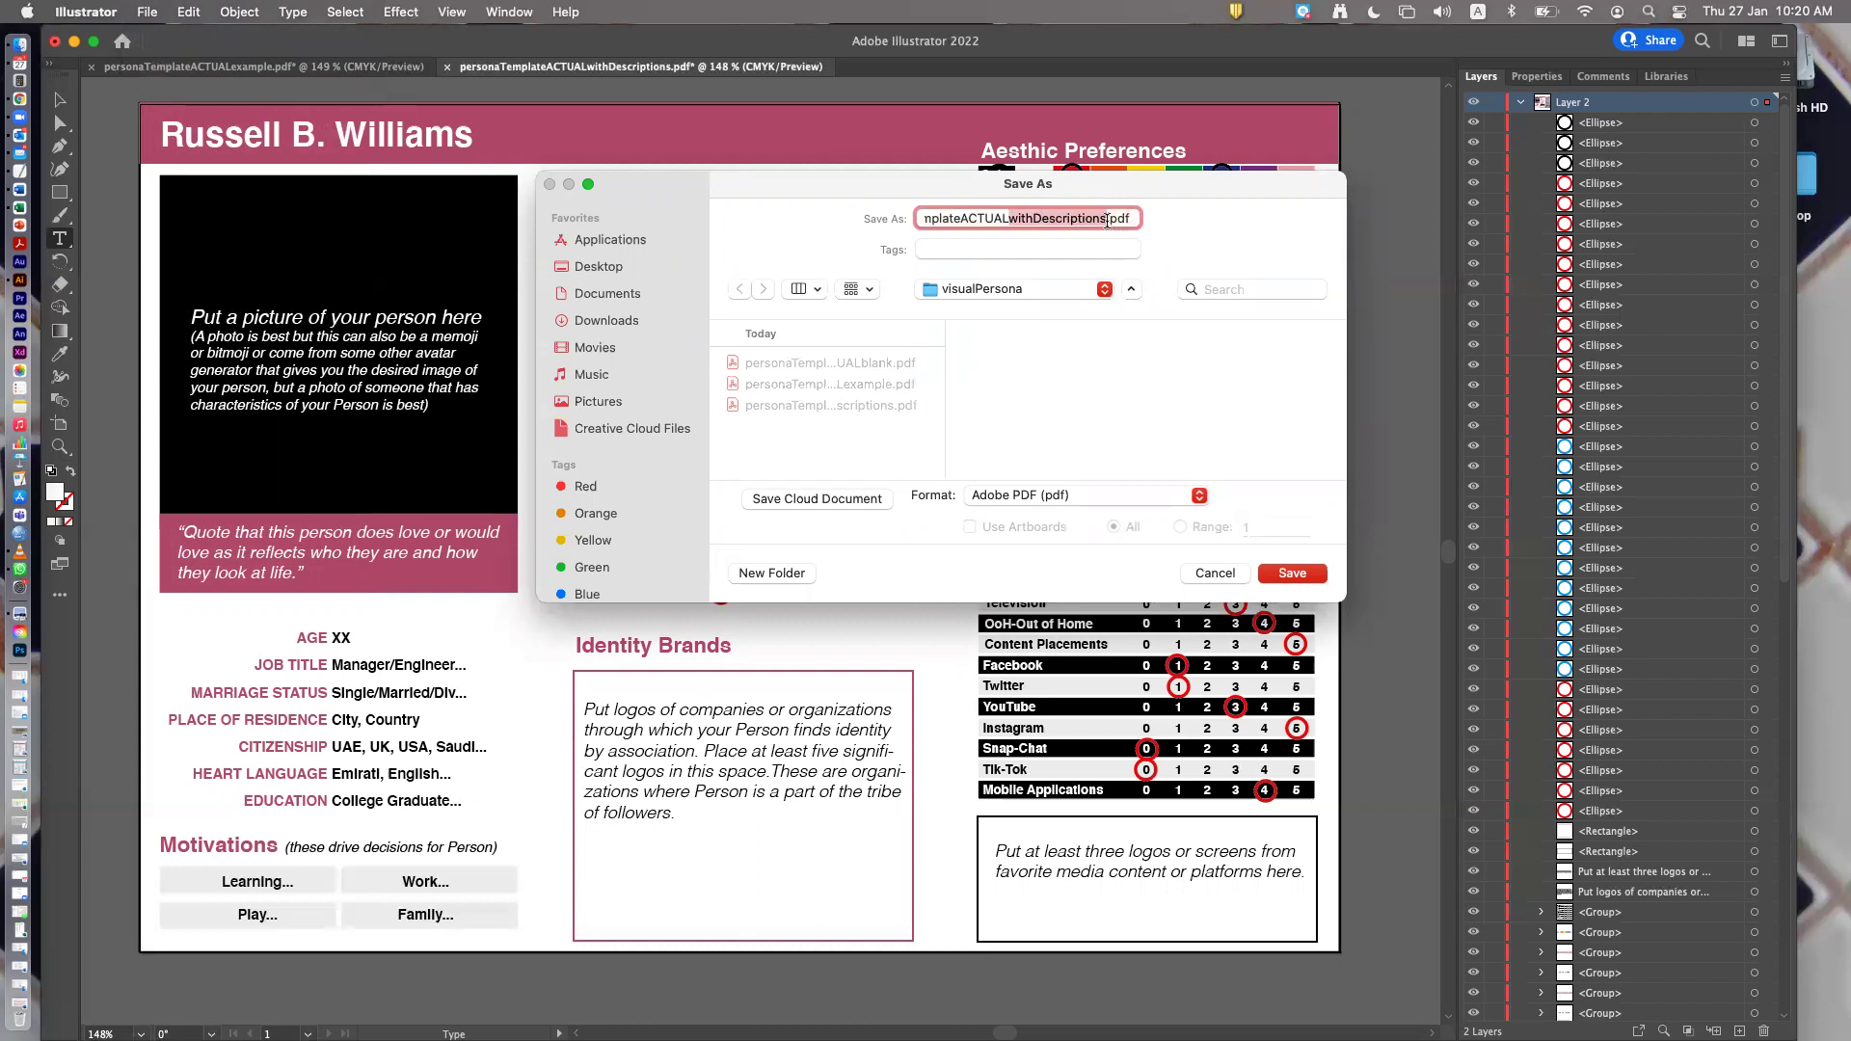
pyautogui.write('Dem')
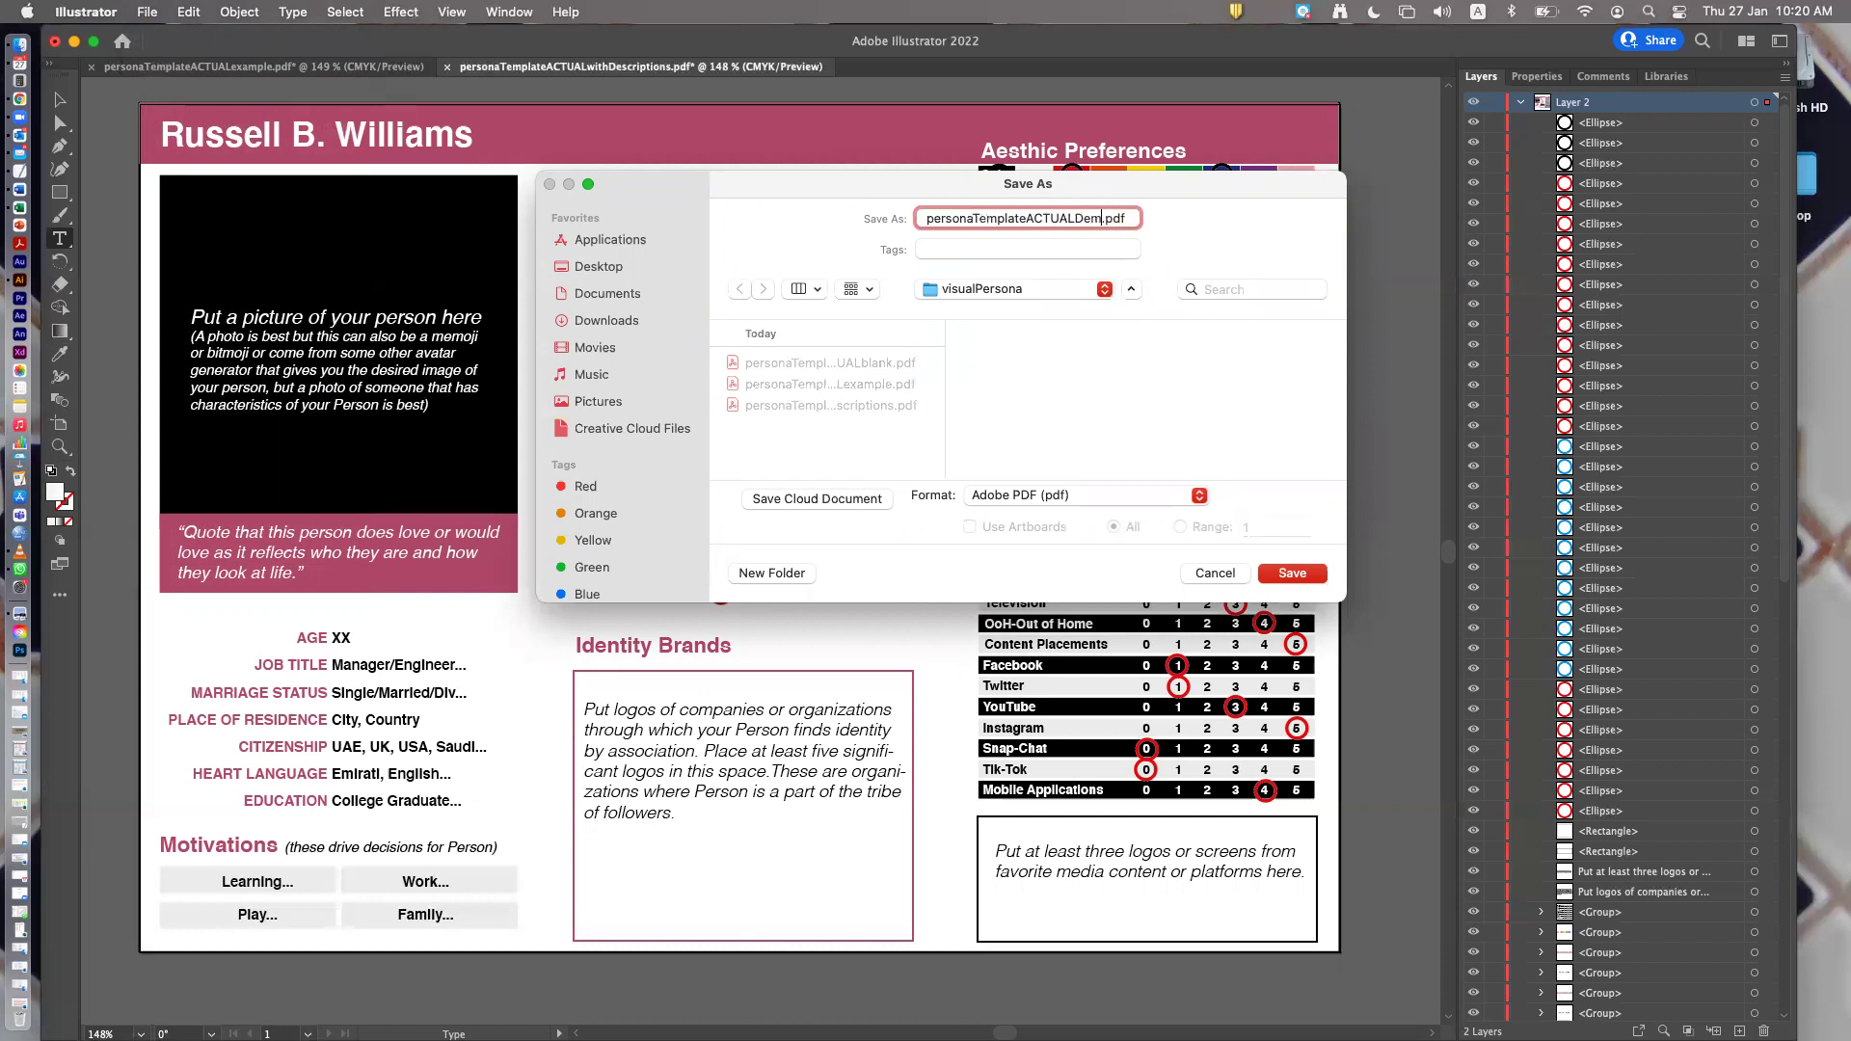
pyautogui.press('BackSpace')
pyautogui.press('BackSpace')
pyautogui.press('BackSpace')
pyautogui.write('demo')
pyautogui.click(1292, 574)
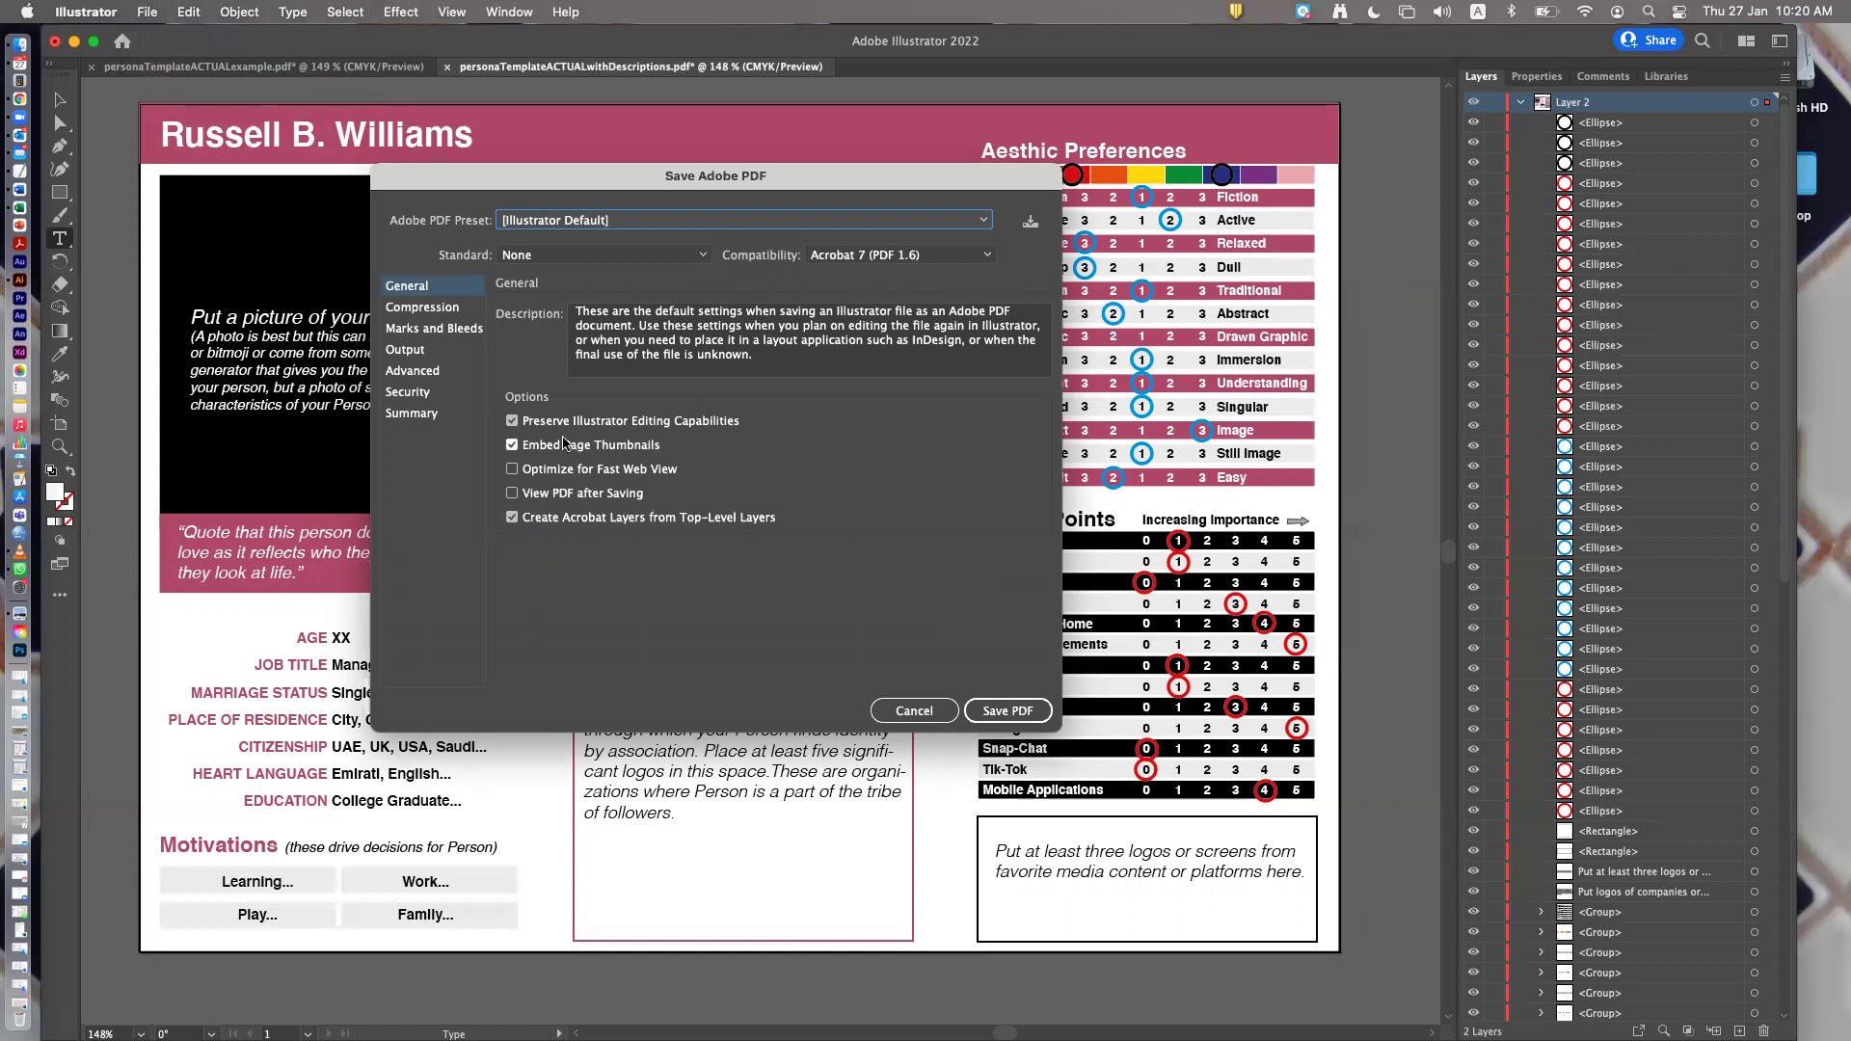
pyautogui.click(996, 708)
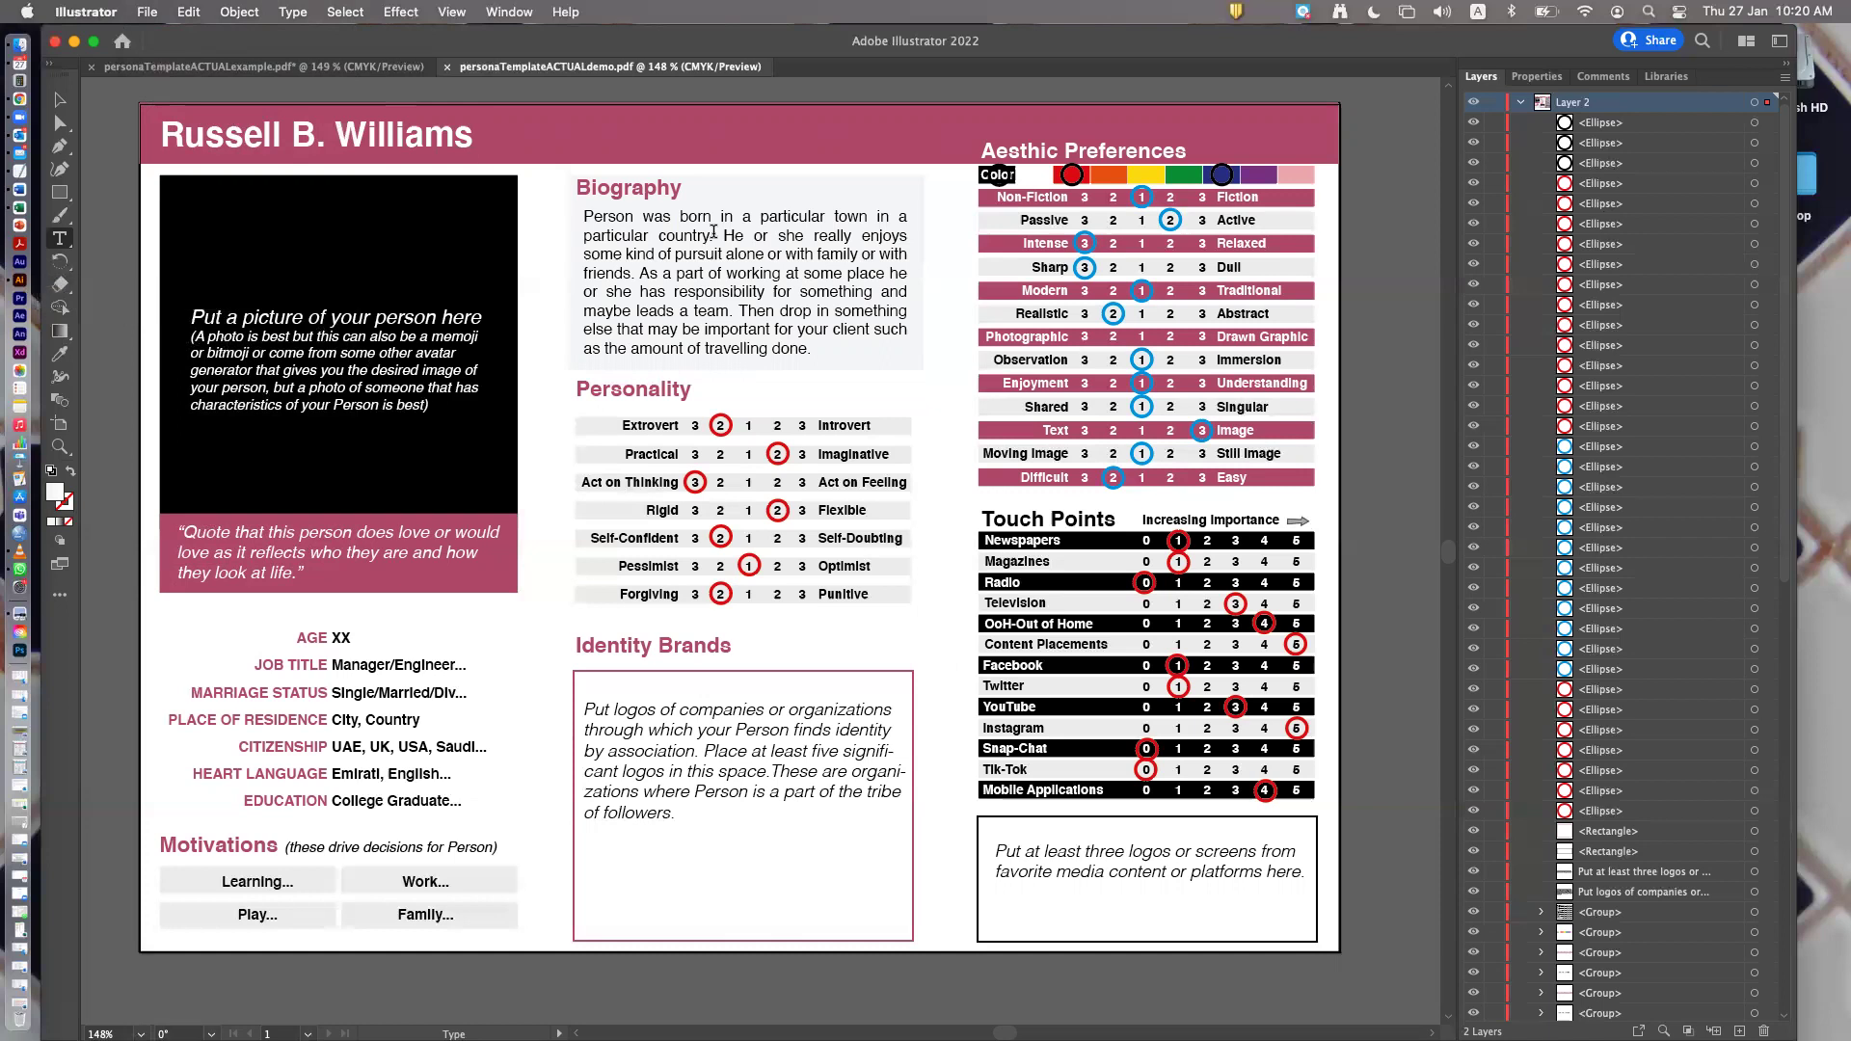
# Select the Facebook row's red rating circle and expand Layer 2's sublayers in the Layers panel
pyautogui.click(1520, 103)
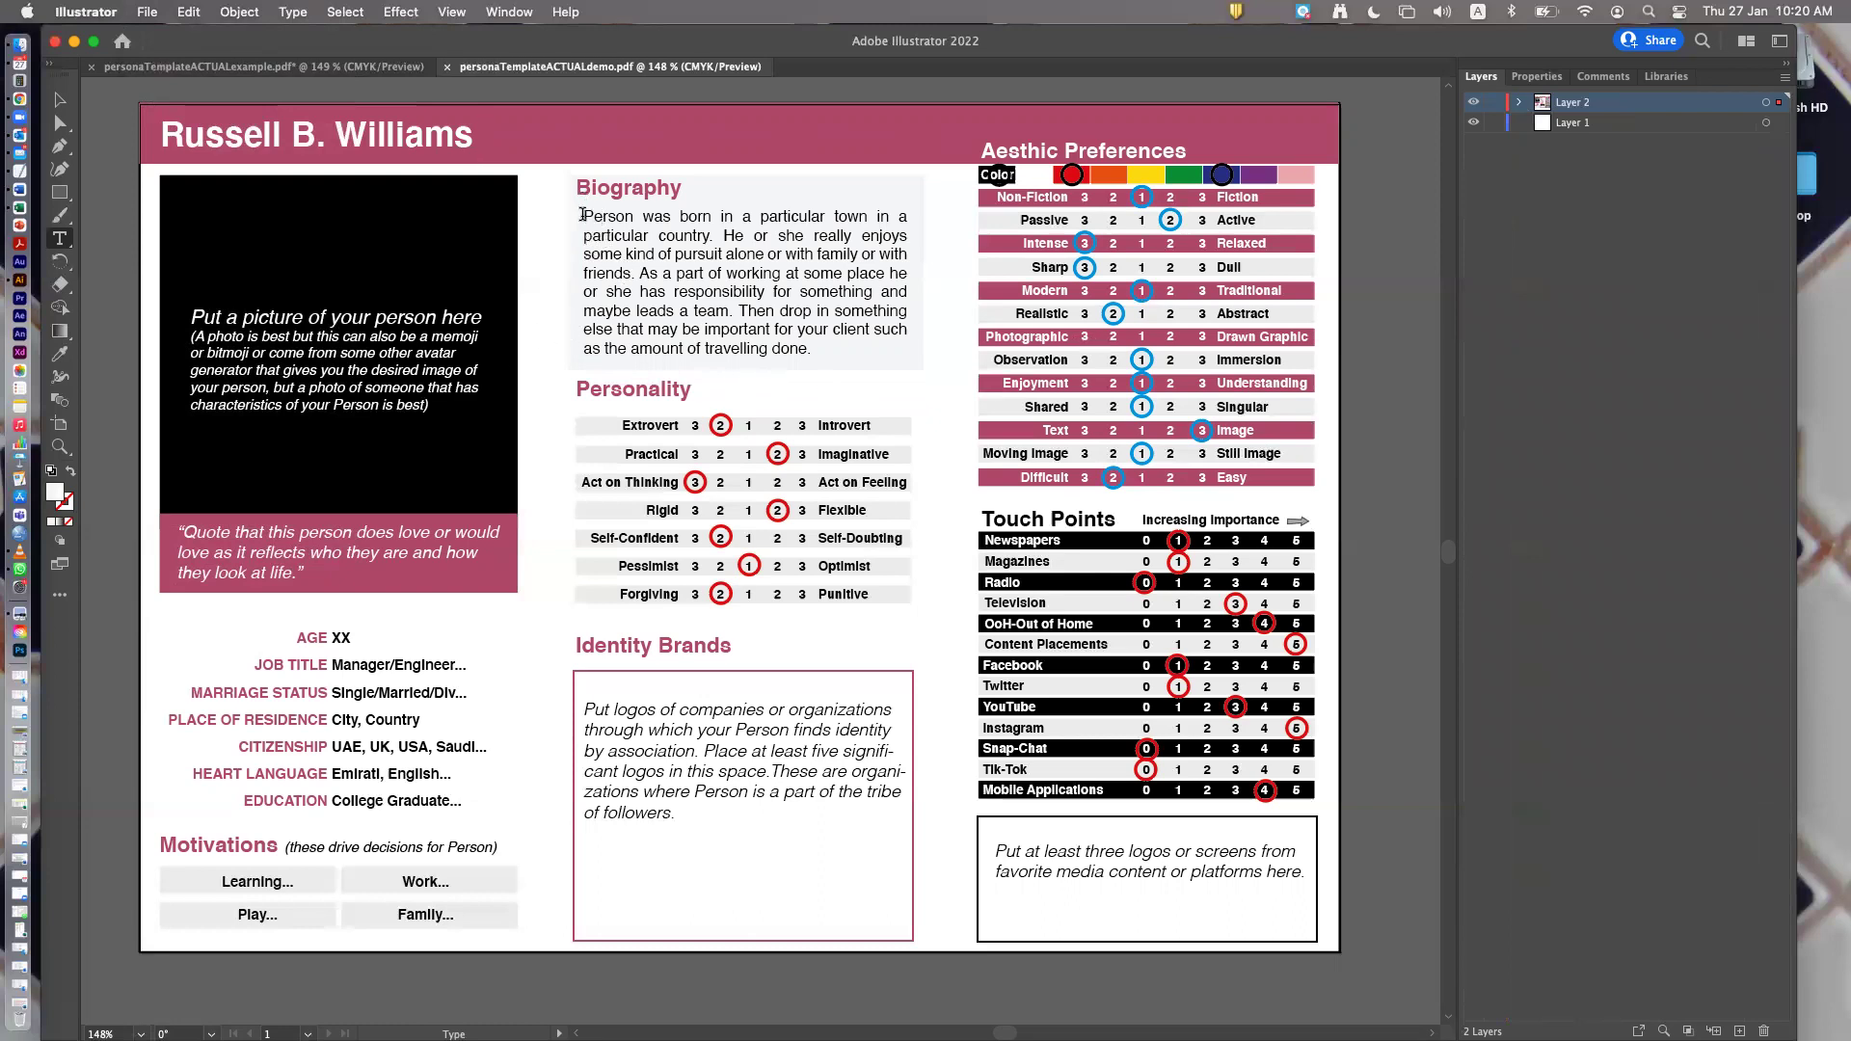
pyautogui.moveTo(583, 215); pyautogui.dragTo(826, 339)
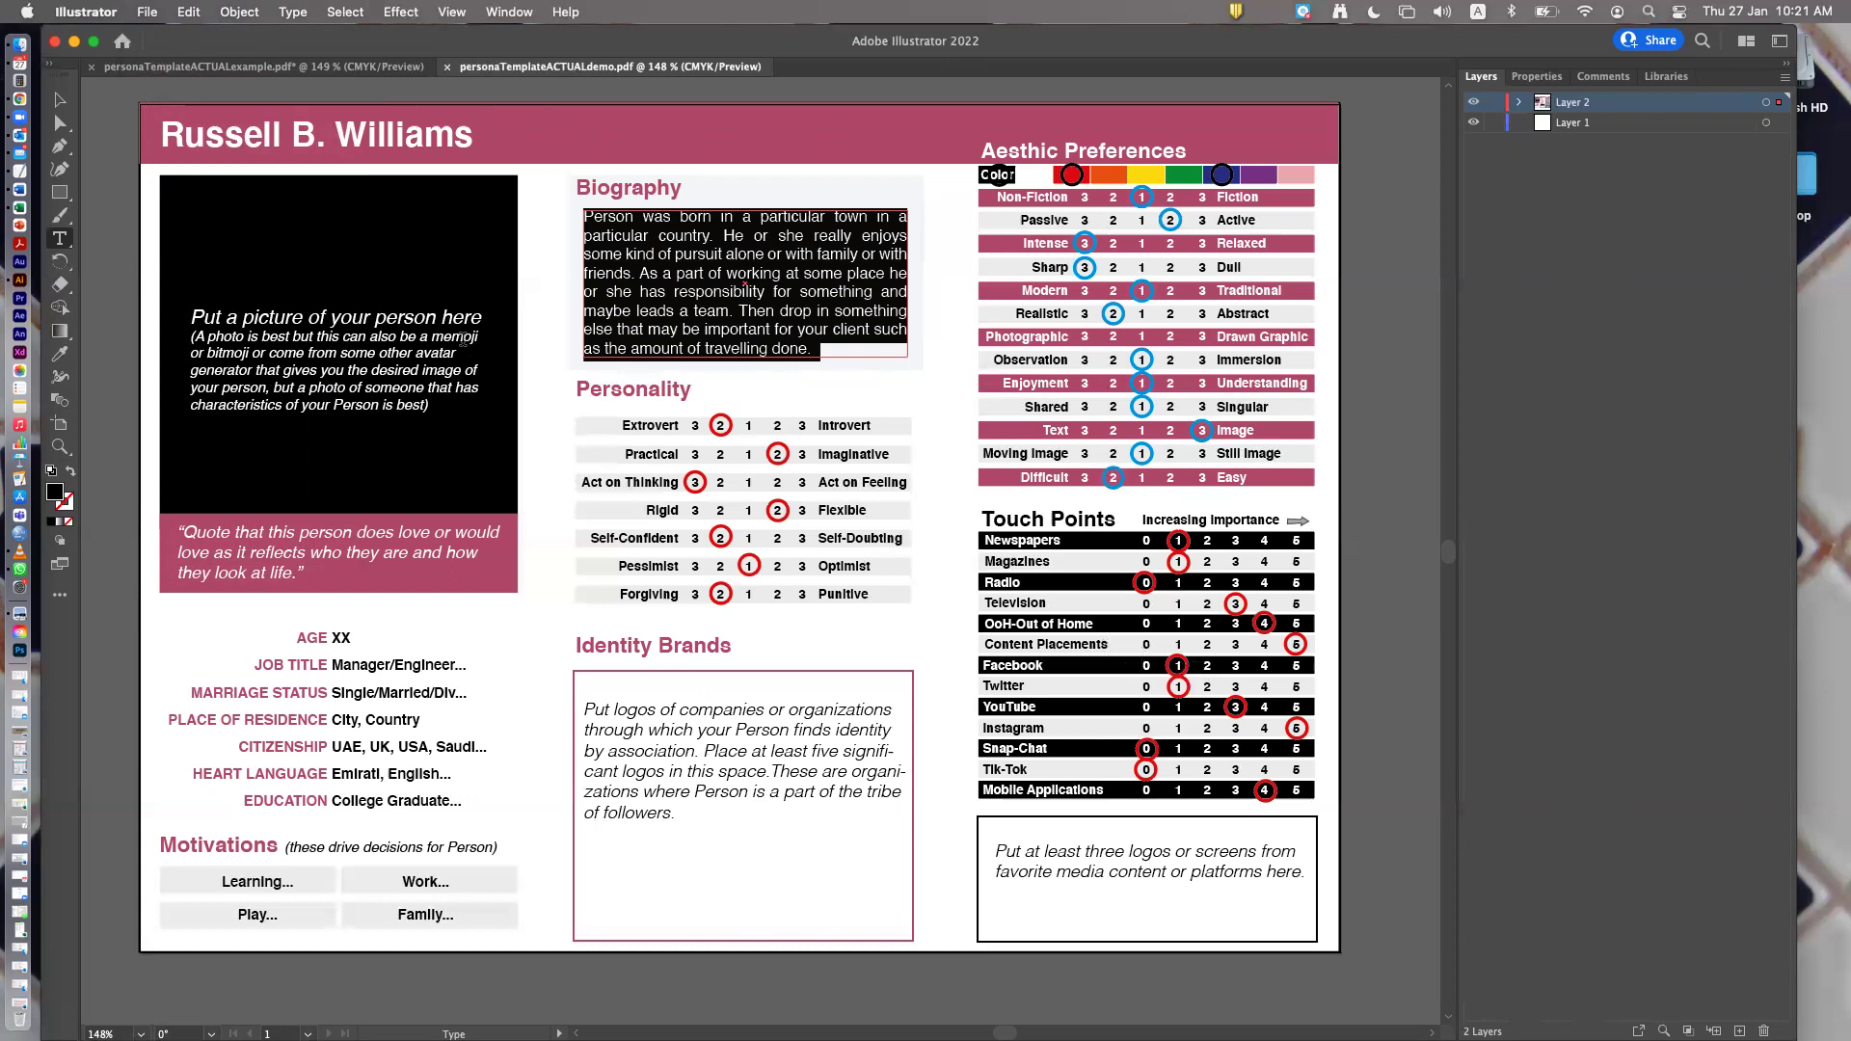
pyautogui.click(57, 103)
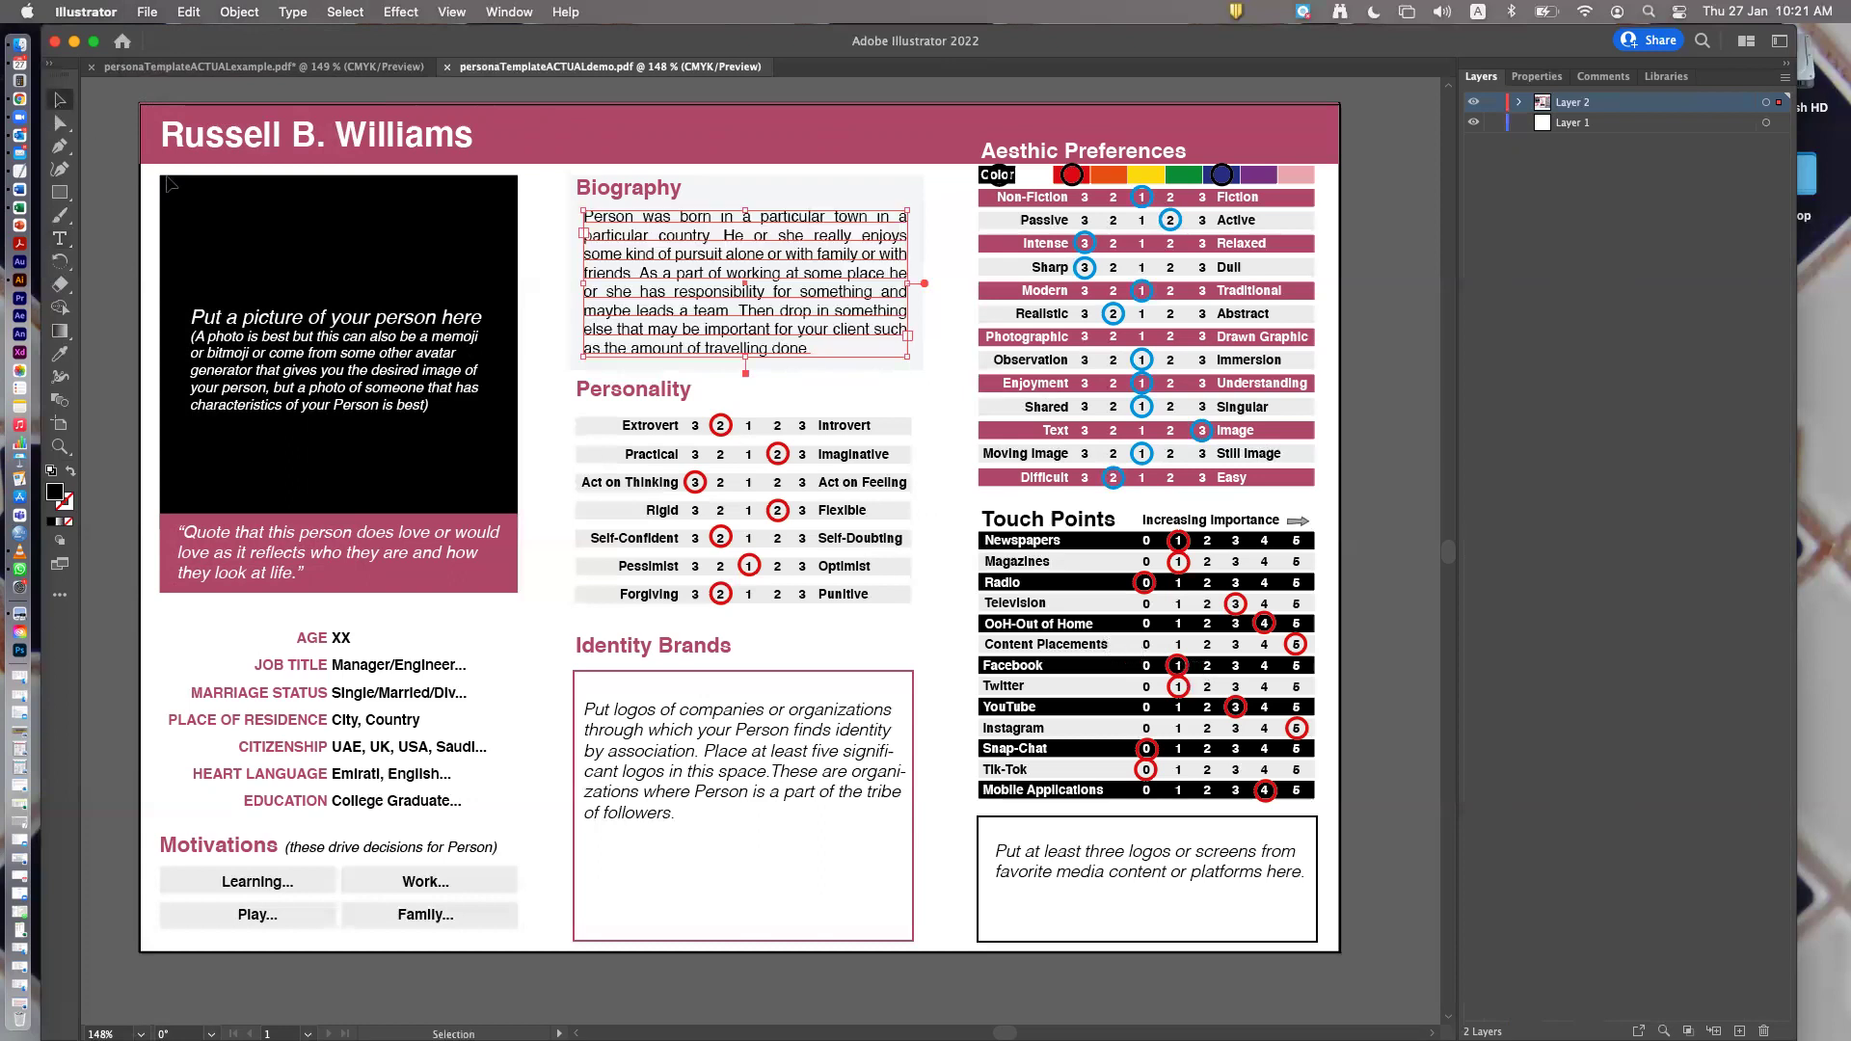
pyautogui.click(1185, 668)
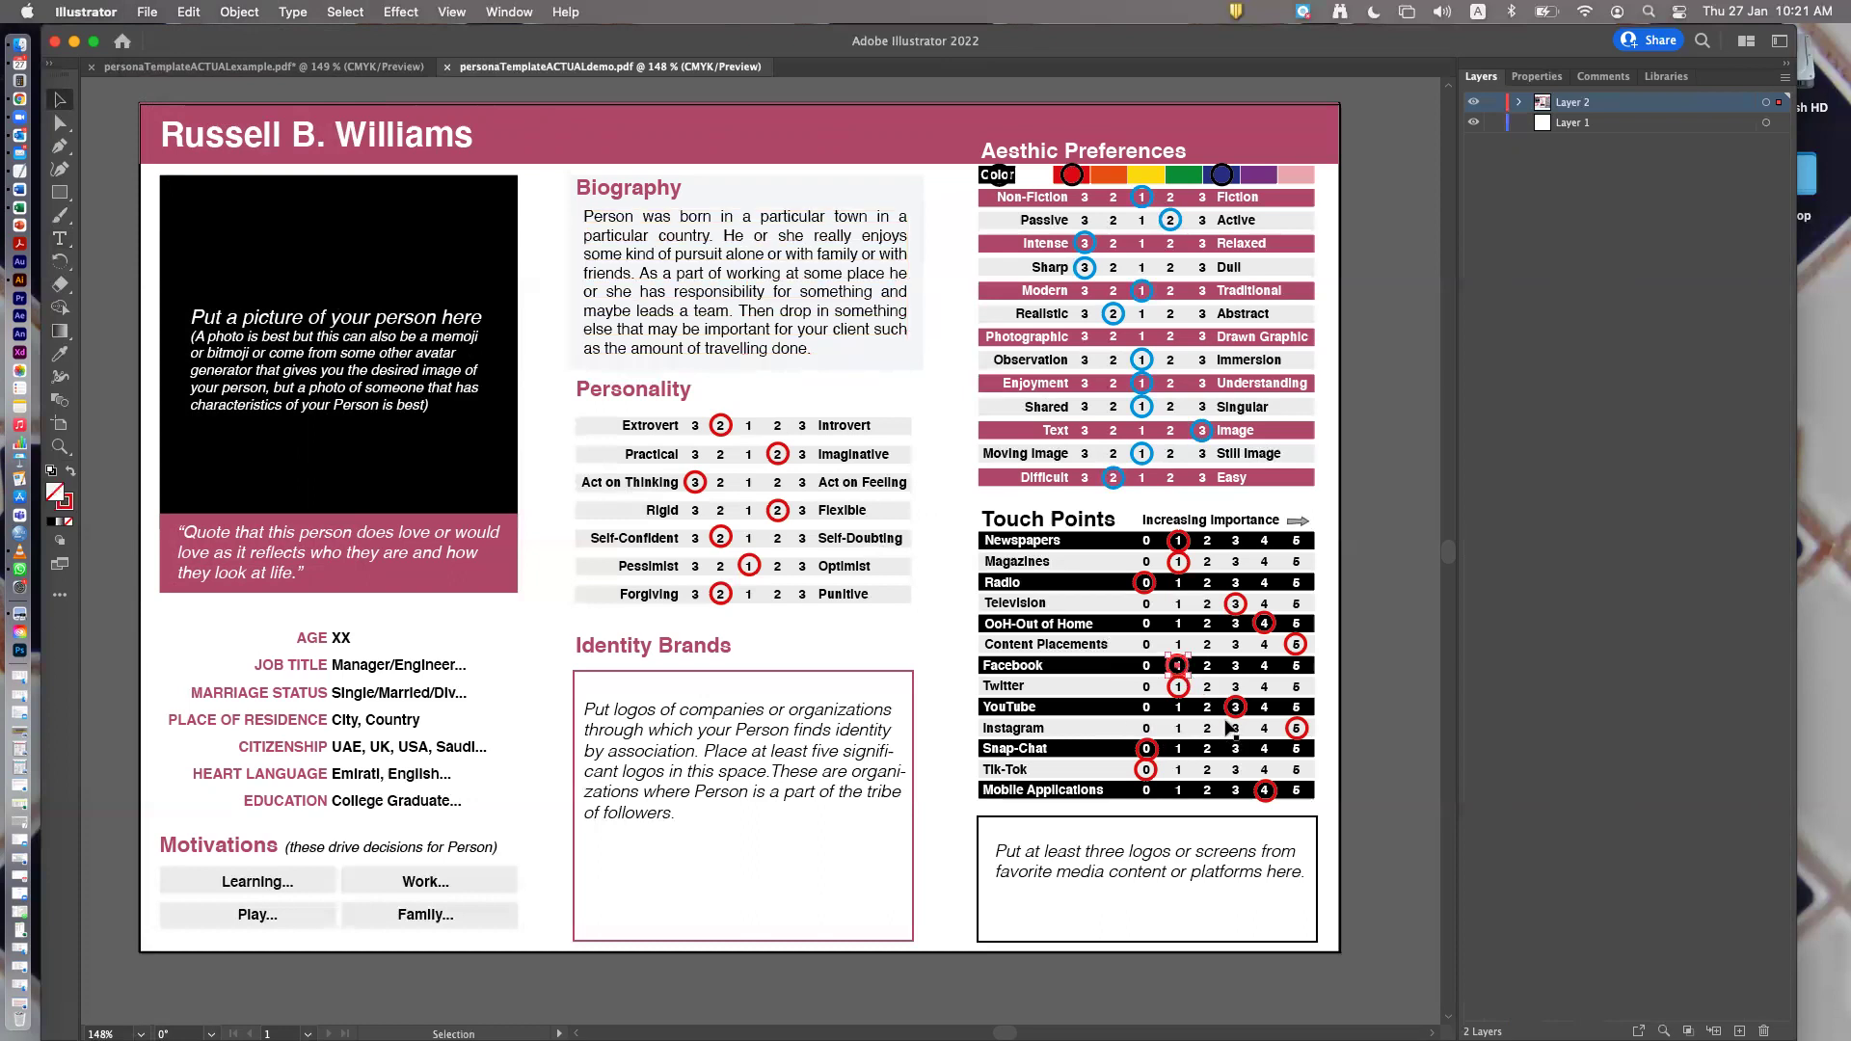
pyautogui.click(1520, 103)
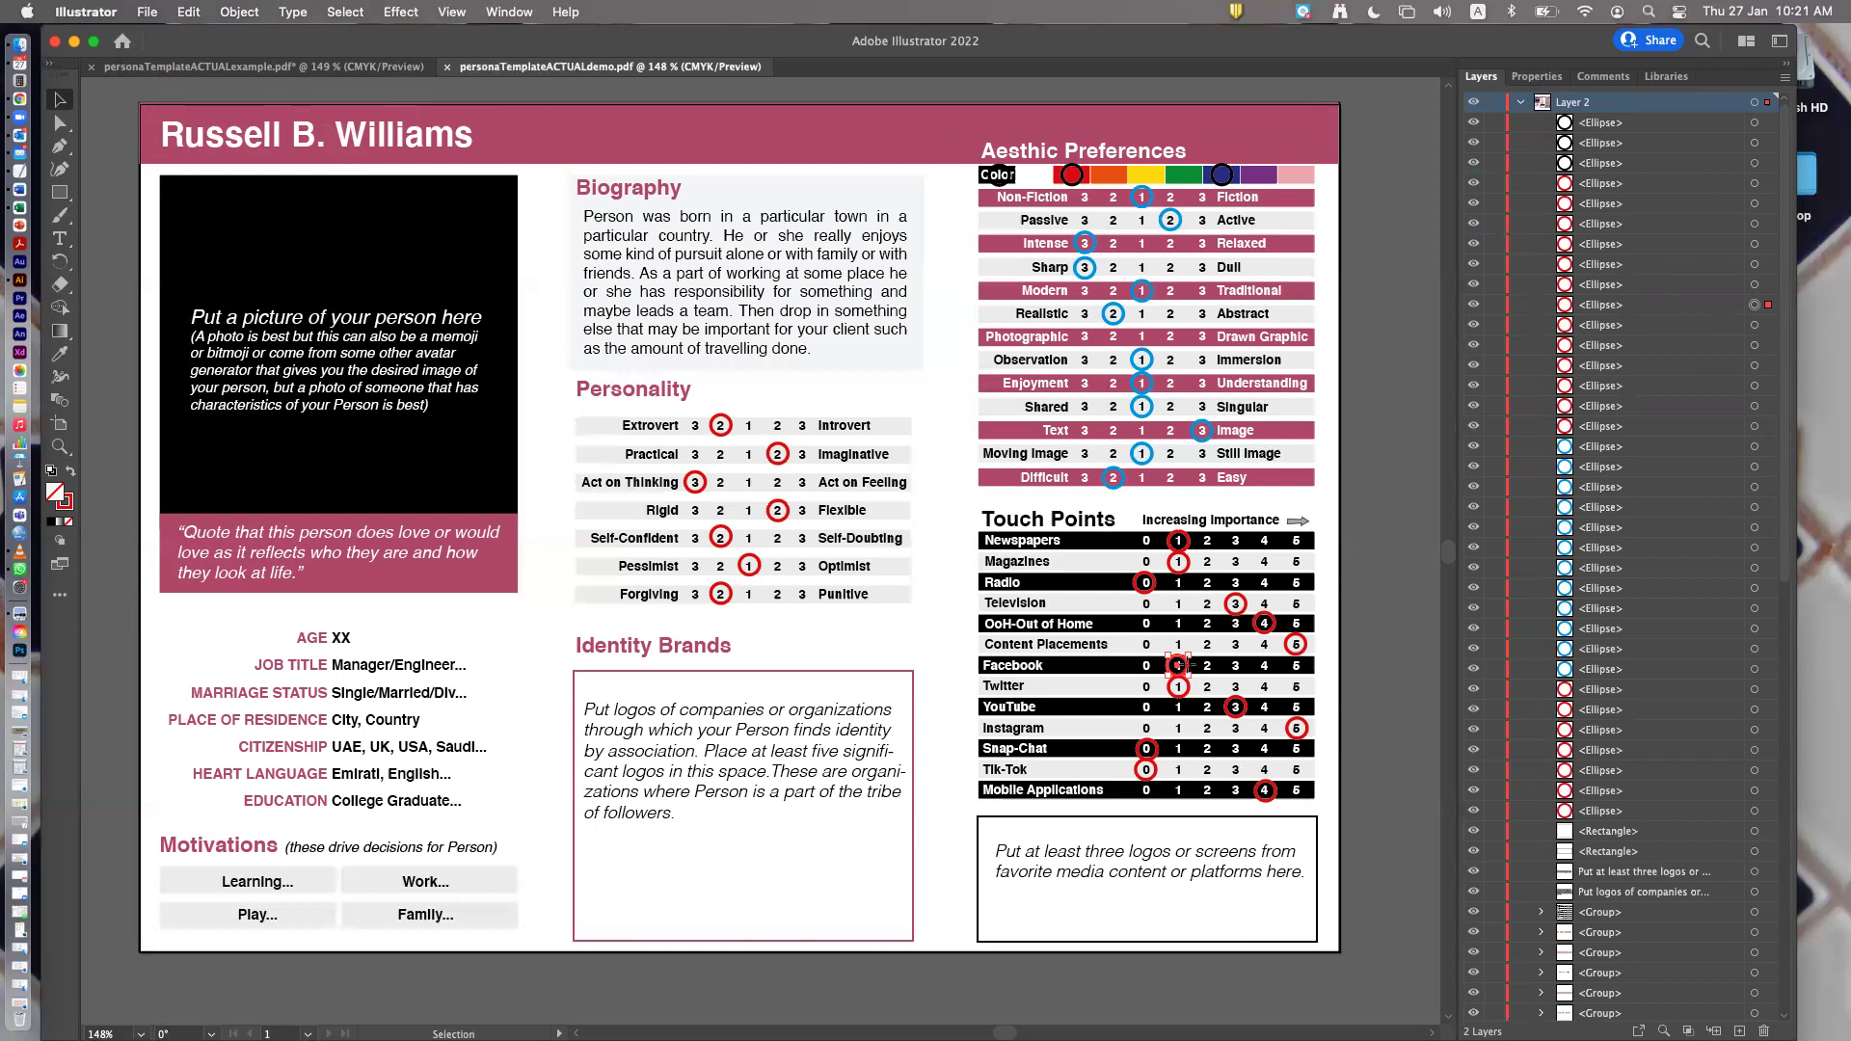
# Move the Facebook rating circle onto 0 and the Tik-Tok circle from 0 to 1
pyautogui.moveTo(1185, 670); pyautogui.dragTo(1156, 672)
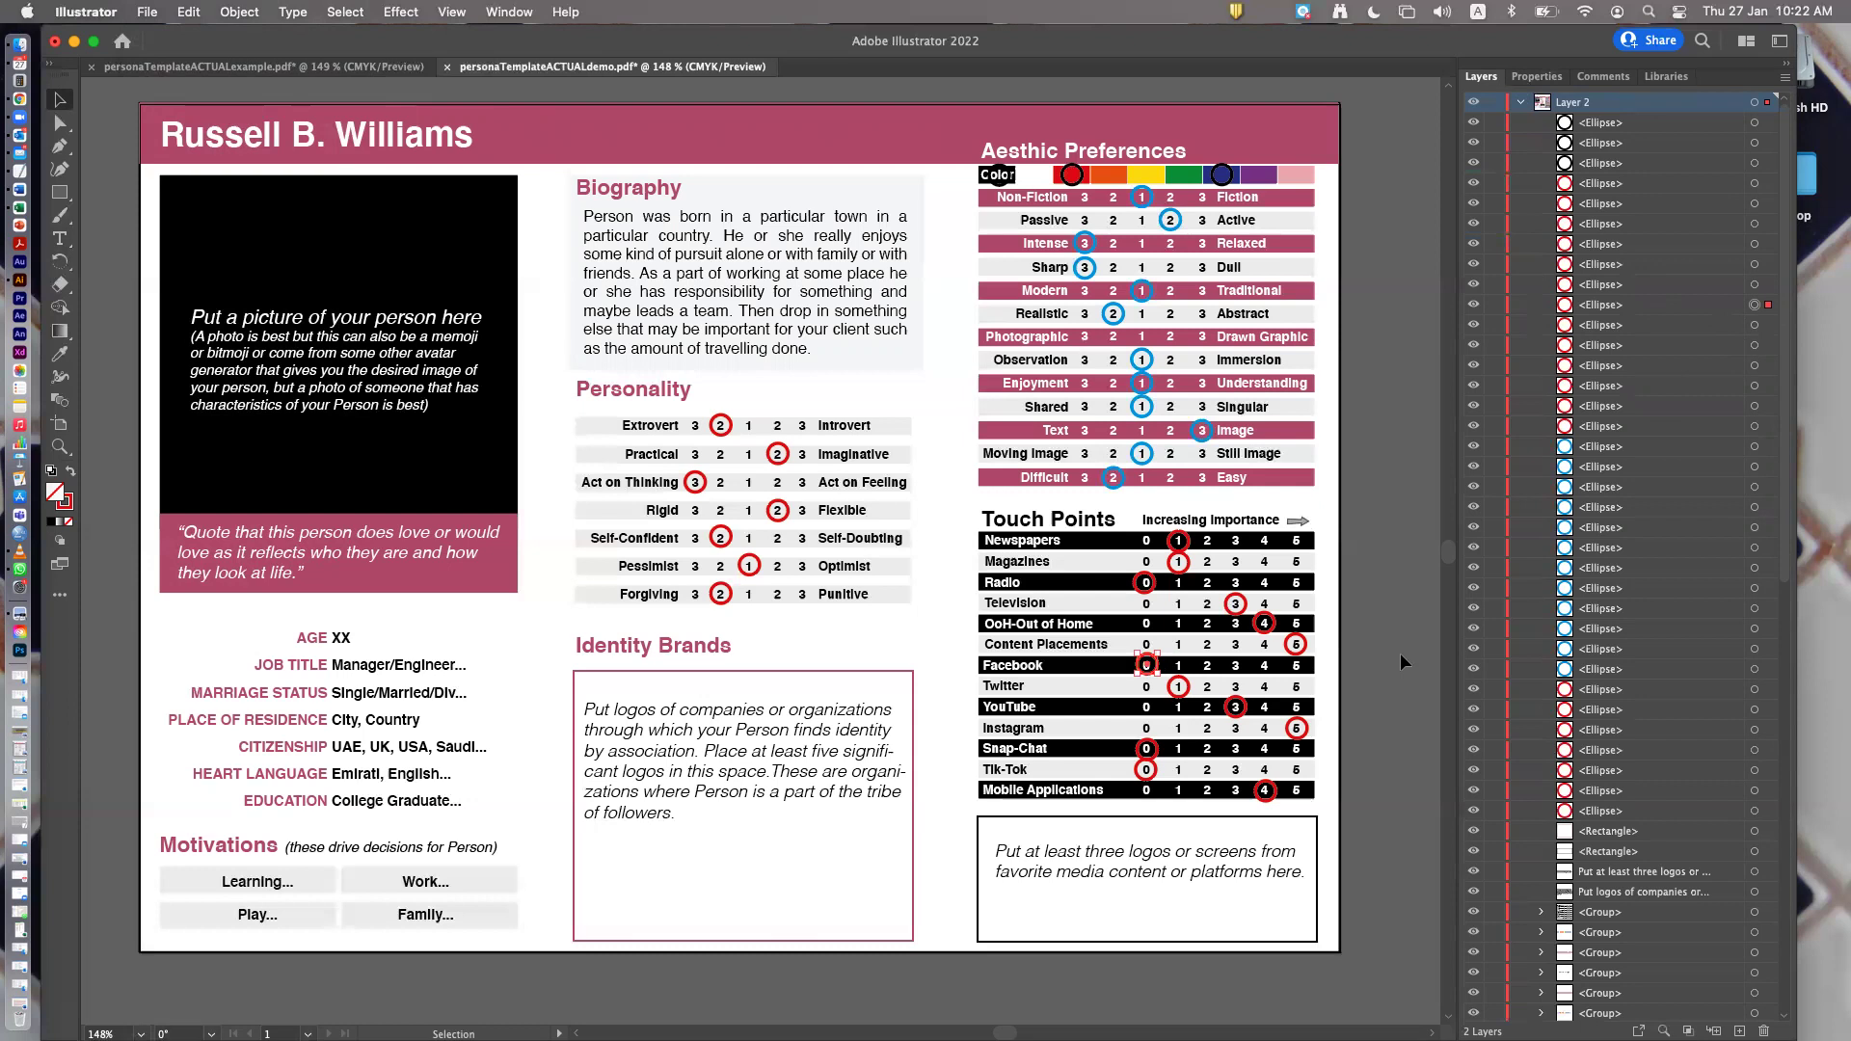
pyautogui.click(1153, 775)
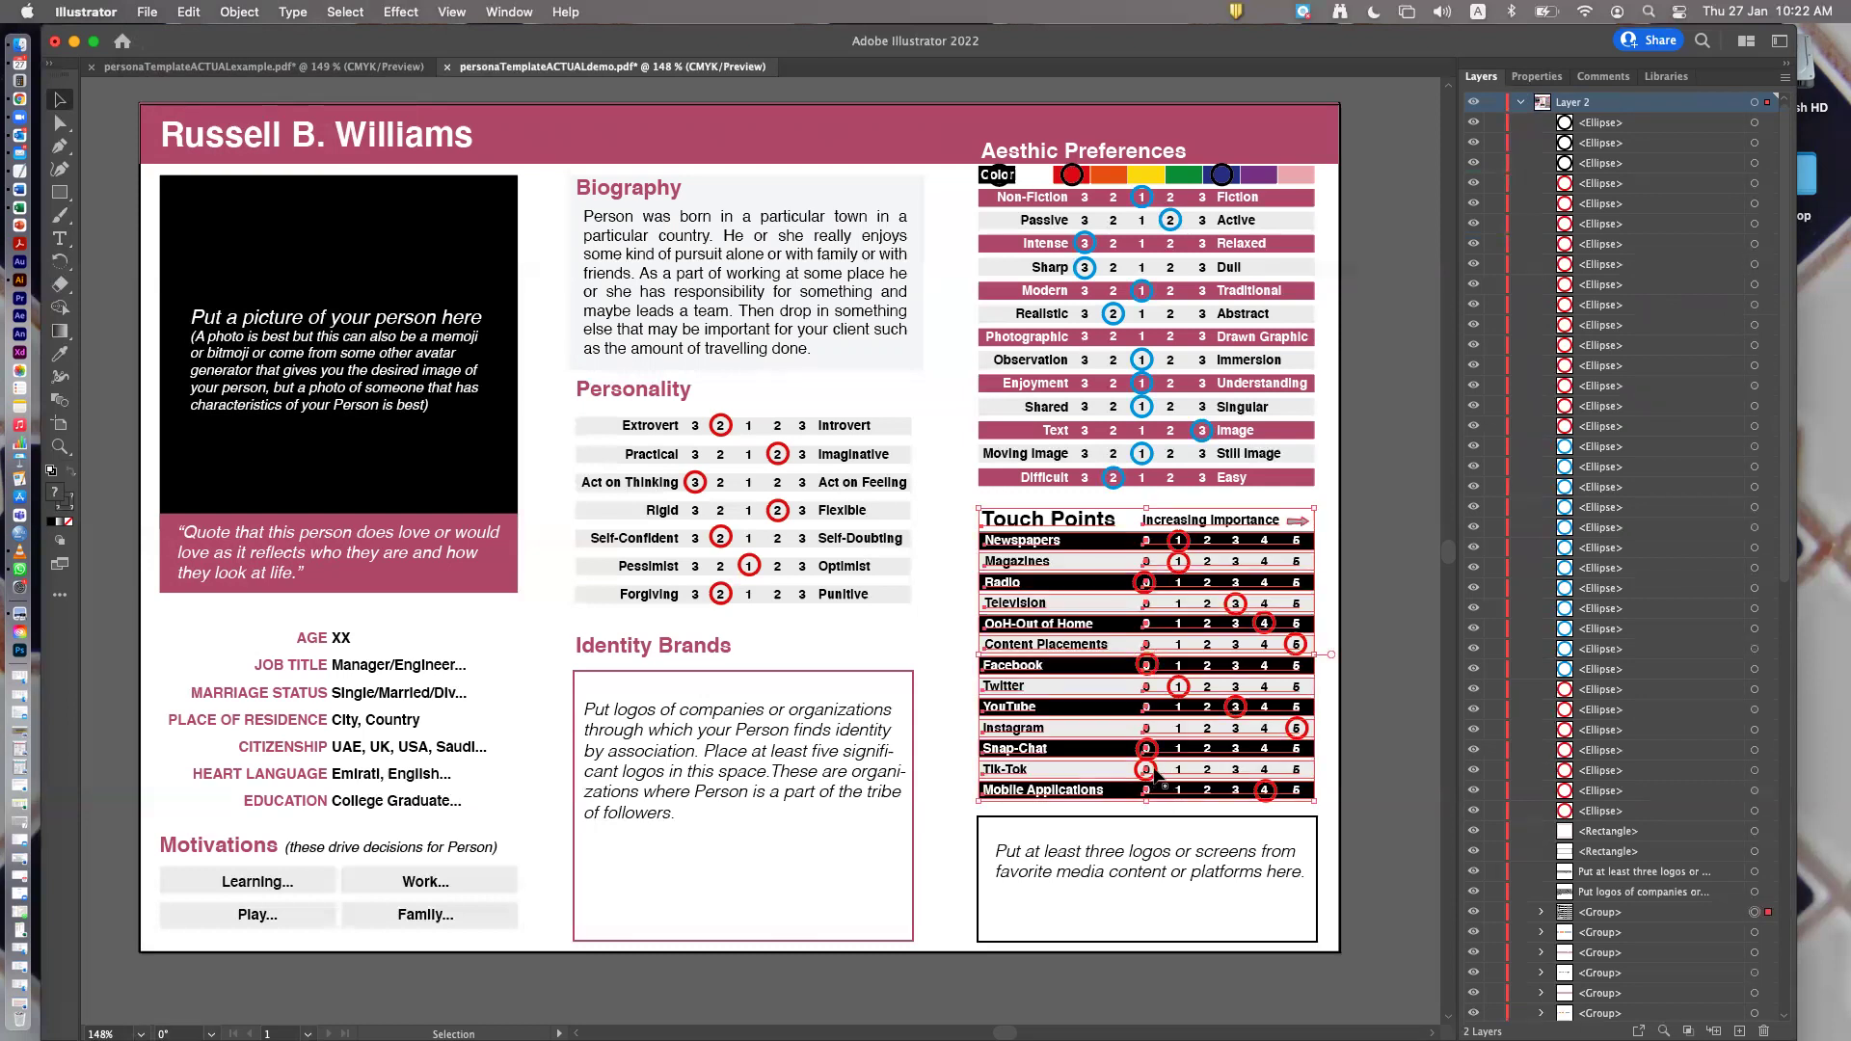
pyautogui.click(1396, 772)
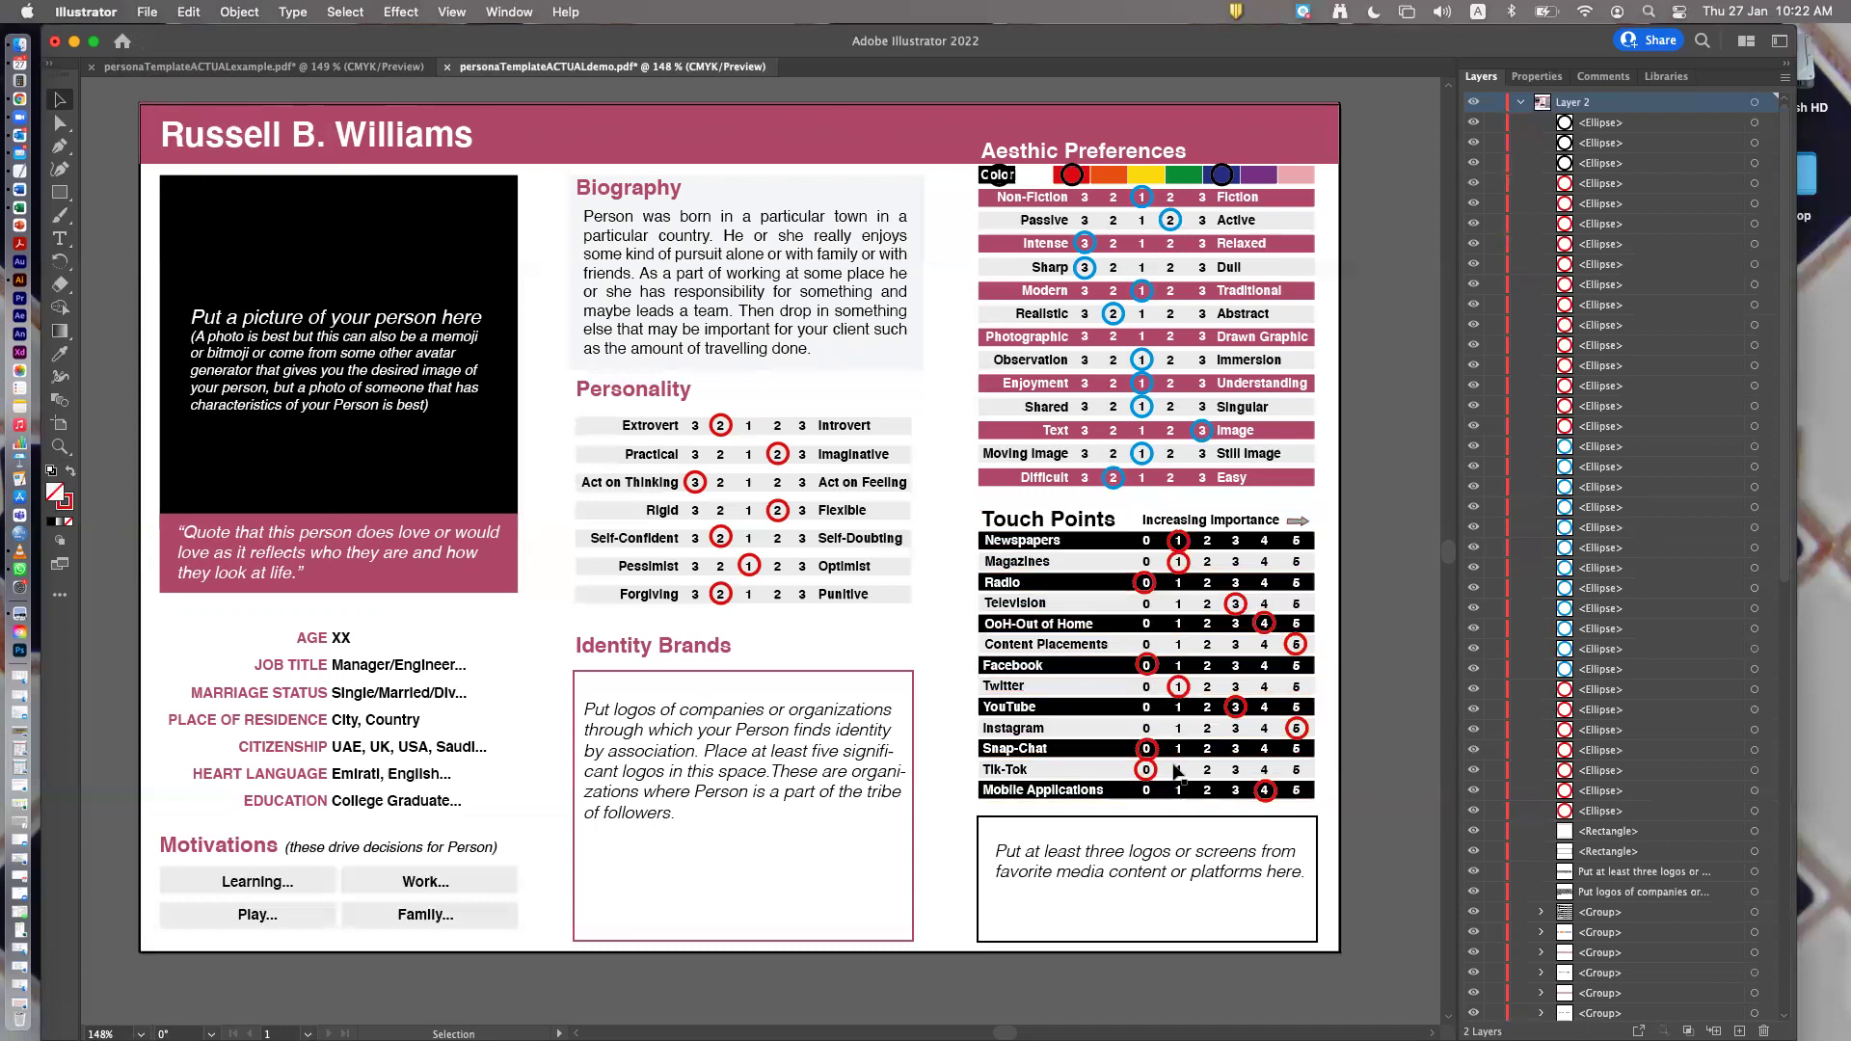
pyautogui.click(1153, 772)
pyautogui.click(1245, 757)
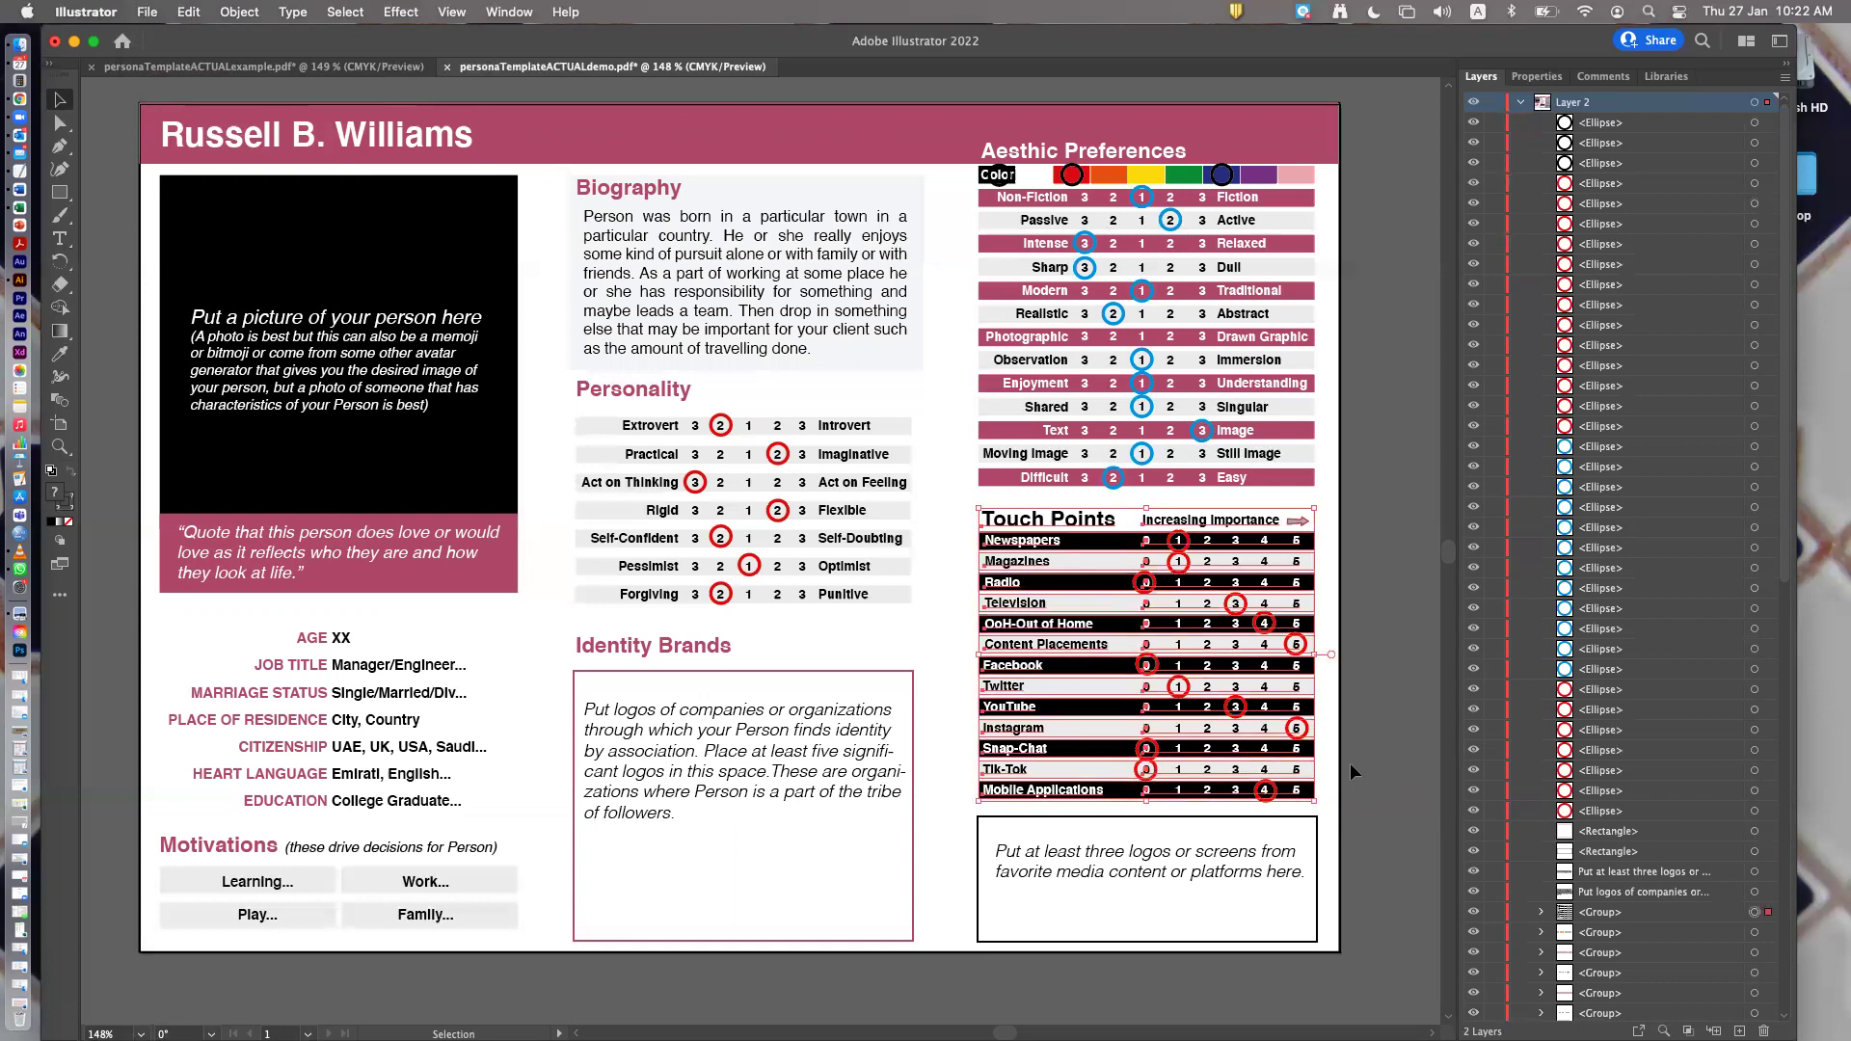
pyautogui.click(1406, 730)
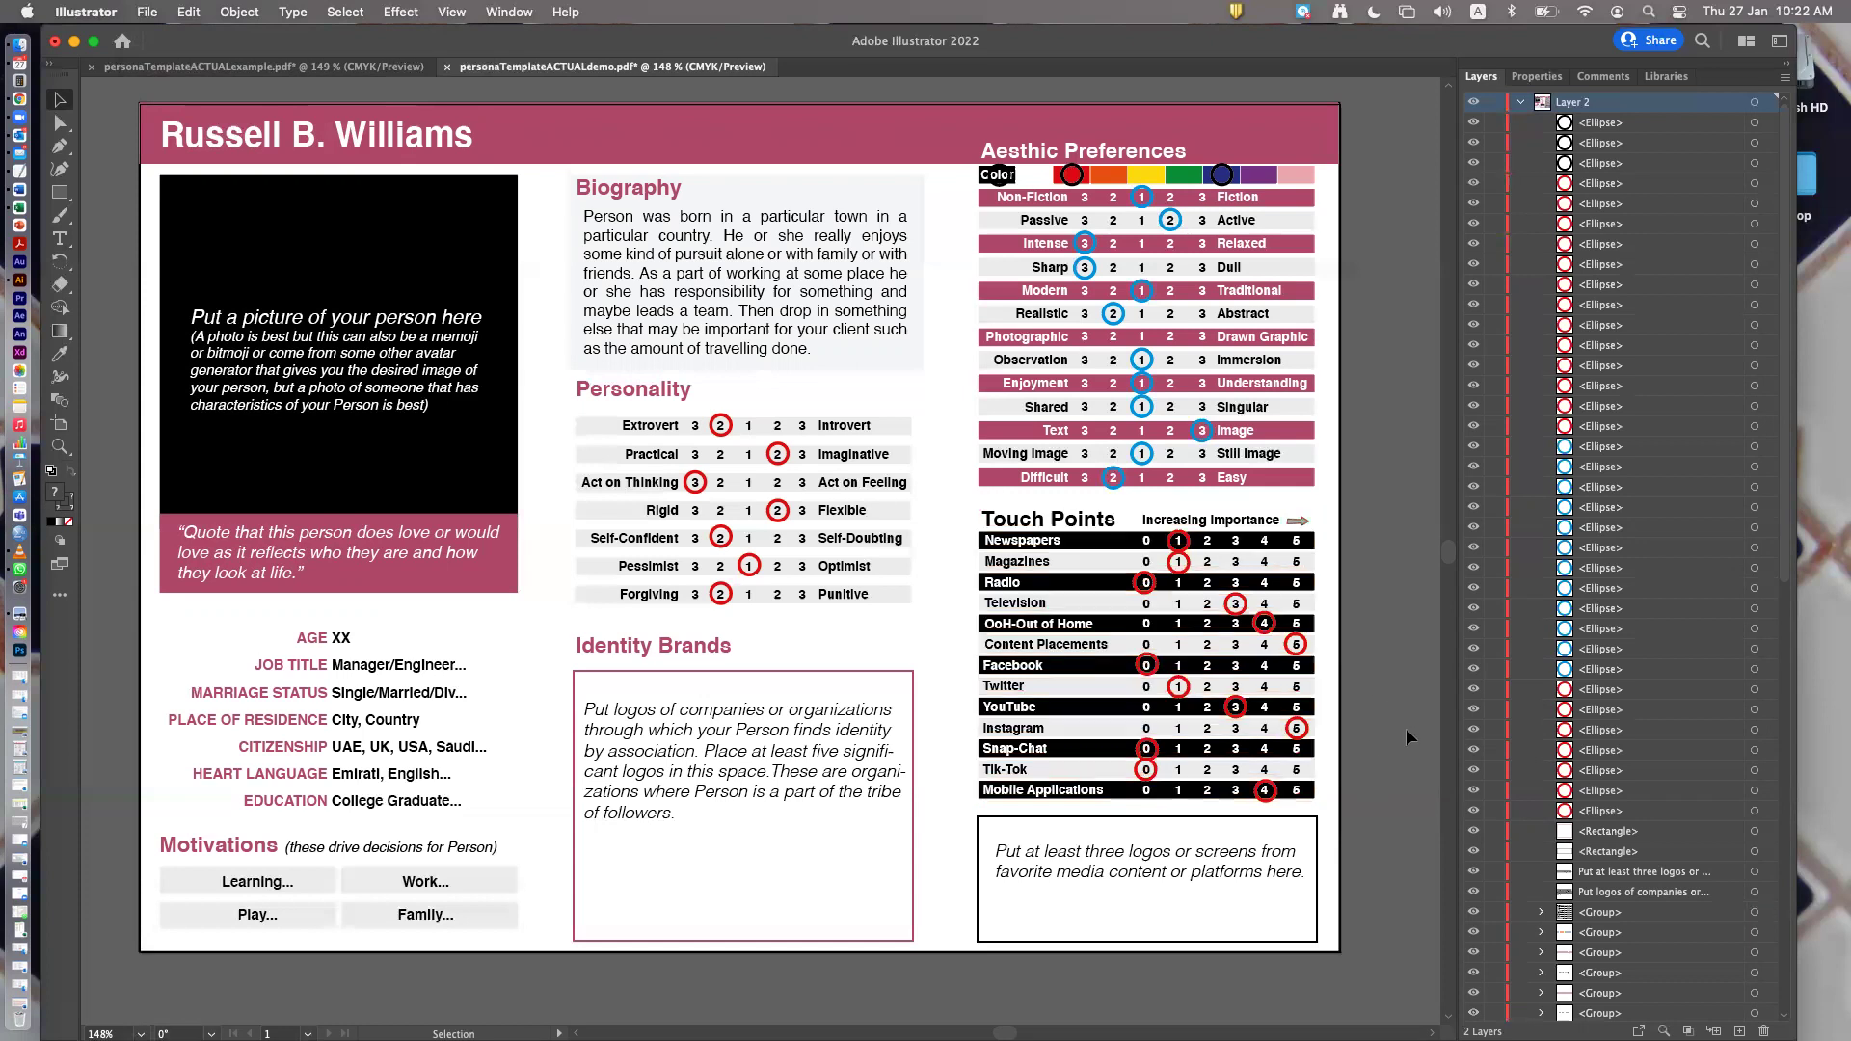
pyautogui.click(1152, 770)
pyautogui.moveTo(1156, 774); pyautogui.dragTo(1188, 772)
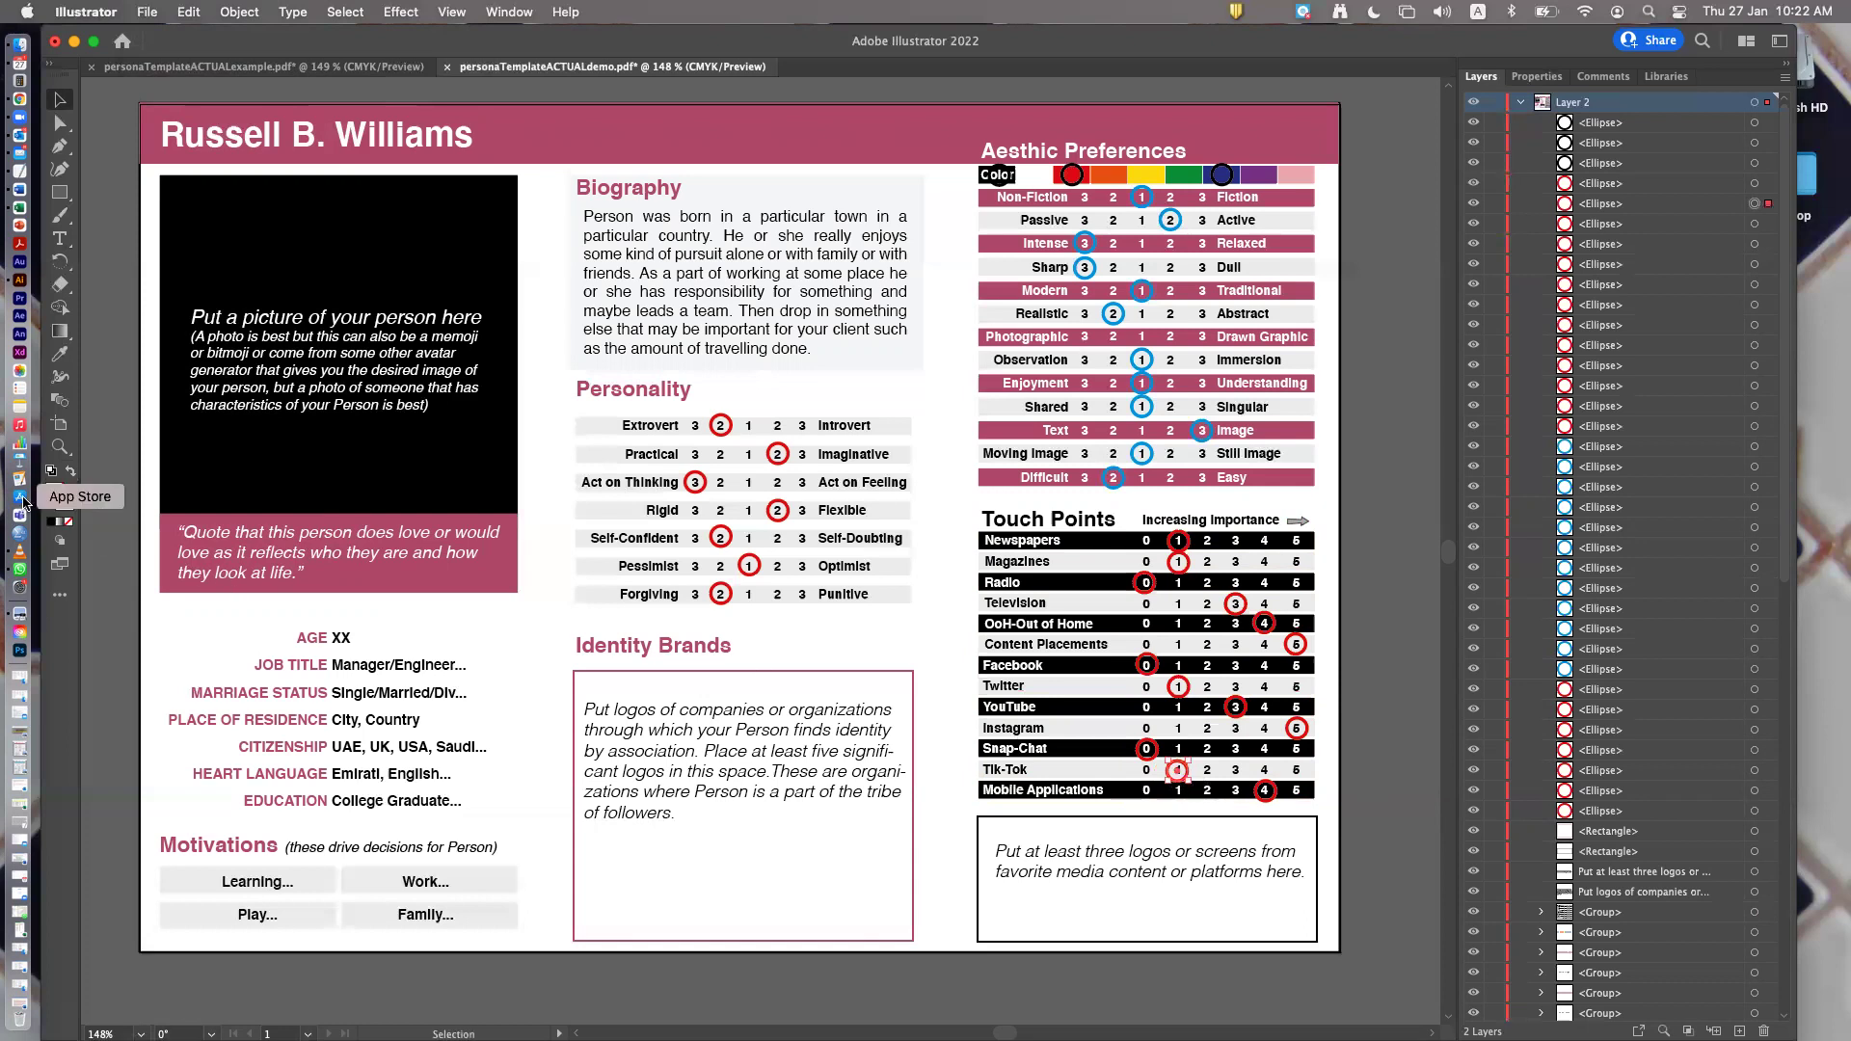
# Zoom in on the Tik-Tok row of Touch Points and pan toward the picture placeholder
pyautogui.click(61, 449)
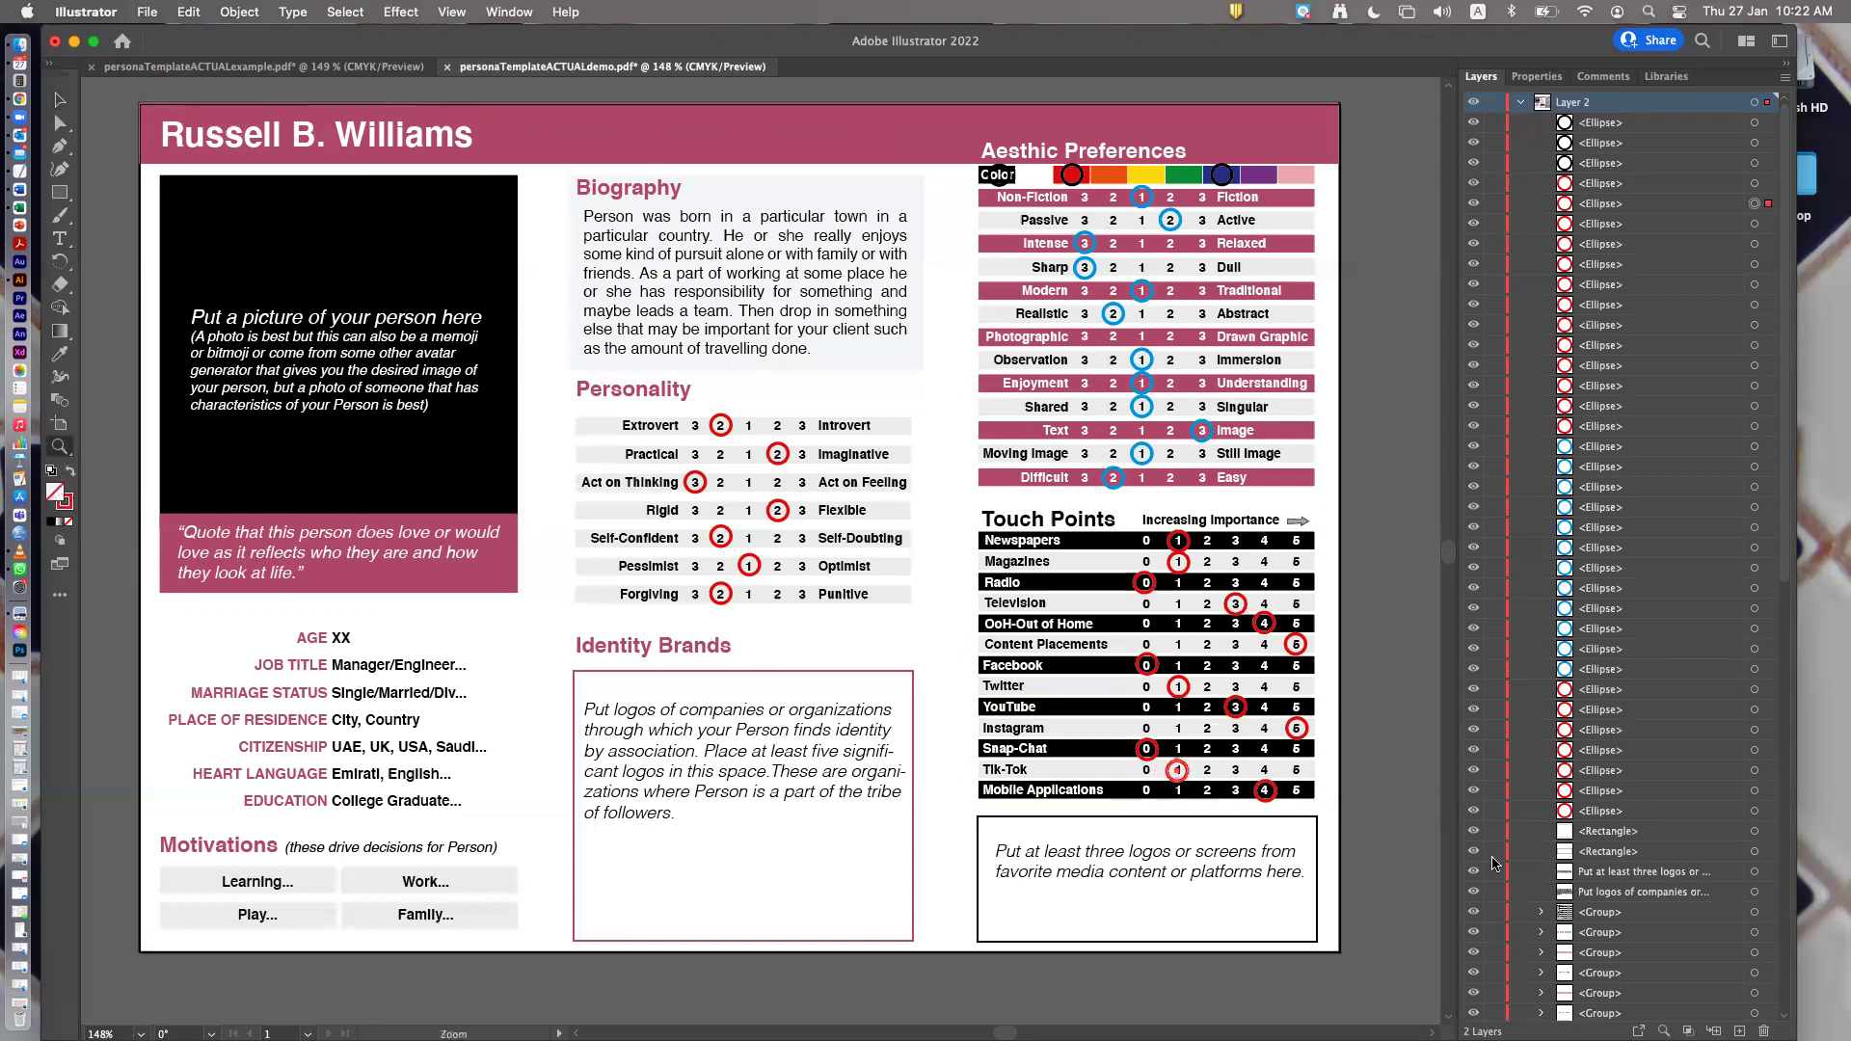
pyautogui.scroll(-10, 1205, 774)
pyautogui.hscroll(10, 1205, 773)
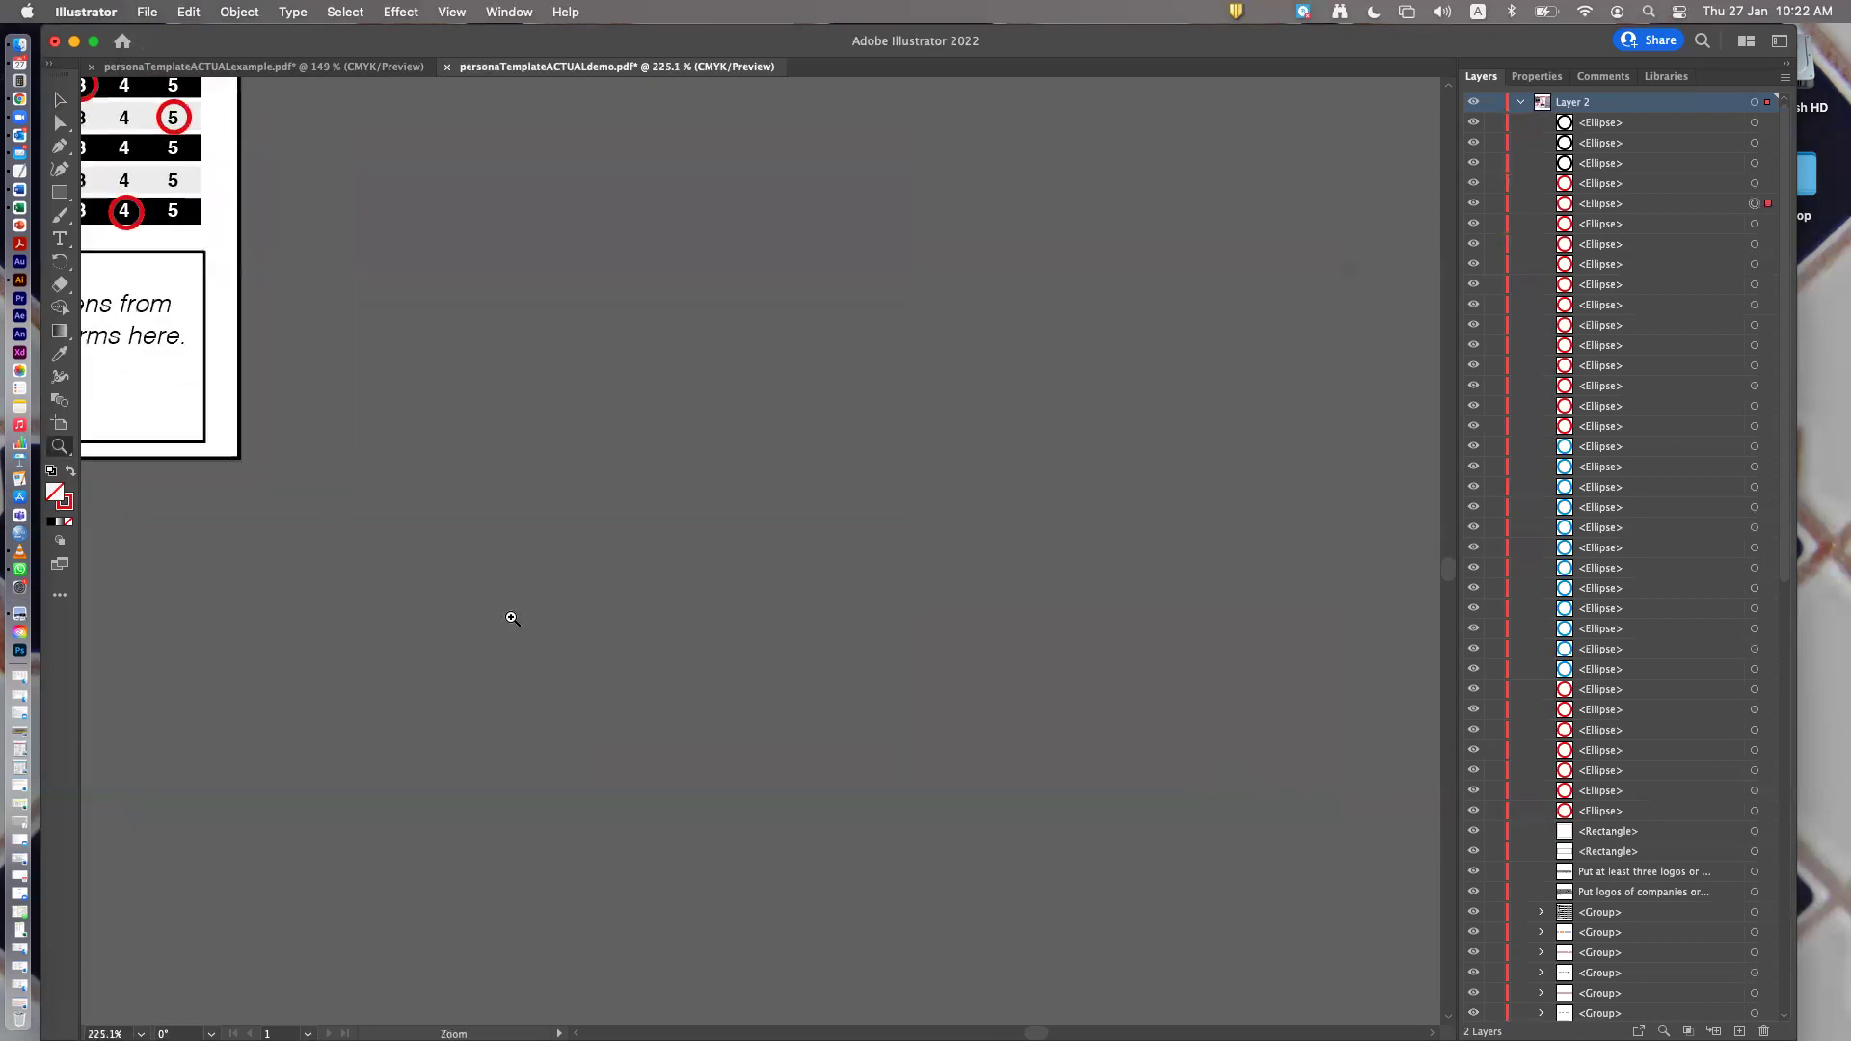
pyautogui.hscroll(-10, 435, 606)
pyautogui.scroll(10, 435, 607)
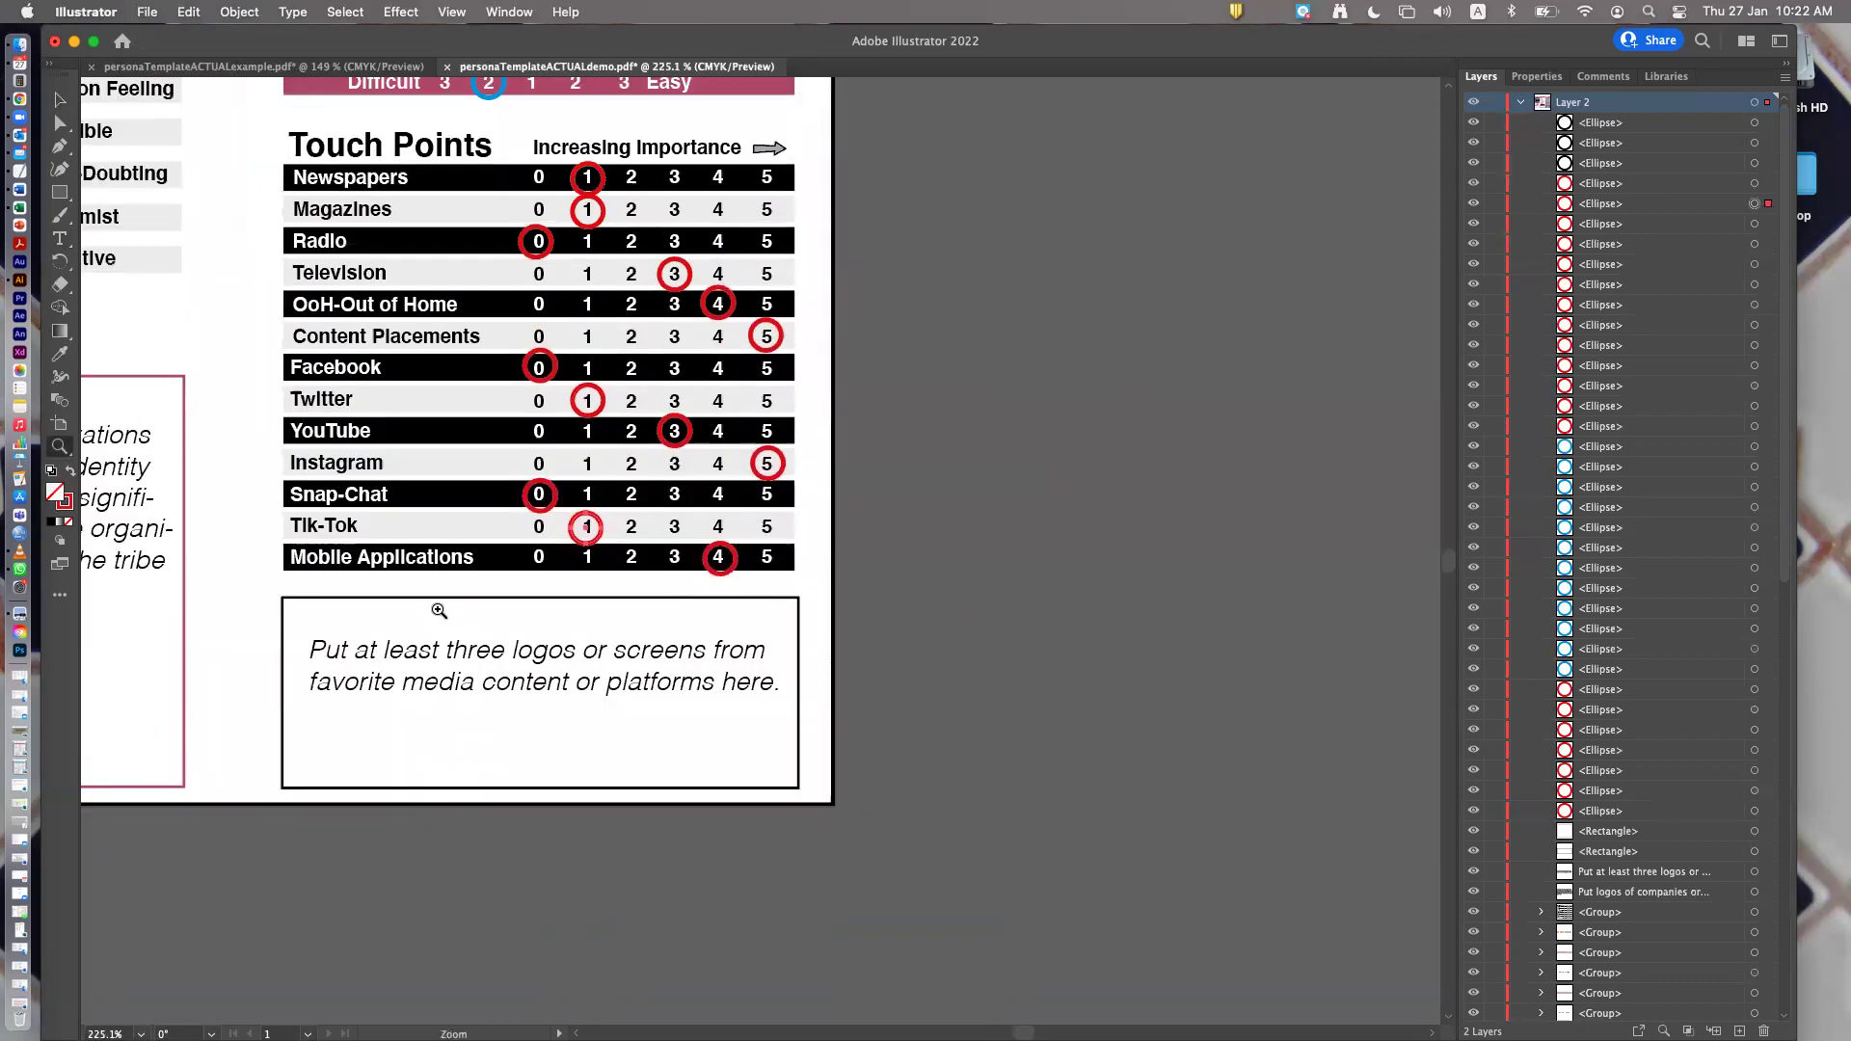
pyautogui.hscroll(-5, 480, 614)
pyautogui.scroll(2, 480, 614)
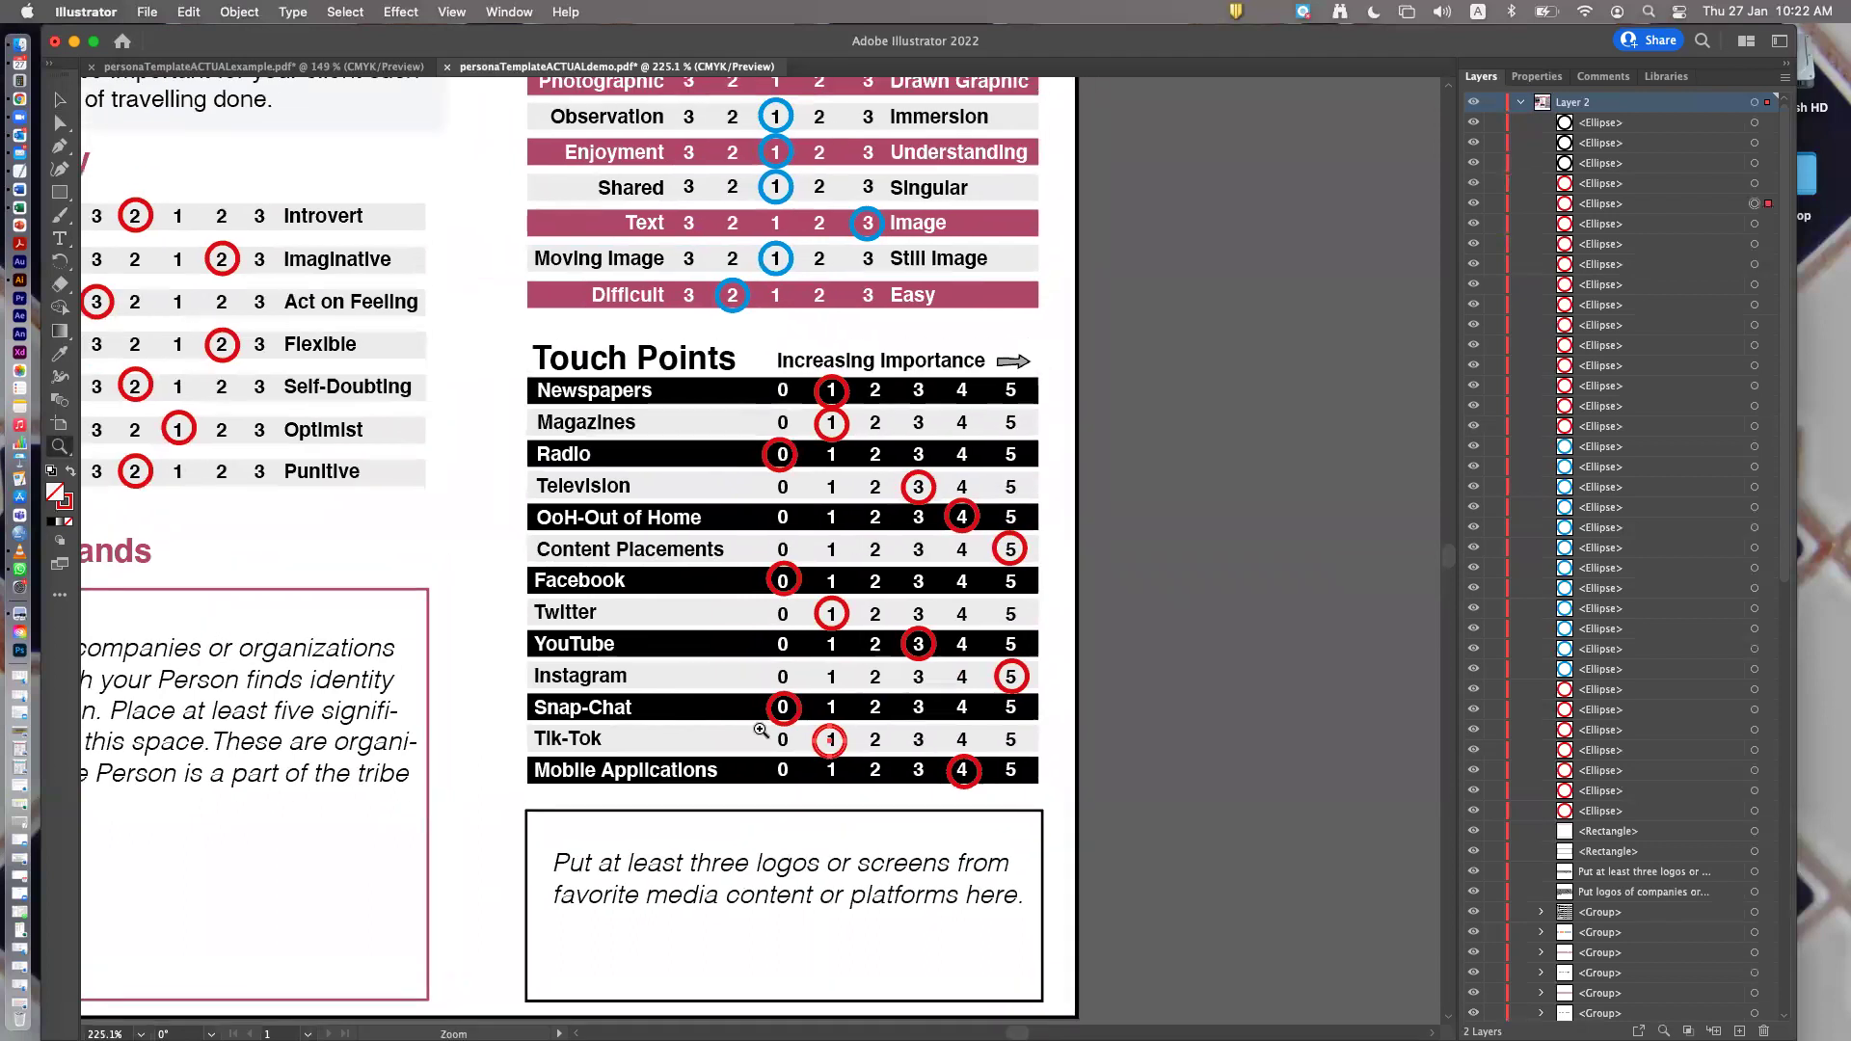
pyautogui.click(850, 741)
pyautogui.click(848, 747)
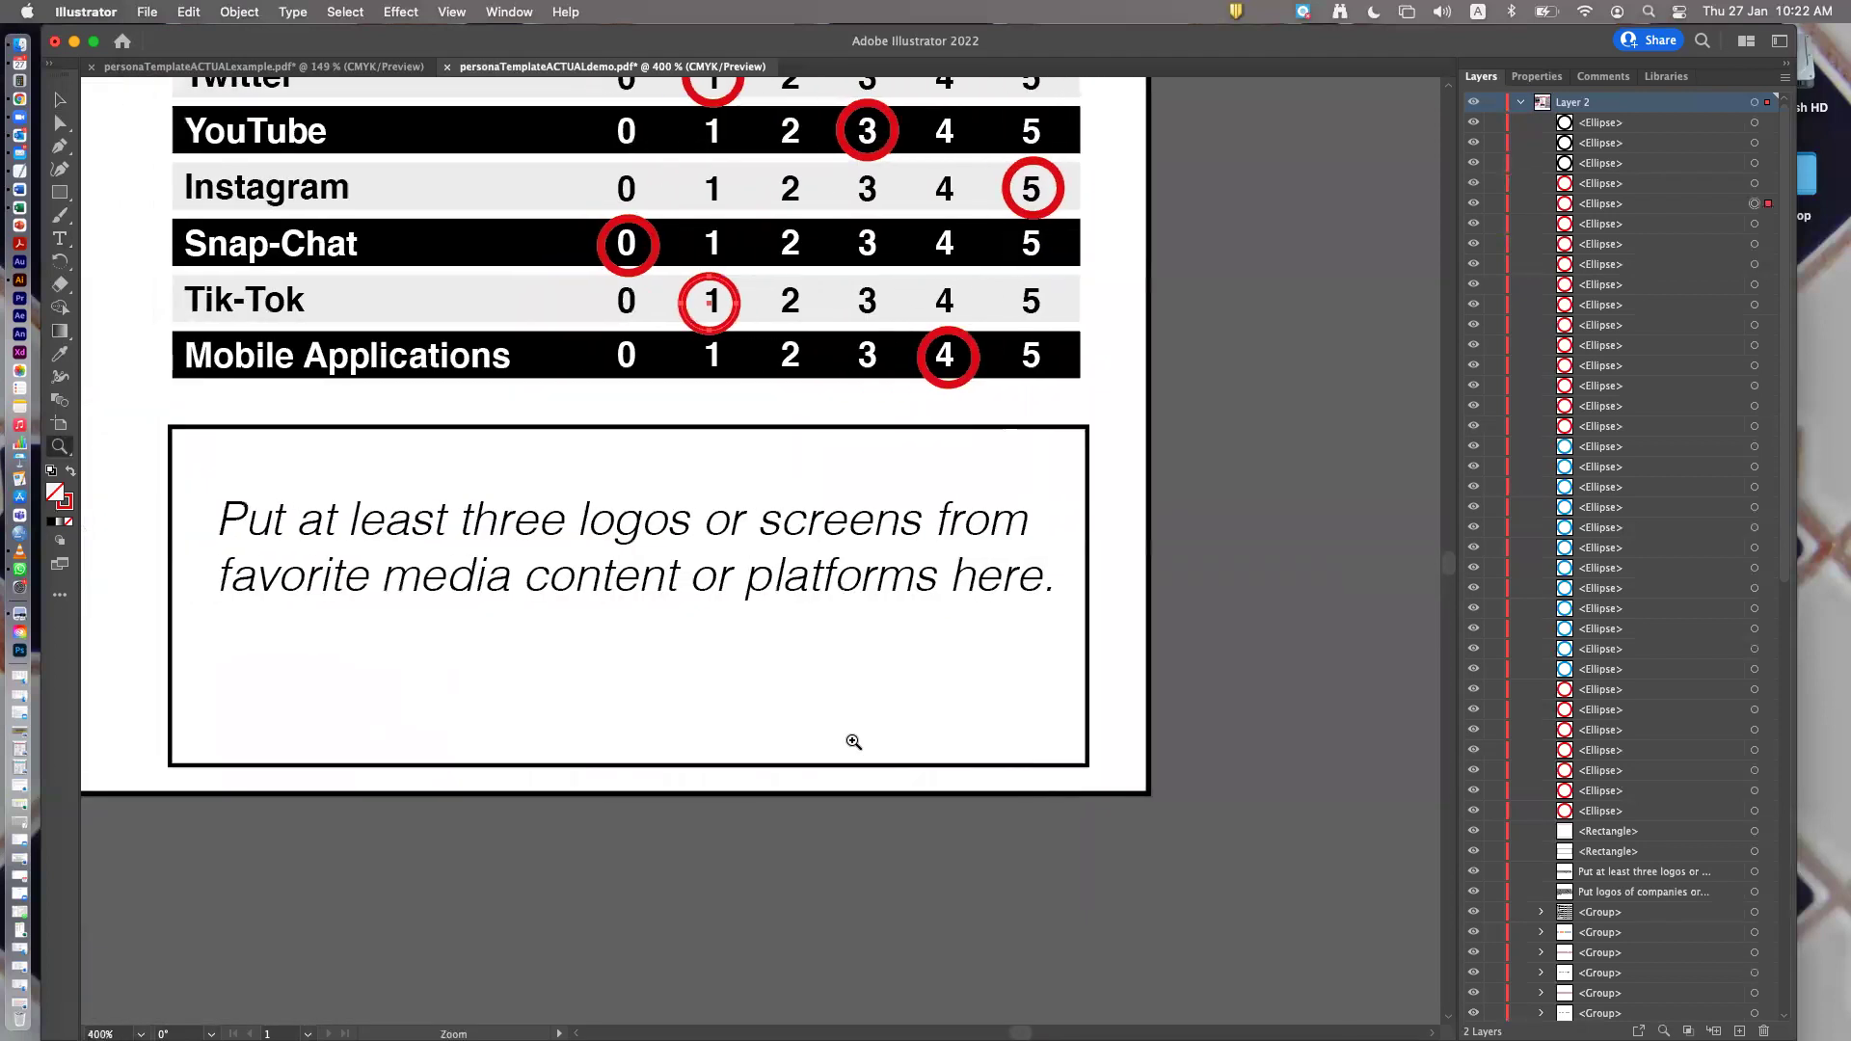
pyautogui.scroll(20, 859, 742)
pyautogui.hscroll(-3, 859, 741)
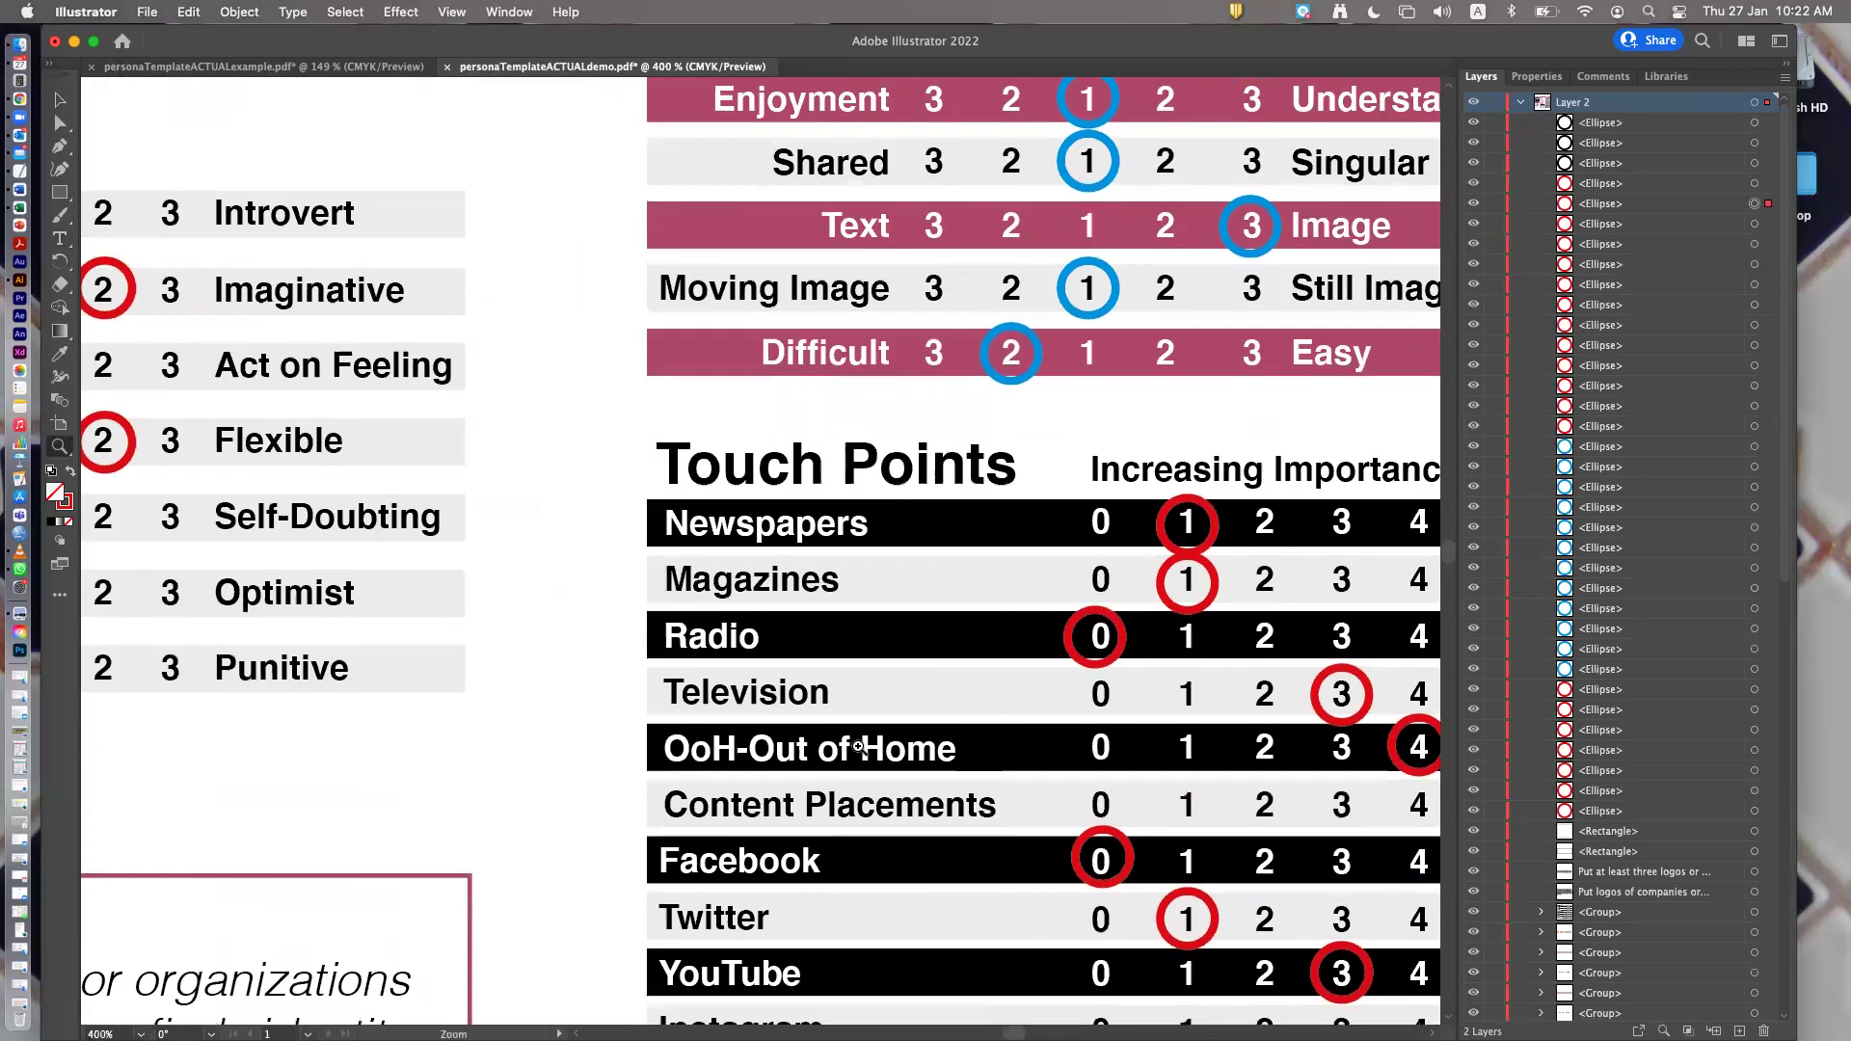
pyautogui.scroll(3, 859, 747)
pyautogui.hscroll(-5, 860, 748)
pyautogui.scroll(3, 861, 750)
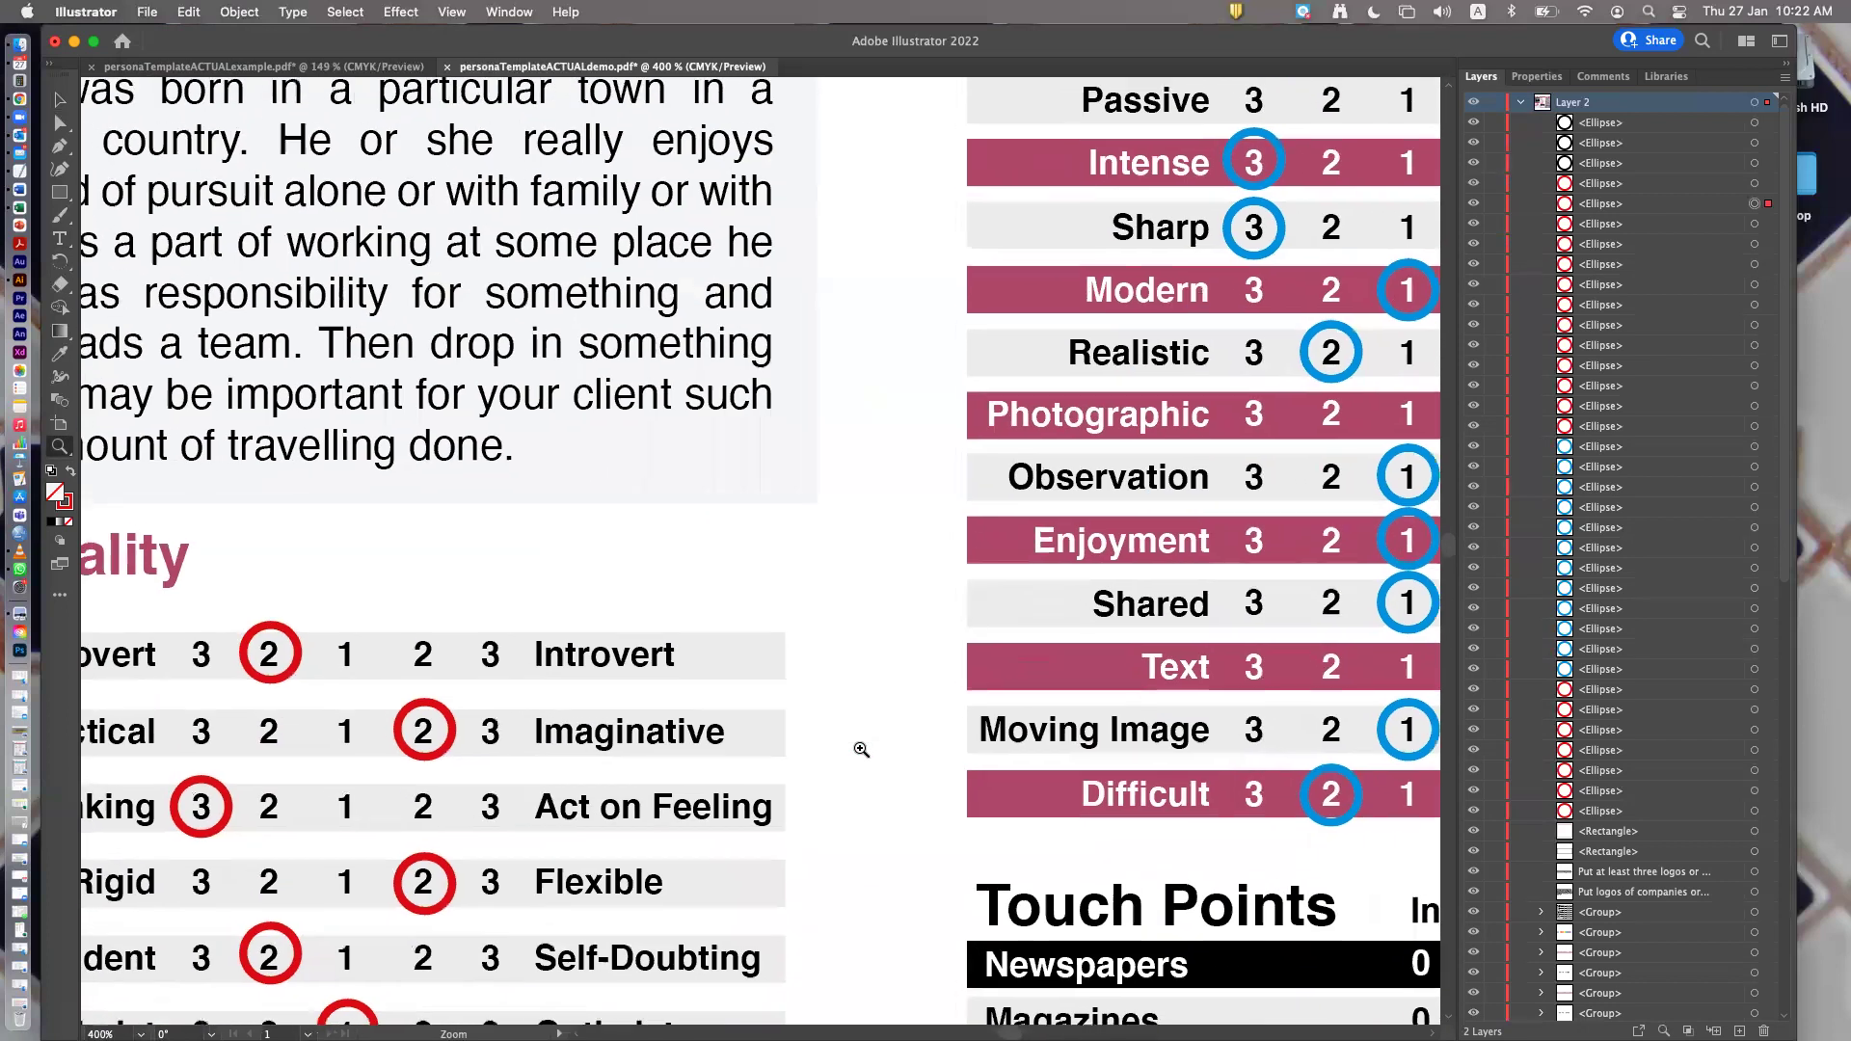
pyautogui.hscroll(-4, 860, 749)
pyautogui.scroll(6, 861, 749)
pyautogui.hscroll(-6, 861, 748)
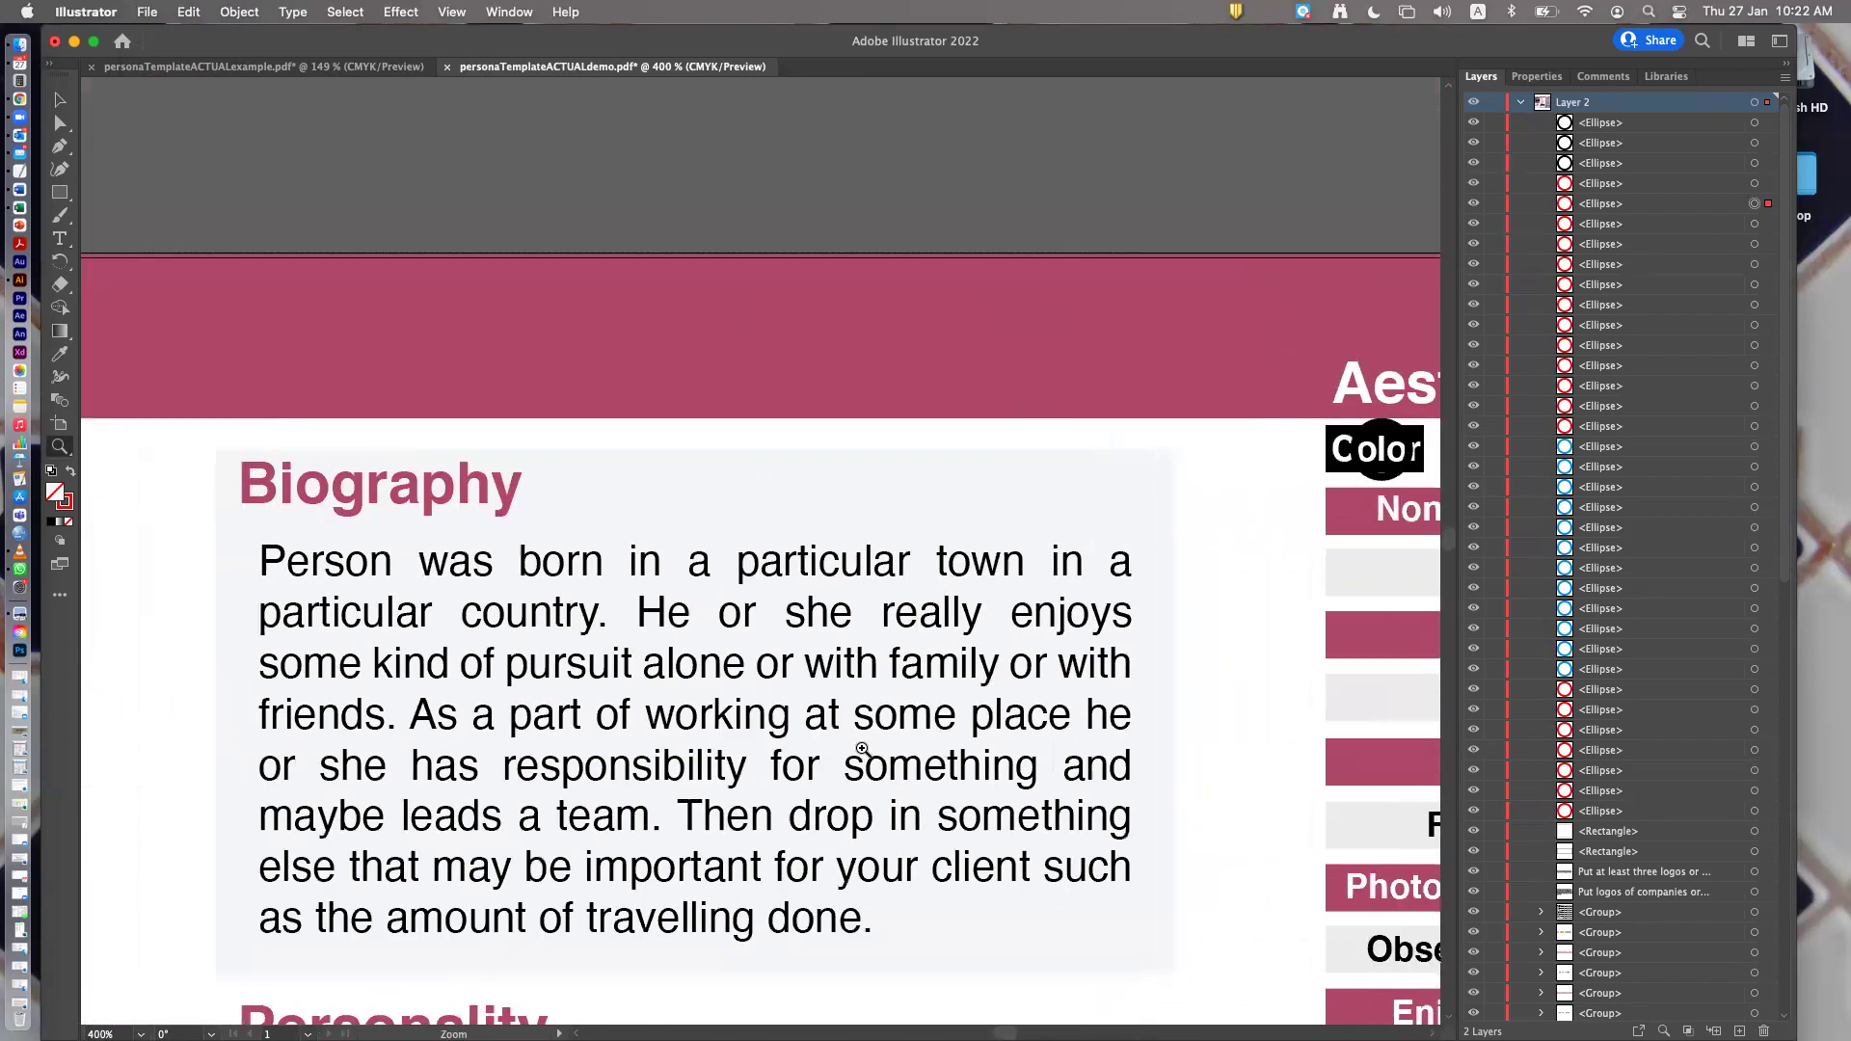
pyautogui.hscroll(-17, 862, 749)
pyautogui.scroll(-8, 865, 748)
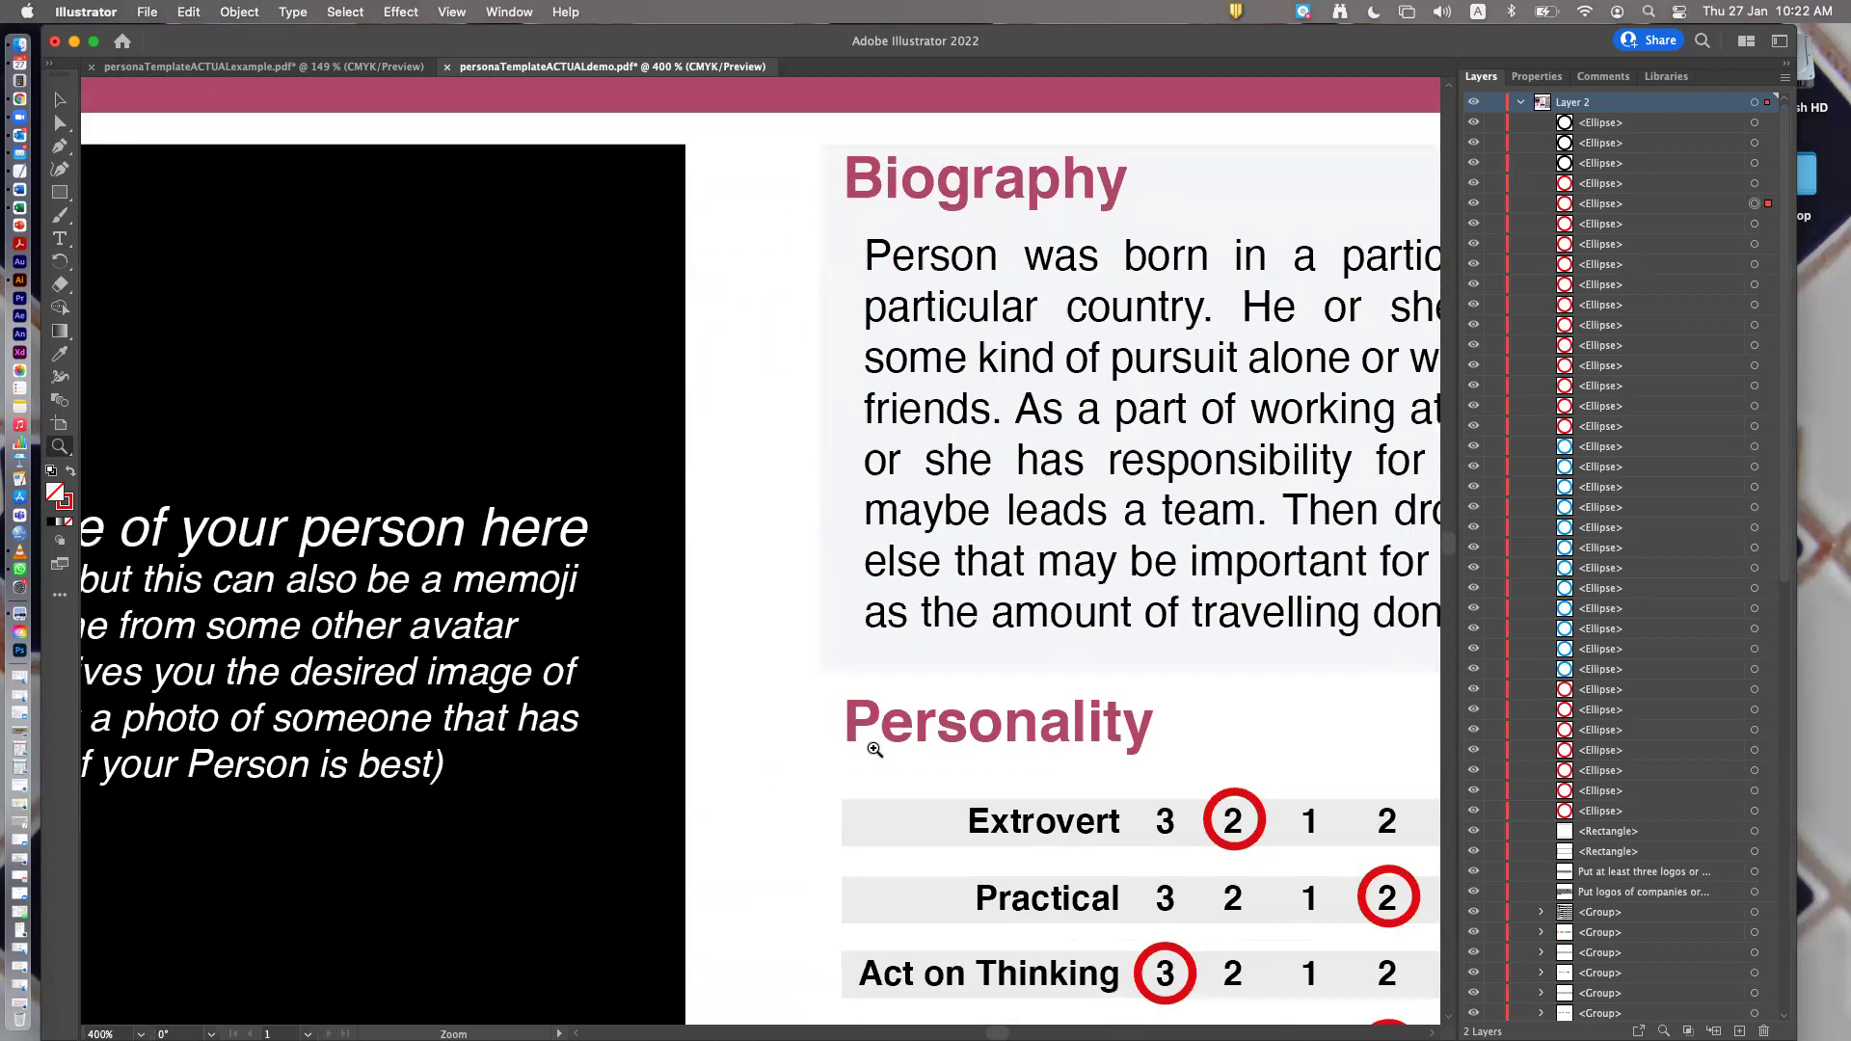
pyautogui.hscroll(2, 870, 748)
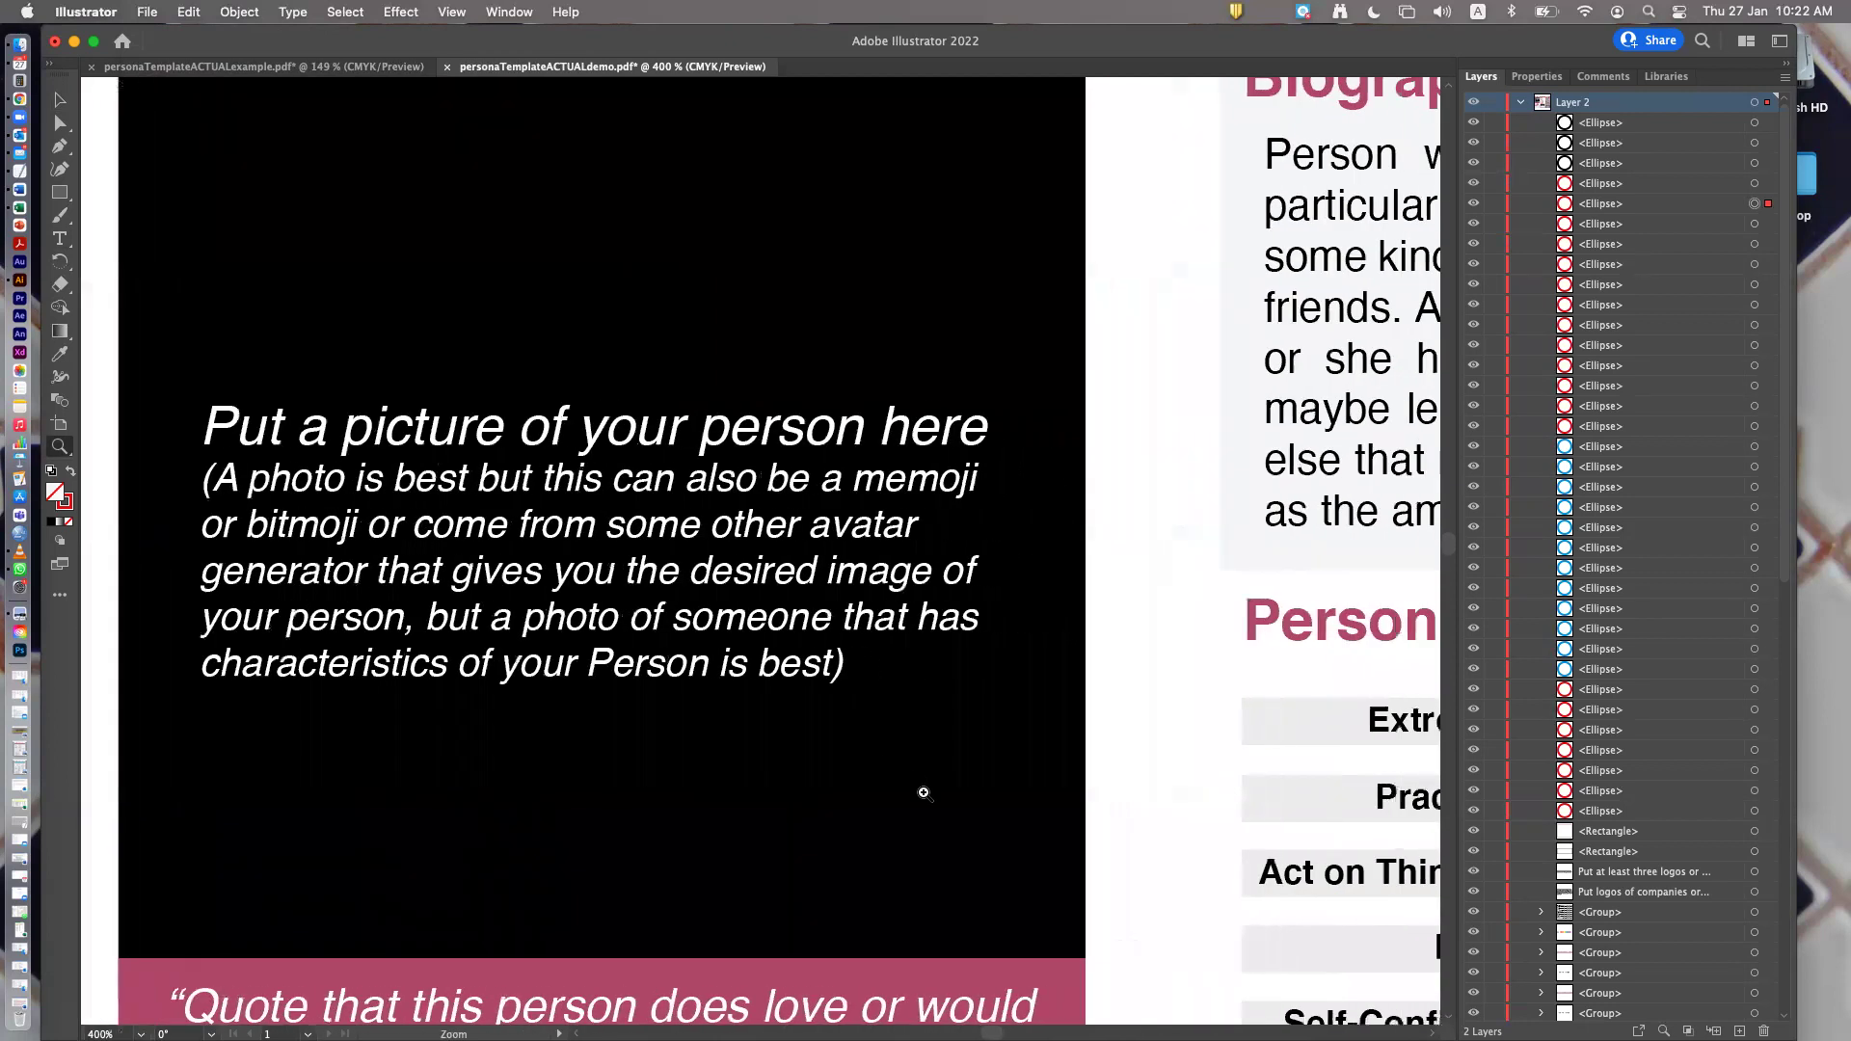
# Switch to personaTemplateACTUALexample.pdf and zoom deep into the avatar's eye
pyautogui.click(216, 64)
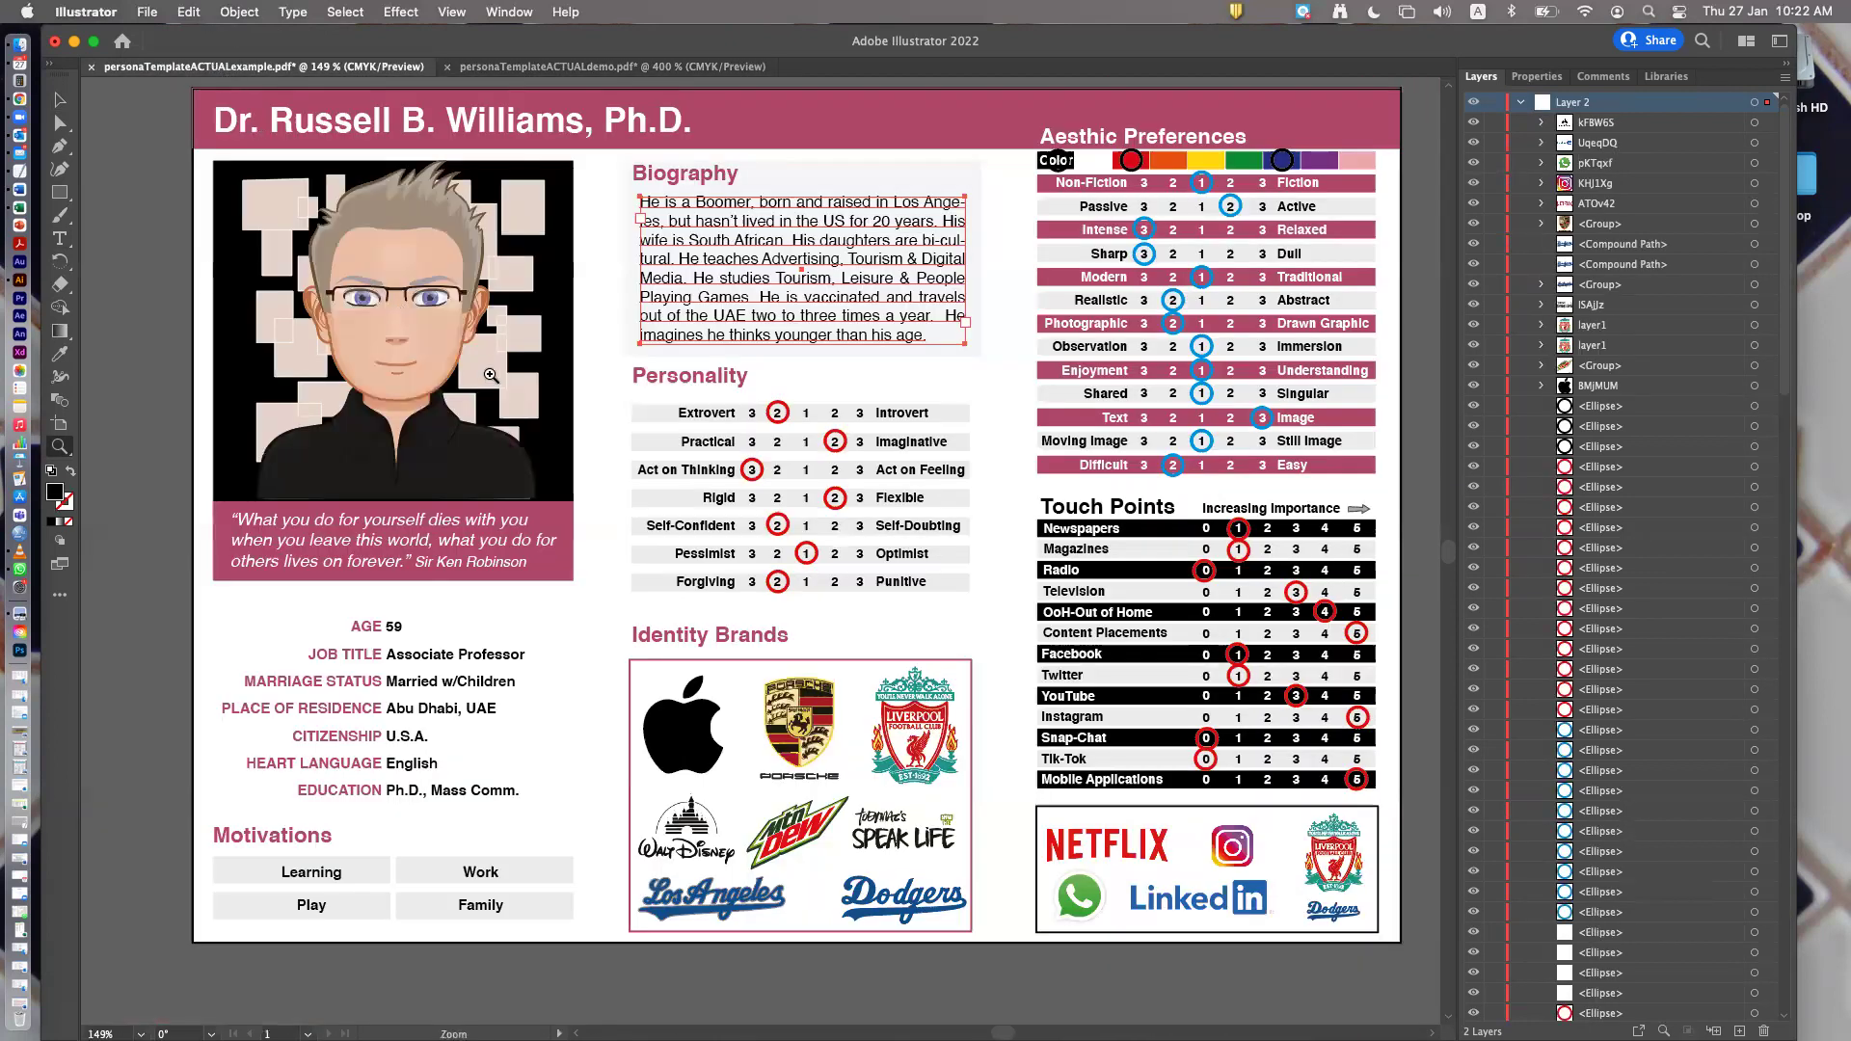
pyautogui.click(443, 362)
pyautogui.click(720, 529)
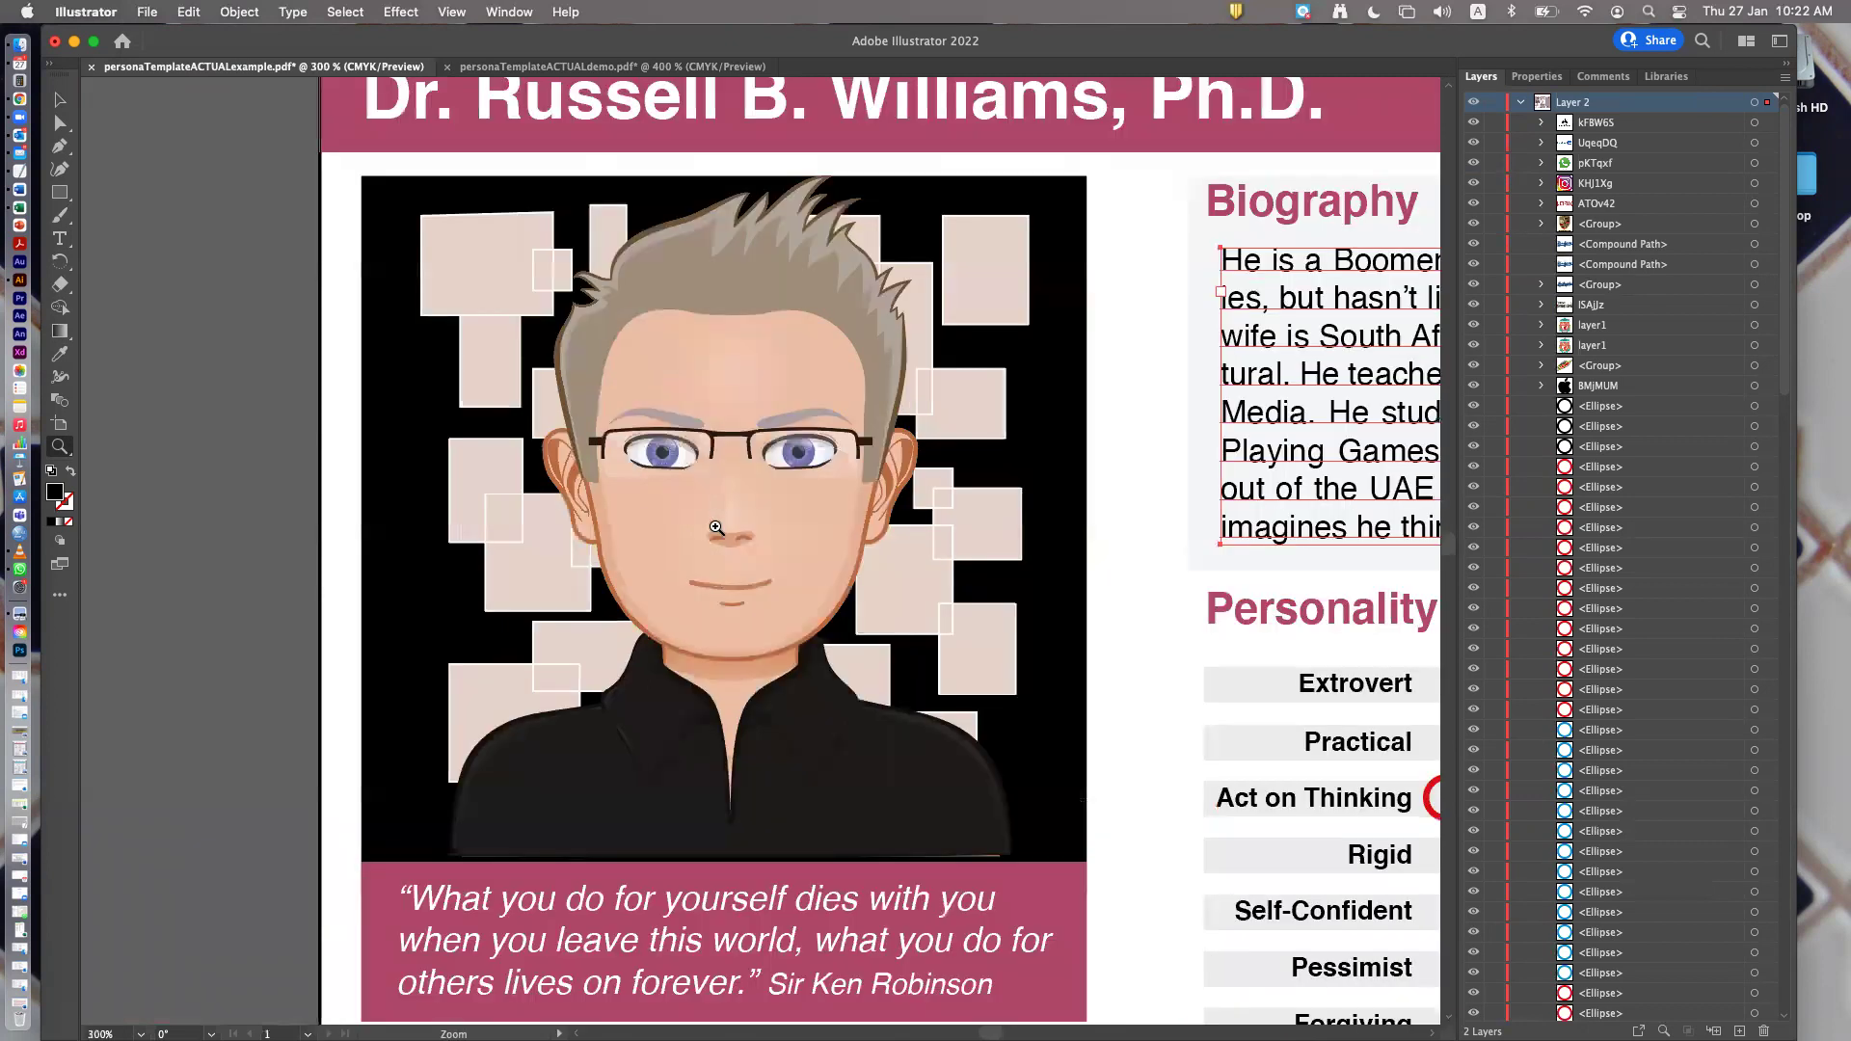
pyautogui.click(717, 530)
pyautogui.click(717, 529)
pyautogui.moveTo(716, 529); pyautogui.dragTo(722, 531)
pyautogui.click(722, 531)
pyautogui.click(724, 530)
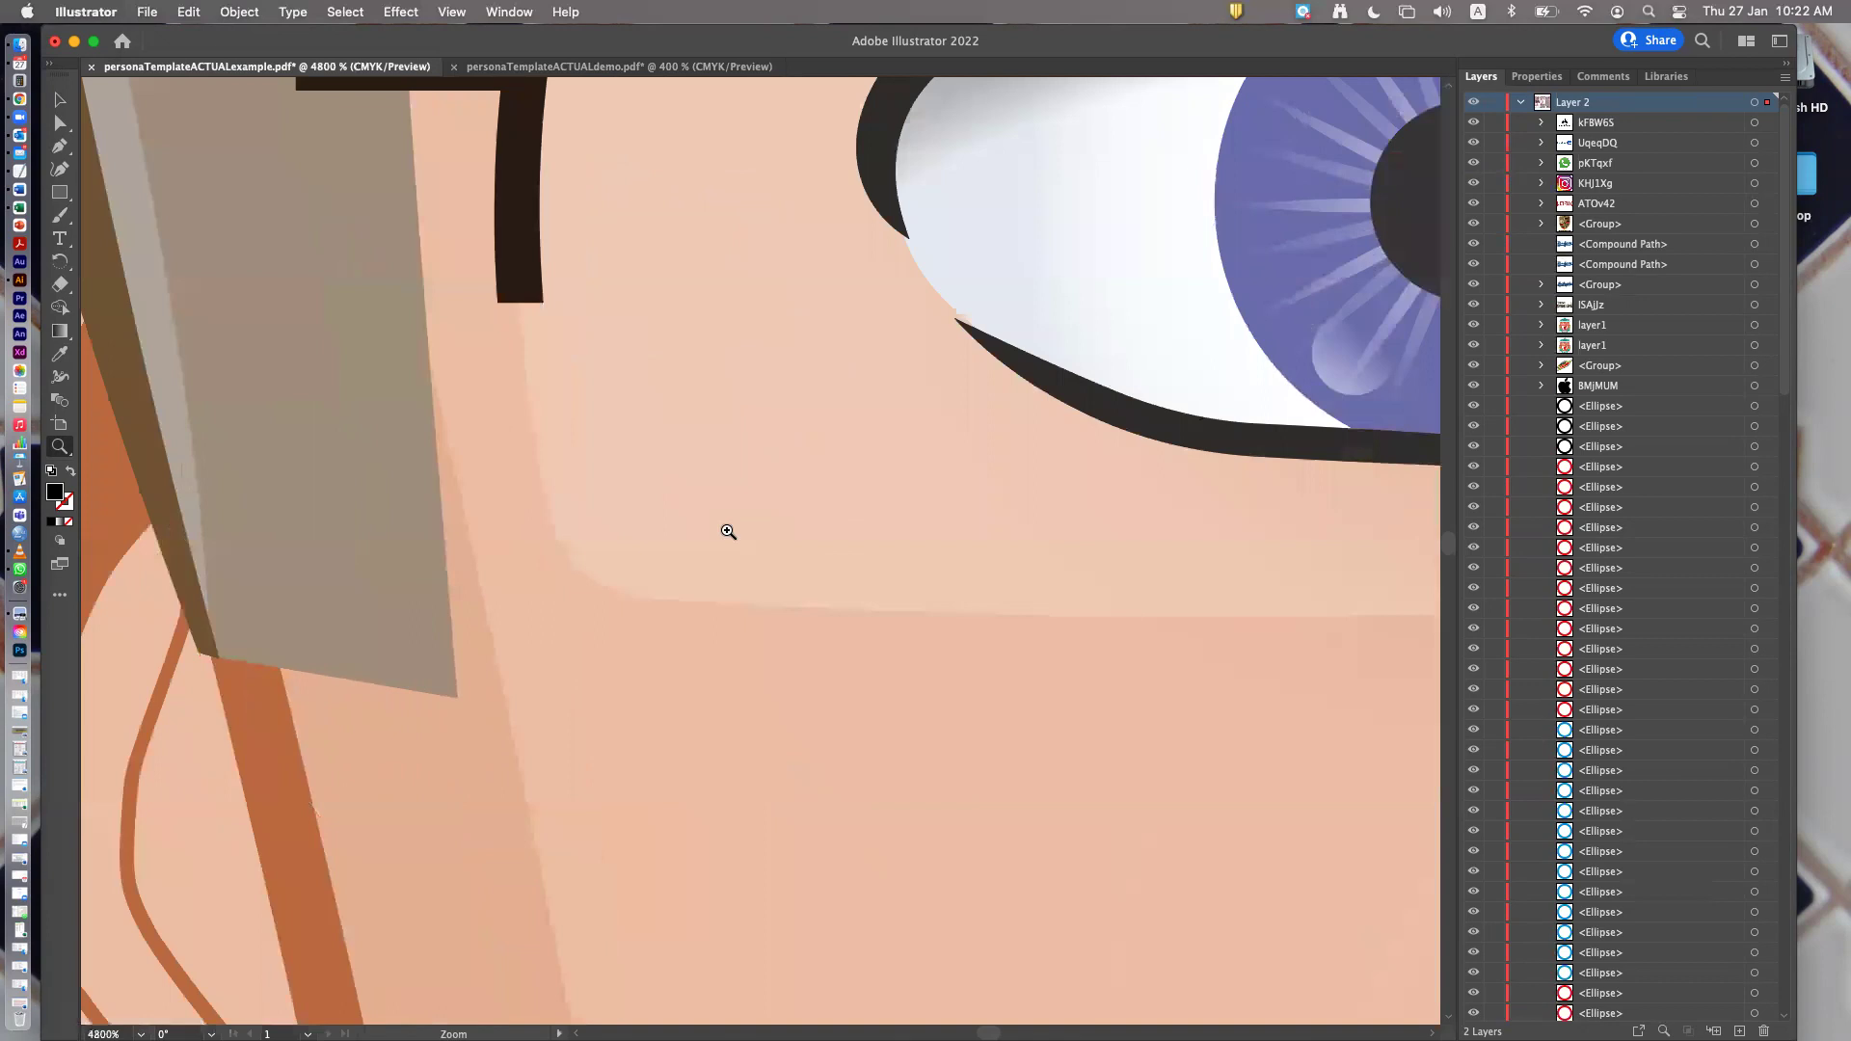
# Pan around the magnified eye, then return the view to 100%
pyautogui.scroll(5, 817, 525)
pyautogui.hscroll(3, 816, 526)
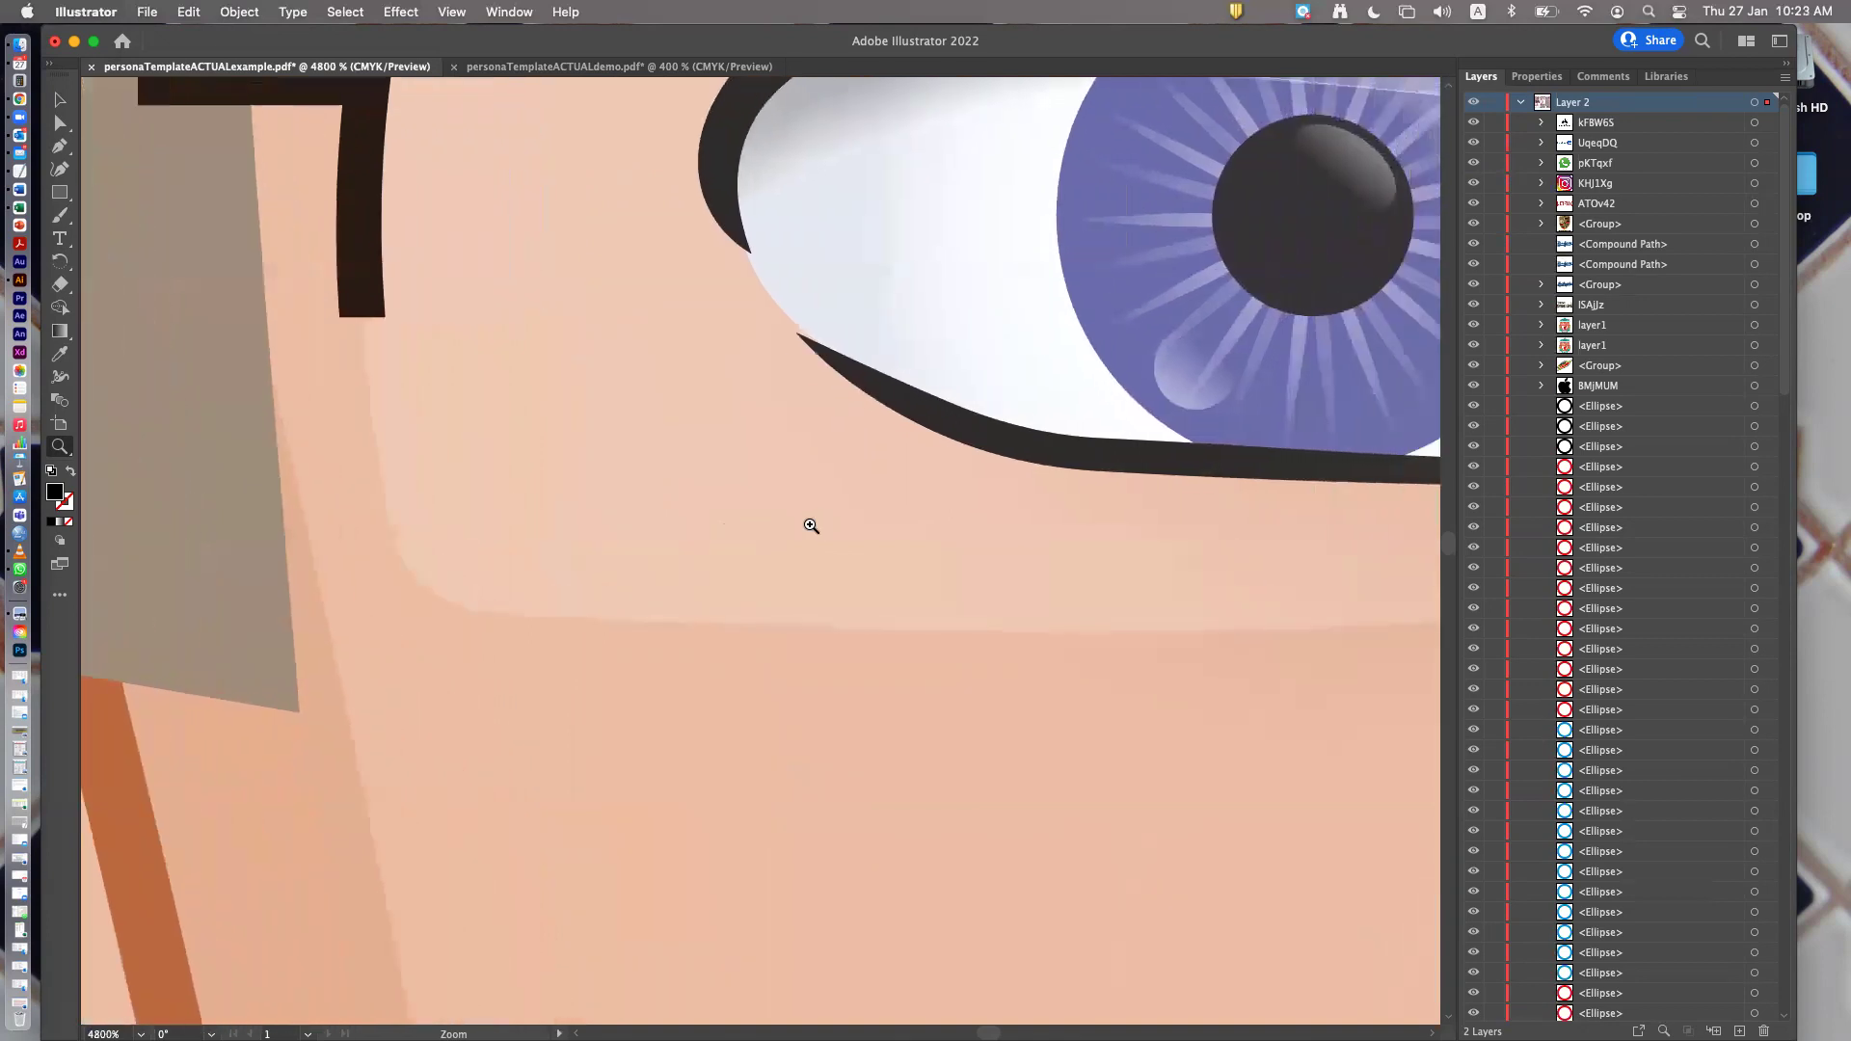
pyautogui.hscroll(5, 793, 529)
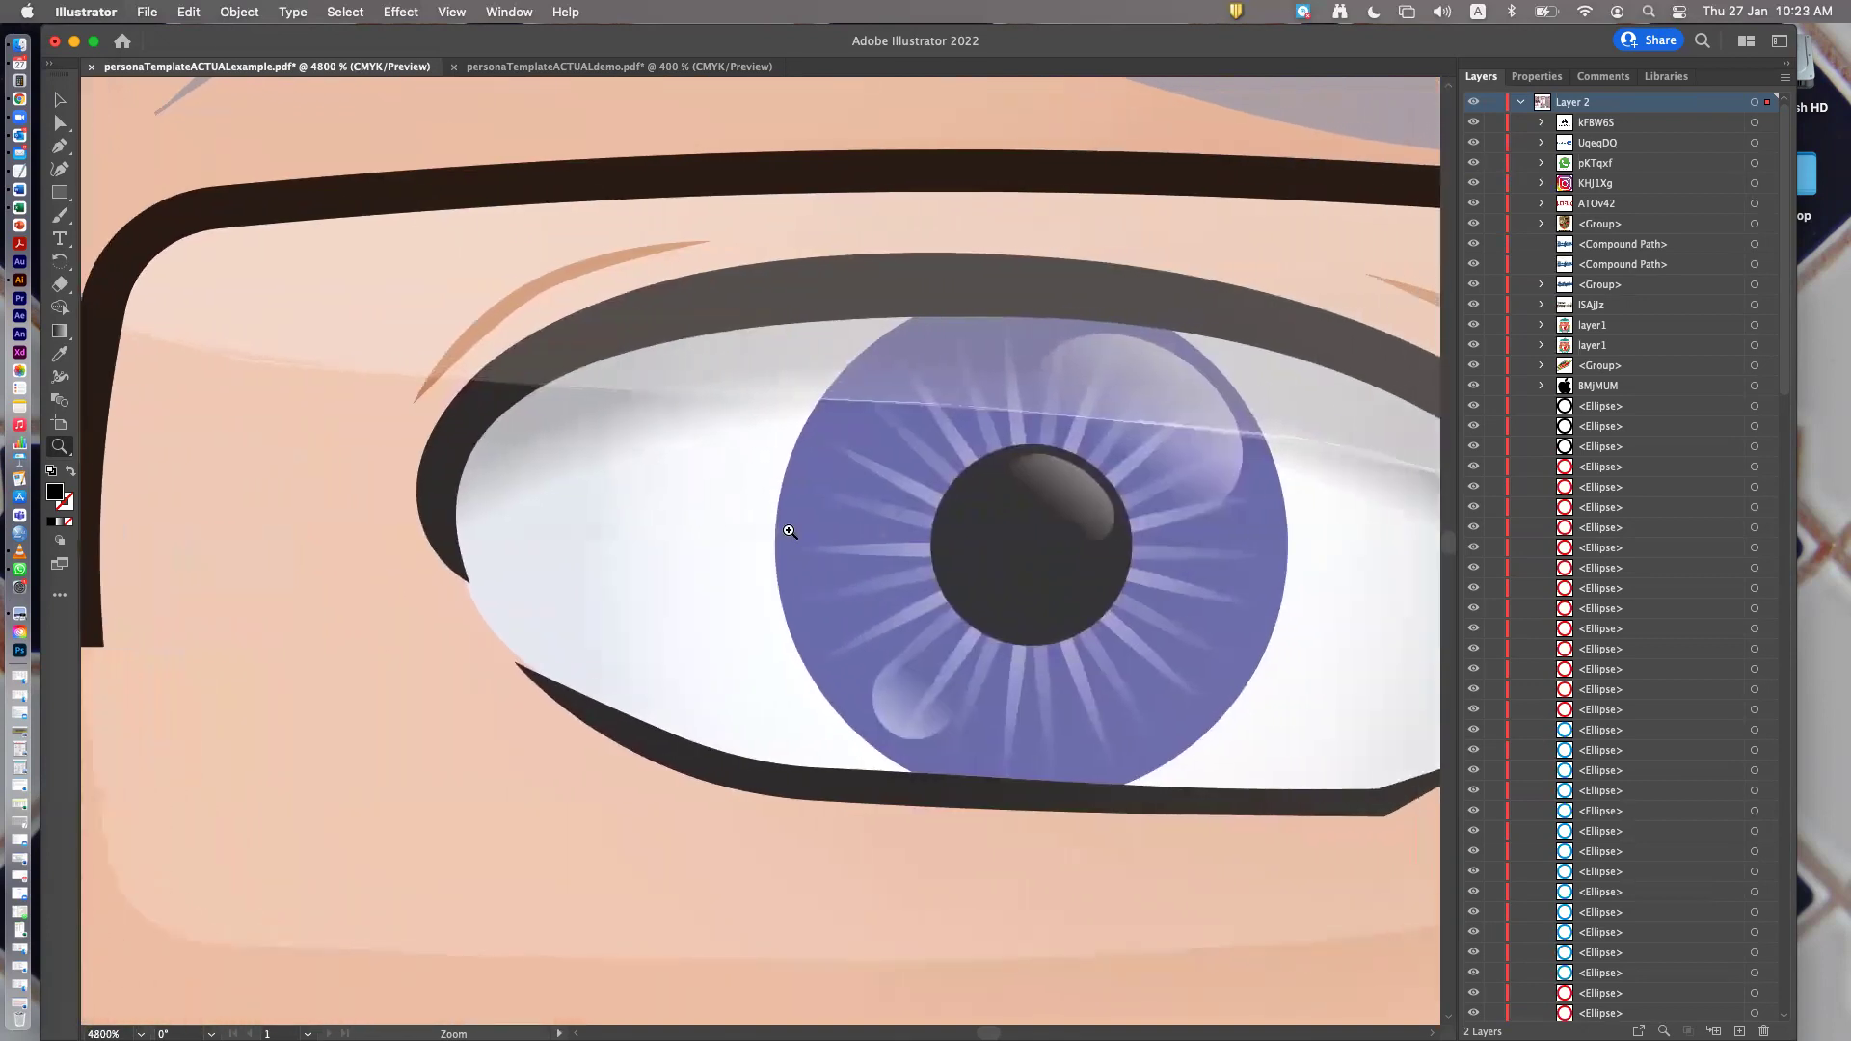
pyautogui.scroll(3, 793, 529)
pyautogui.scroll(10, 929, 627)
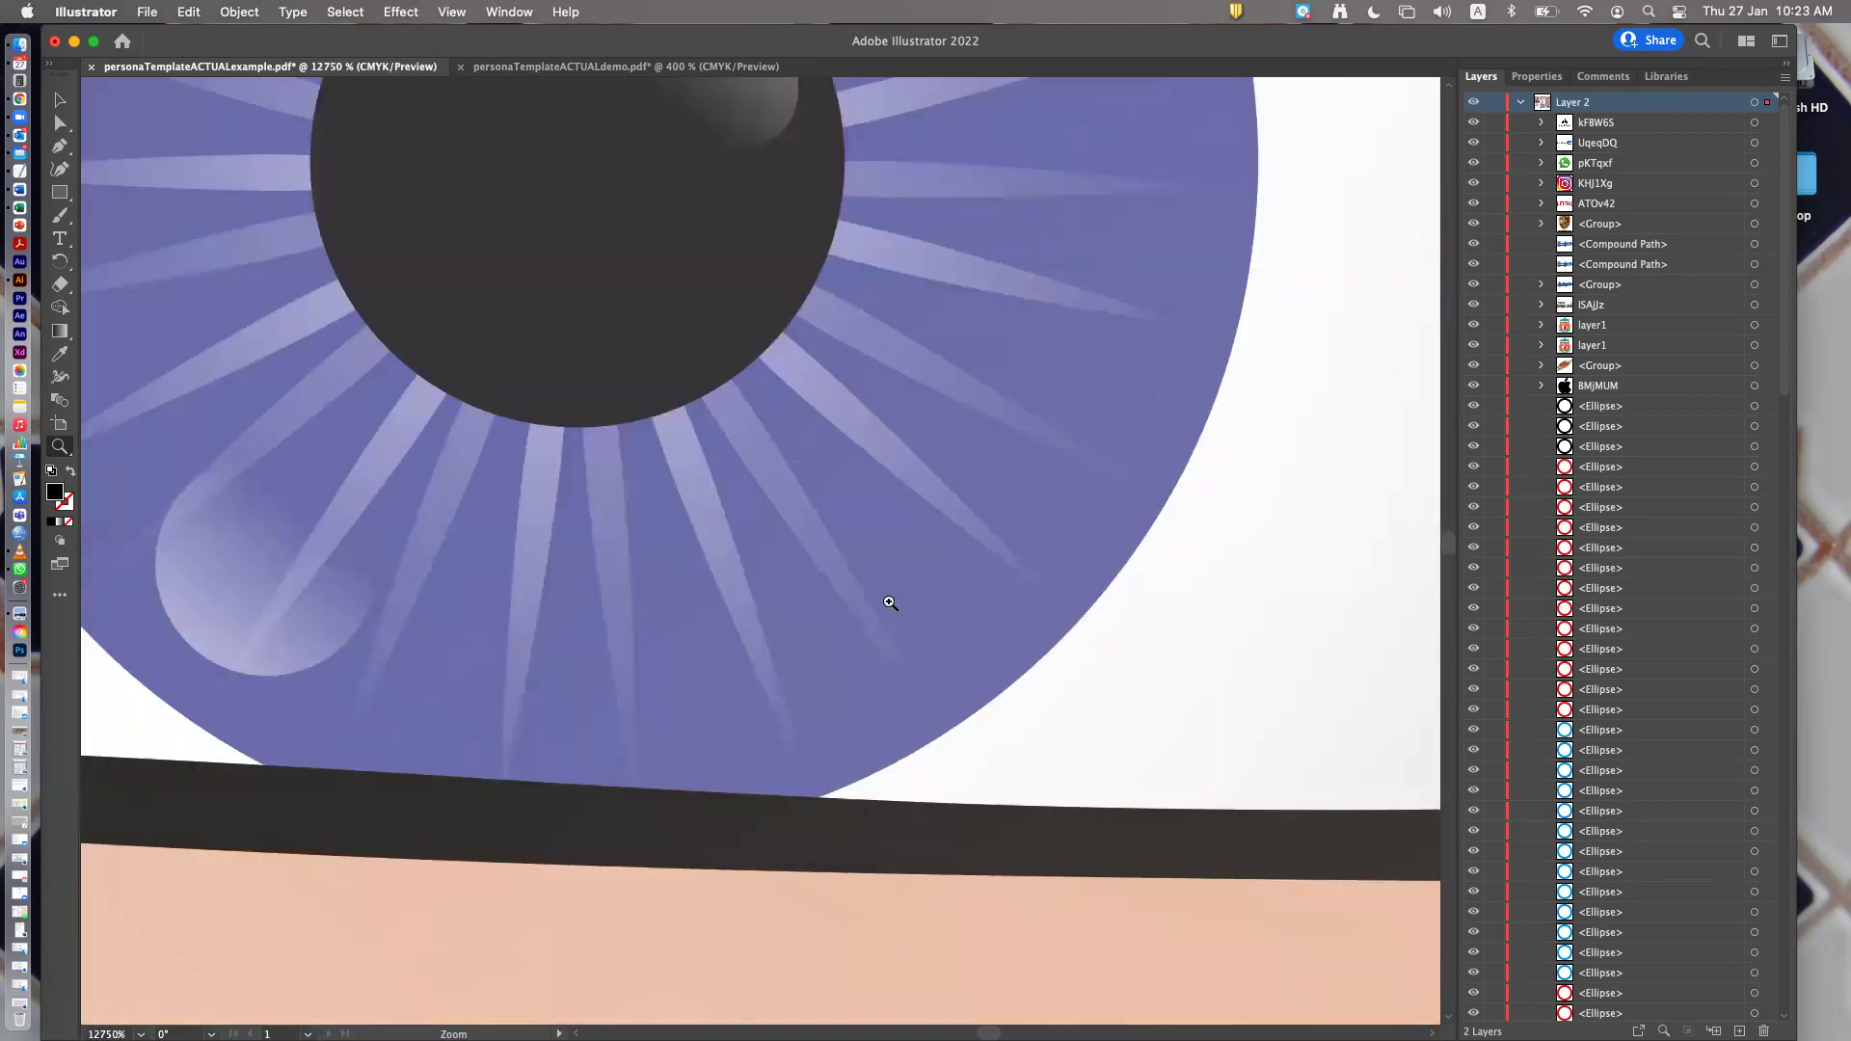
pyautogui.scroll(1, 895, 617)
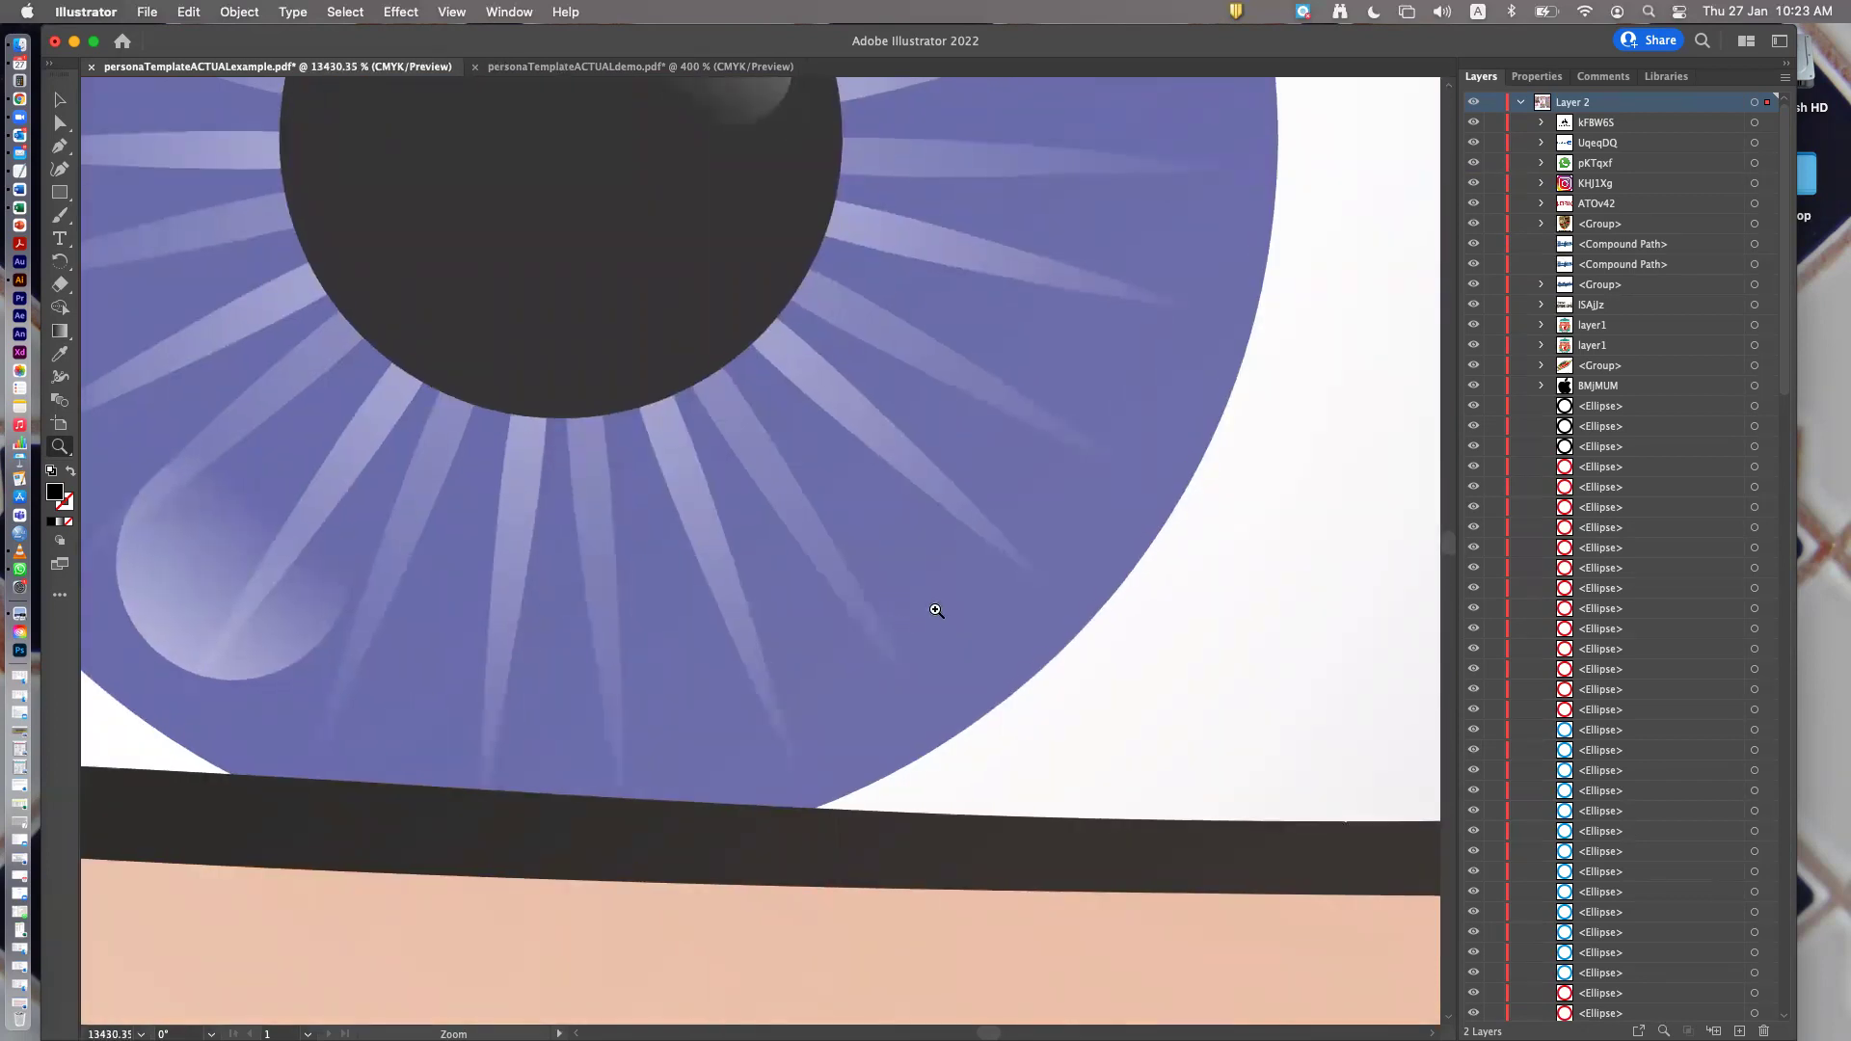
pyautogui.scroll(5, 936, 610)
pyautogui.hscroll(-3, 933, 614)
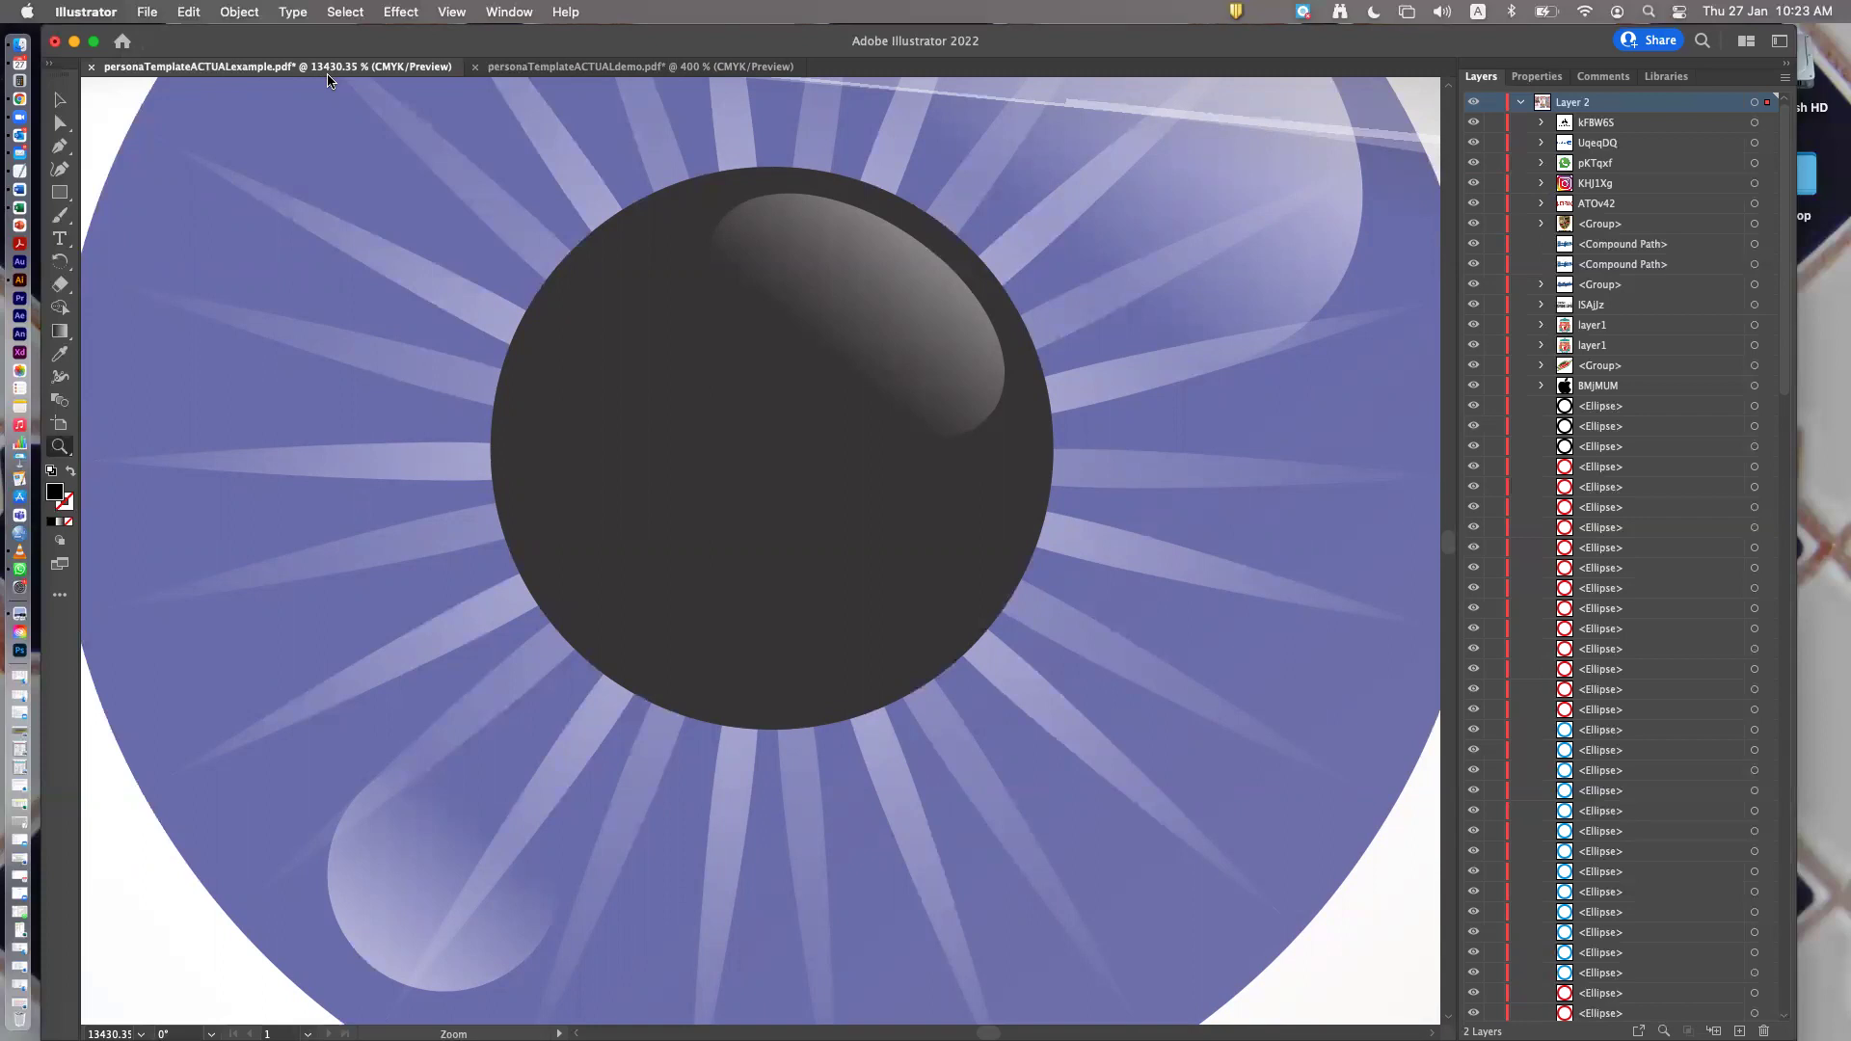
pyautogui.doubleClick(58, 448)
# Make personaTemplateACTUALdemo.pdf the active document
pyautogui.scroll(-5, 550, 487)
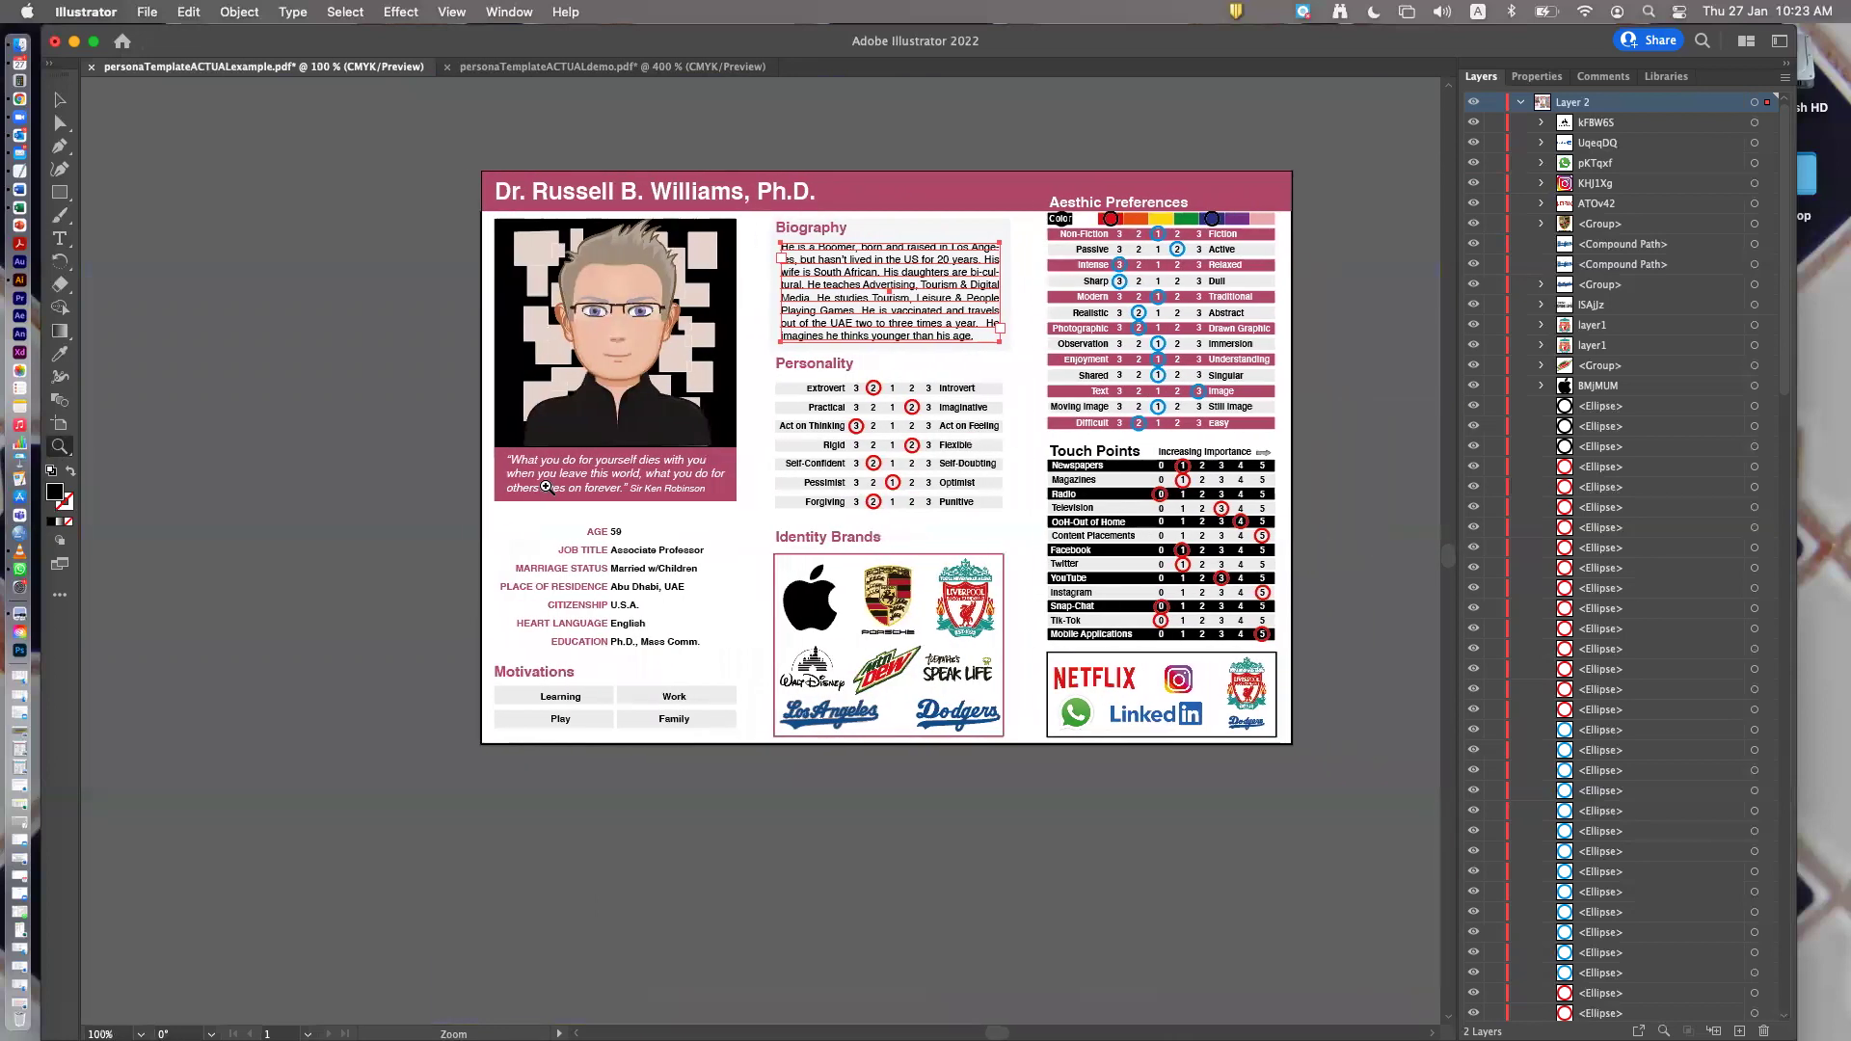
pyautogui.scroll(5, 547, 487)
pyautogui.scroll(-3, 540, 489)
pyautogui.hscroll(2, 540, 490)
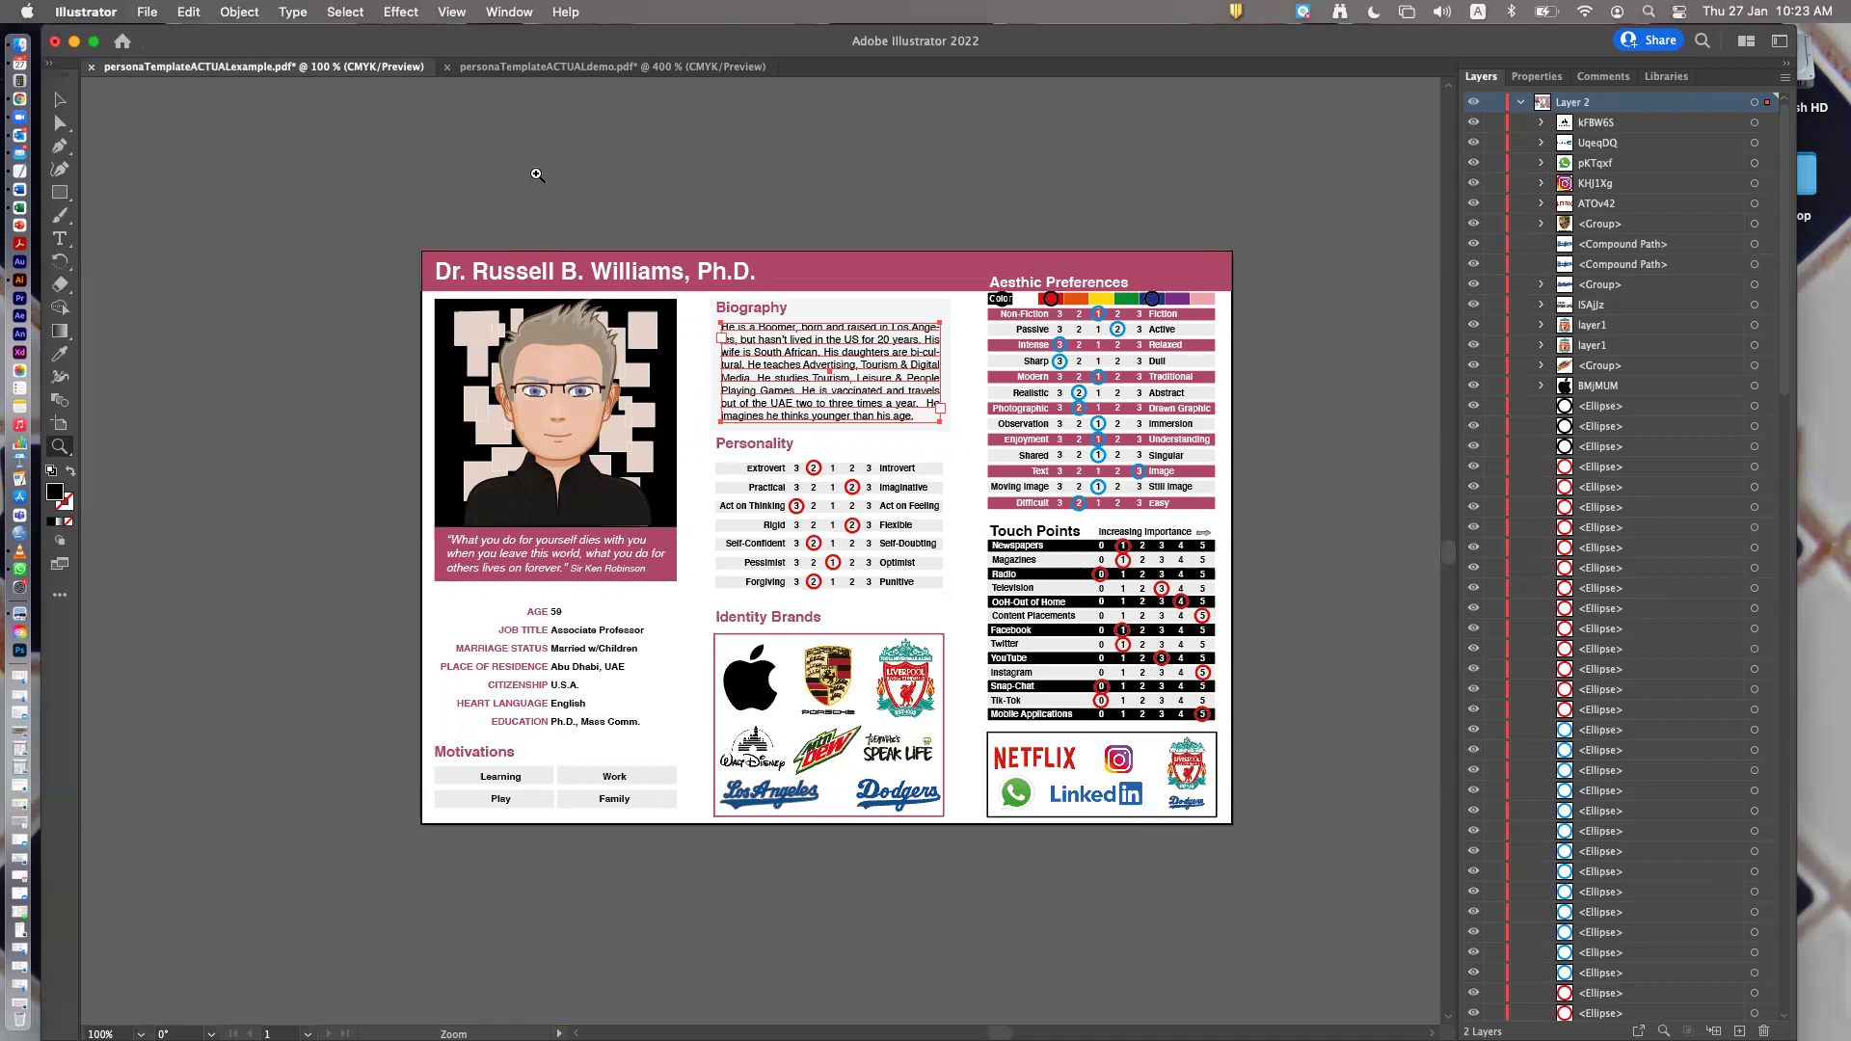
pyautogui.click(582, 68)
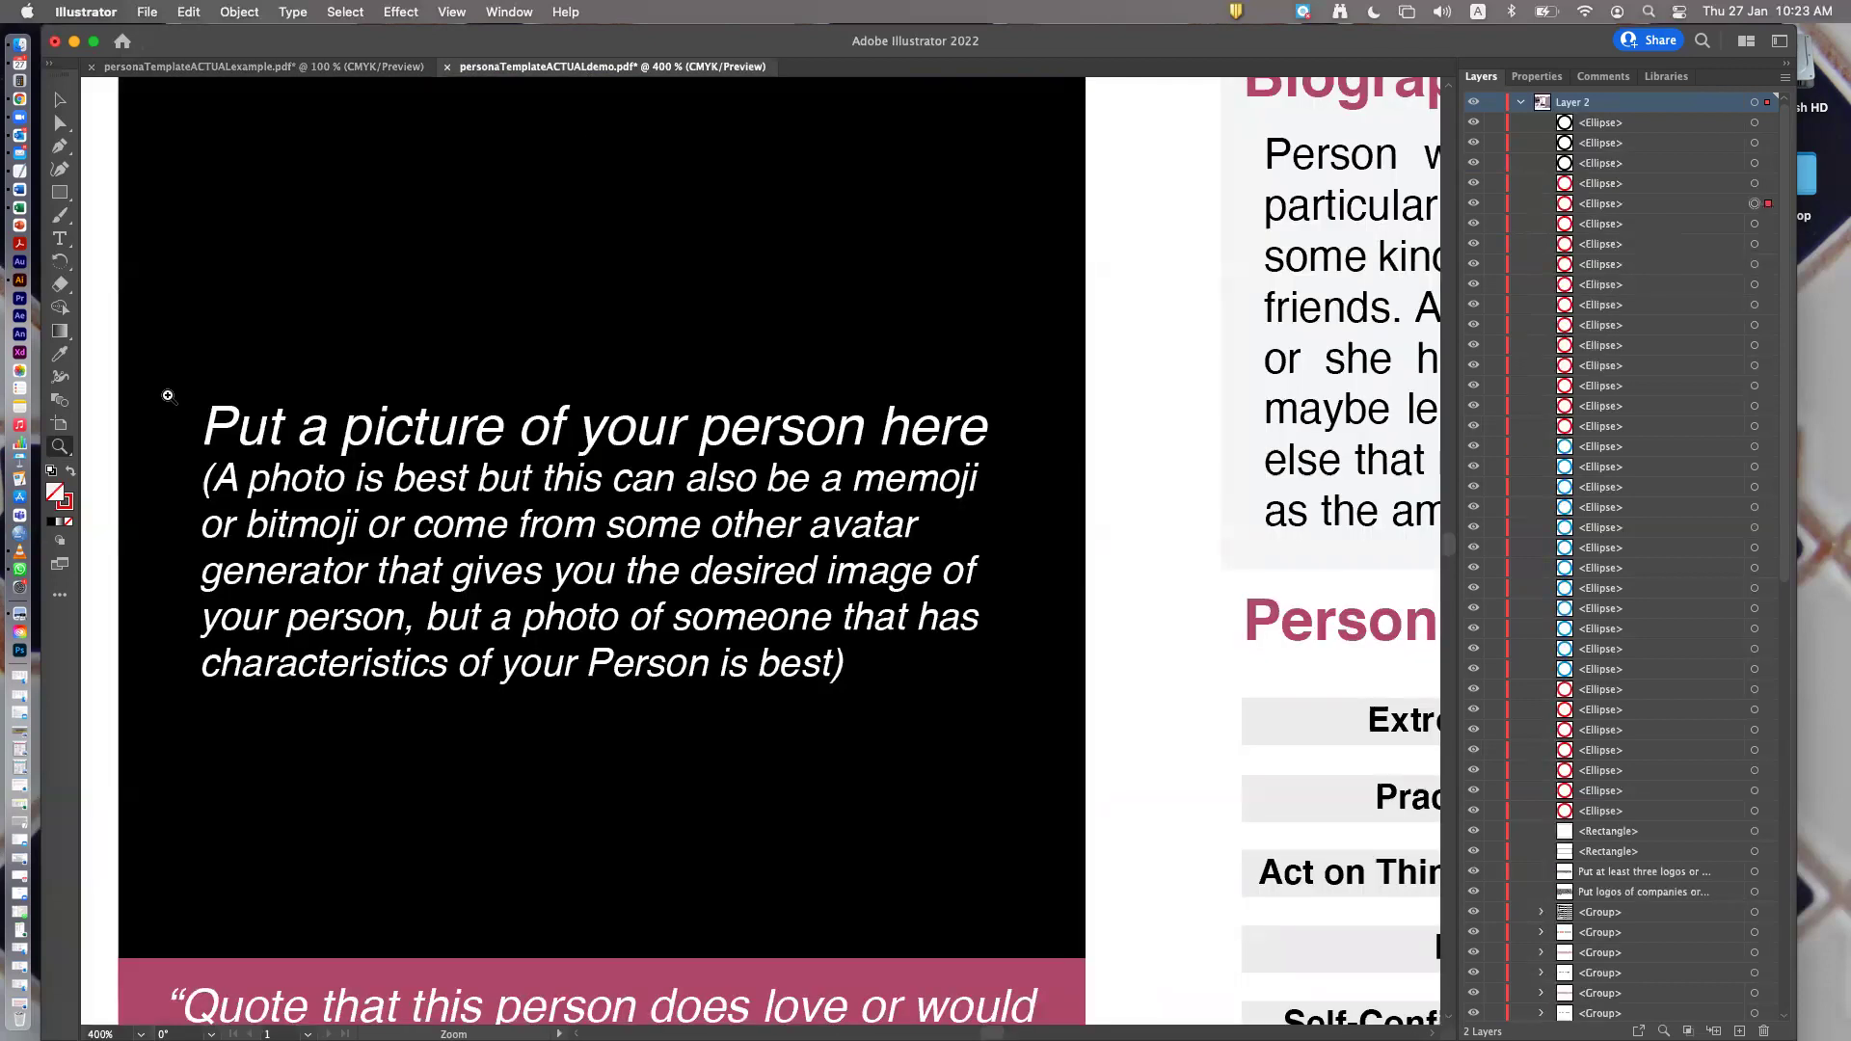
# Reset the view to 100%, then zoom in stepwise on the Tik-Tok row's circled 1
pyautogui.doubleClick(58, 446)
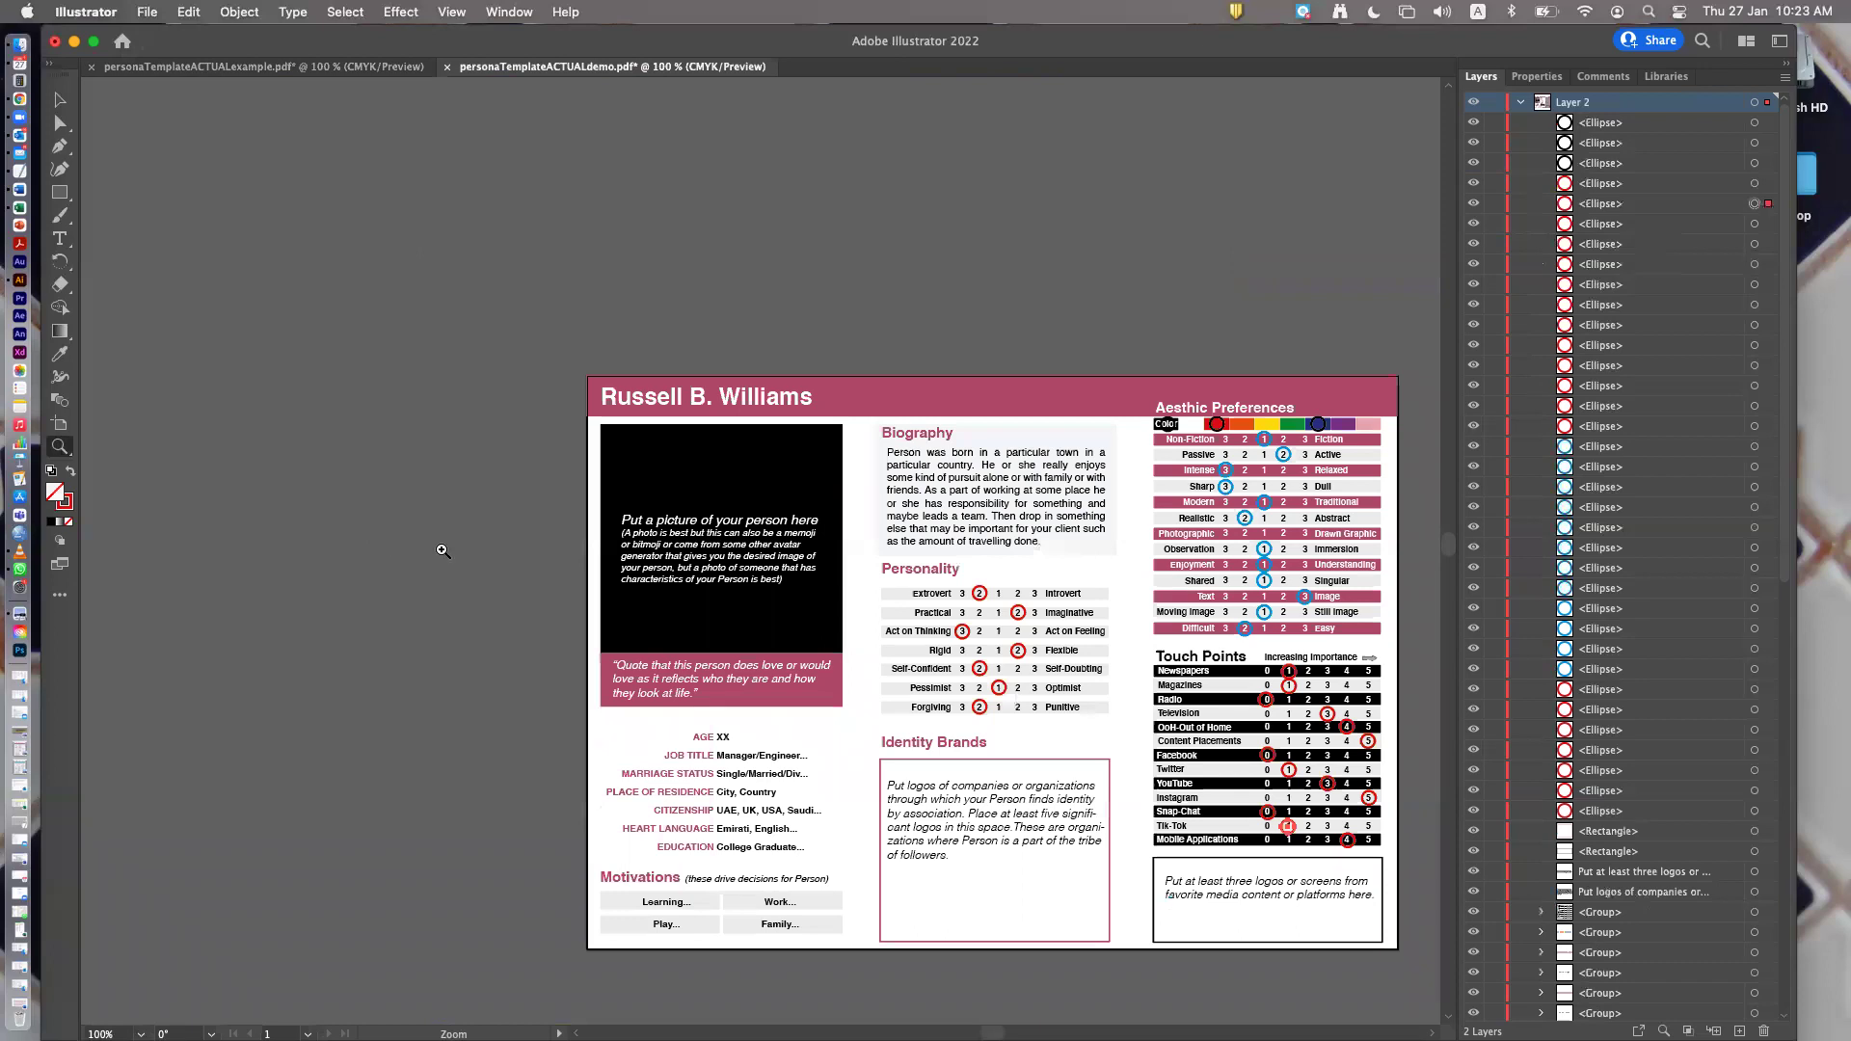
pyautogui.scroll(-3, 434, 545)
pyautogui.hscroll(2, 434, 544)
pyautogui.hscroll(2, 436, 556)
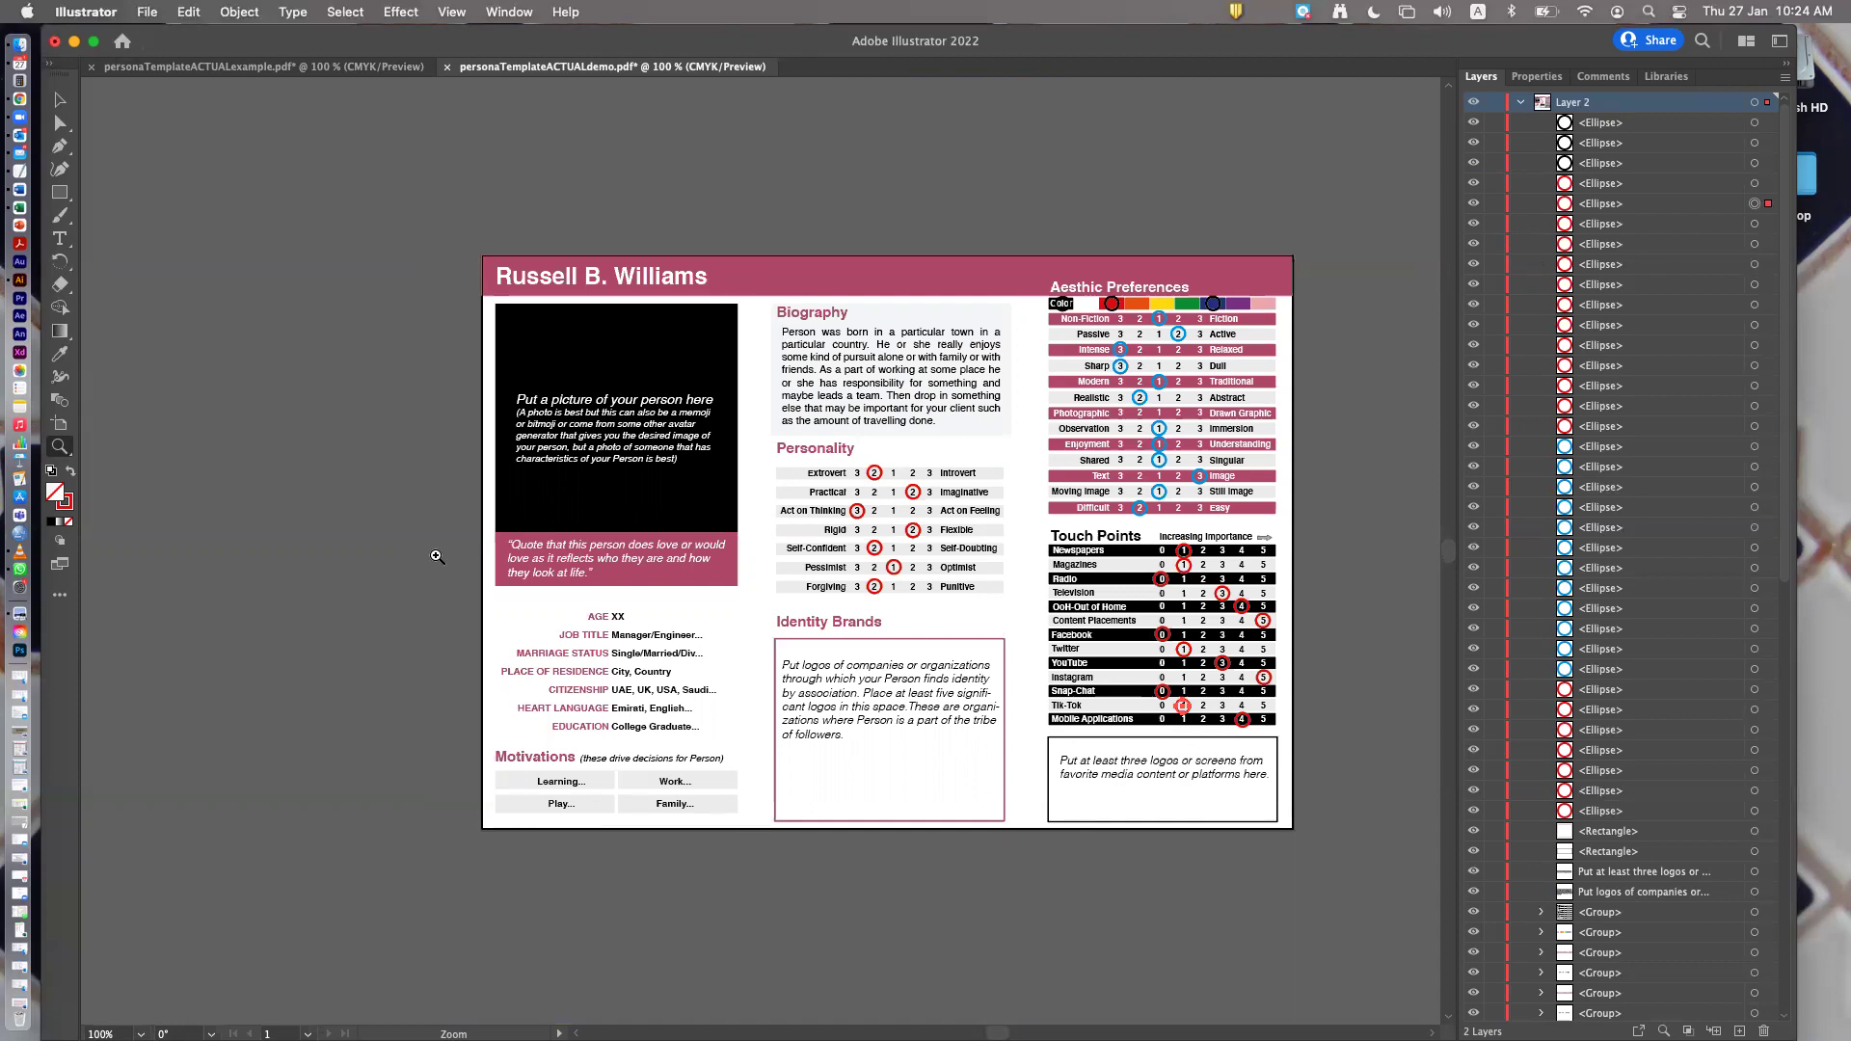
pyautogui.click(1198, 700)
pyautogui.hscroll(10, 868, 550)
pyautogui.scroll(-5, 867, 550)
pyautogui.hscroll(-1, 164, 461)
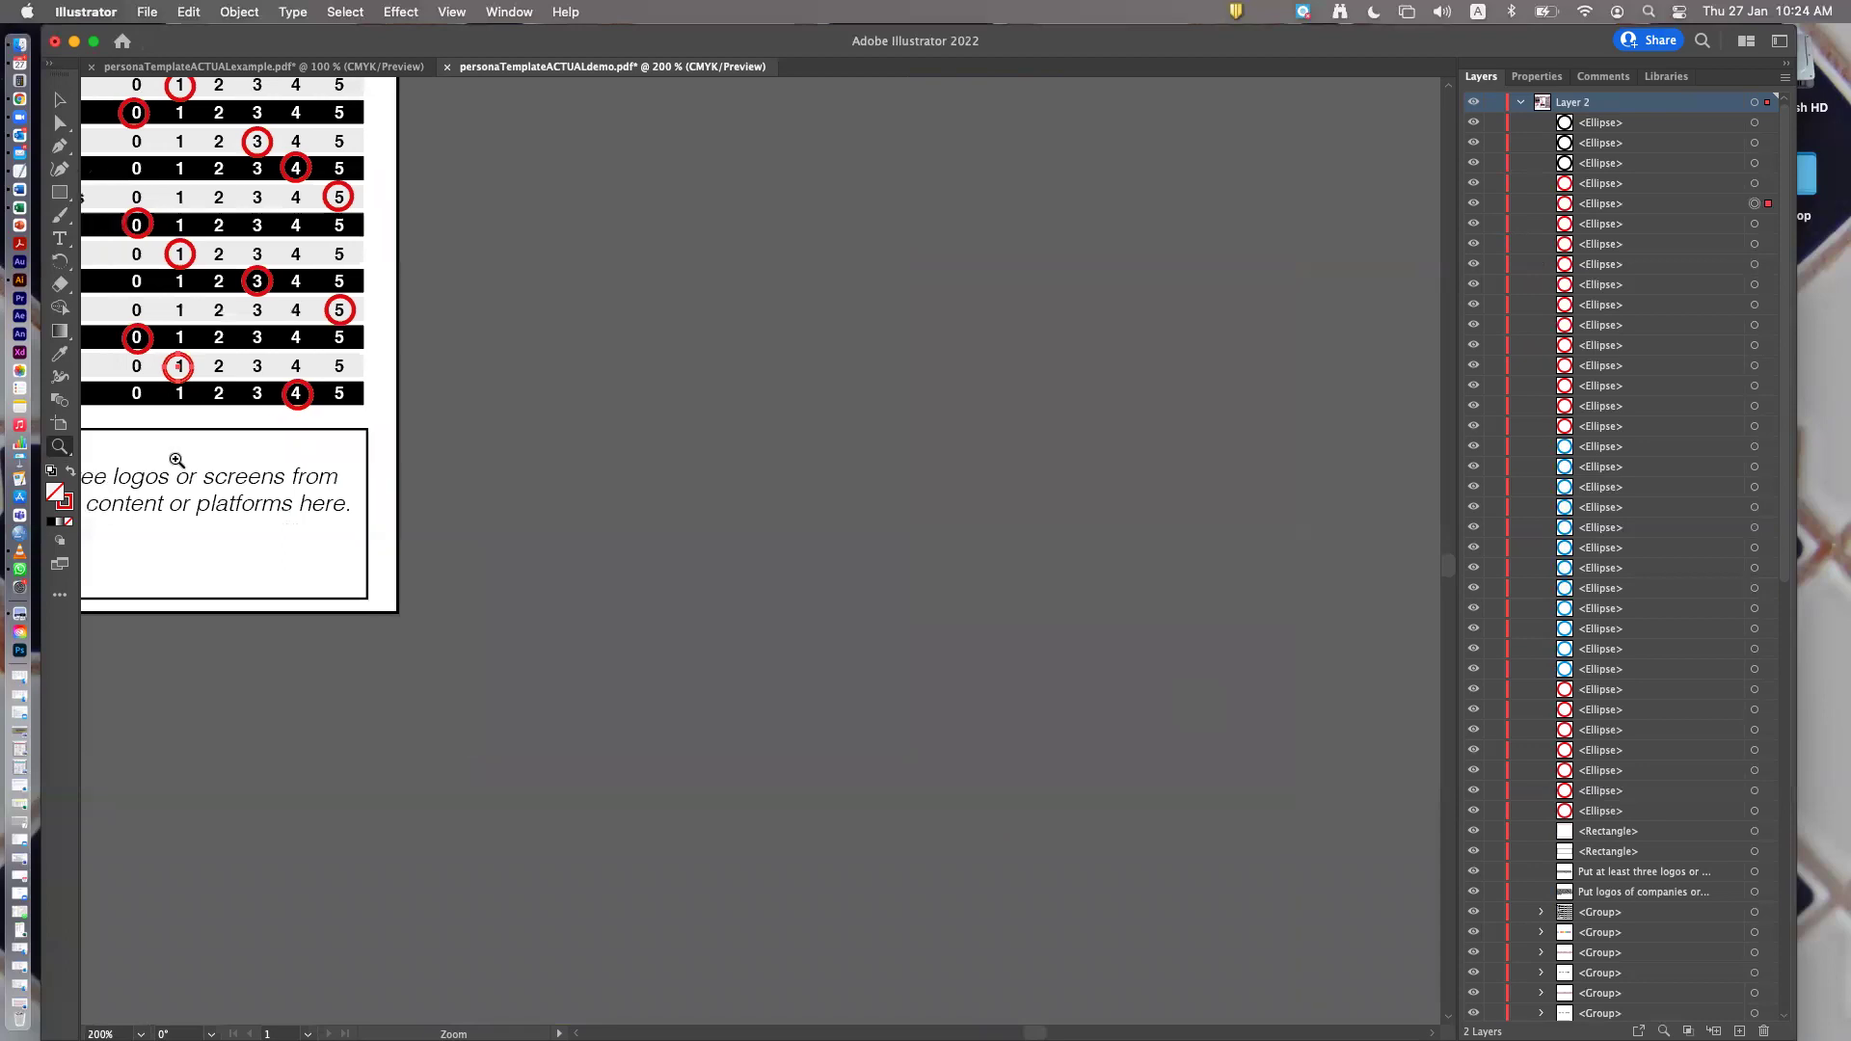
pyautogui.hscroll(-10, 176, 460)
pyautogui.scroll(8, 176, 460)
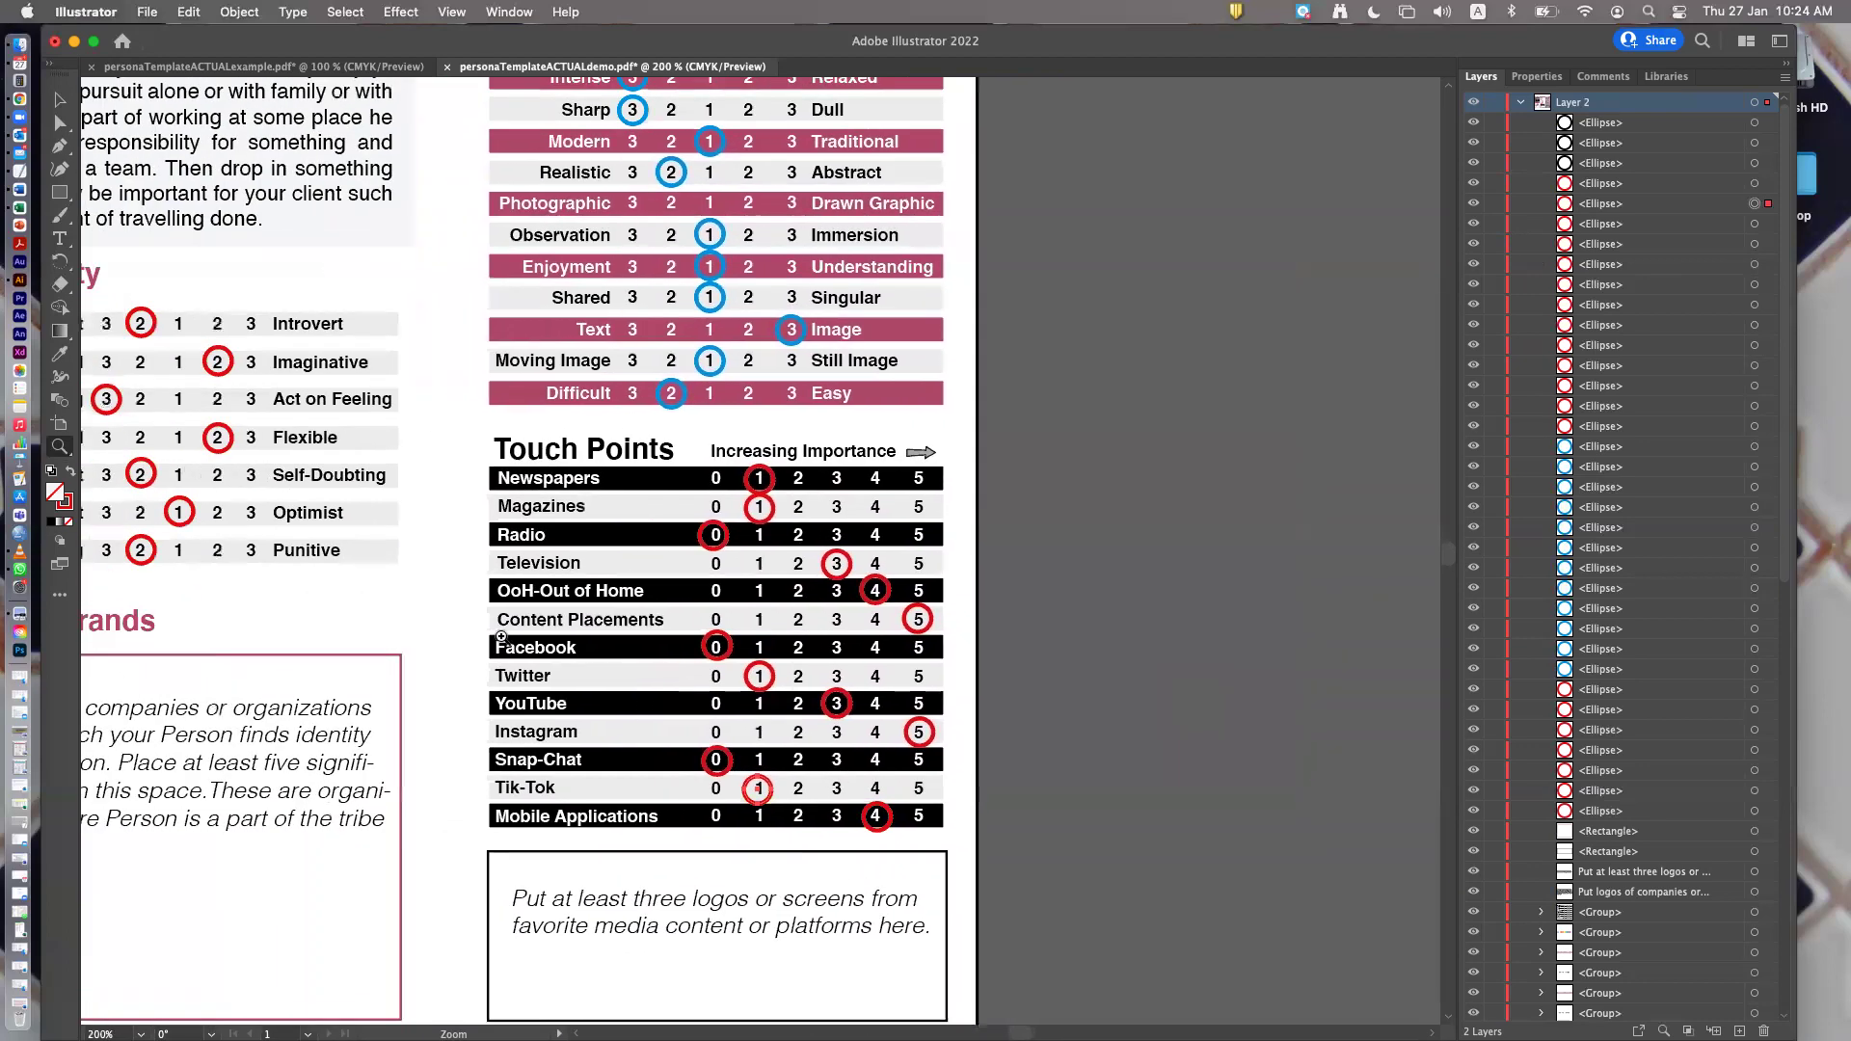
pyautogui.click(720, 766)
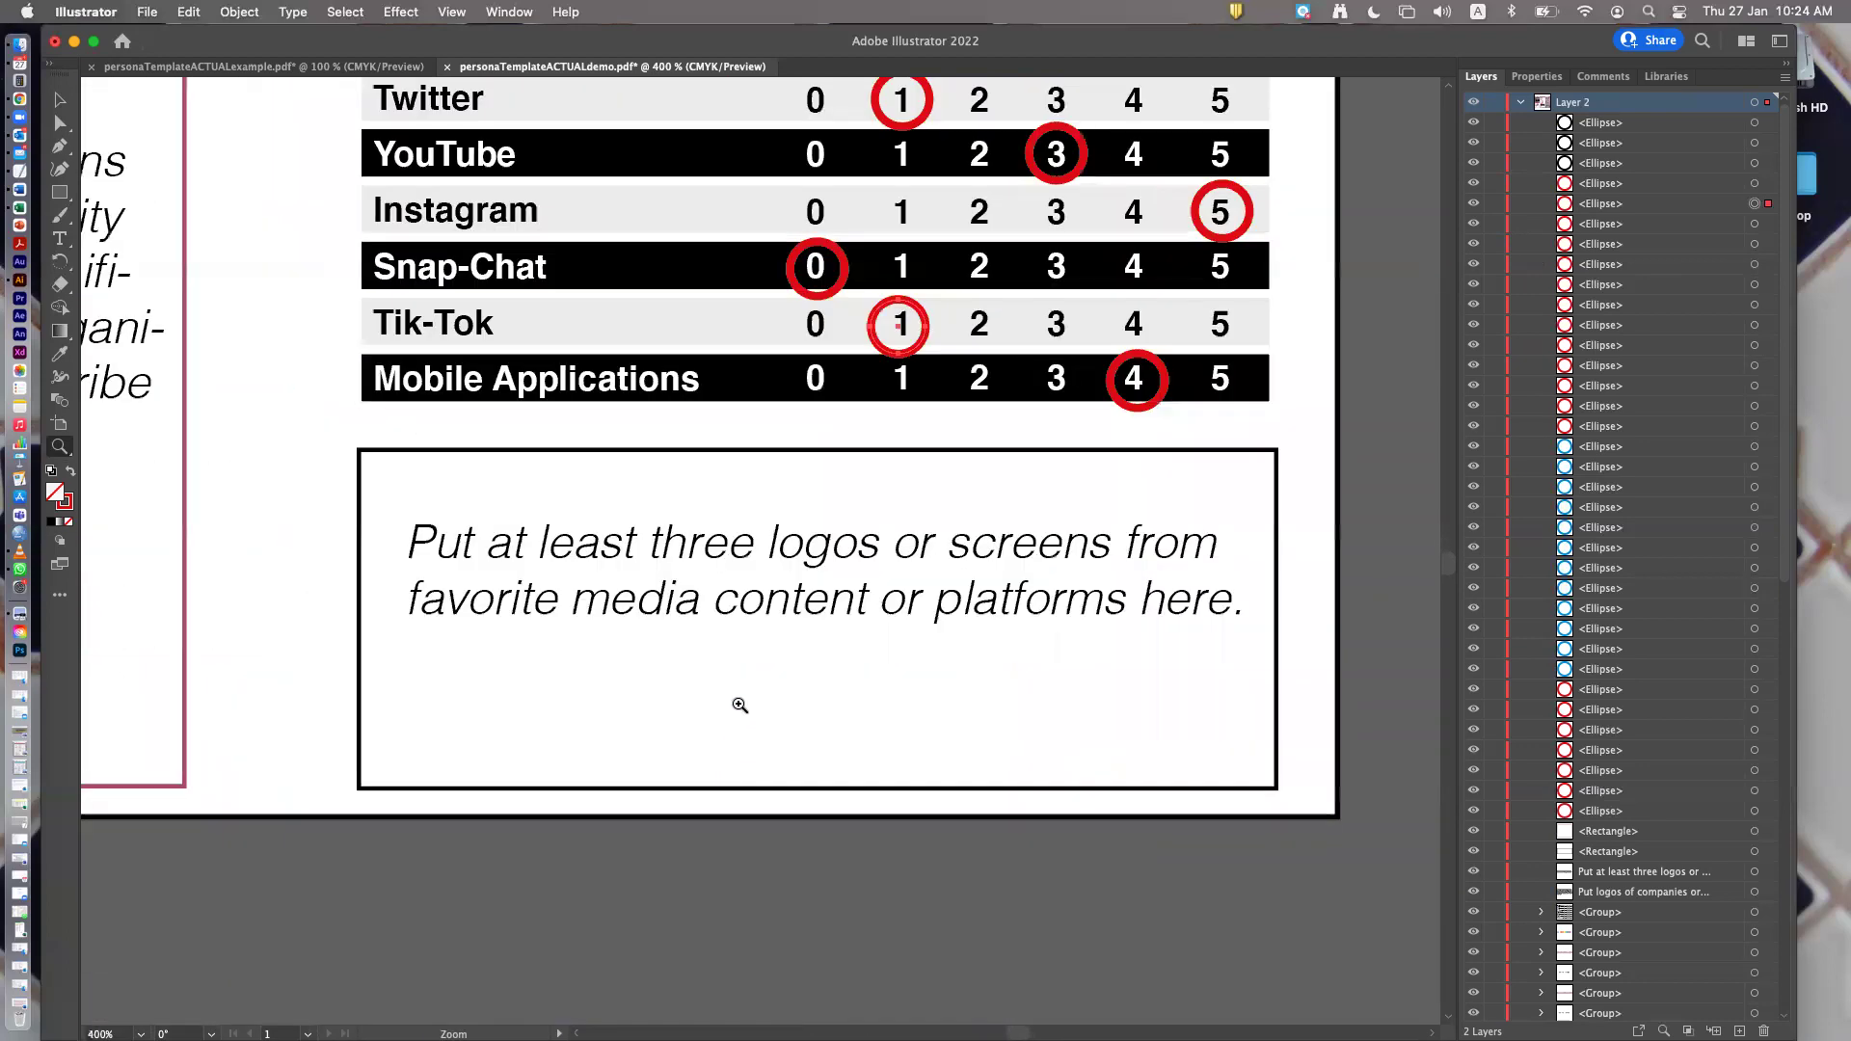
pyautogui.scroll(8, 739, 706)
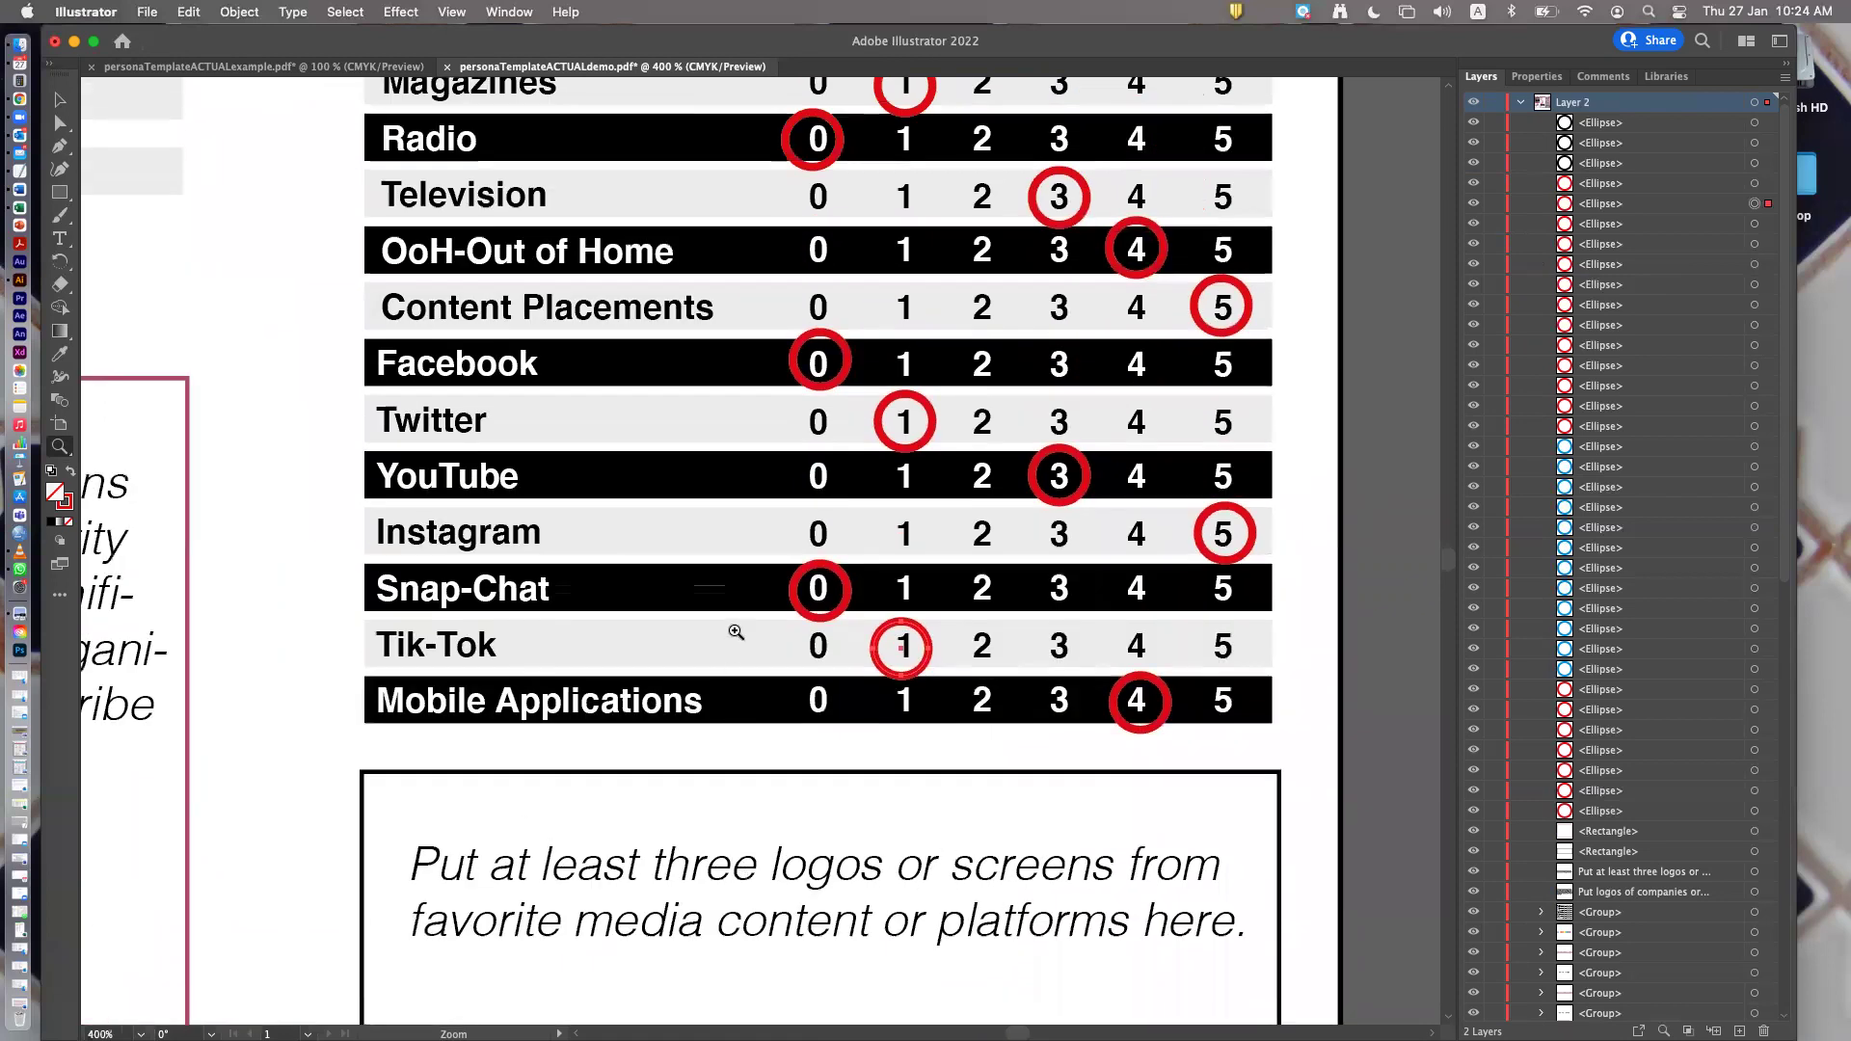
pyautogui.click(889, 634)
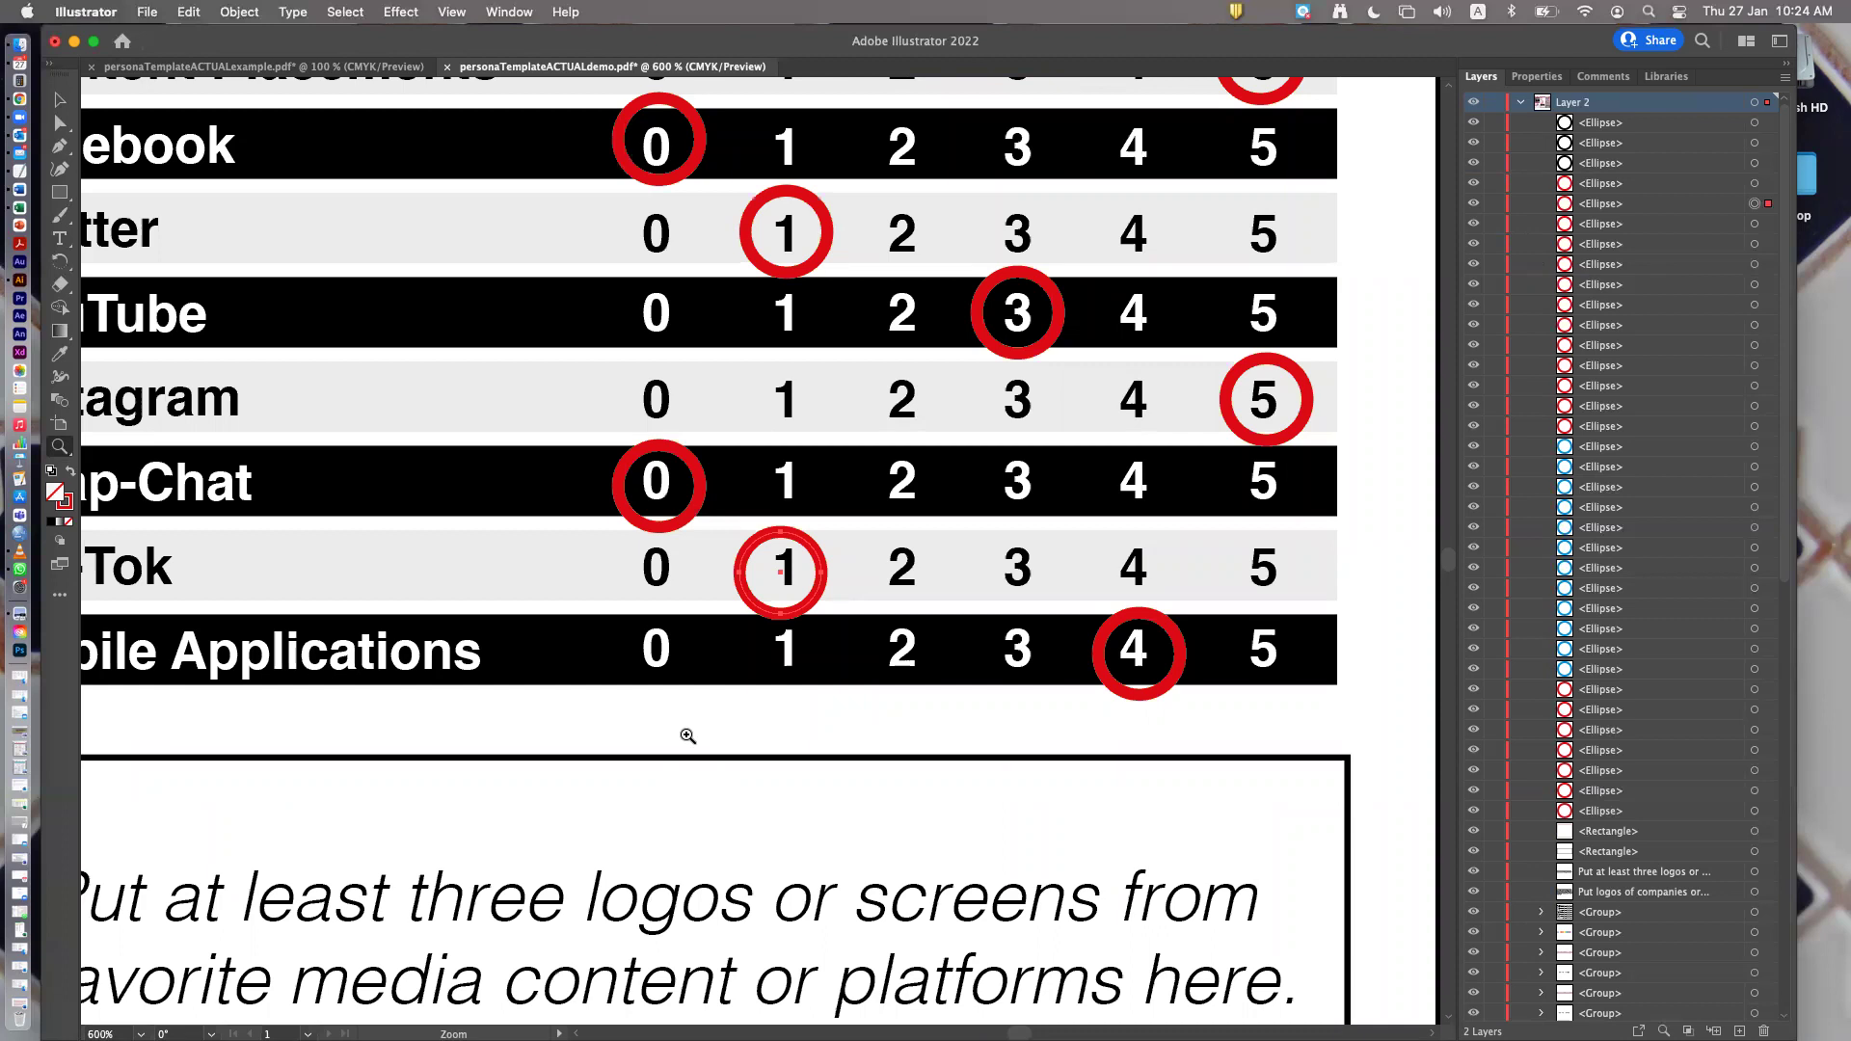
# Undo an accidental move of the Touch Points table with Edit > Undo Move
pyautogui.click(63, 102)
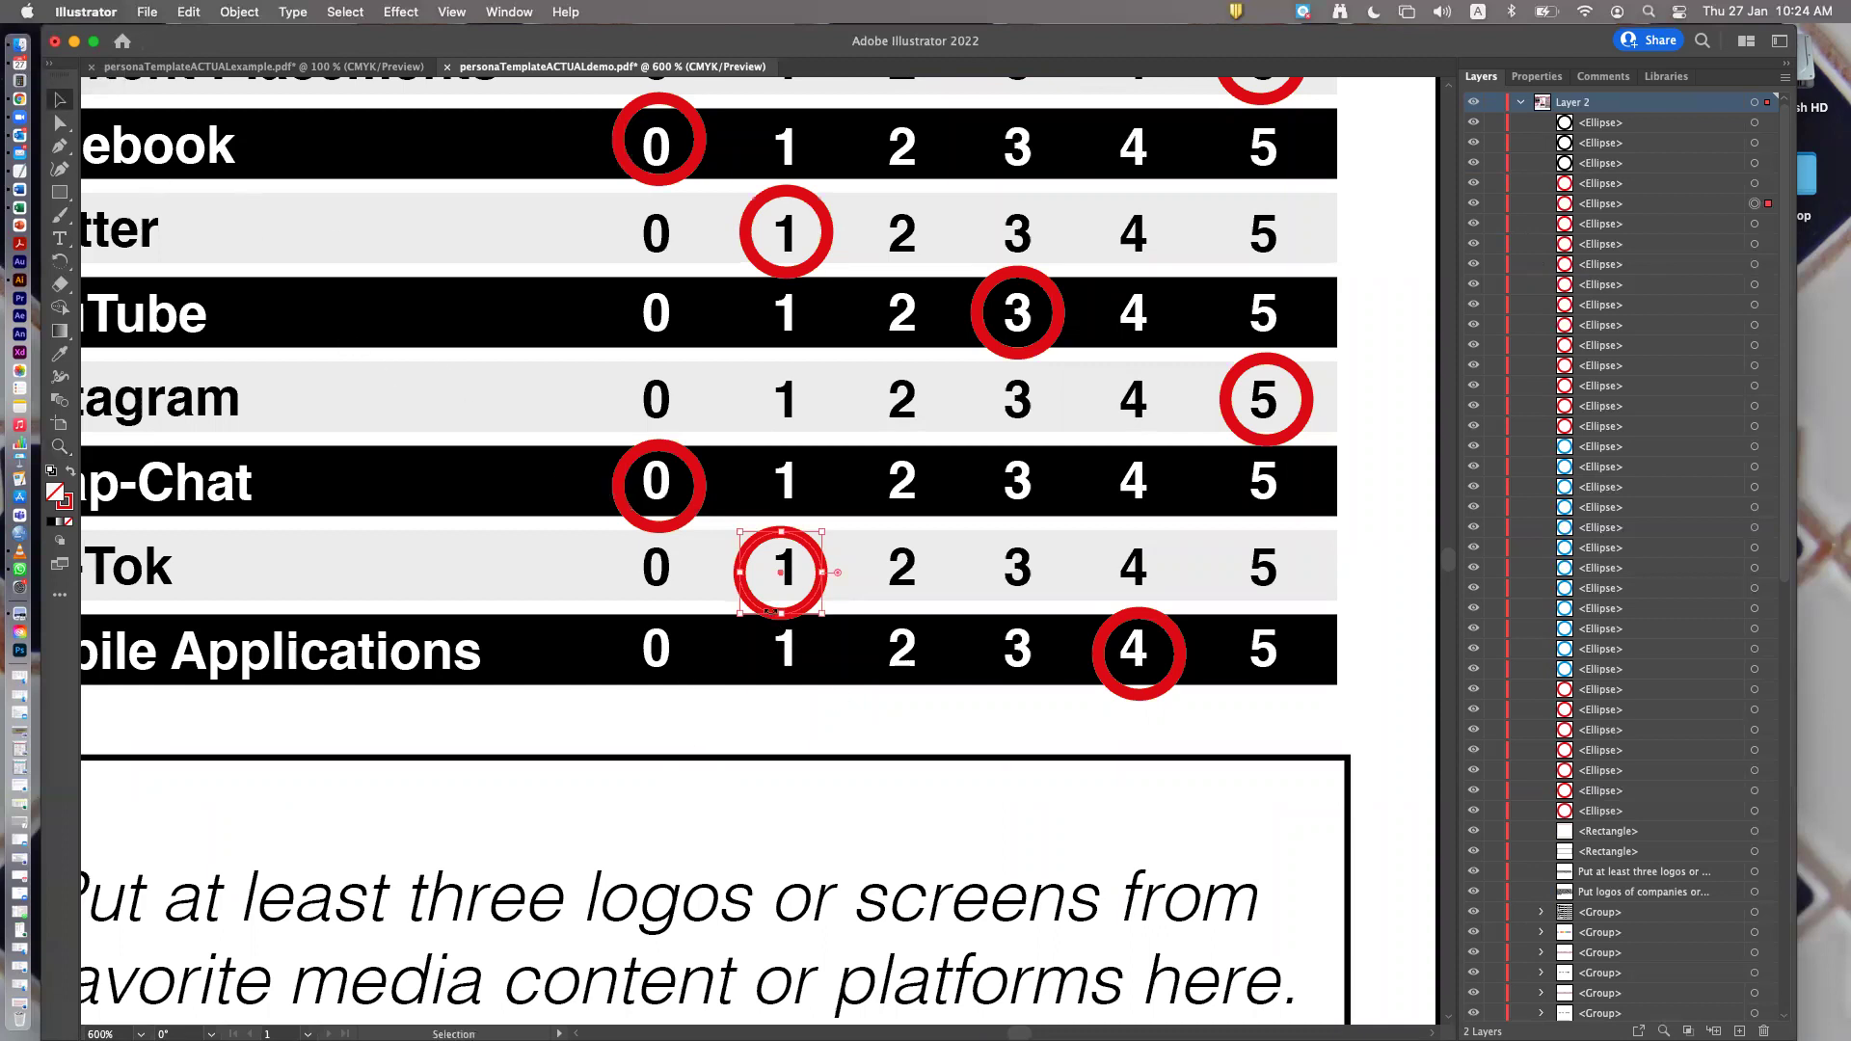
pyautogui.moveTo(757, 605); pyautogui.dragTo(761, 600)
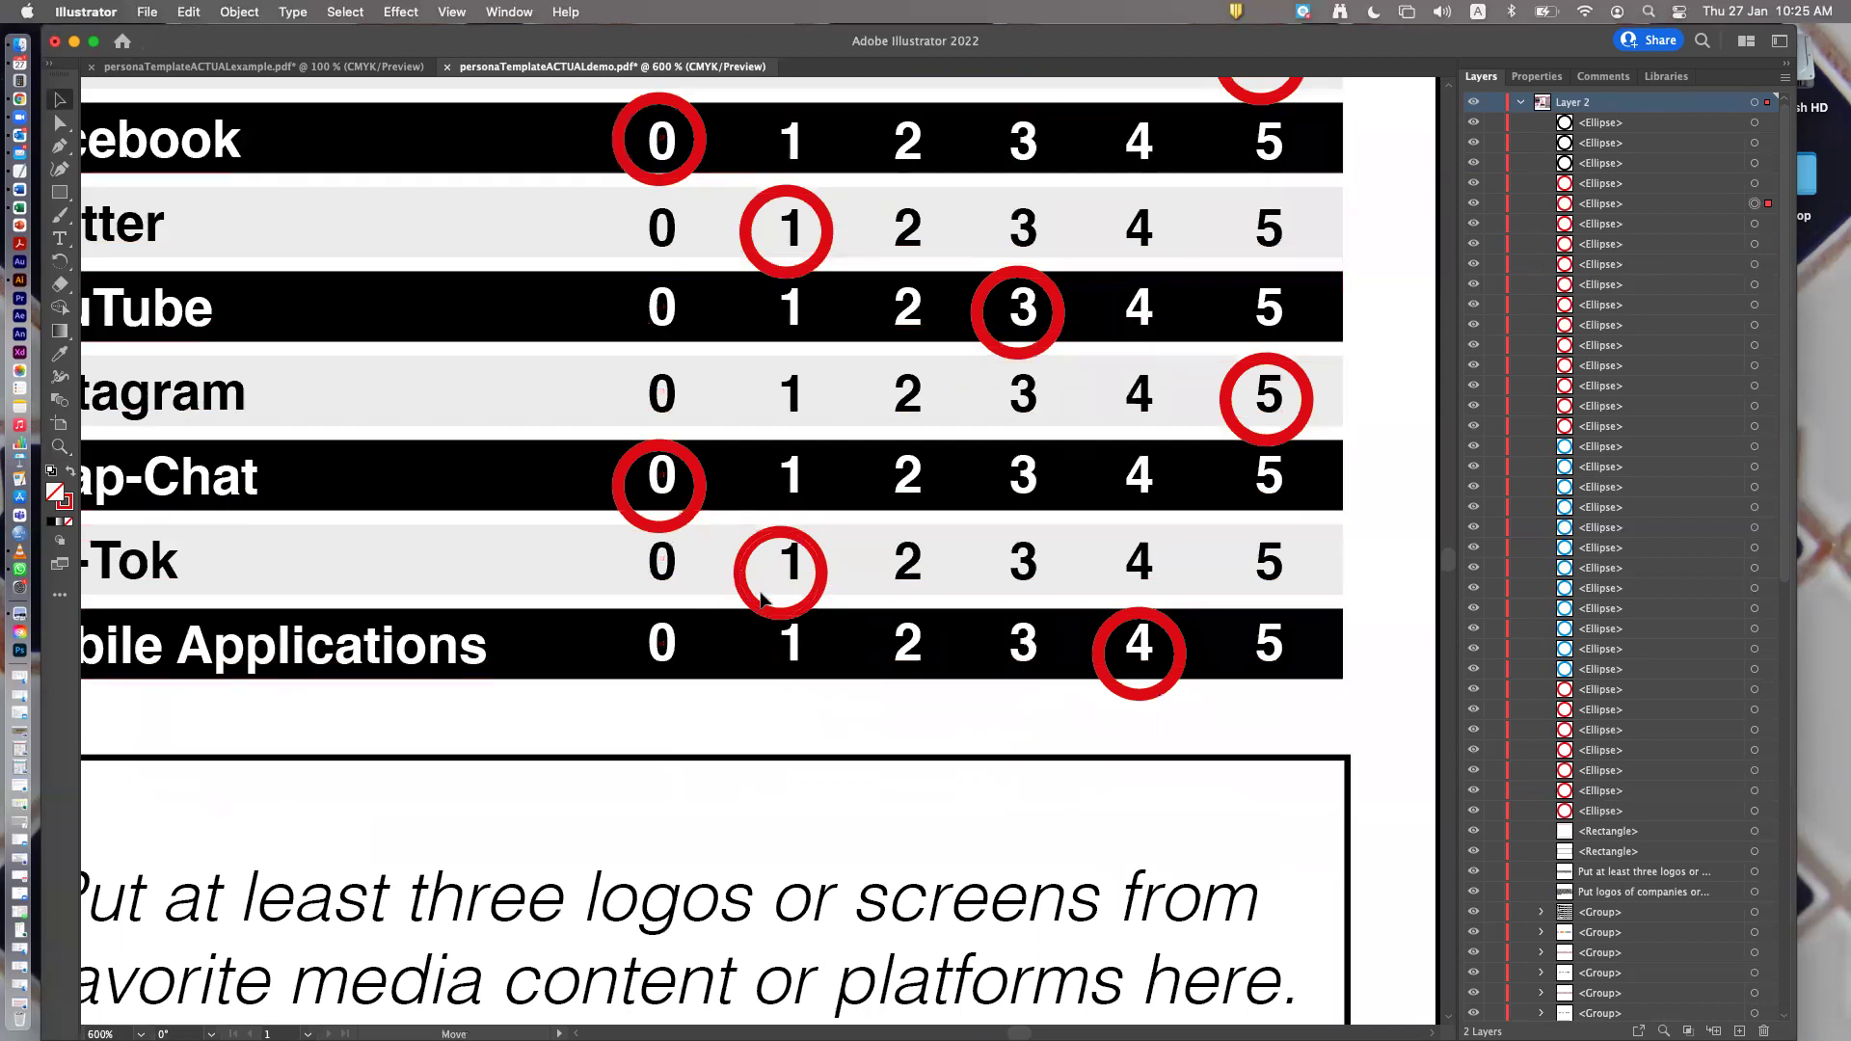
pyautogui.moveTo(761, 599); pyautogui.dragTo(762, 600)
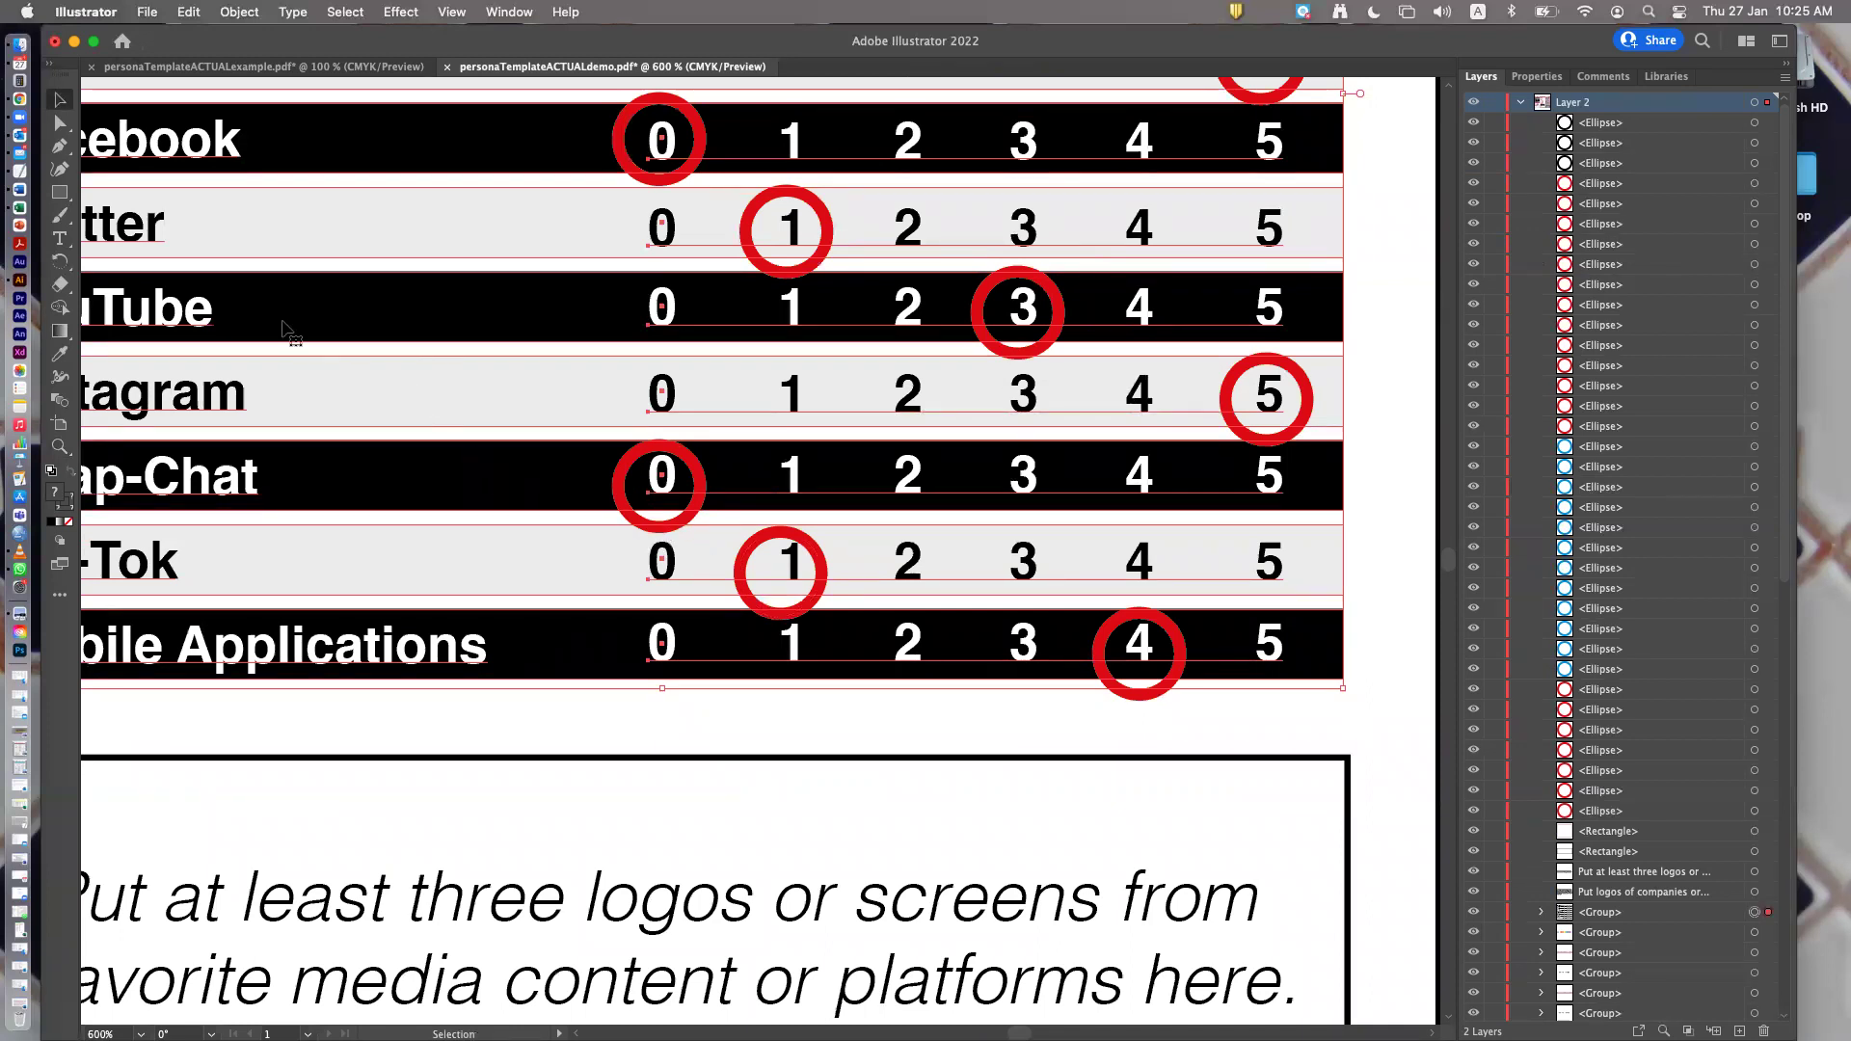
pyautogui.click(188, 13)
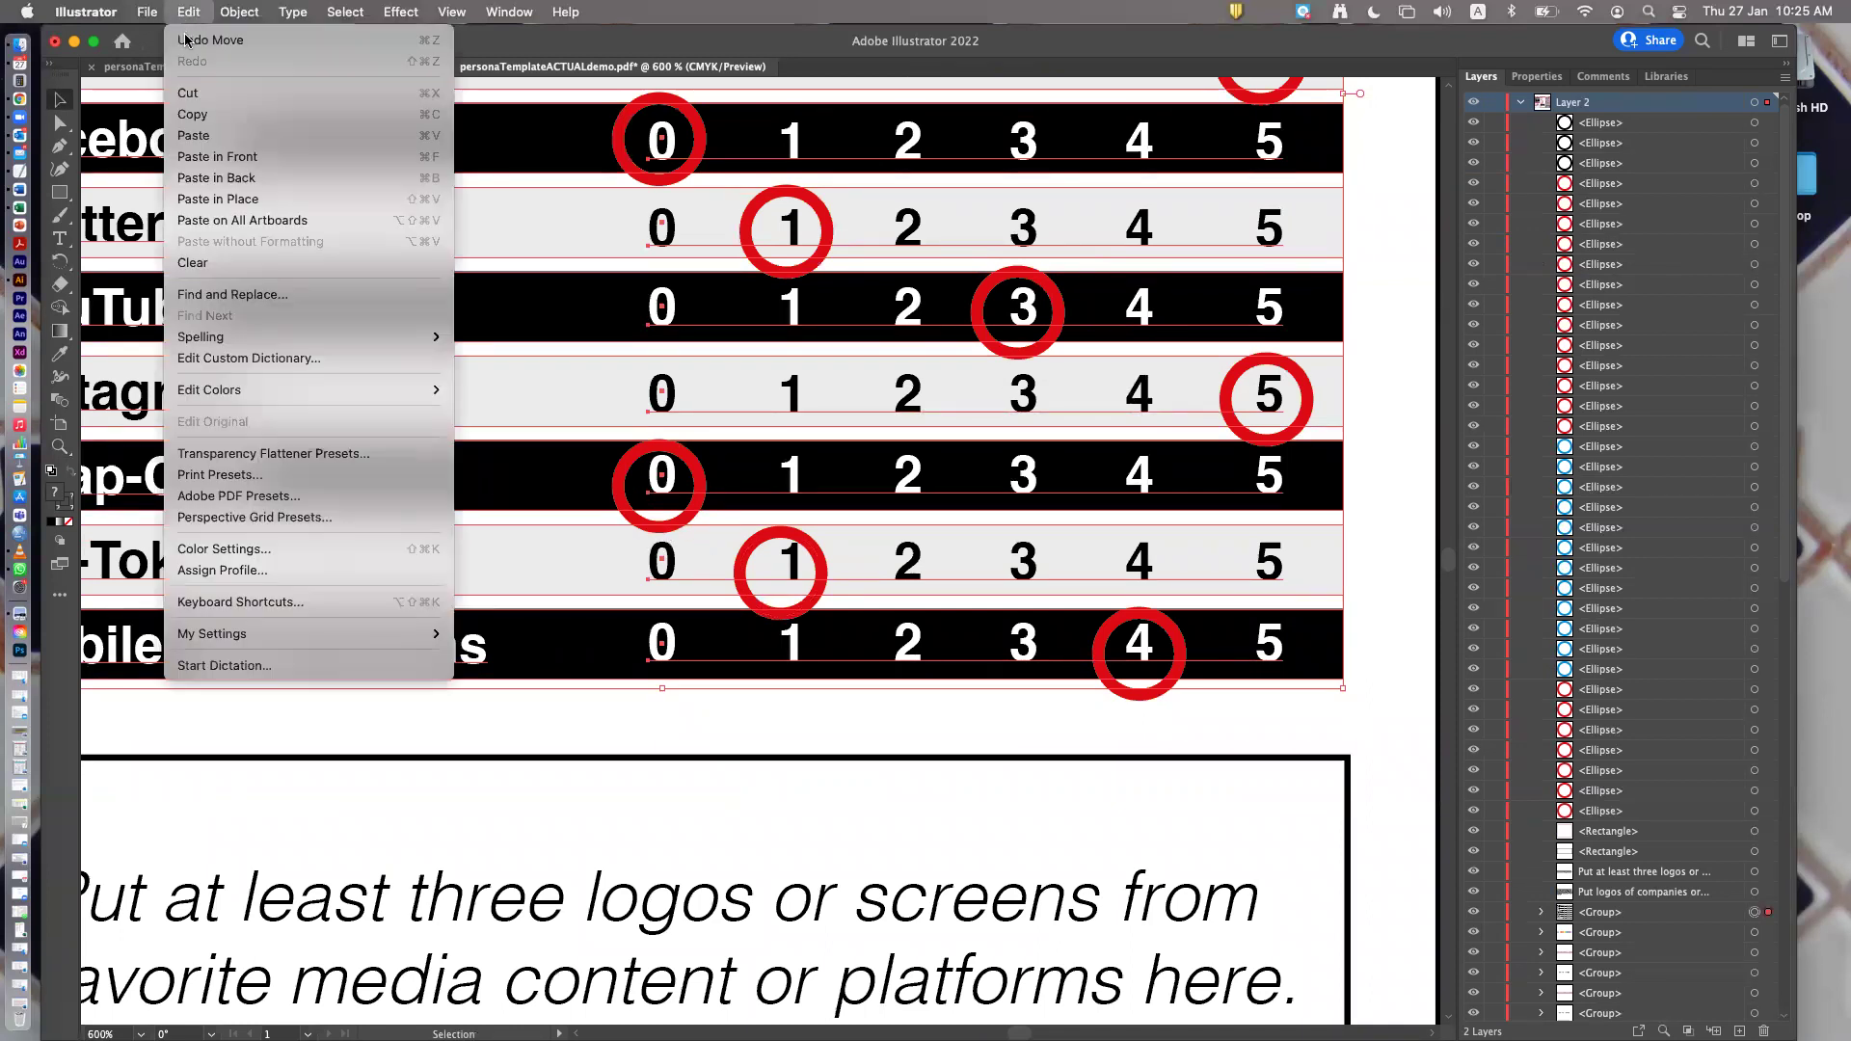
pyautogui.click(187, 39)
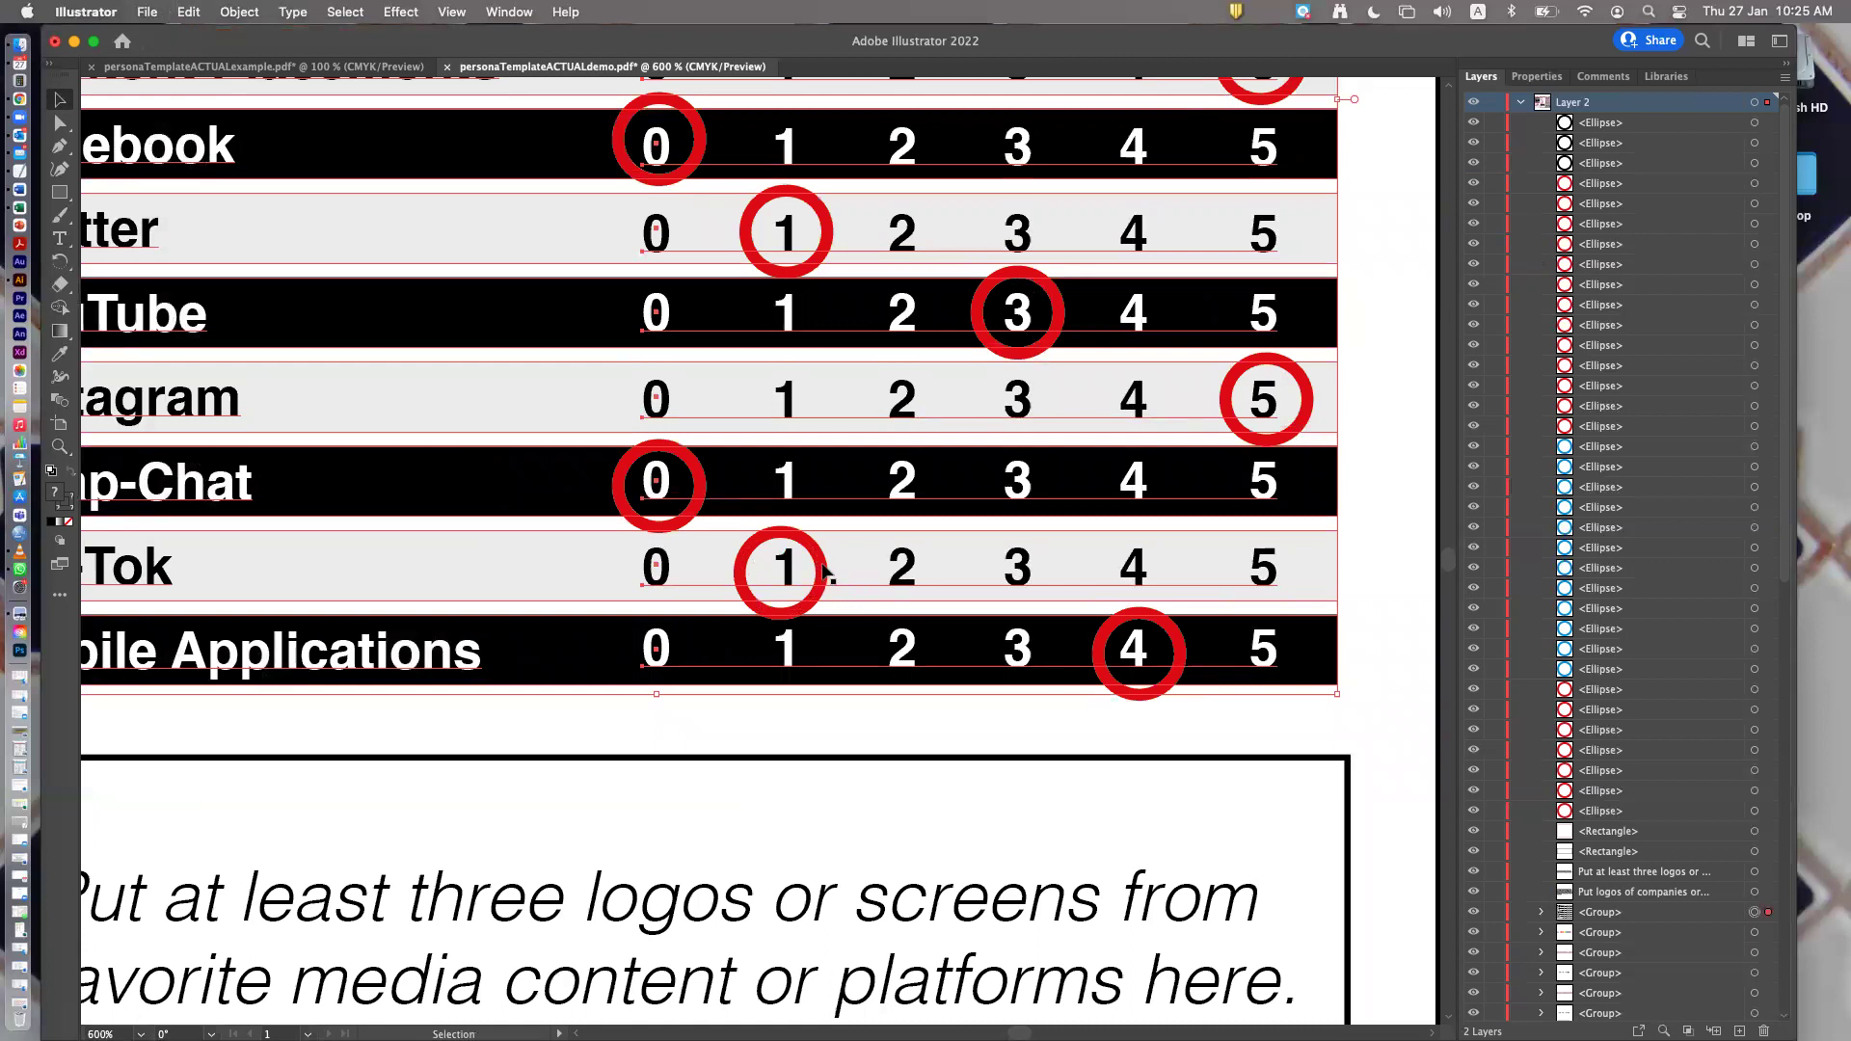
# Nudge the red circle around Tik-Tok's 1 slightly up and right
pyautogui.click(1414, 621)
pyautogui.click(822, 598)
pyautogui.moveTo(821, 598); pyautogui.dragTo(825, 586)
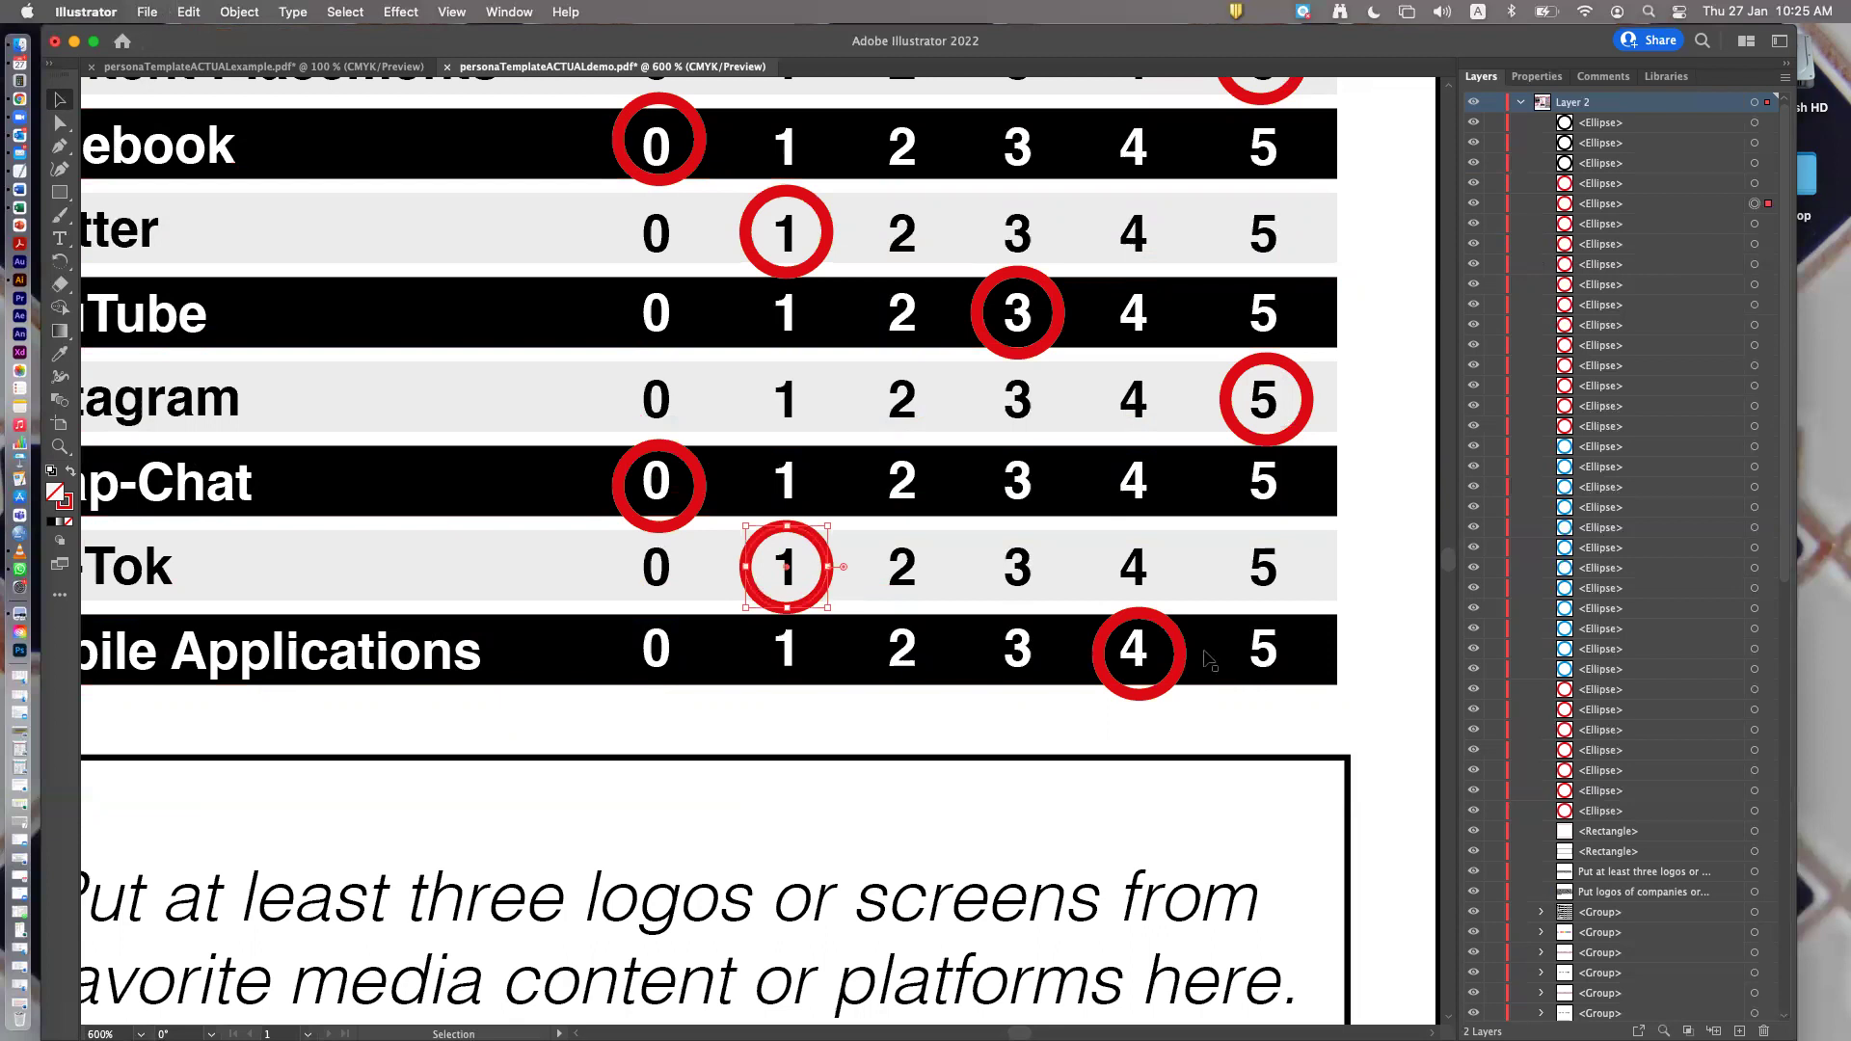
pyautogui.click(1389, 699)
# Select the Tik-Tok circle's anchor points with the Direct Selection tool
pyautogui.click(60, 122)
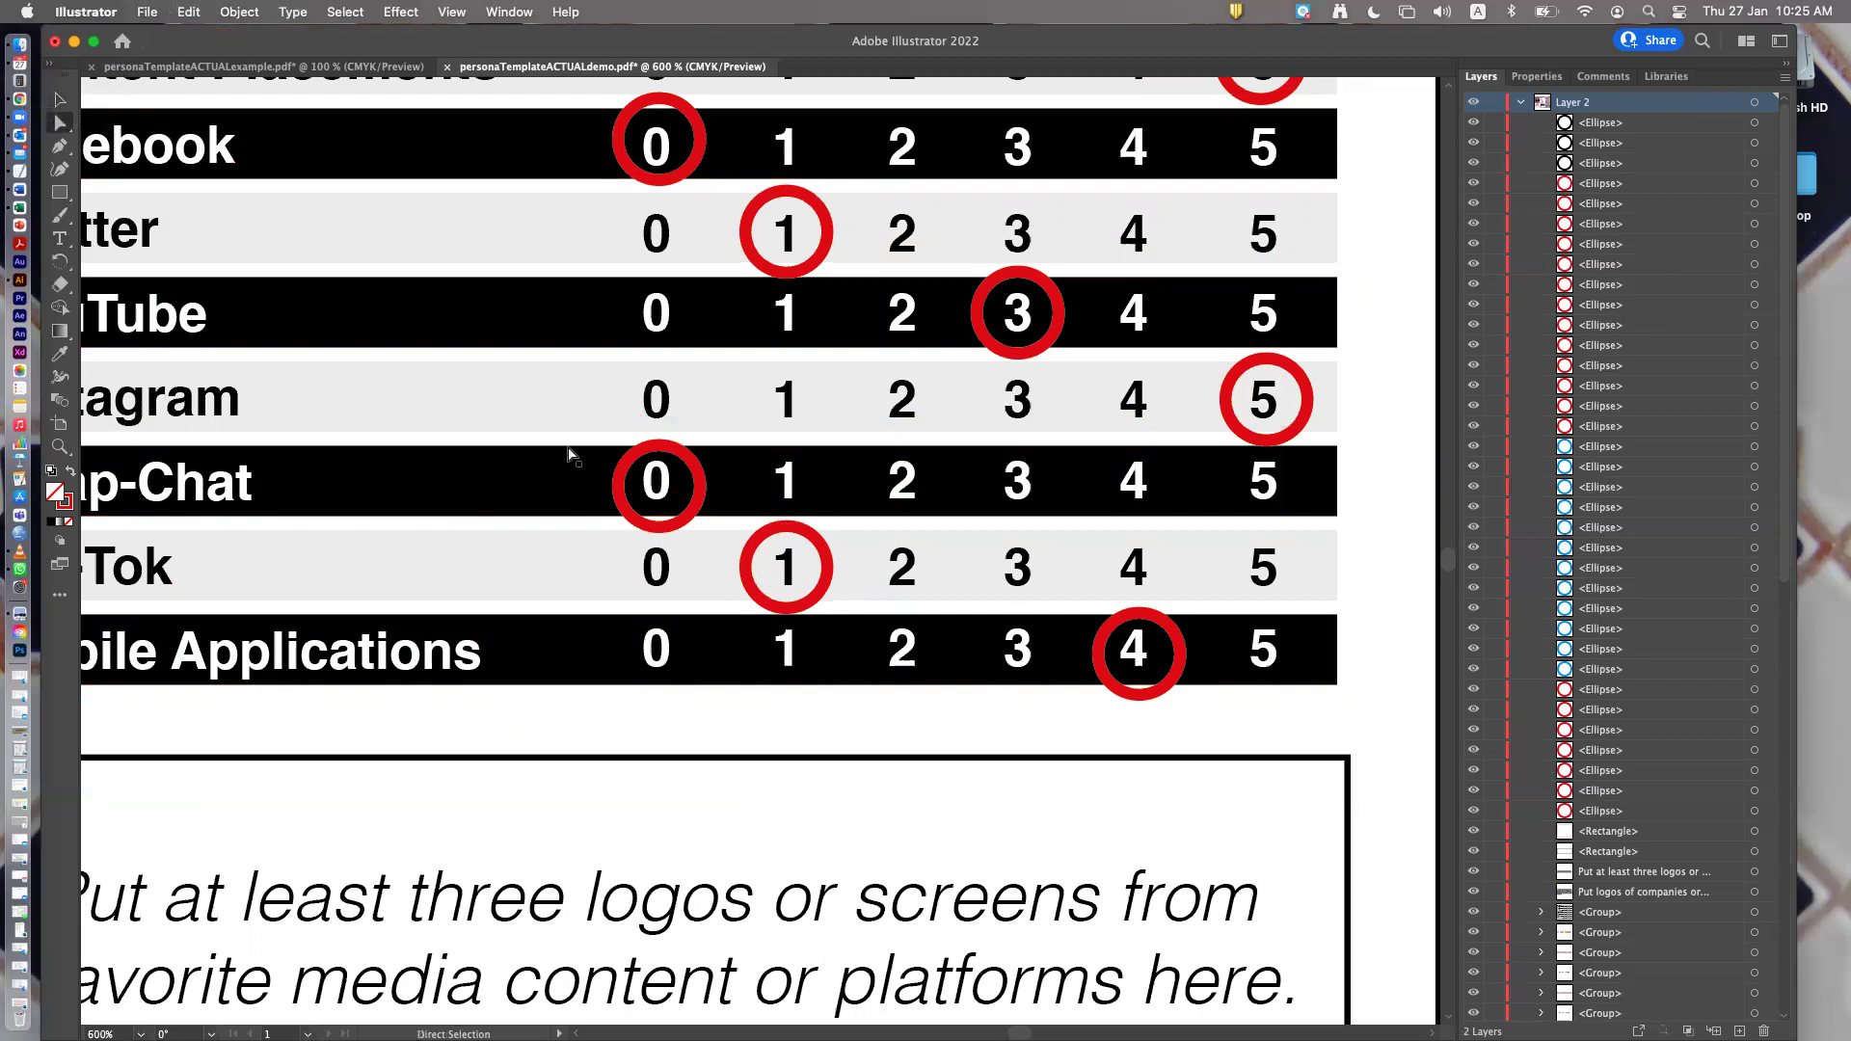
pyautogui.click(824, 584)
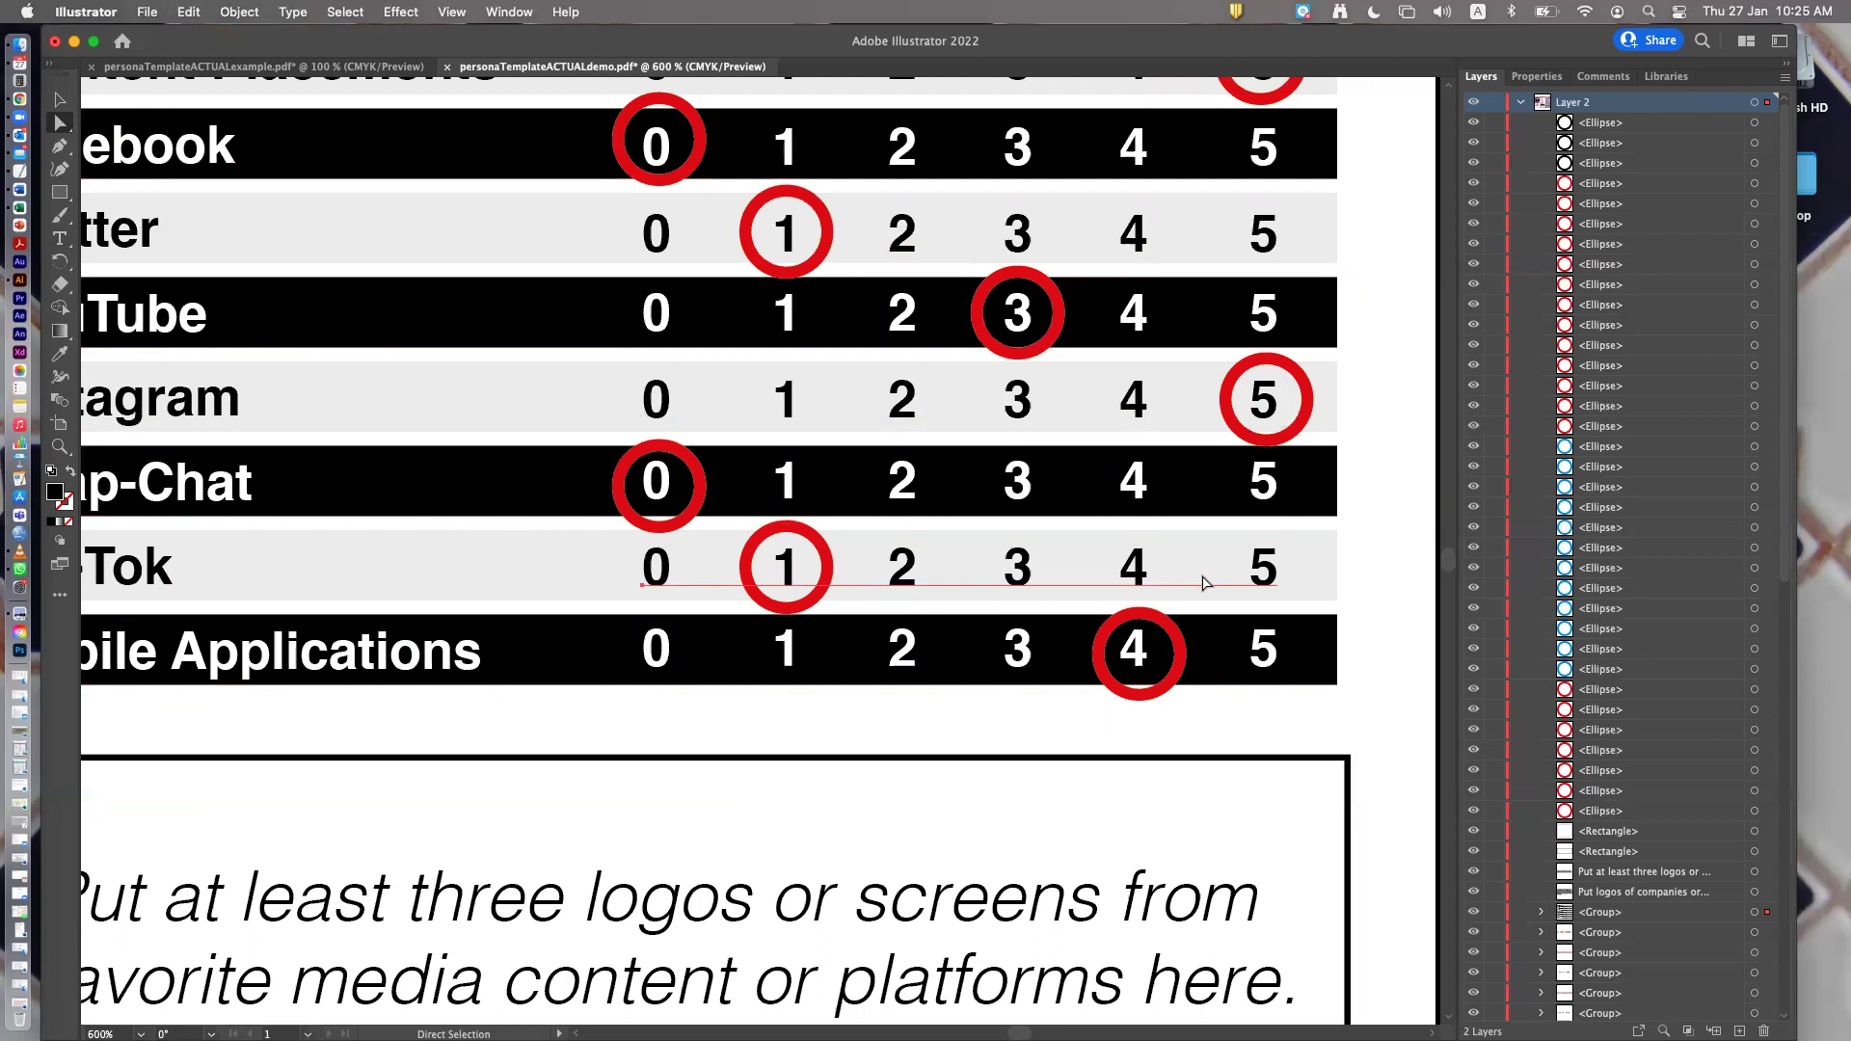
pyautogui.click(1368, 581)
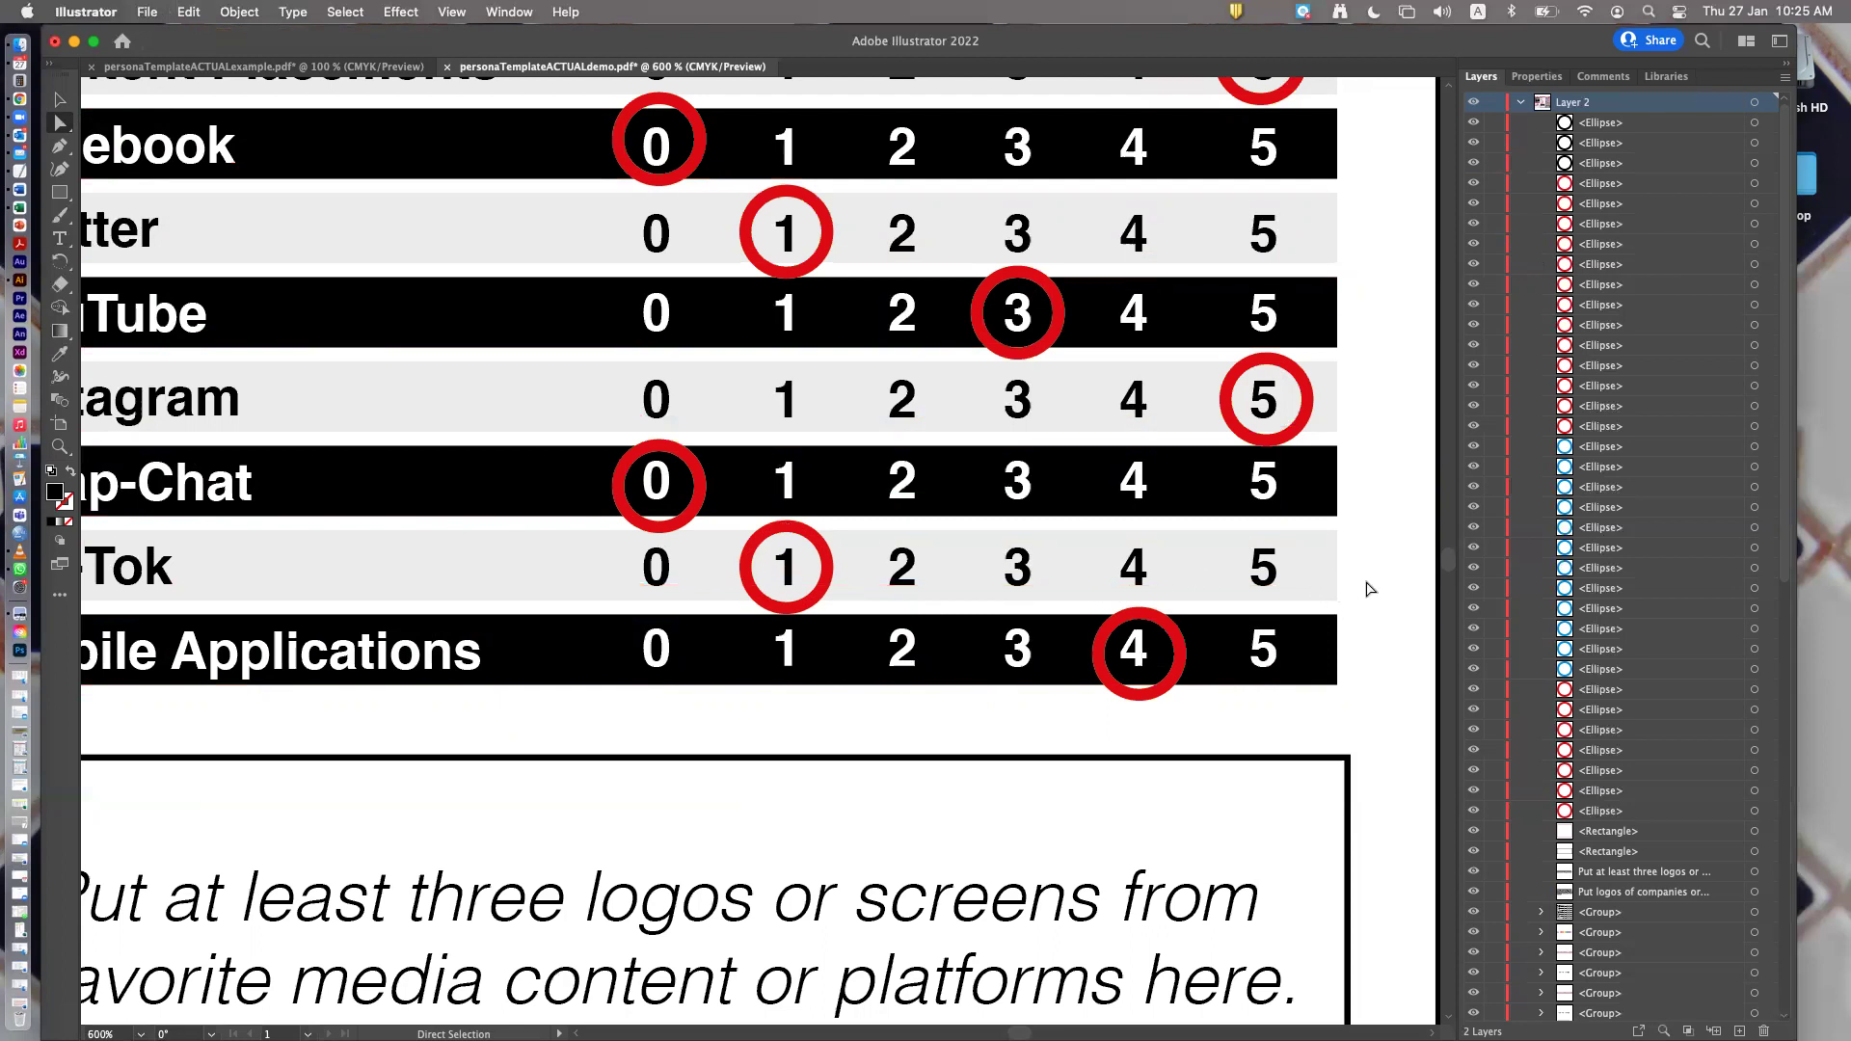
pyautogui.click(749, 592)
pyautogui.click(60, 100)
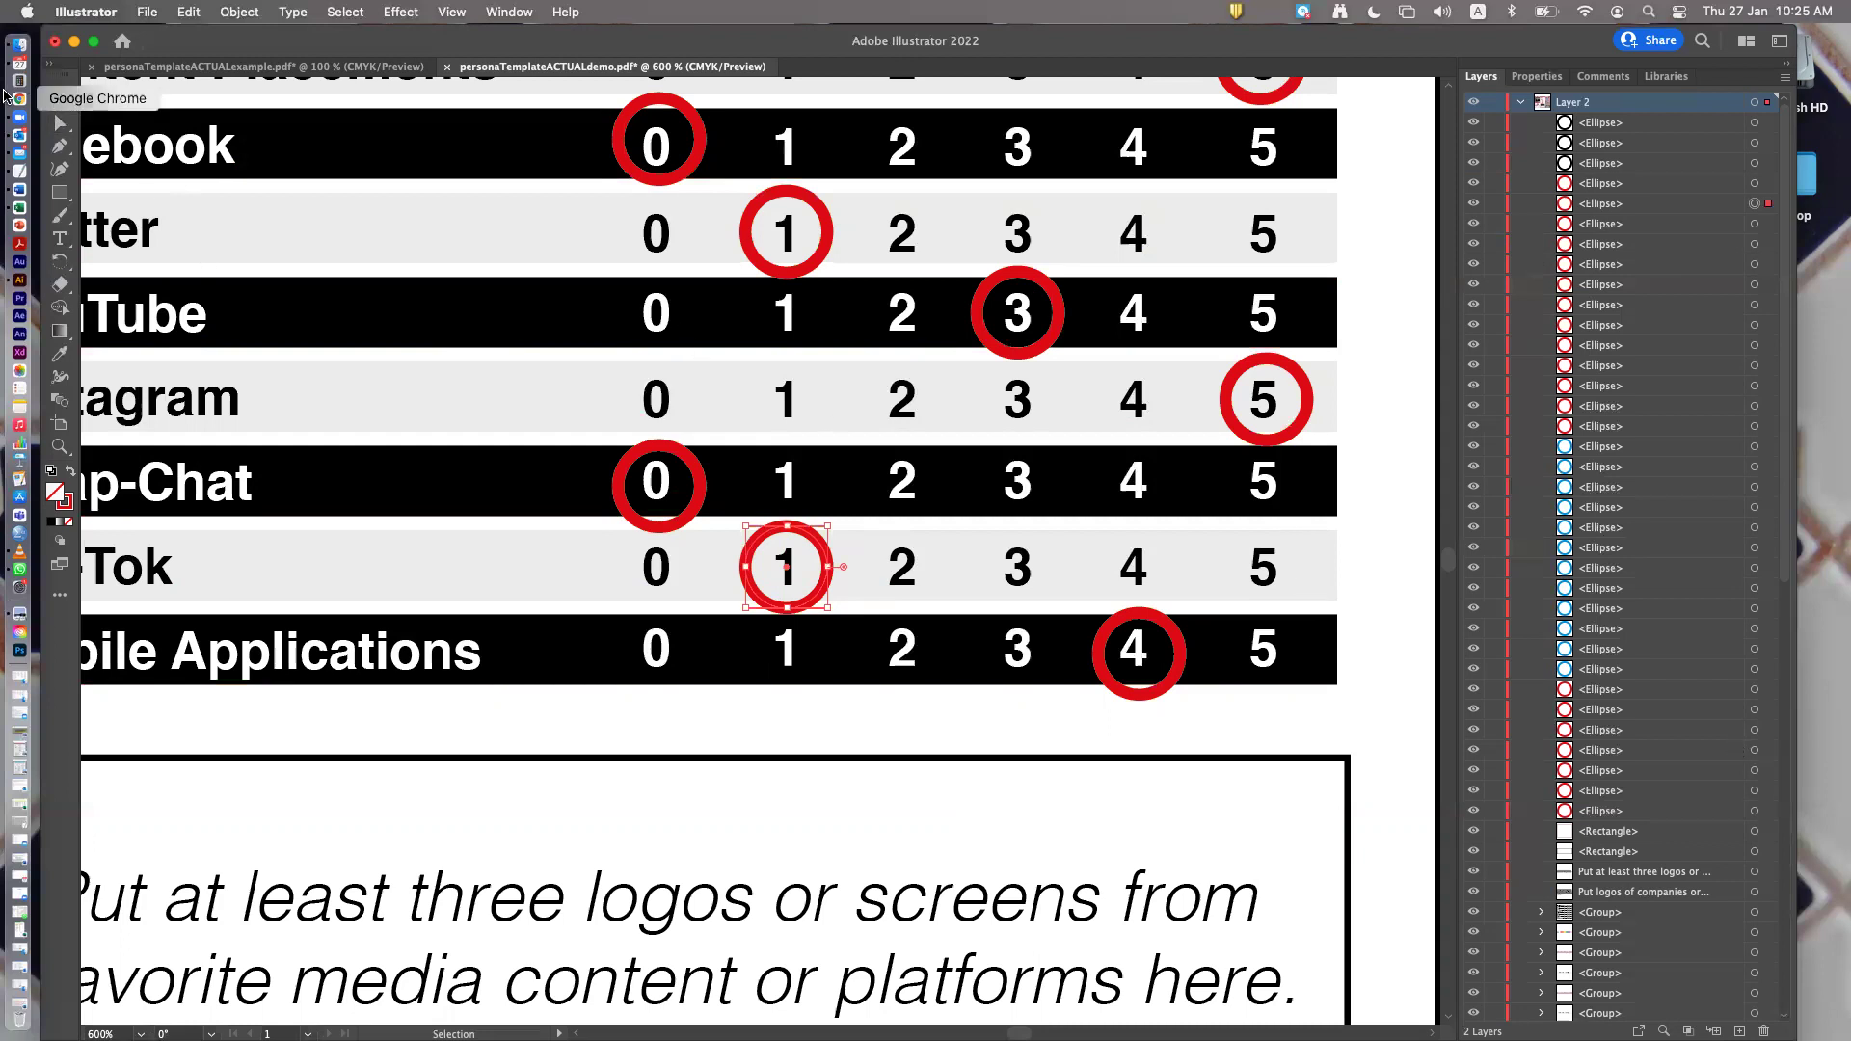
pyautogui.click(60, 126)
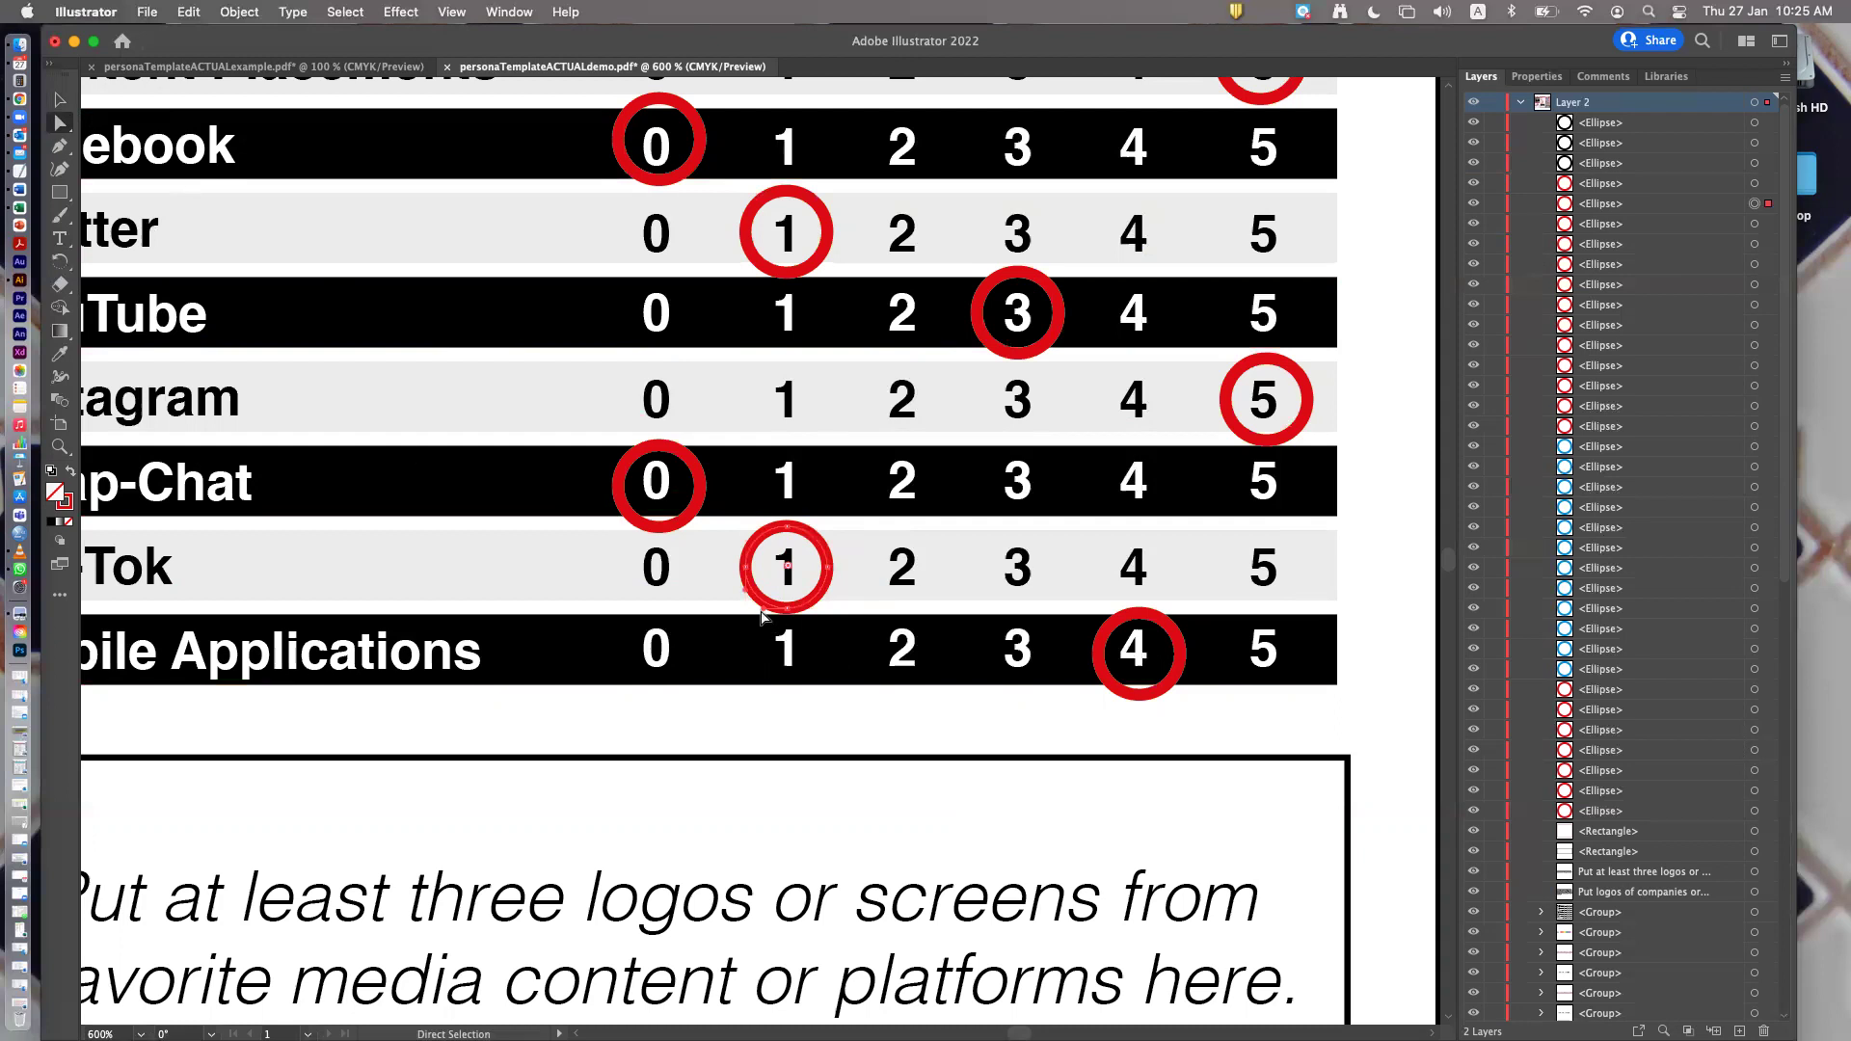
# Drag the Tik-Tok circle's anchors to reshape it, then undo both edits to restore it
pyautogui.moveTo(761, 612); pyautogui.dragTo(686, 604)
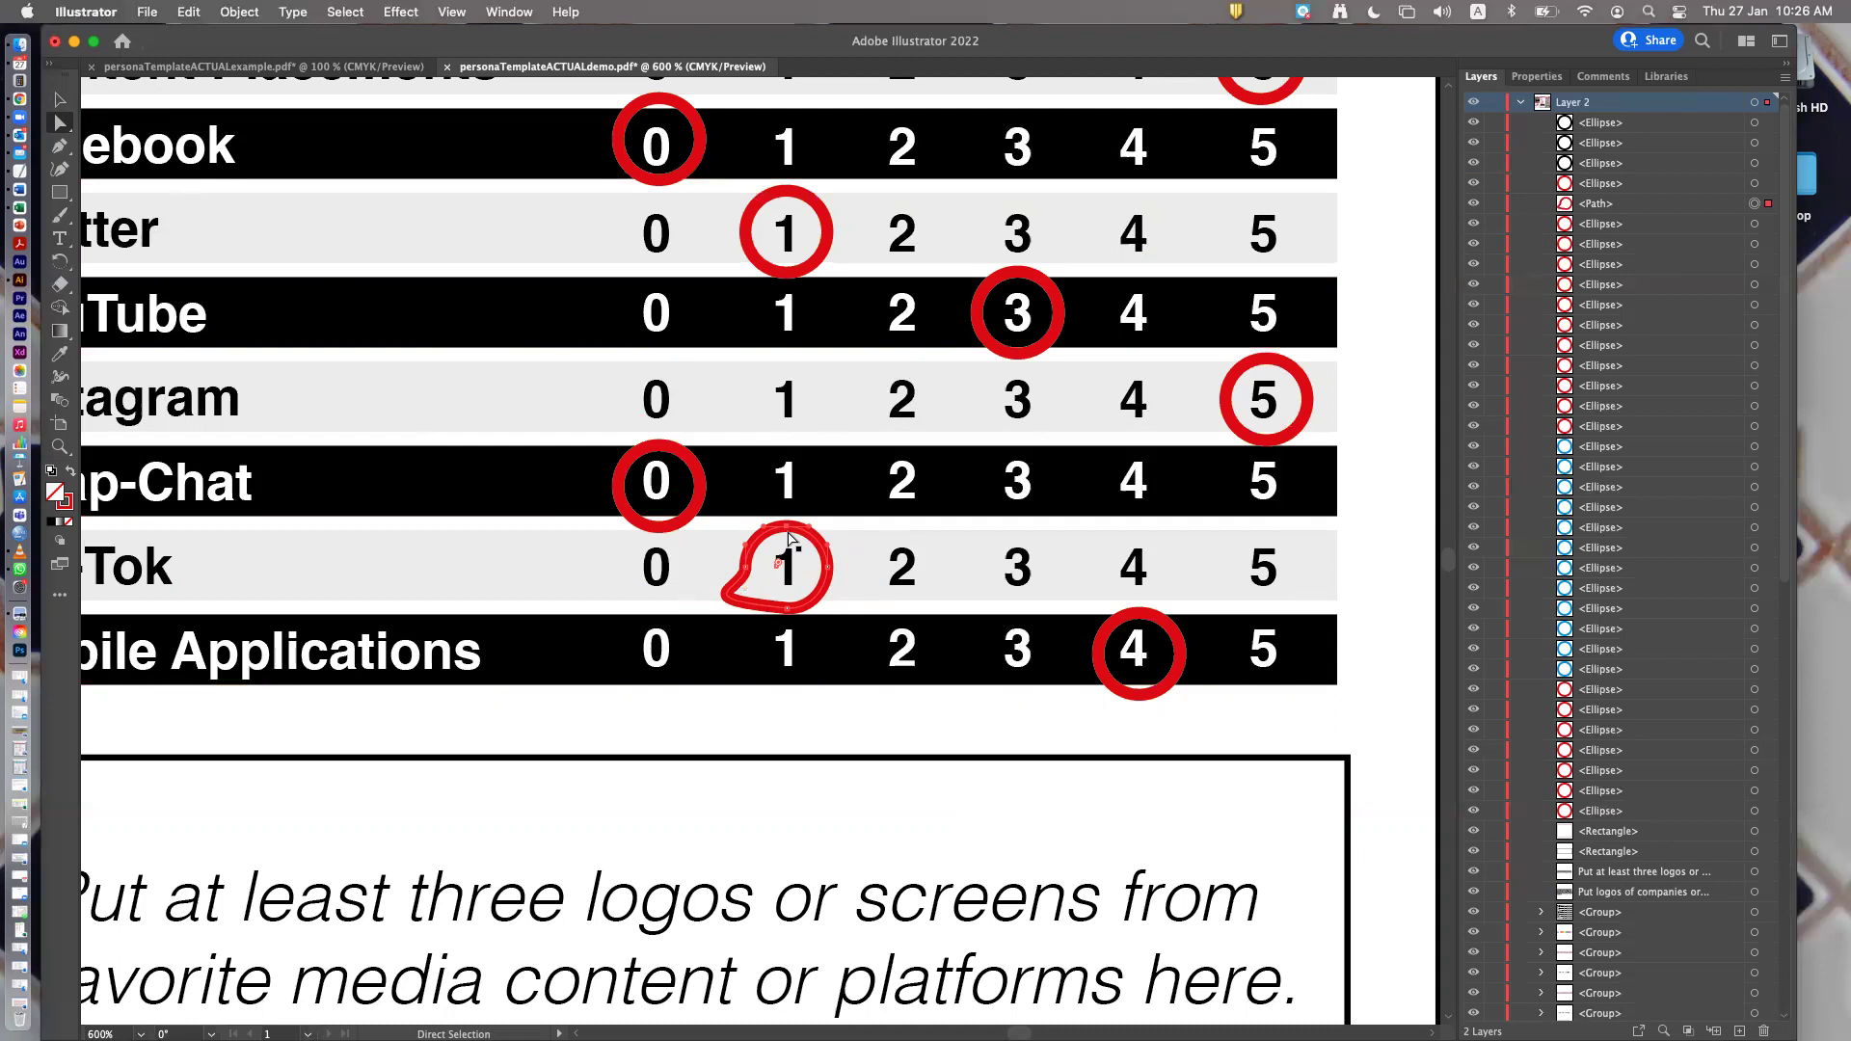
pyautogui.moveTo(789, 529); pyautogui.dragTo(879, 481)
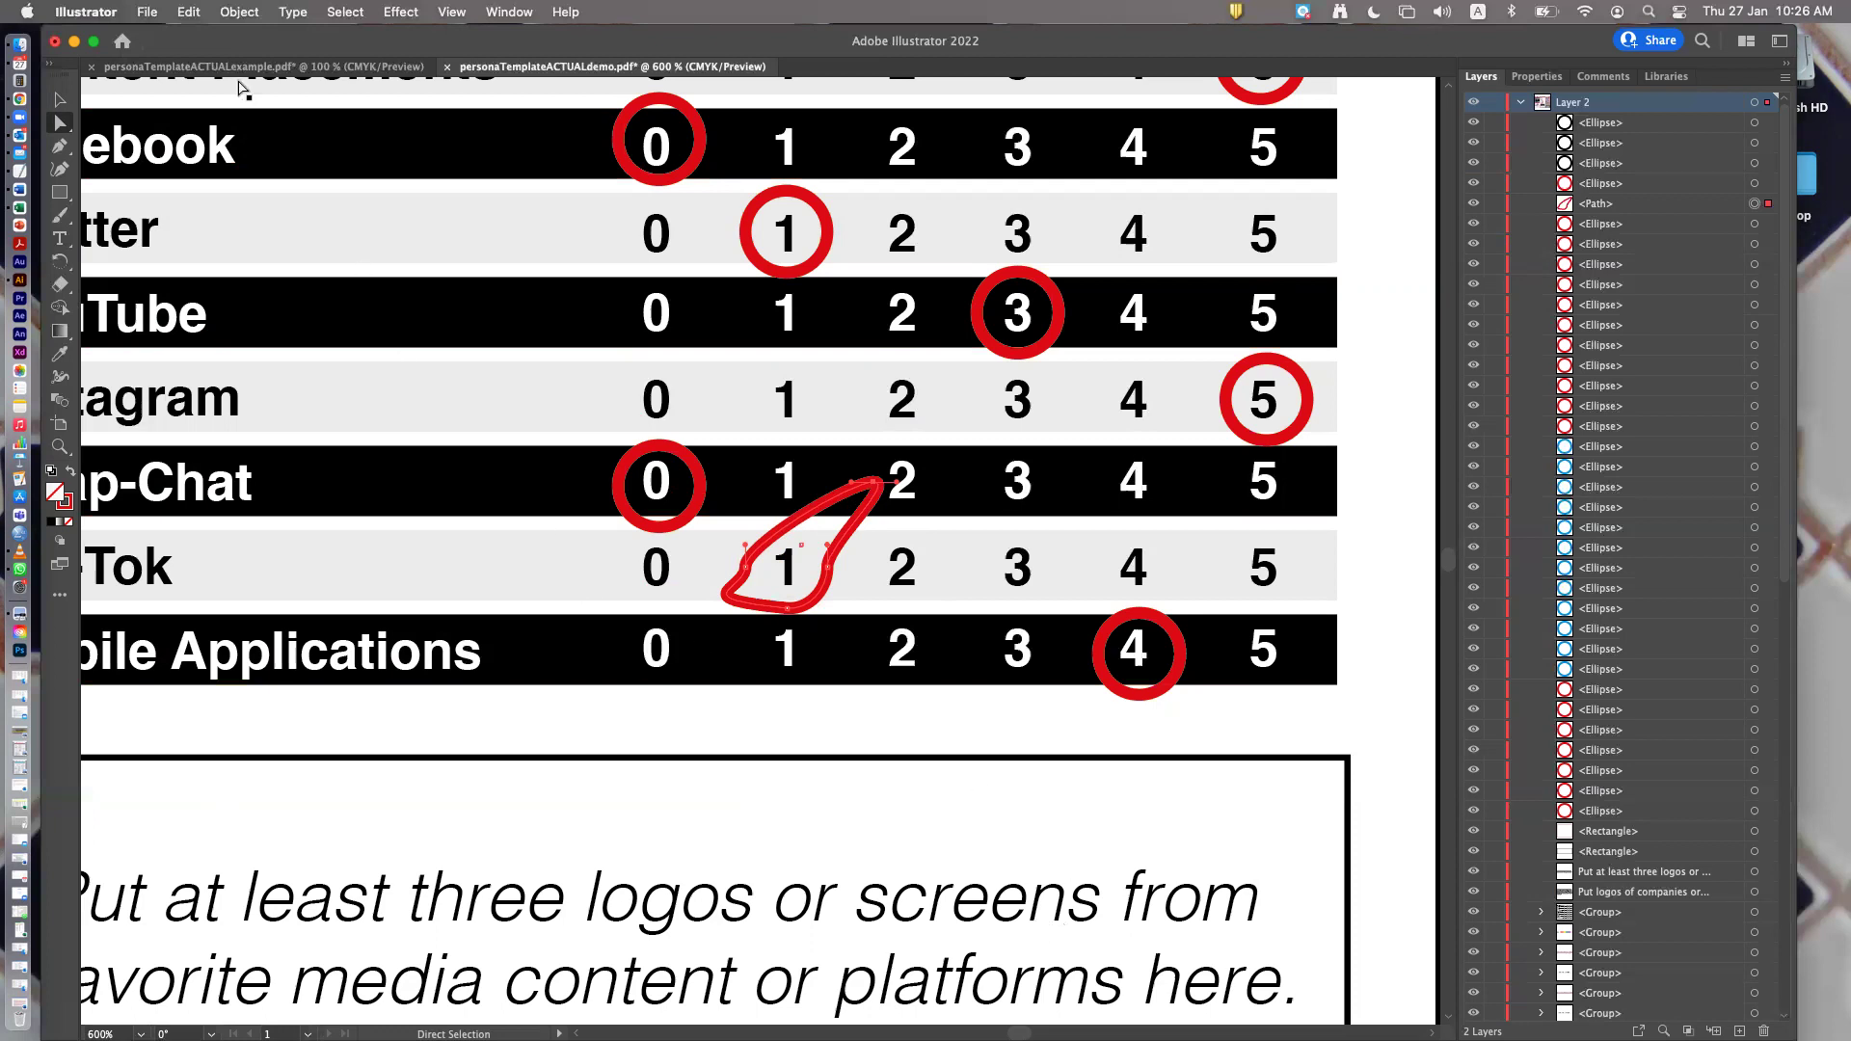
pyautogui.click(189, 11)
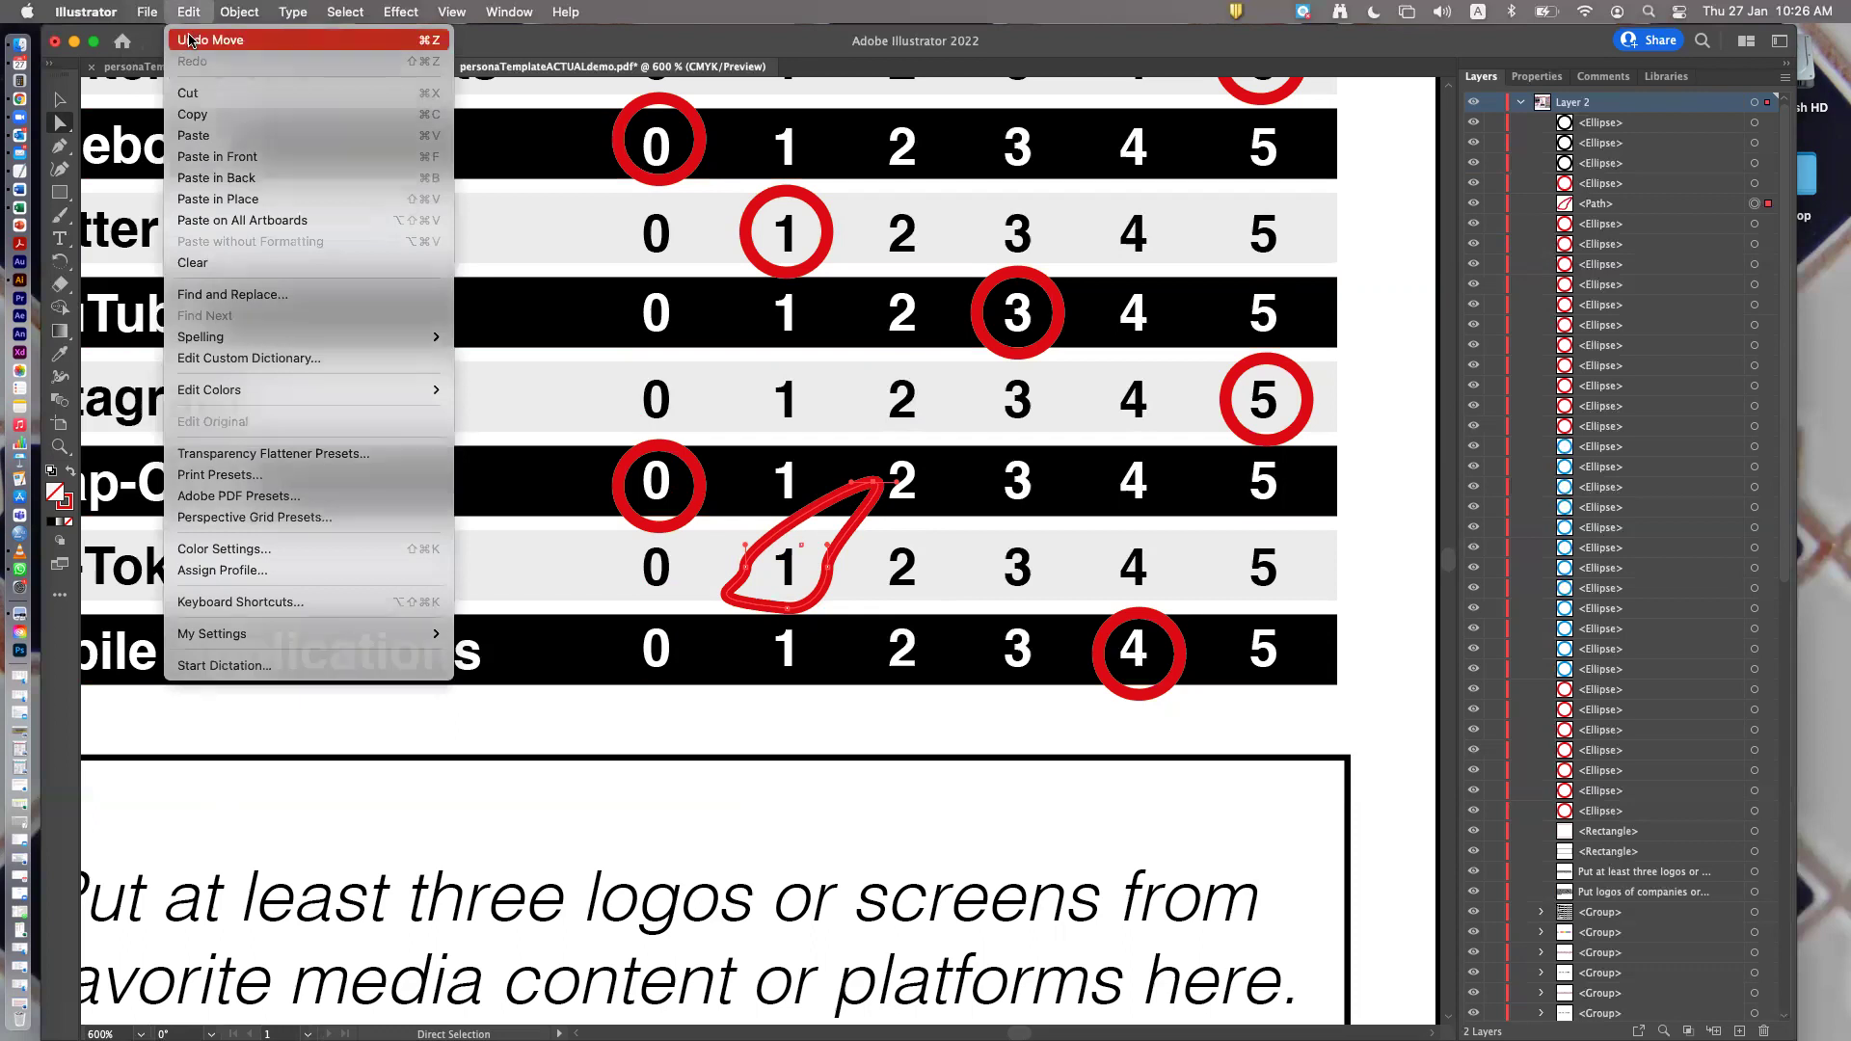
pyautogui.click(189, 40)
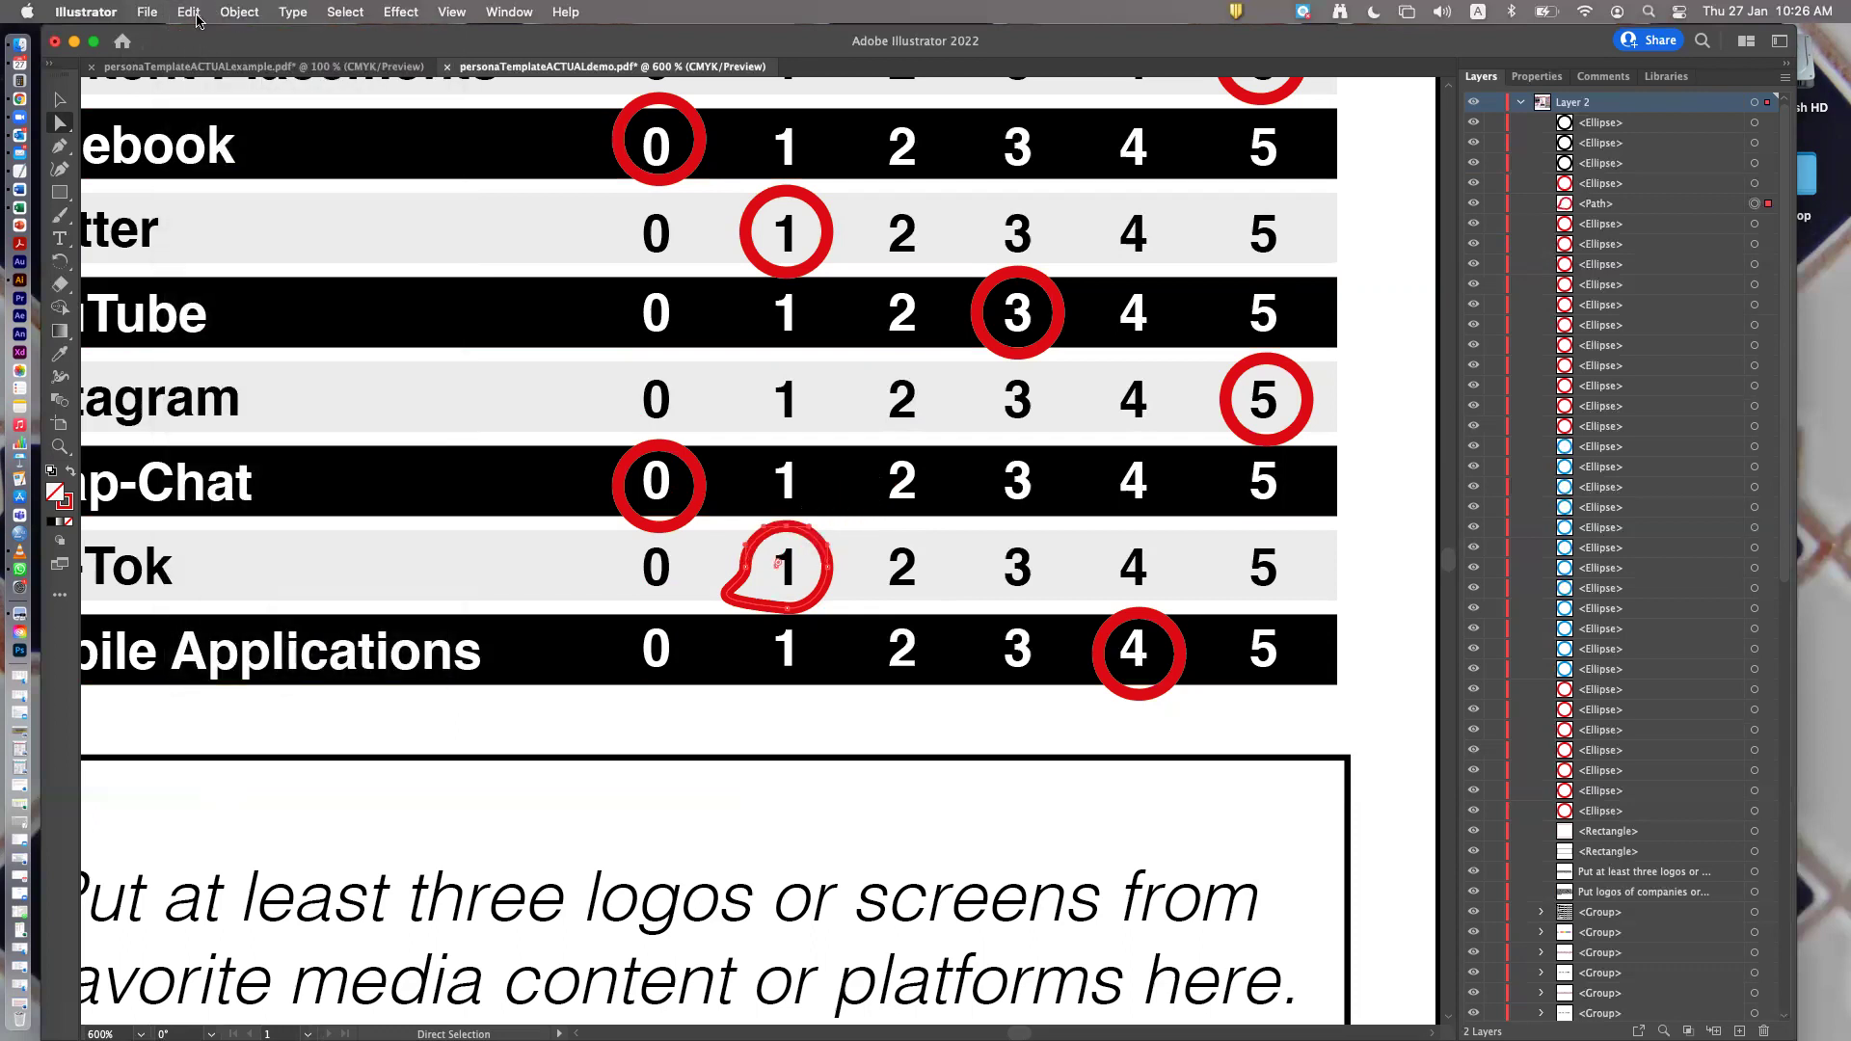
pyautogui.click(196, 14)
pyautogui.click(200, 40)
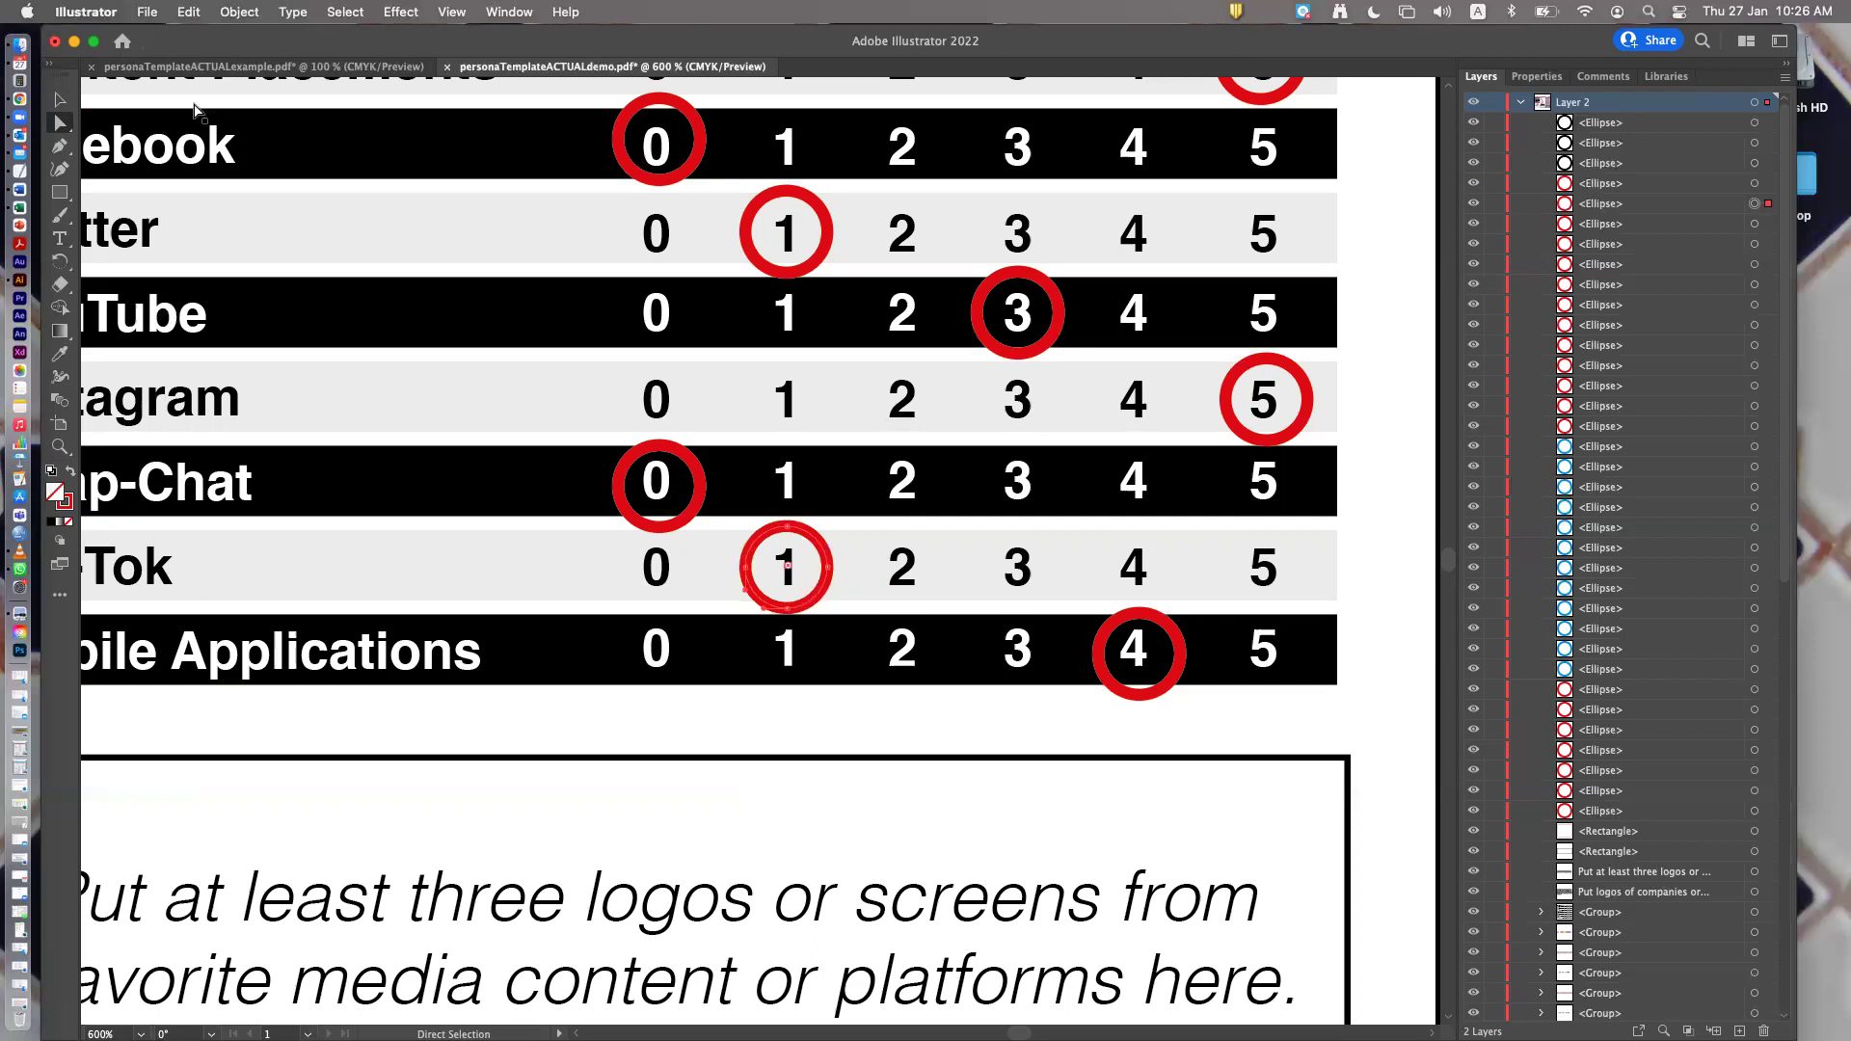
pyautogui.click(61, 100)
pyautogui.click(61, 124)
pyautogui.click(59, 238)
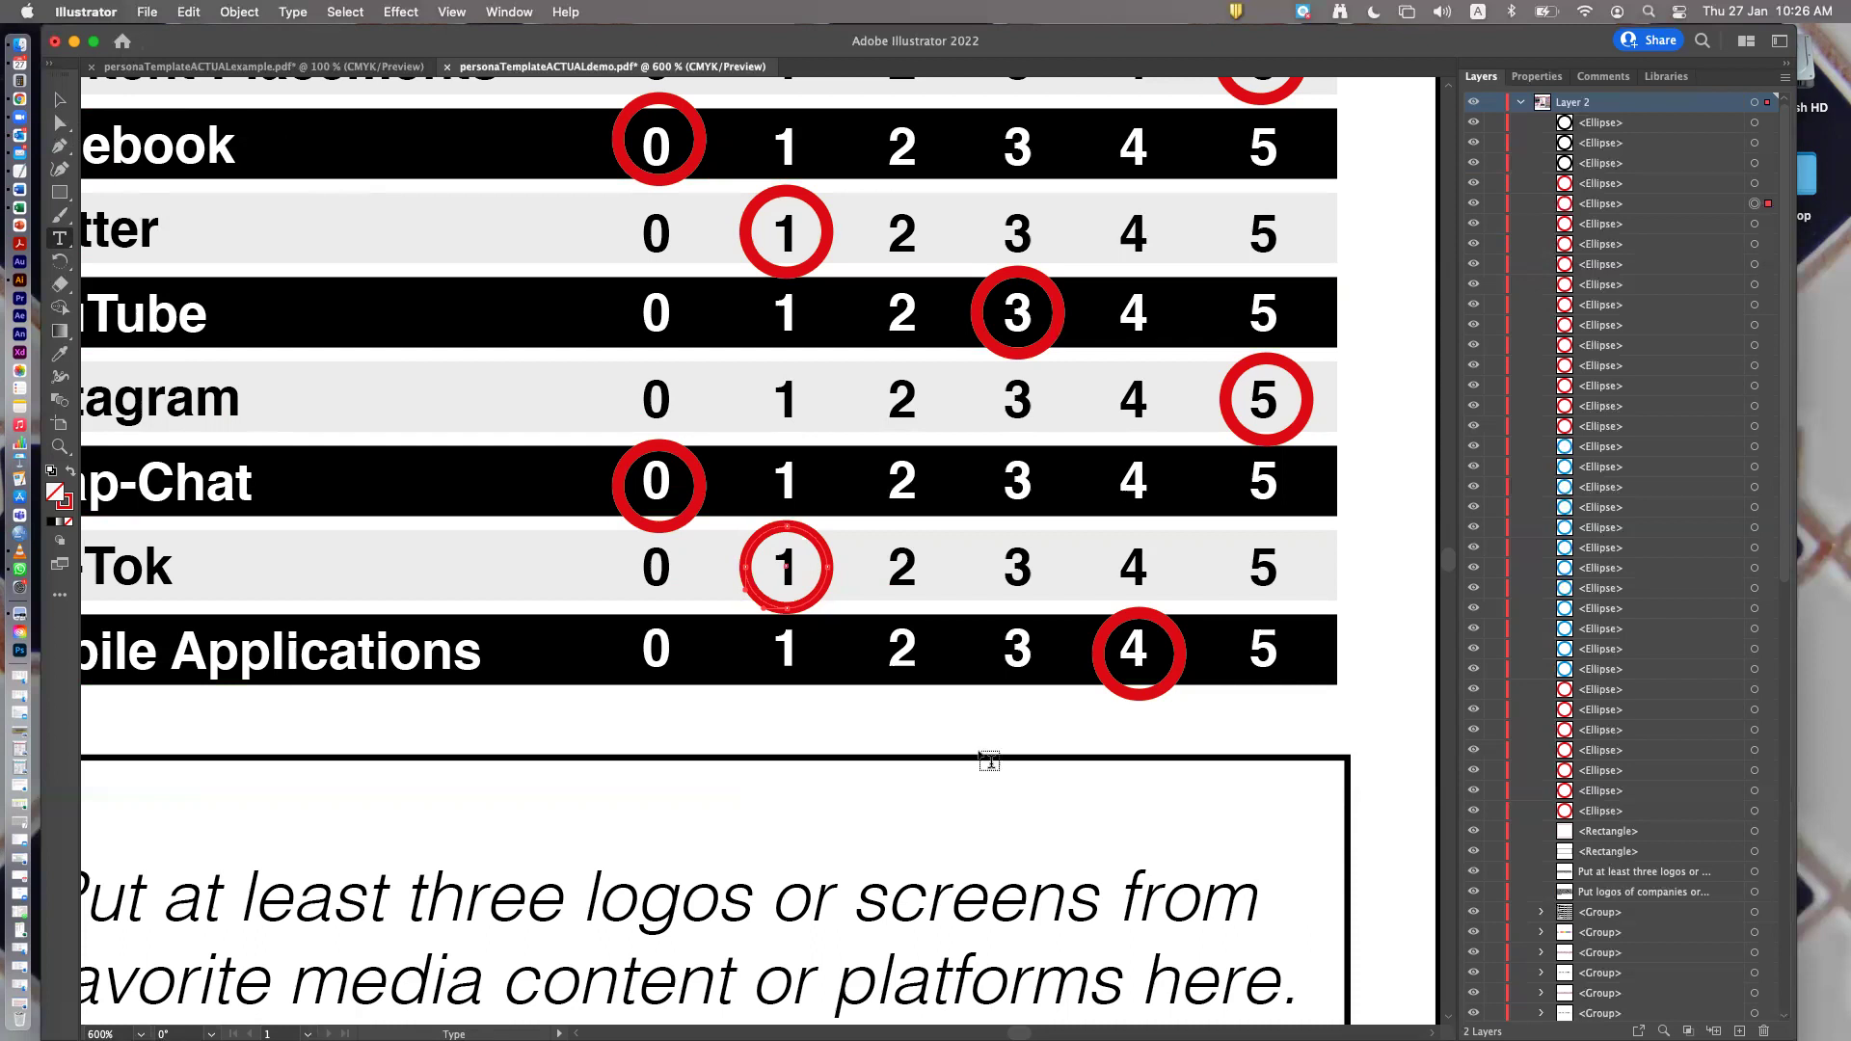
# Zoom back to 100% and scroll until the whole Russell B. Williams persona page is centred
pyautogui.doubleClick(60, 446)
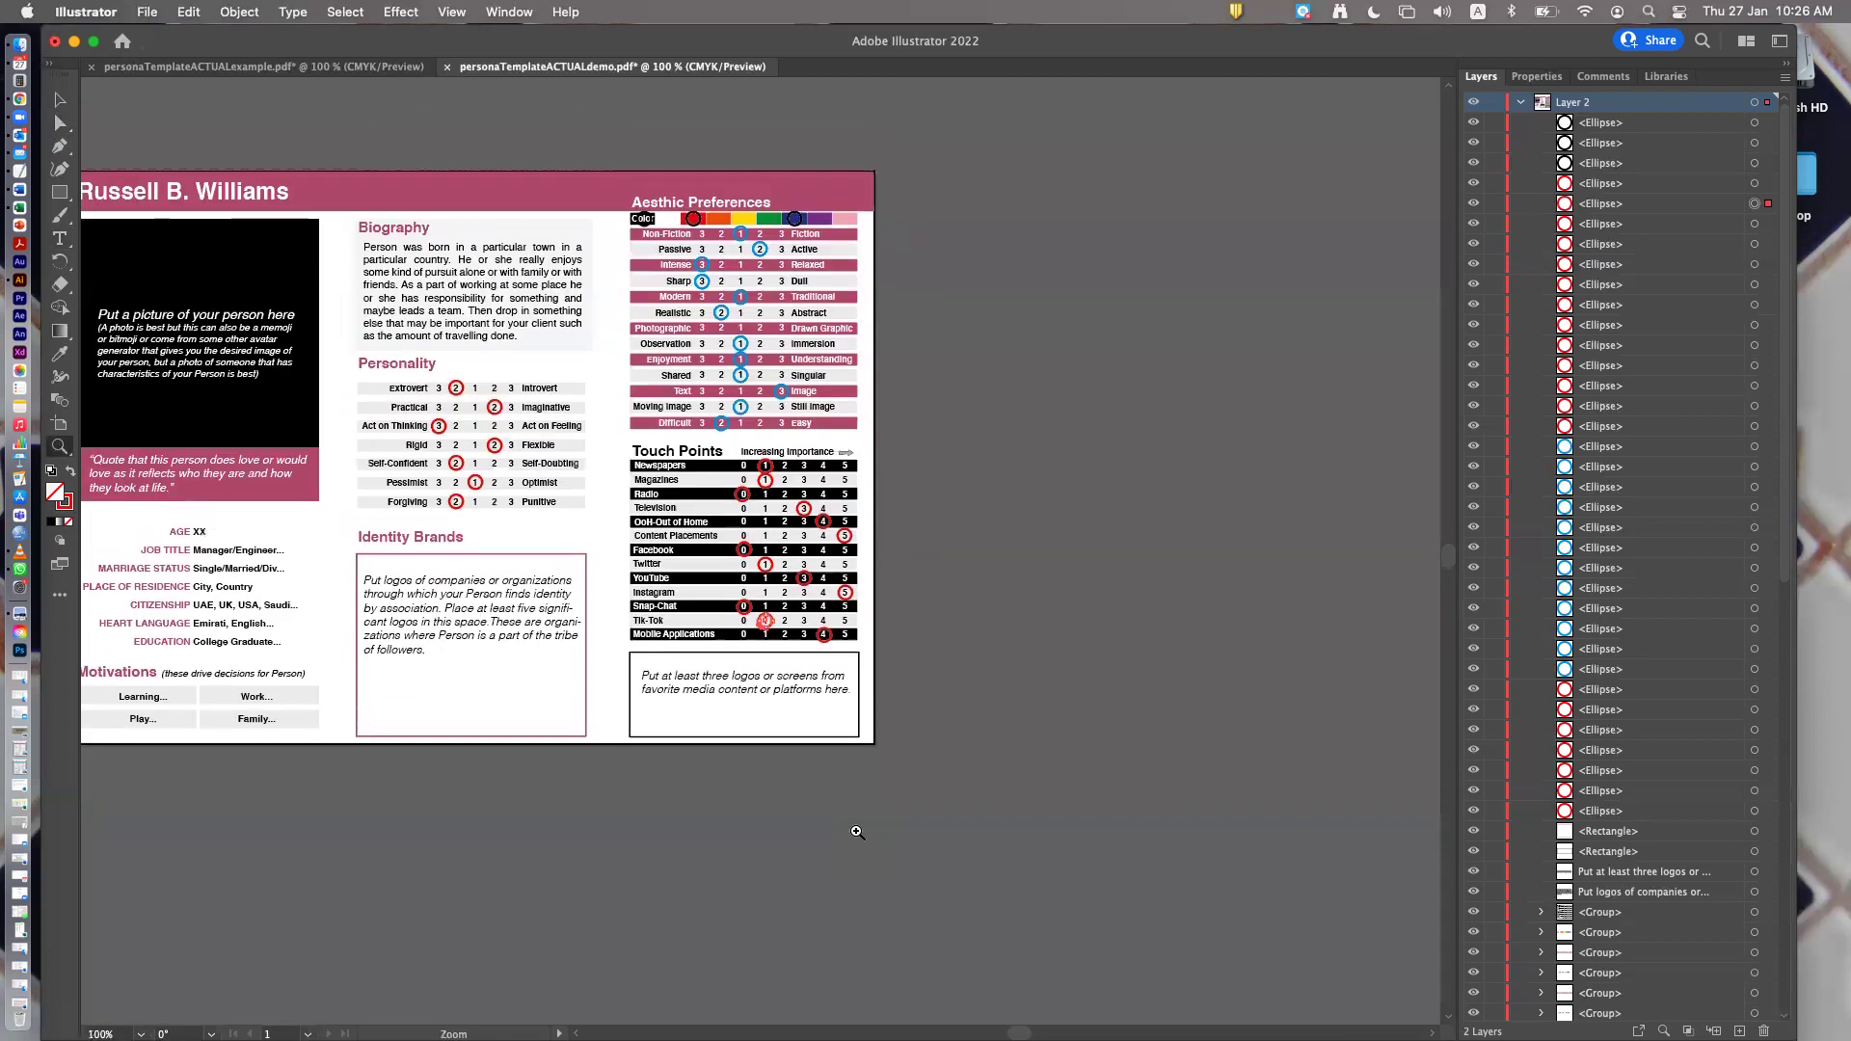
pyautogui.scroll(3, 771, 798)
pyautogui.hscroll(-3, 808, 792)
pyautogui.hscroll(-4, 808, 791)
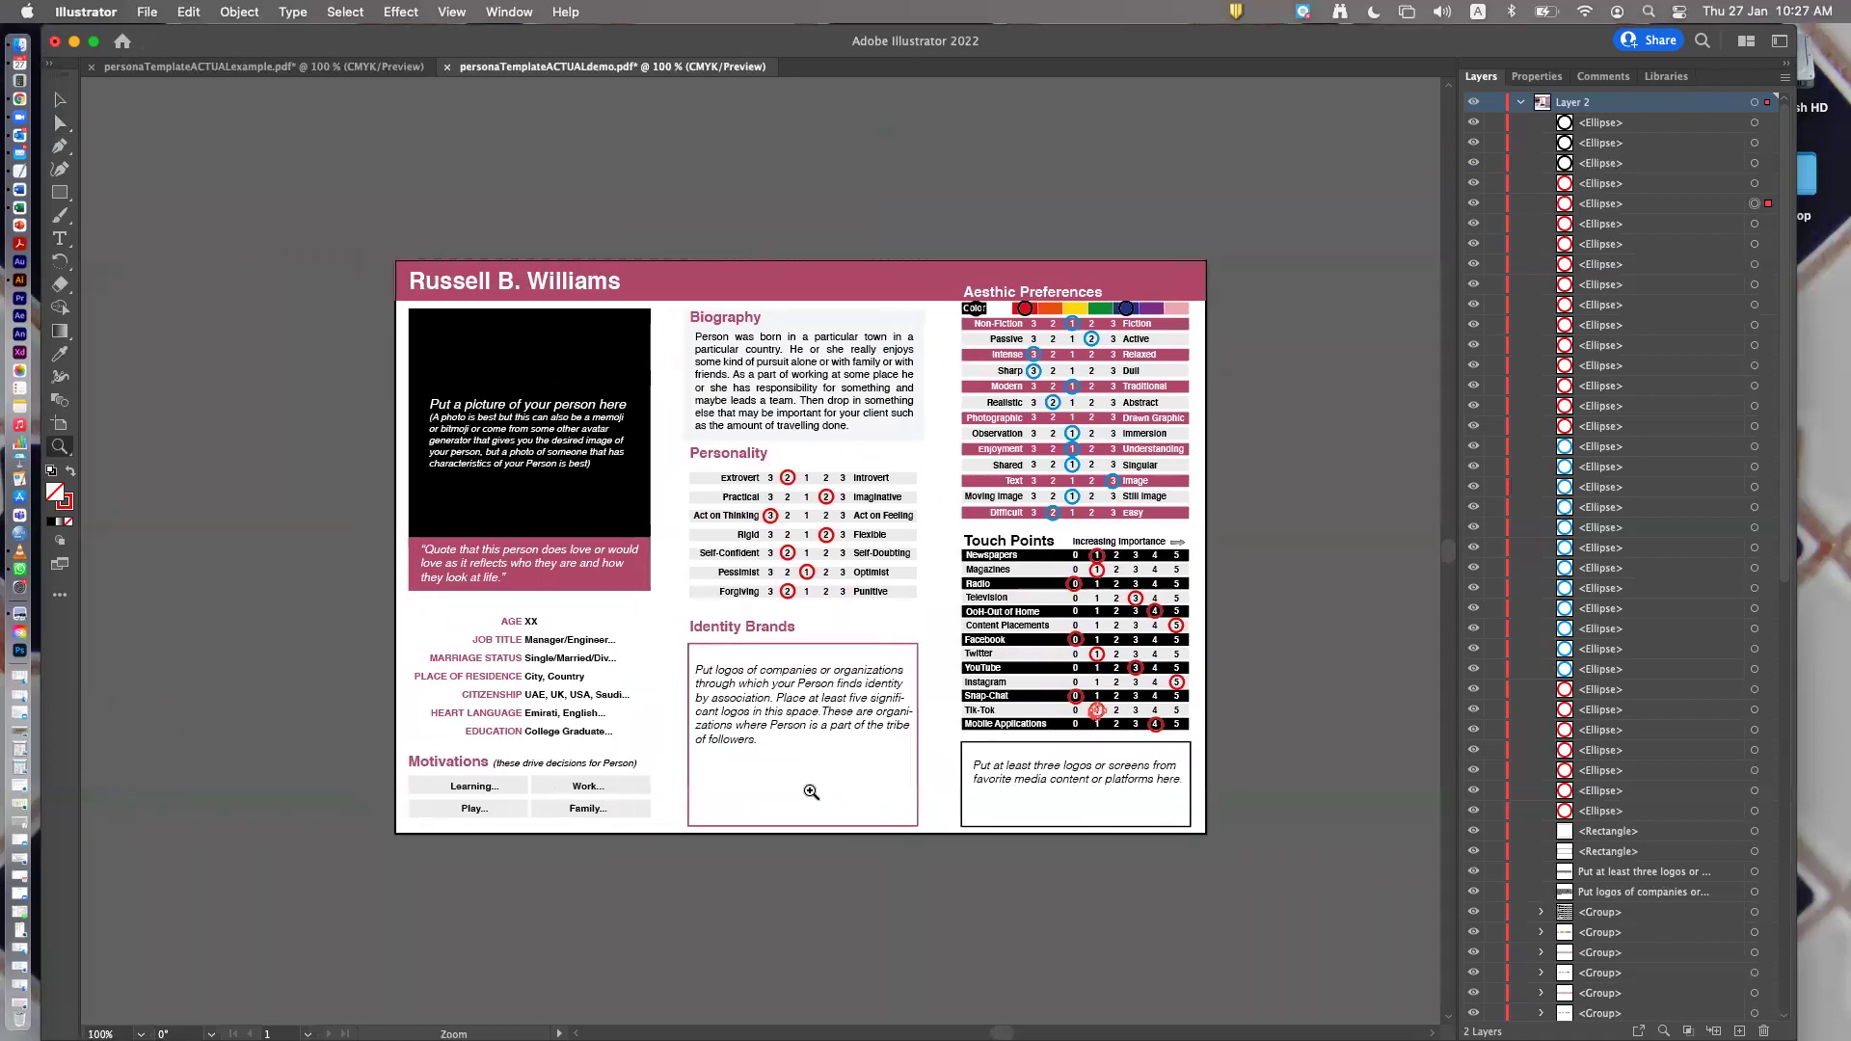
pyautogui.scroll(1, 809, 792)
pyautogui.scroll(-1, 808, 792)
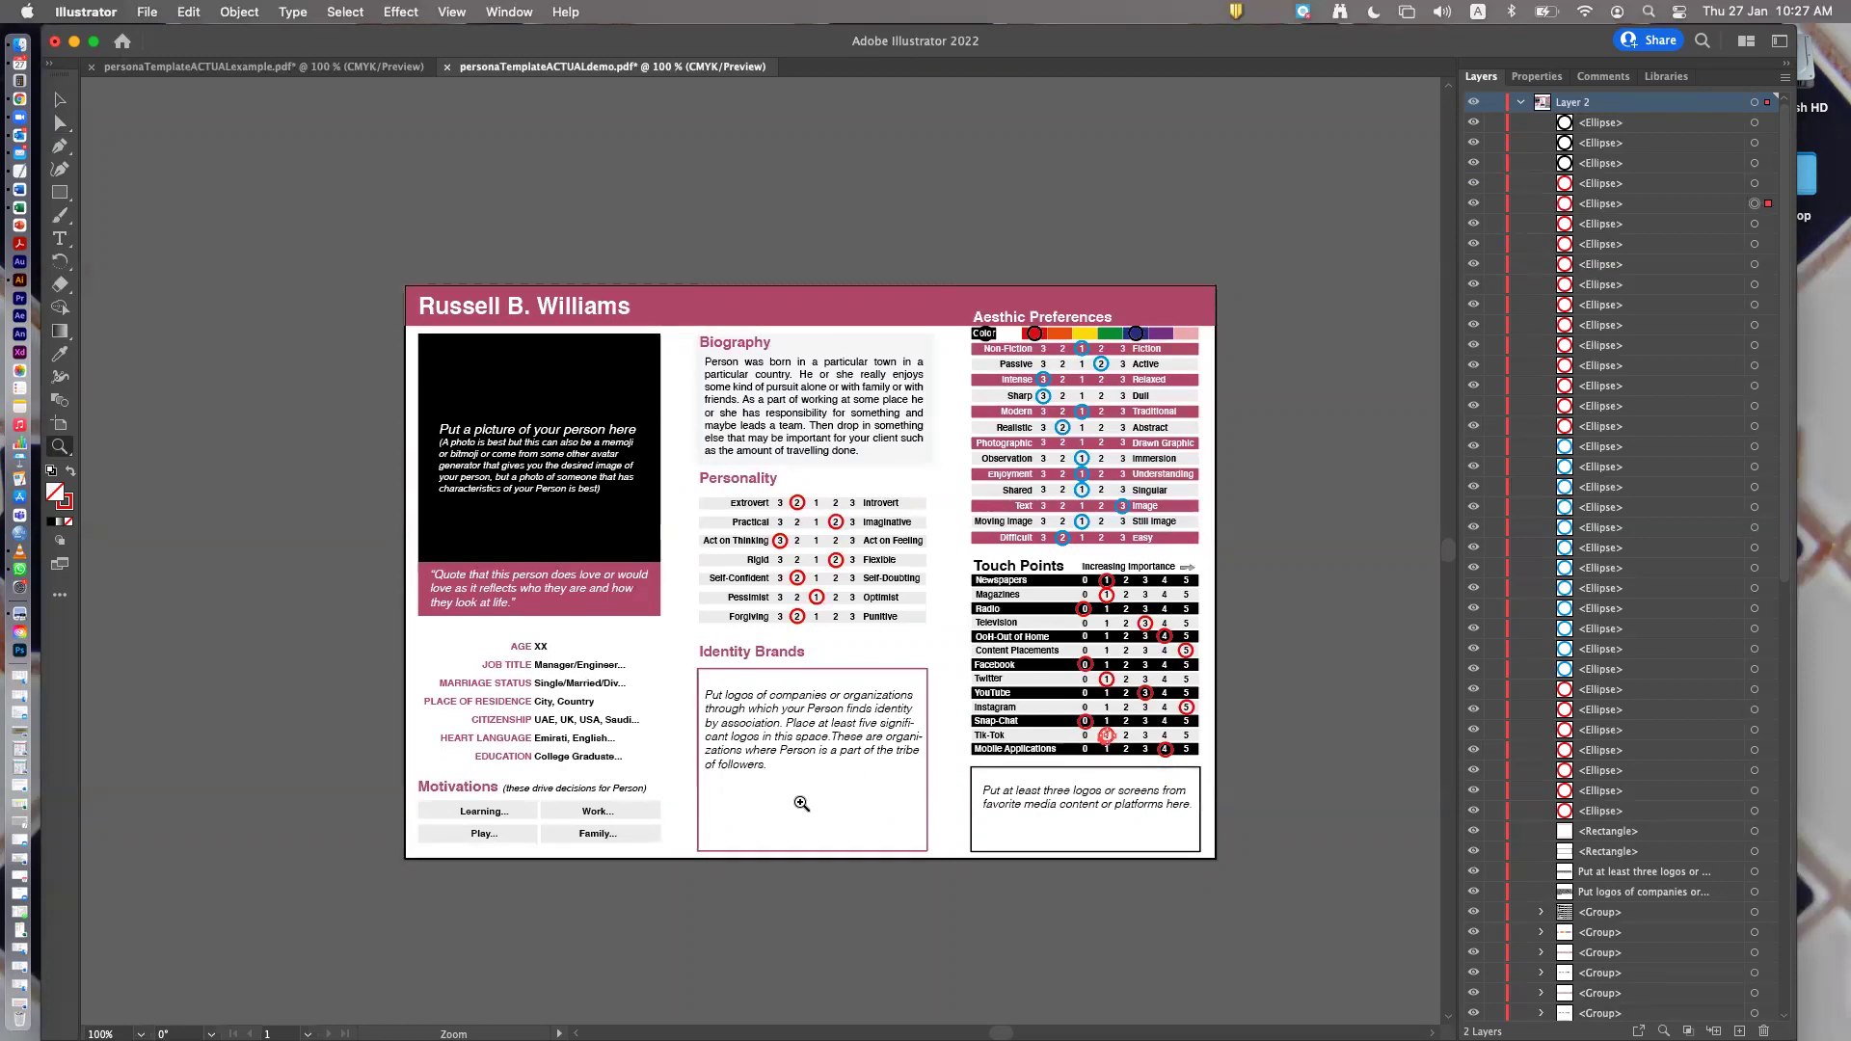
# Search Google for 'old white guy' from a new Chrome window
pyautogui.click(22, 108)
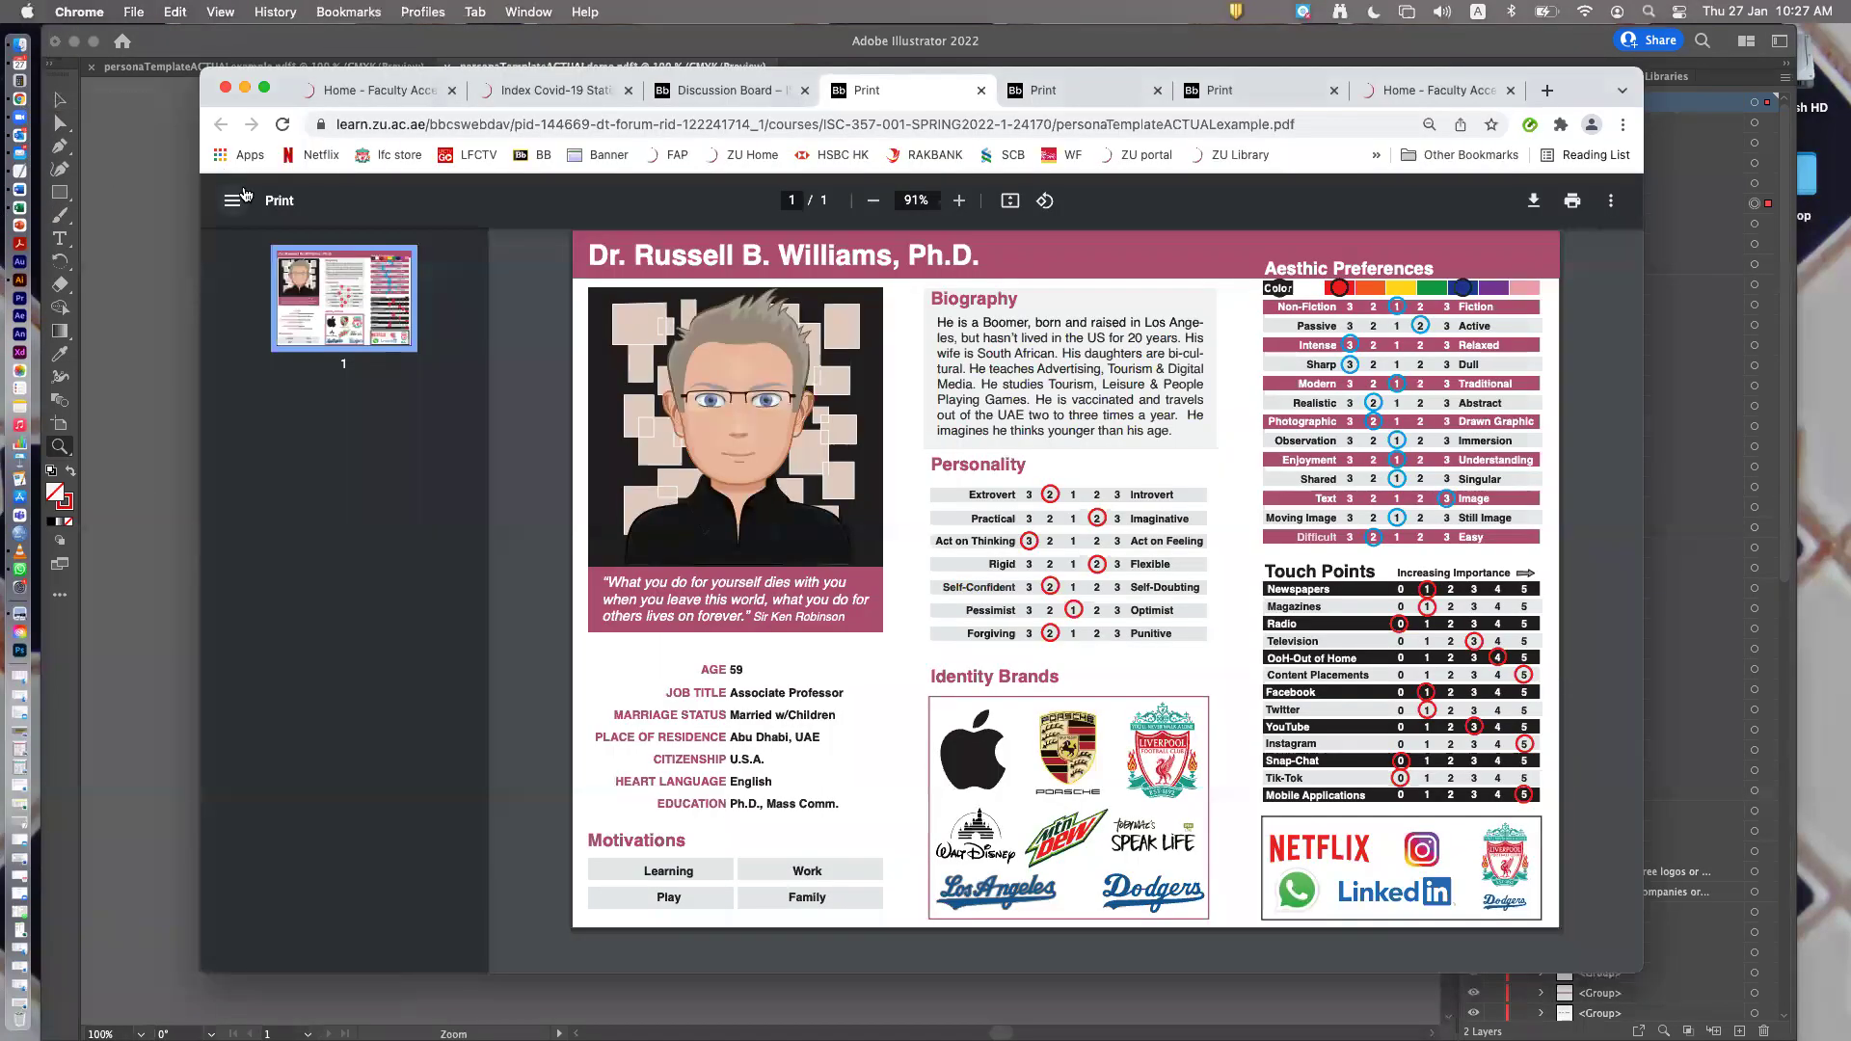
pyautogui.press('super+n')
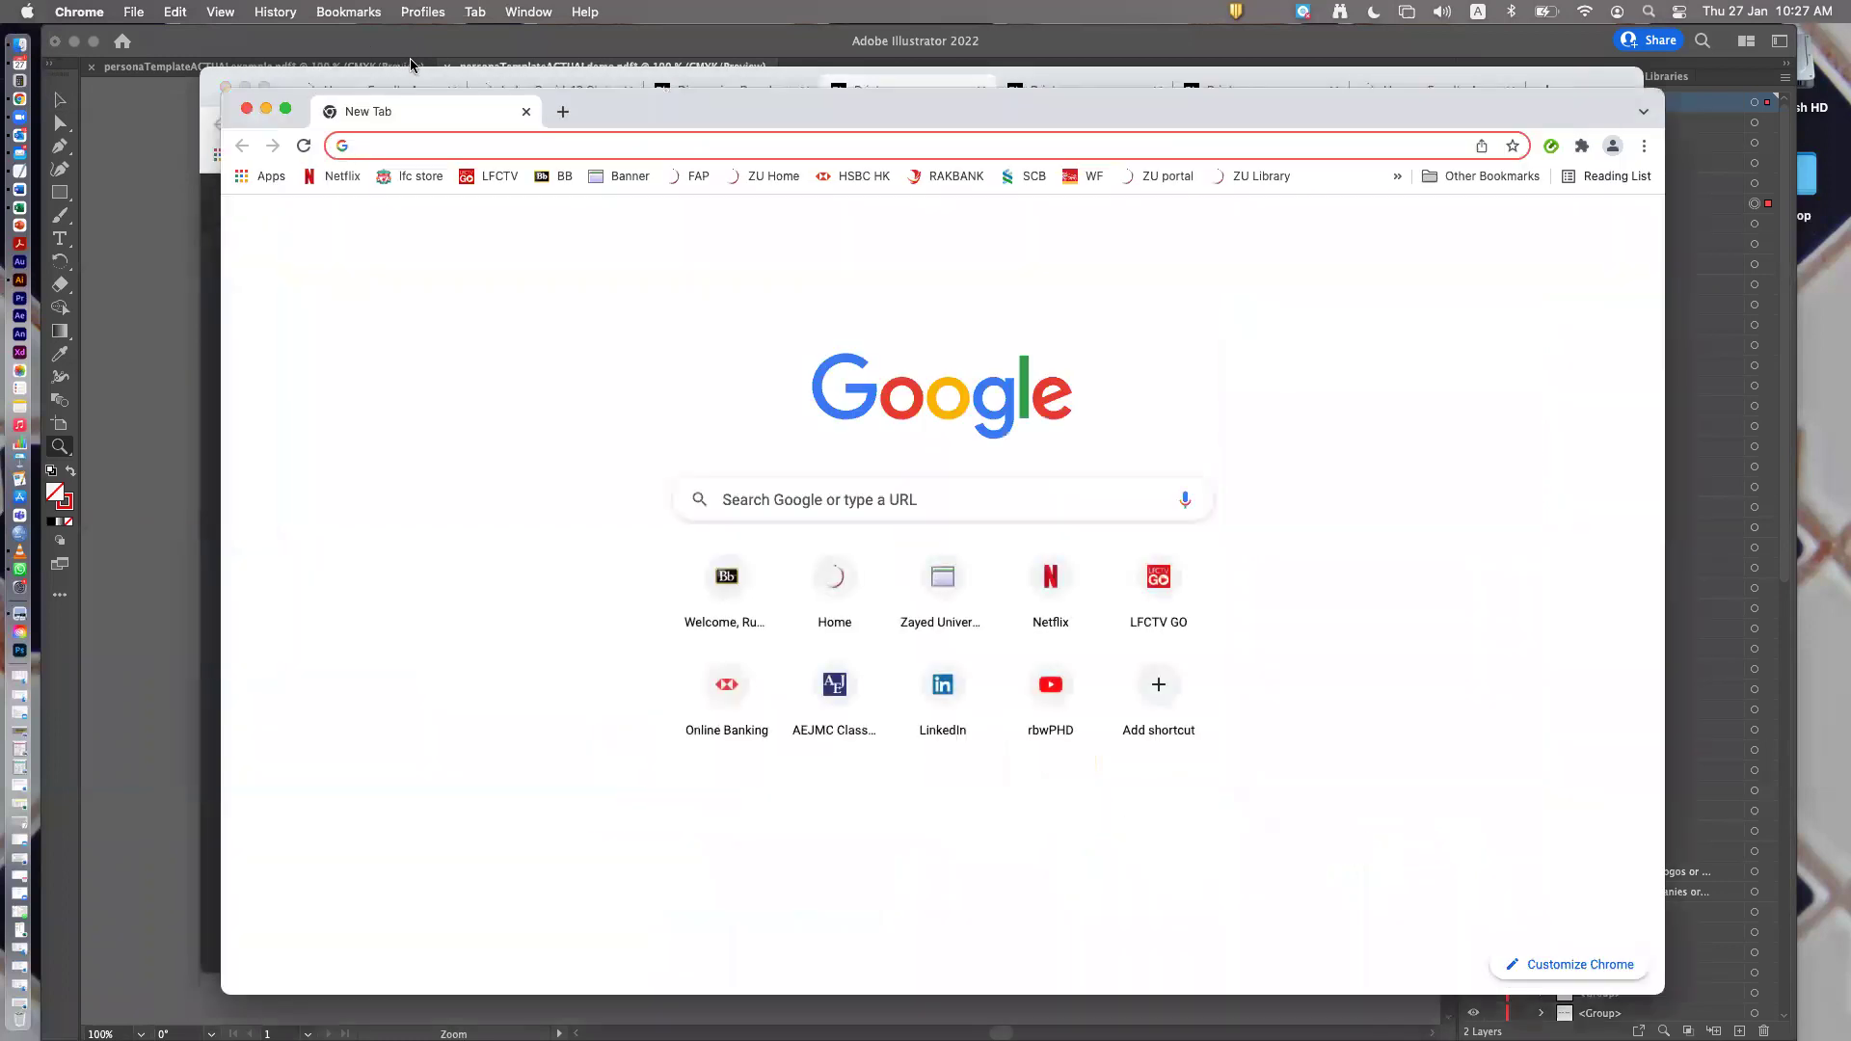
pyautogui.moveTo(297, 89); pyautogui.dragTo(248, 61)
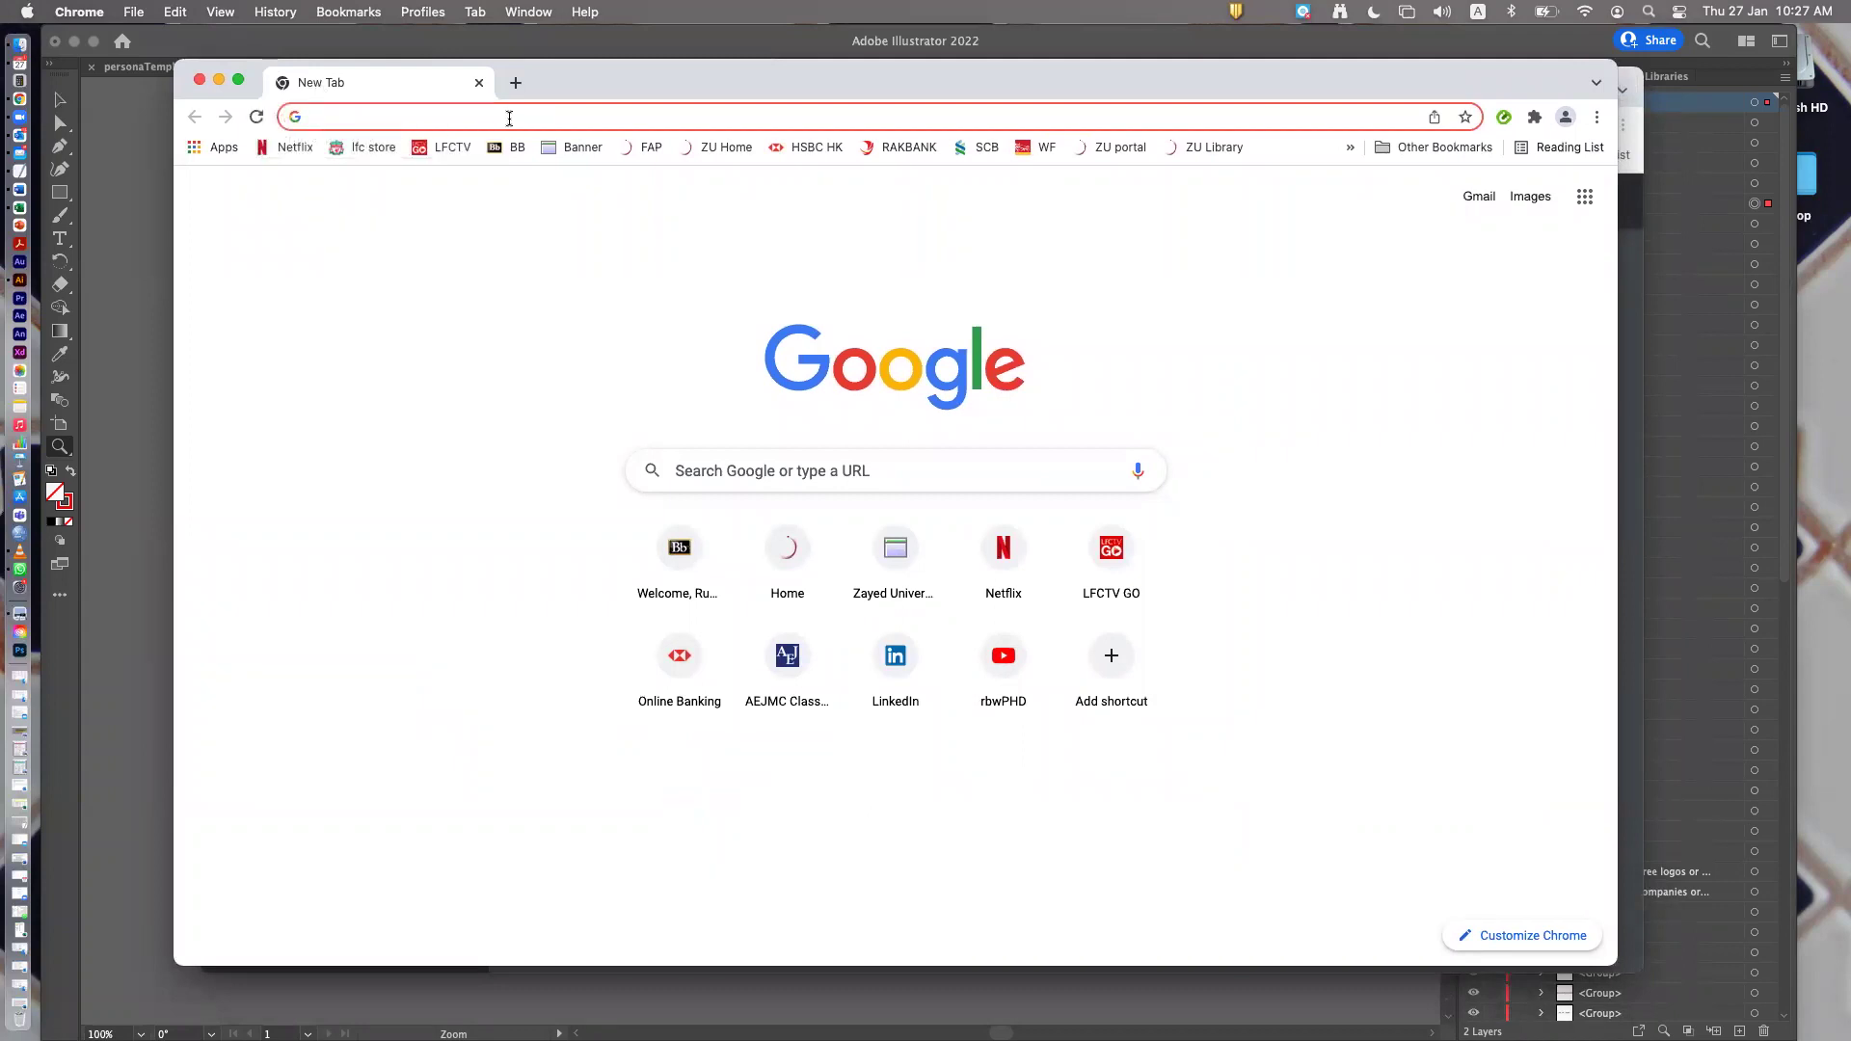
pyautogui.write('old white guy')
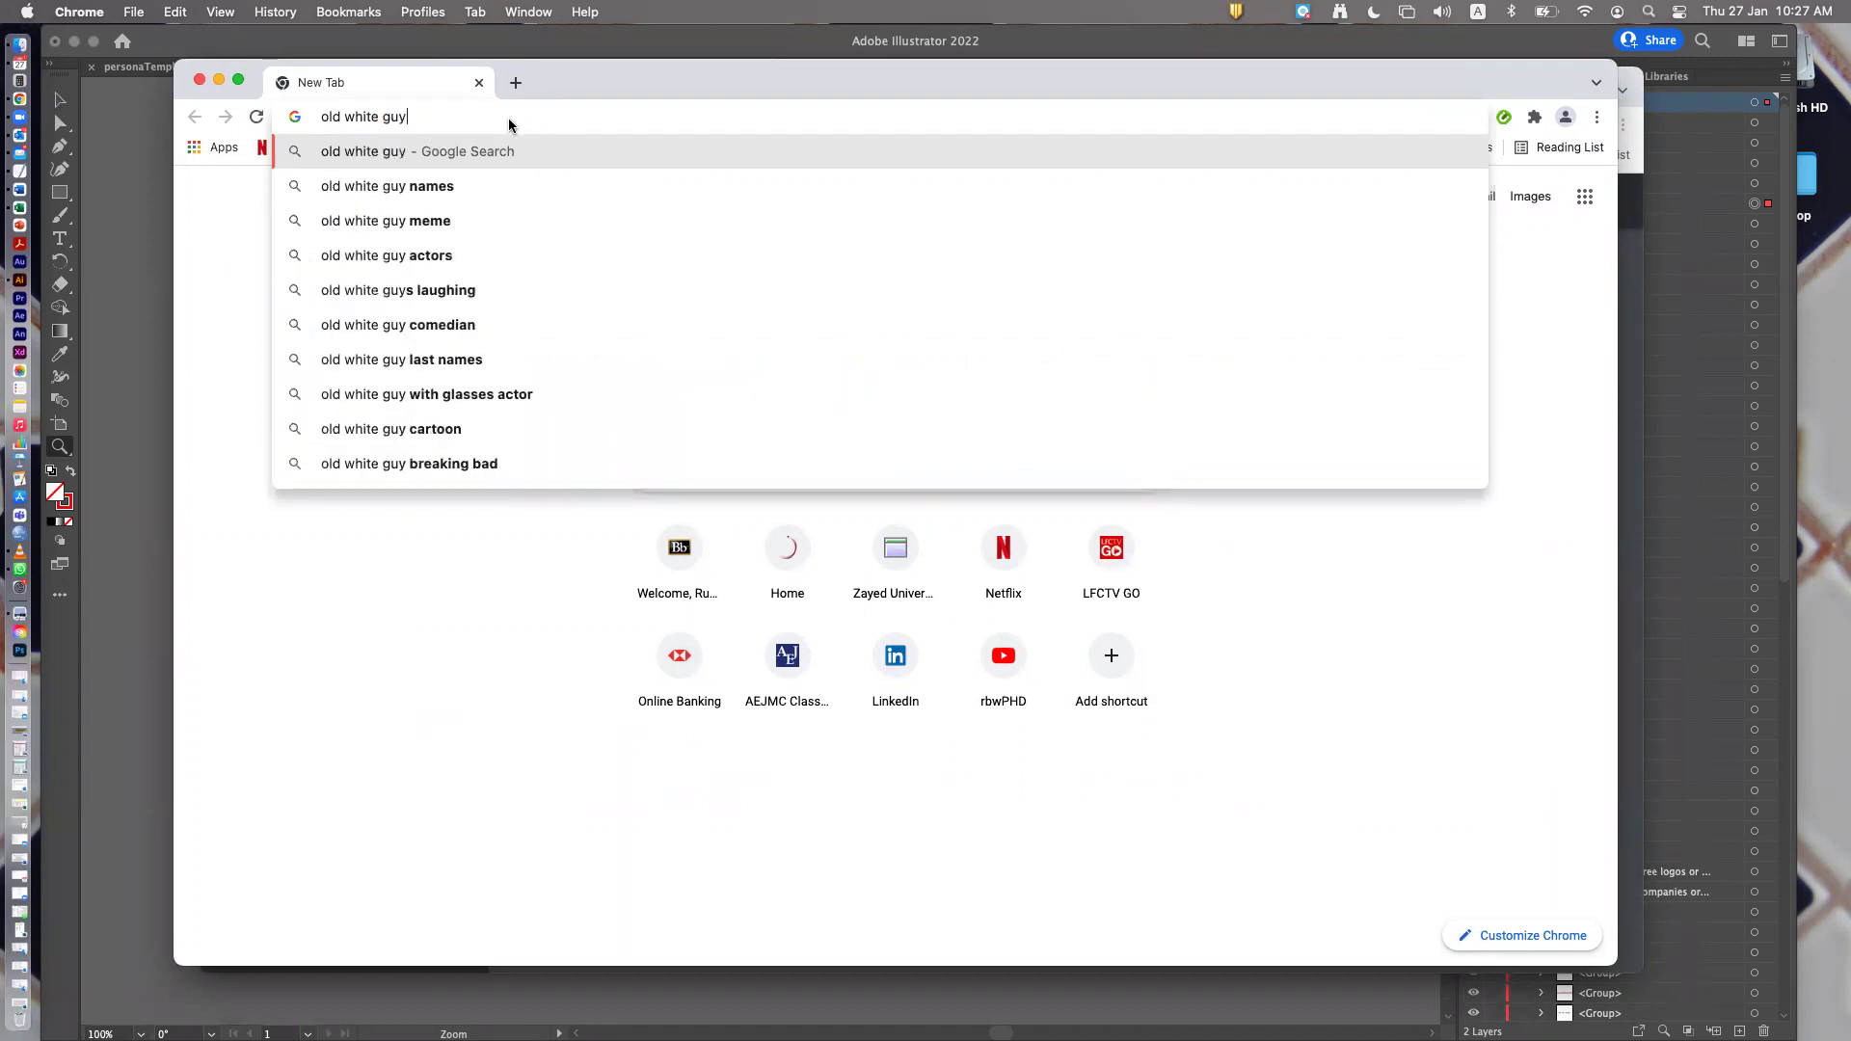
pyautogui.press('Return')
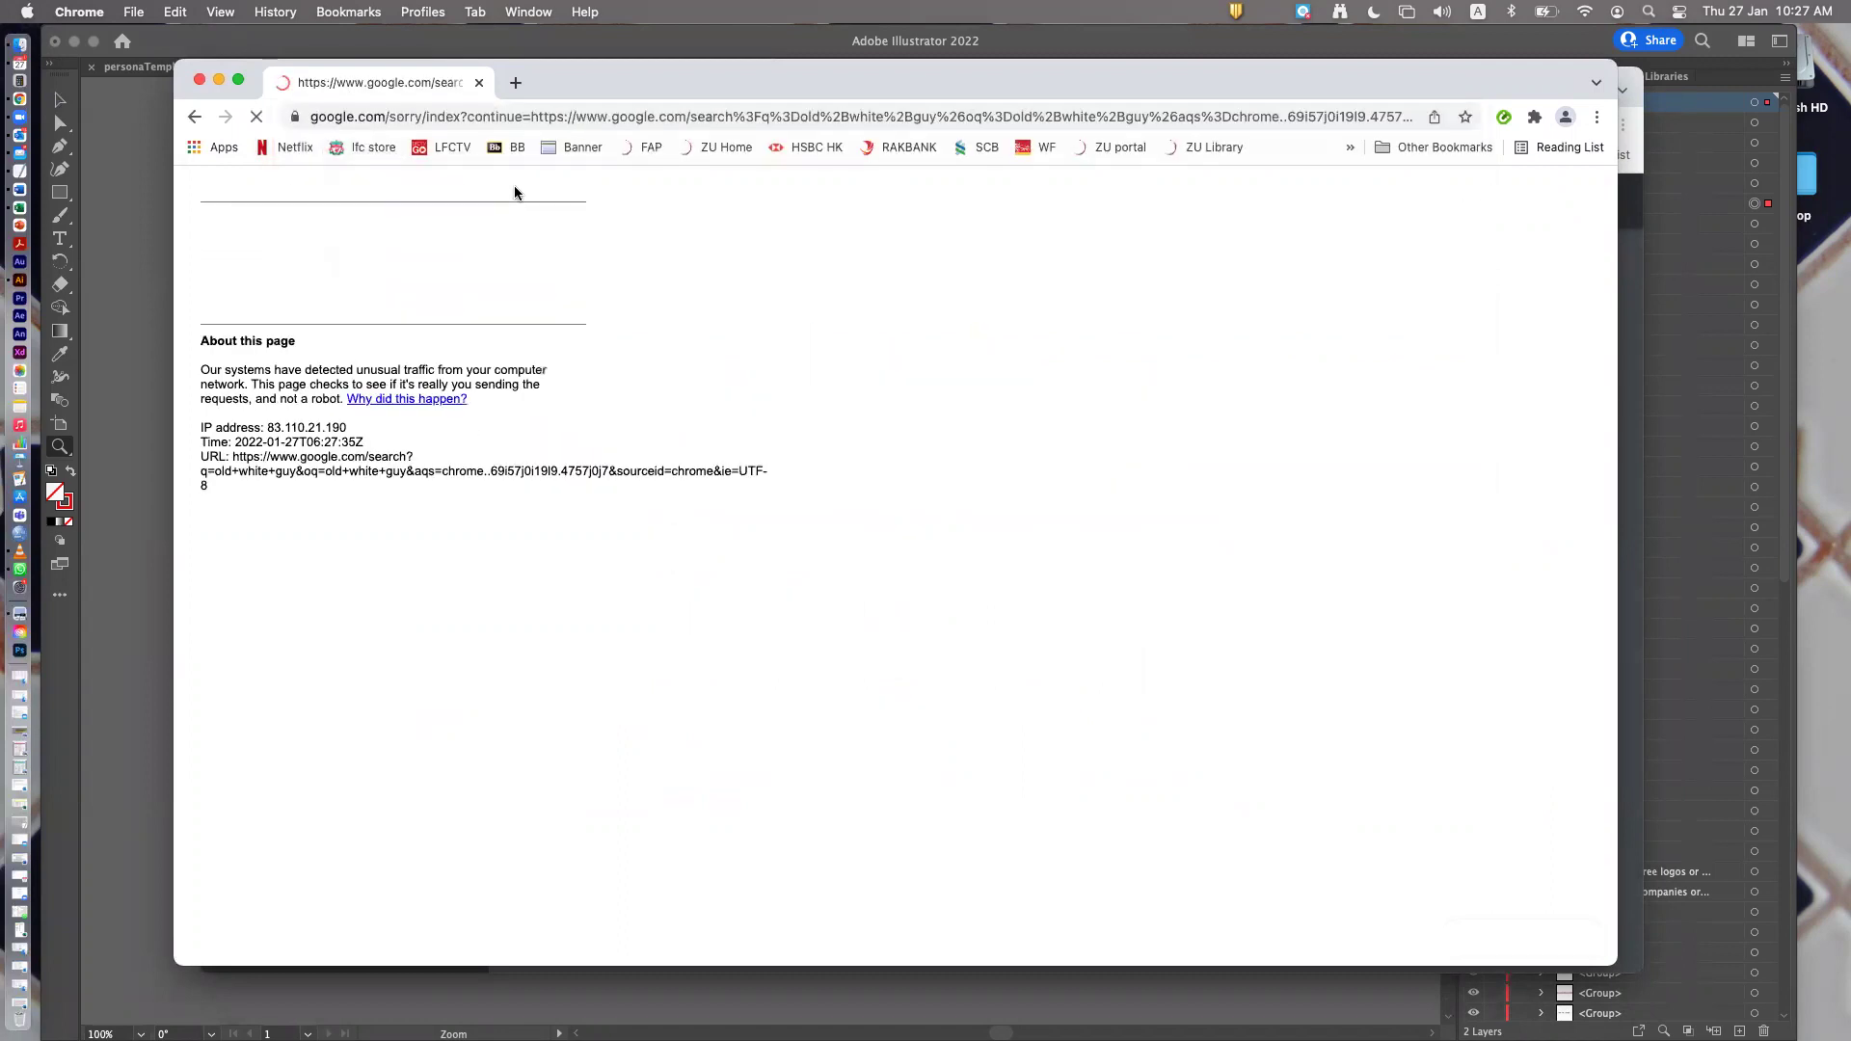
# Pass the reCAPTCHA by ticking 'I'm not a robot' and selecting the three boat pictures
pyautogui.click(222, 277)
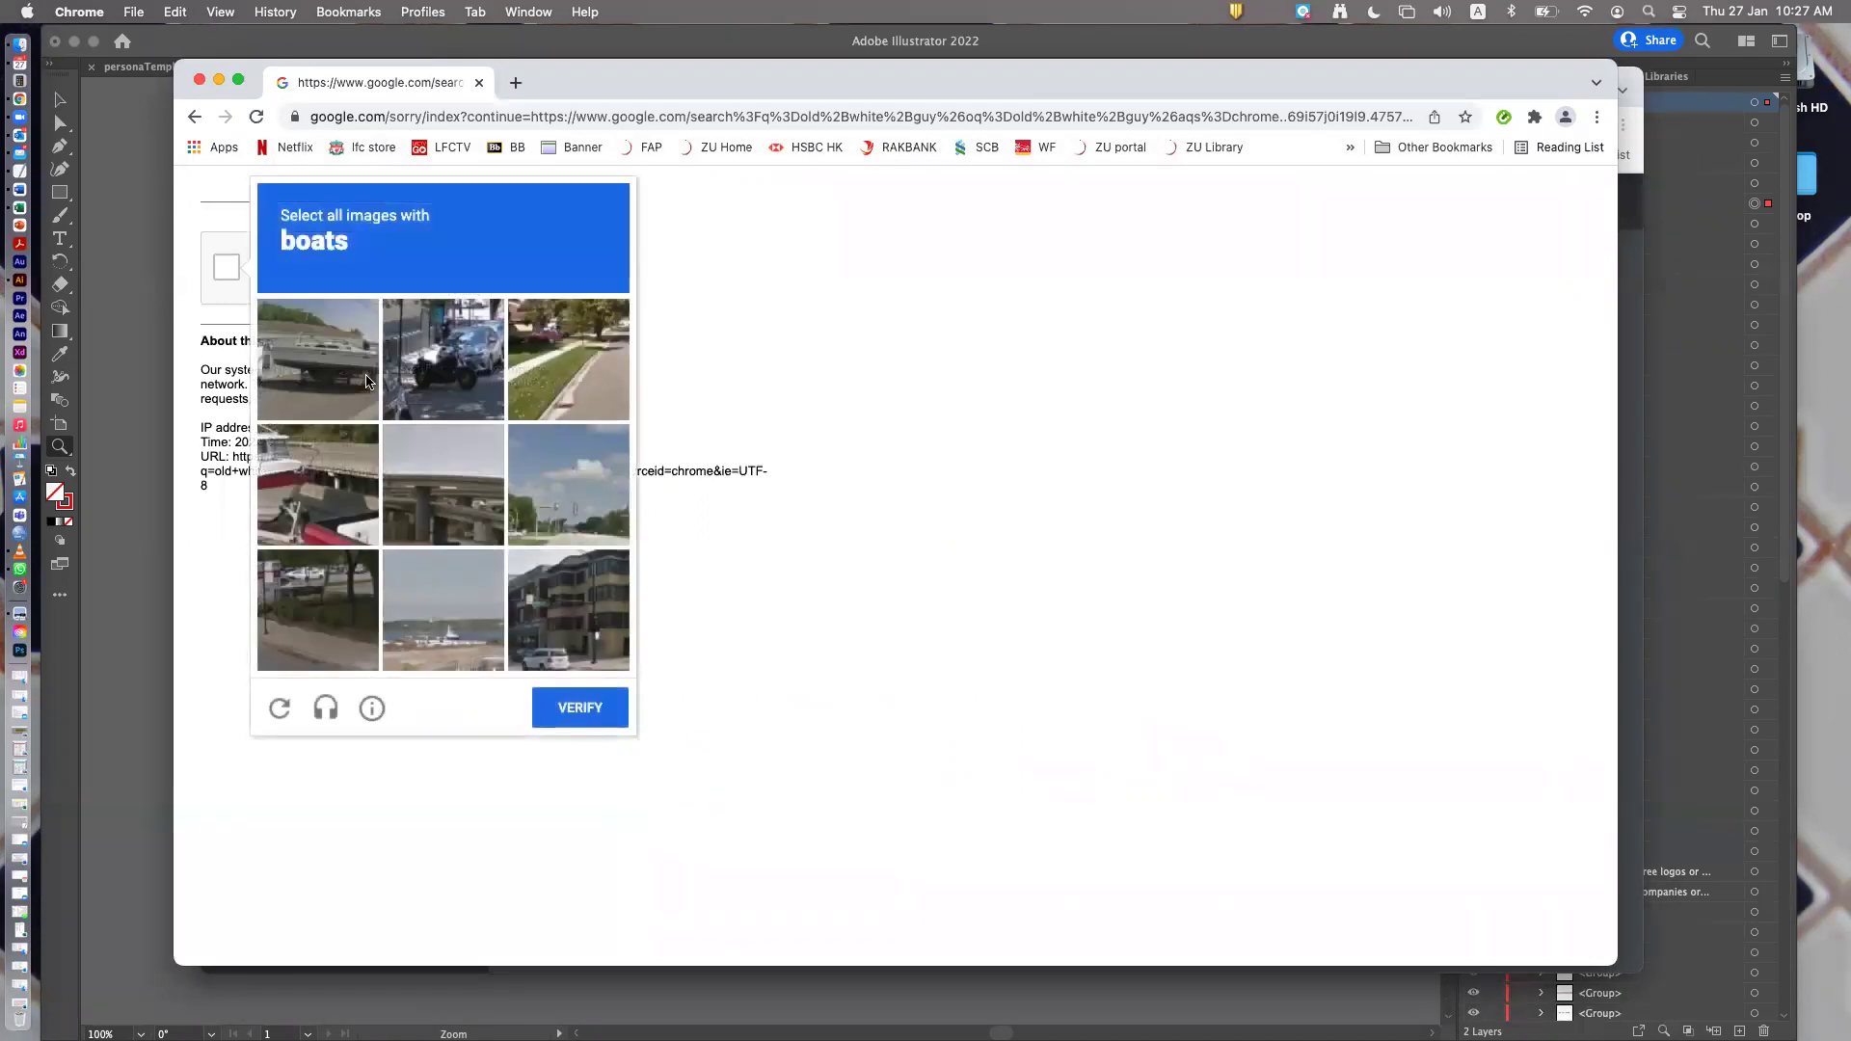
pyautogui.click(335, 387)
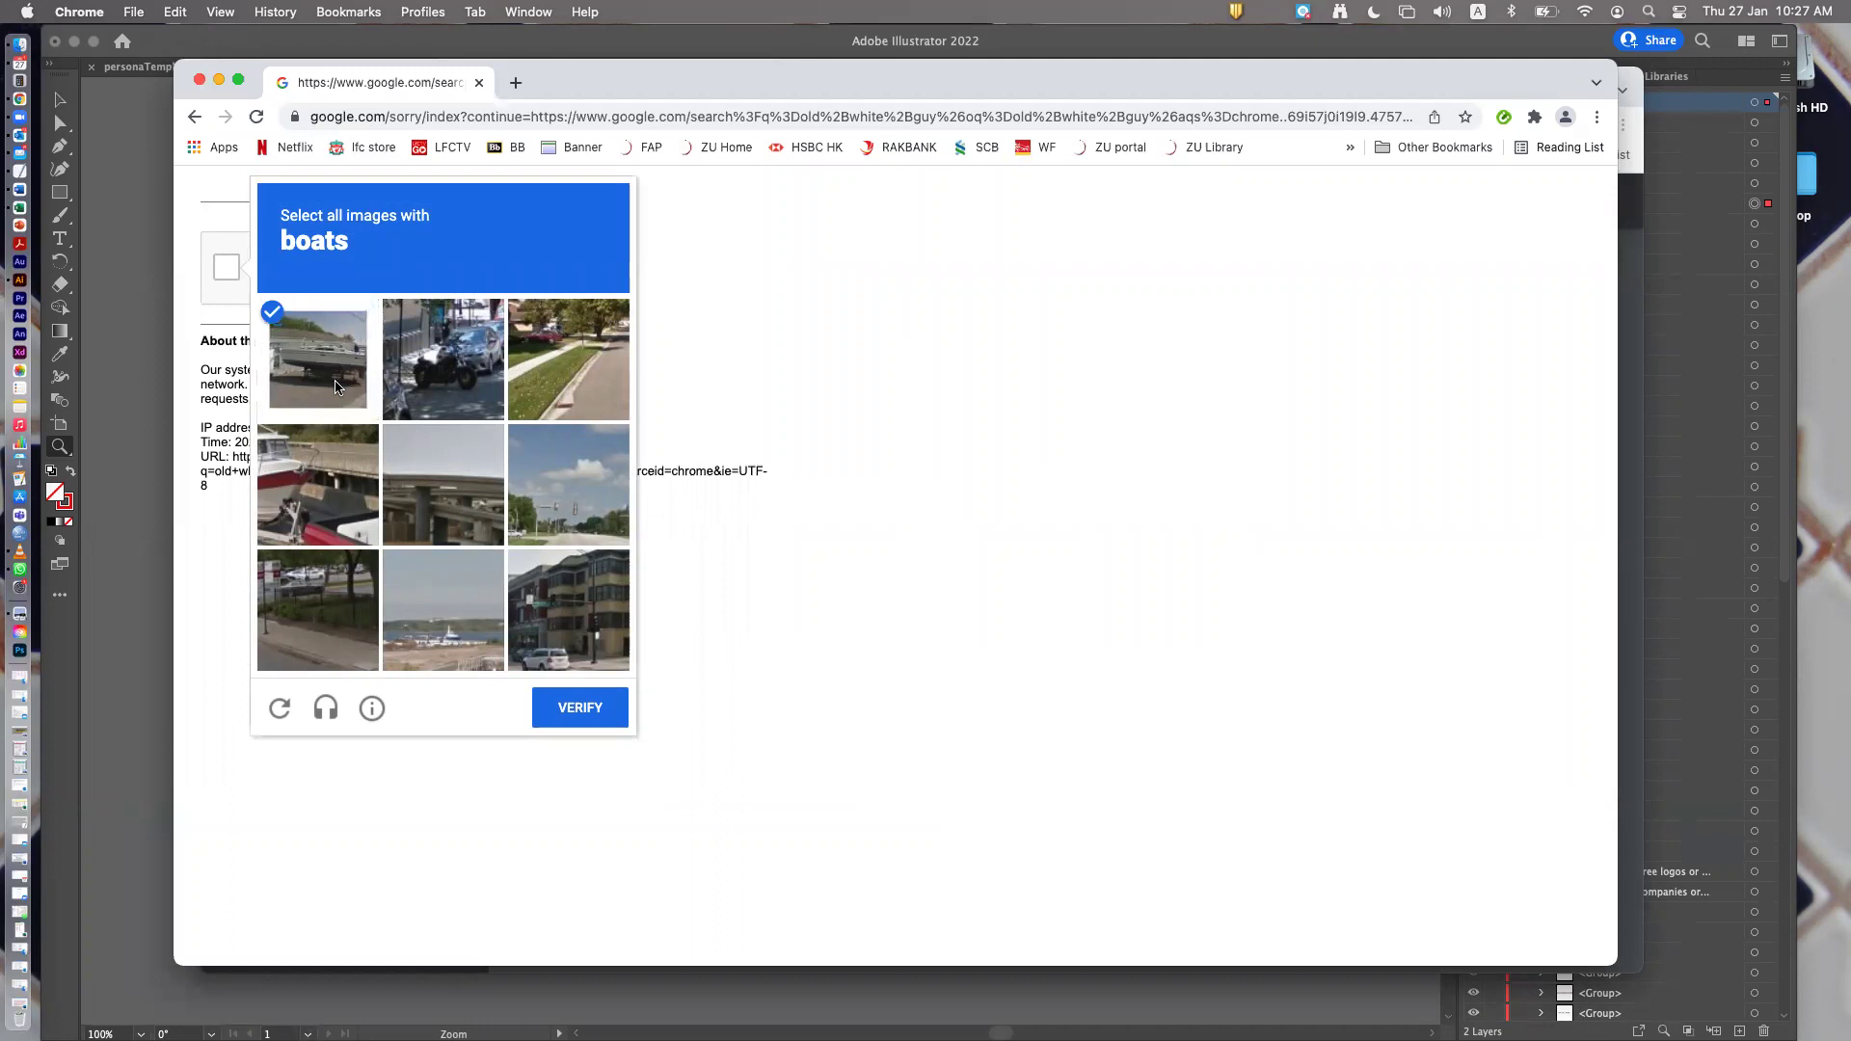
pyautogui.click(322, 473)
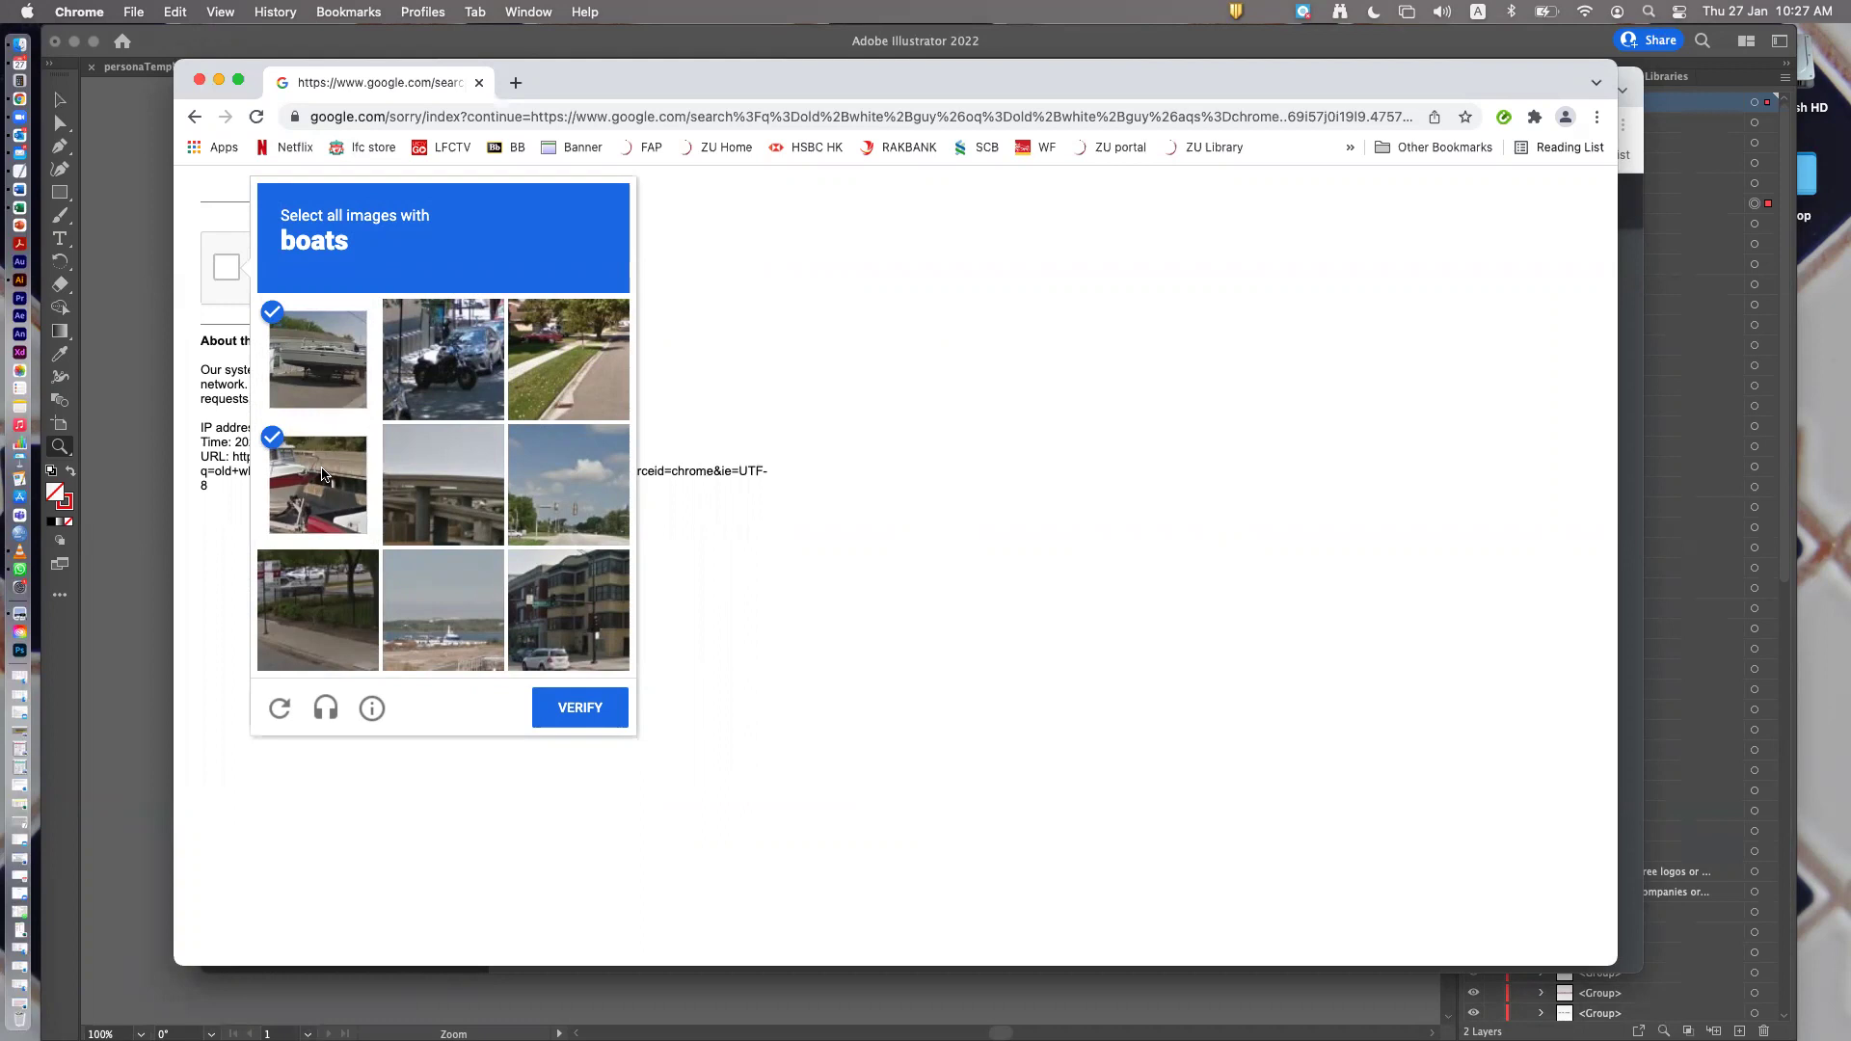
pyautogui.click(424, 597)
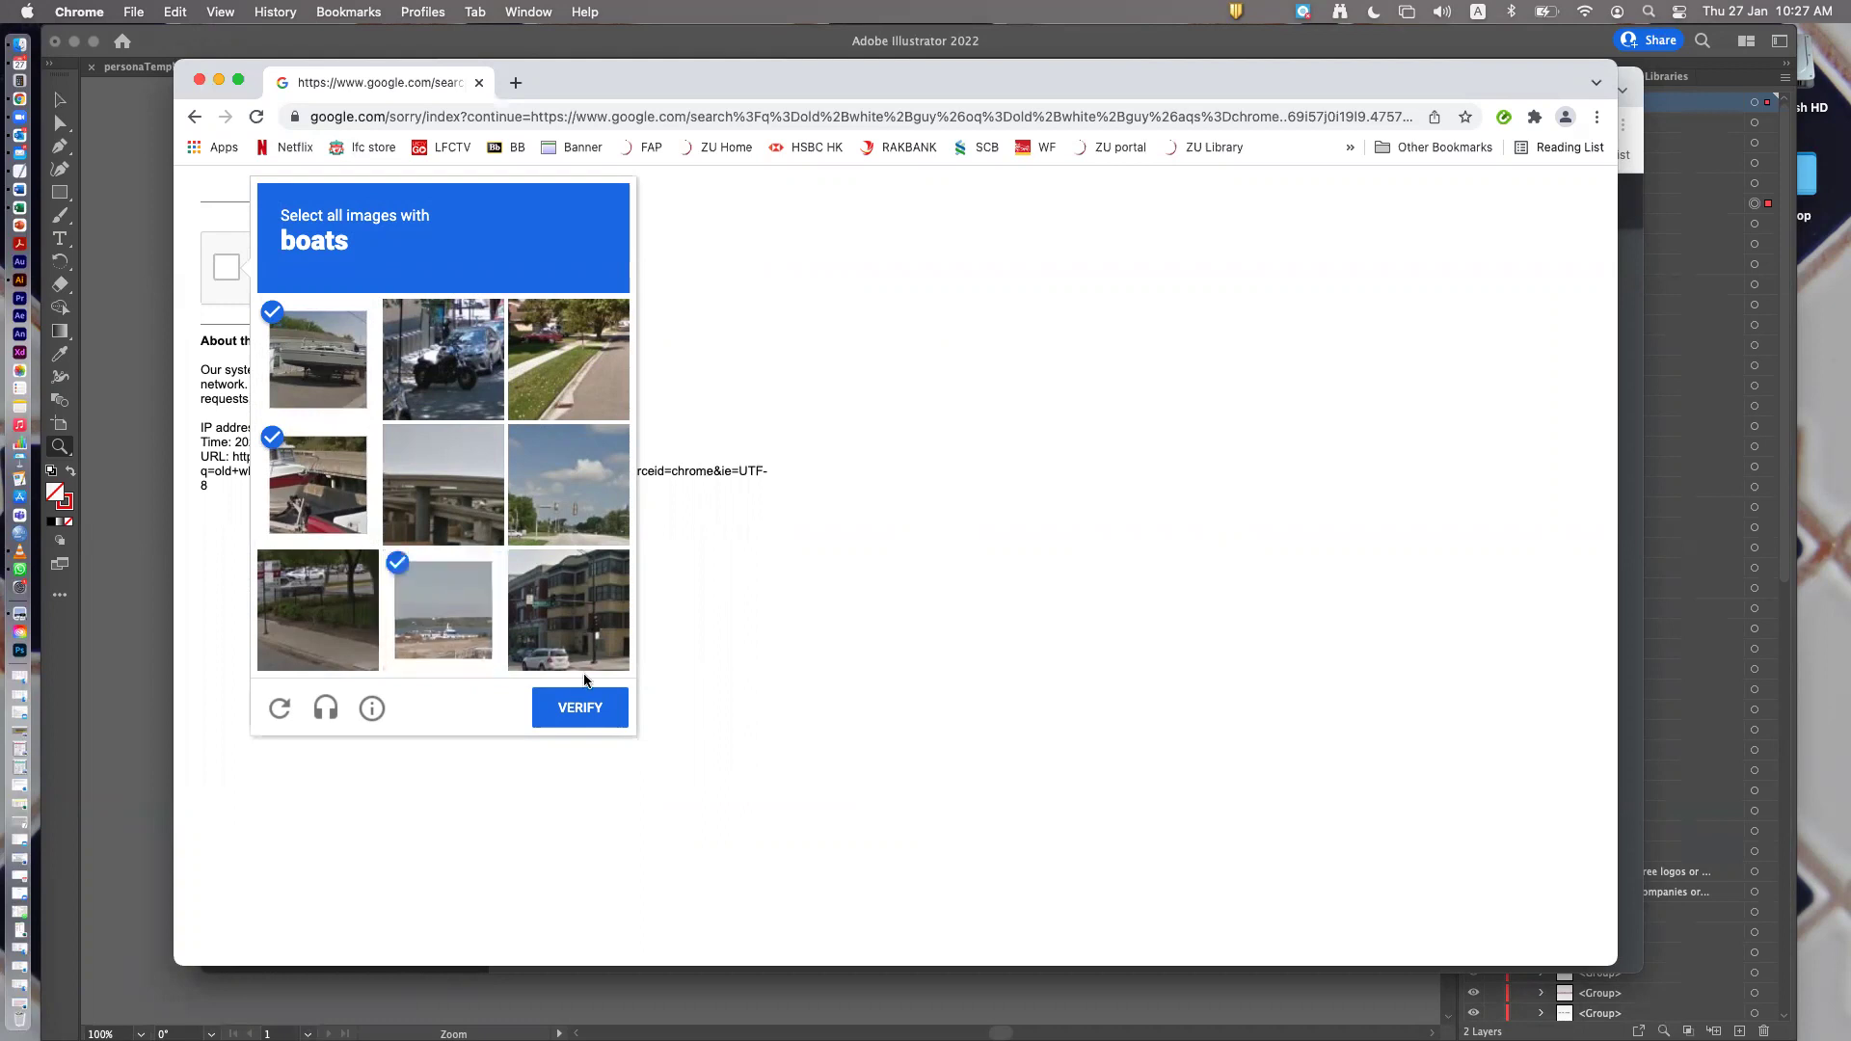
pyautogui.click(566, 709)
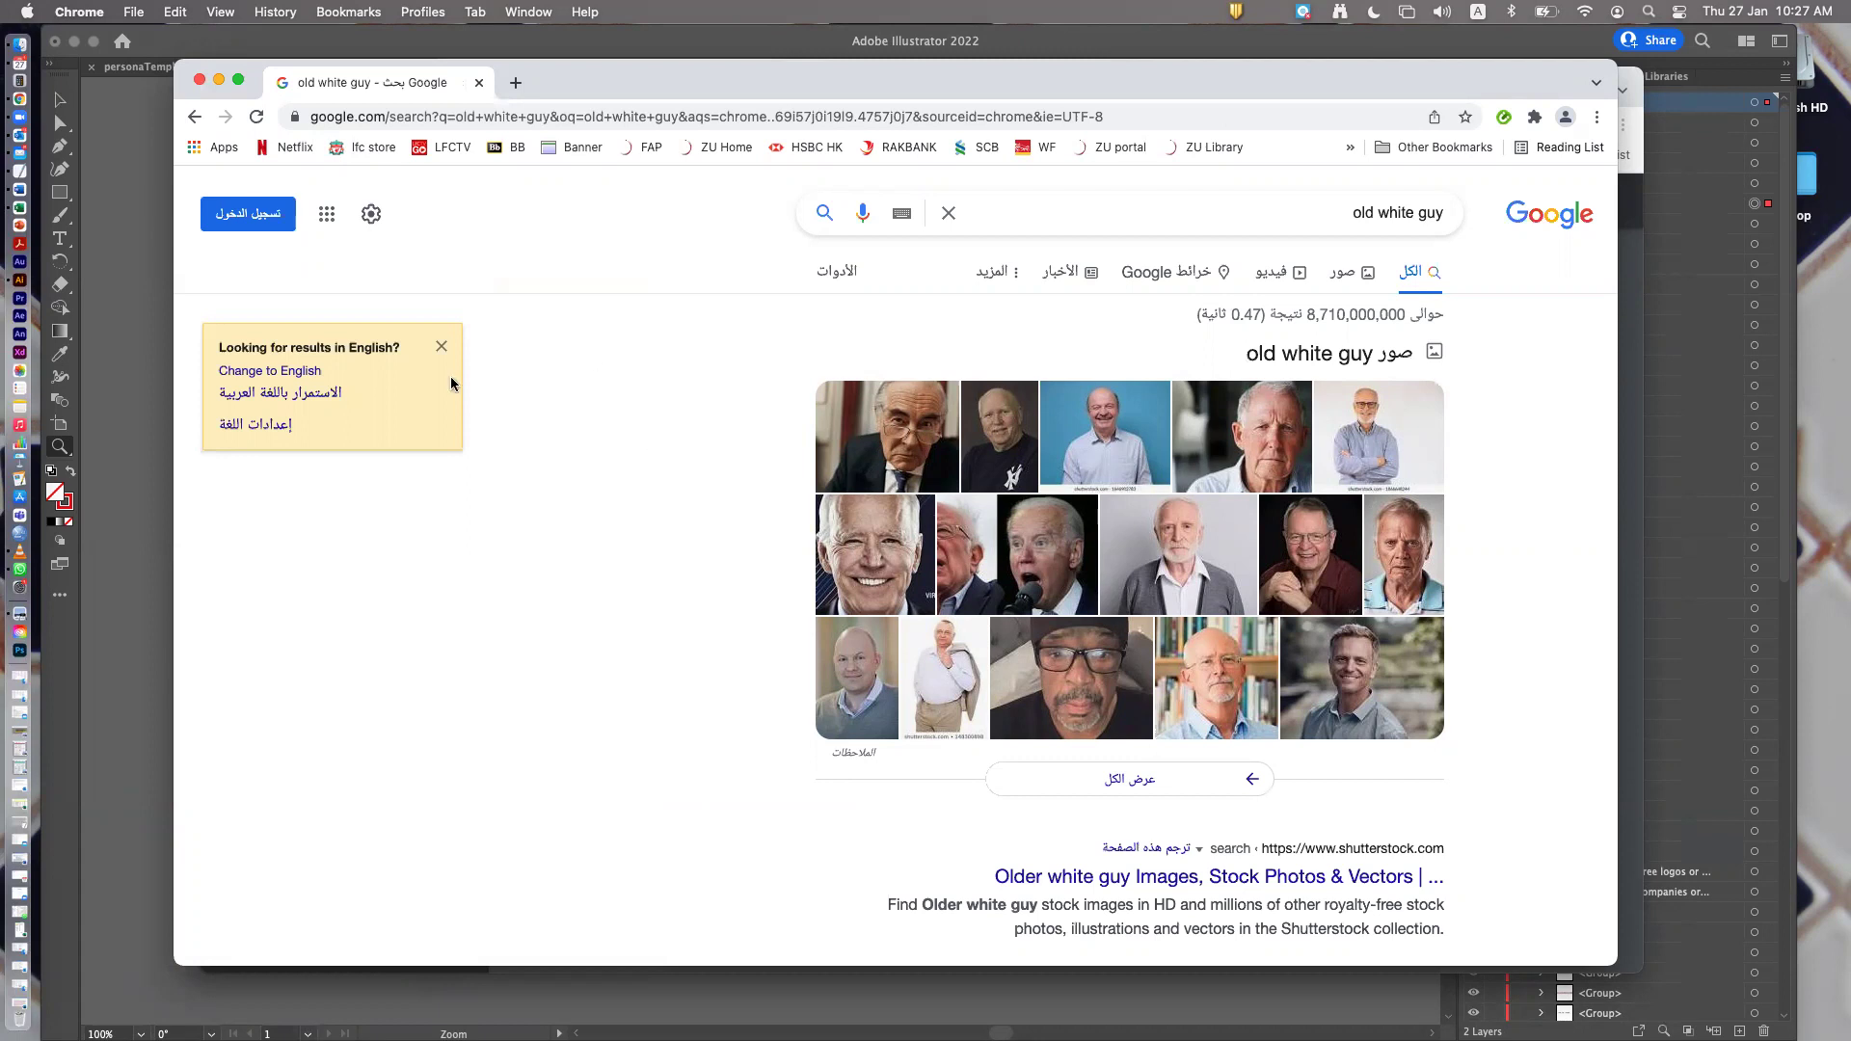
# Show the 'old white guy' results in English as Google Images results
pyautogui.click(316, 372)
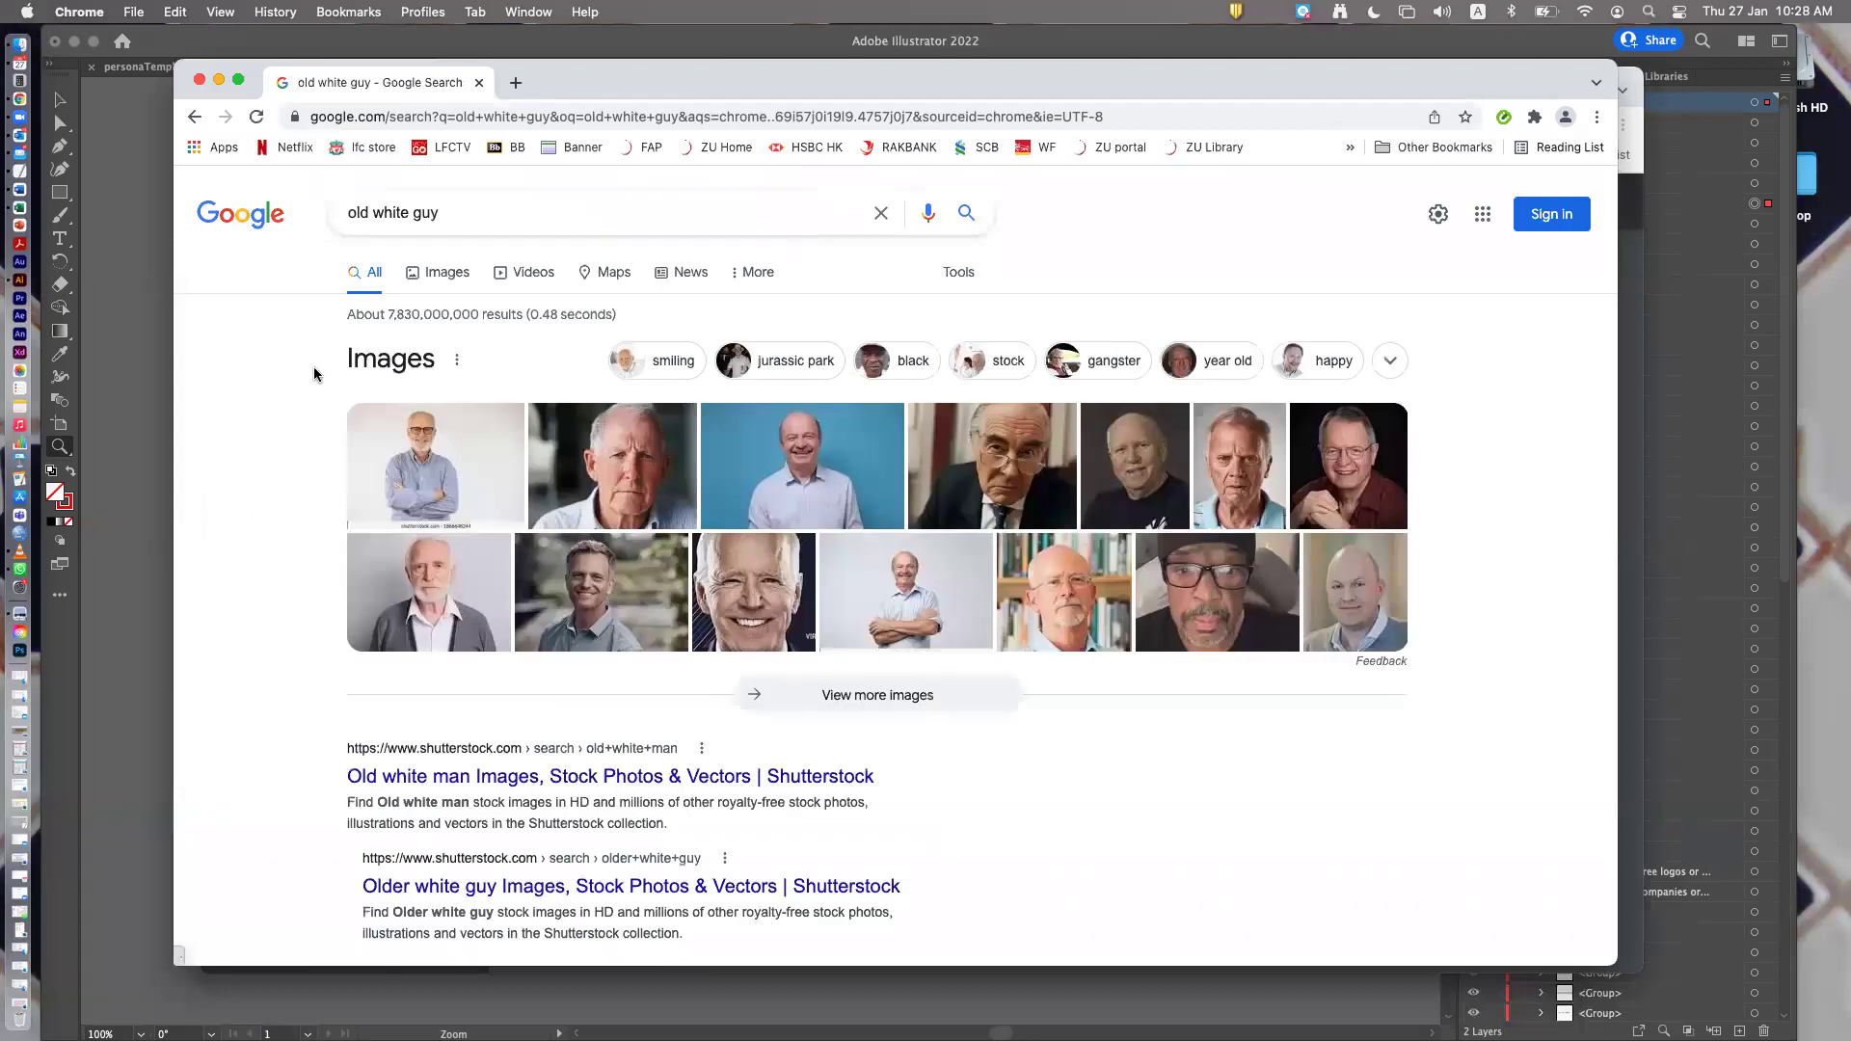
pyautogui.click(417, 362)
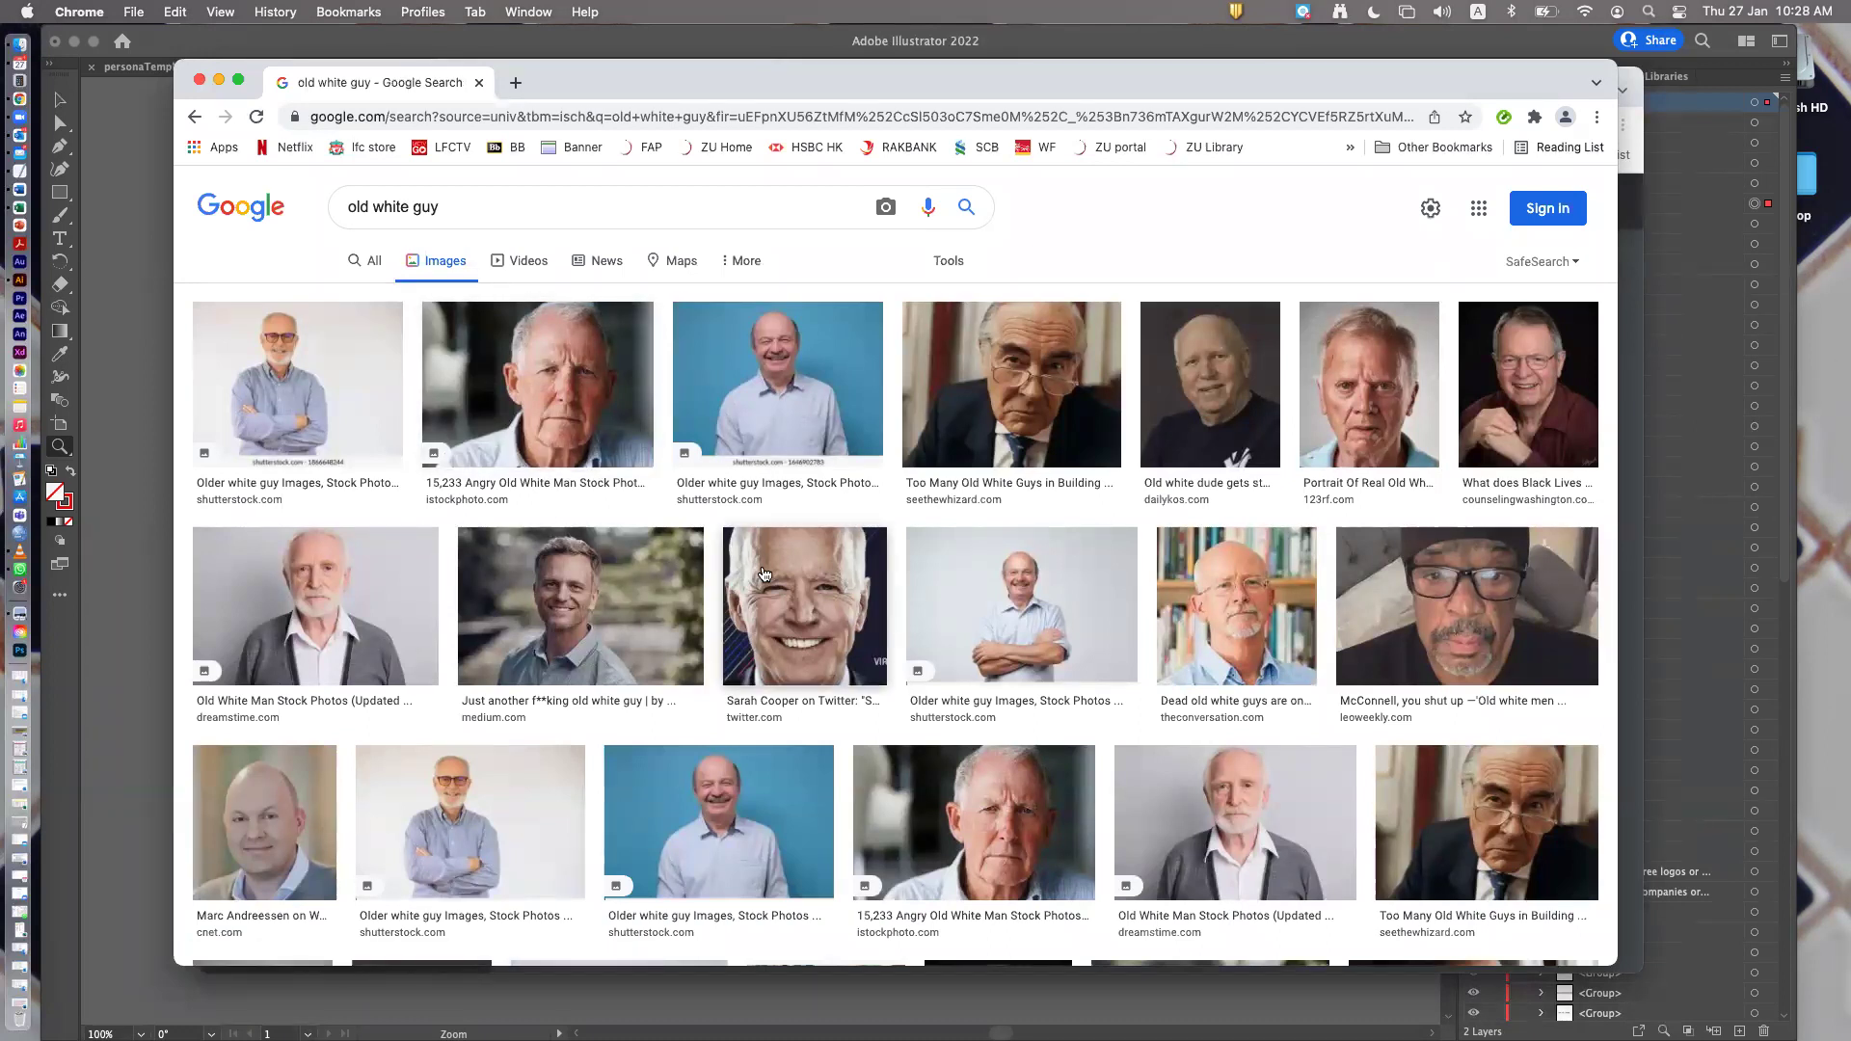
pyautogui.scroll(-5, 764, 574)
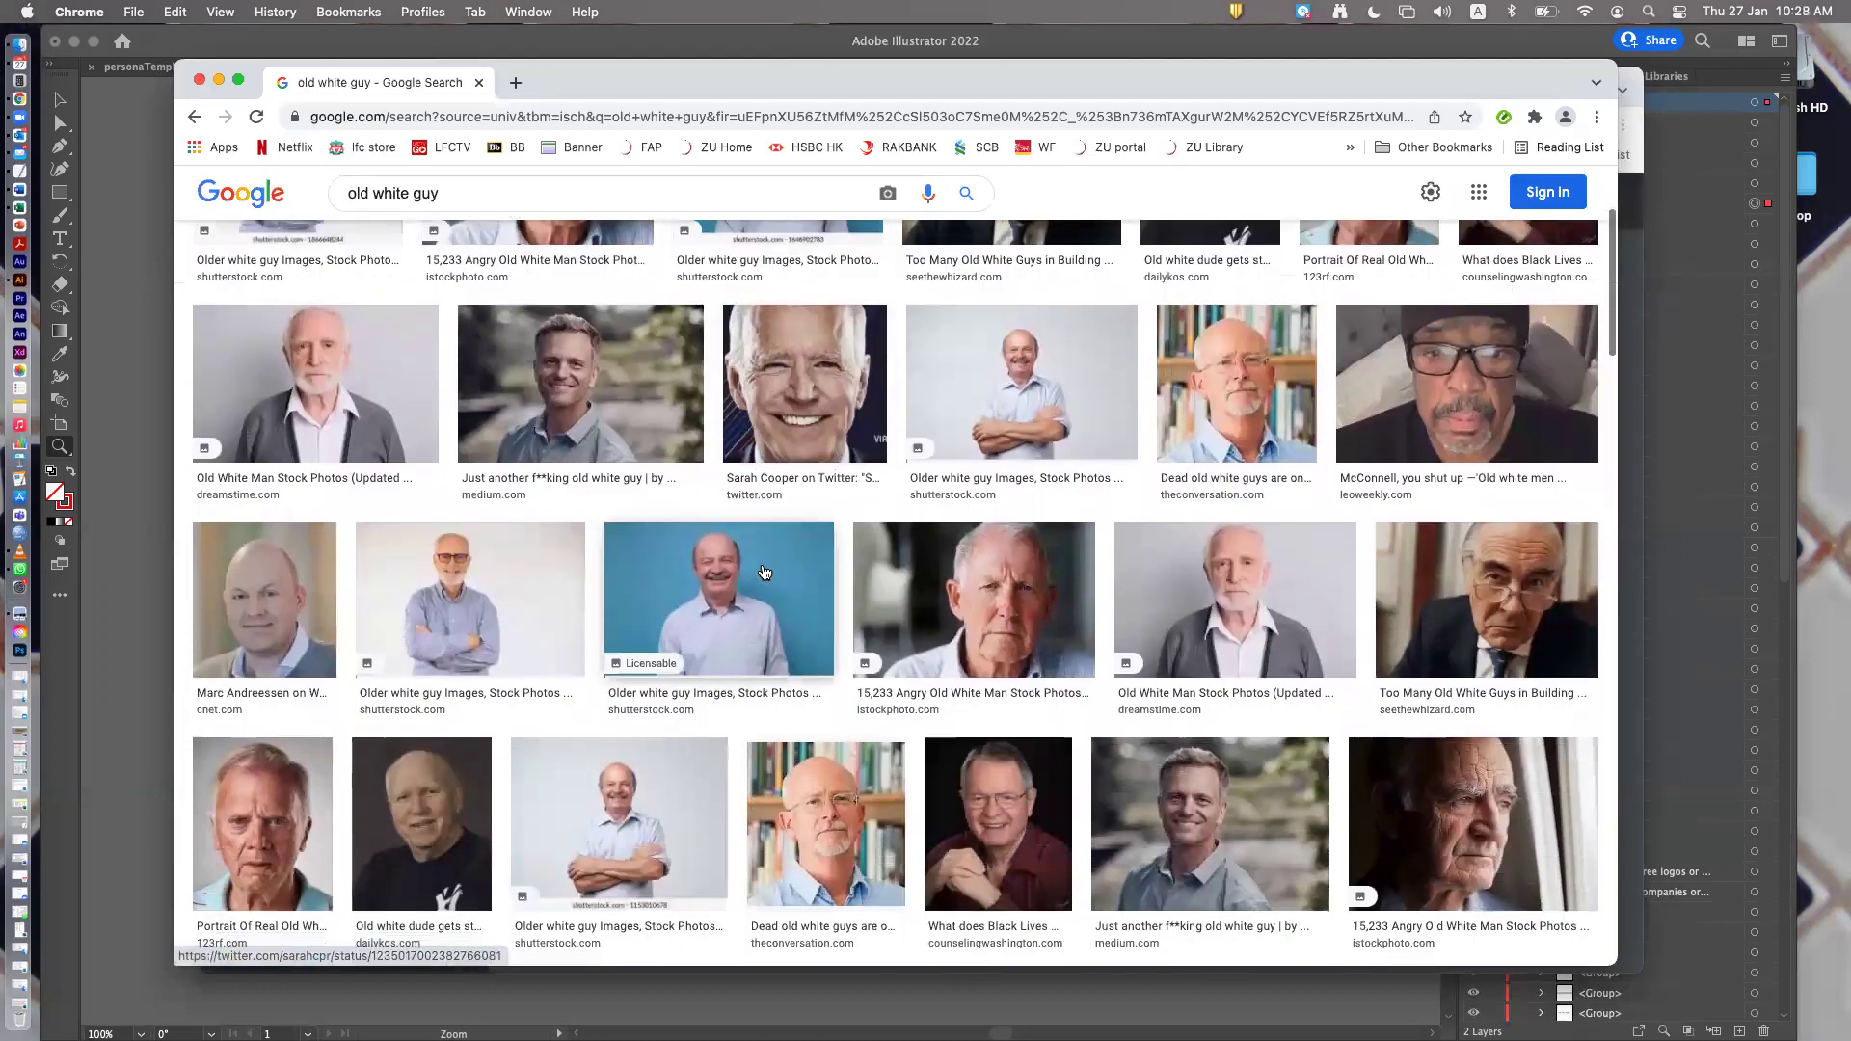
pyautogui.scroll(-8, 763, 573)
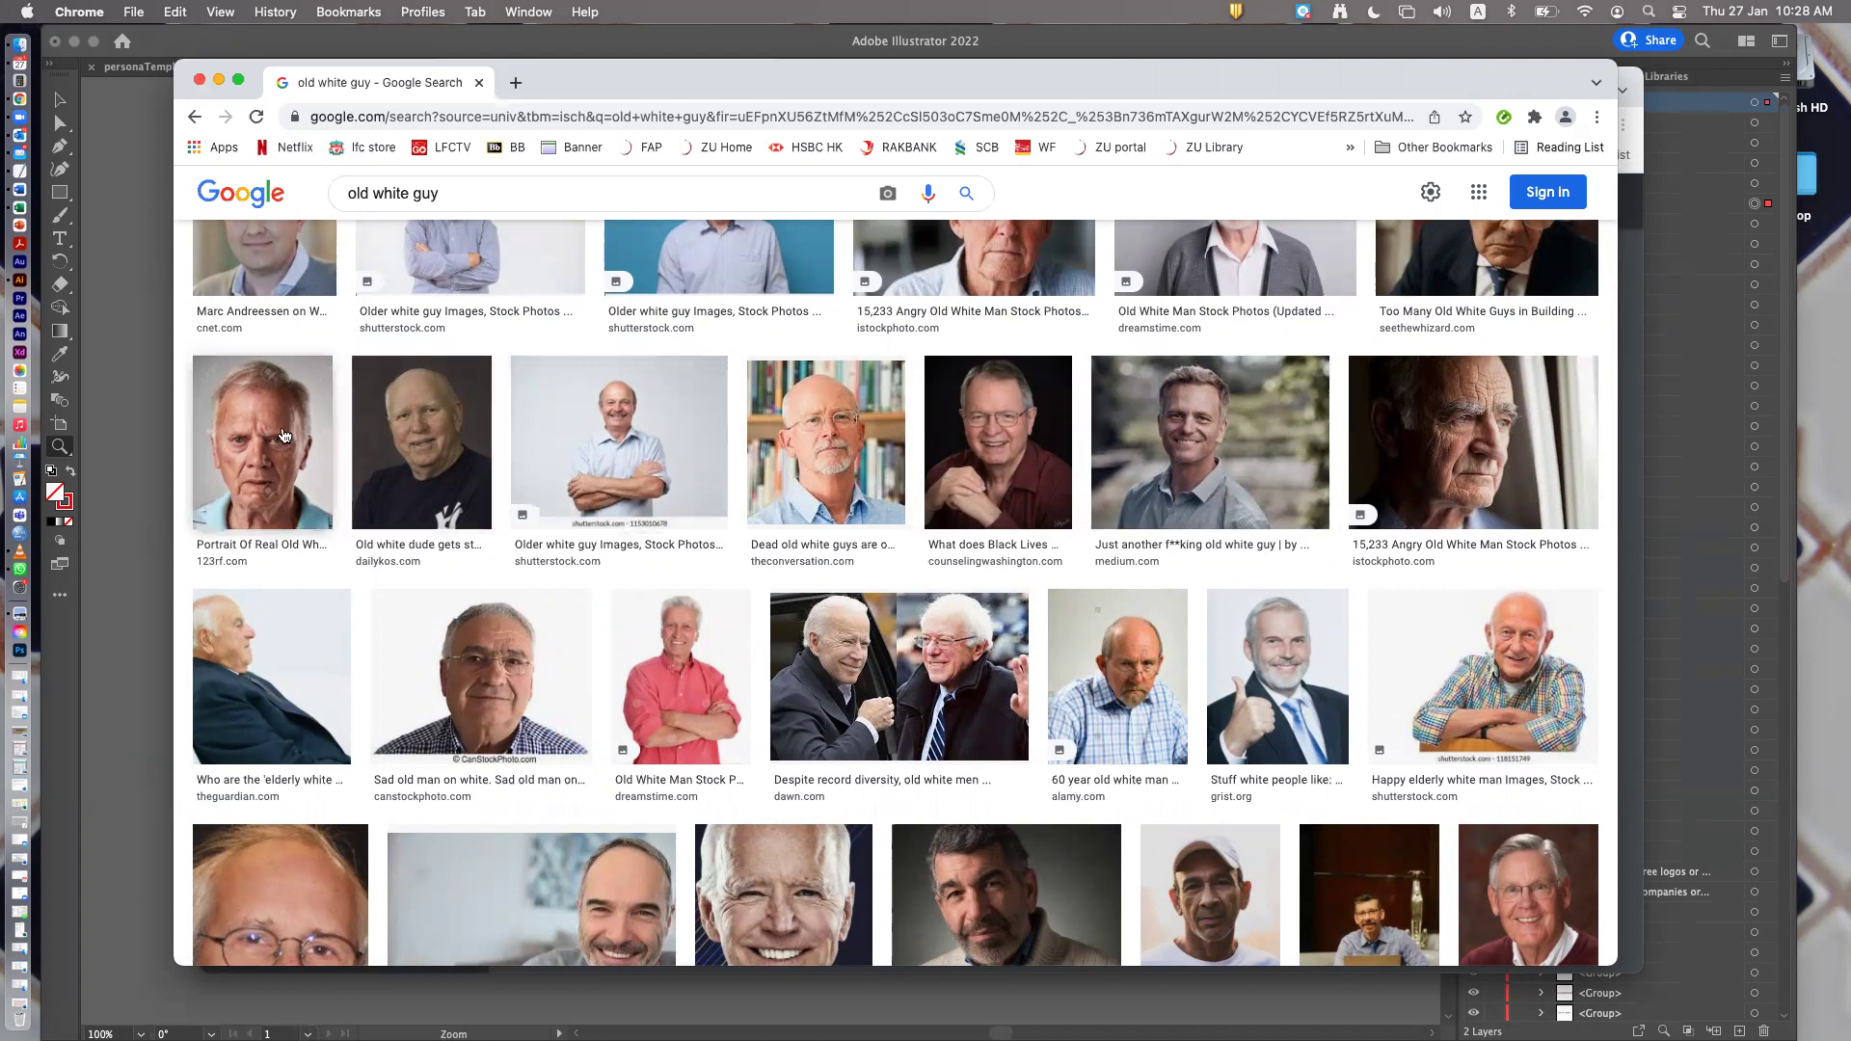
# Open the medium.com photo of the smiling grey-haired man in a large preview and bring up its options
pyautogui.scroll(-2, 571, 416)
pyautogui.scroll(-1, 571, 416)
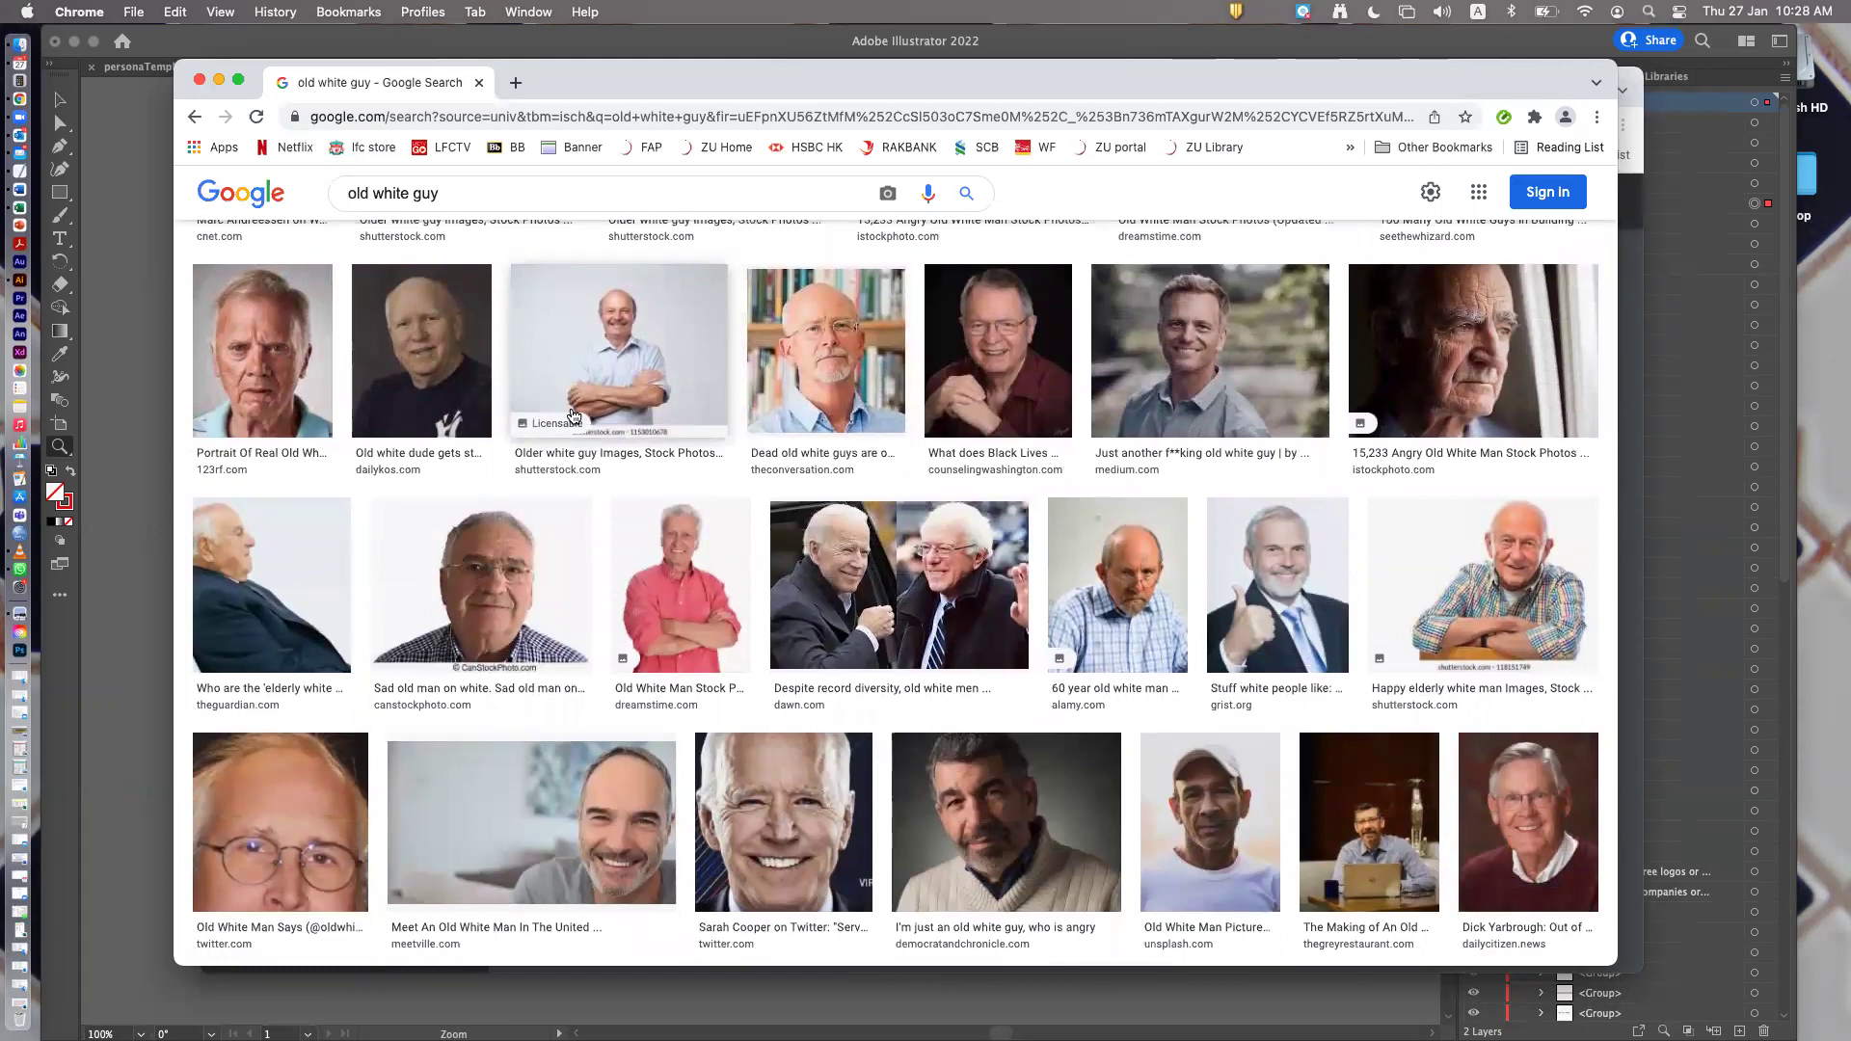
pyautogui.scroll(1, 572, 416)
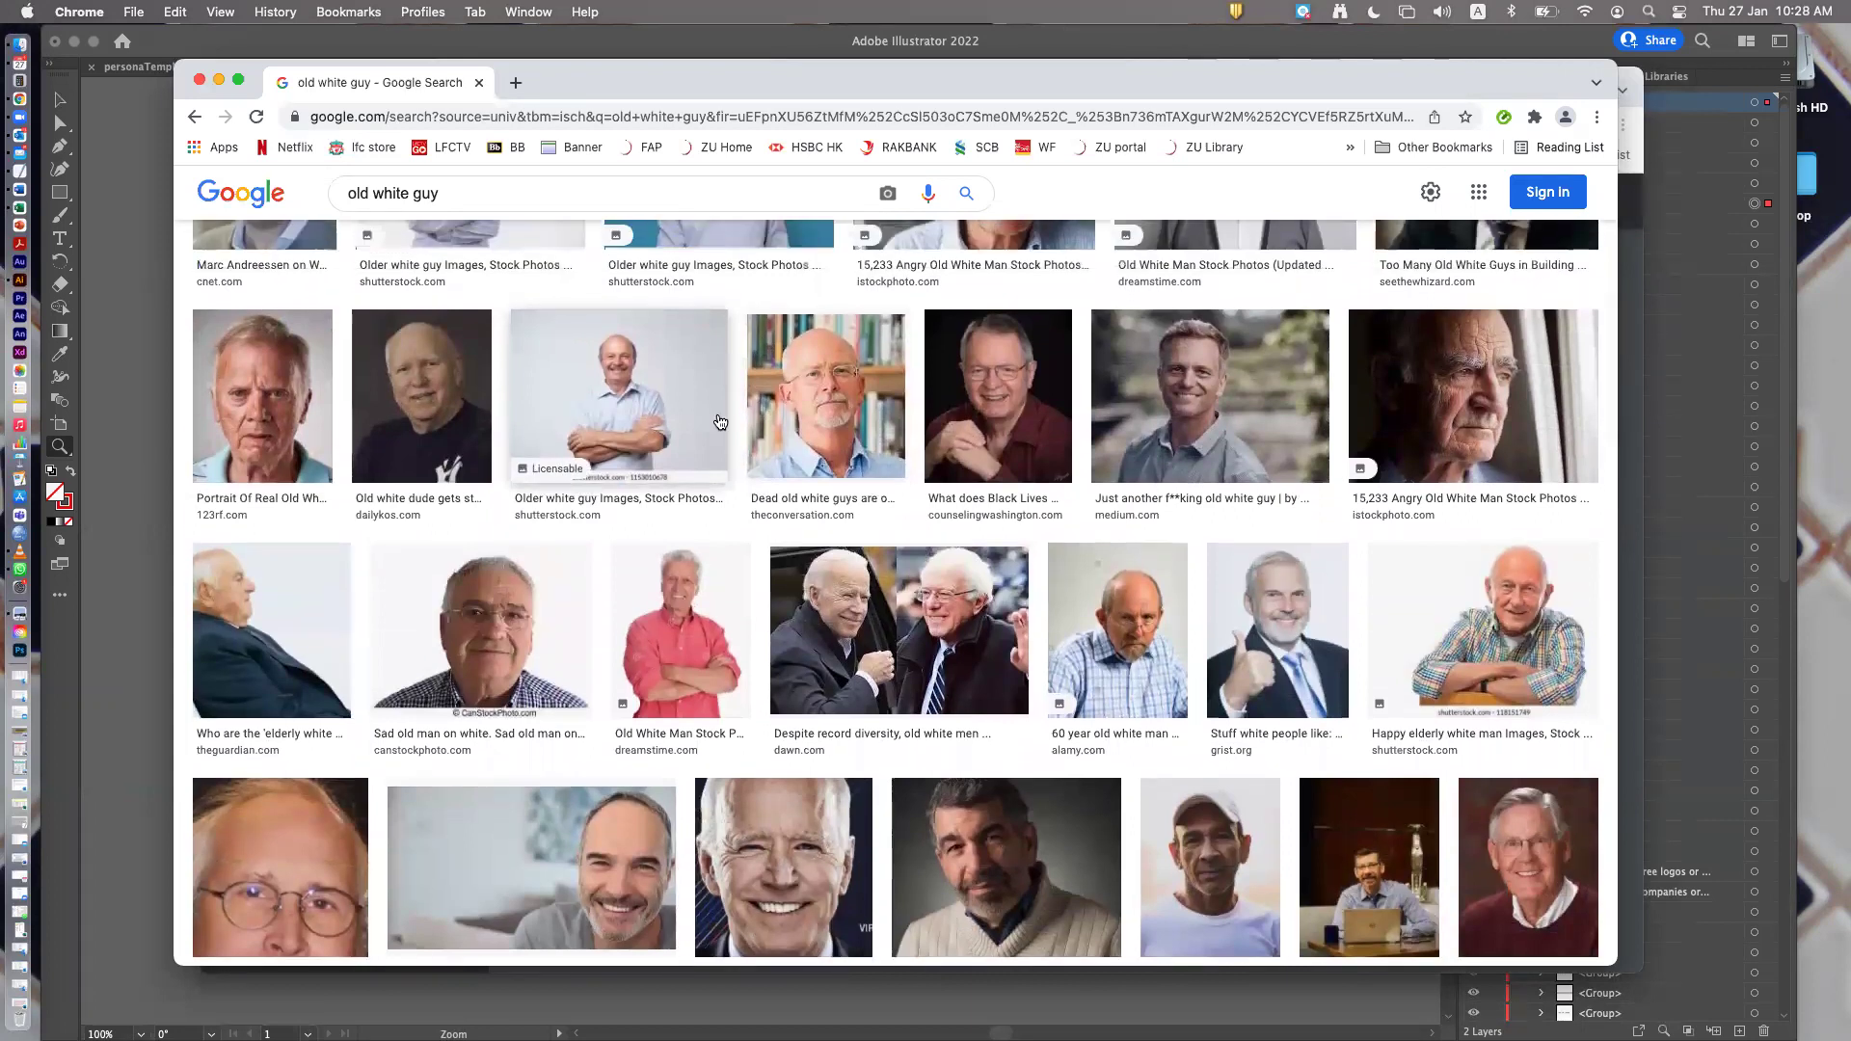
pyautogui.click(1136, 422)
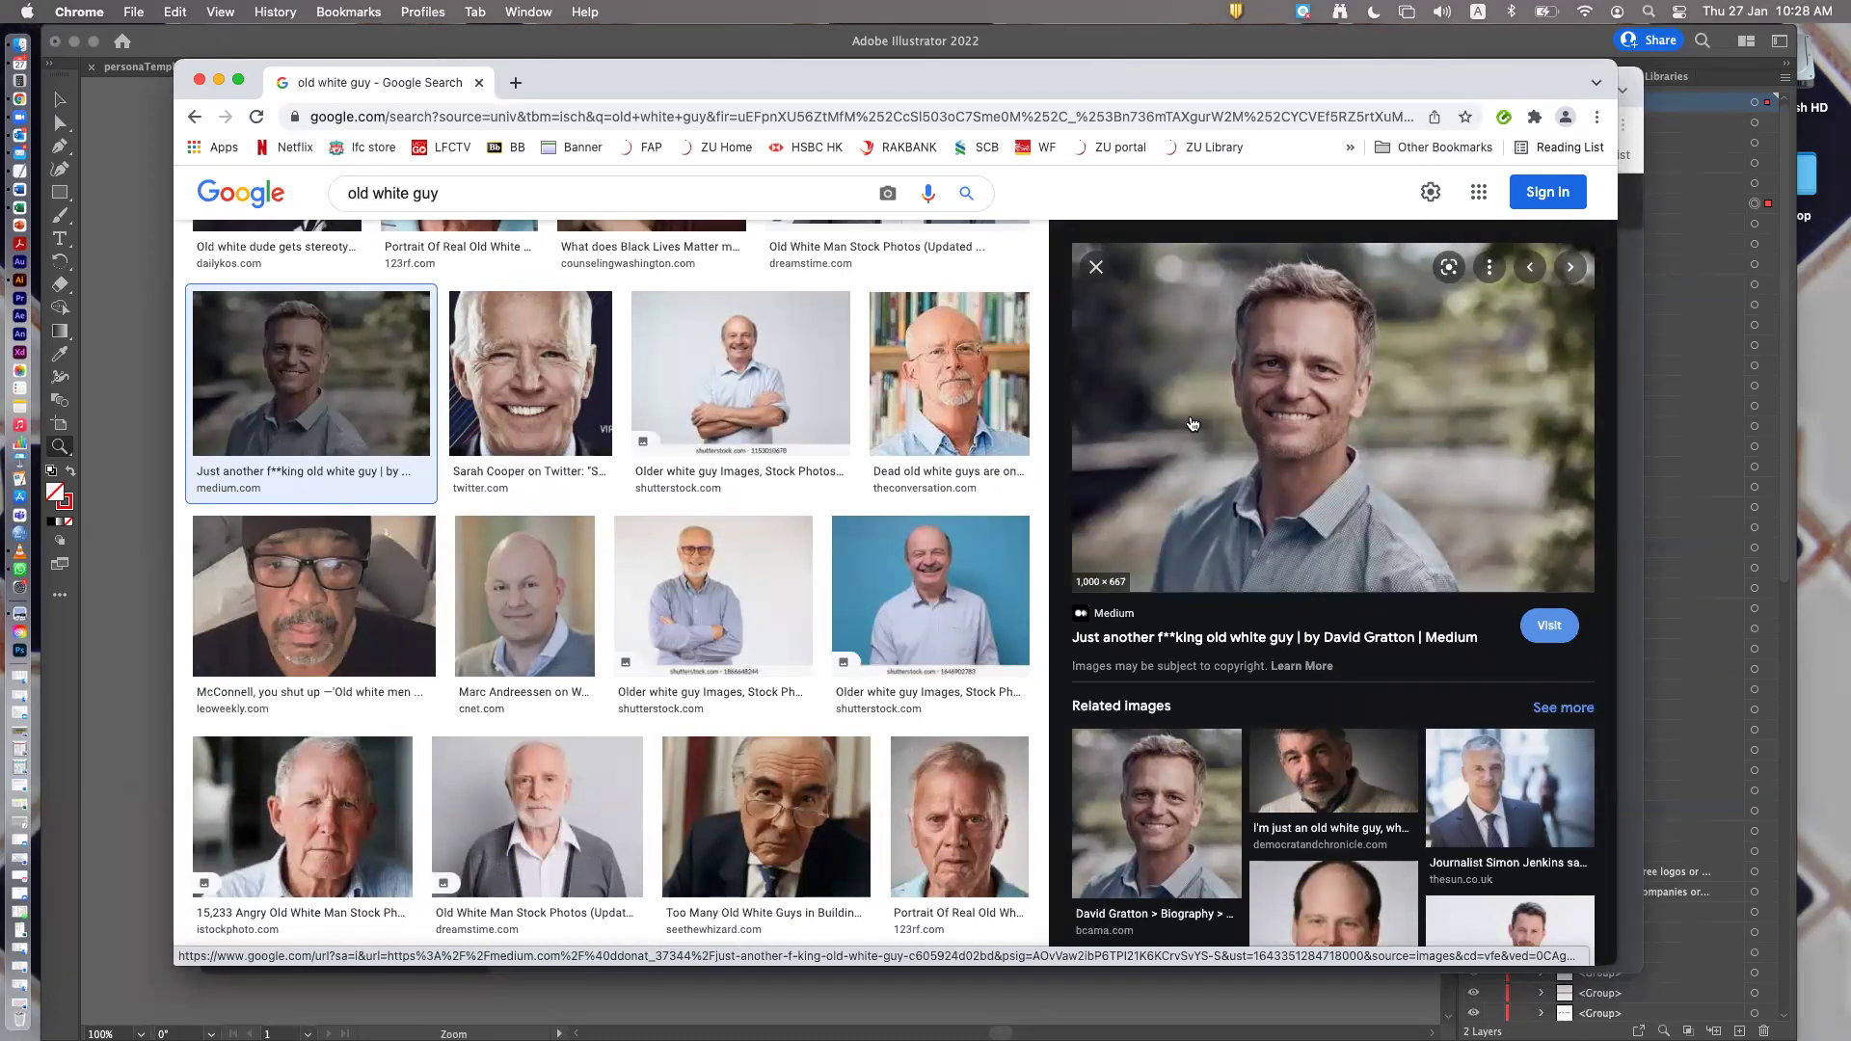
pyautogui.rightClick(1192, 423)
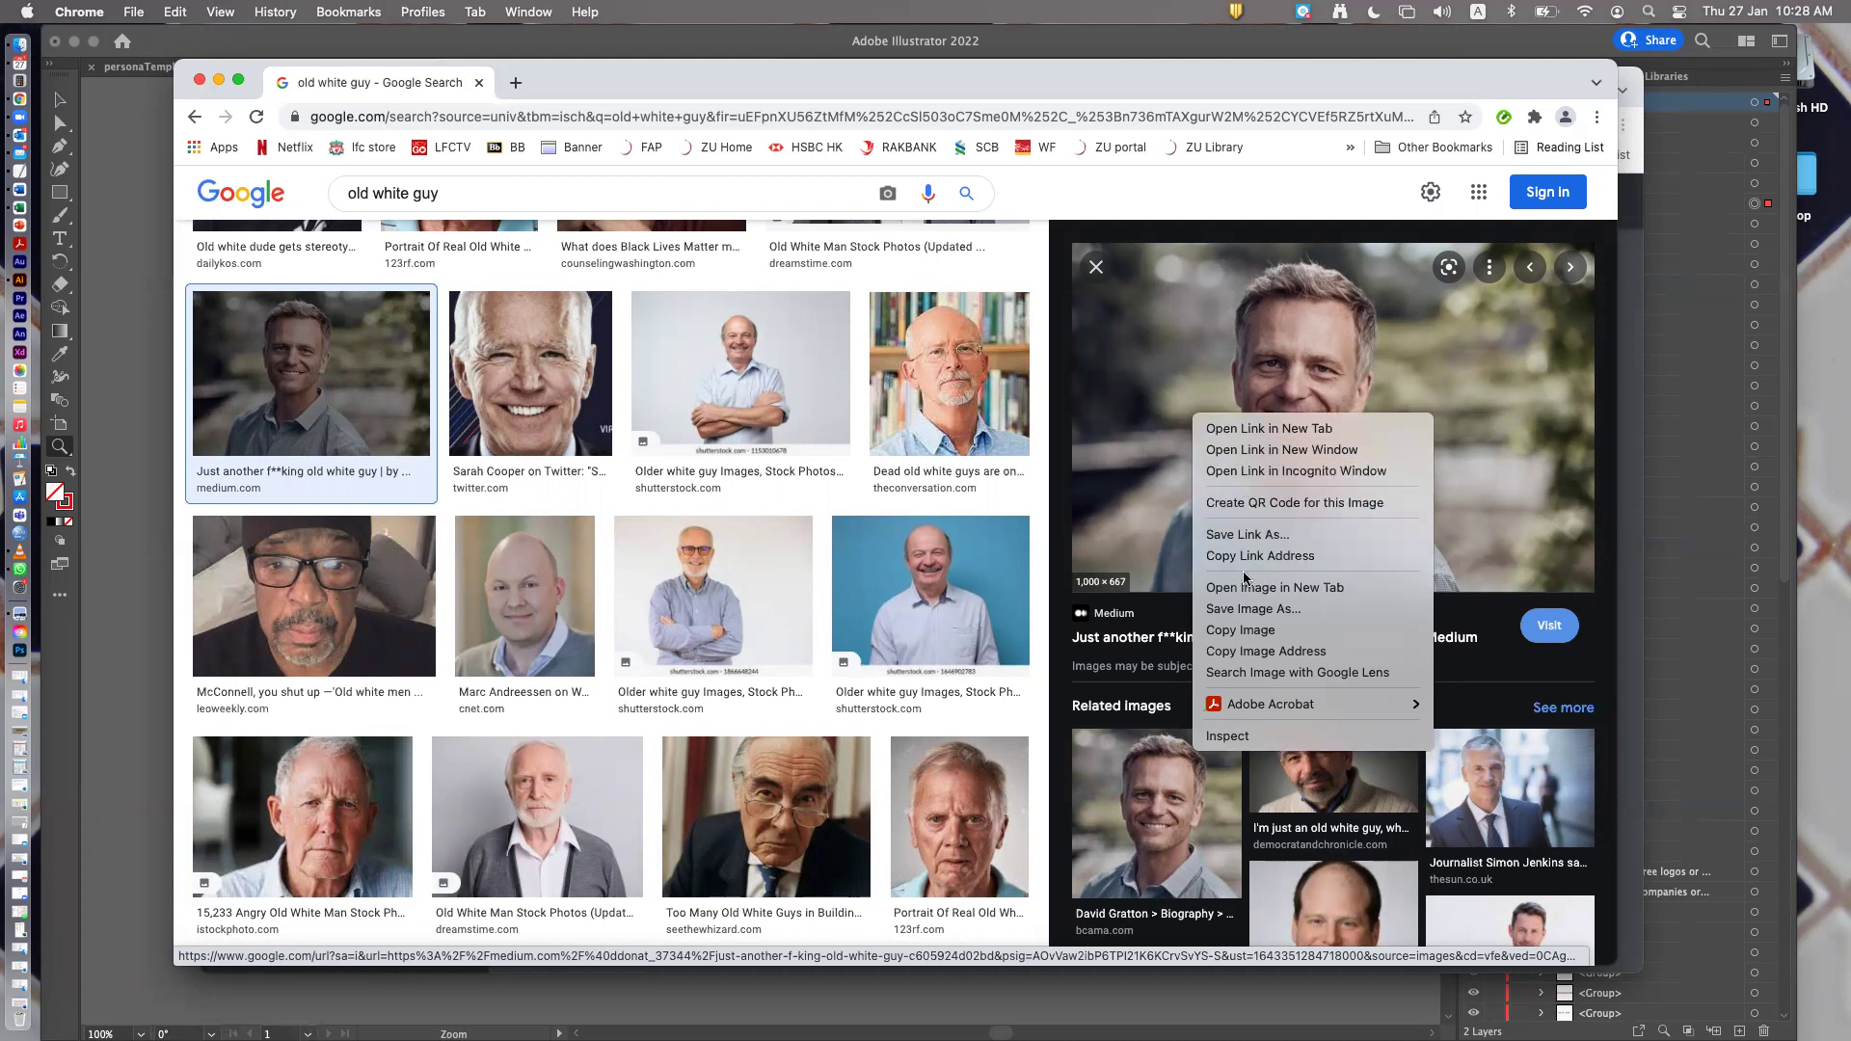
# Copy the previewed photo and return to the Illustrator persona document
pyautogui.click(1238, 629)
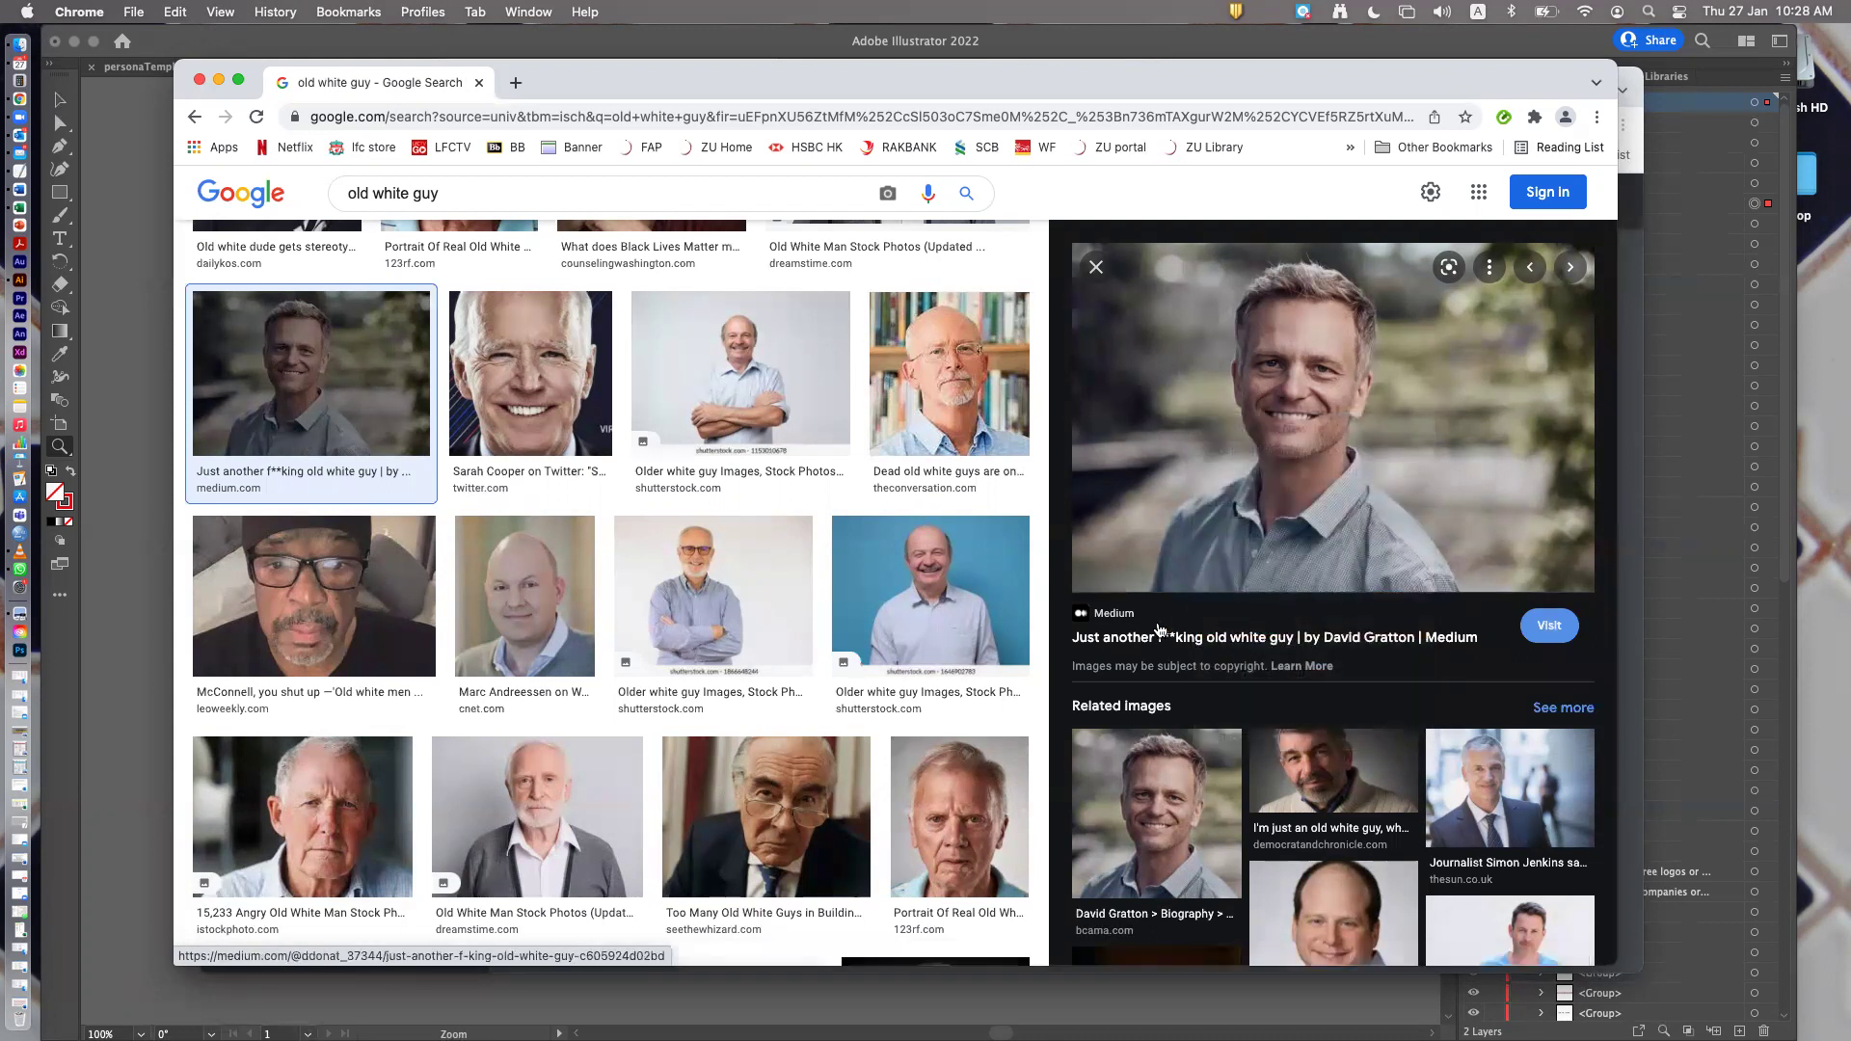
pyautogui.click(101, 360)
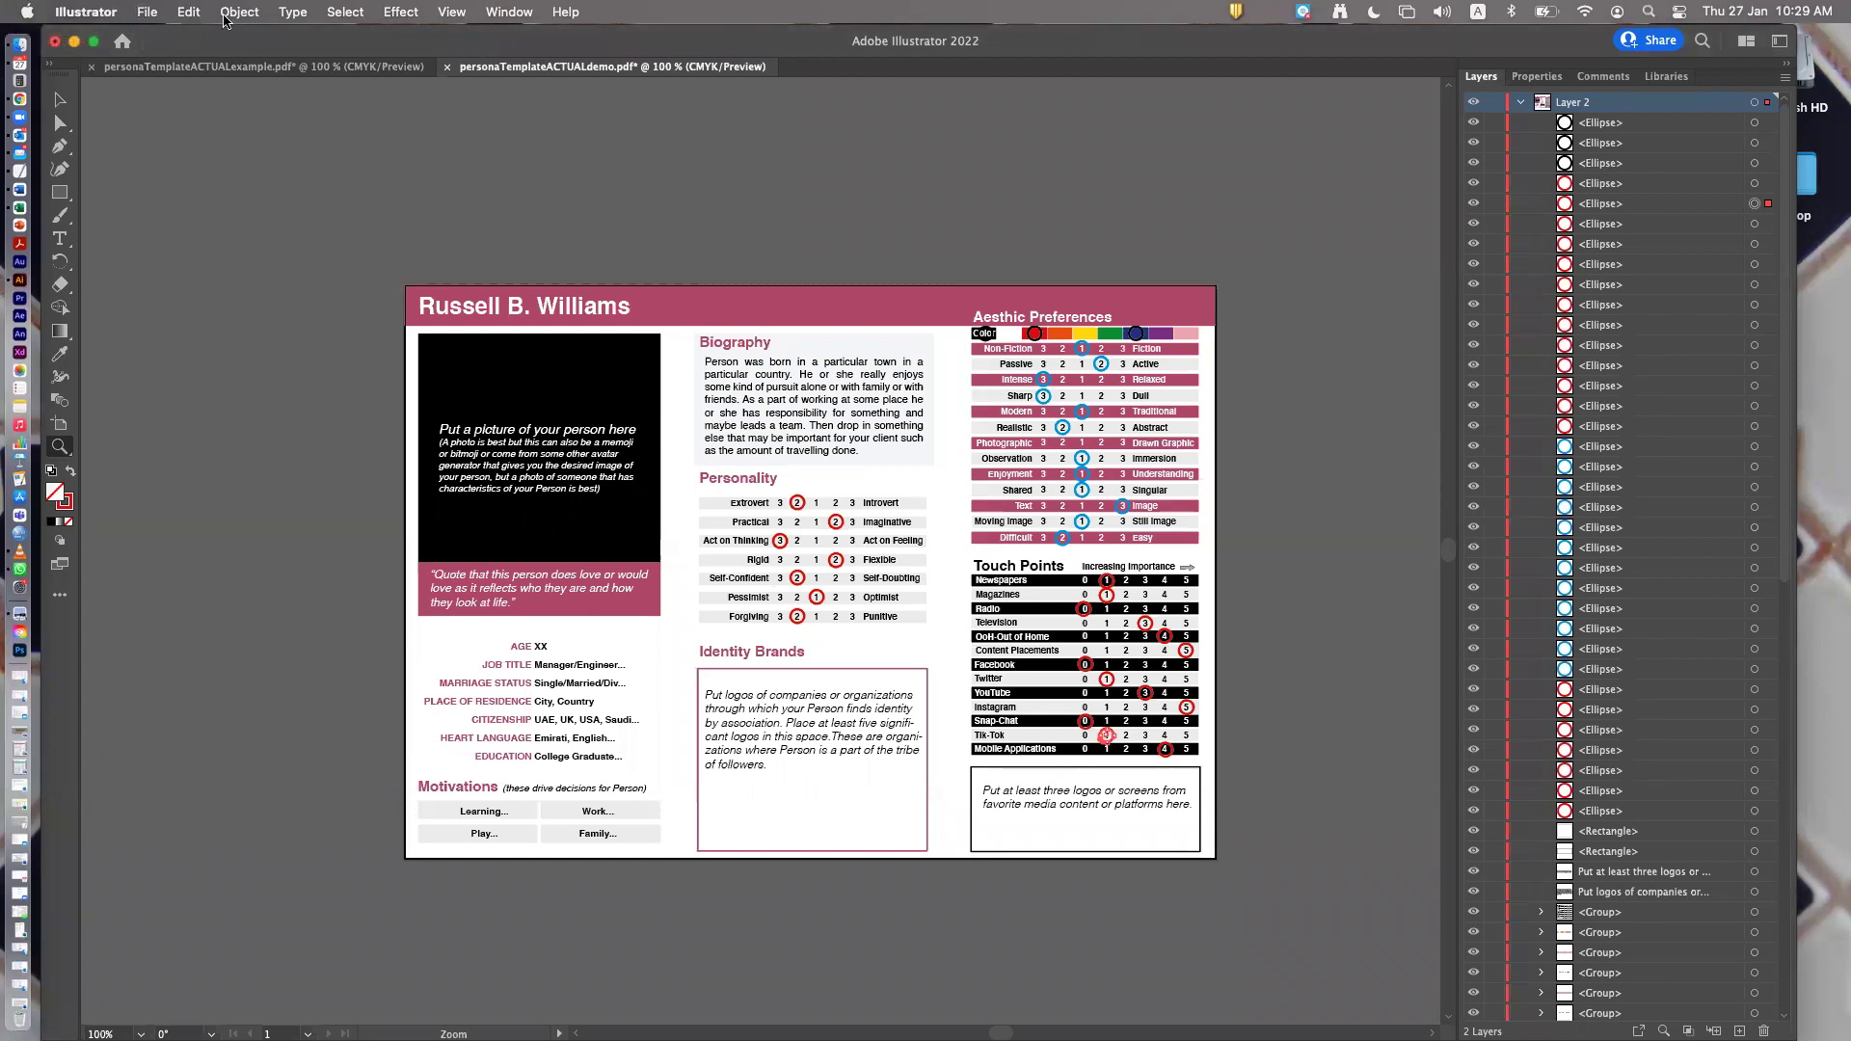
# Paste the copied smiling man's photo into the persona document via Edit > Paste
pyautogui.click(188, 12)
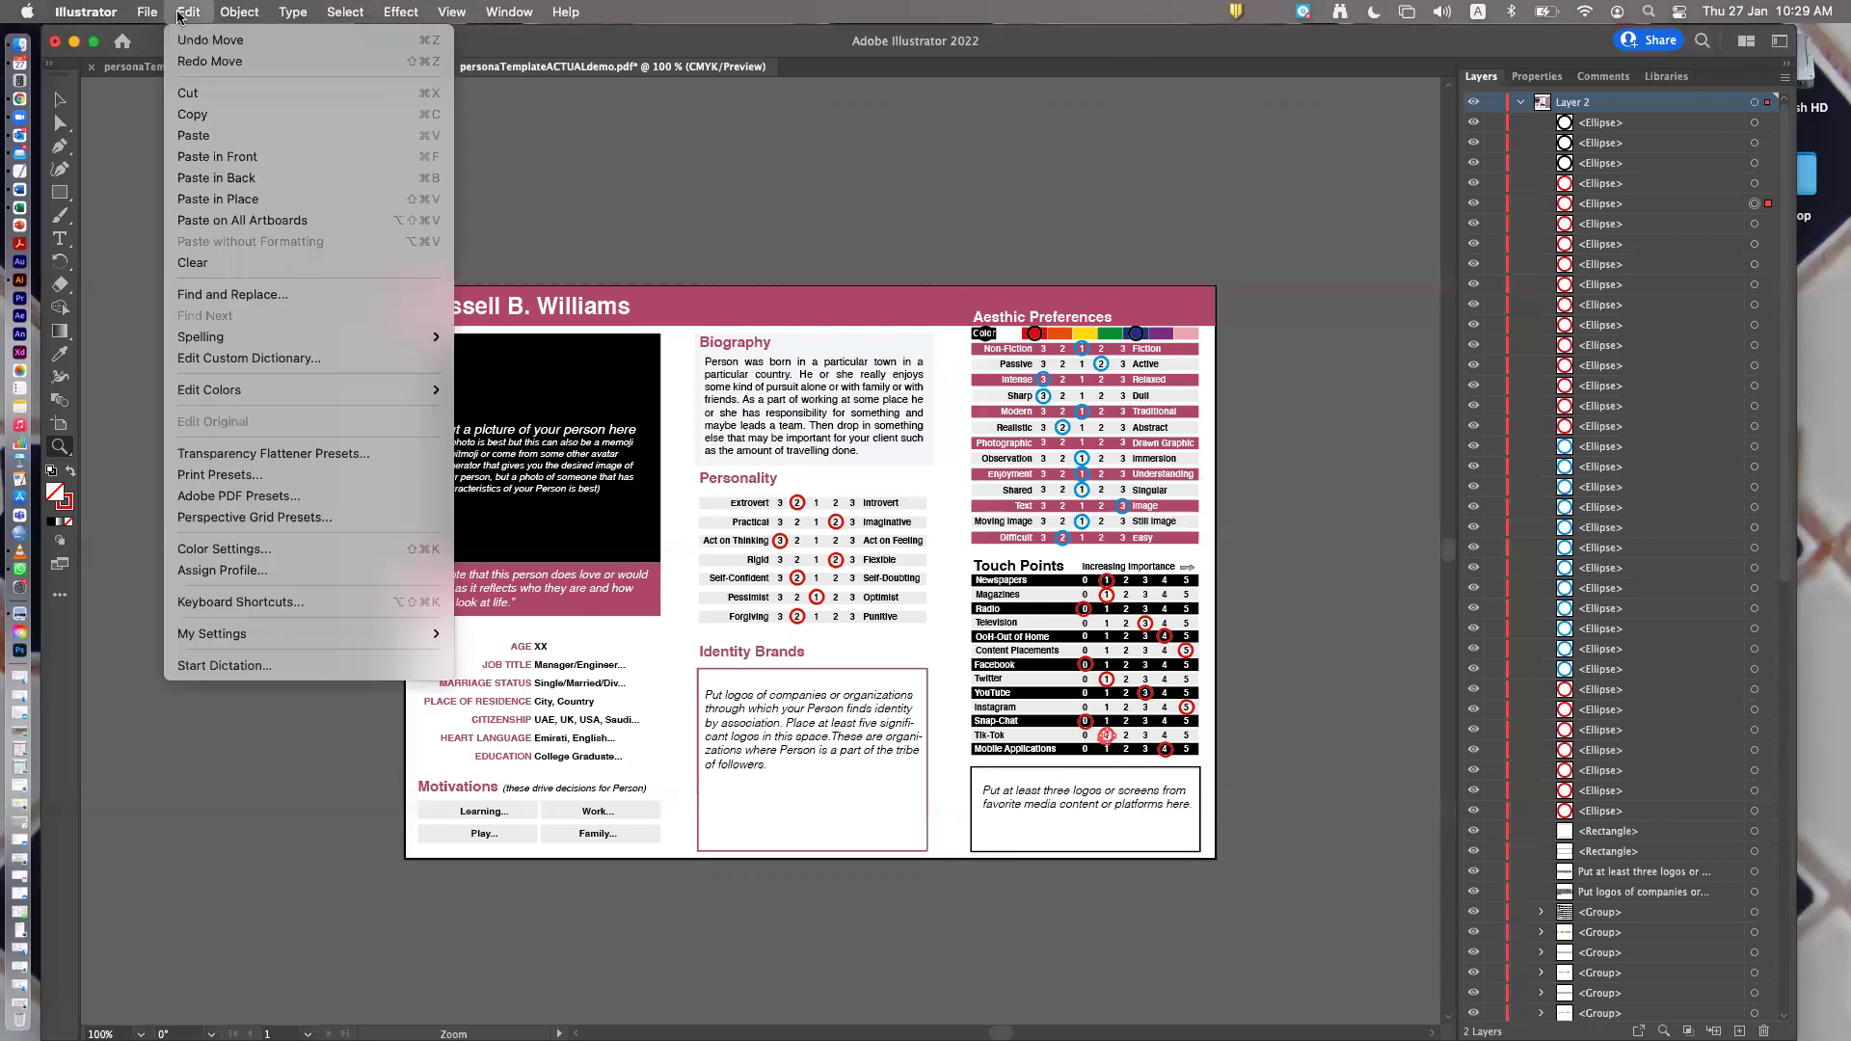
pyautogui.click(219, 141)
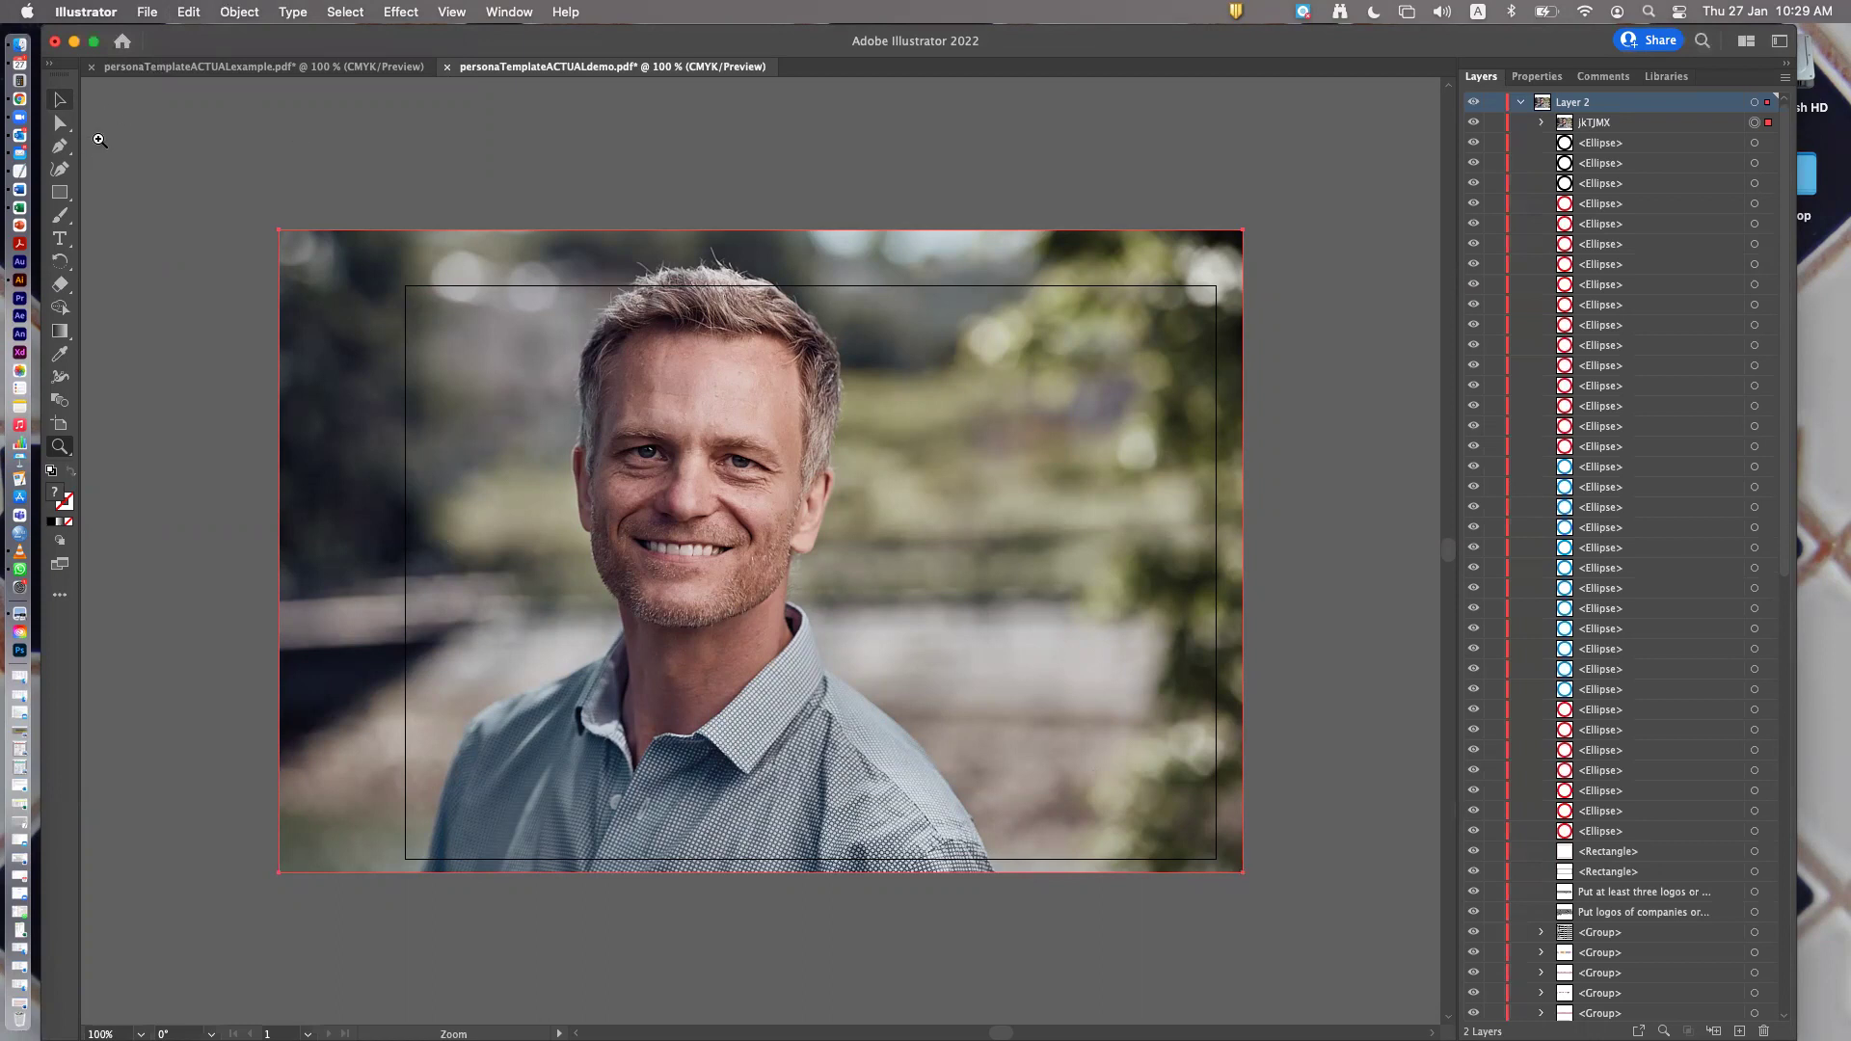
pyautogui.click(62, 104)
# Move and resize the photo to fill the black picture box, keeping the Biography text uncovered
pyautogui.moveTo(1244, 871); pyautogui.dragTo(693, 557)
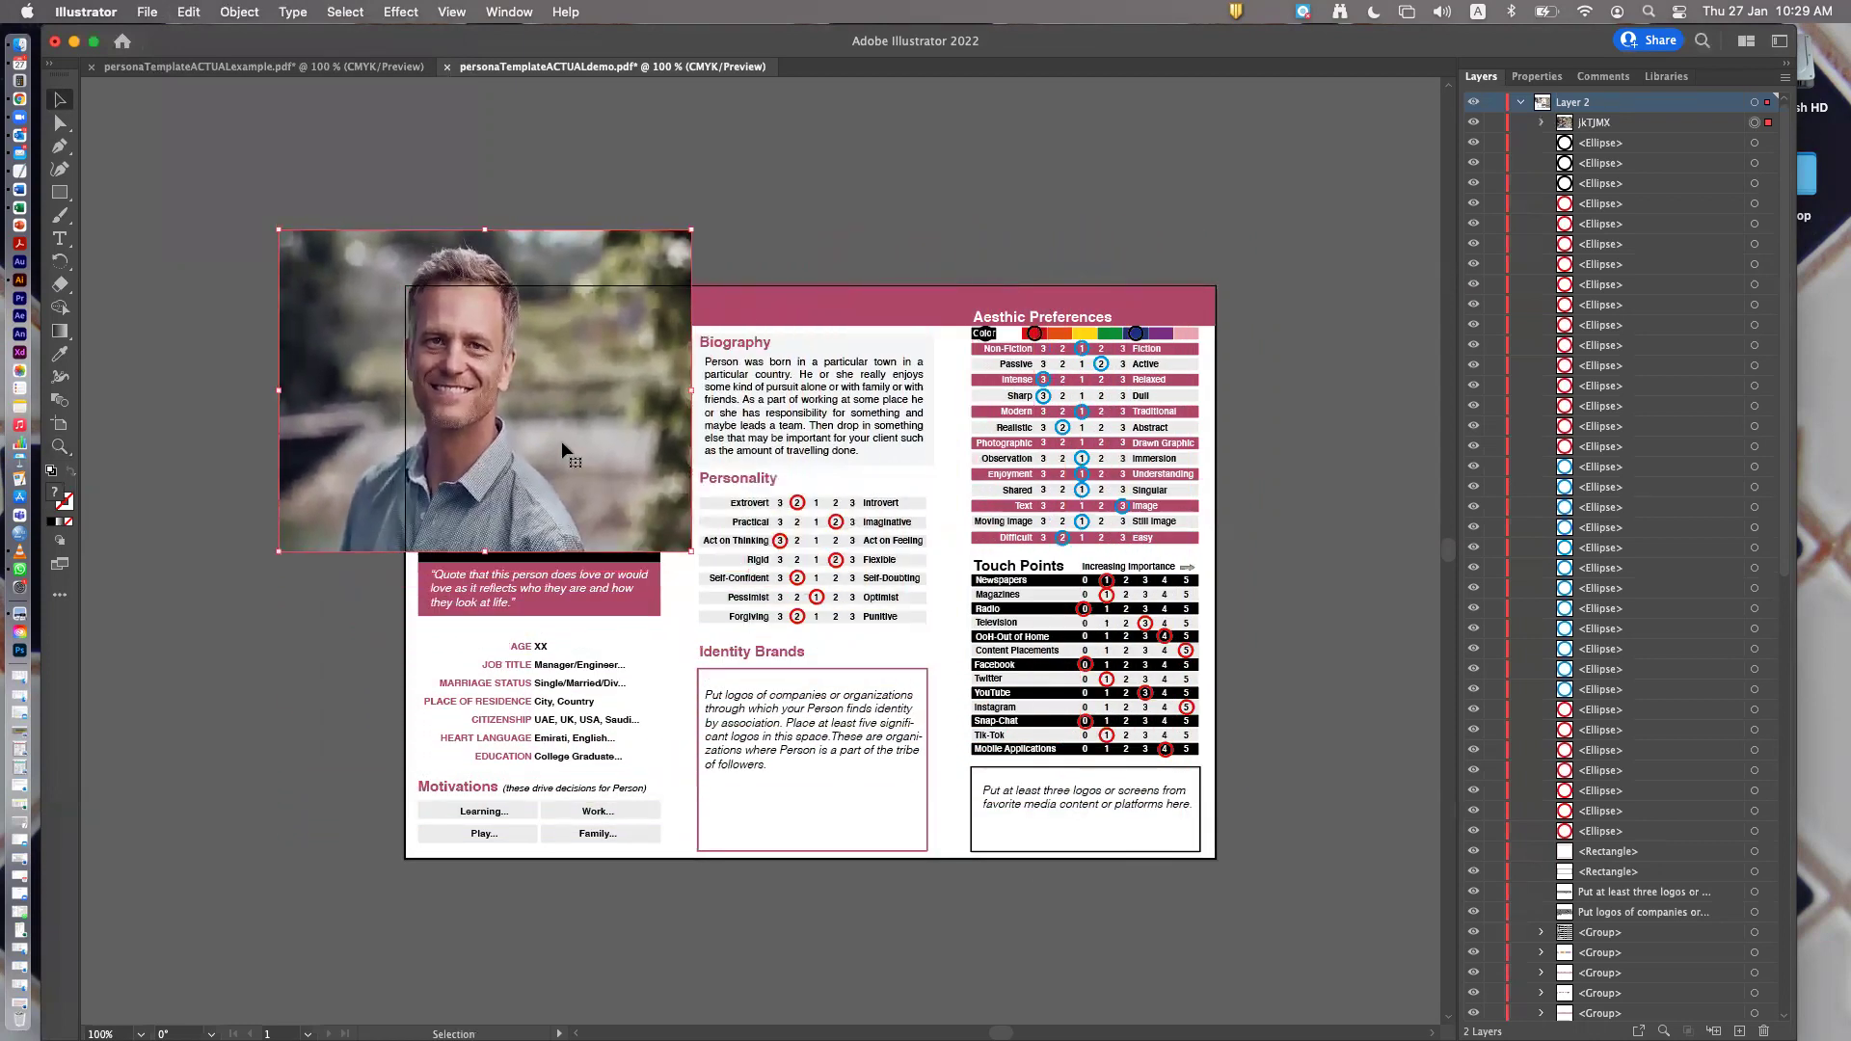
pyautogui.moveTo(563, 444); pyautogui.dragTo(796, 450)
pyautogui.moveTo(904, 541); pyautogui.dragTo(792, 456)
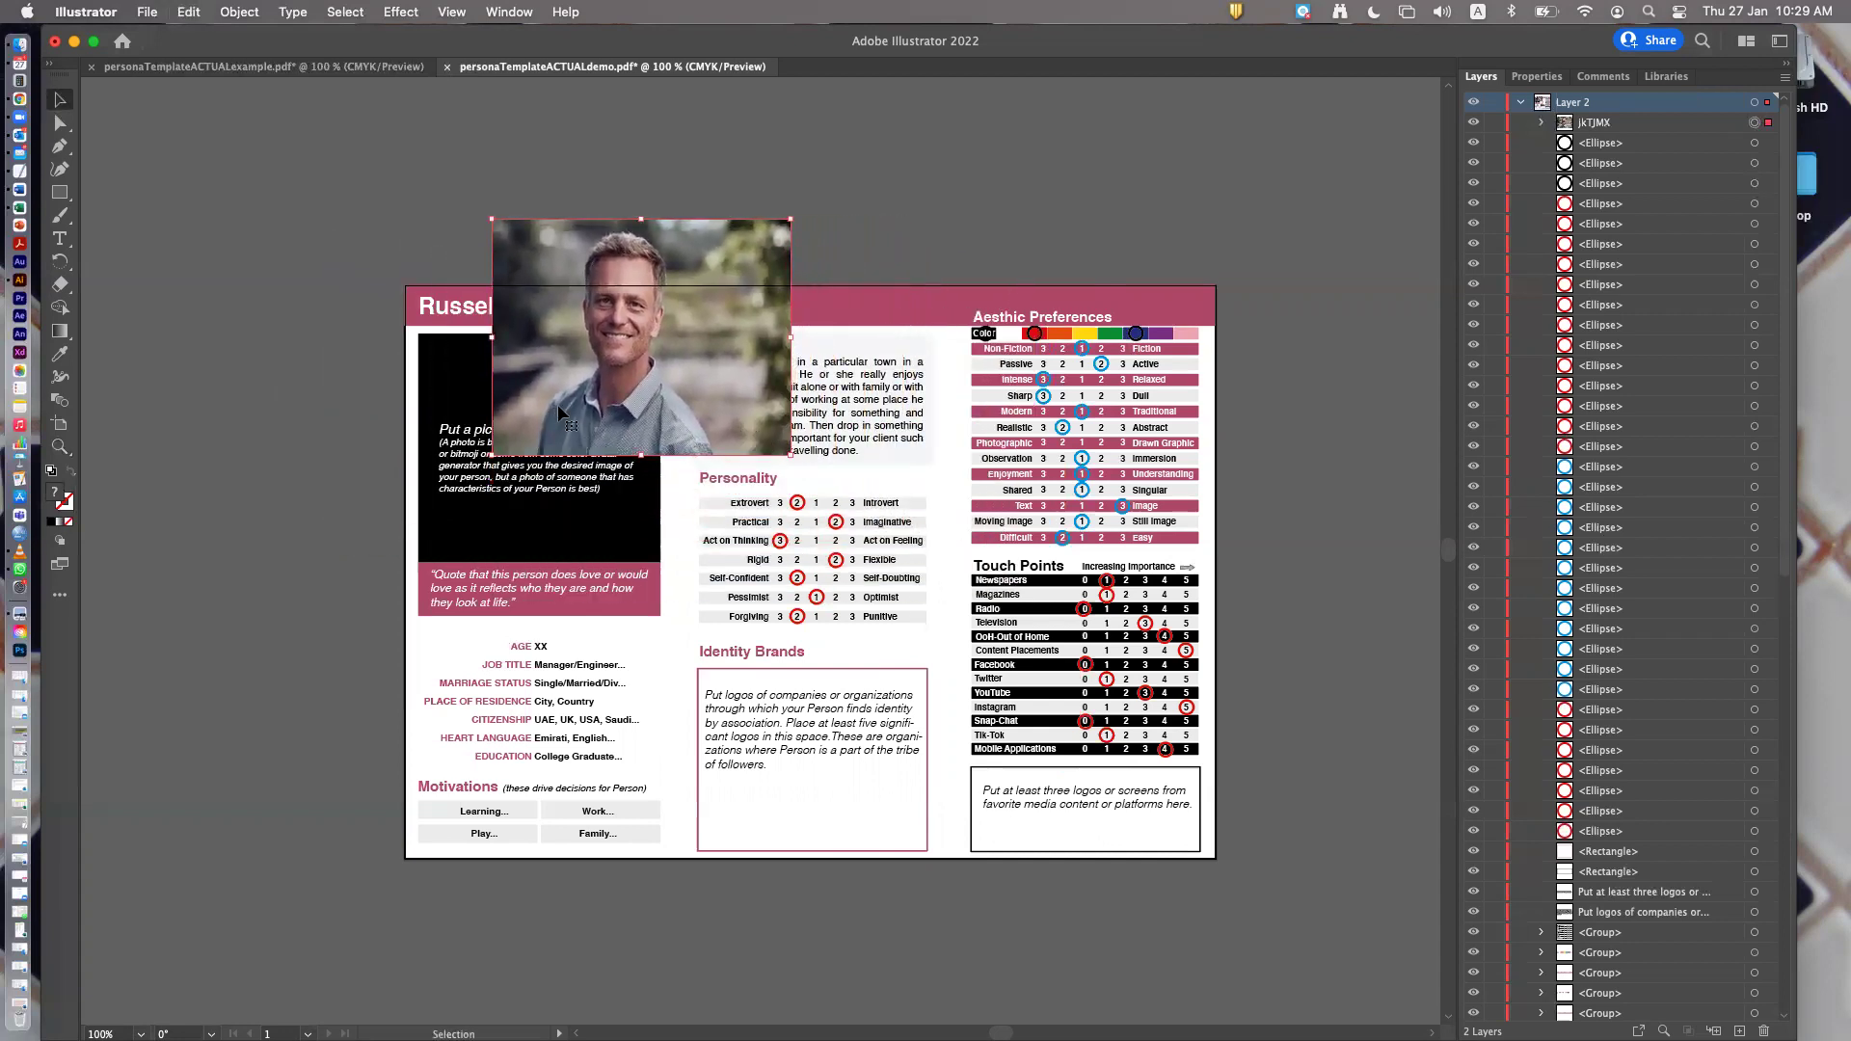
pyautogui.moveTo(790, 336); pyautogui.dragTo(658, 450)
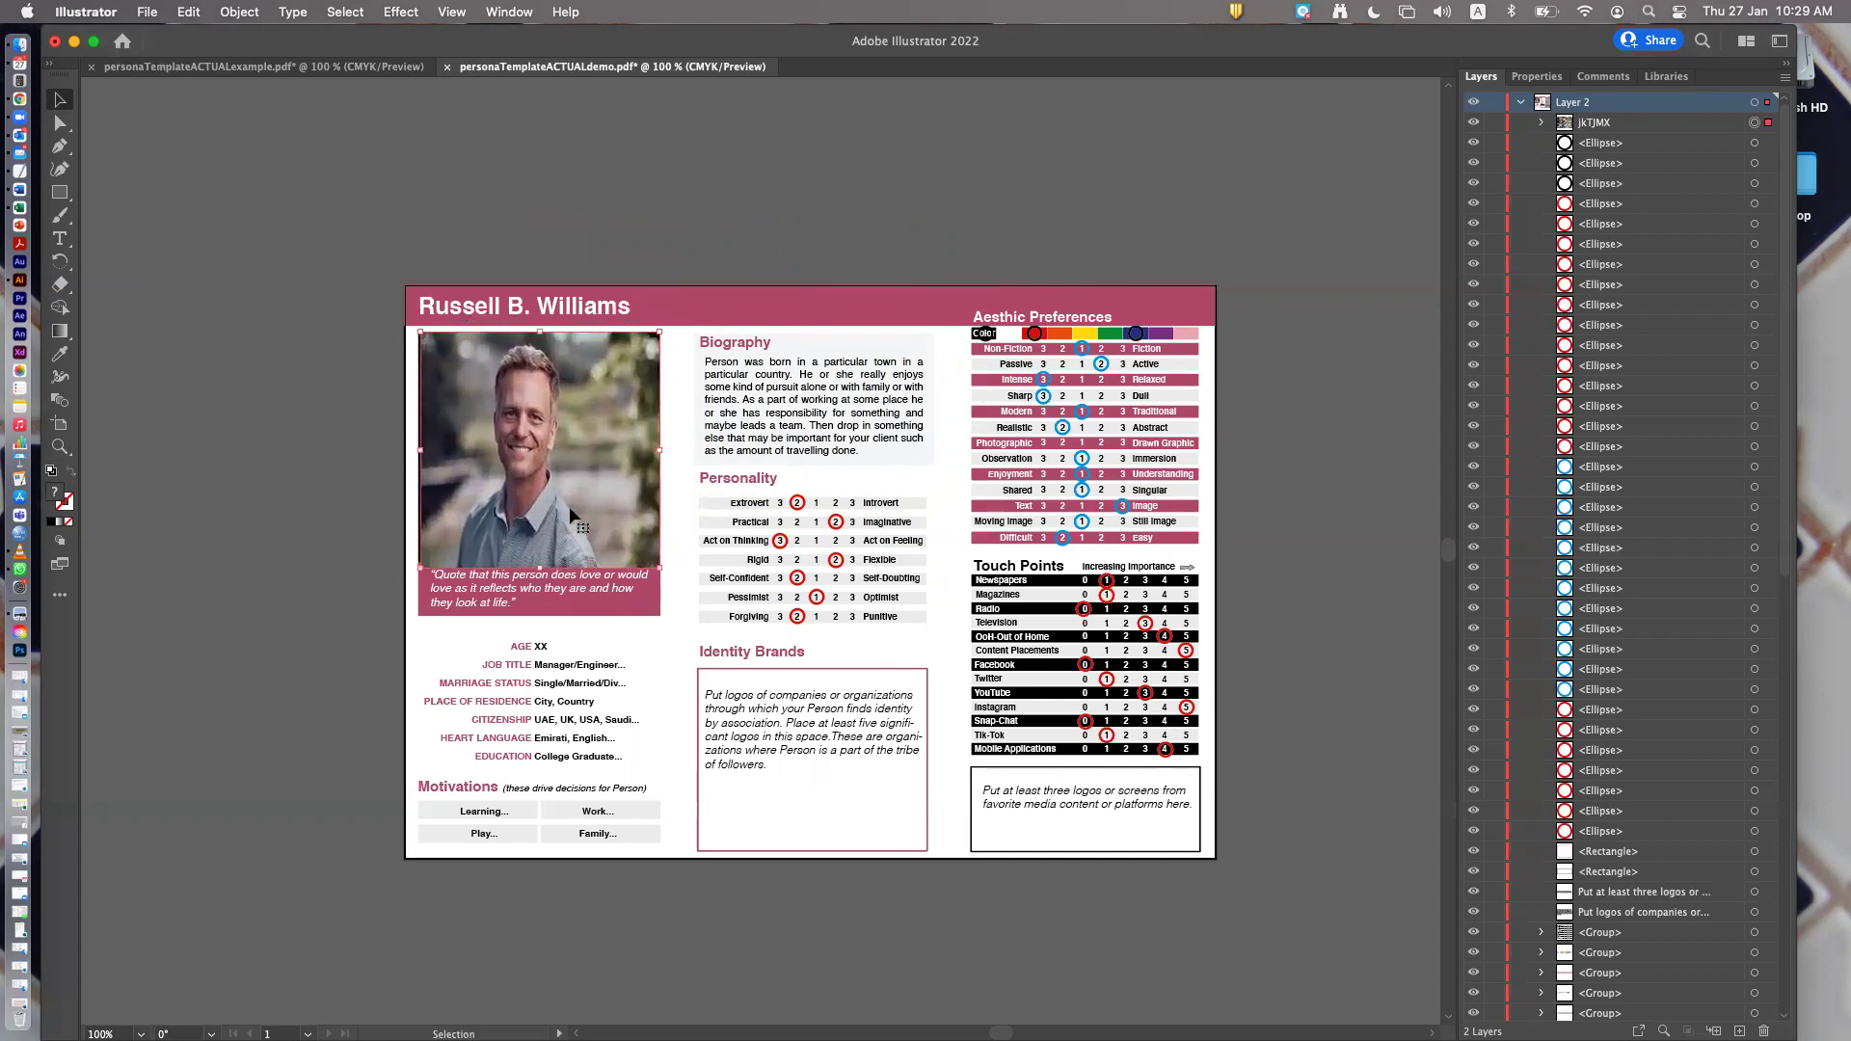
pyautogui.moveTo(539, 565); pyautogui.dragTo(541, 560)
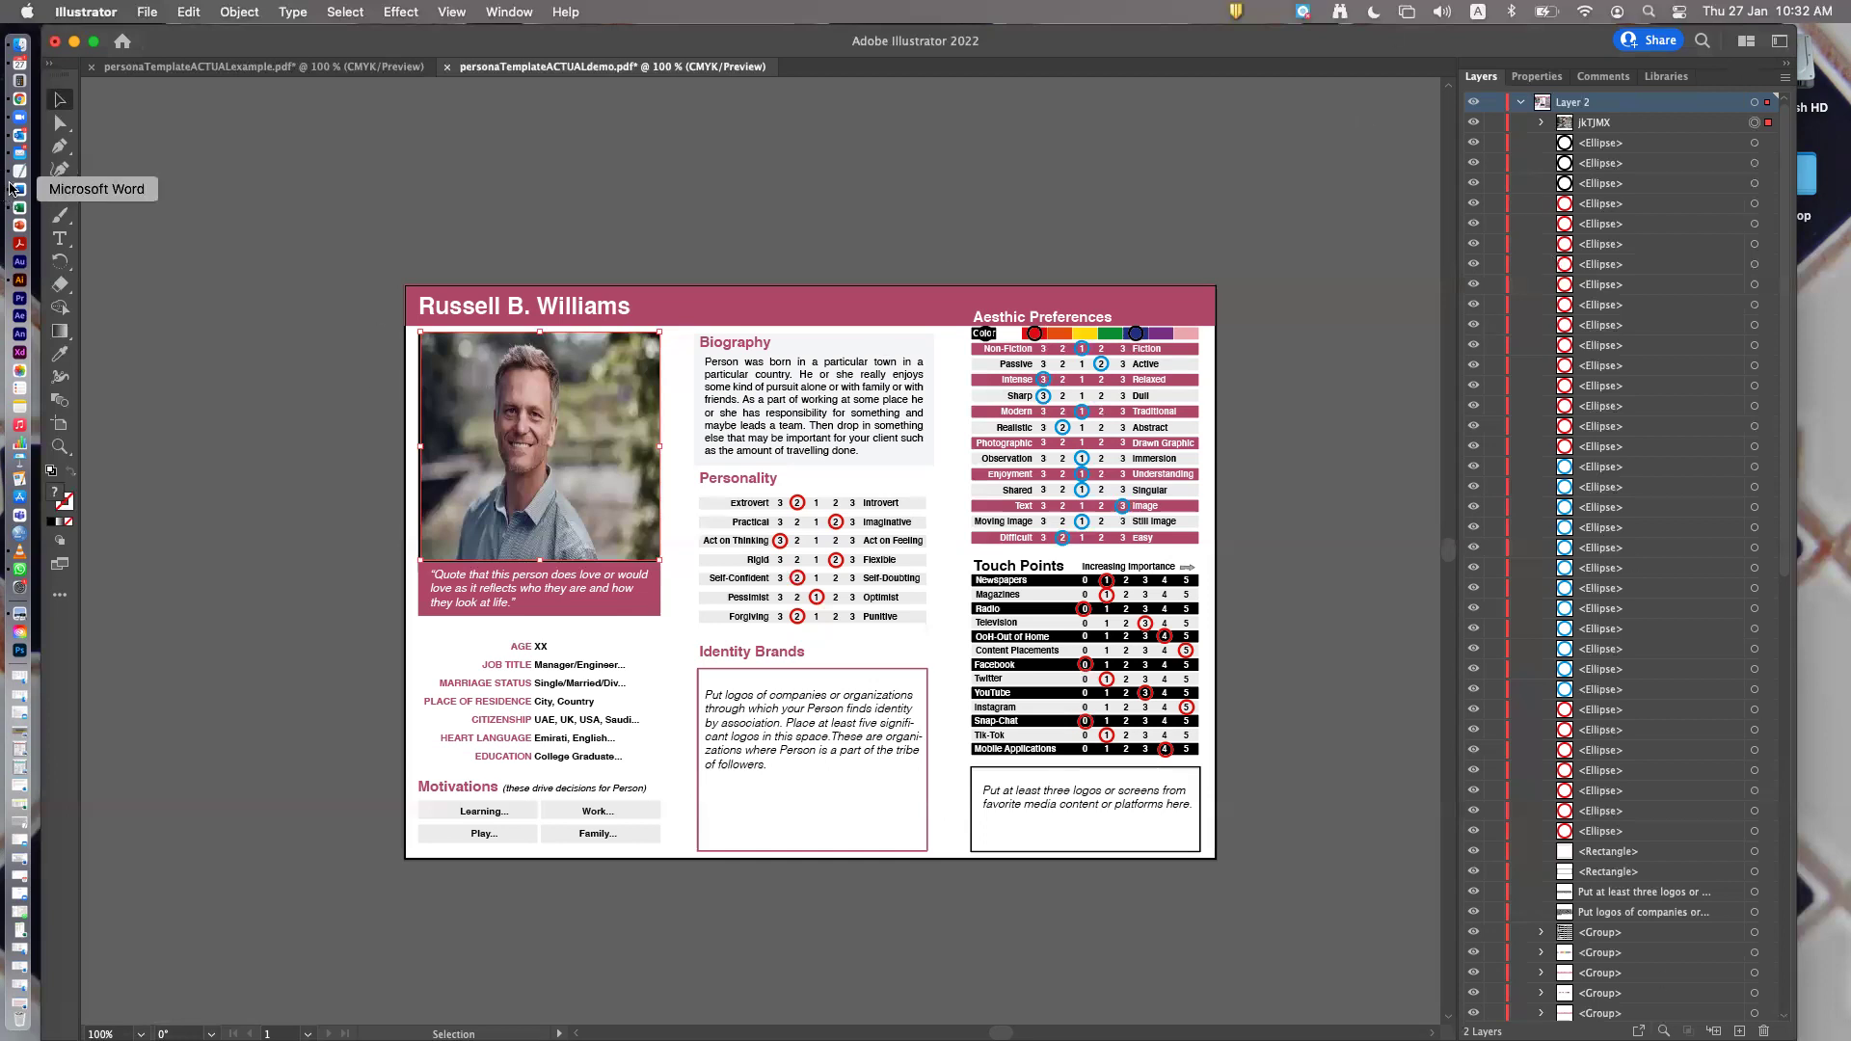
# Back in Chrome's image results, preview one of the result images larger
pyautogui.click(20, 99)
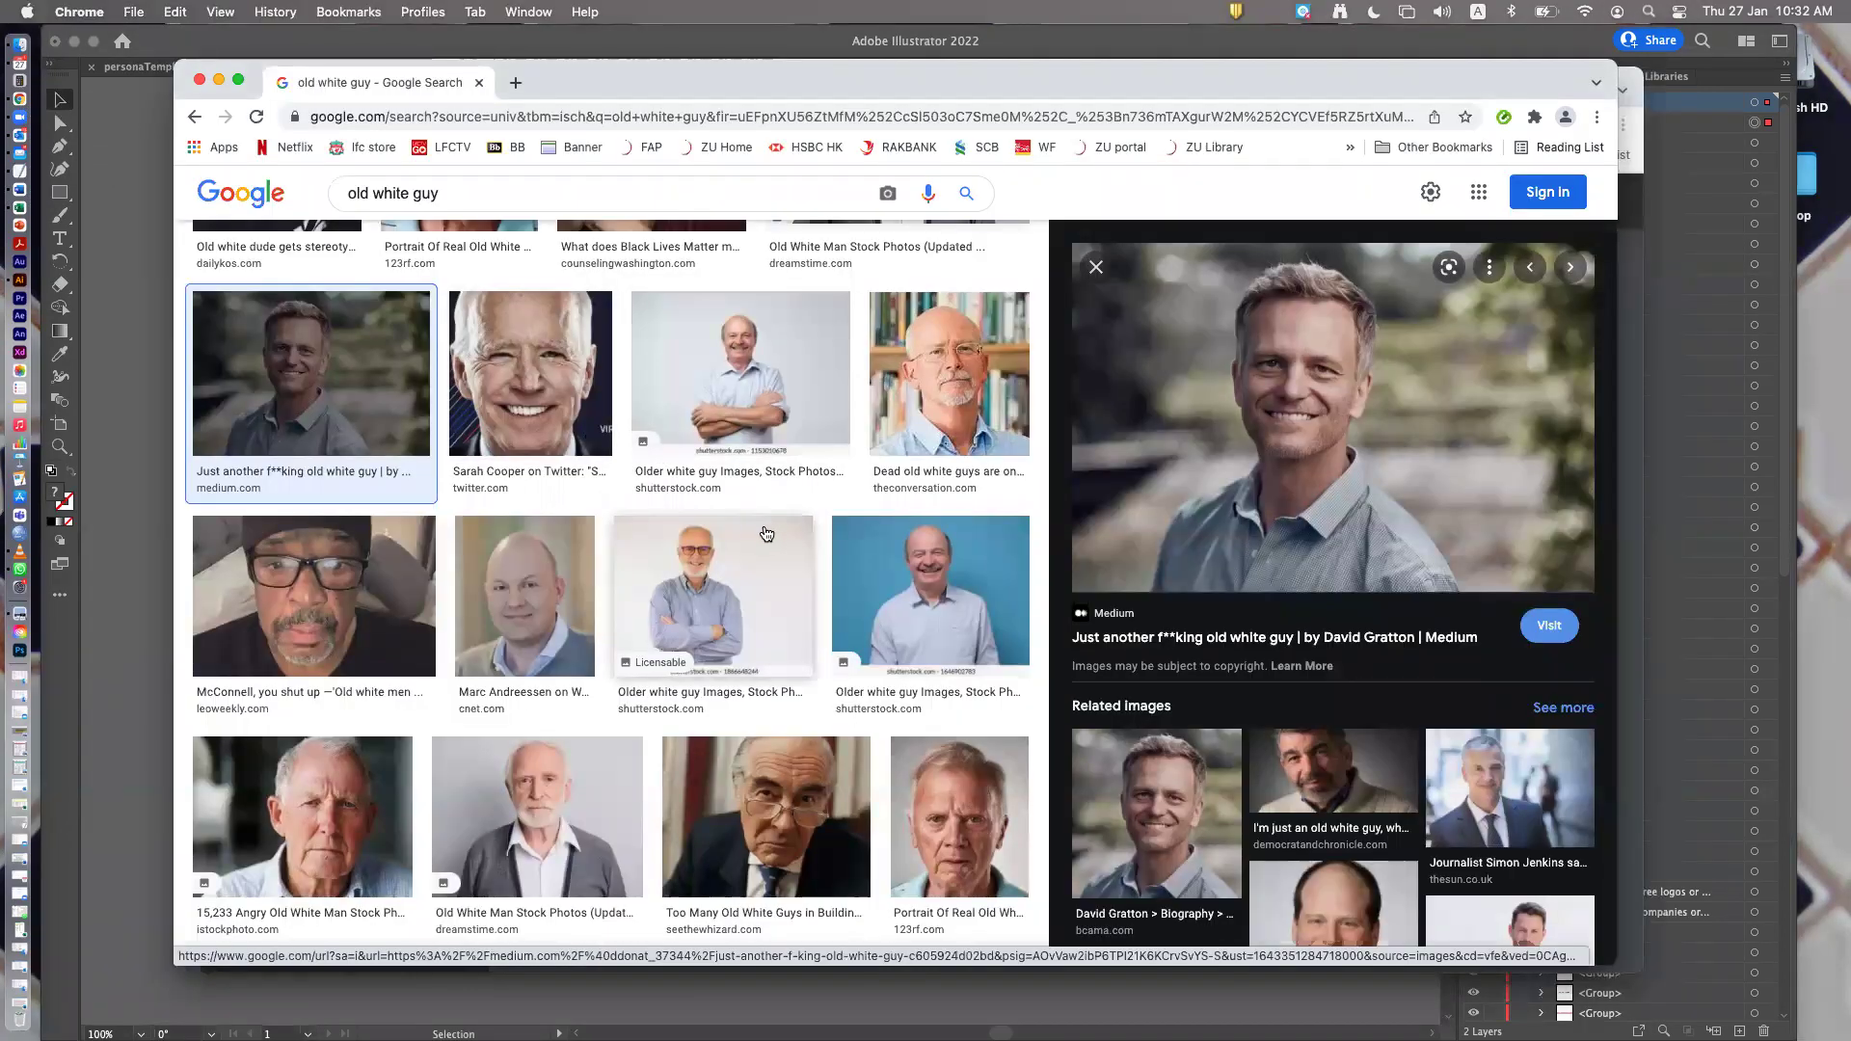
pyautogui.scroll(-3, 766, 533)
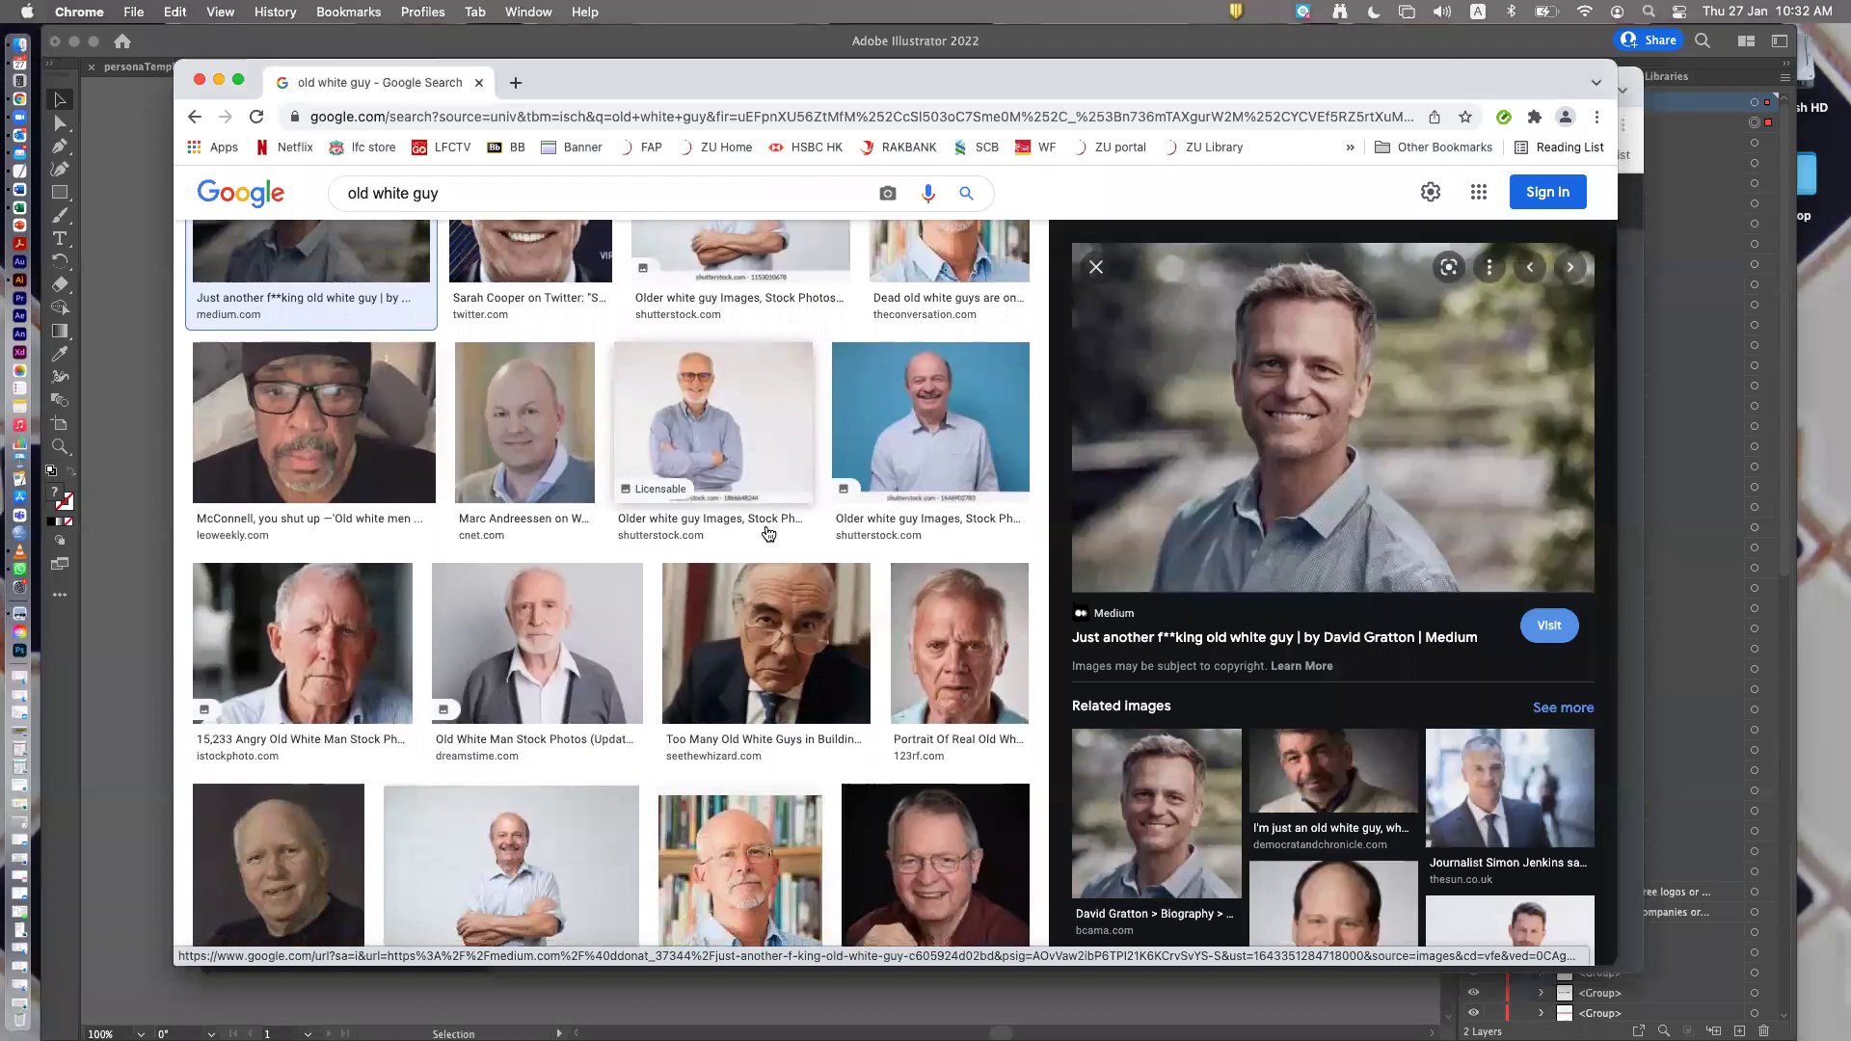
pyautogui.scroll(1, 768, 533)
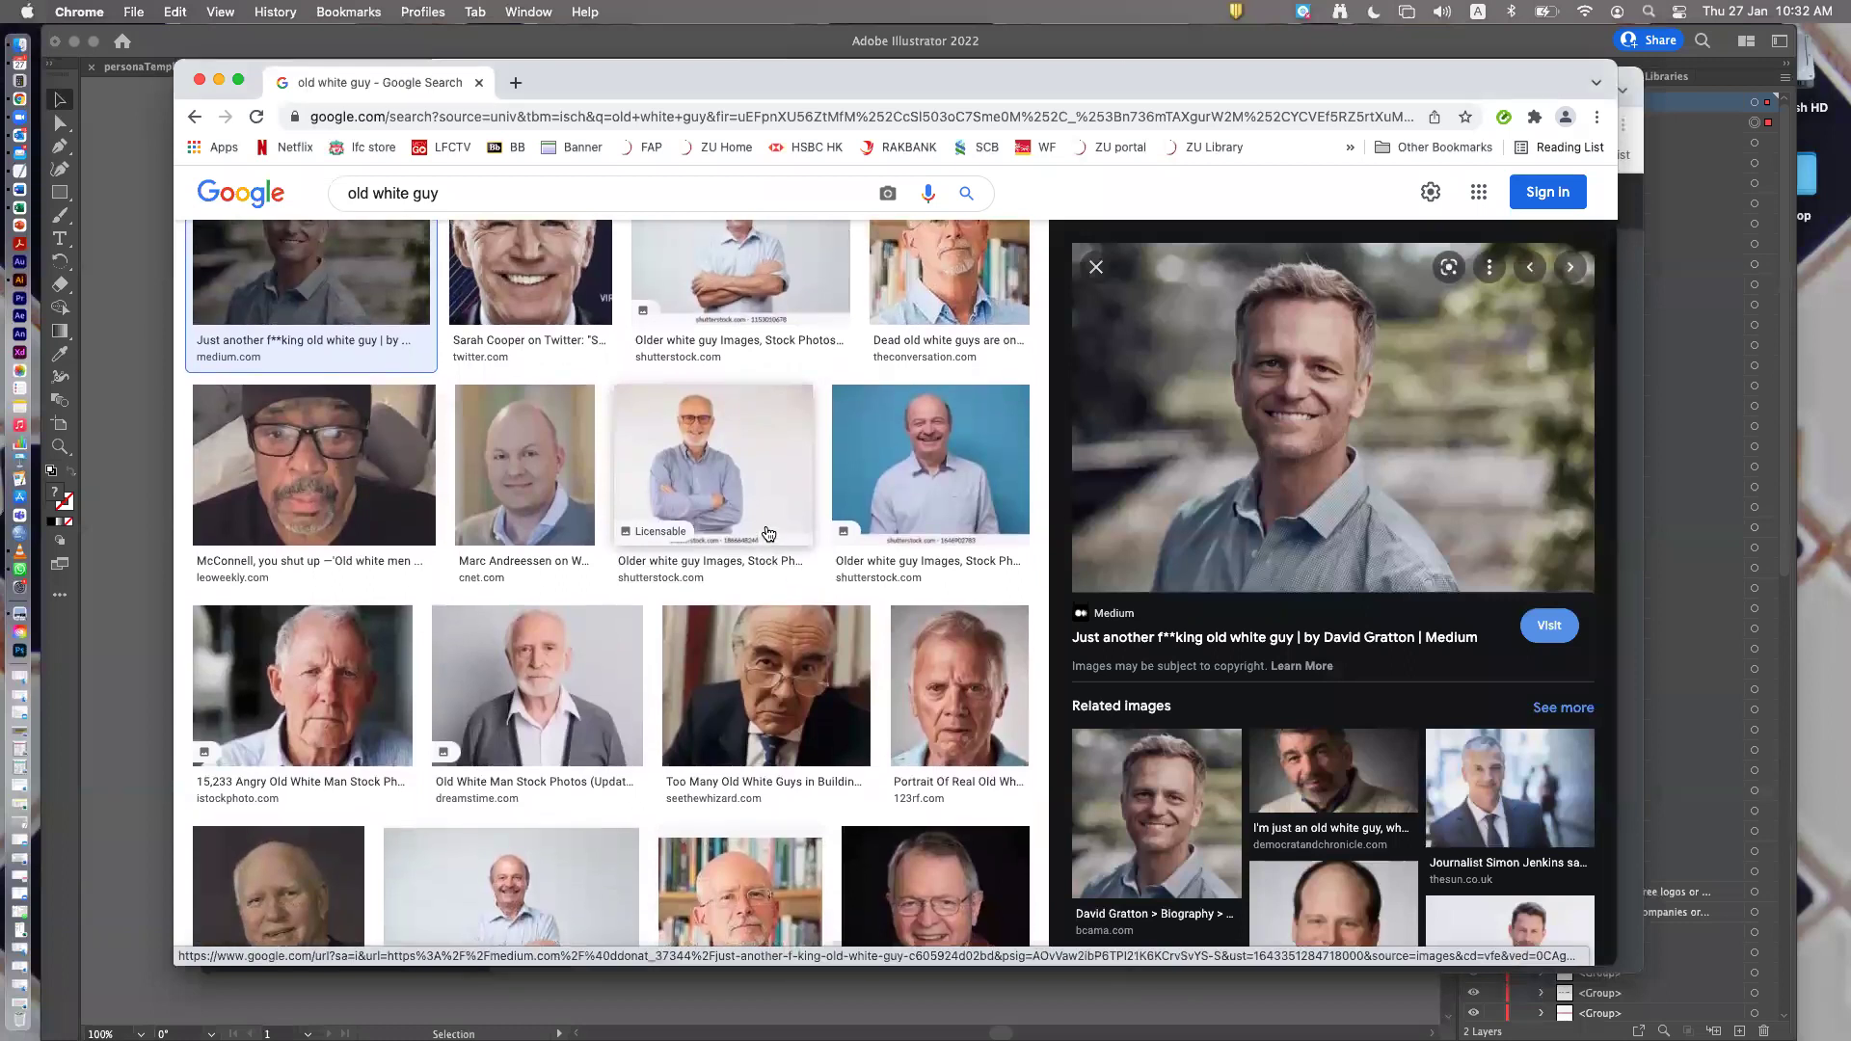
pyautogui.scroll(-3, 766, 530)
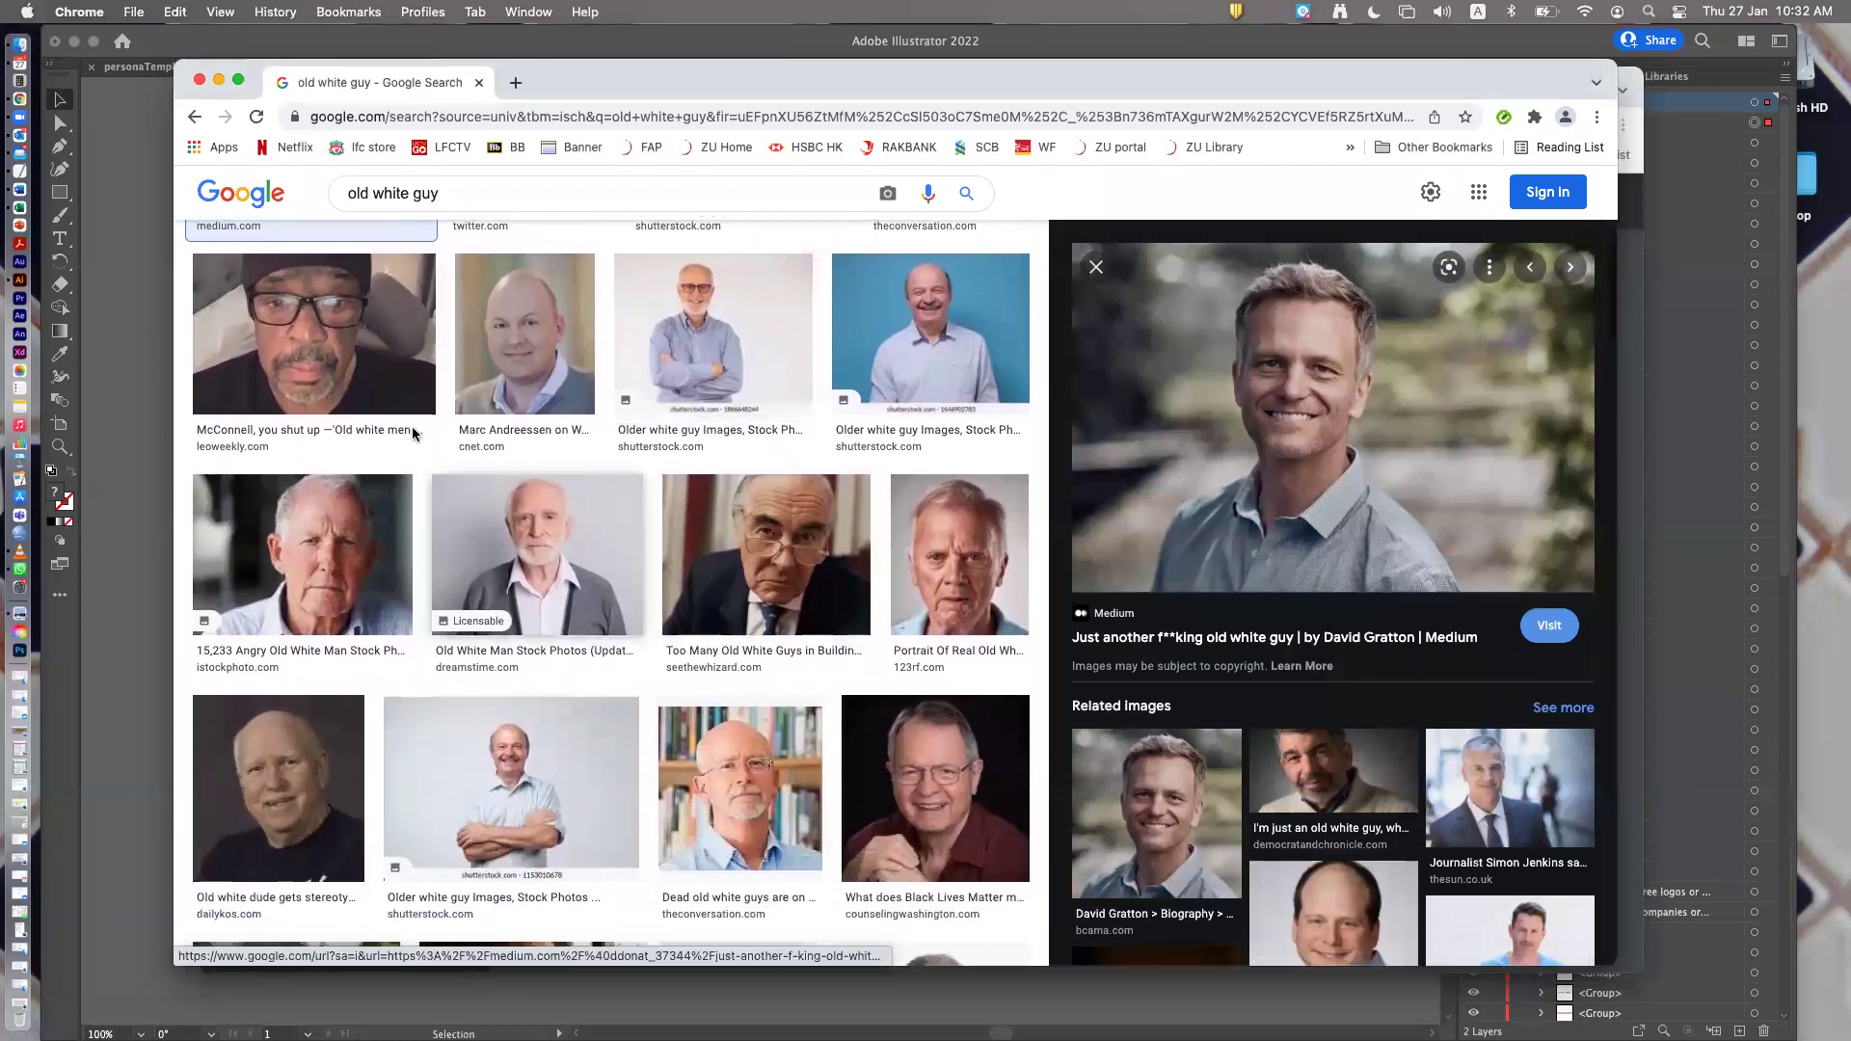
pyautogui.click(275, 348)
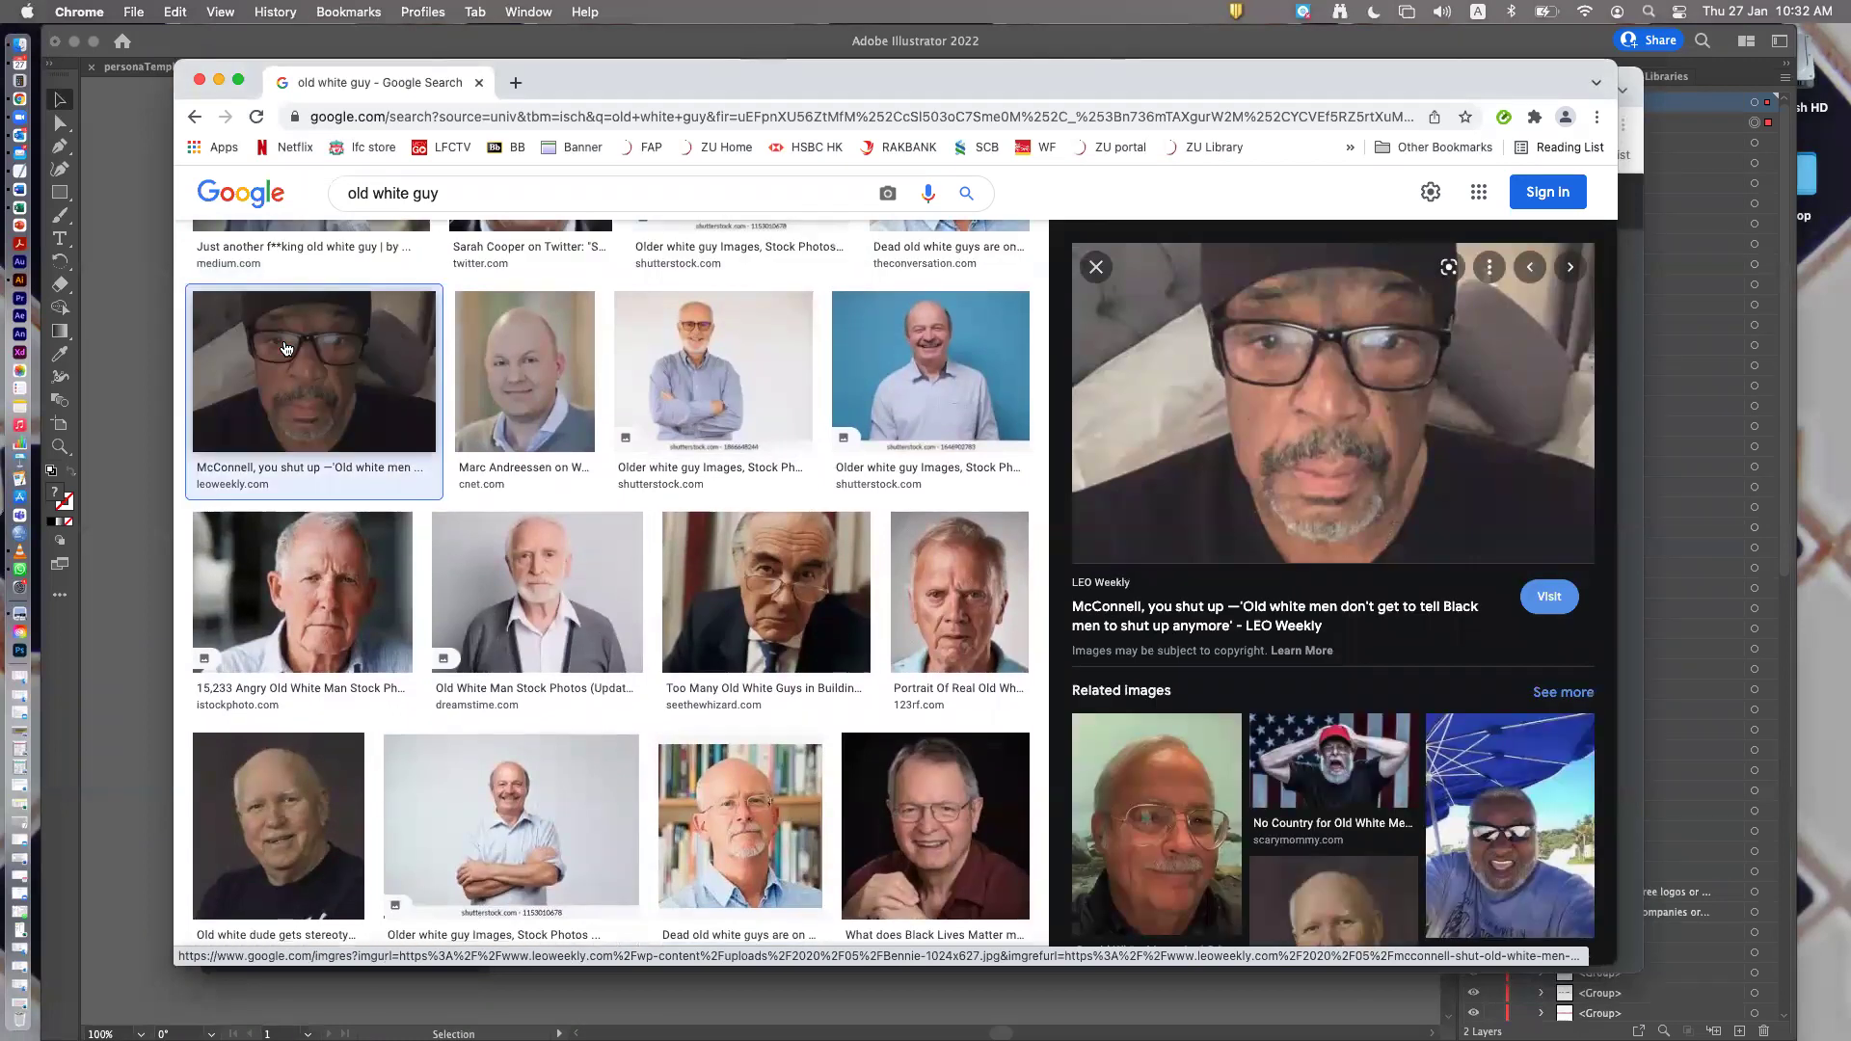
# Copy the photo of the bald older man with glasses and switch back to Illustrator
pyautogui.scroll(-2, 331, 359)
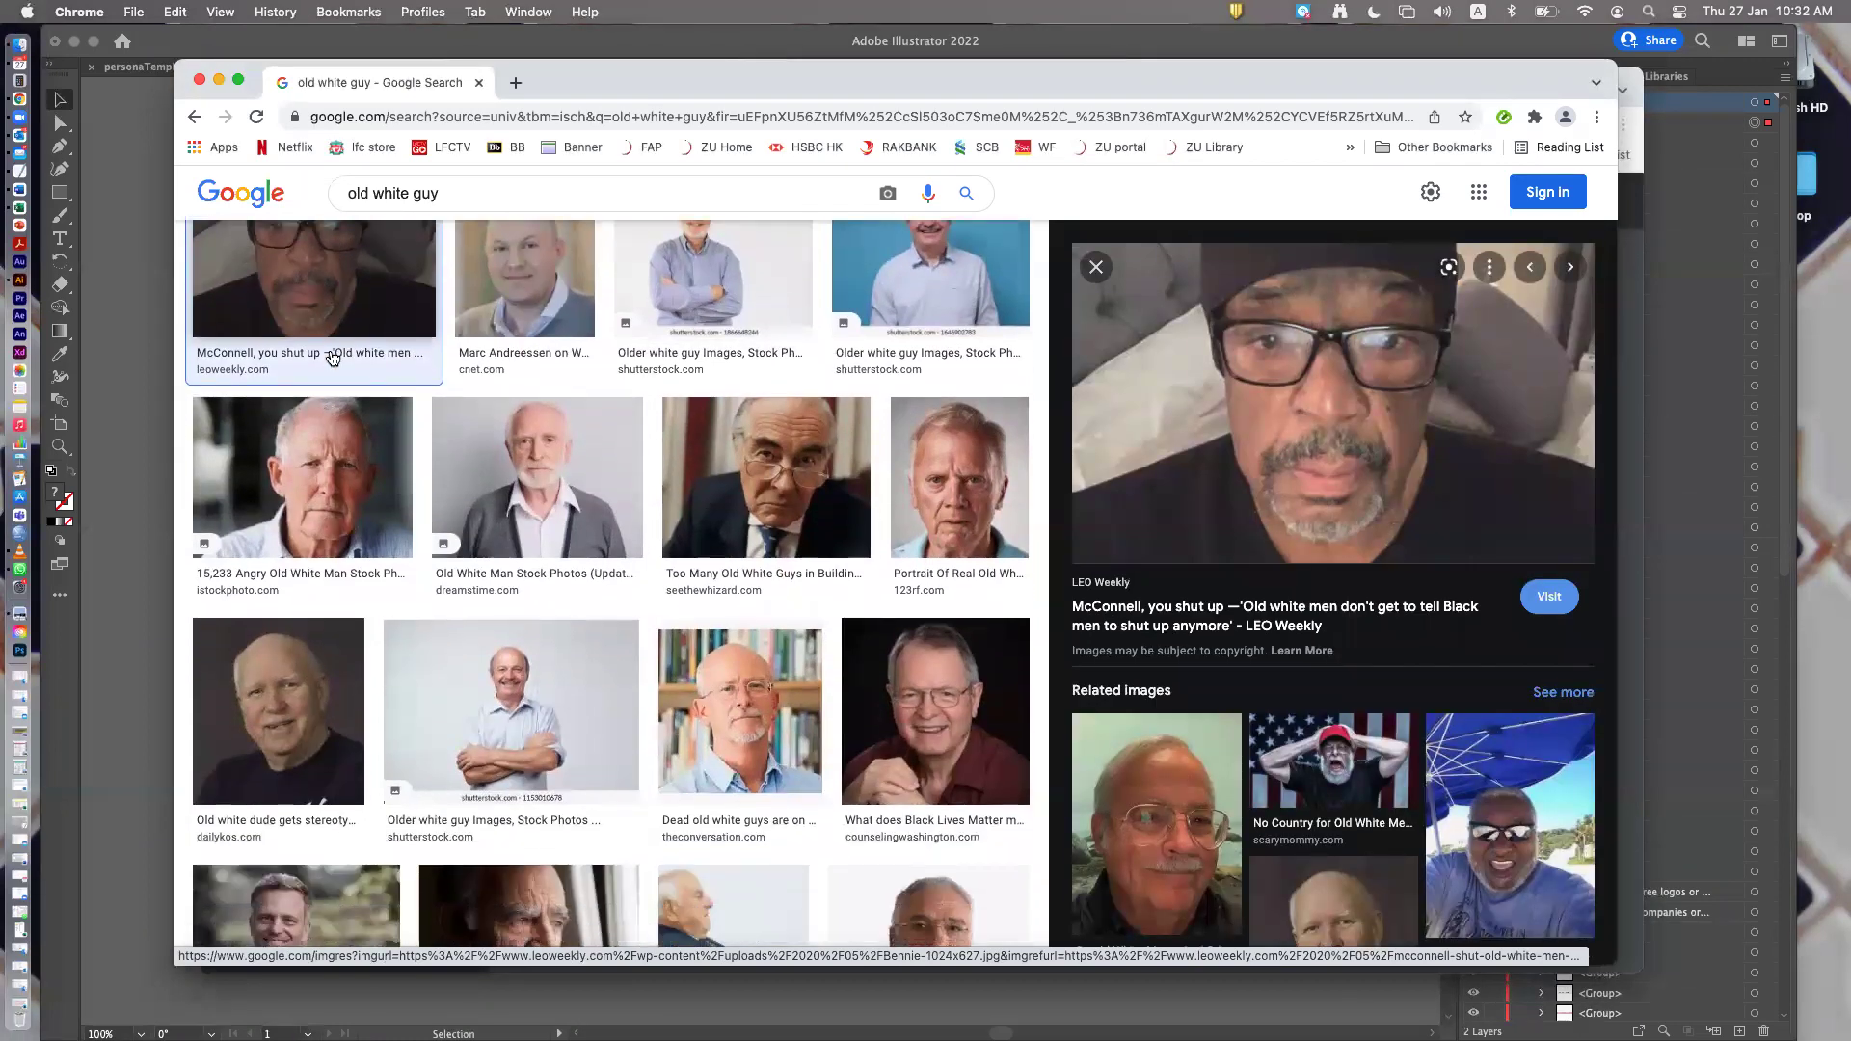
pyautogui.click(780, 758)
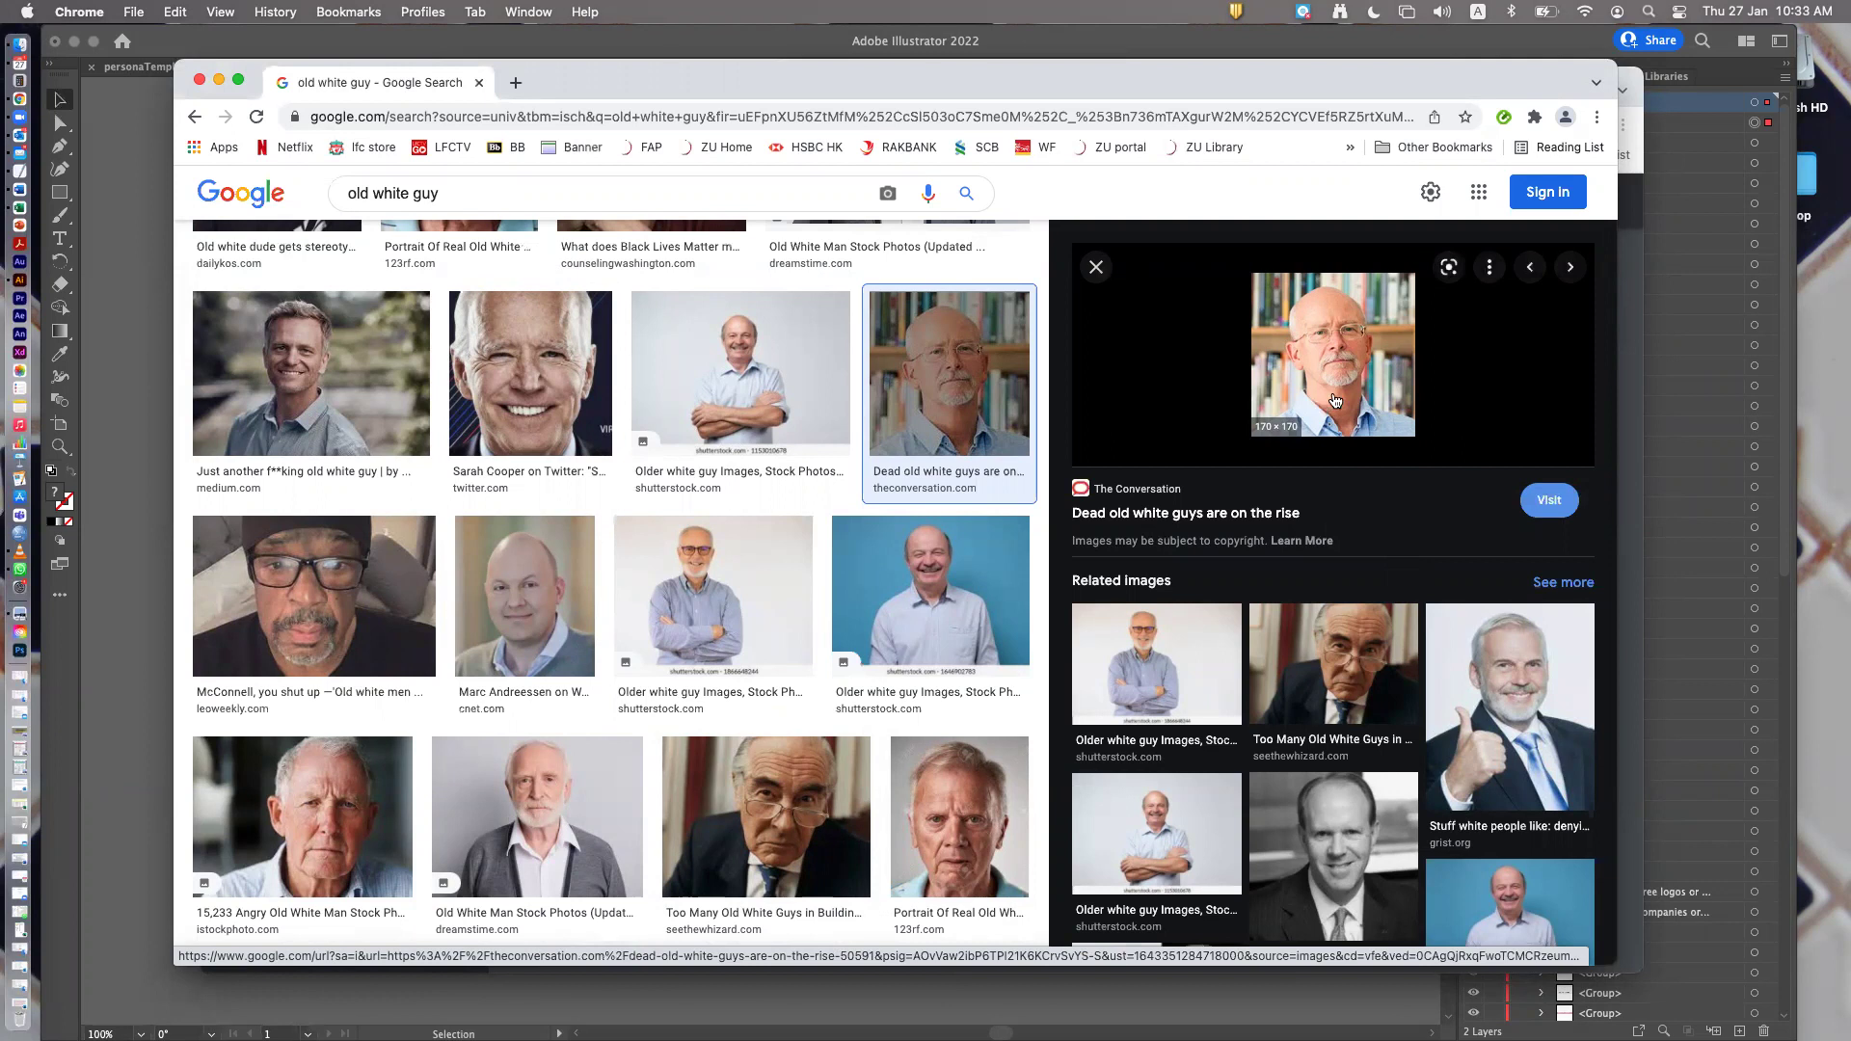
pyautogui.rightClick(1349, 369)
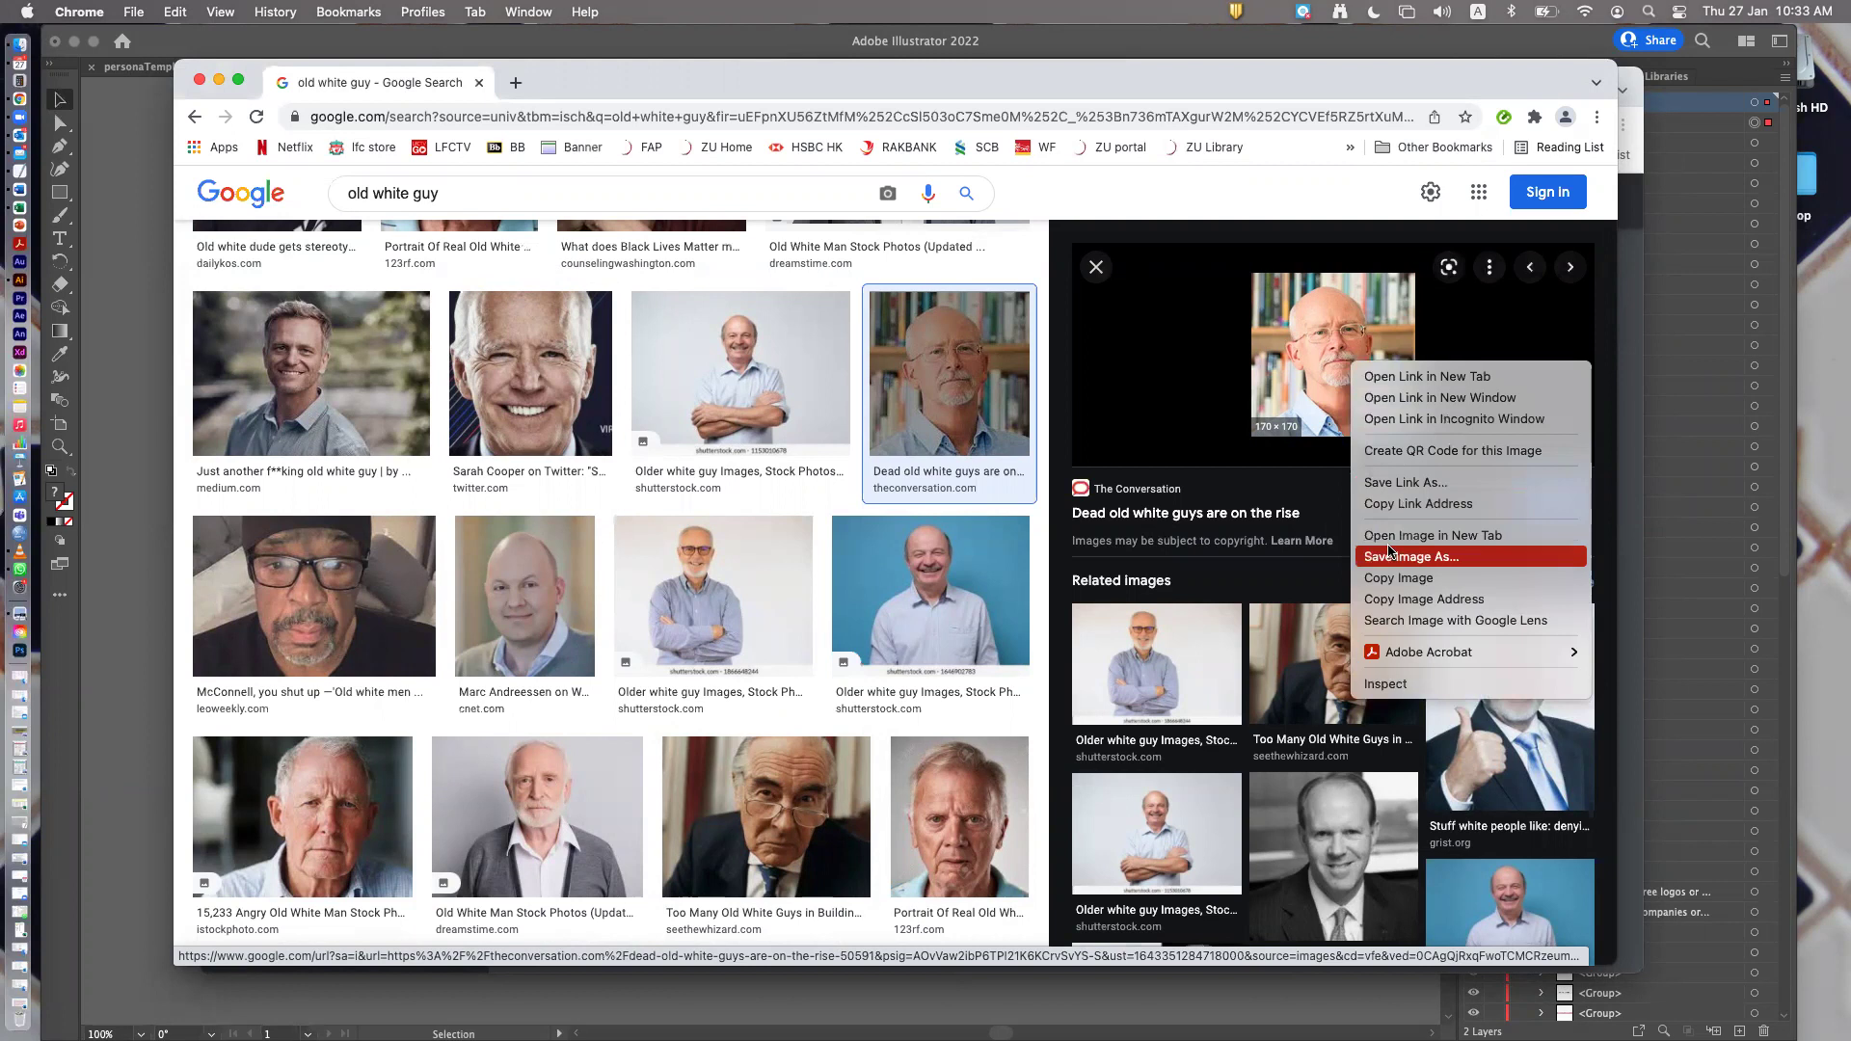
pyautogui.click(1395, 577)
pyautogui.press('super+Tab')
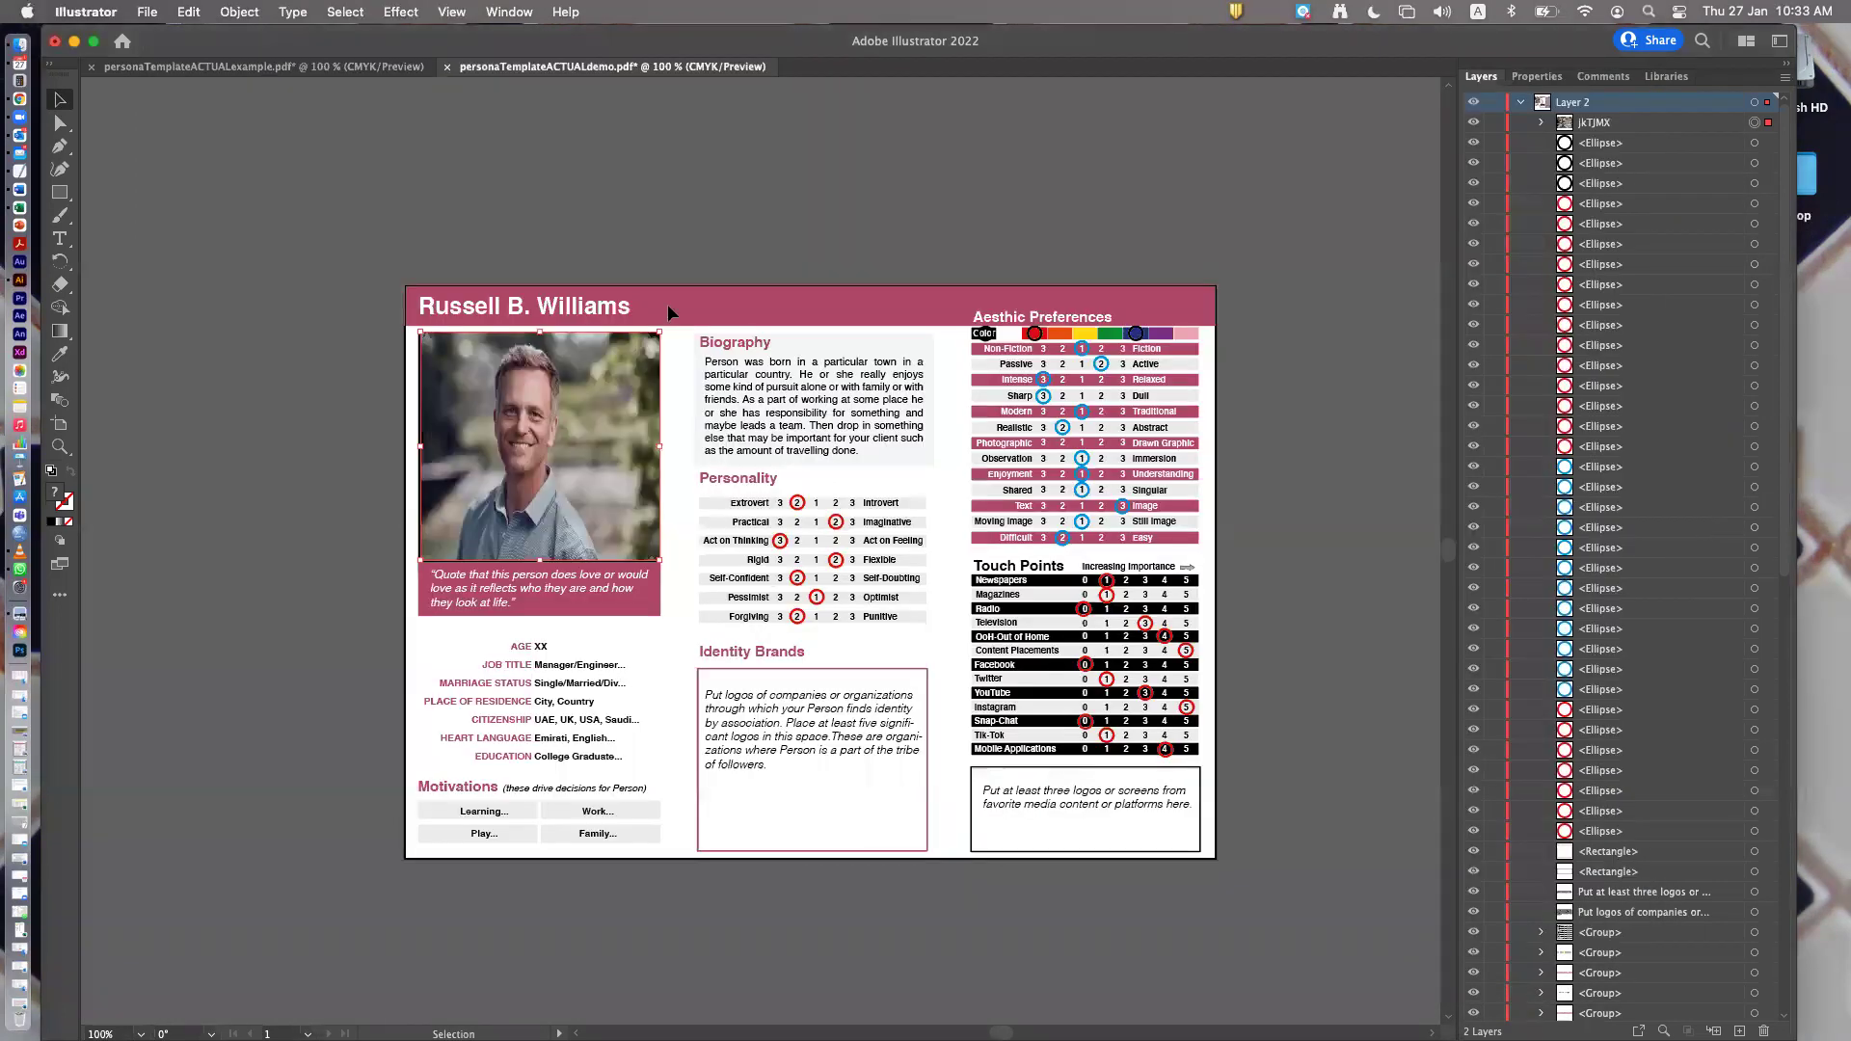
# Paste the older man's photo and set it beside the page
pyautogui.click(185, 12)
pyautogui.click(212, 135)
pyautogui.moveTo(748, 536); pyautogui.dragTo(284, 407)
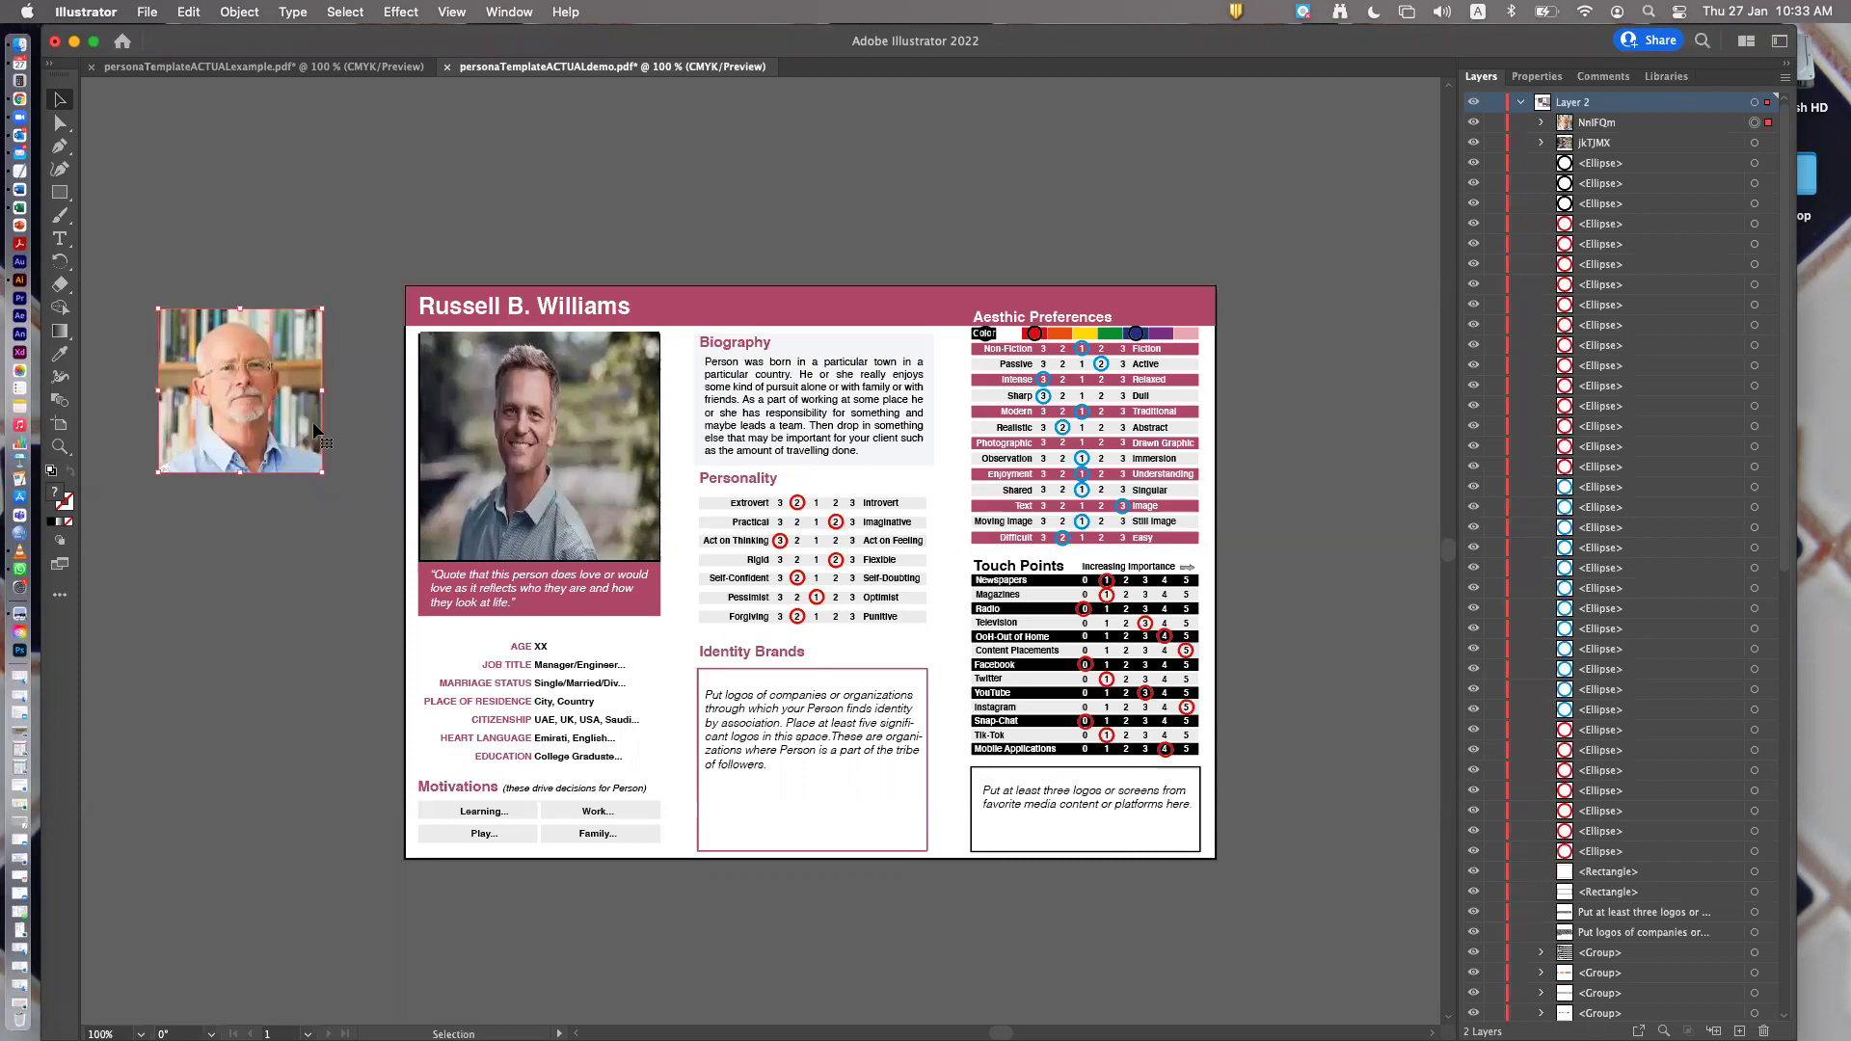
# Swap the portraits: place and enlarge the older man's photo in the box, moving the smiling man's photo left of the page
pyautogui.moveTo(480, 438); pyautogui.dragTo(781, 223)
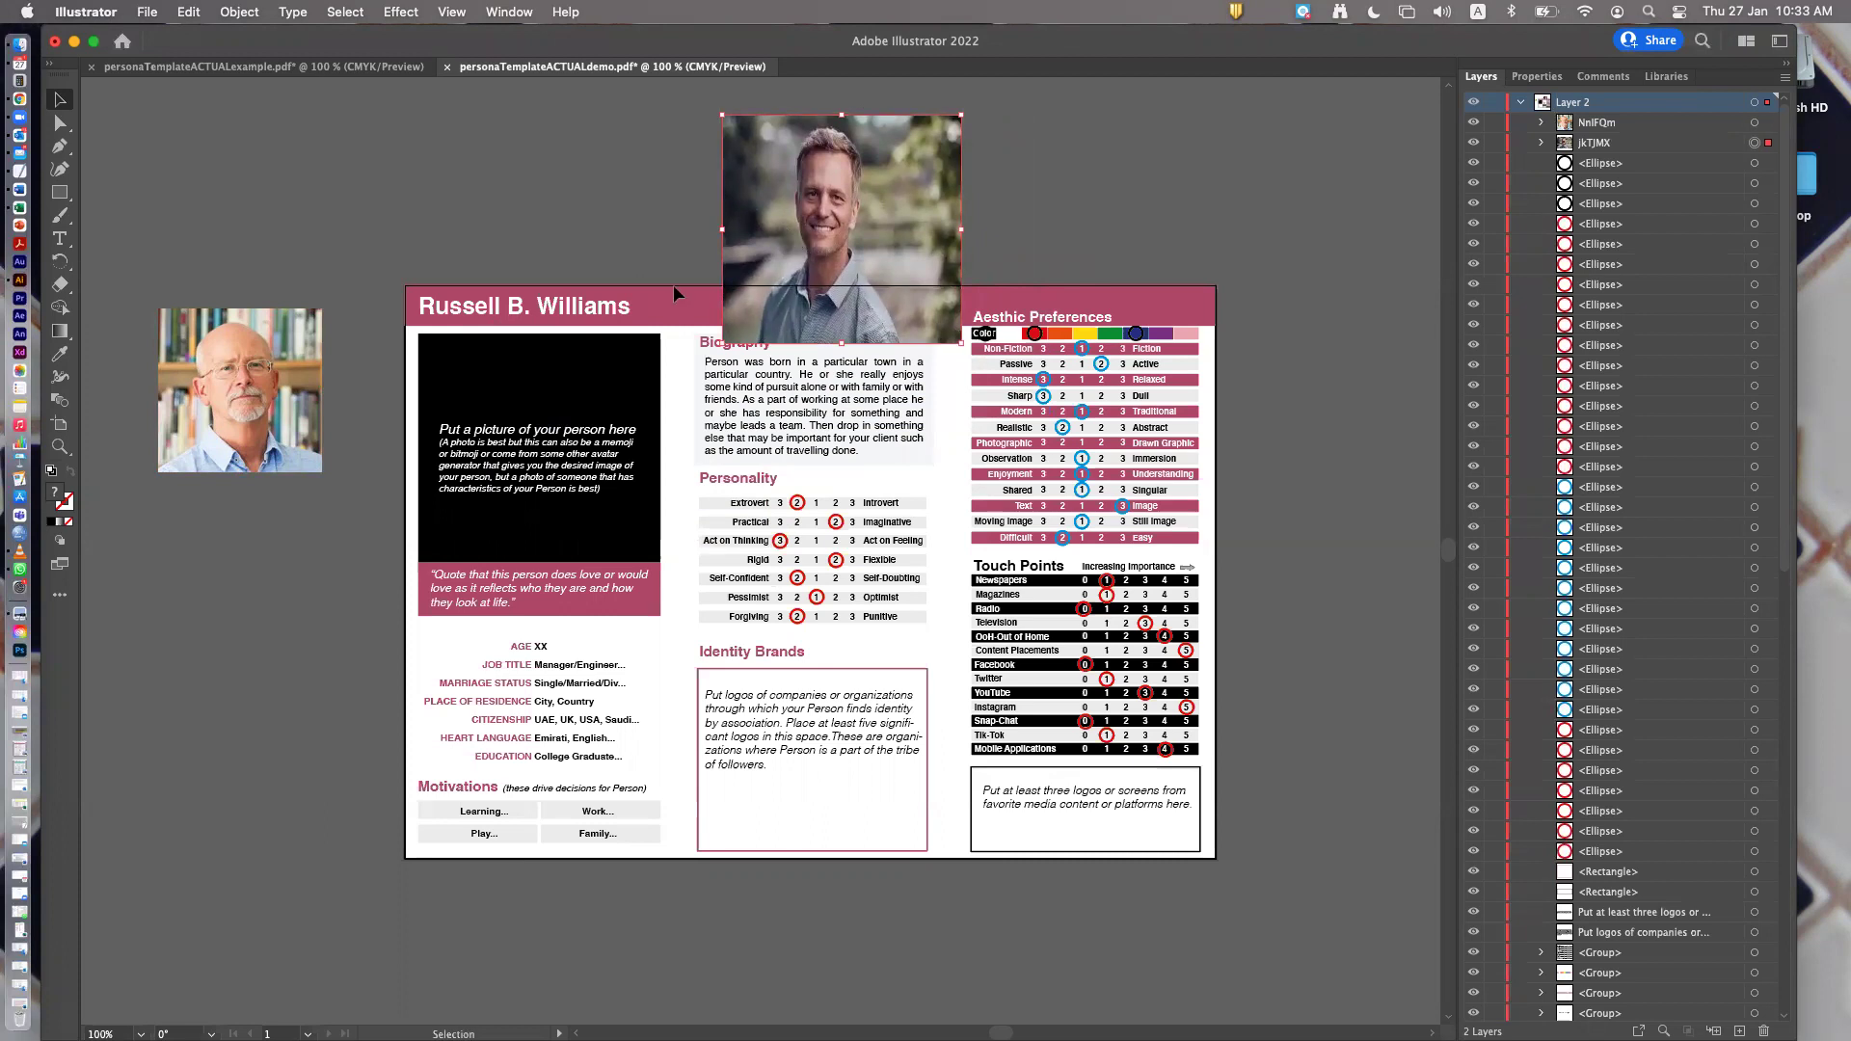
pyautogui.moveTo(267, 382); pyautogui.dragTo(505, 401)
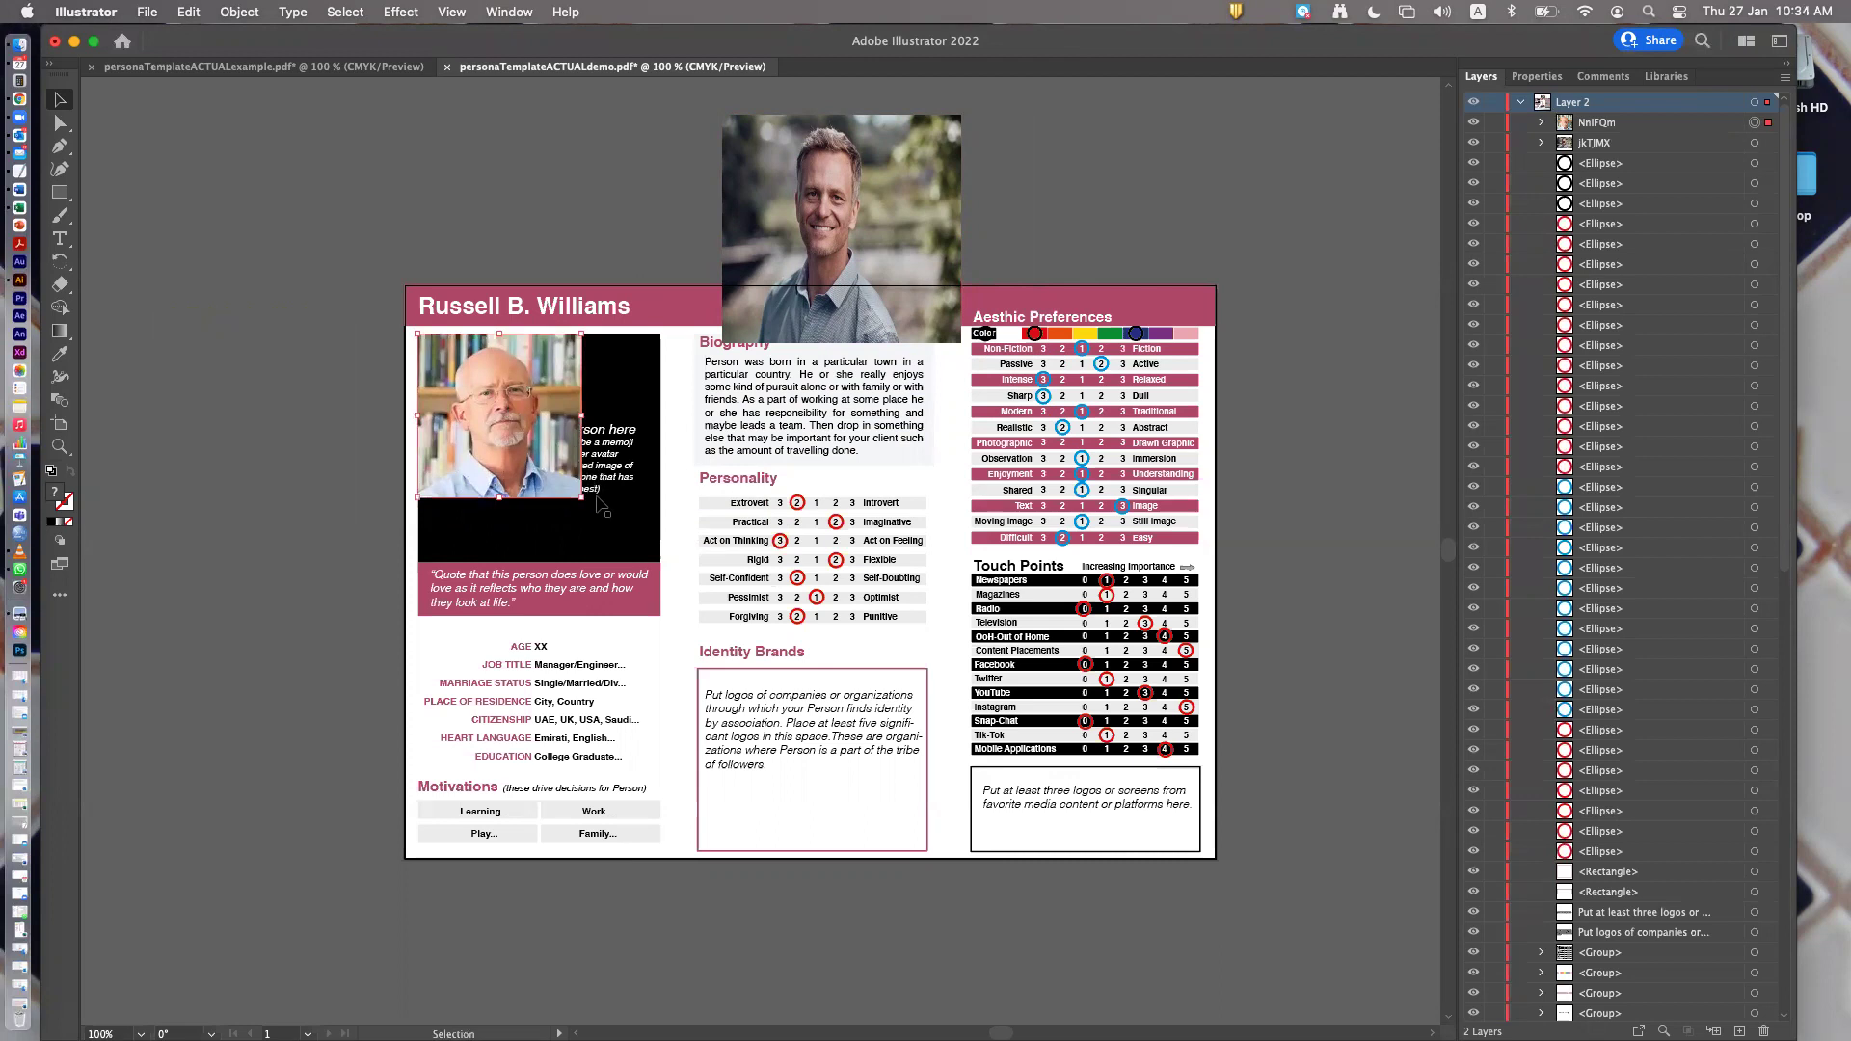
pyautogui.moveTo(583, 498); pyautogui.dragTo(662, 563)
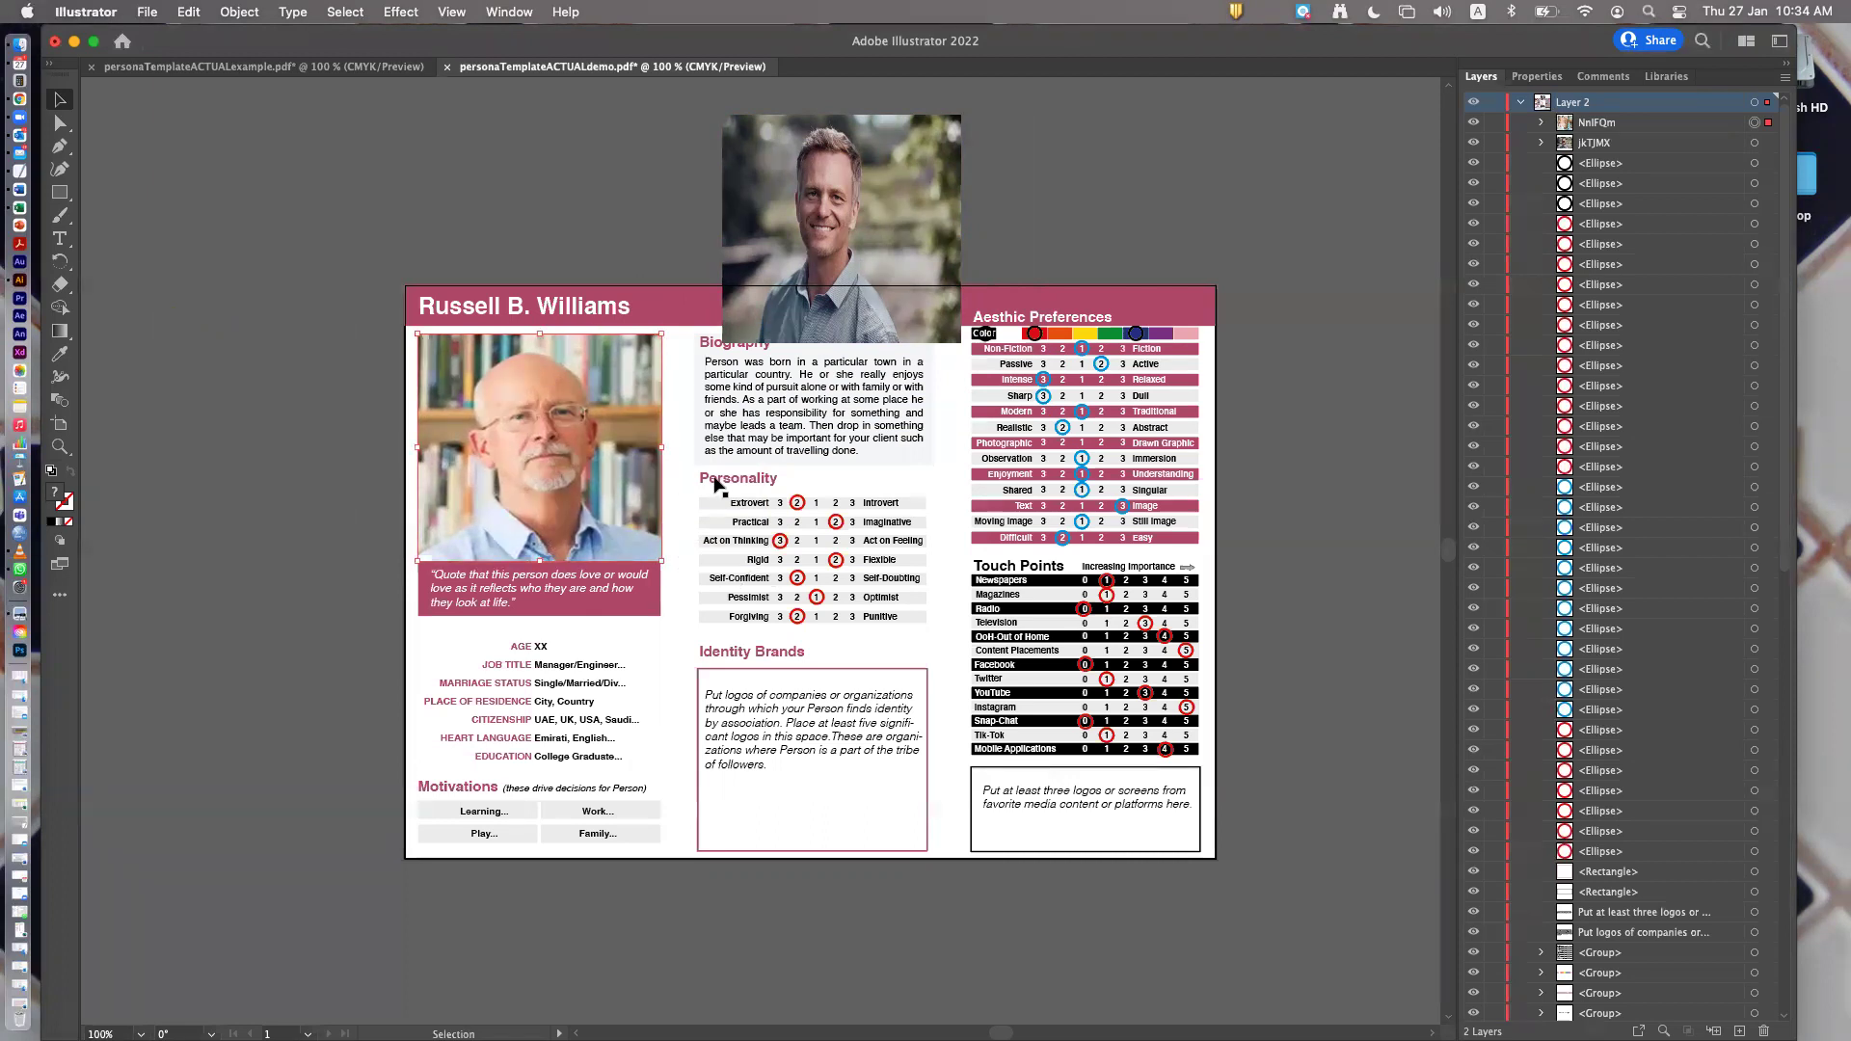
pyautogui.moveTo(828, 176); pyautogui.dragTo(263, 398)
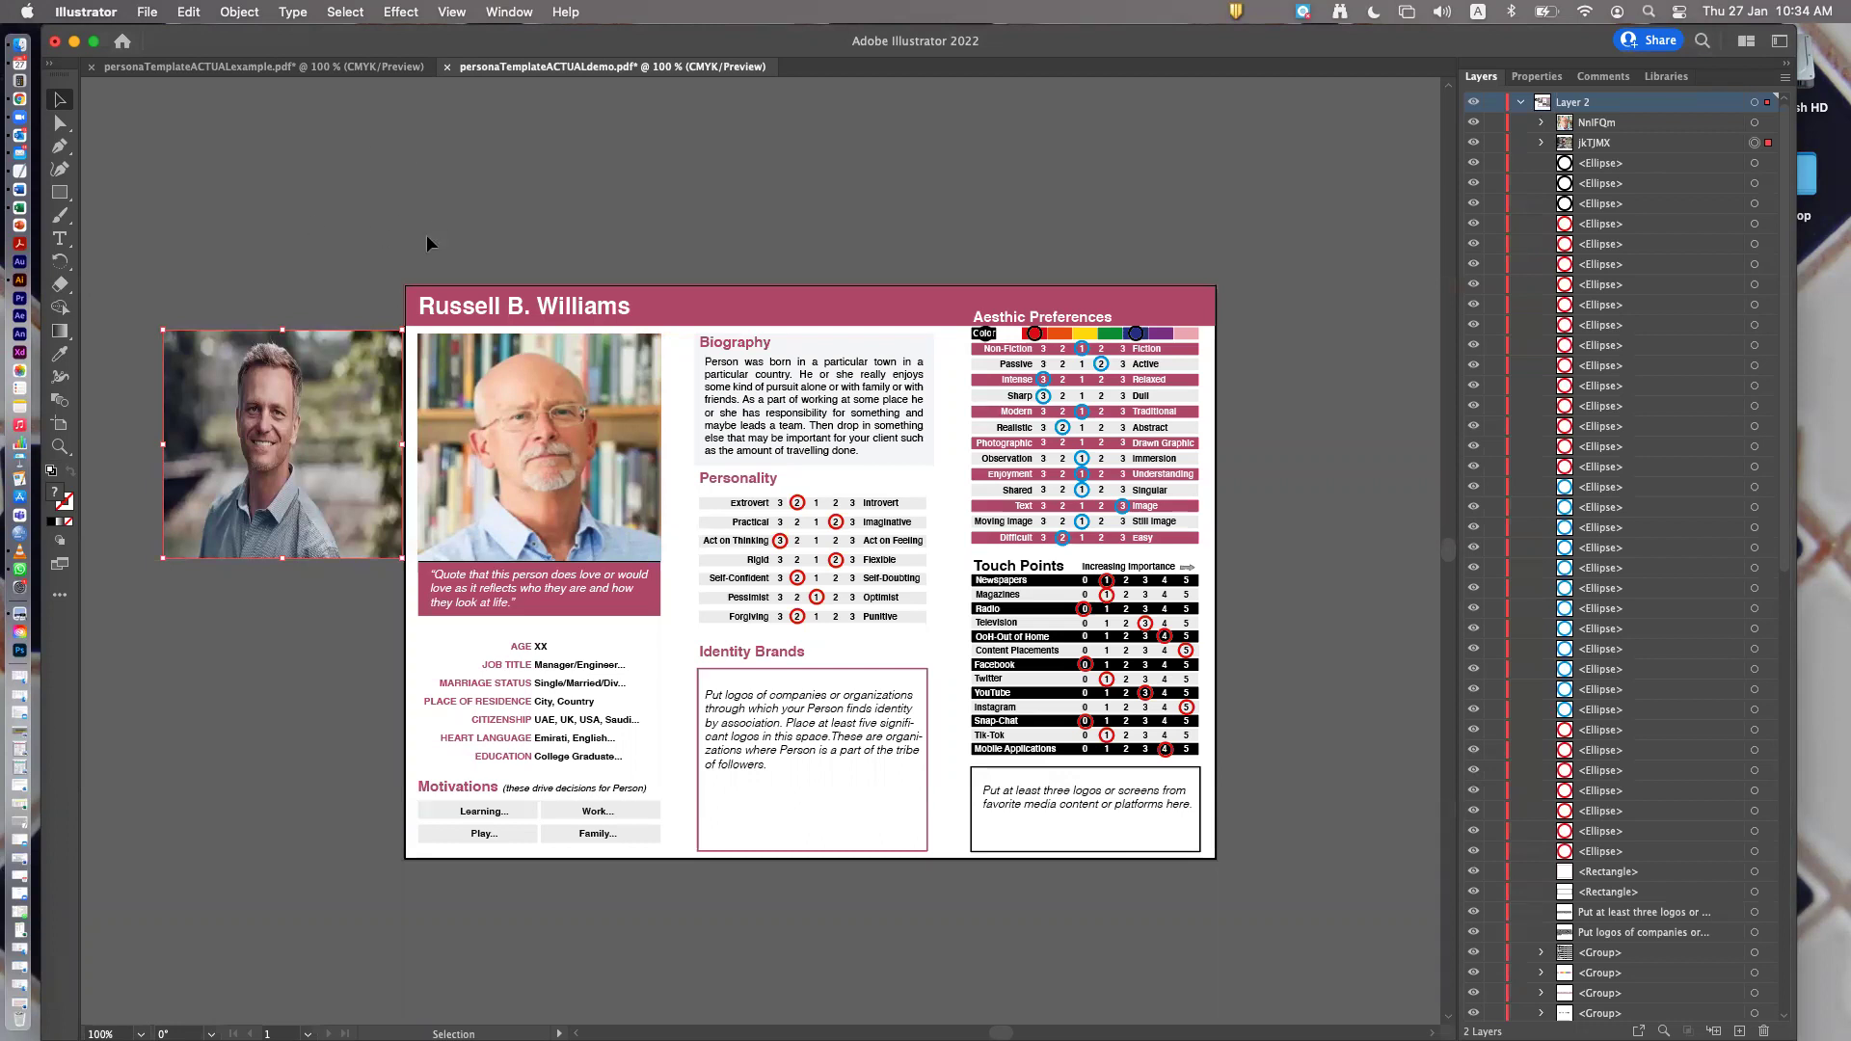
# Zoom in step by step on the two portraits until individual pixels are visible
pyautogui.click(59, 447)
pyautogui.click(423, 457)
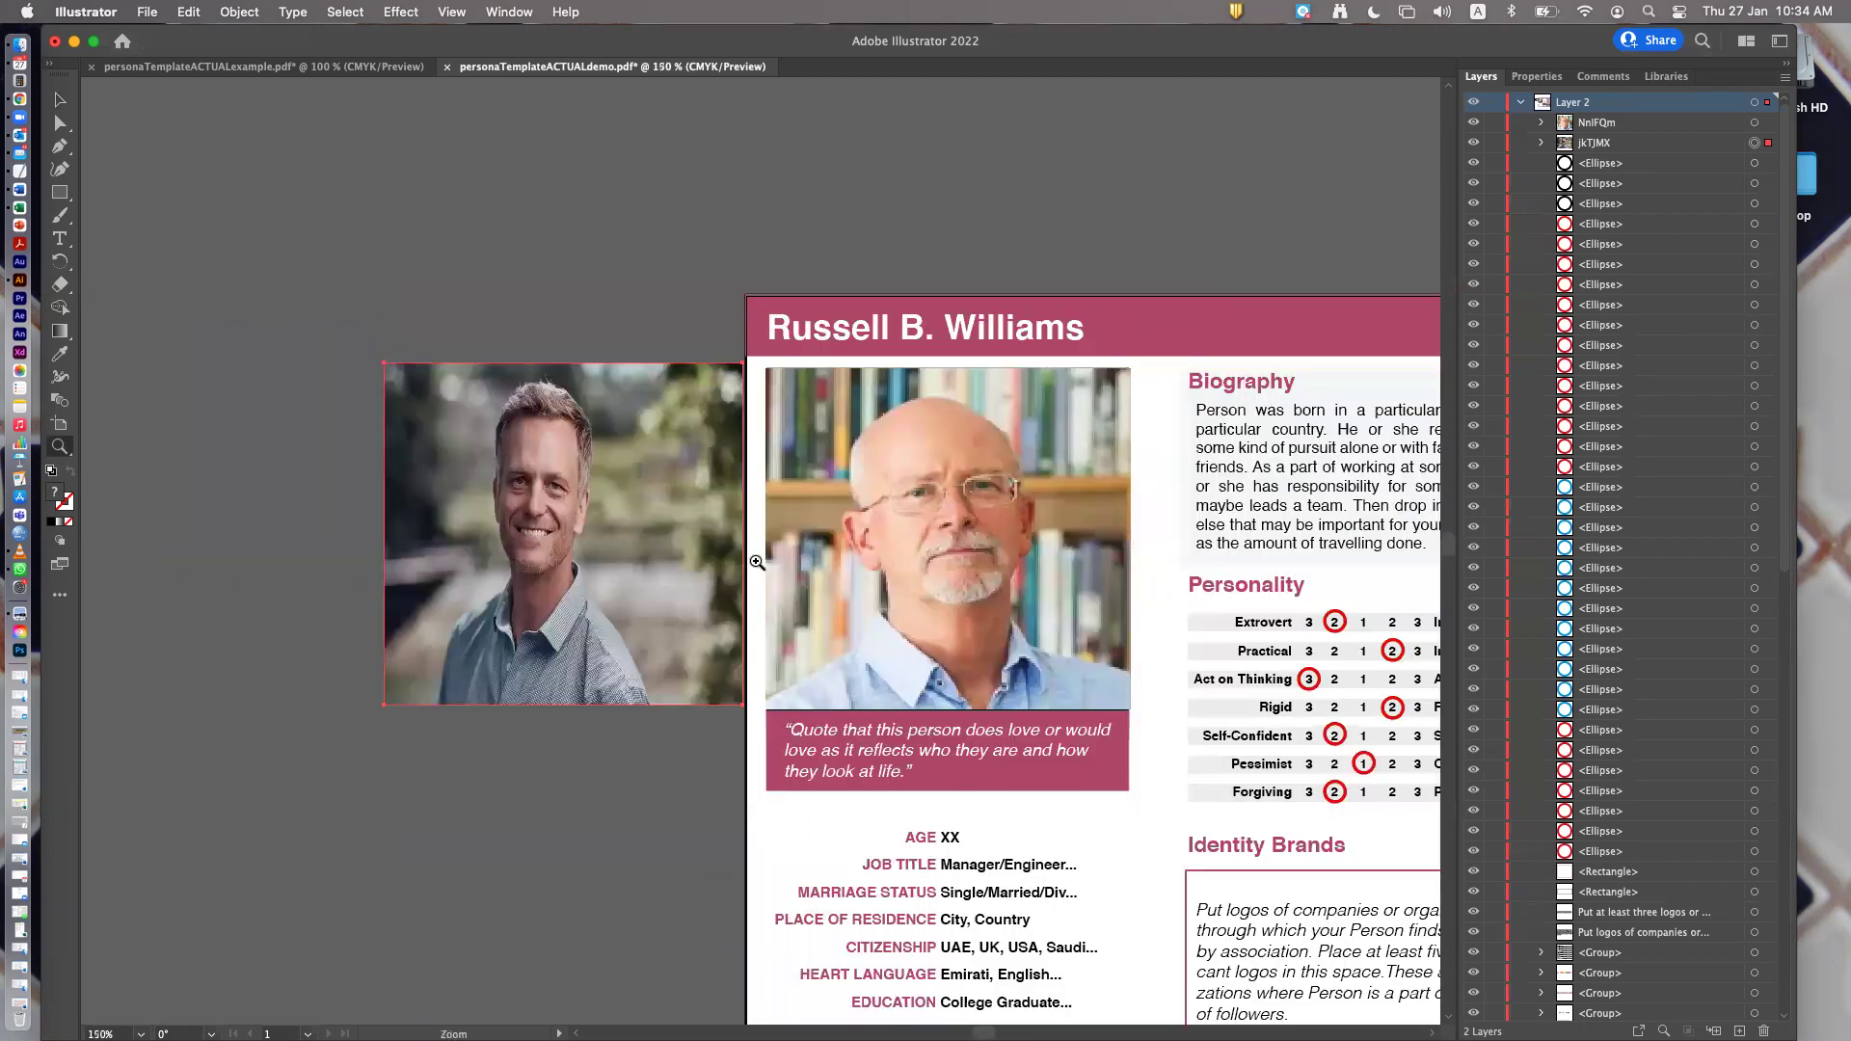
pyautogui.click(758, 564)
pyautogui.click(759, 563)
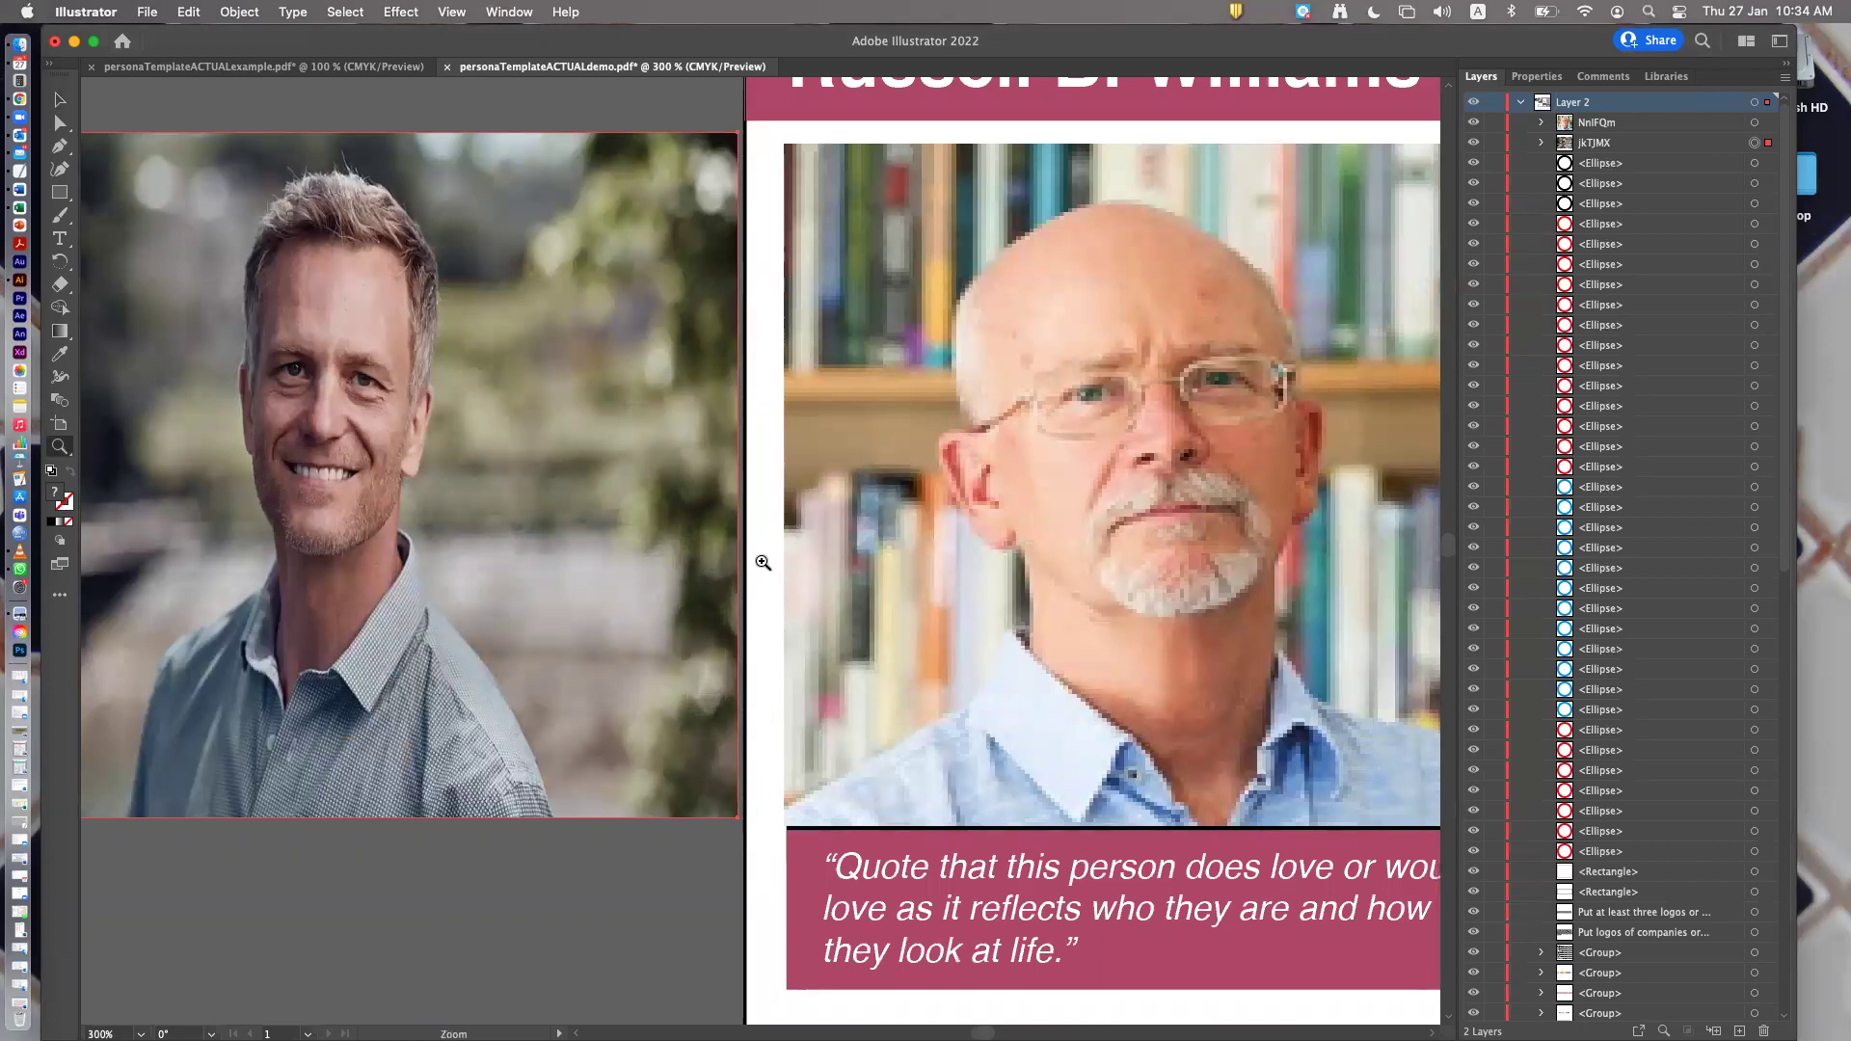
pyautogui.click(760, 563)
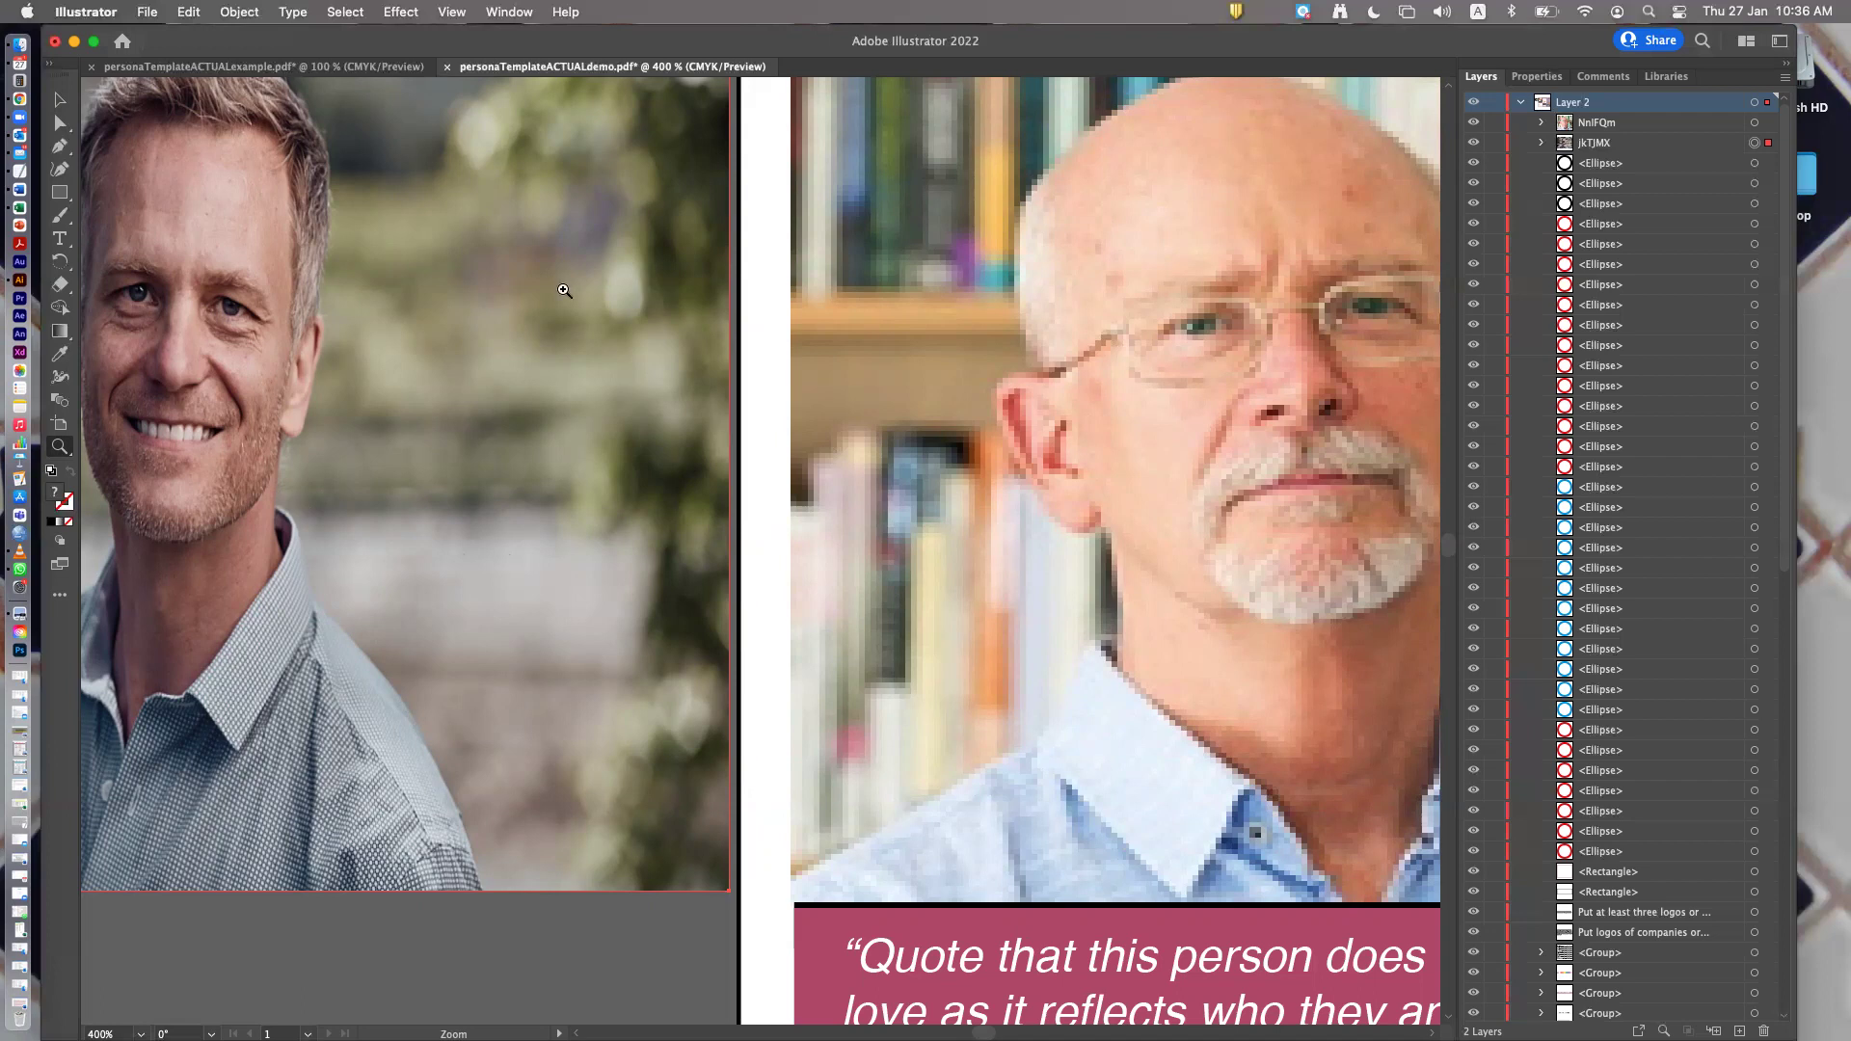
pyautogui.click(691, 403)
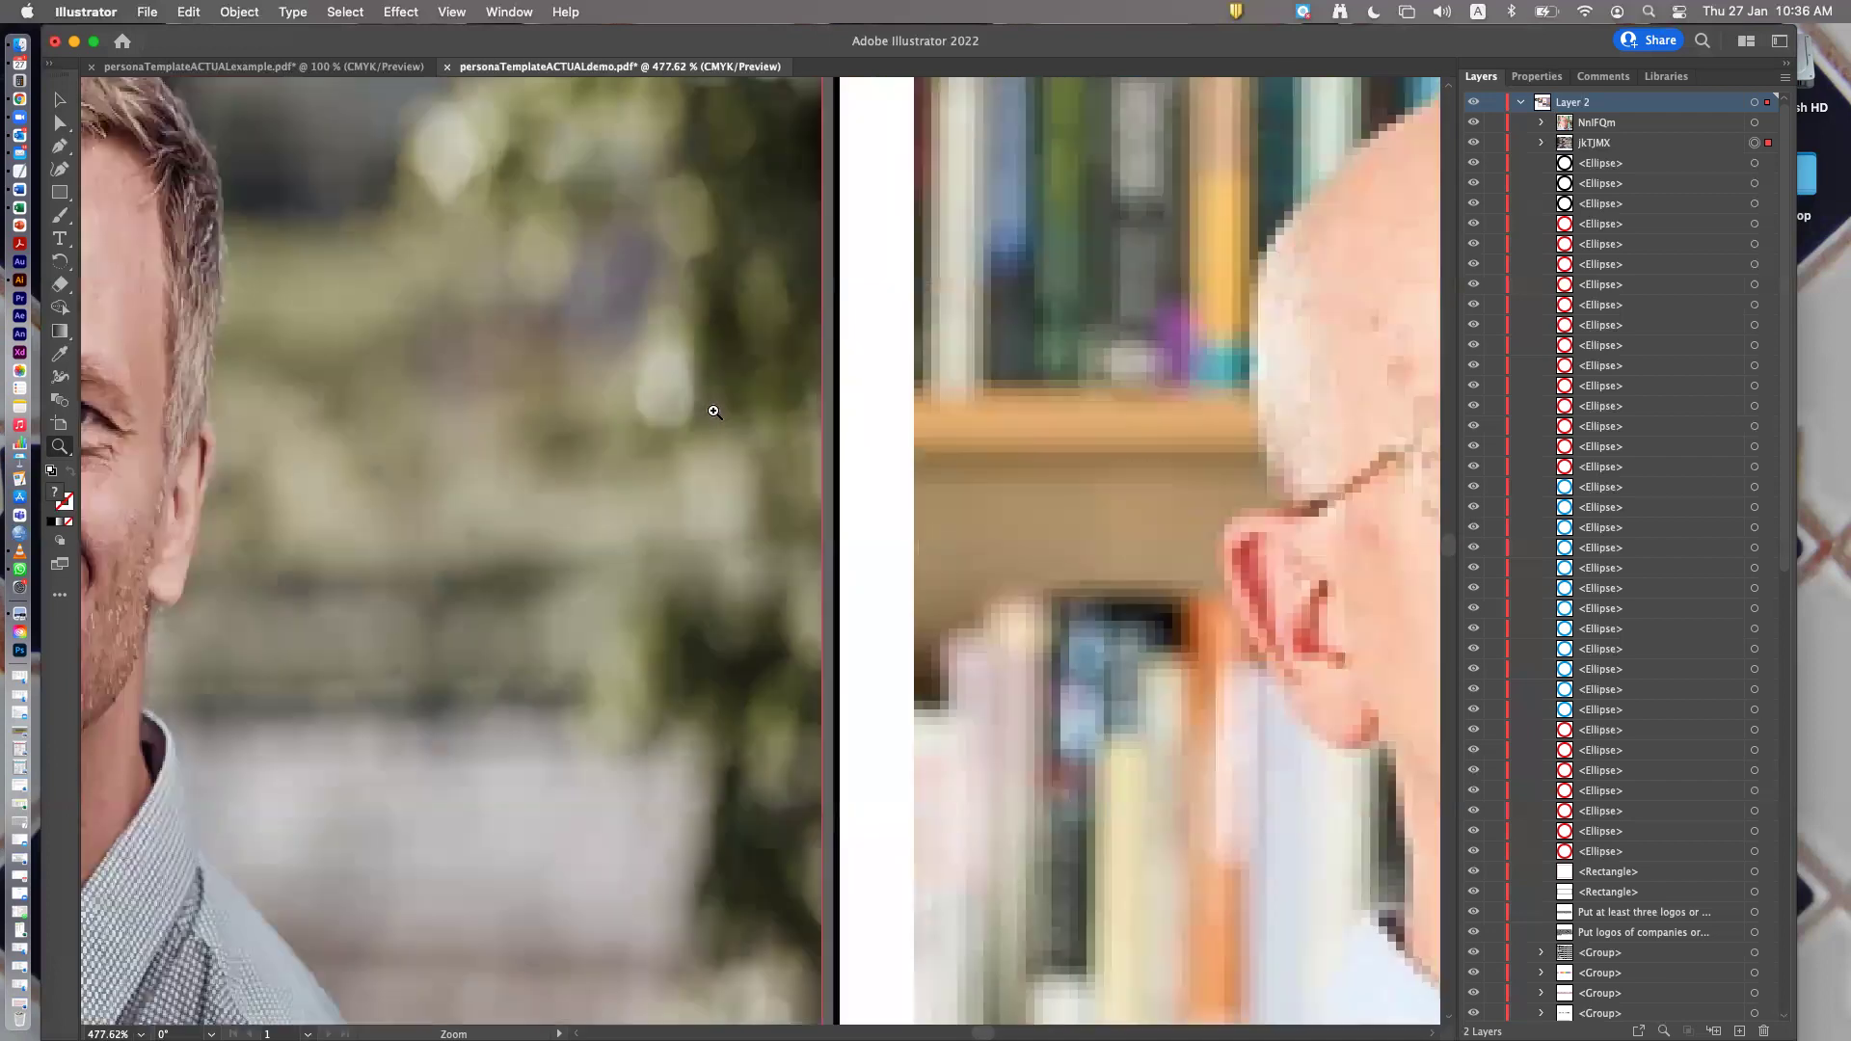
pyautogui.click(715, 413)
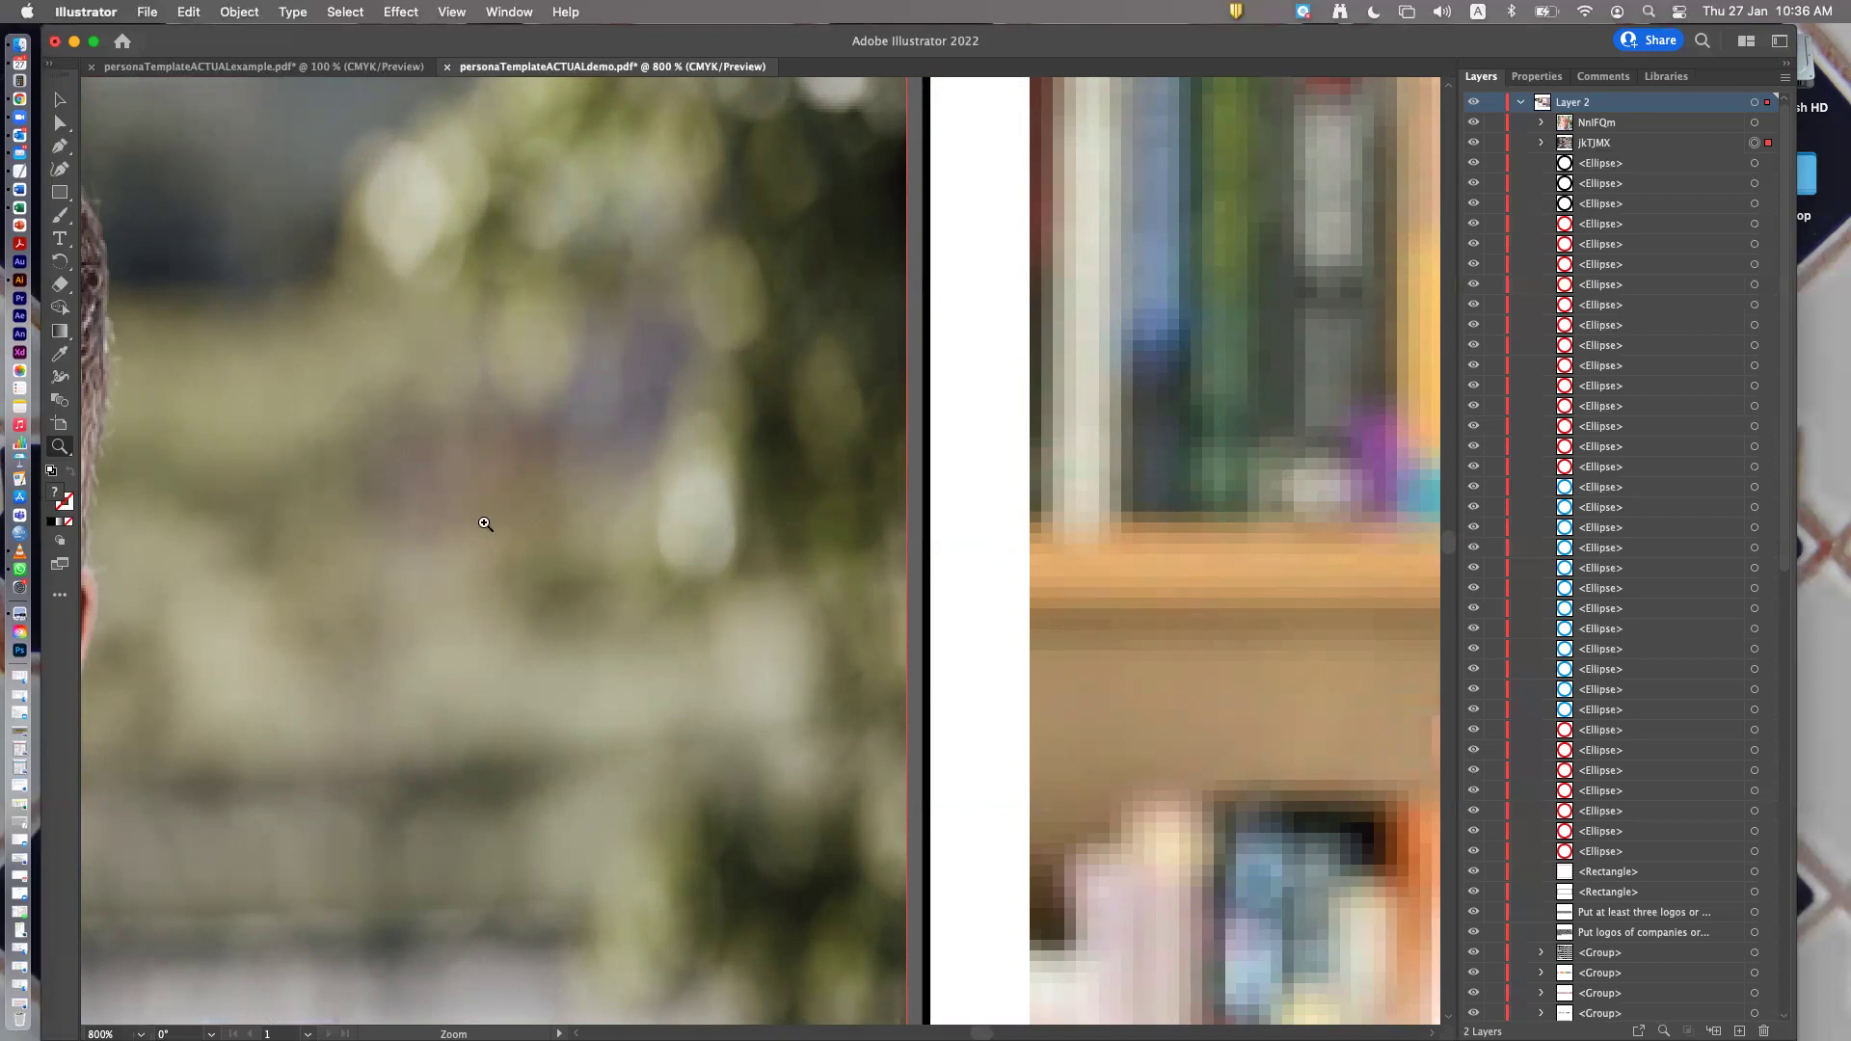
# Move the smiling man's photo right until its edge meets the bald man's portrait
pyautogui.click(59, 100)
pyautogui.moveTo(519, 582); pyautogui.dragTo(1225, 633)
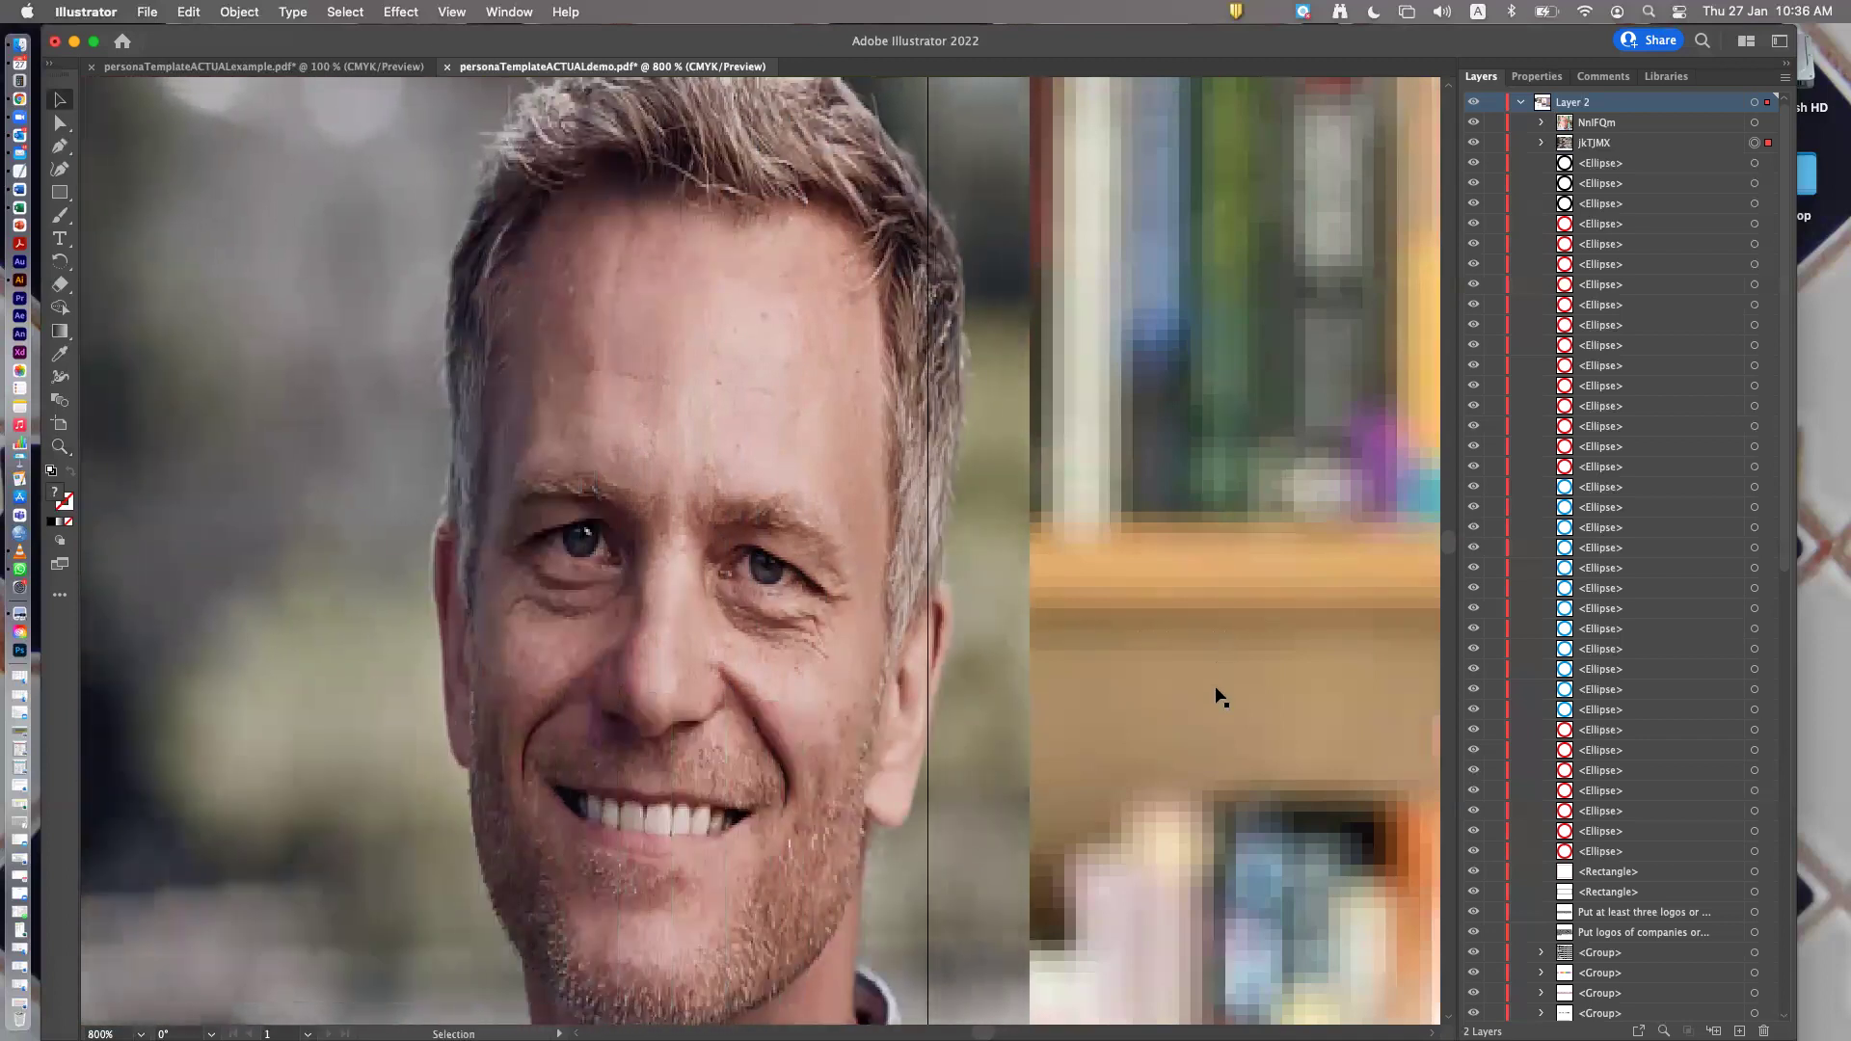
pyautogui.hscroll(6, 1172, 700)
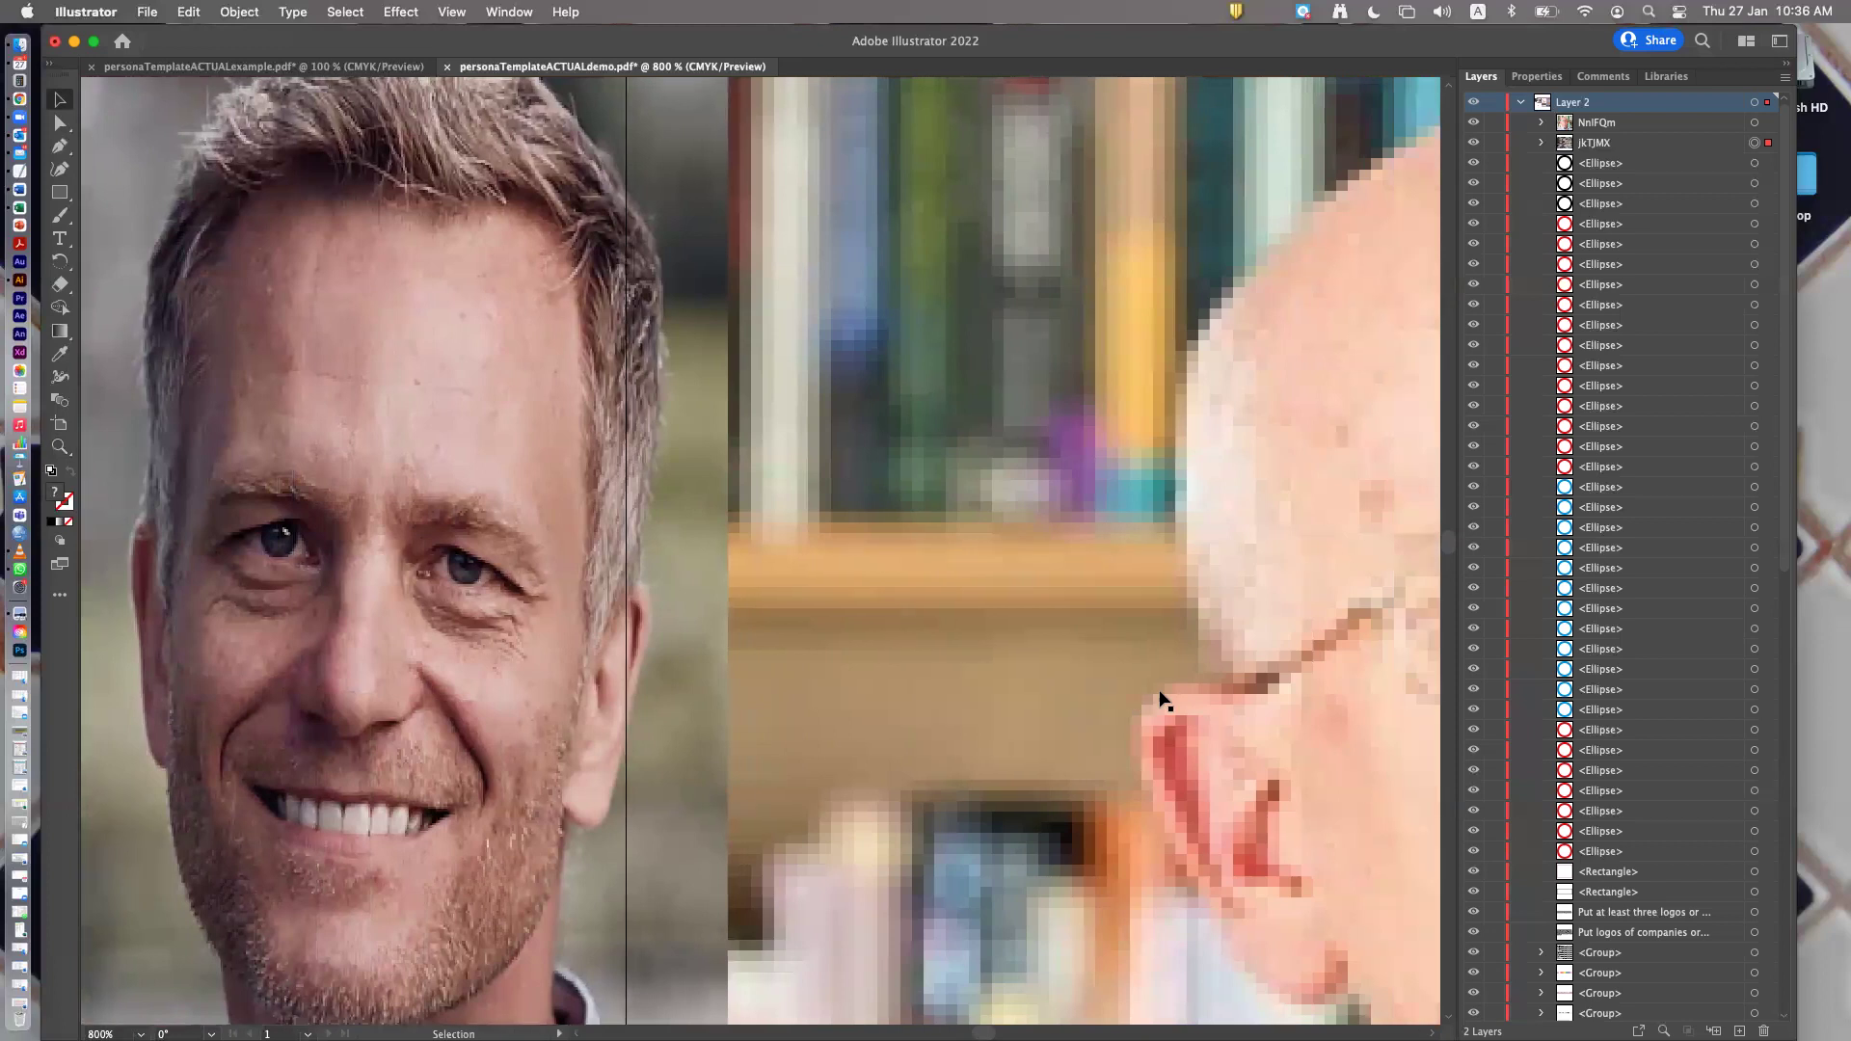
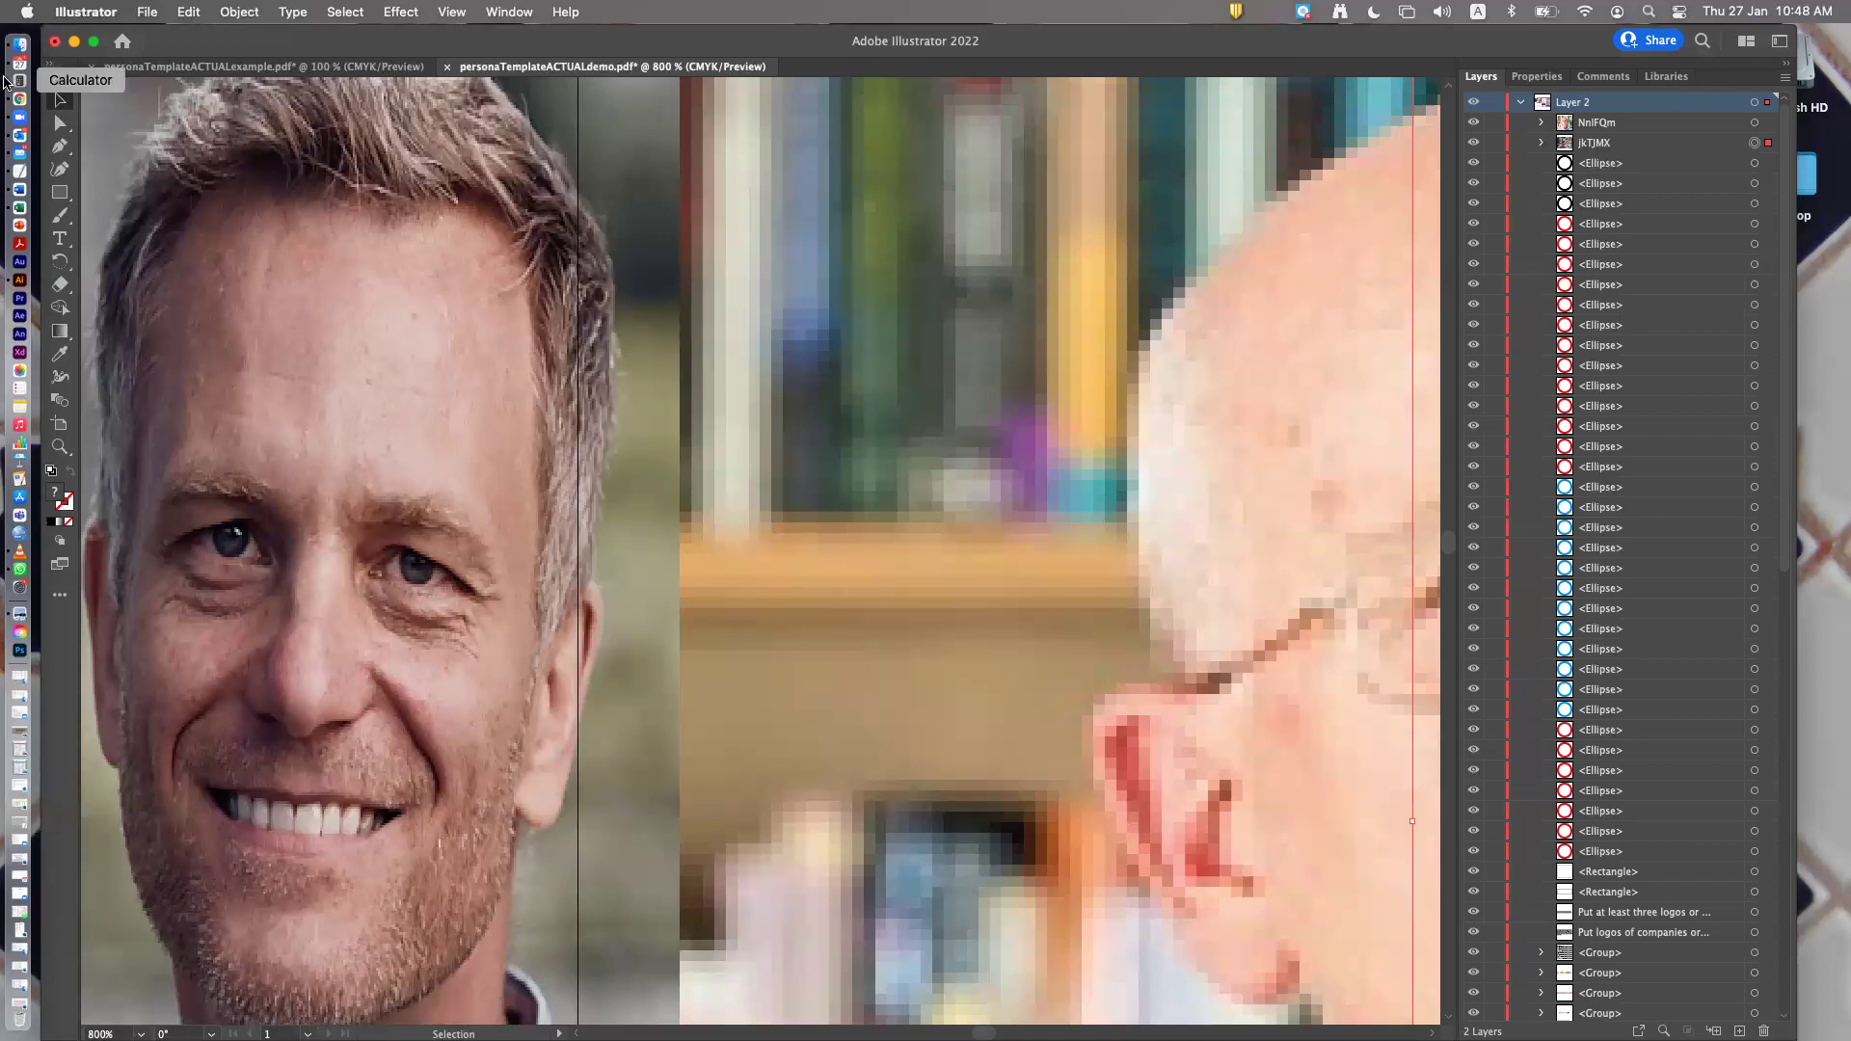
# Zoom to 100% and pan down-right so the page with both portraits is centred
pyautogui.doubleClick(59, 446)
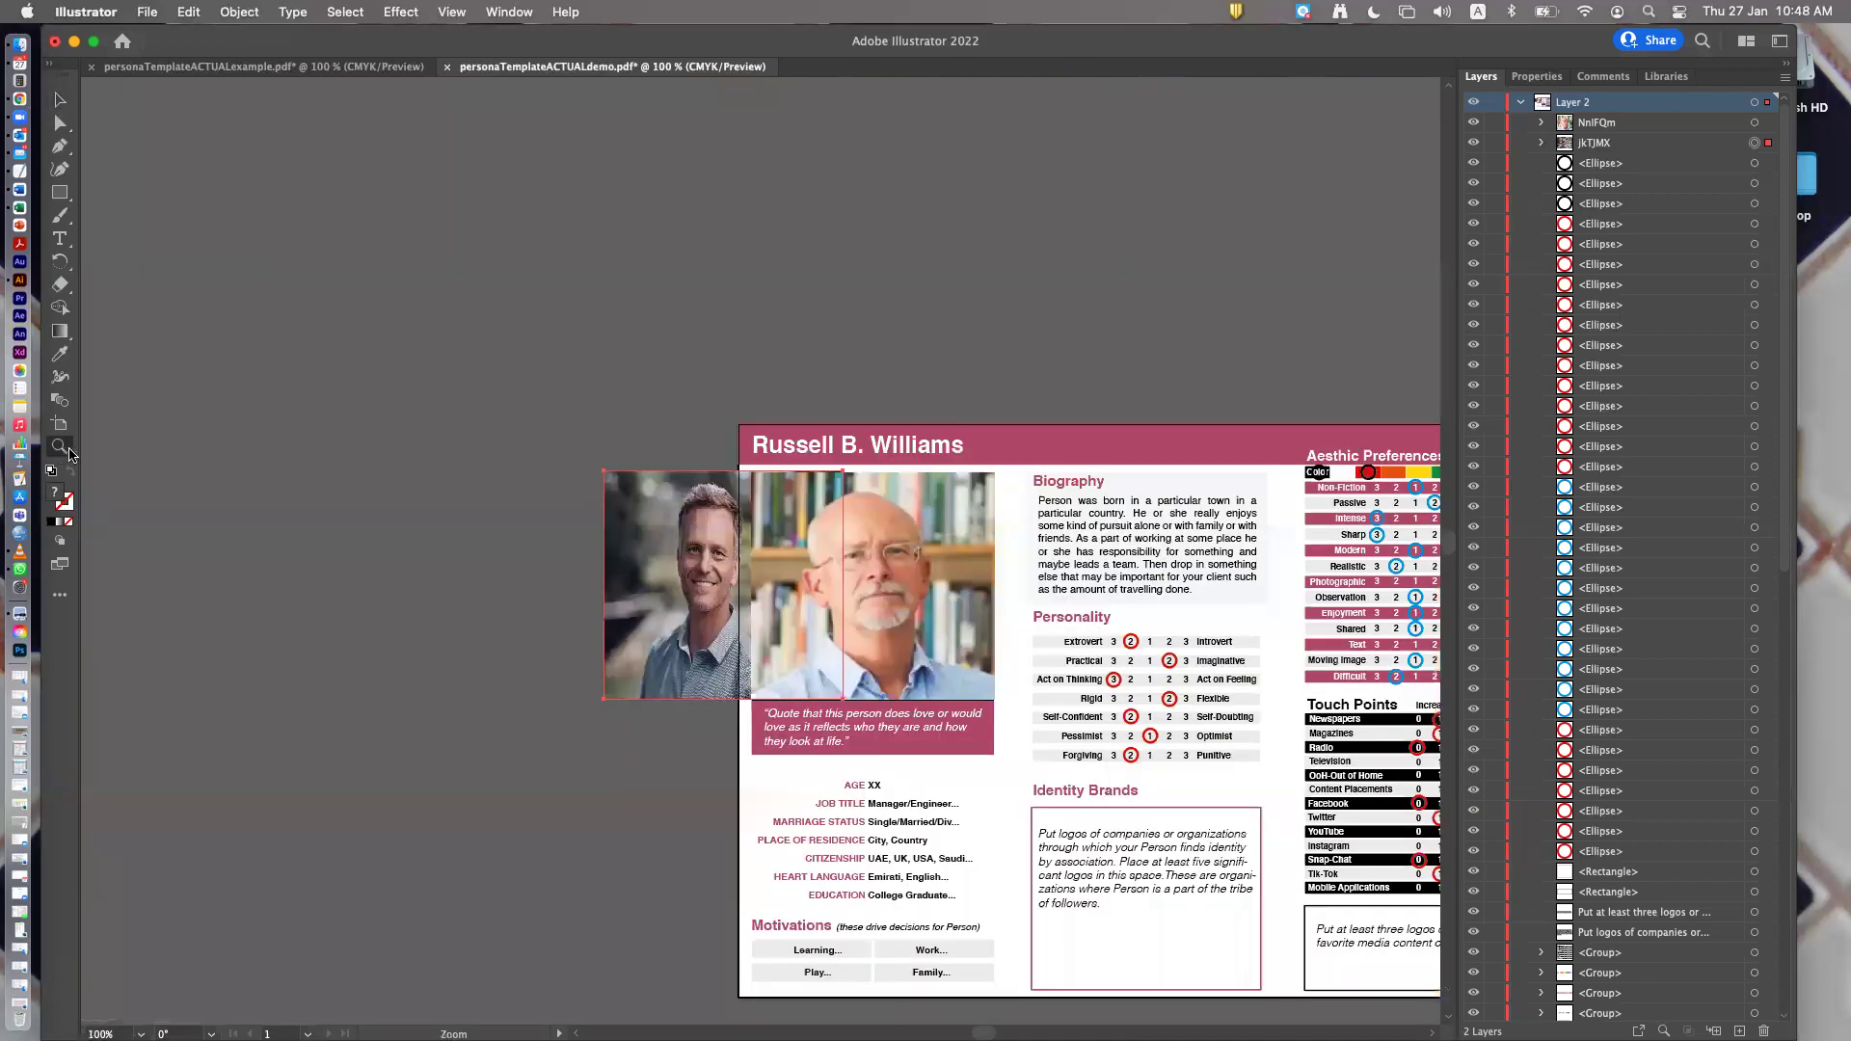
pyautogui.scroll(-3, 537, 373)
pyautogui.hscroll(3, 537, 373)
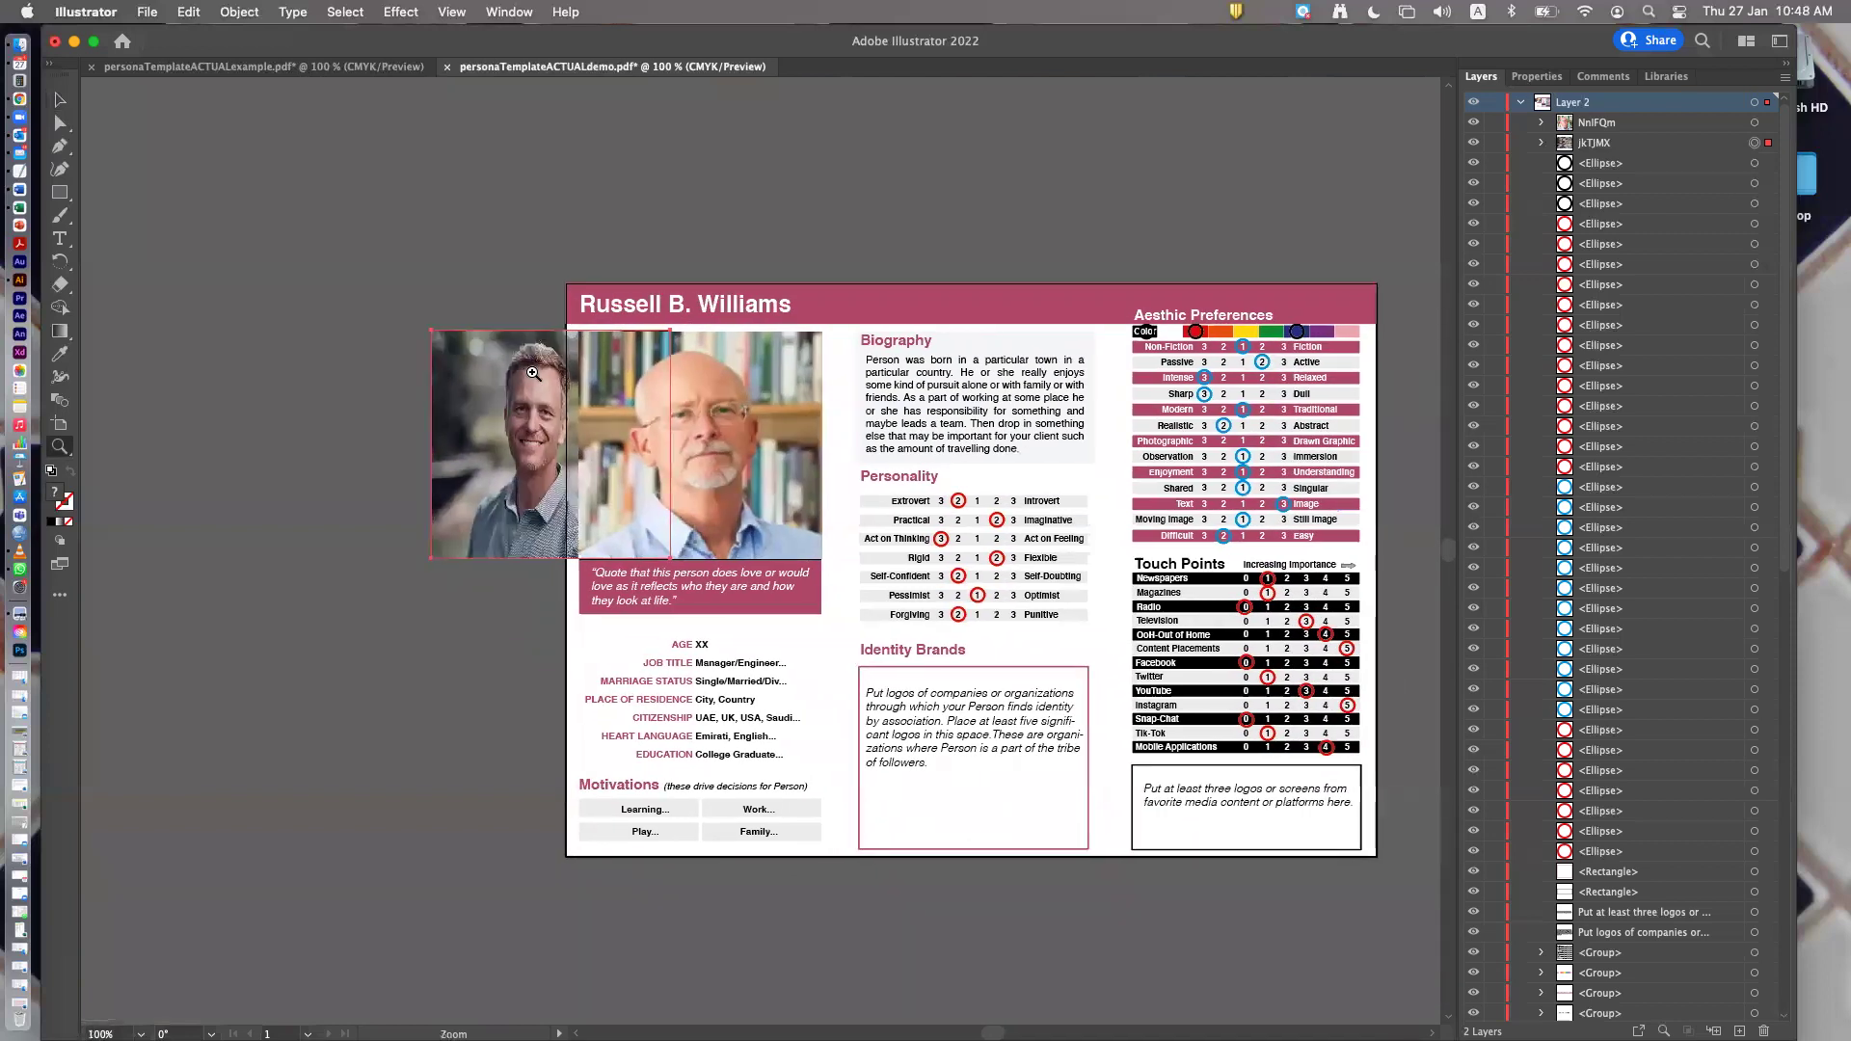